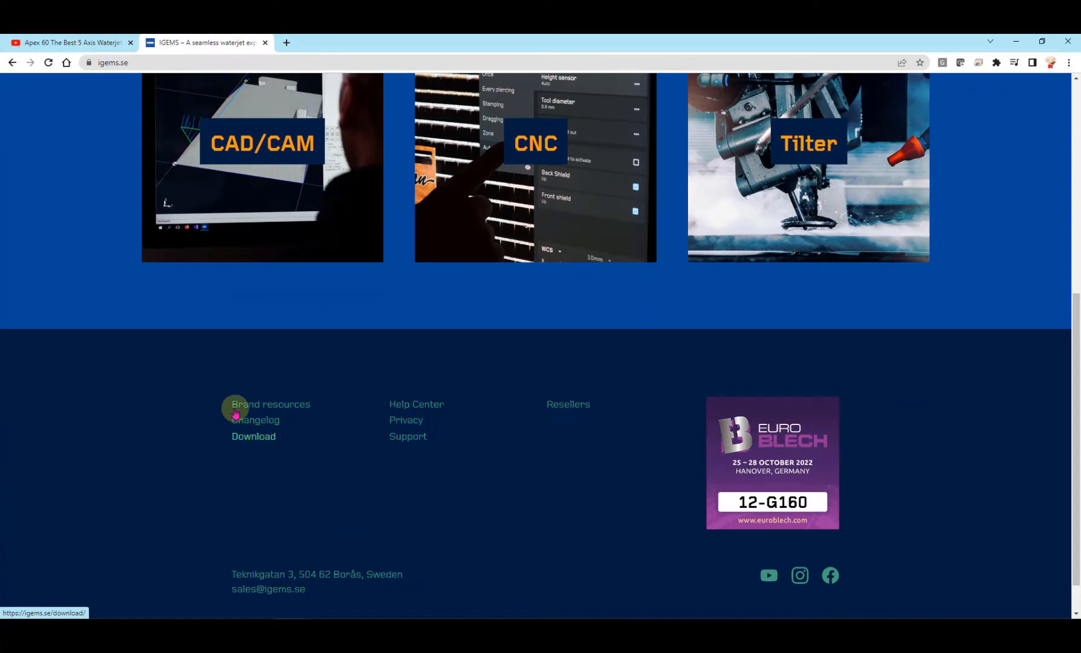
- Leave the IGEMS website in the browser and switch to IGEMS R2022
scroll(113, 250, "up", 6)
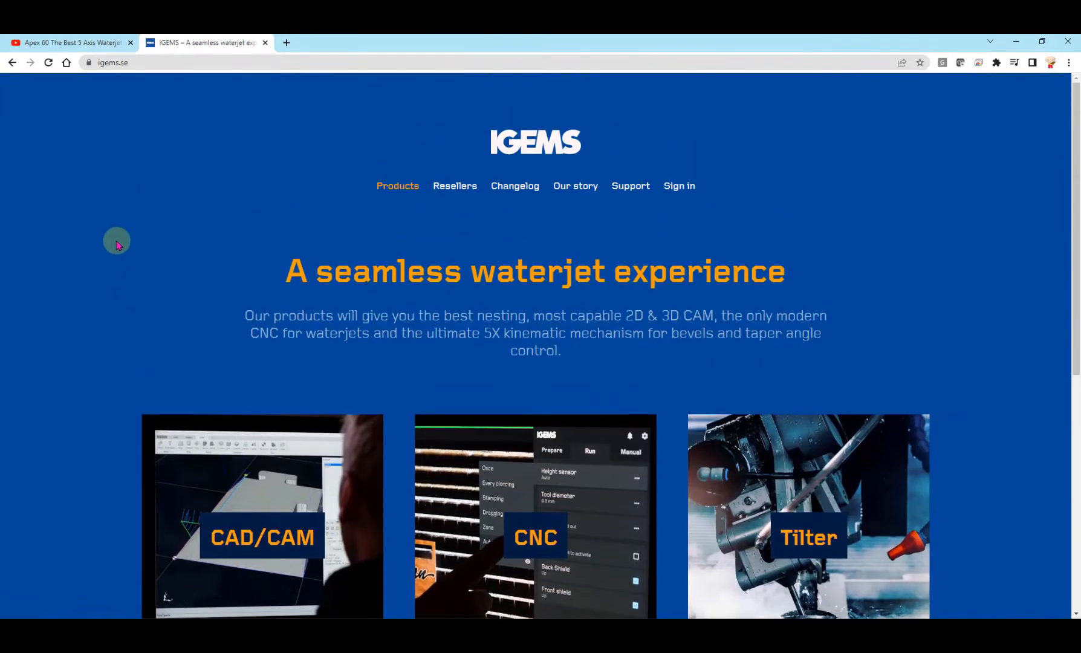
left_click(1017, 44)
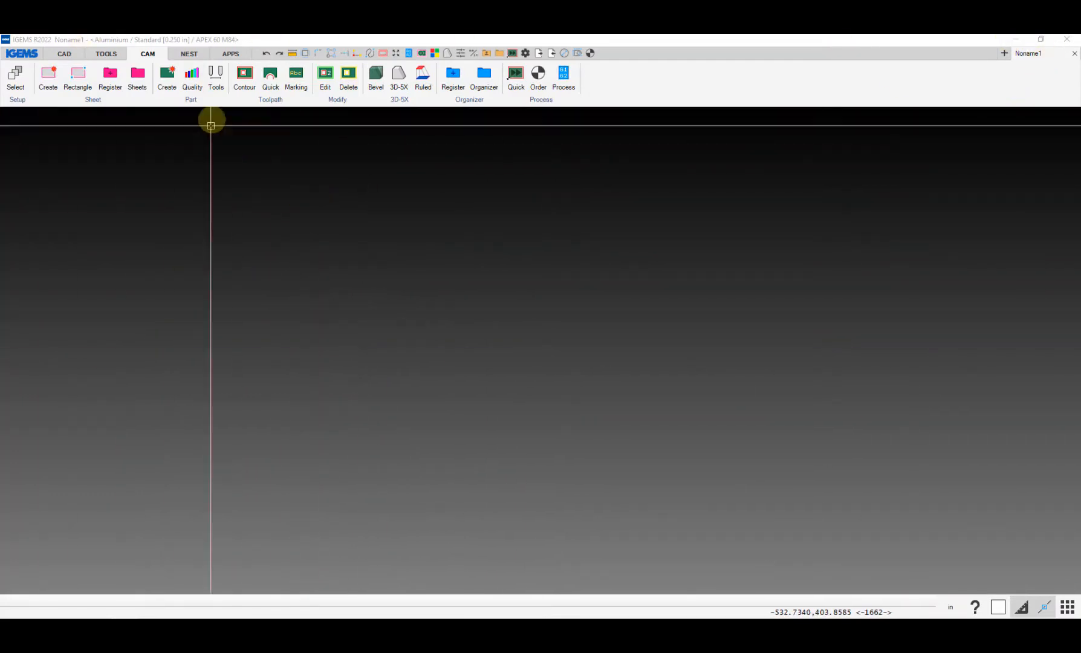
- Draw a trial rectangle in the empty 2D drawing and delete it after viewing the standard parametric shapes
left_click(63, 55)
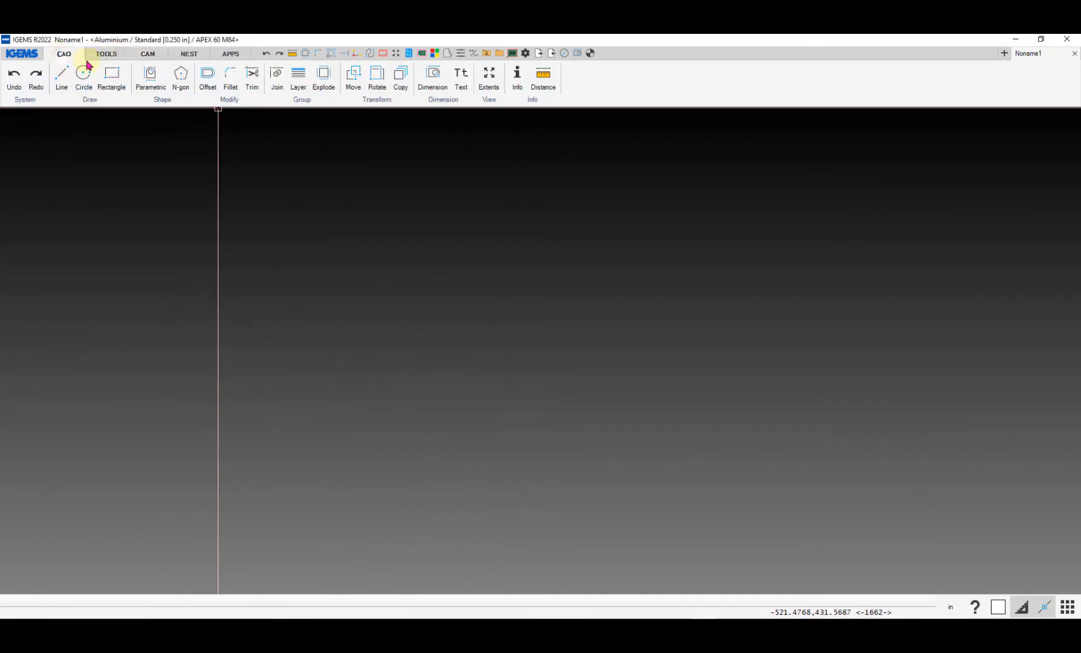
left_click(112, 75)
left_click(151, 424)
left_click(327, 295)
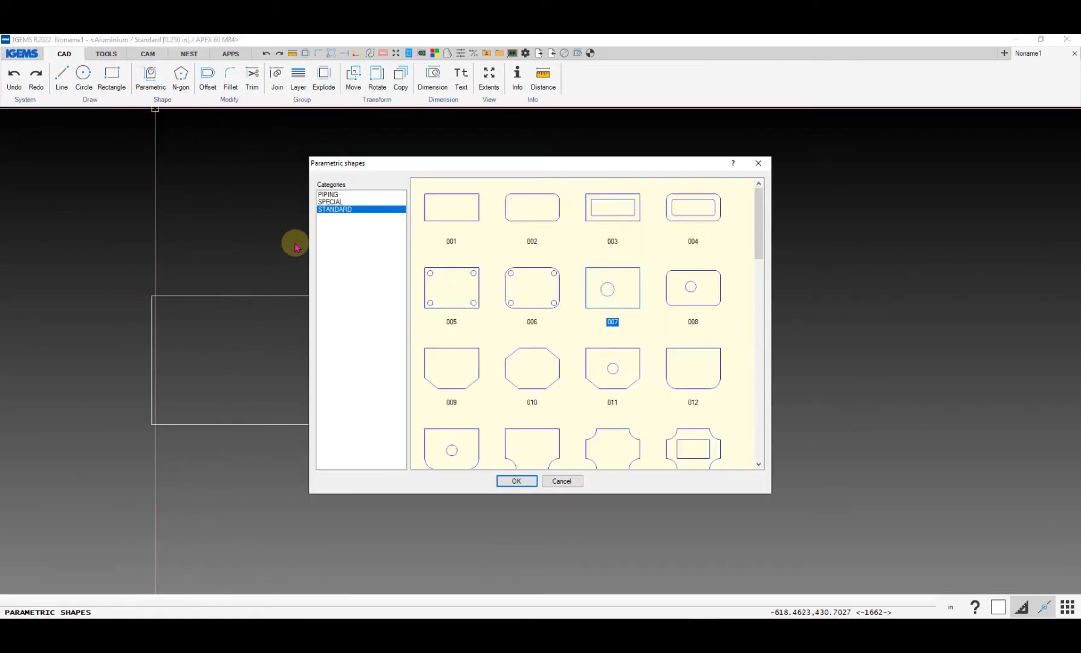
left_click(553, 481)
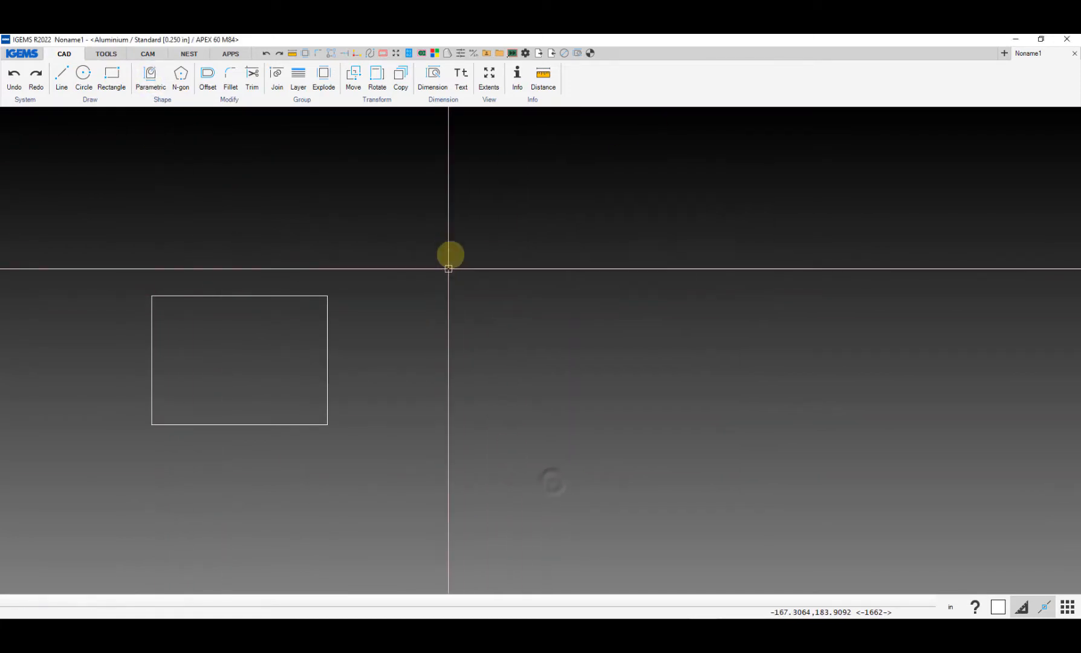
left_click(273, 360)
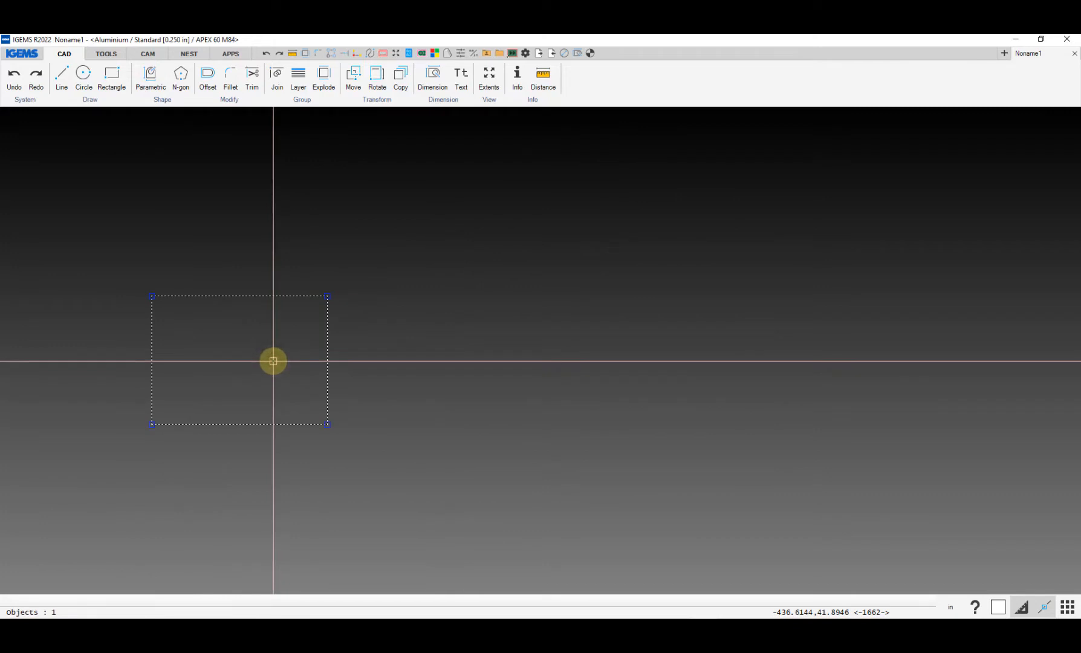
key("Delete")
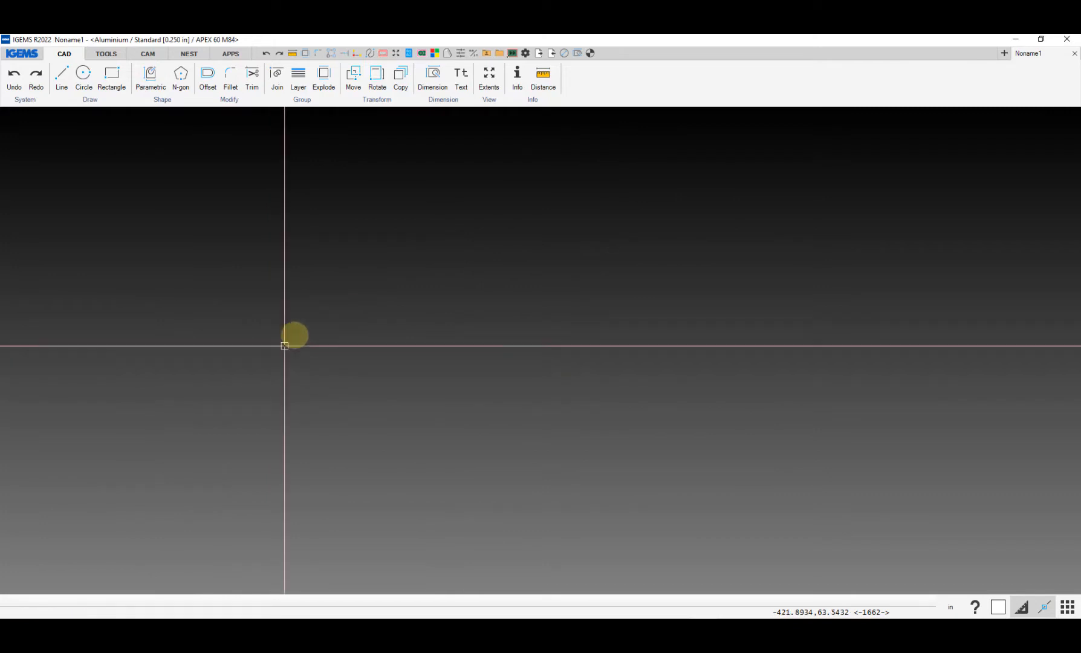
- Open the 3D-5X workspace and turn the view to look straight down on the grid from the top
left_click(148, 54)
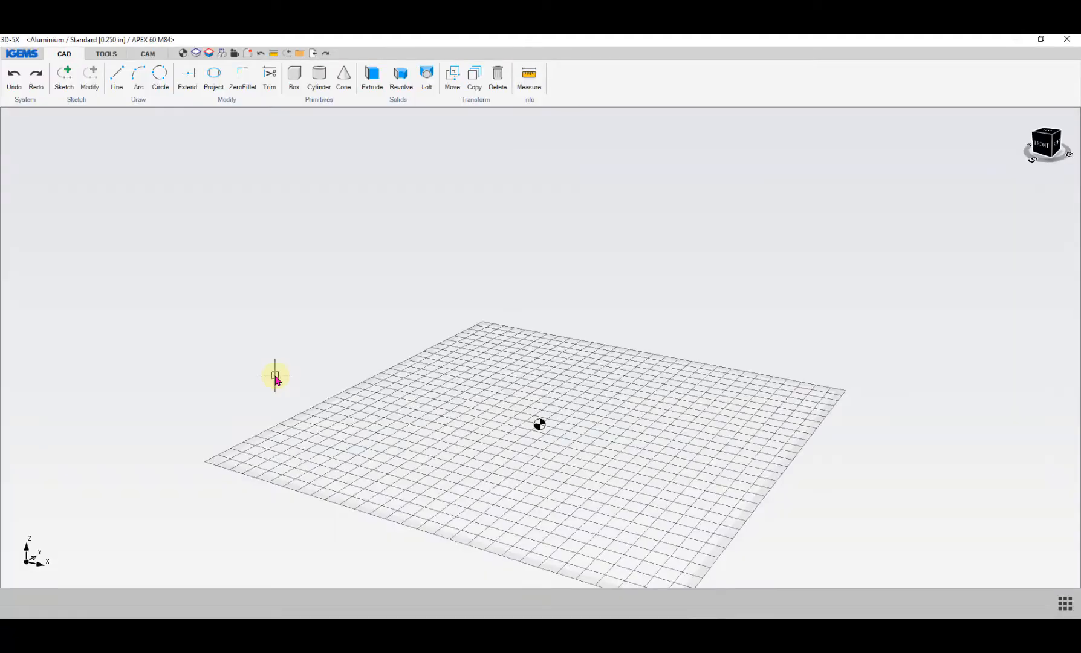
middle_click_drag(437, 432, 415, 352)
middle_click_drag(463, 424, 489, 417)
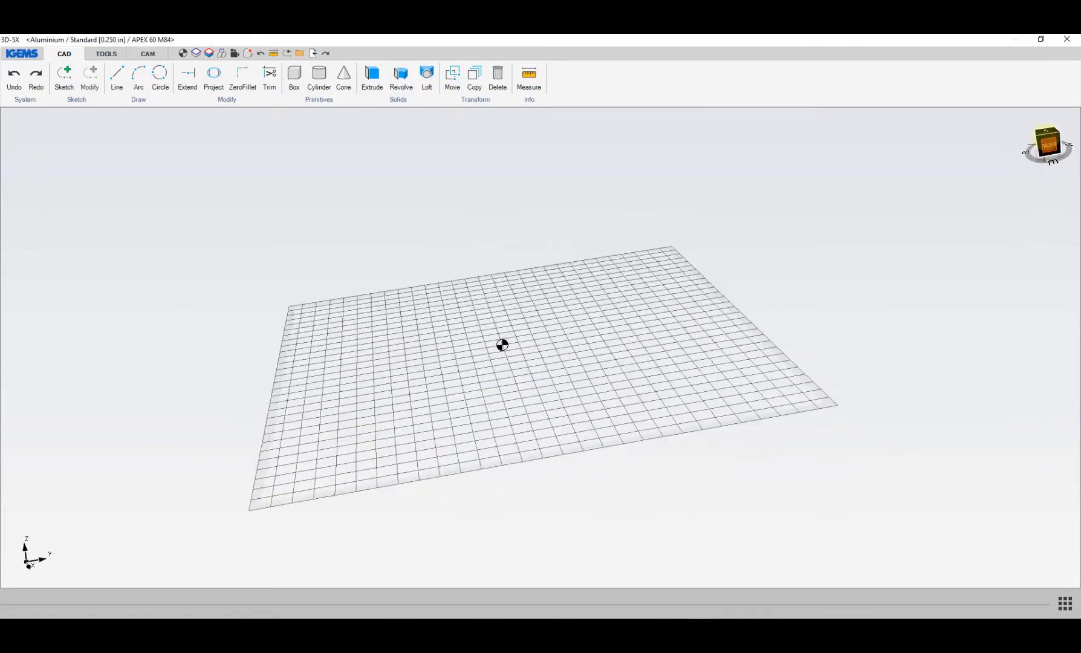
left_click(1046, 130)
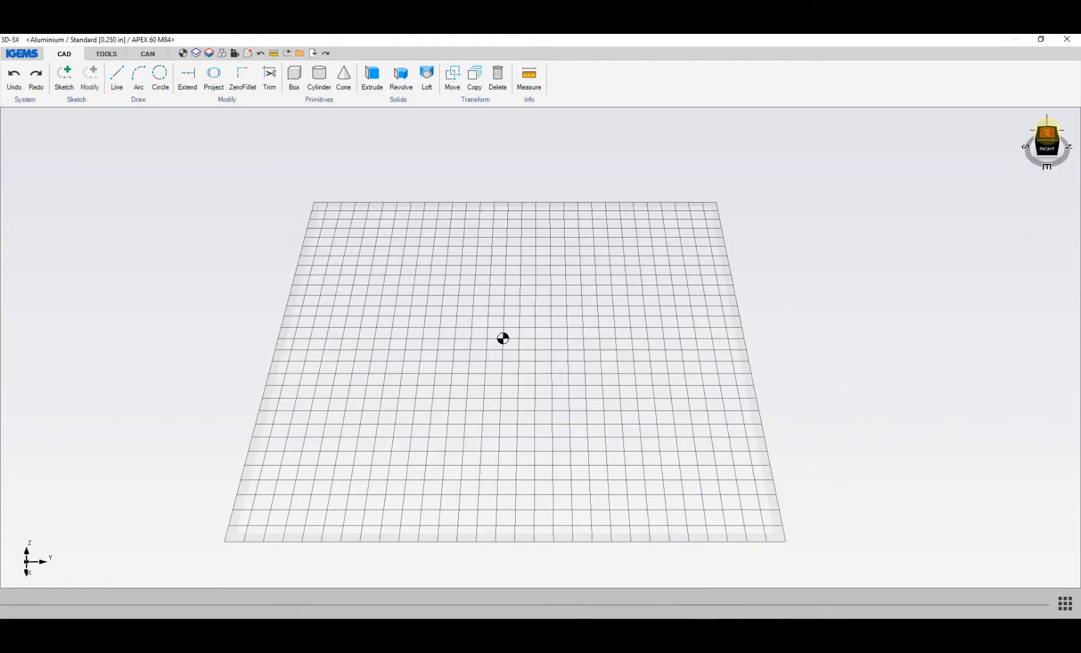
left_click(1046, 131)
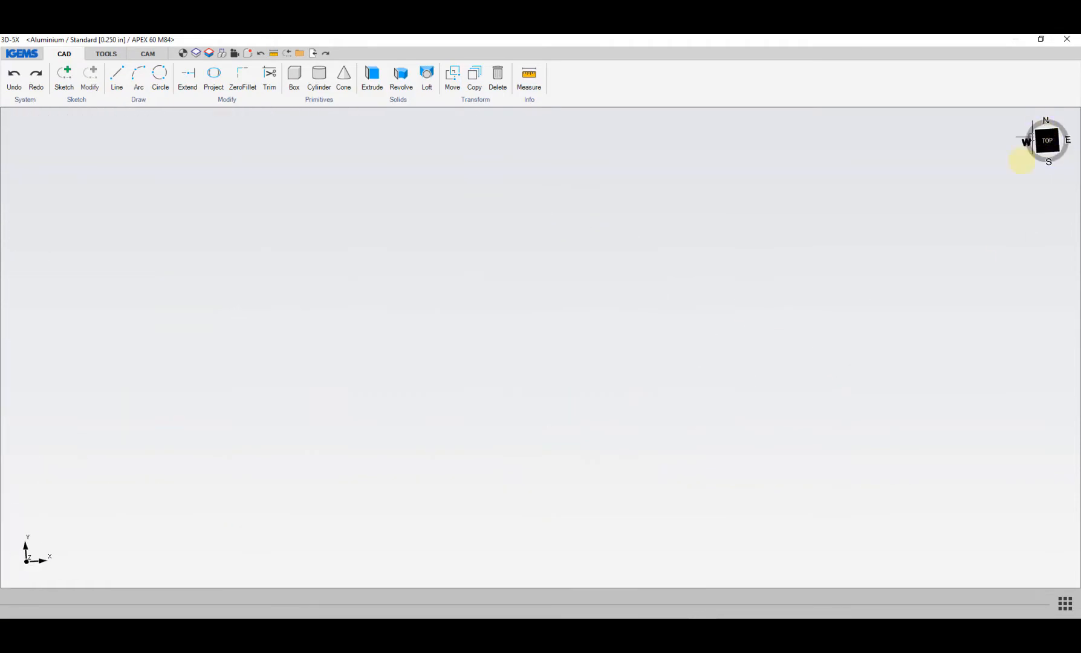
- Examine the empty grid and zero point from different angles and zoom levels
scroll(1010, 189, "down", 6)
middle_click_drag(848, 309, 966, 371)
scroll(620, 413, "up", 3)
scroll(613, 408, "down", 2)
middle_click_drag(605, 404, 497, 386)
scroll(496, 382, "down", 3)
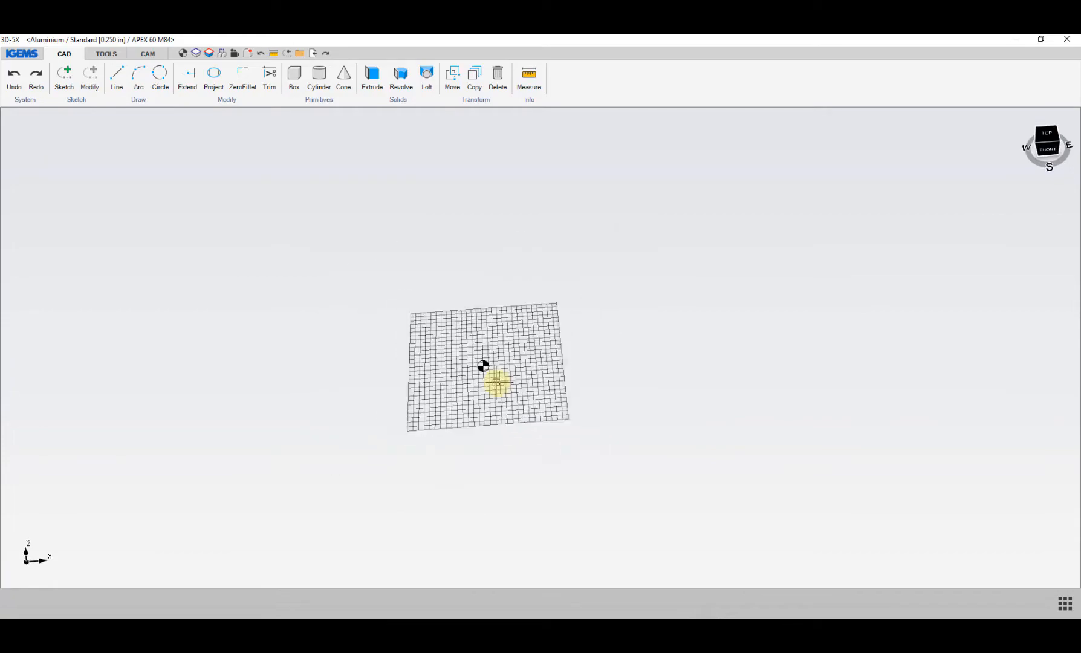
scroll(495, 383, "up", 3)
scroll(472, 345, "up", 3)
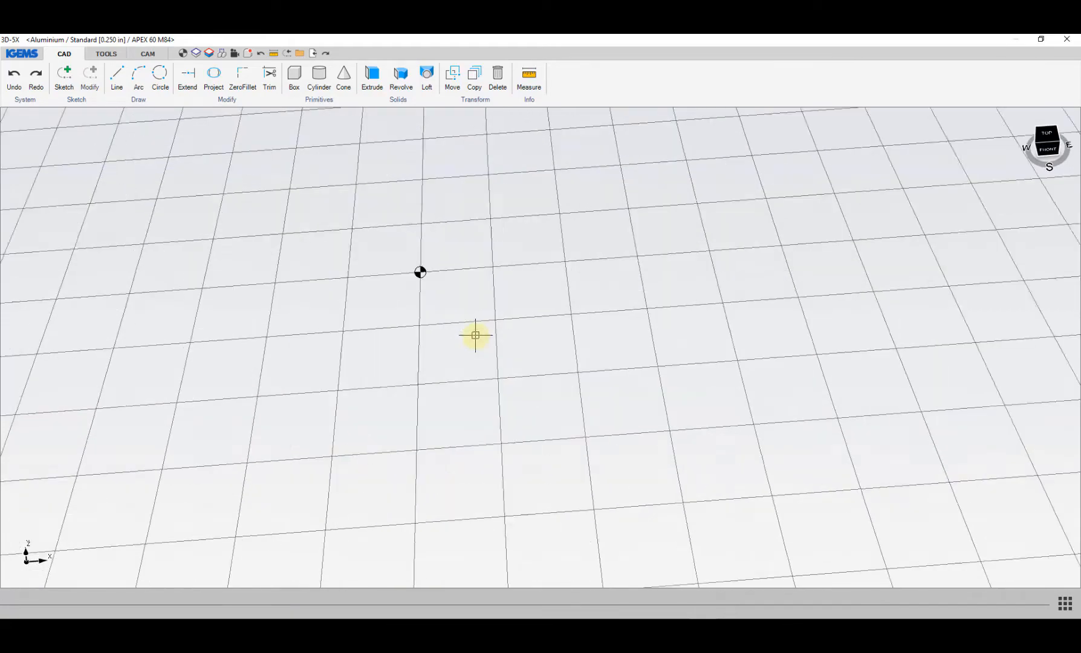
scroll(476, 348, "down", 3)
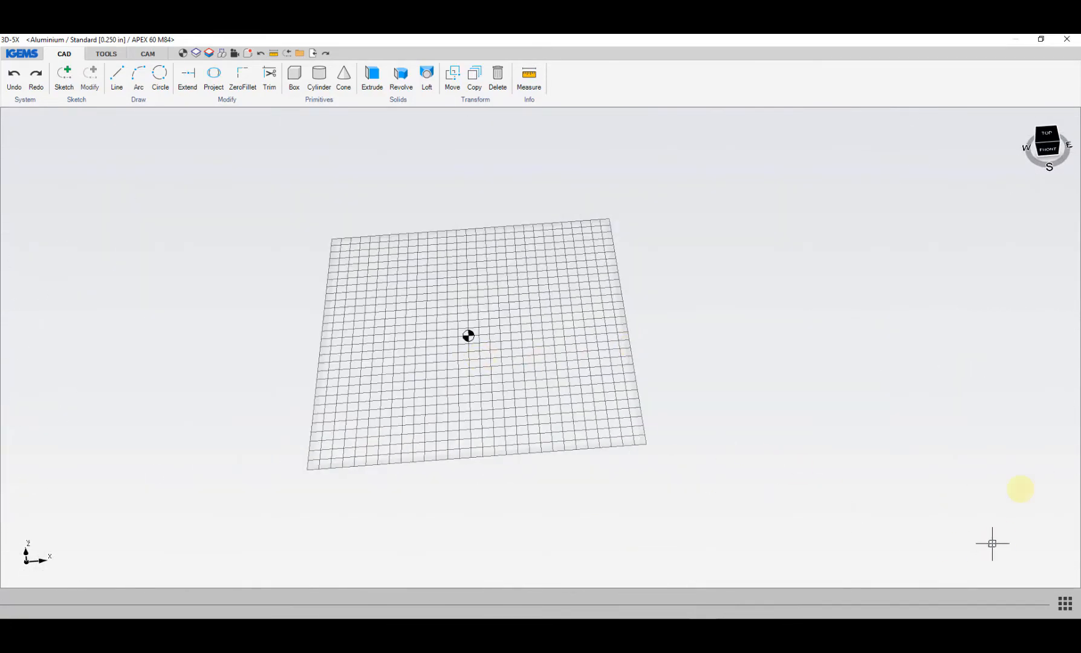
- Hide the workspace grid and show it again
right_click(1051, 584)
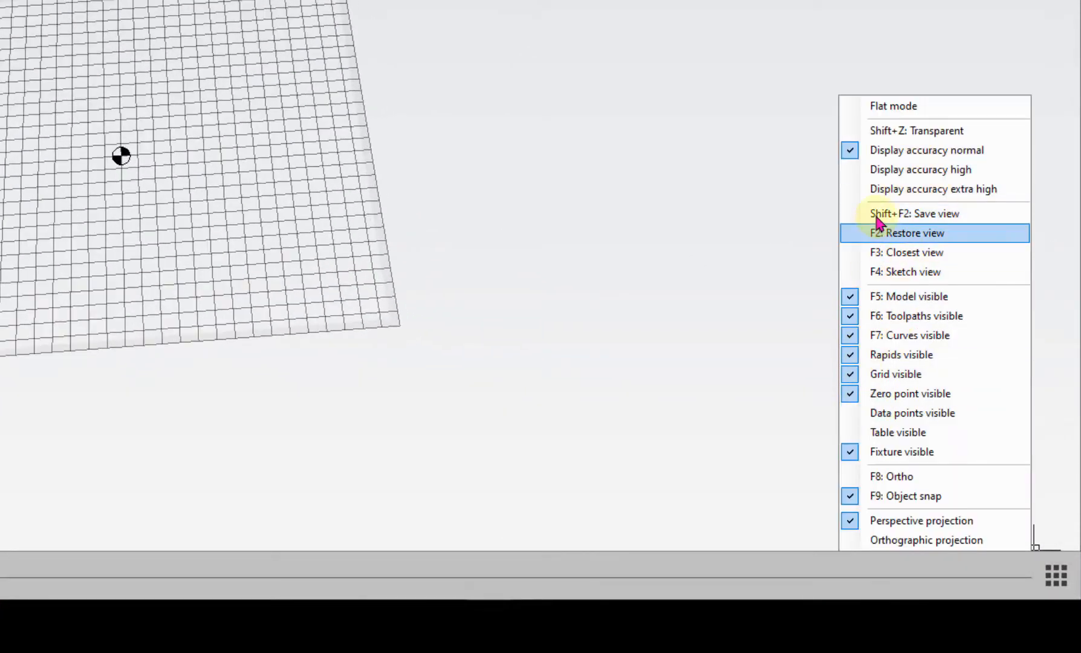
left_click(851, 379)
left_click(1055, 573)
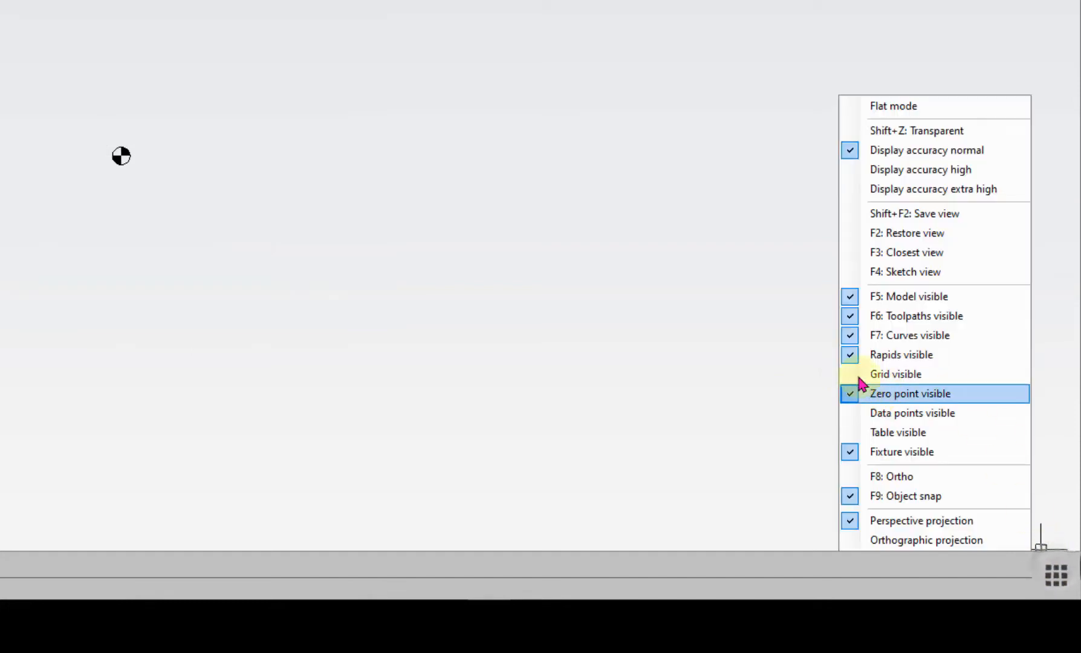
left_click(861, 375)
- View the available object snap settings and leave them without applying changes
left_click(1055, 575)
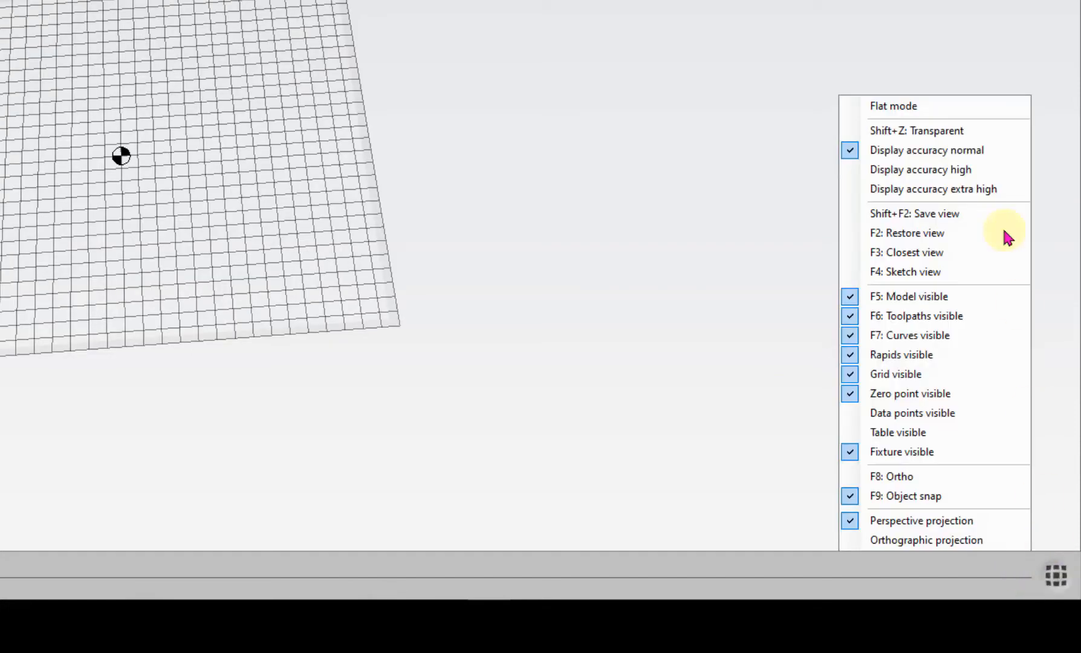
left_click(900, 503)
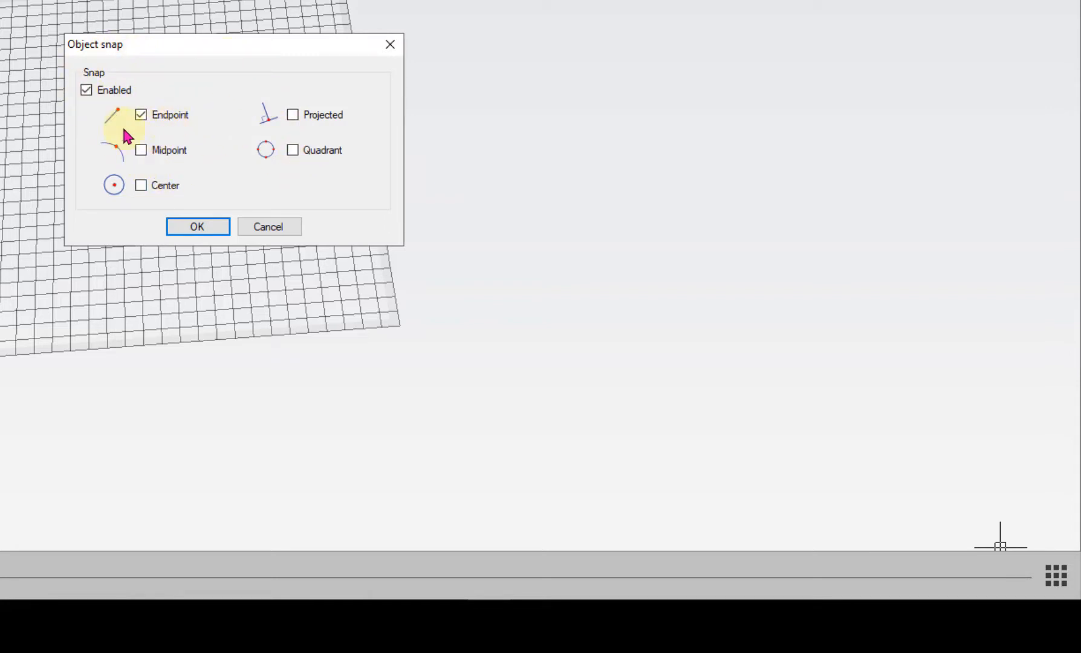
left_click(269, 229)
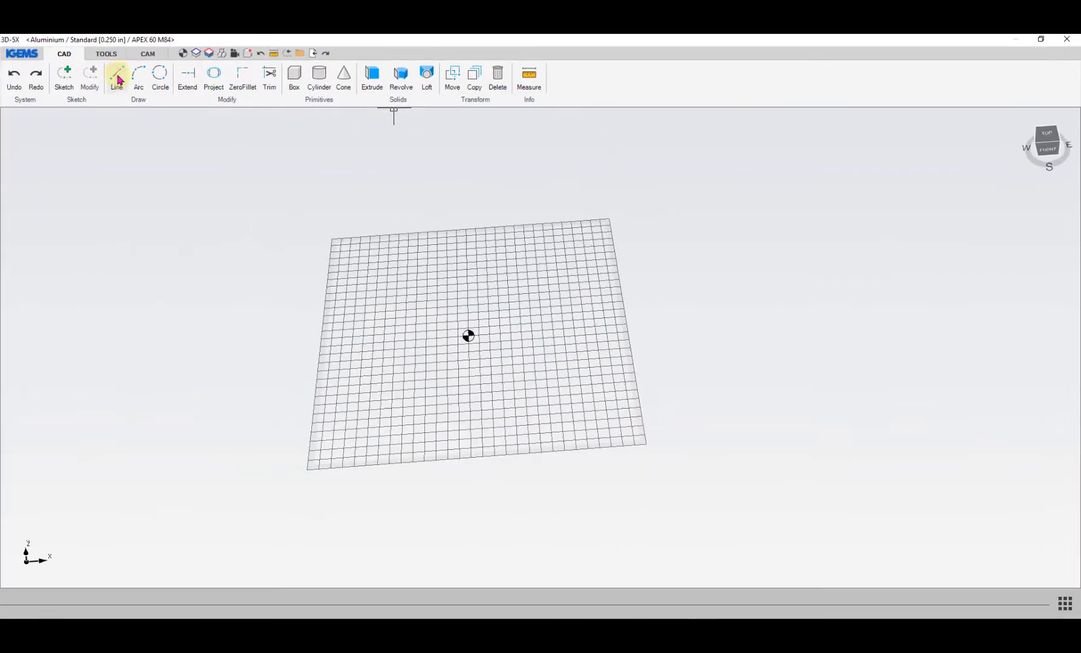
- Start a trial line beside the grid and end the command without placing a second point
left_click(119, 80)
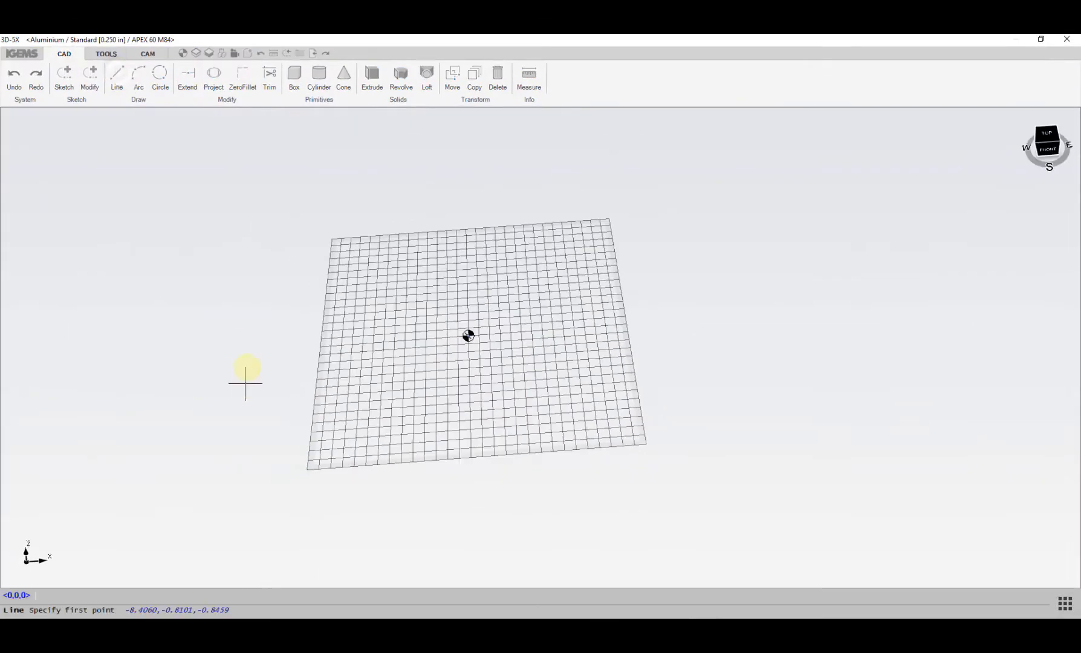
left_click(237, 348)
right_click(287, 233)
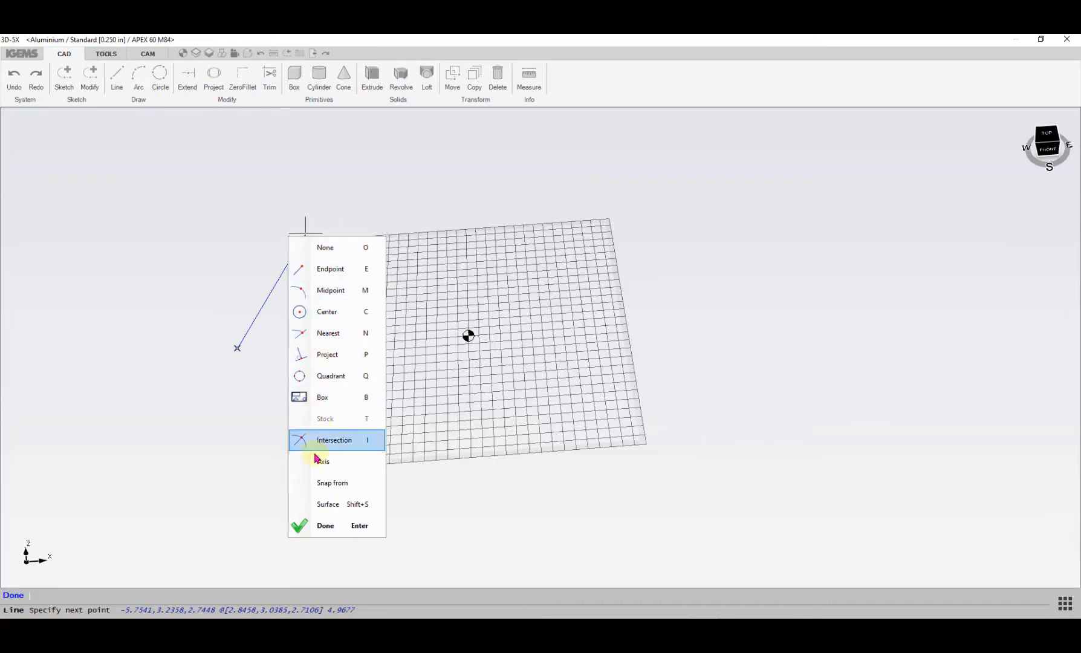
left_click(318, 525)
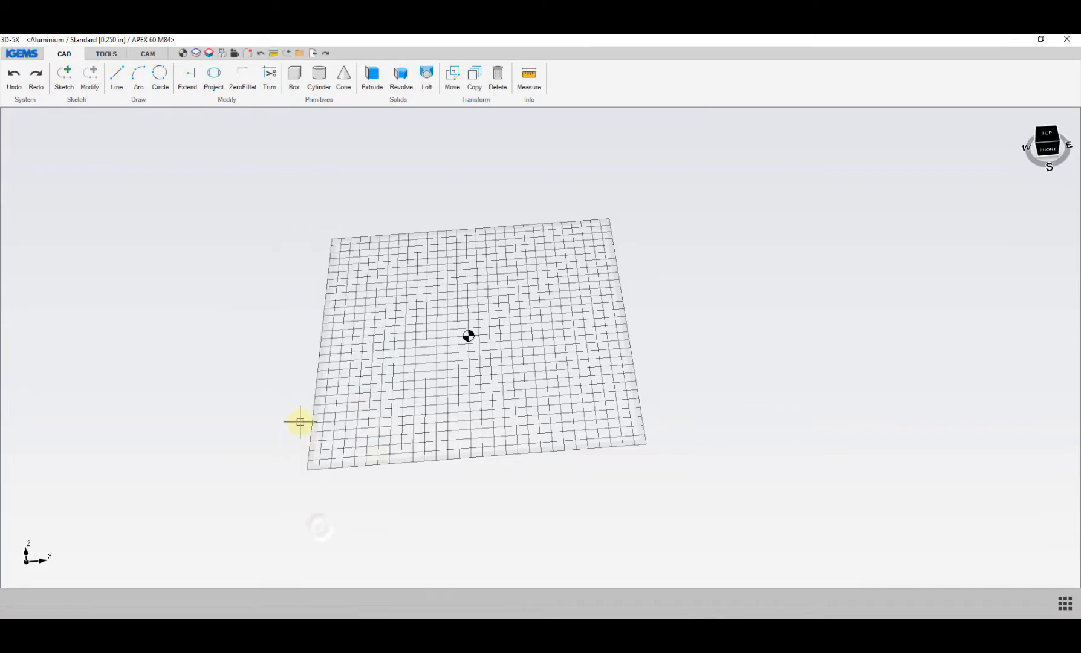
- Load the Align sample part from the supplied 3D-5X samples
scroll(338, 370, "up", 5)
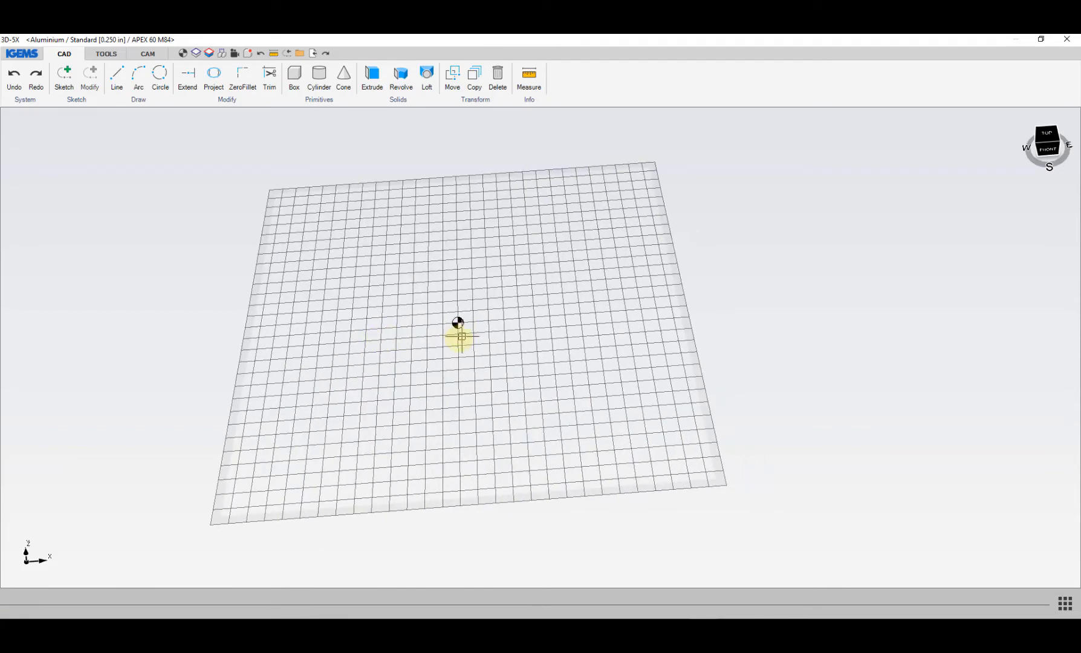
middle_click_drag(461, 336, 485, 345)
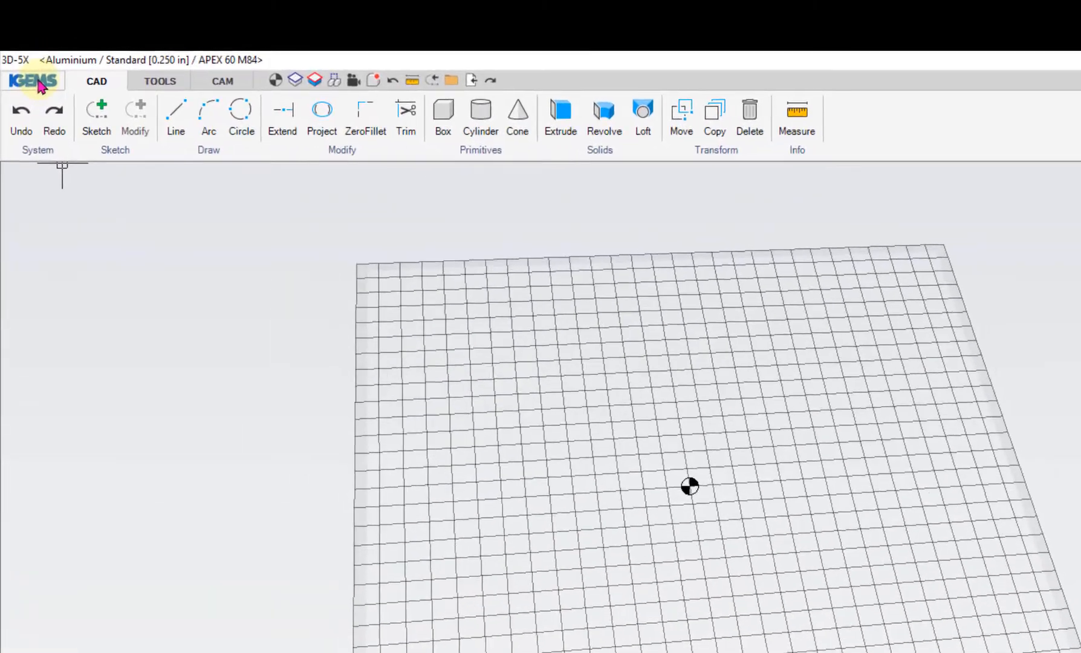
left_click(25, 55)
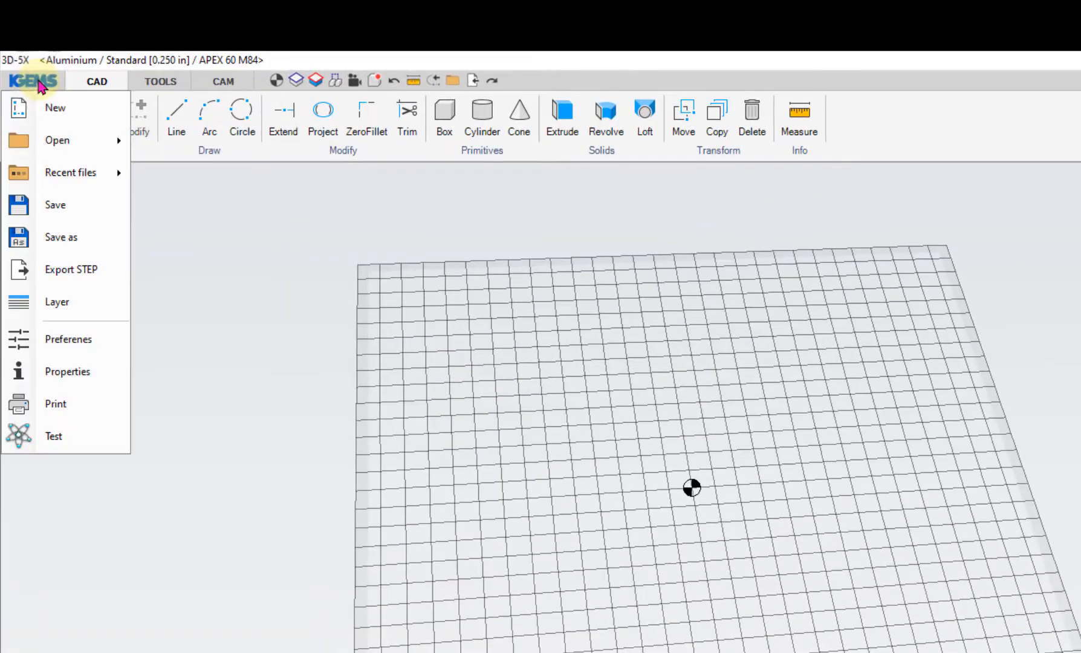
mouse_move(53, 143)
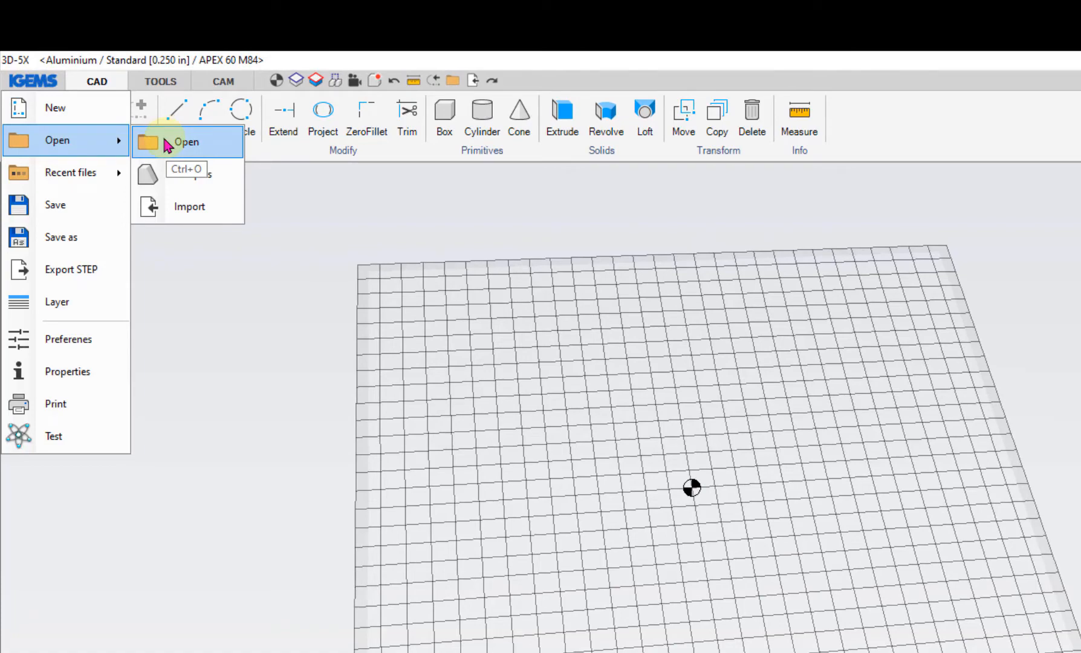
left_click(198, 176)
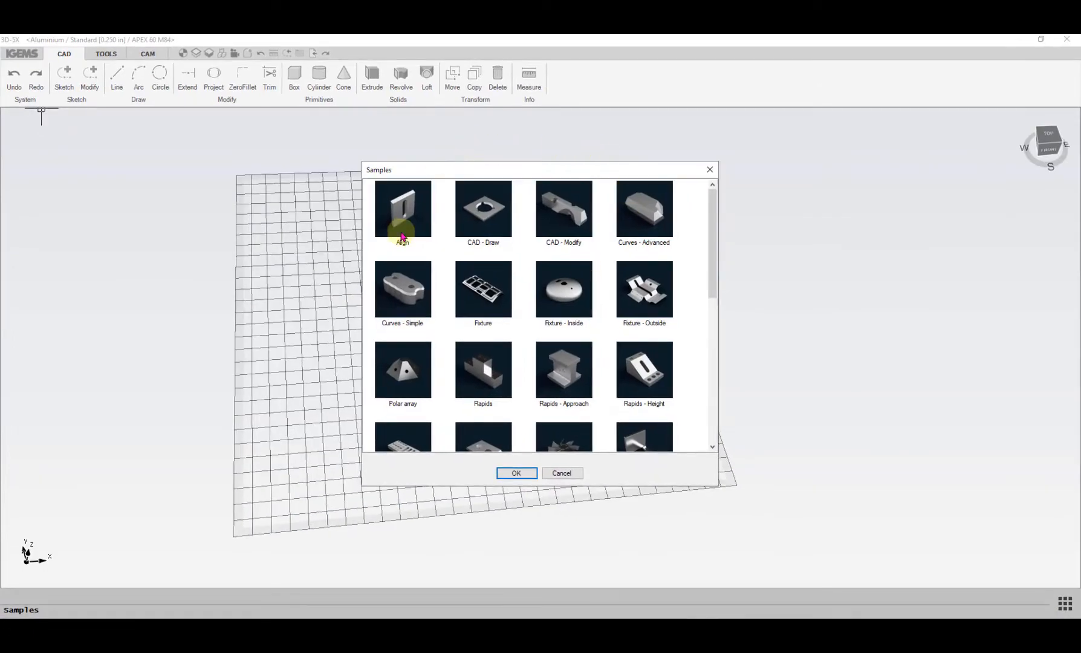
left_click(399, 216)
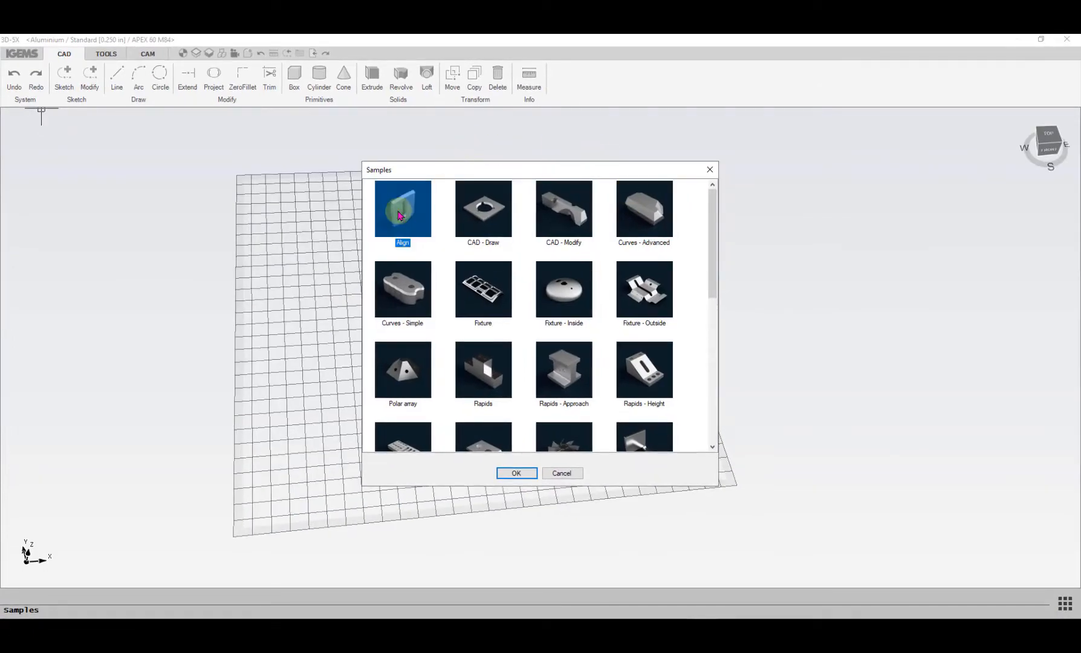
left_click(514, 473)
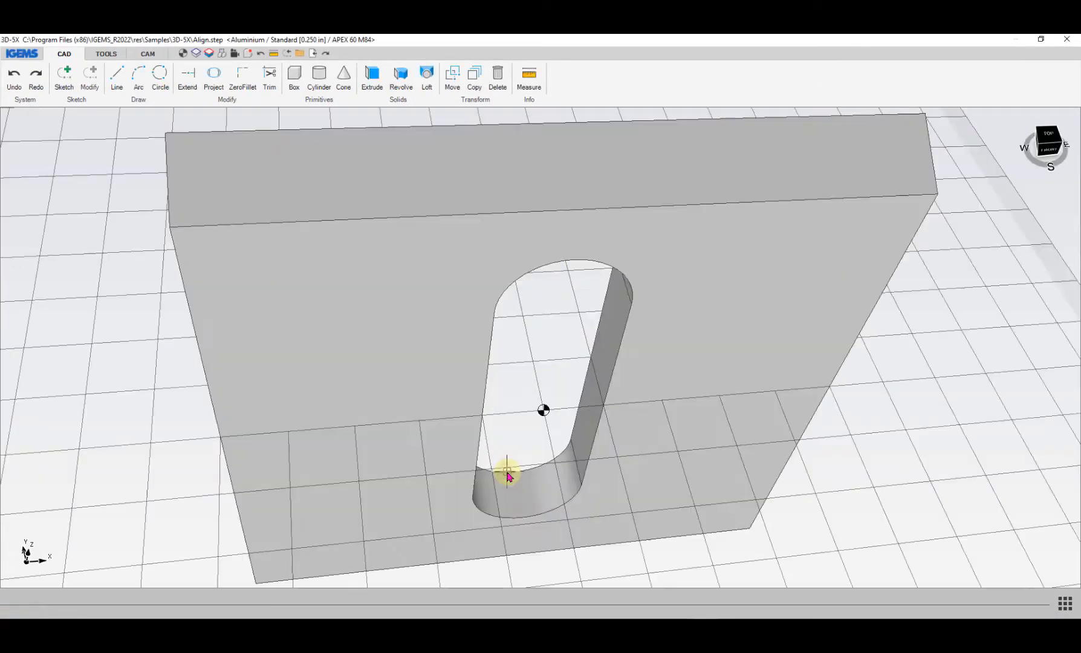
- Align the tilted part flat with the grid, using its large slotted face as the reference surface
scroll(495, 442, "down", 5)
middle_click_drag(492, 441, 310, 358)
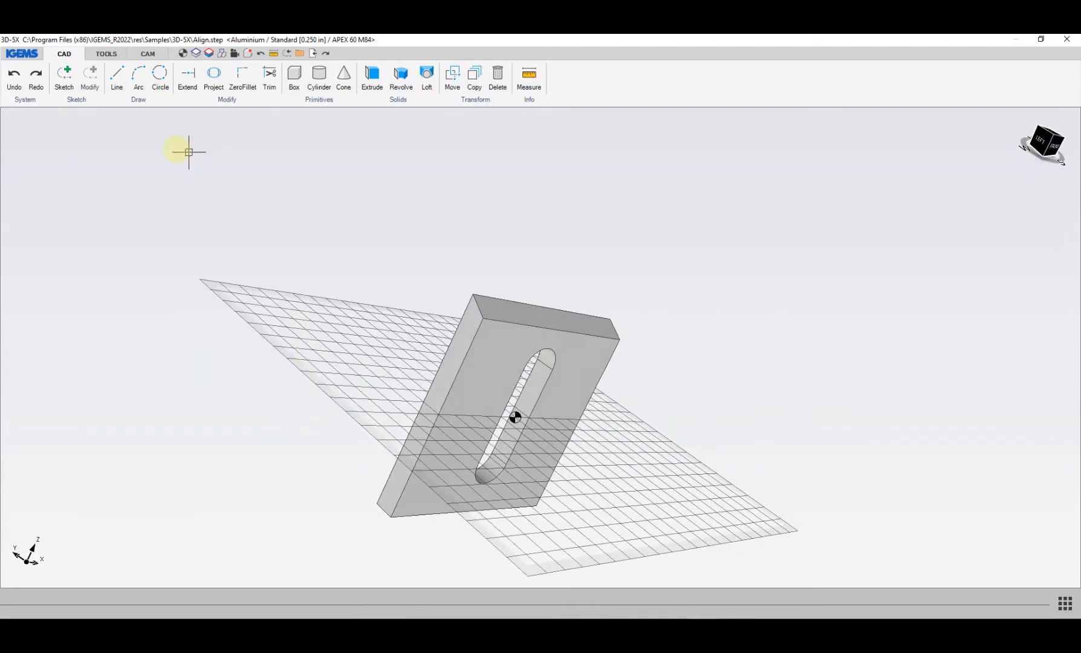
left_click(145, 54)
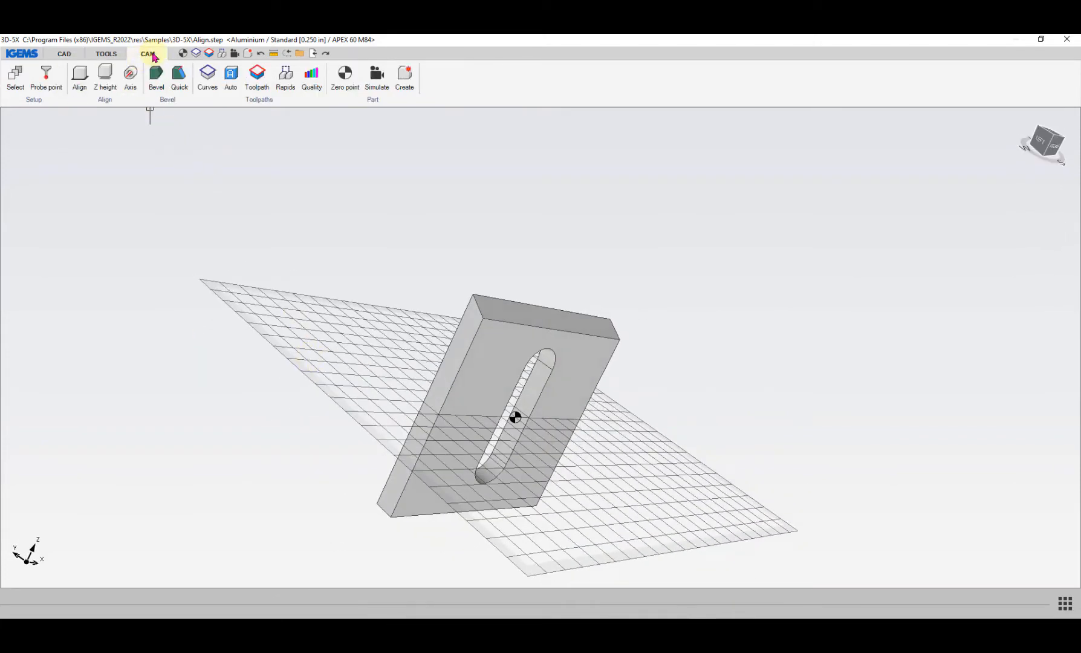
left_click(80, 77)
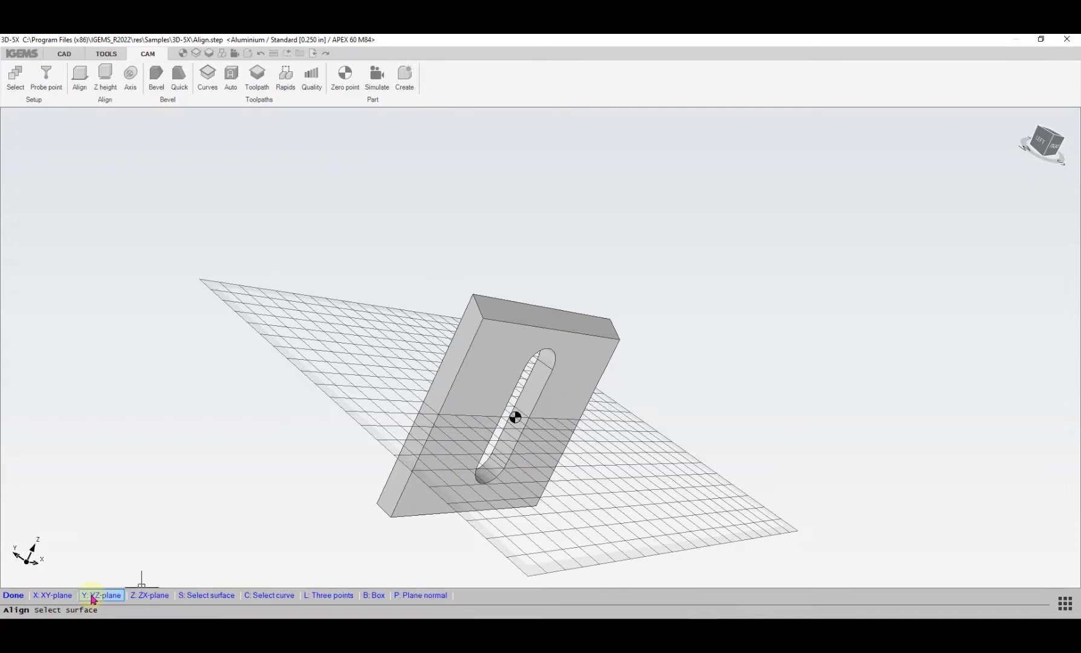
left_click(489, 367)
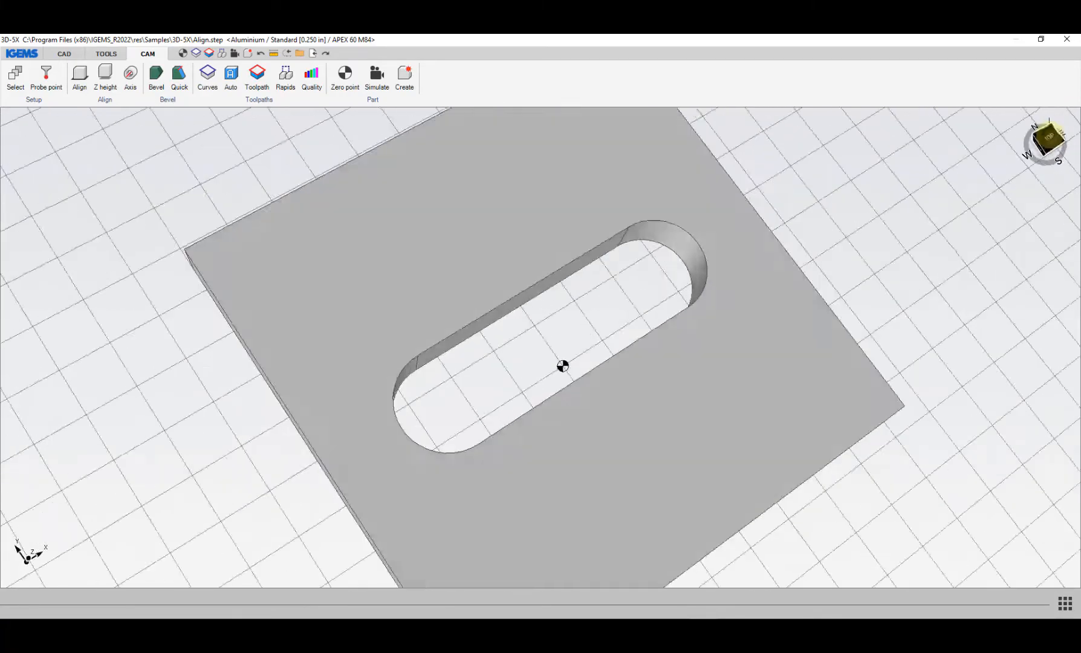
middle_click_drag(652, 373, 309, 439)
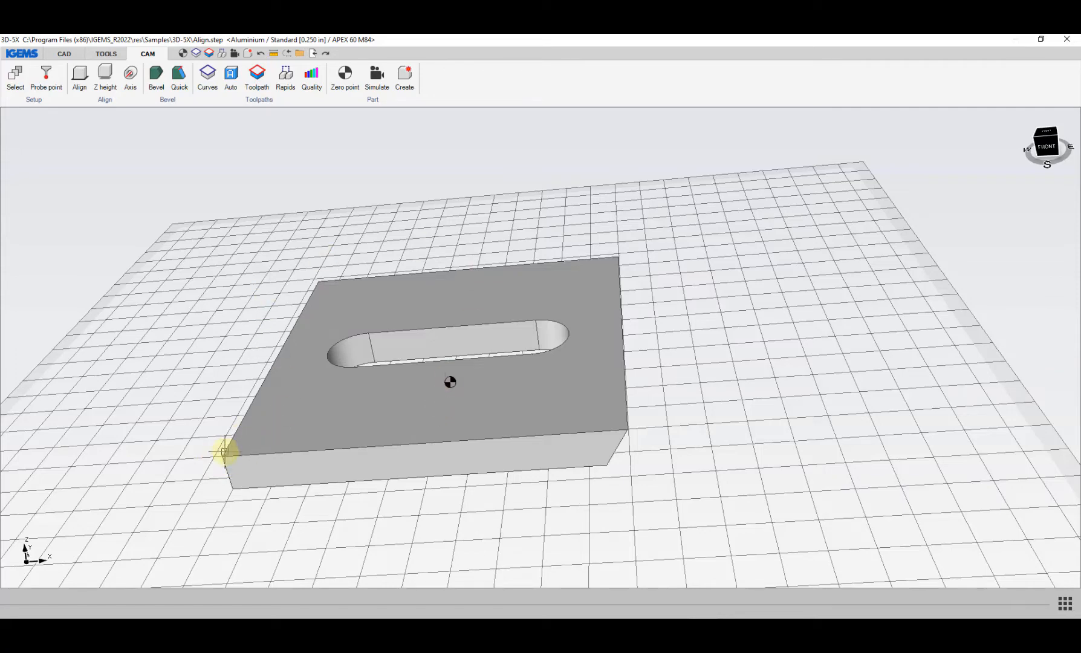
middle_click_drag(473, 380, 436, 386)
middle_click_drag(364, 465, 354, 375)
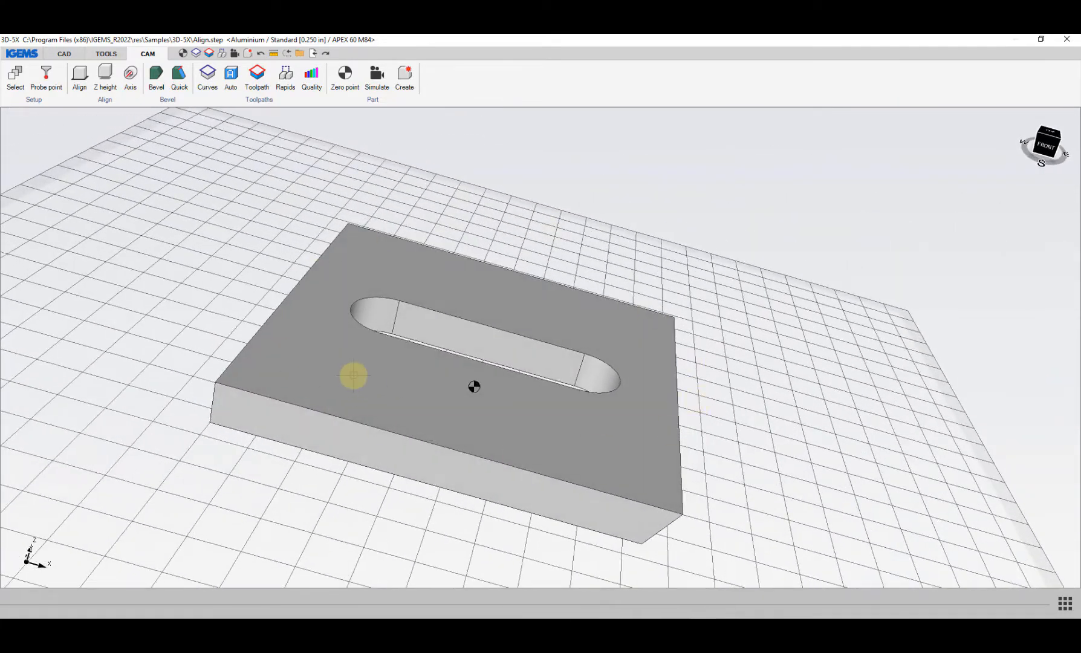
- Place the zero point on the front-left corner of the part's upper face
left_click(345, 78)
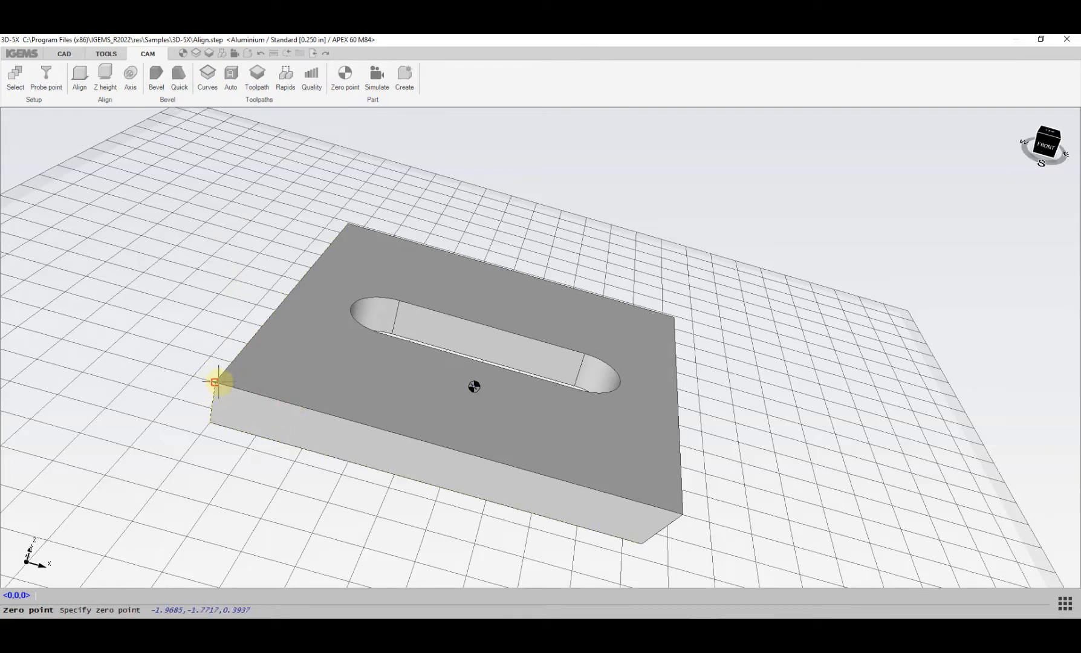
left_click(218, 381)
scroll(218, 382, "up", 3)
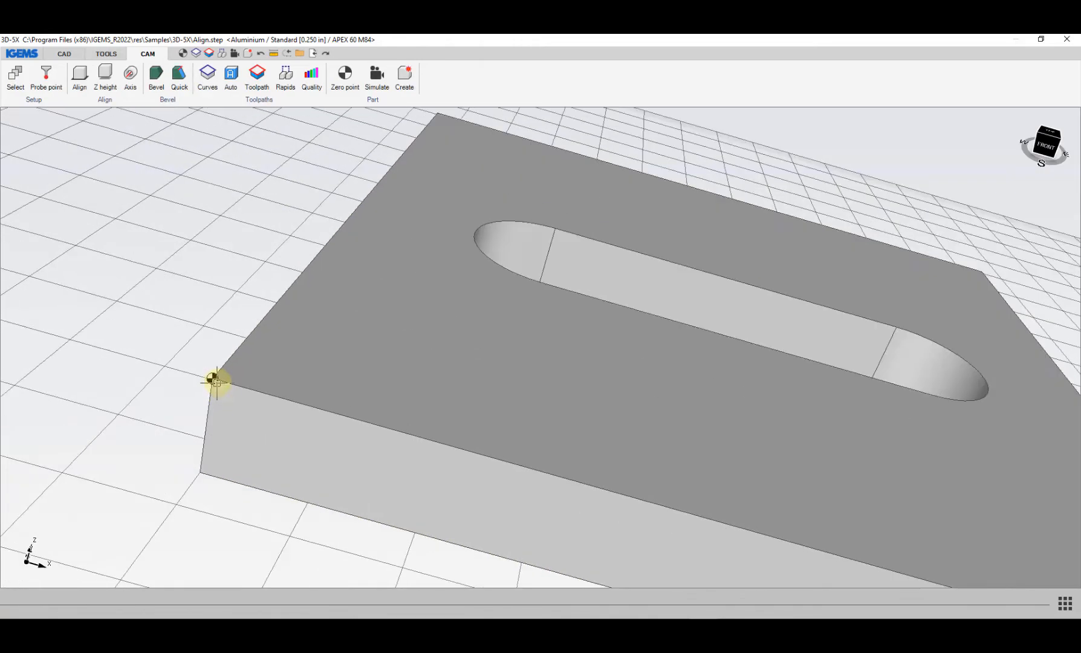
scroll(460, 415, "down", 3)
middle_click_drag(631, 387, 413, 346)
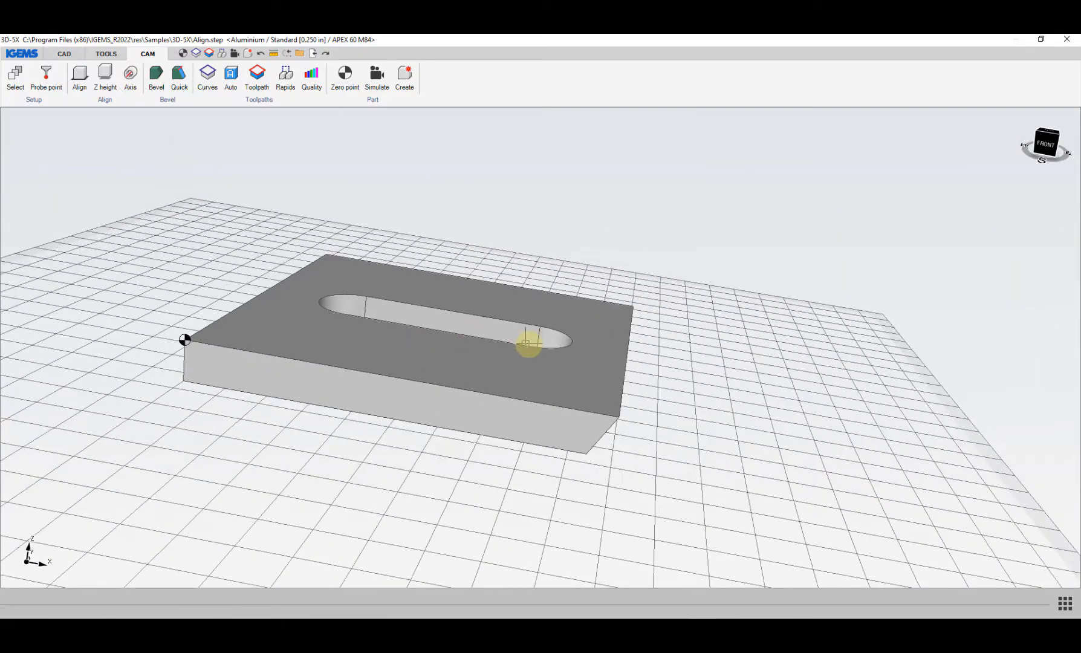
middle_click_drag(525, 345, 598, 356)
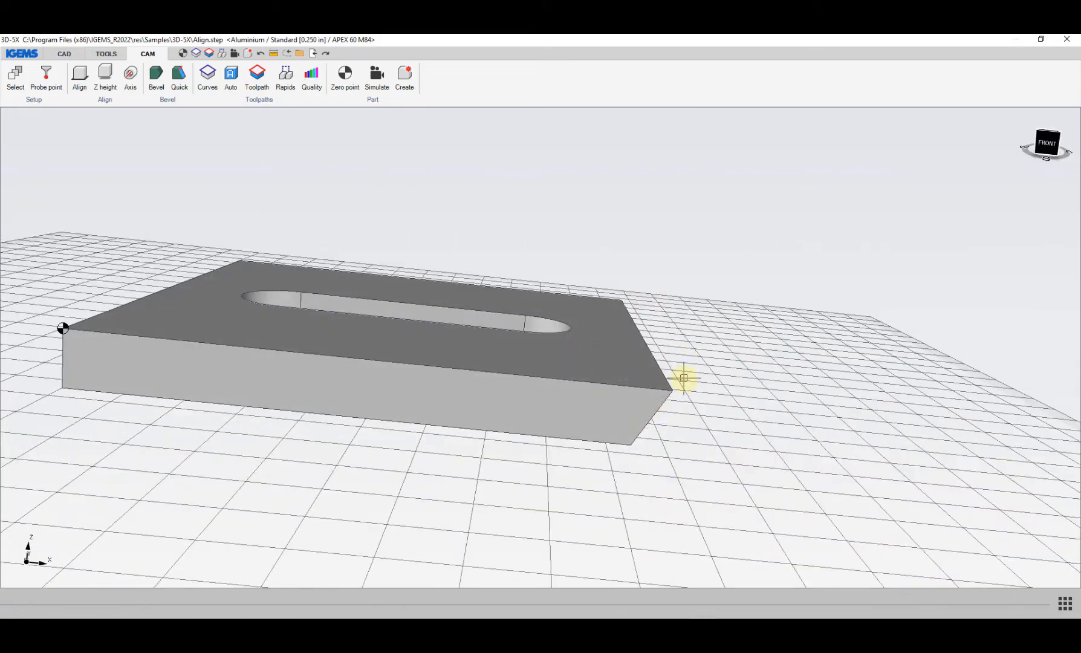
middle_click_drag(350, 374, 321, 430)
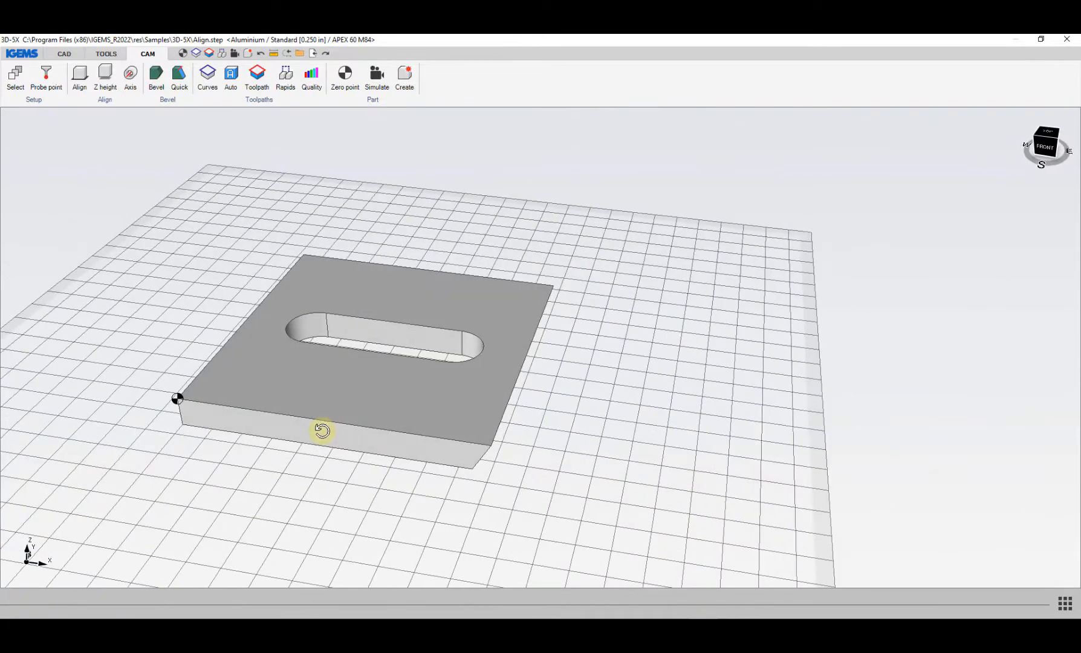
- Extract cutting curves from the part's upper and lower faces, covering the outer contours and the slot outlines
left_click(209, 77)
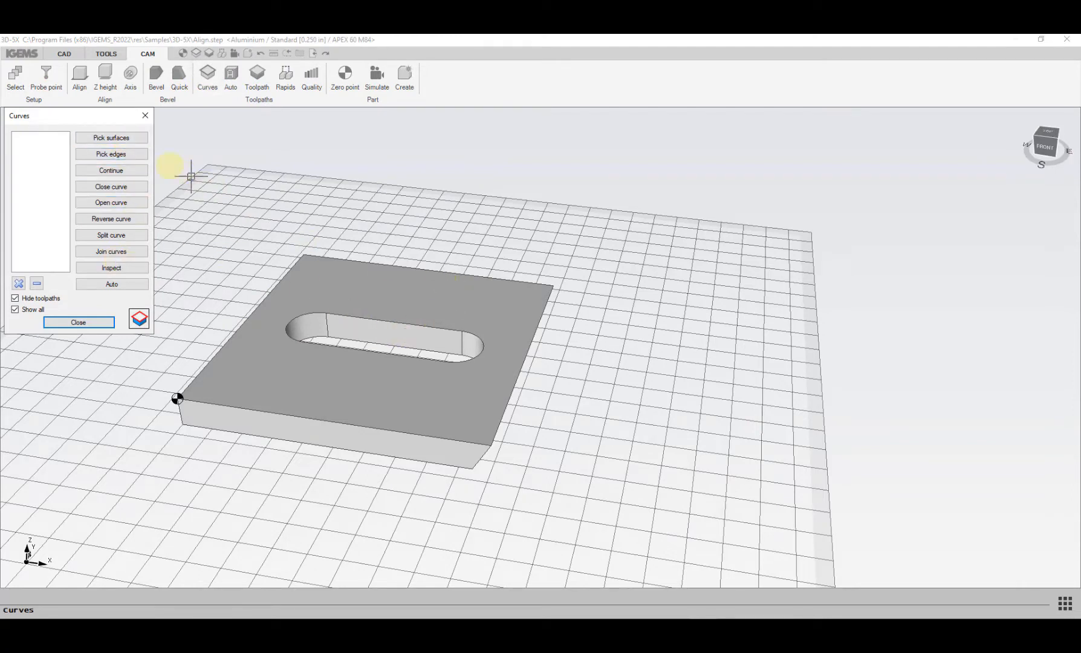
left_click(112, 138)
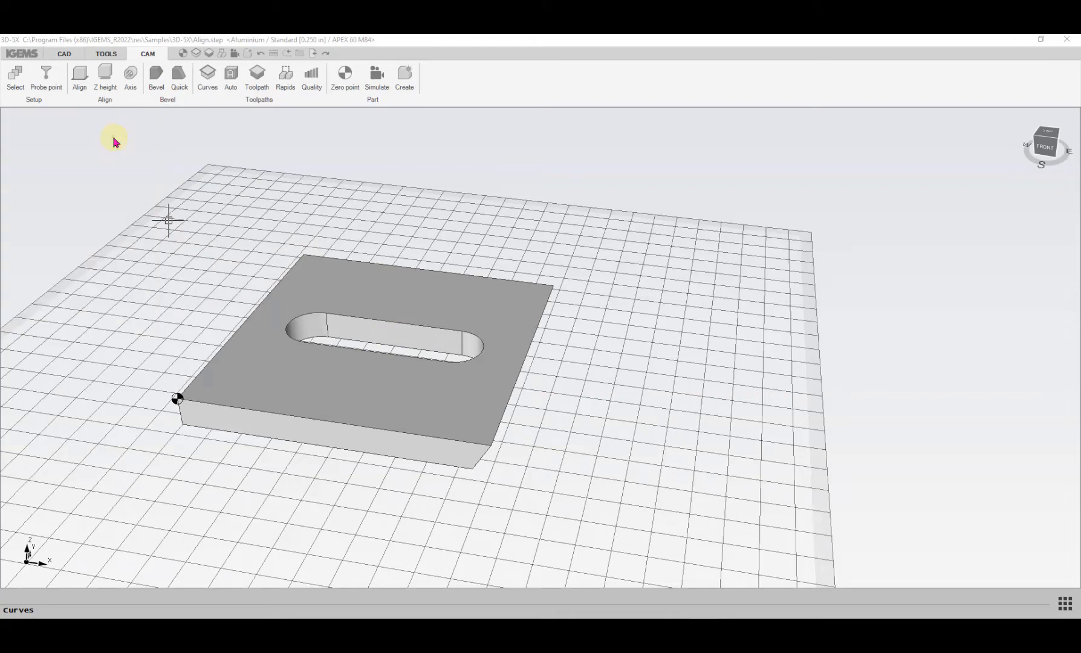
left_click(353, 381)
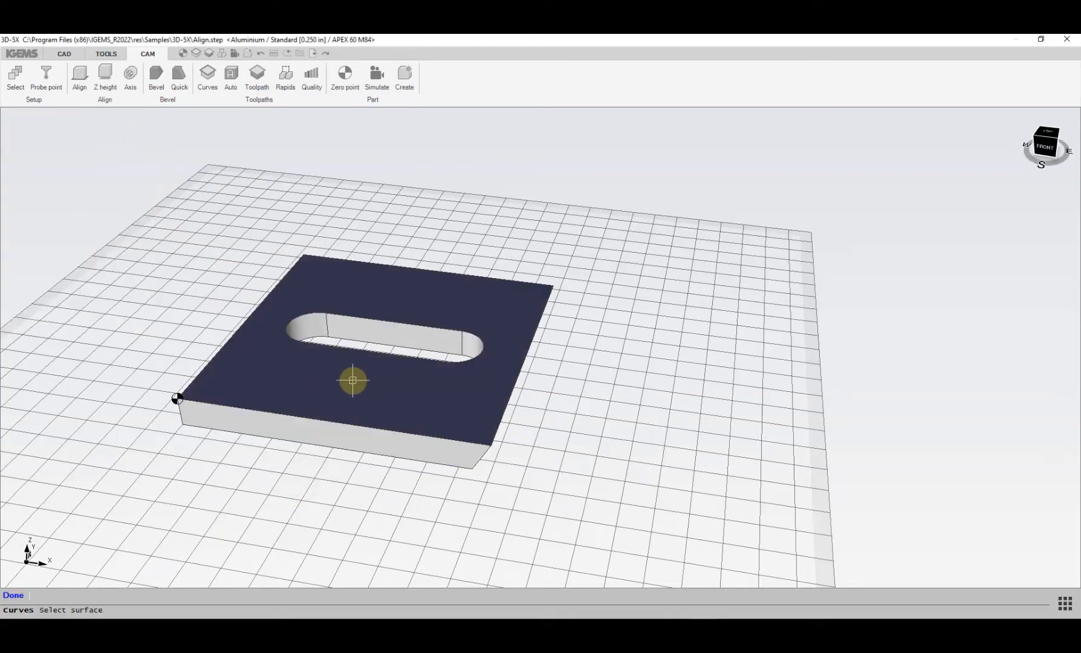
middle_click_drag(369, 465, 274, 468)
left_click(405, 298)
middle_click_drag(254, 350, 399, 459)
scroll(396, 441, "up", 4)
scroll(390, 435, "down", 6)
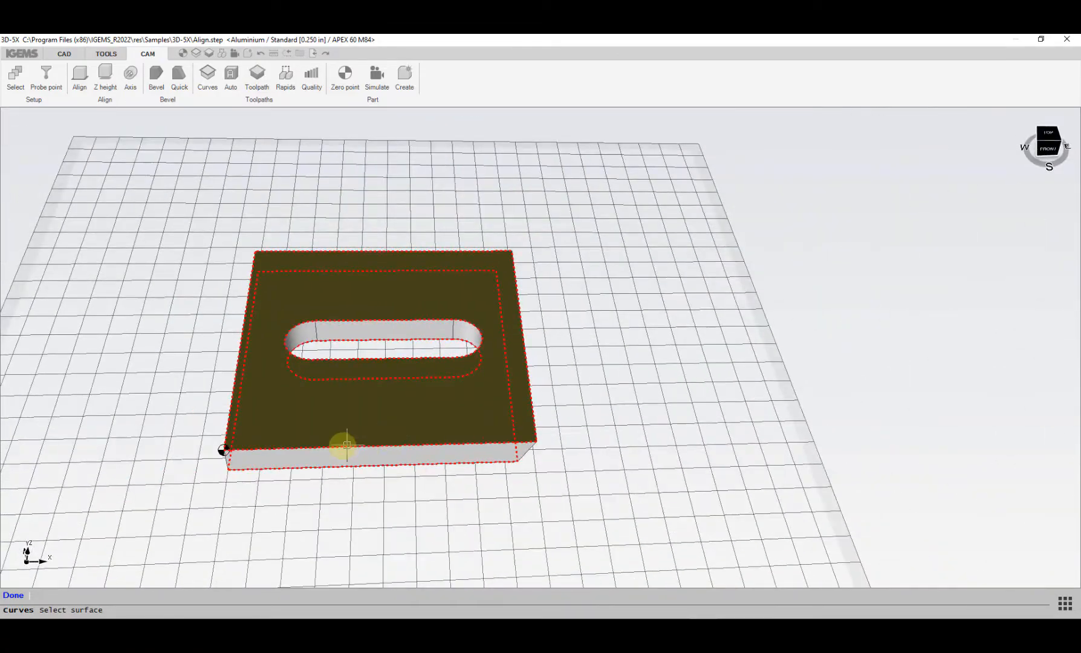
left_click(13, 596)
middle_click_drag(326, 427, 354, 445)
- Highlight the extracted curves one after another to examine which outline each represents, and finish the Curves command
left_click(37, 137)
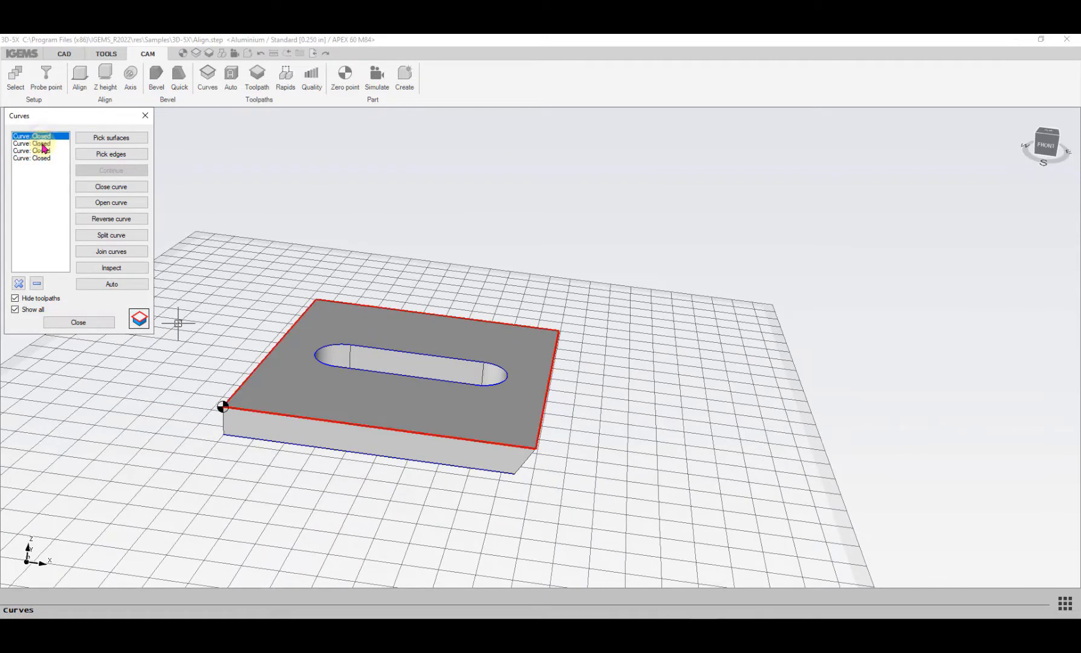
key("Down")
key("Down")
key("Down")
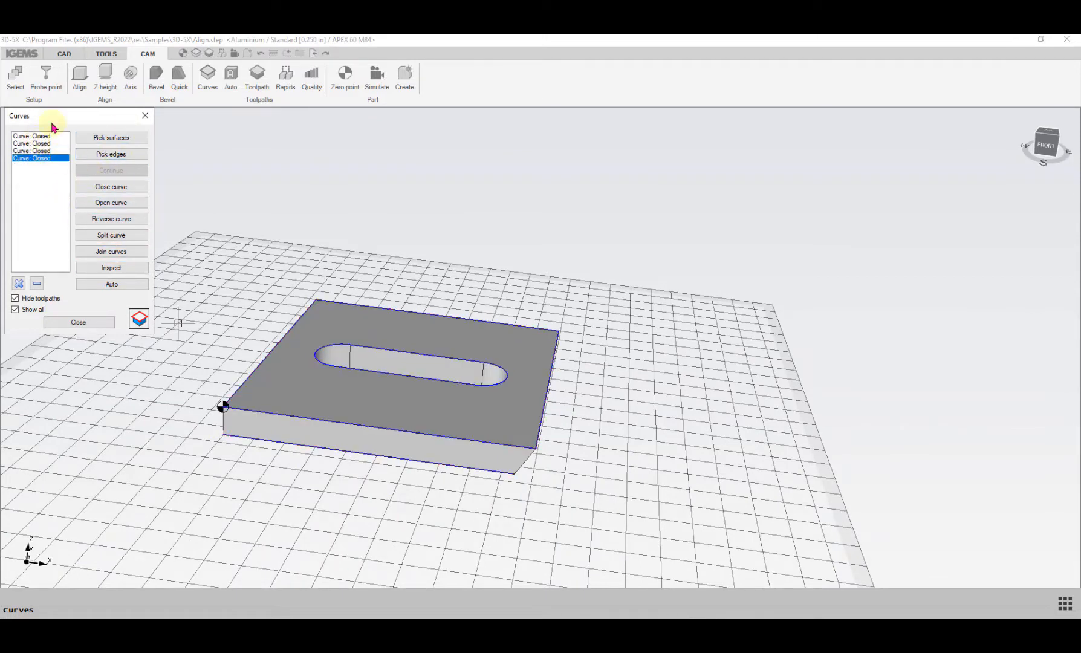
left_click_drag(76, 118, 85, 127)
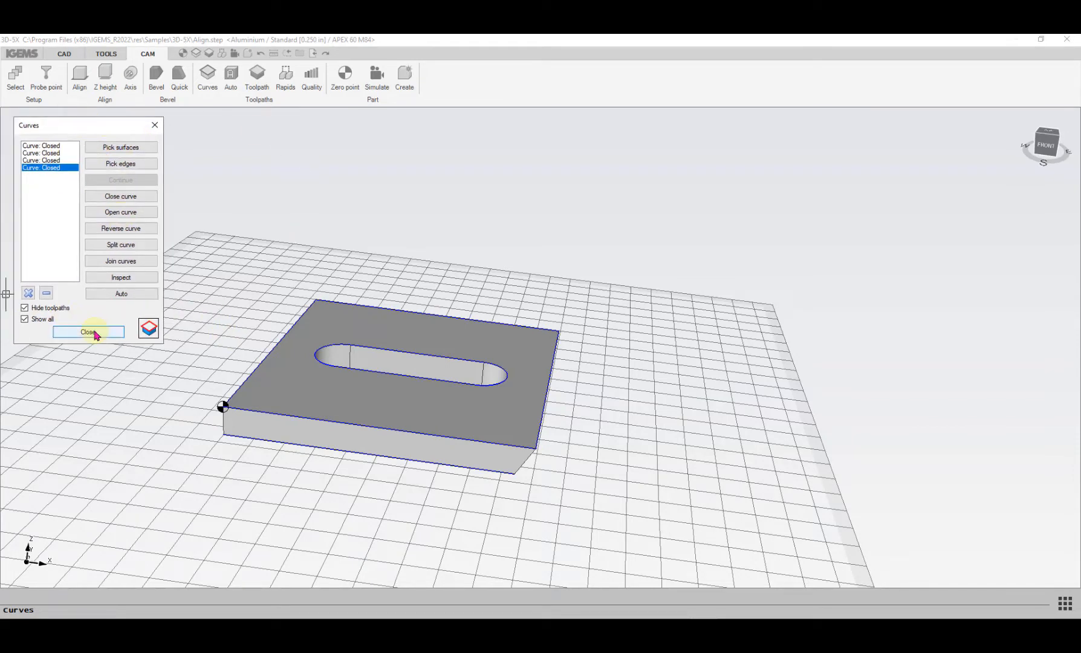
left_click(149, 334)
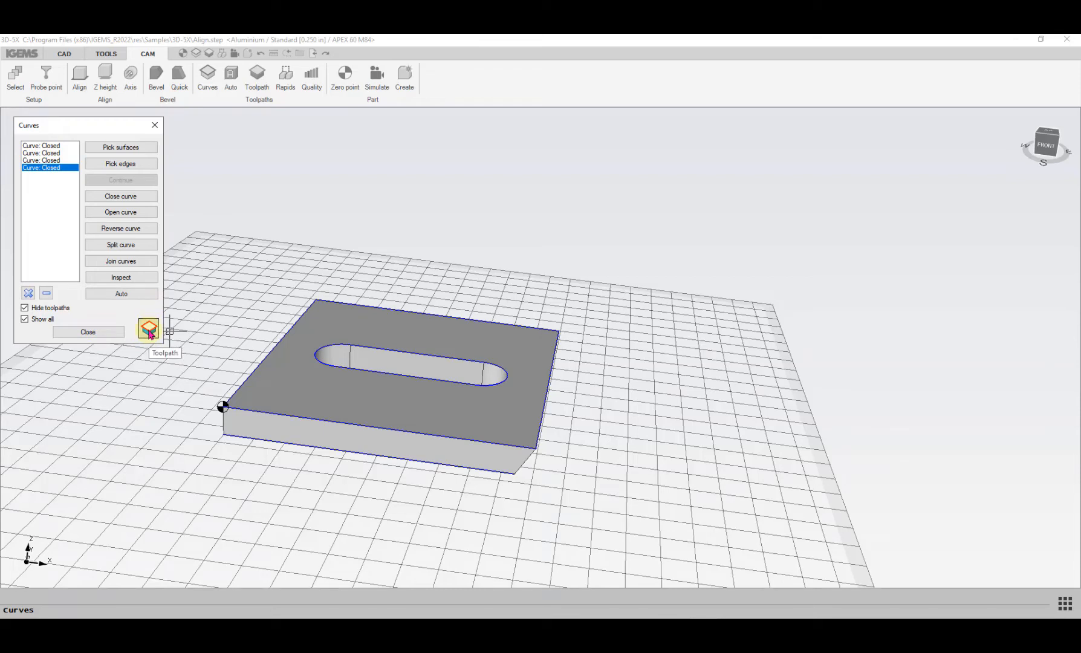
left_click(110, 331)
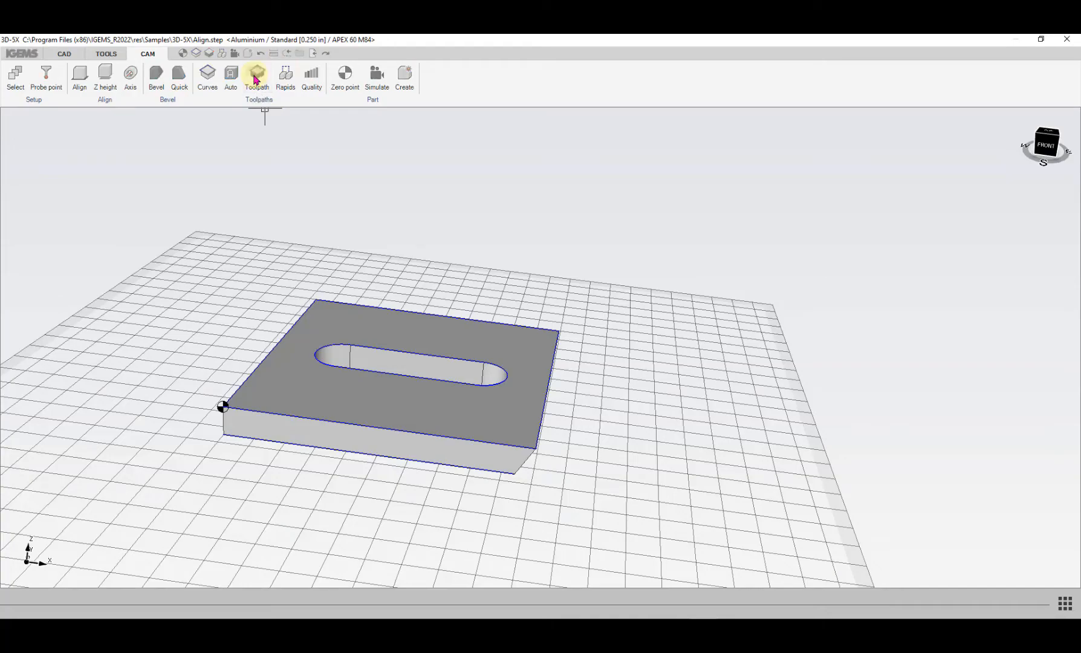
- Start a toolpath definition named CUT 1 for the extracted curves, keeping the part in view beside the settings
left_click(256, 79)
middle_click_drag(369, 362, 579, 300)
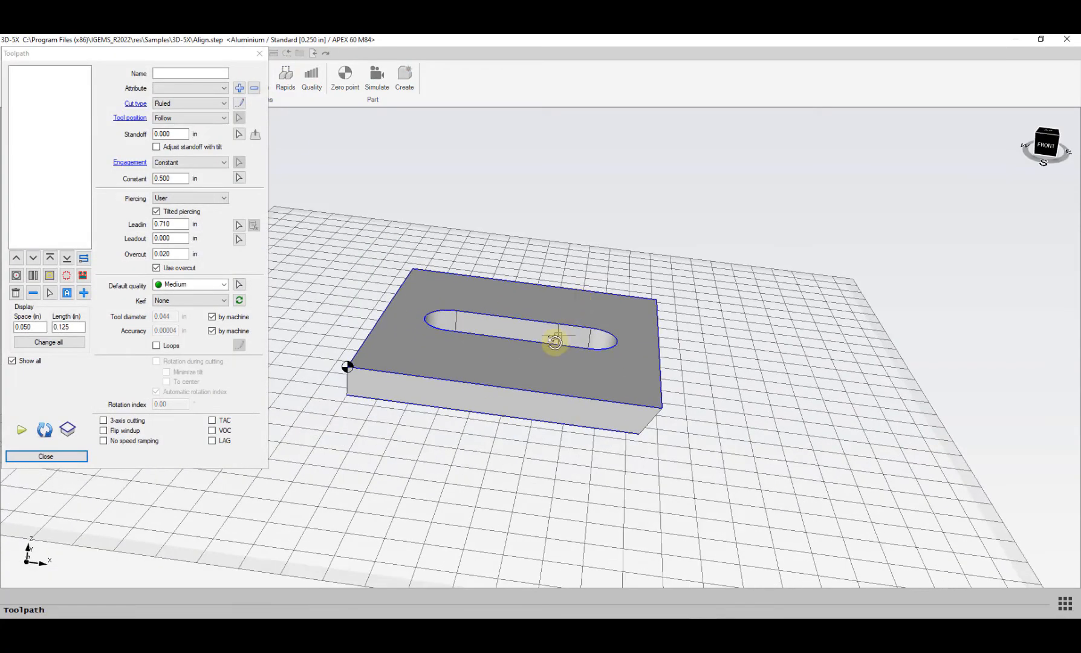
middle_click_drag(557, 340, 470, 341, "shift")
middle_click_drag(471, 340, 508, 339, "shift")
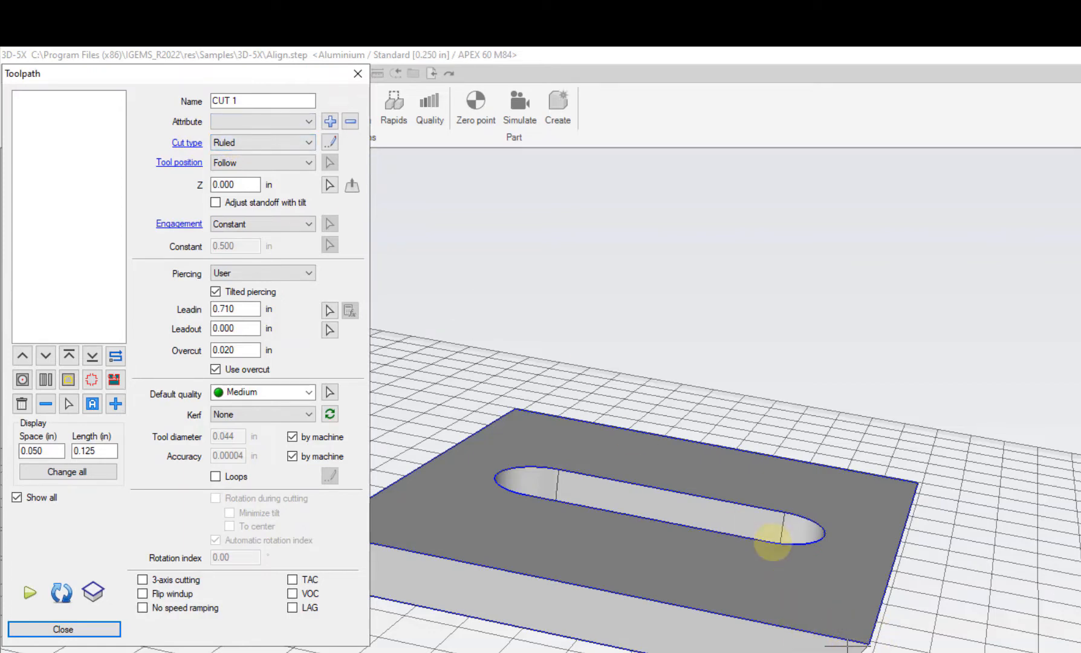
- Compare the illustrations of the Ruled, Fixed and Variable cut types, and keep Ruled as the cut type
left_click(189, 144)
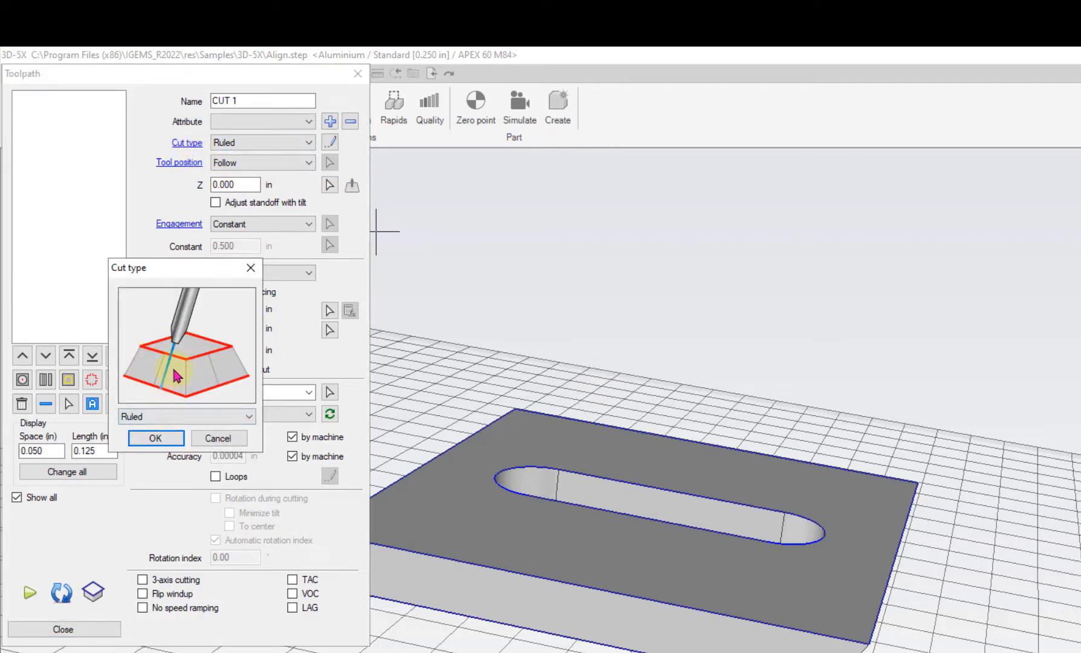
left_click(162, 420)
left_click(157, 435)
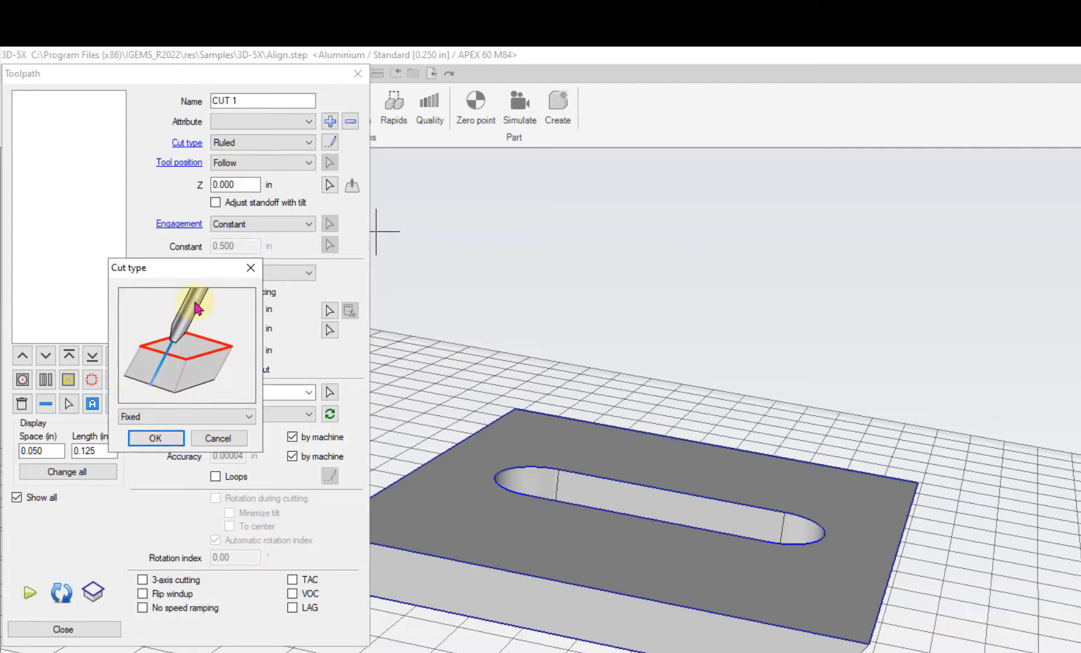
left_click(152, 416)
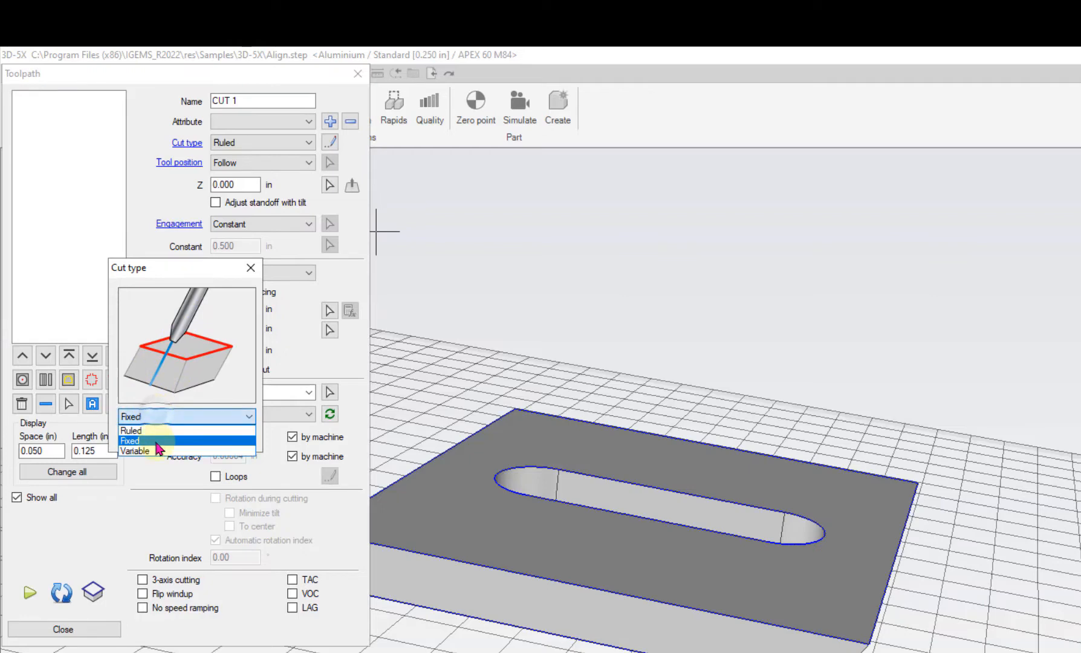
left_click(158, 450)
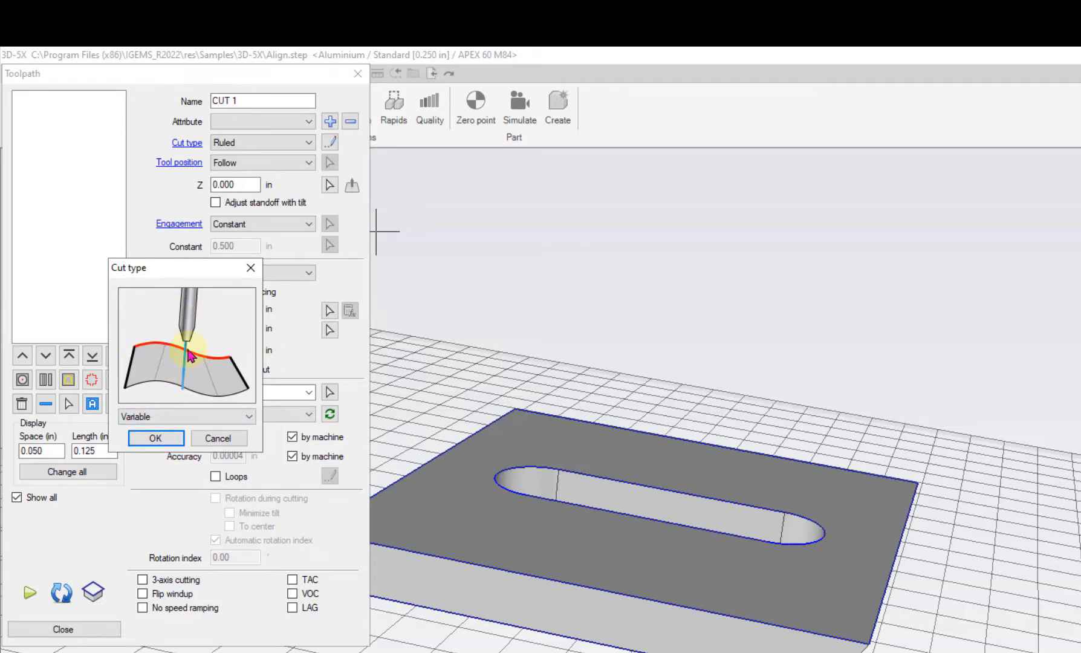
left_click(164, 419)
left_click(136, 430)
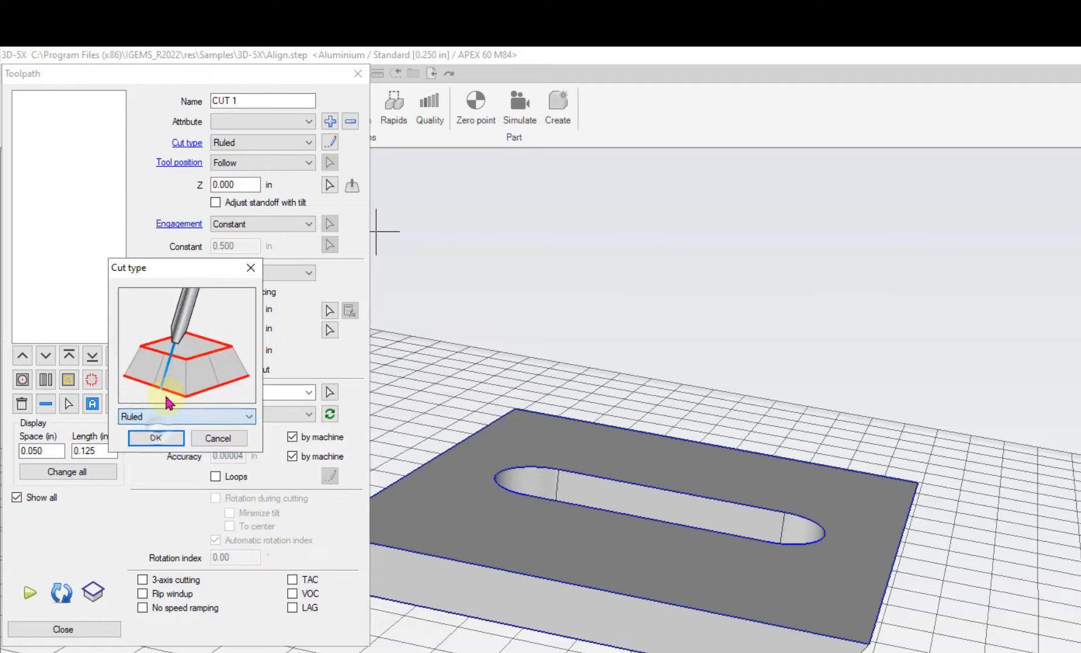
left_click(151, 437)
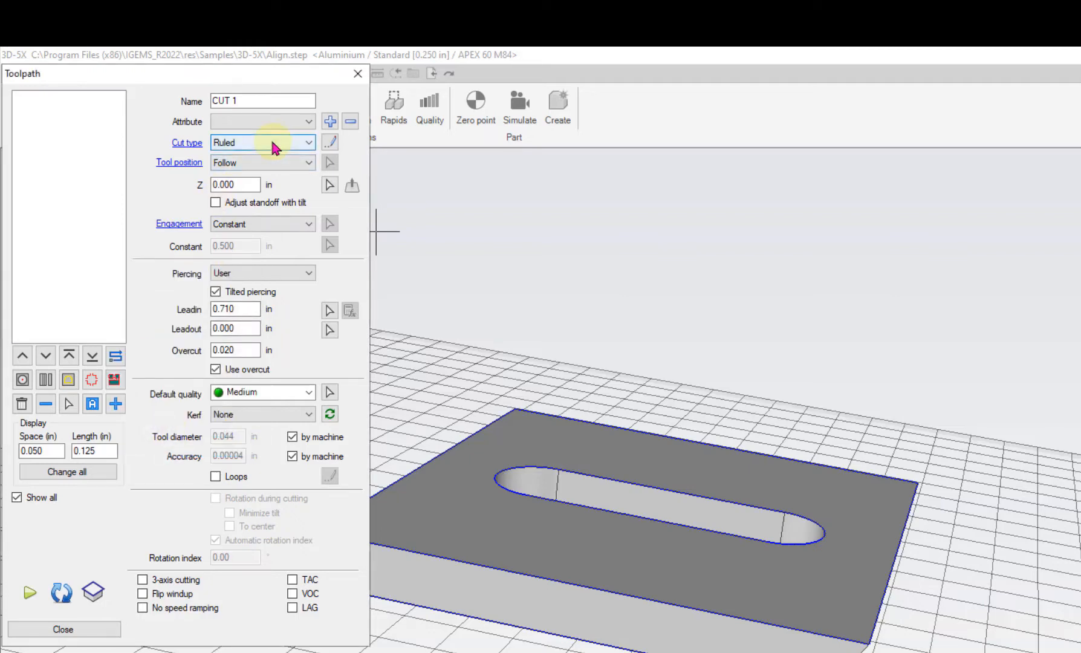
- Check the illustration of the Follow tool position, and set the toolpath's tool position to Fixed Z
left_click(235, 163)
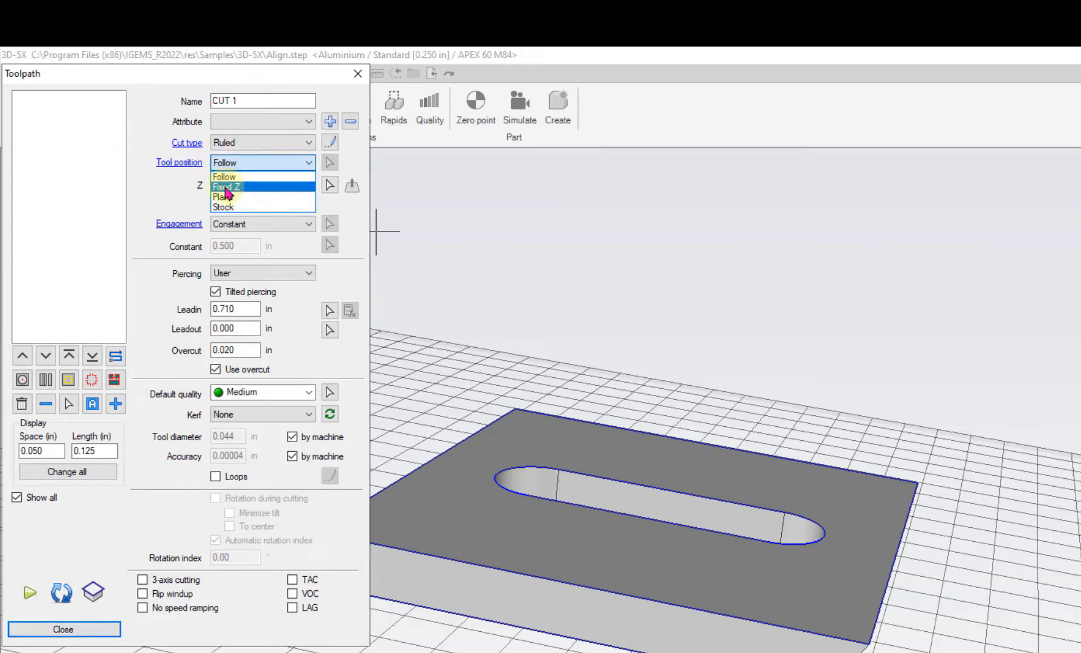
left_click(225, 188)
left_click(229, 162)
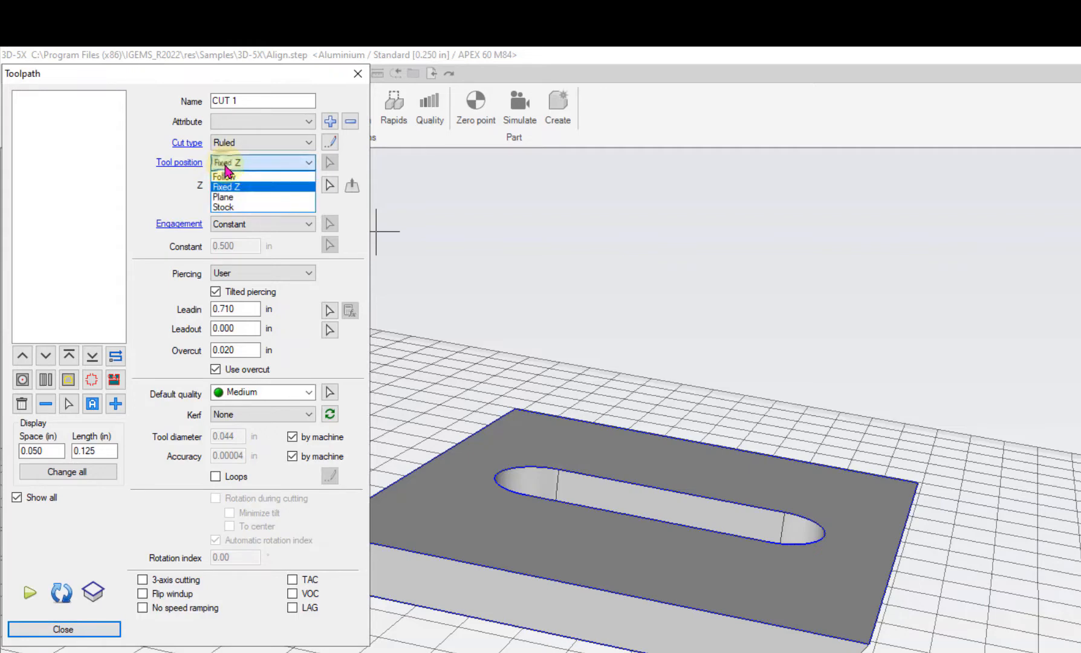
left_click(228, 176)
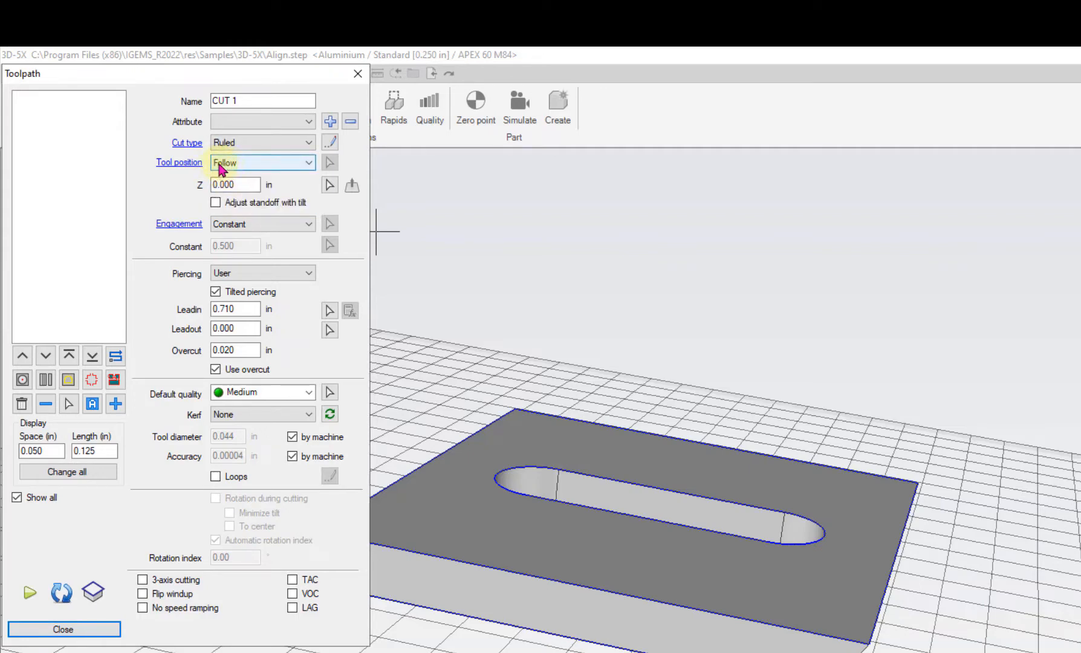
left_click(182, 163)
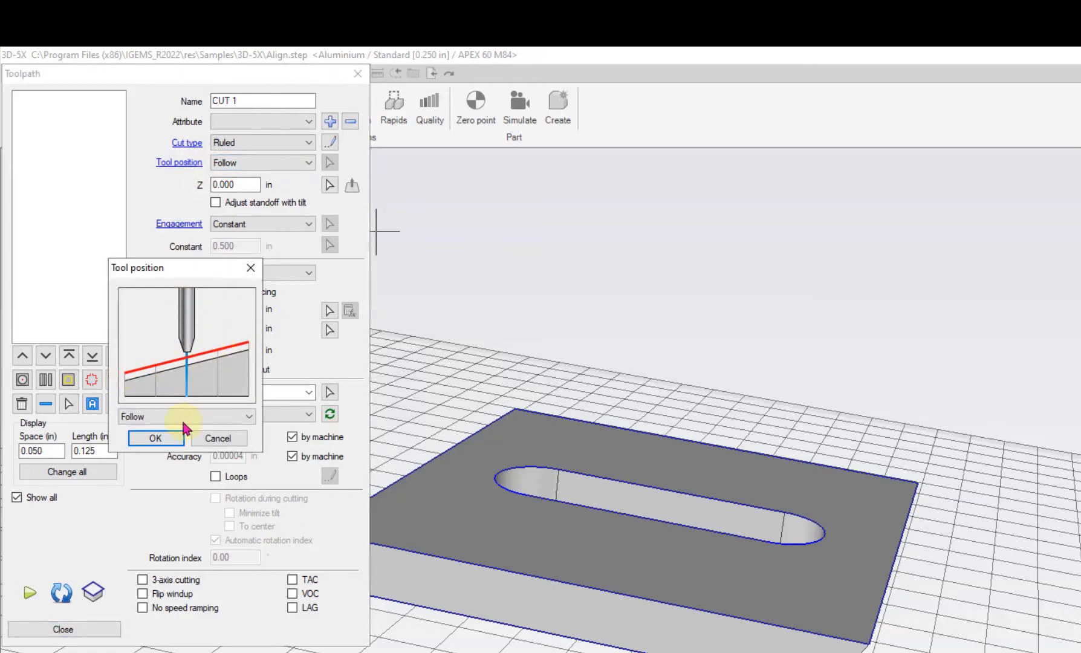
left_click(215, 437)
left_click(250, 163)
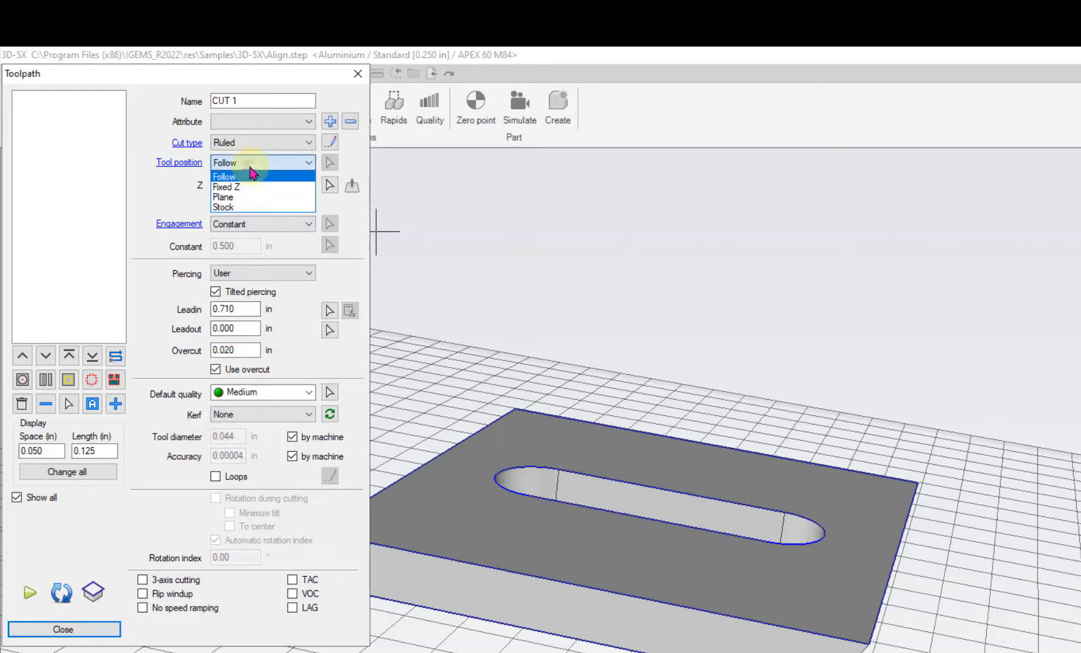
left_click(241, 186)
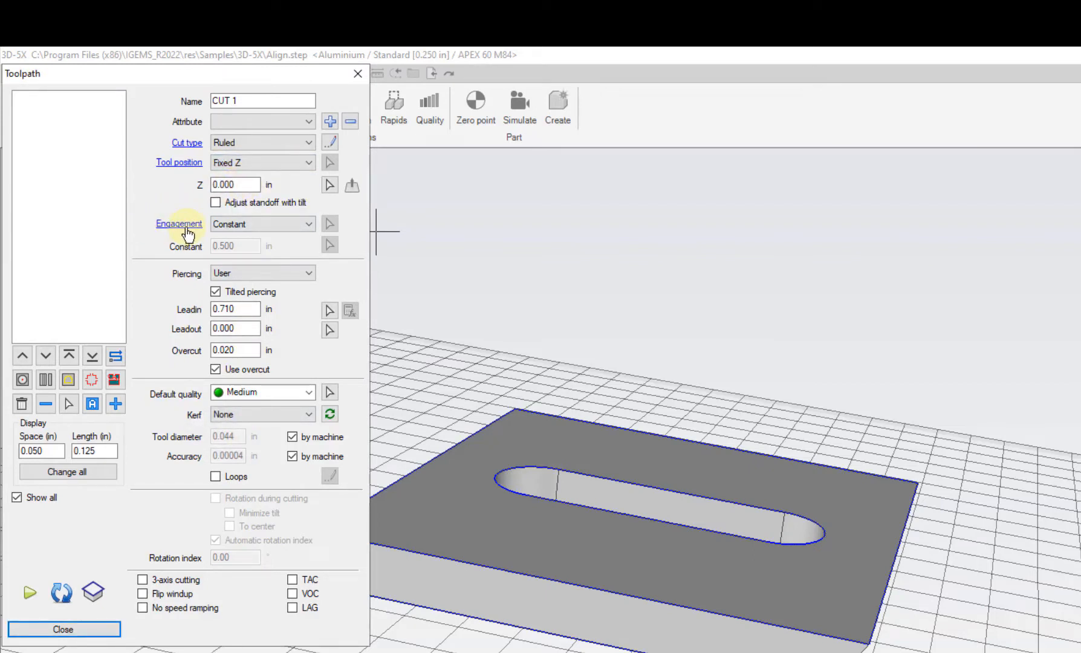
- Compare the Upper - Lower and Upper - Table / Plane engagement illustrations, and set the engagement to Upper - Lower
left_click(252, 225)
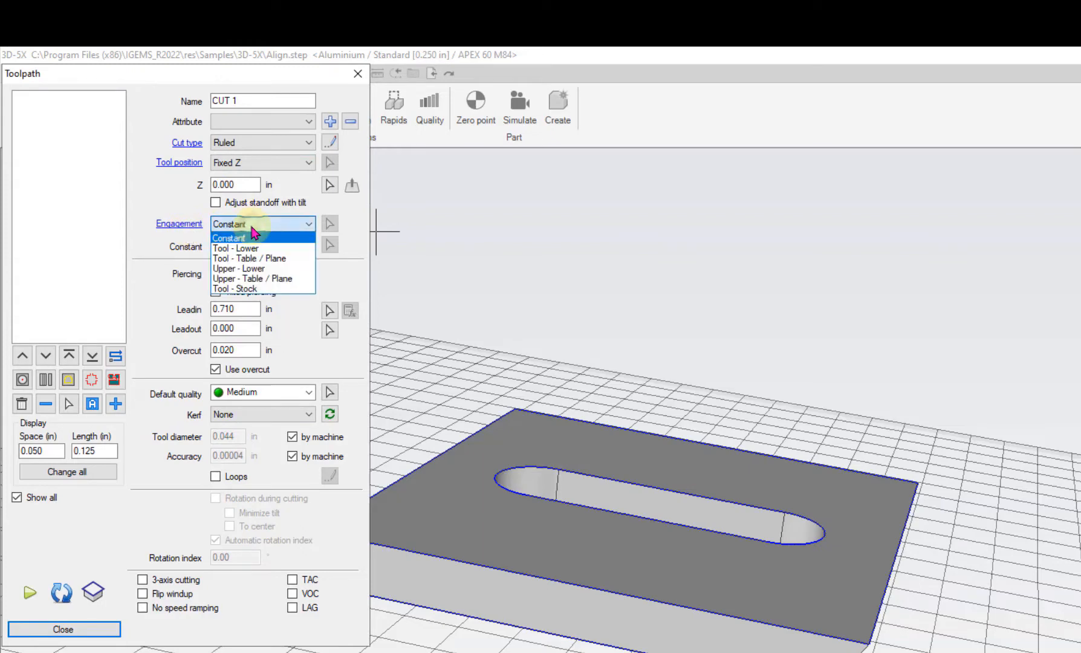
left_click(248, 269)
left_click(192, 225)
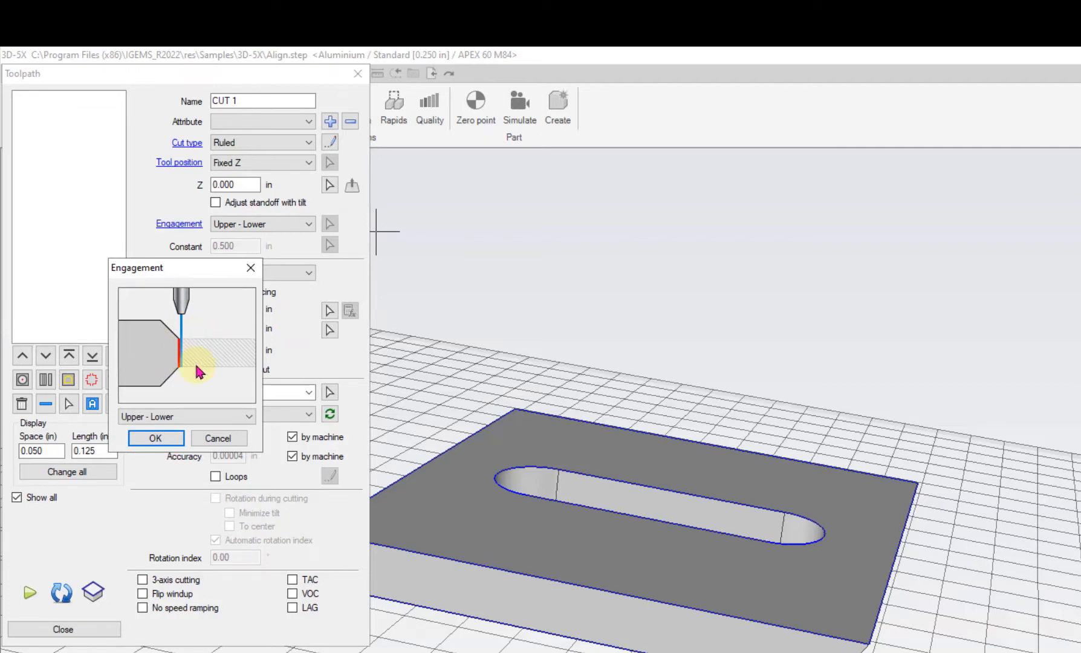
left_click(164, 417)
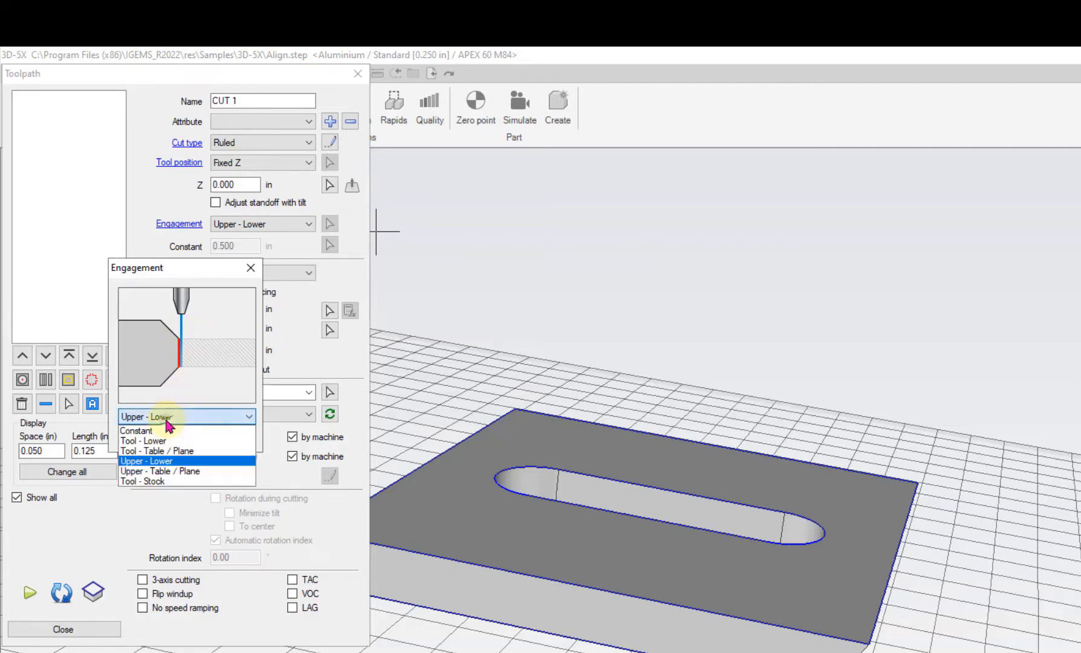
left_click(153, 471)
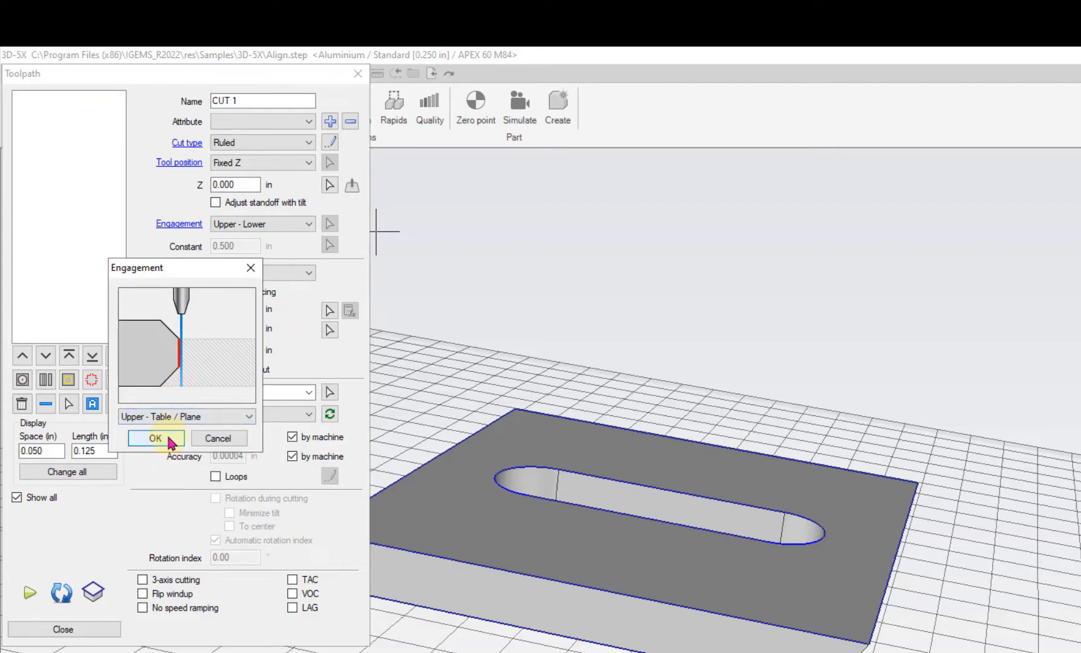
left_click(156, 438)
left_click(266, 224)
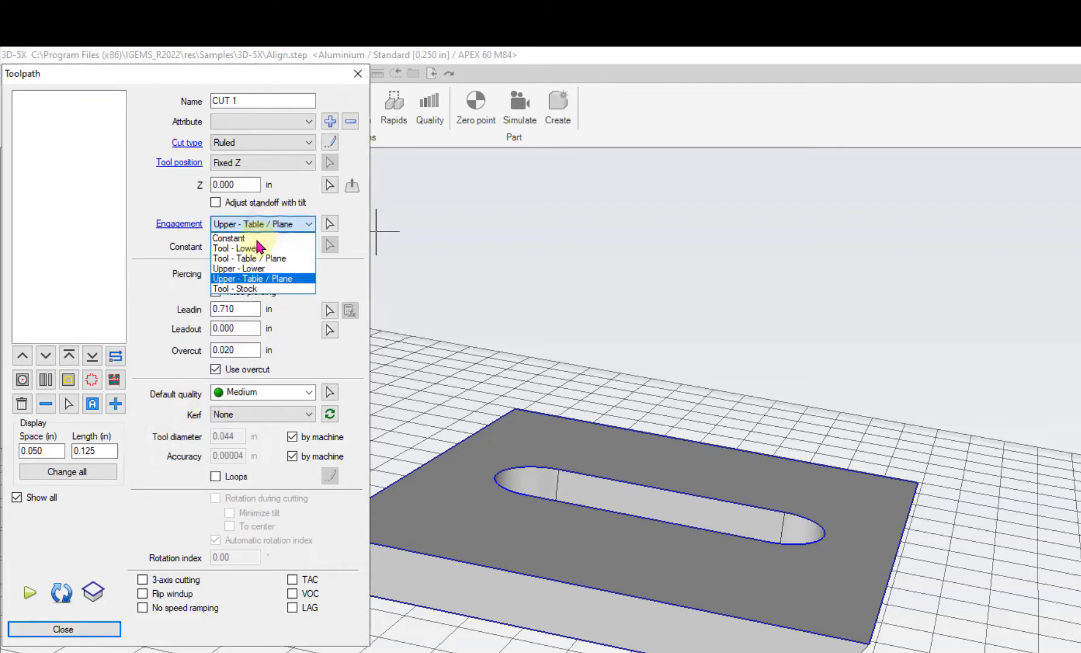
left_click(244, 269)
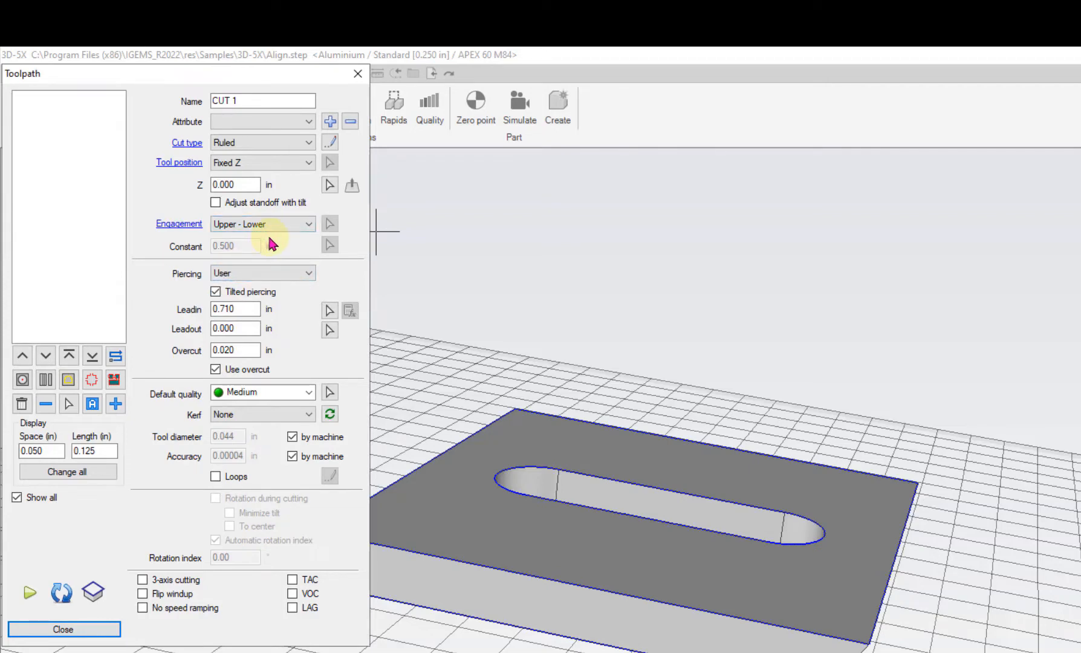
- Keep the User piercing type and set the lead-in to 0.200 in and the lead-out to 0.050 in
left_click(253, 273)
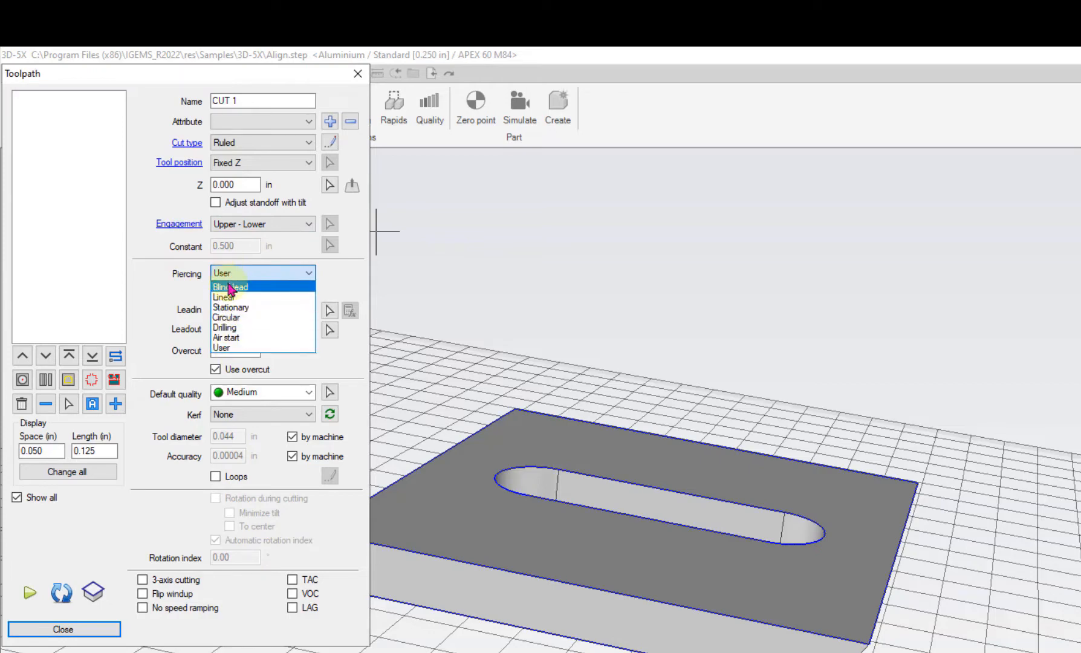
left_click(229, 349)
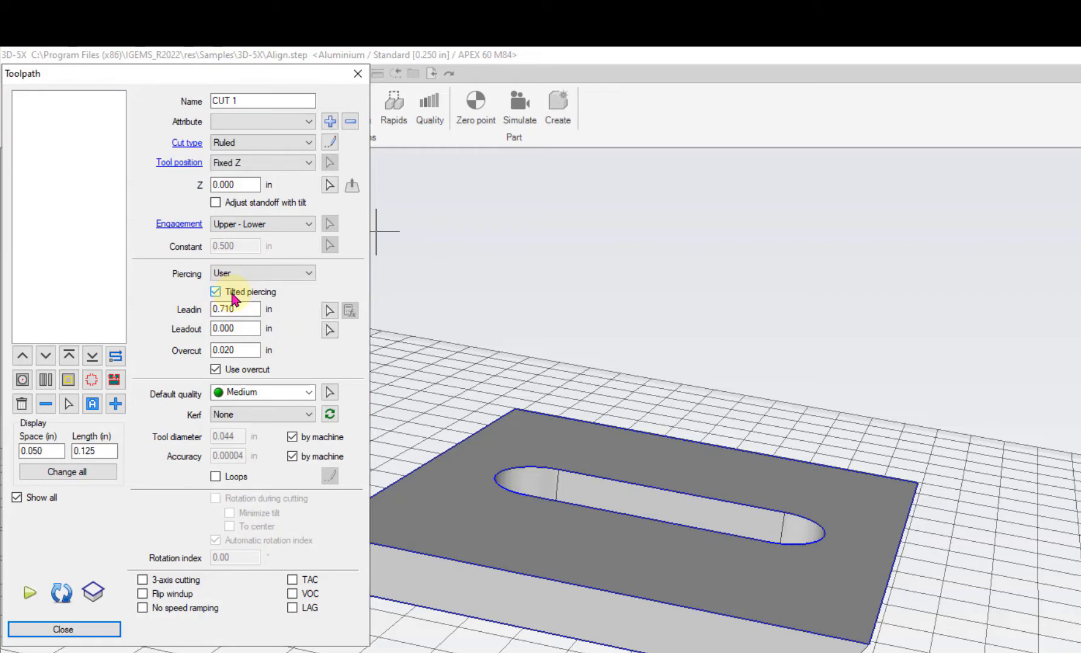
double_click(243, 308)
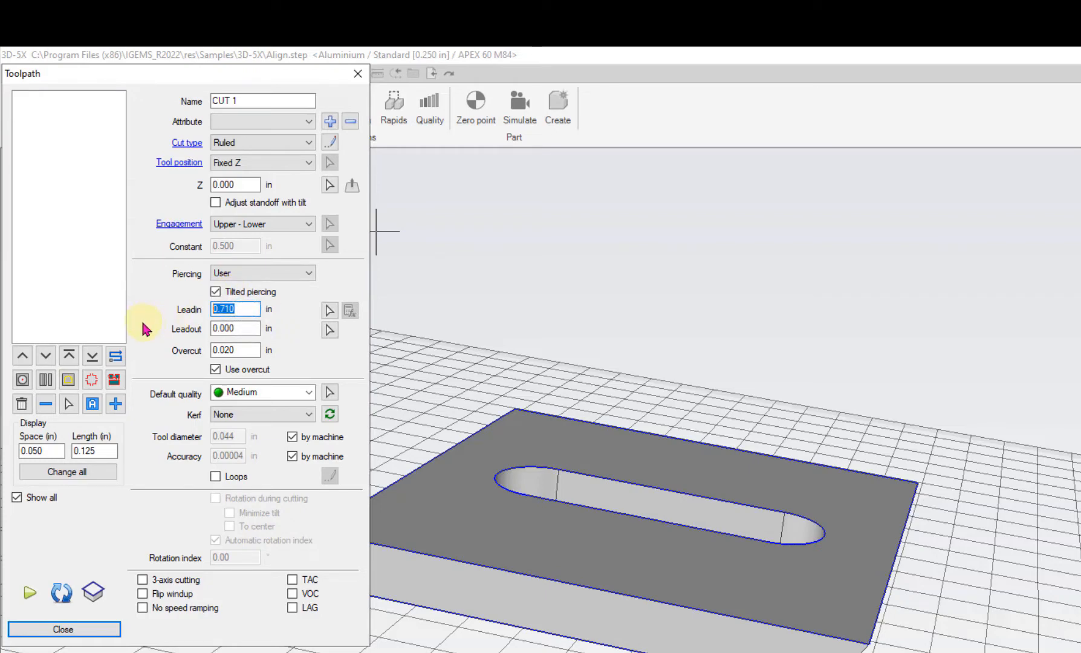
double_click(257, 328)
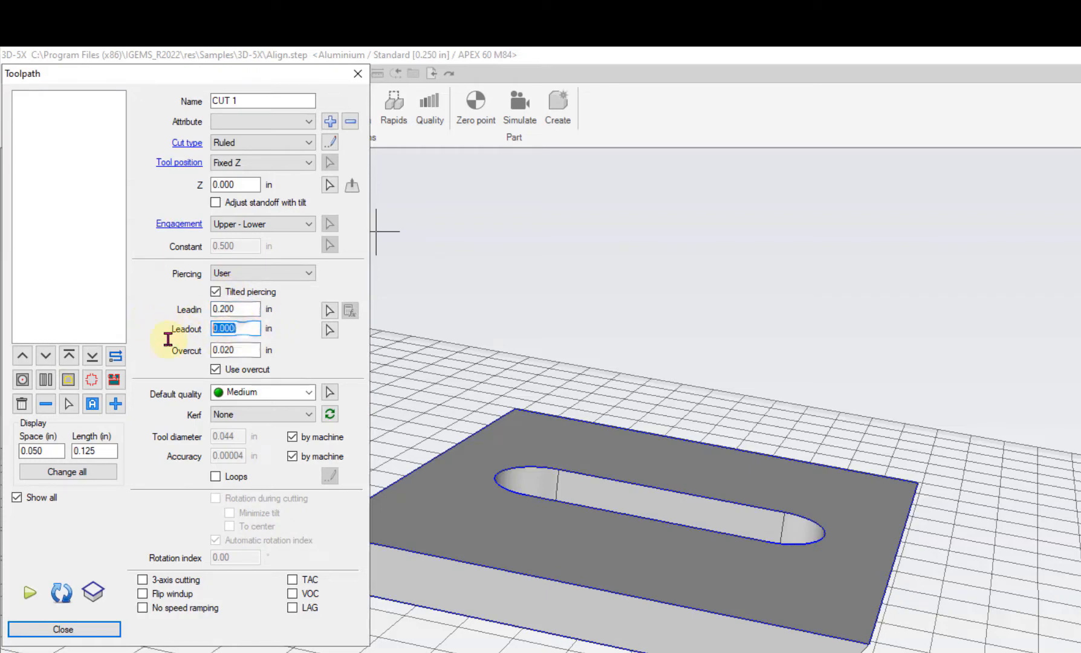
type(".05")
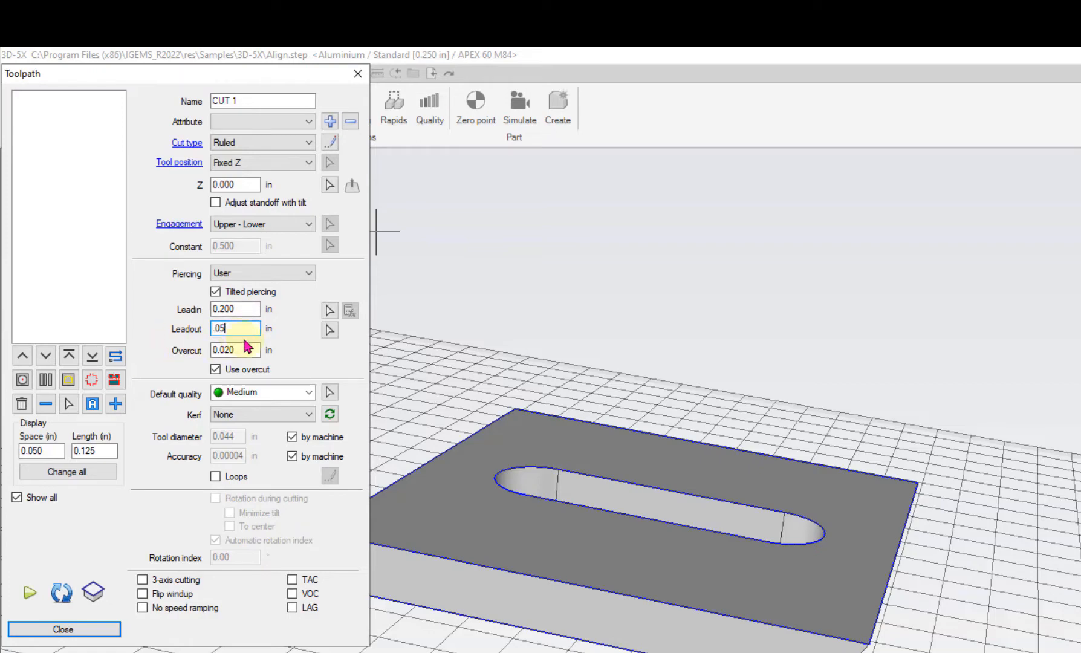
- Set the overcut to 0.010 in with overcut enabled, and keep the default quality at Medium
double_click(246, 351)
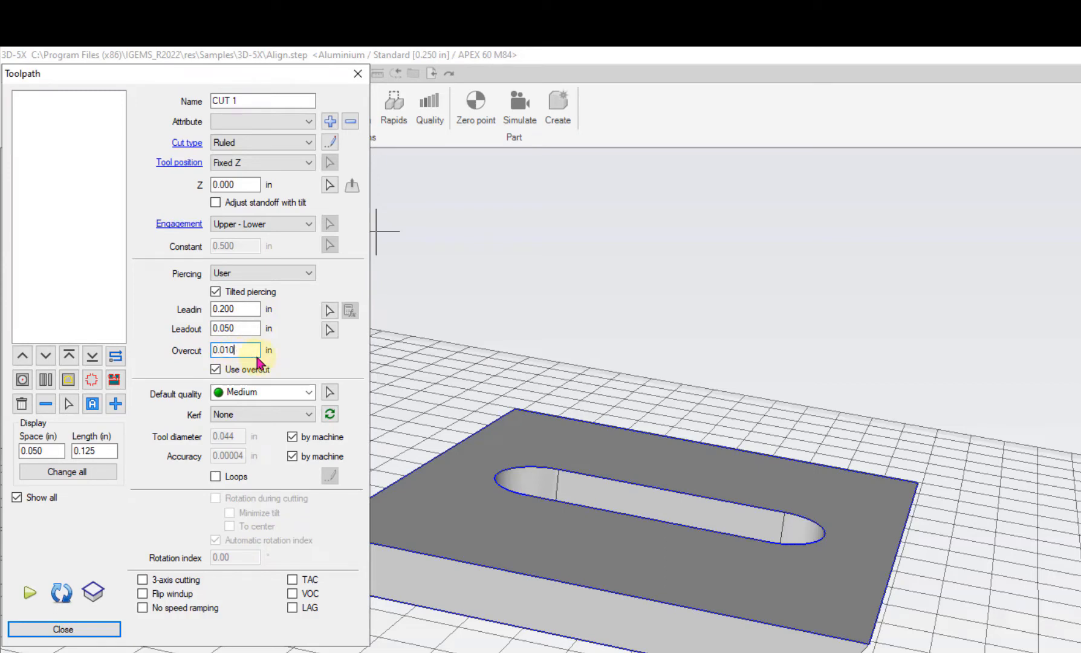
left_click(248, 368)
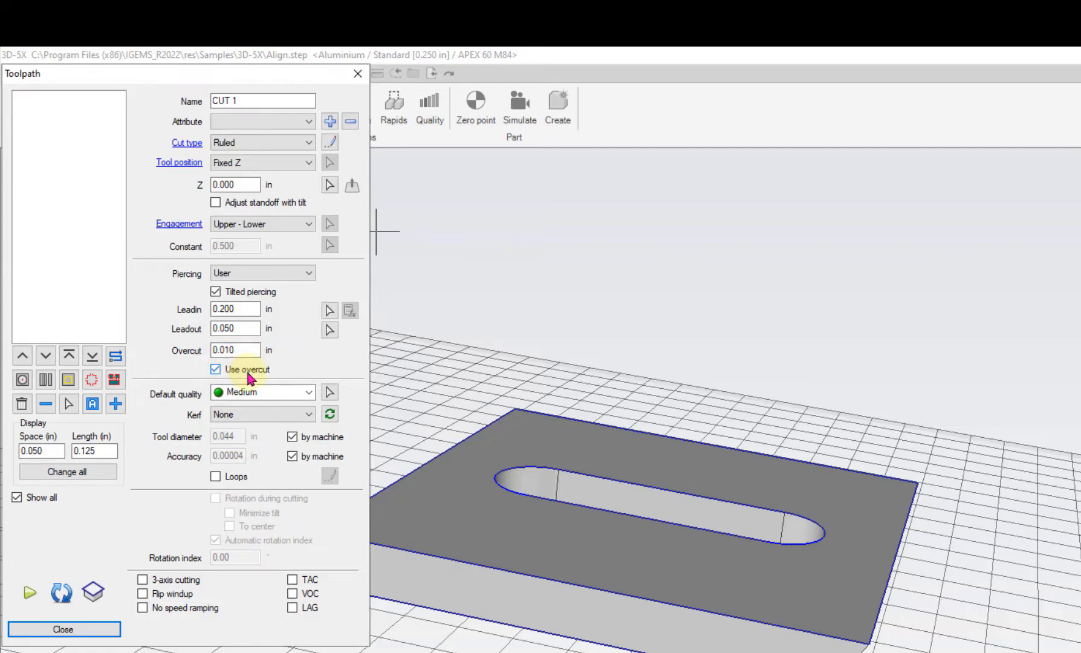
left_click(248, 393)
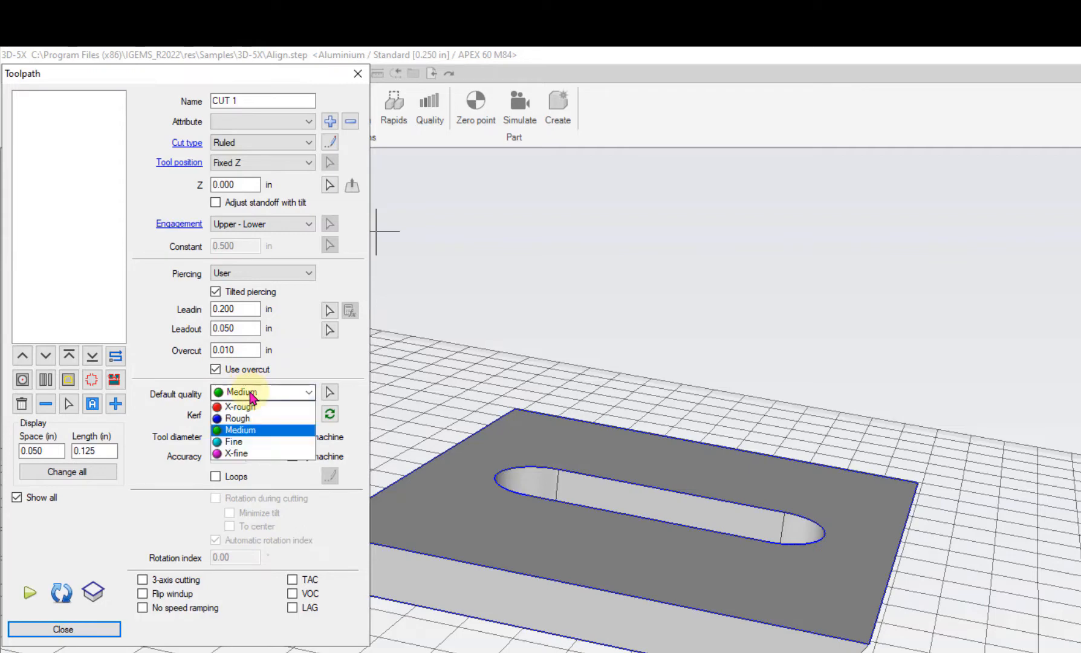
left_click(241, 429)
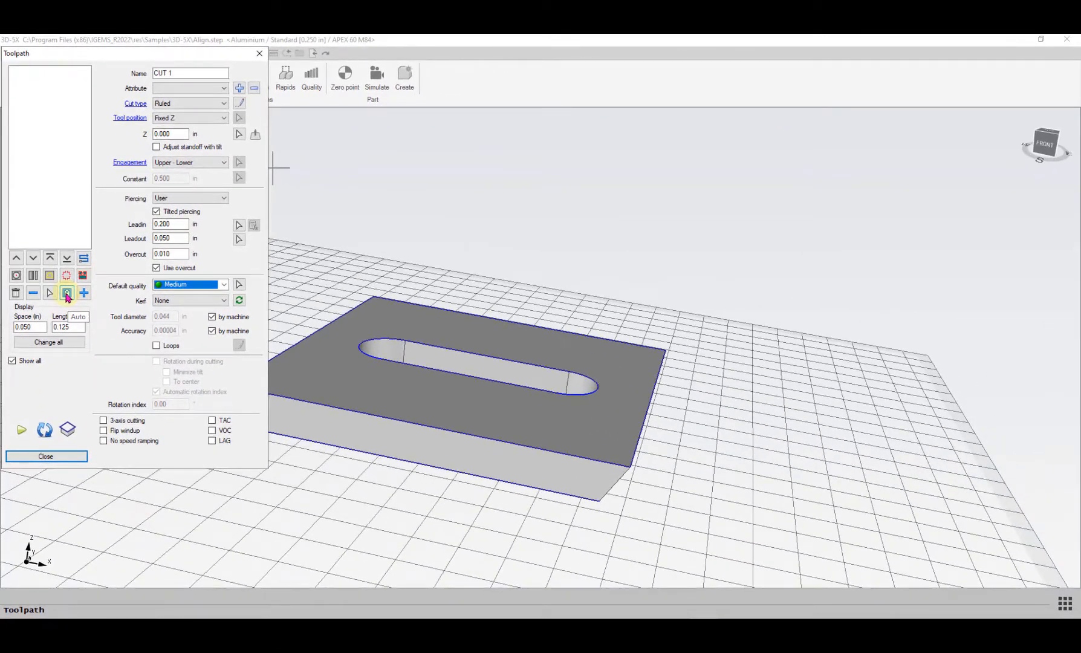
- Automatically create a toolpath for the slot, starting at its rounded west end with the lead-in inside the opening
left_click(66, 293)
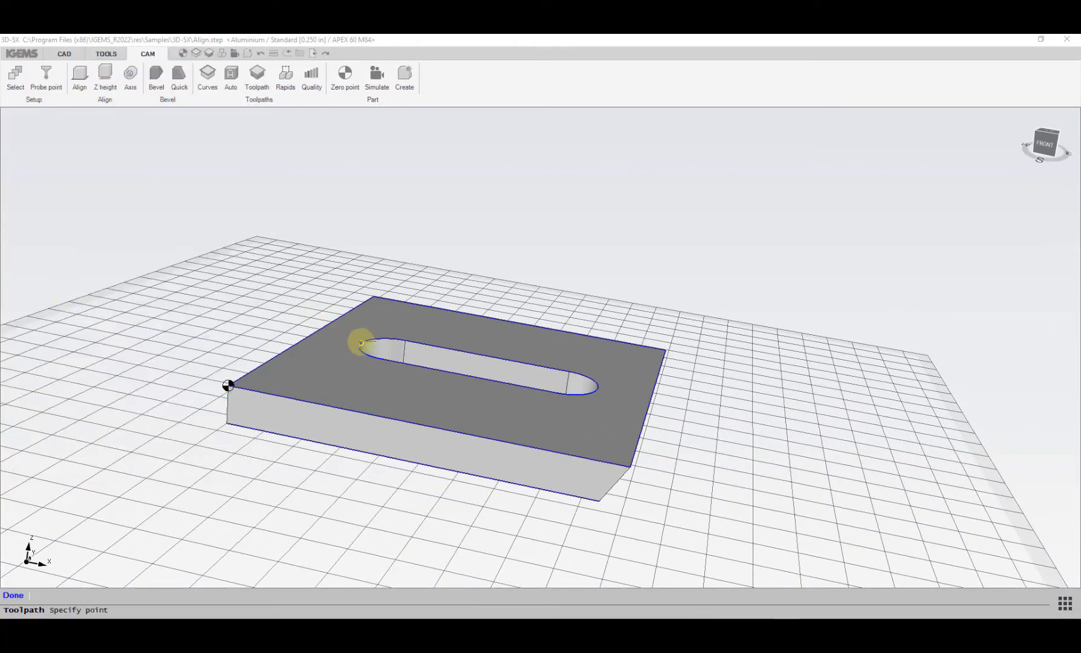
left_click(361, 342)
scroll(375, 340, "up", 4)
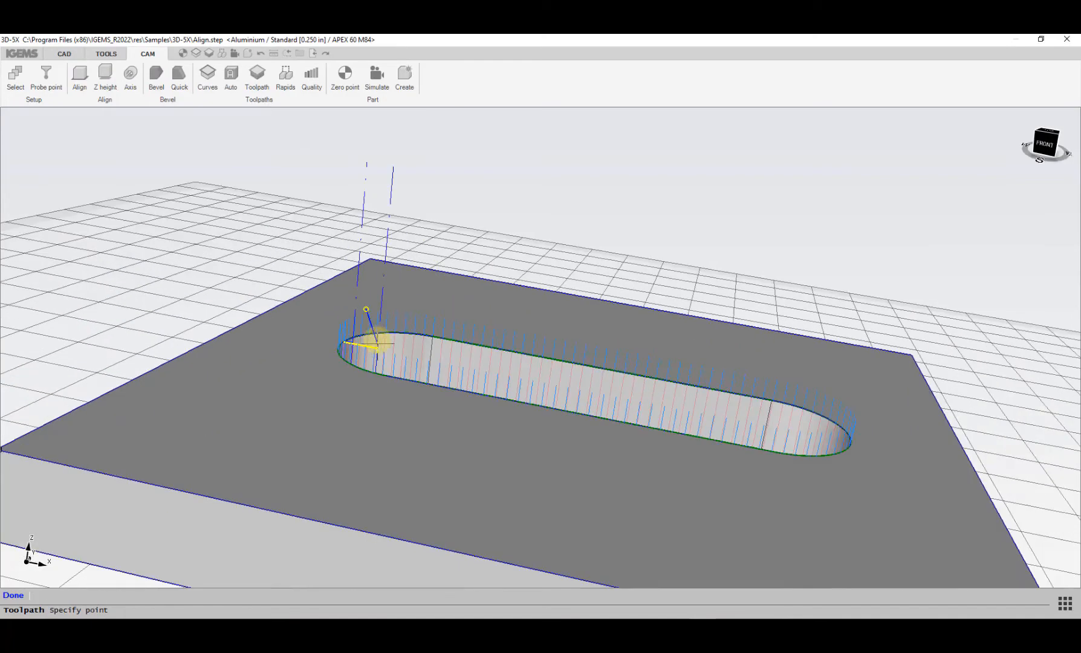
middle_click_drag(375, 340, 394, 392)
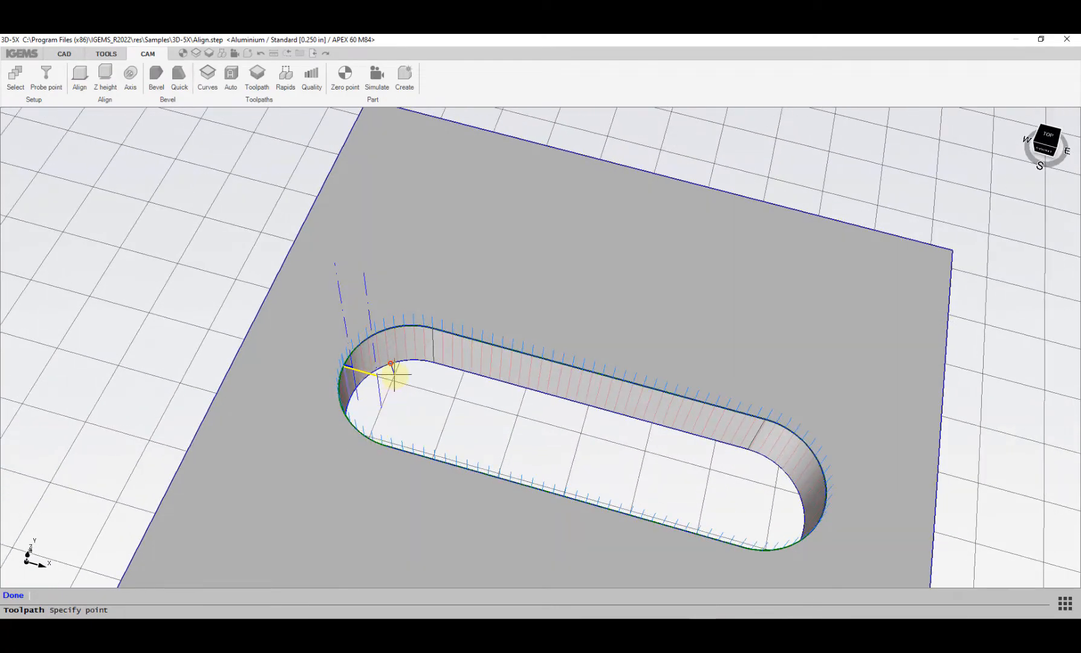
left_click(392, 375)
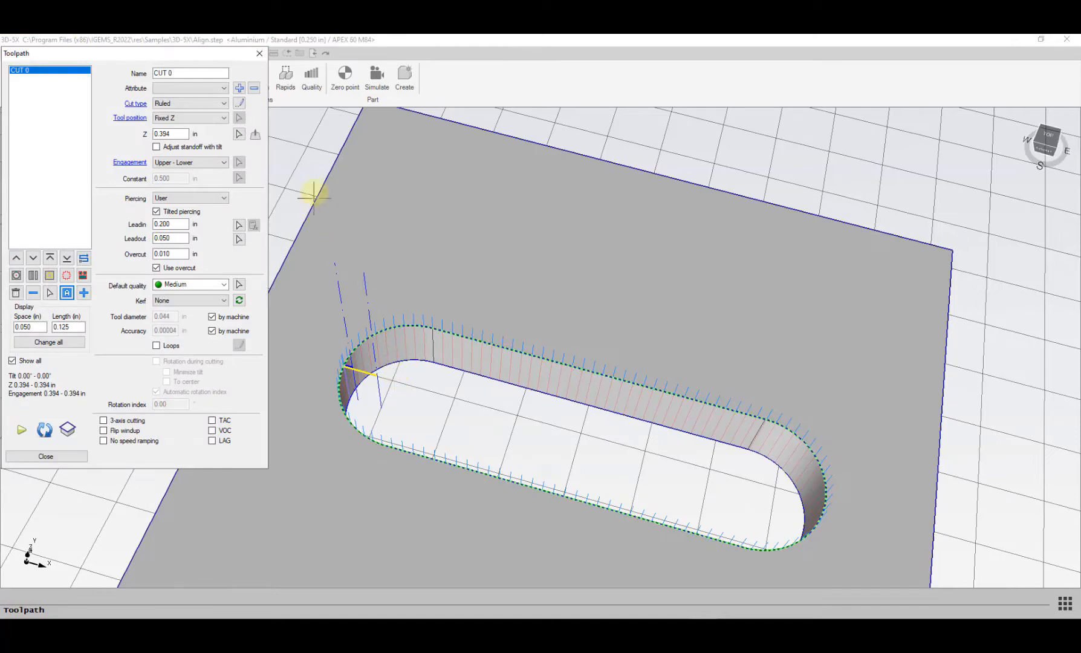
- Set the slot toolpath's kerf compensation to Right and check the offset against the slot's edge
scroll(497, 313, "up", 5)
scroll(496, 313, "up", 1)
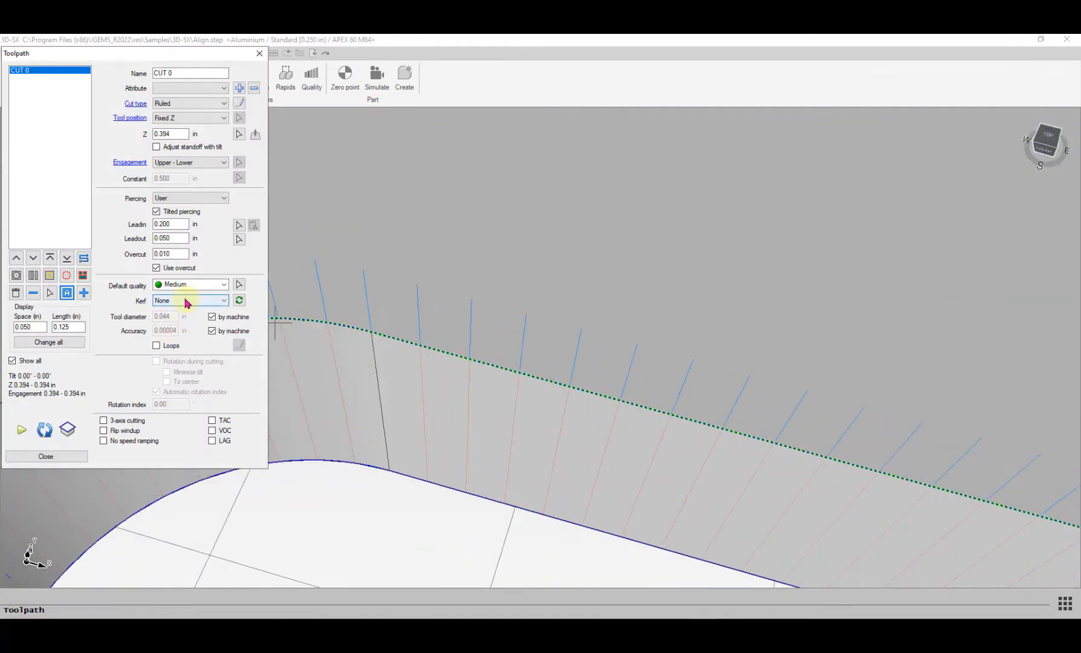
middle_click_drag(313, 325, 440, 412)
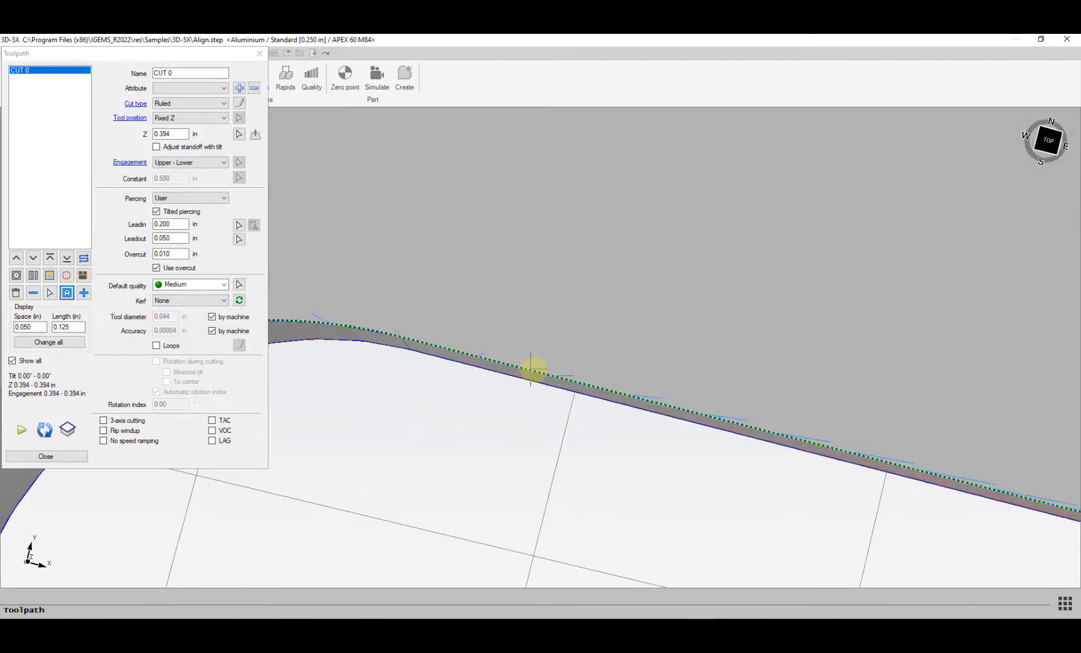
scroll(448, 344, "down", 2)
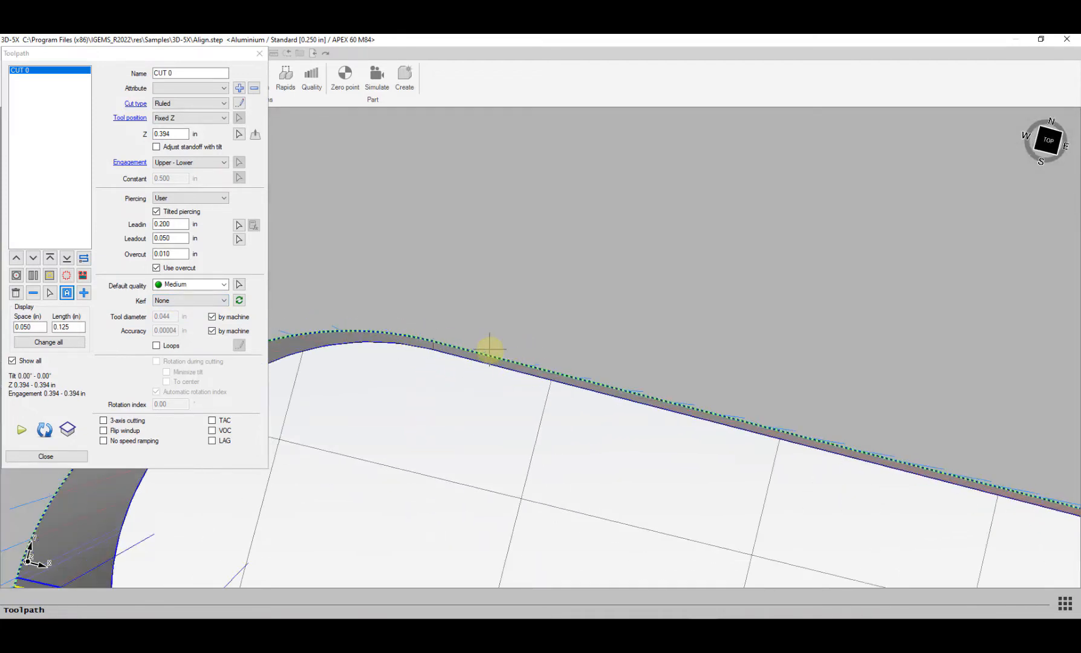
scroll(551, 368, "down", 4)
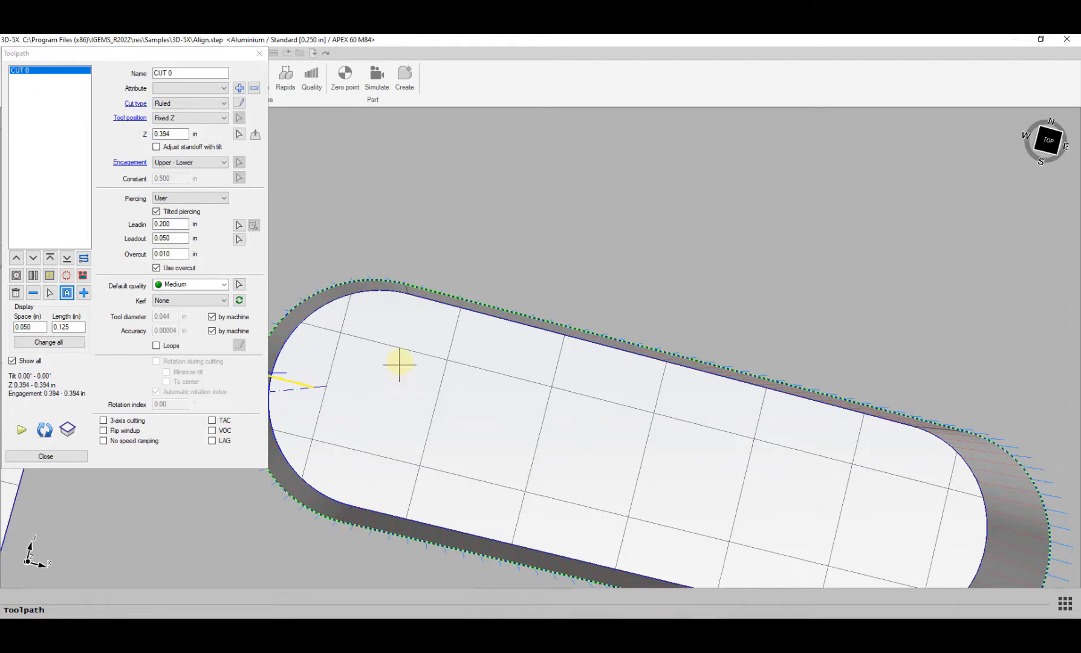
left_click(224, 301)
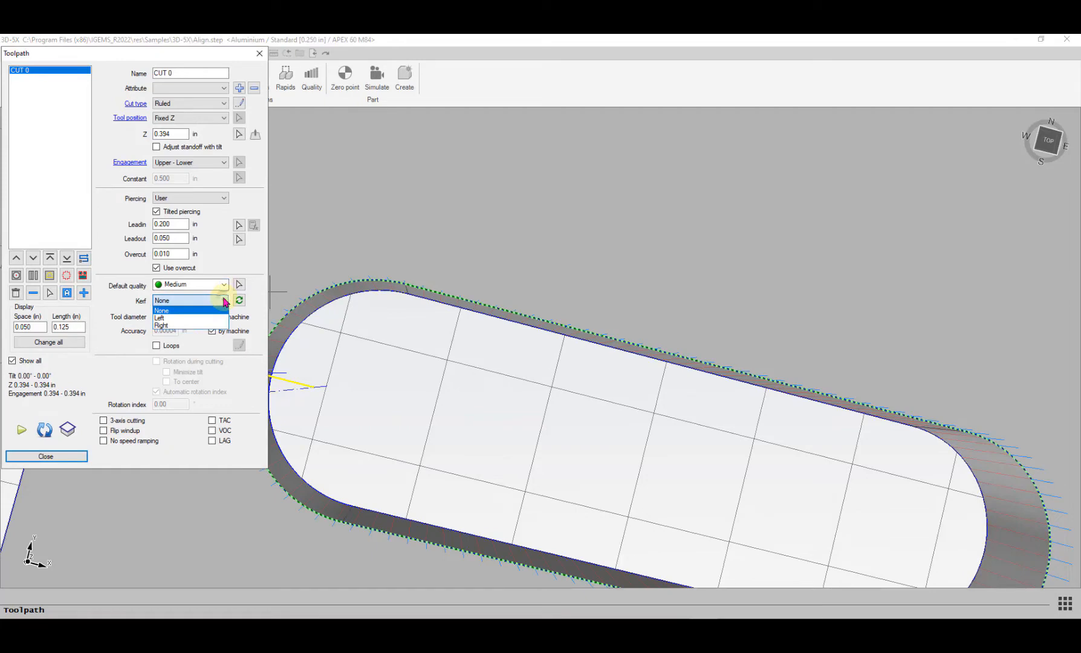
left_click(190, 326)
scroll(465, 314, "up", 5)
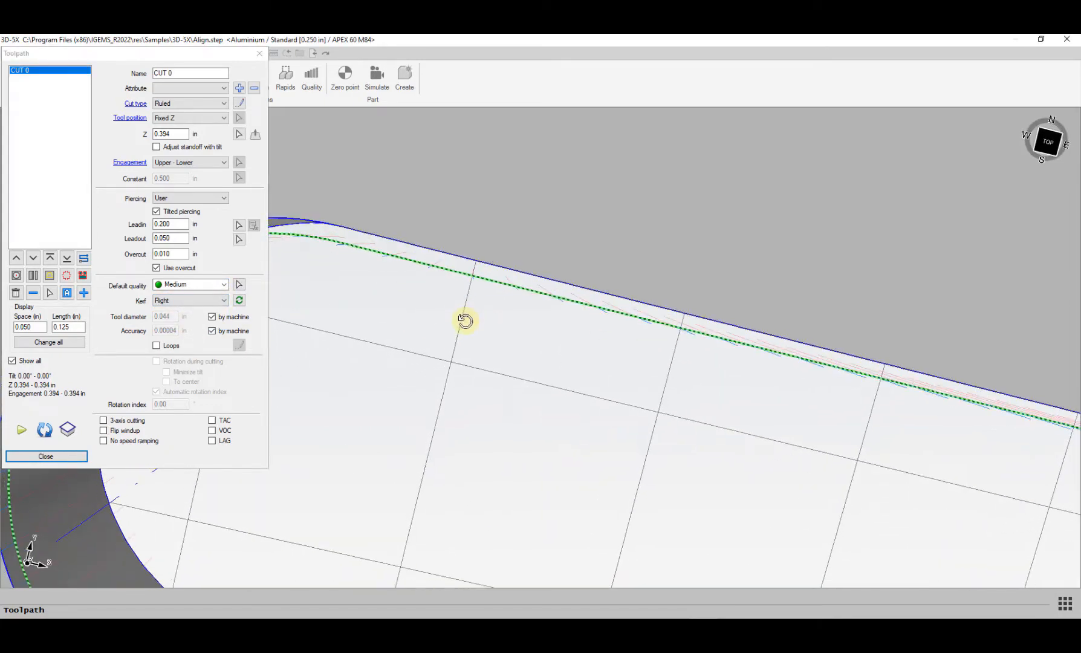
mouse_move(465, 321)
middle_mouse_down()
mouse_move(477, 292)
mouse_move(452, 314)
middle_mouse_up()
scroll(463, 280, "up", 3)
scroll(474, 297, "down", 1)
- Try Left kerf compensation on the slot toolpath to compare the offset side, and return it to Right
left_click(206, 302)
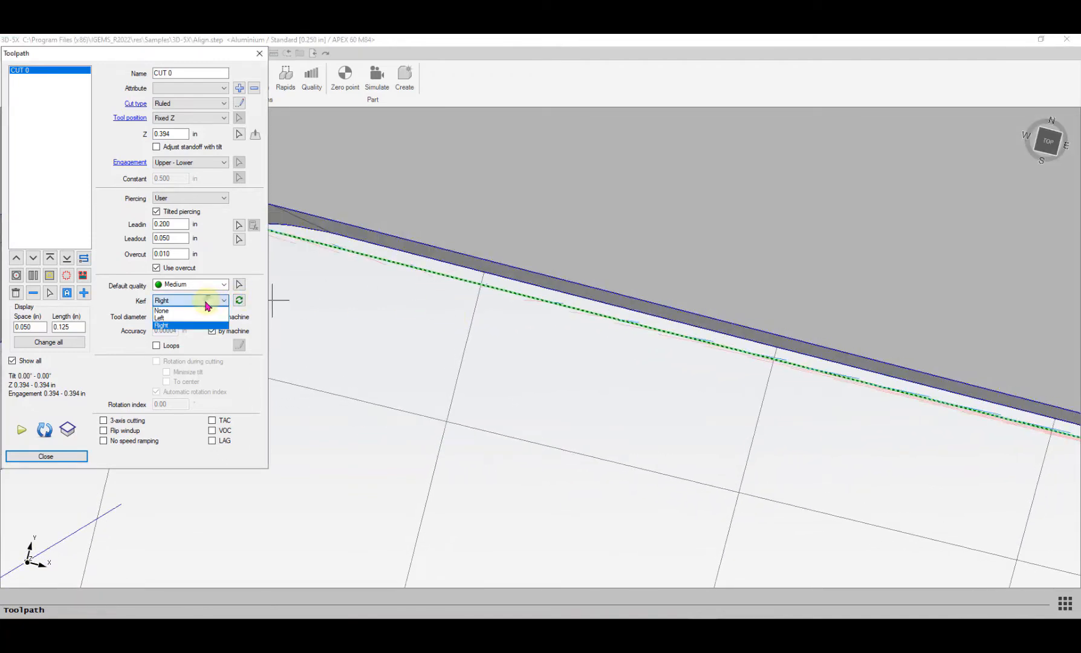
left_click(159, 318)
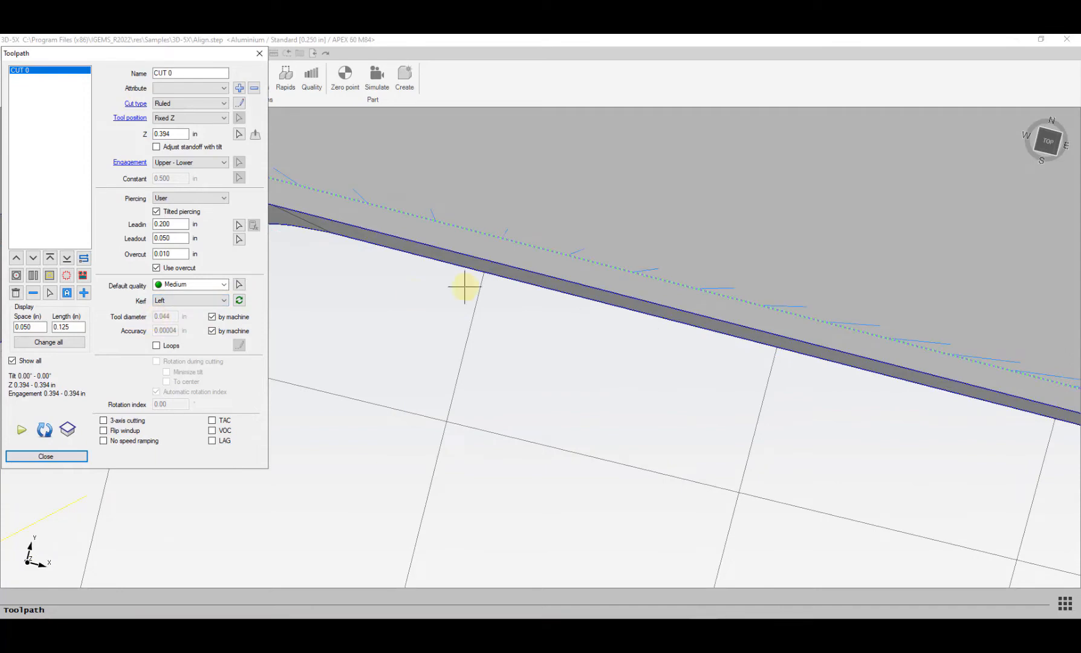
scroll(467, 281, "down", 3)
scroll(469, 279, "down", 1)
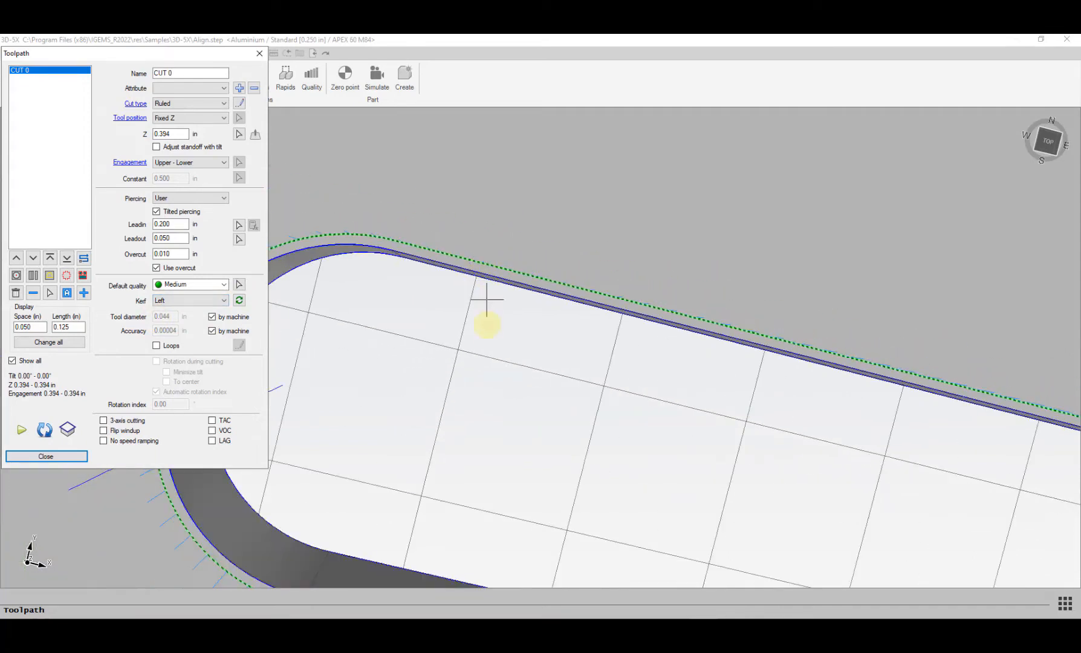
scroll(487, 315, "down", 2)
scroll(521, 304, "up", 1)
scroll(517, 303, "up", 2)
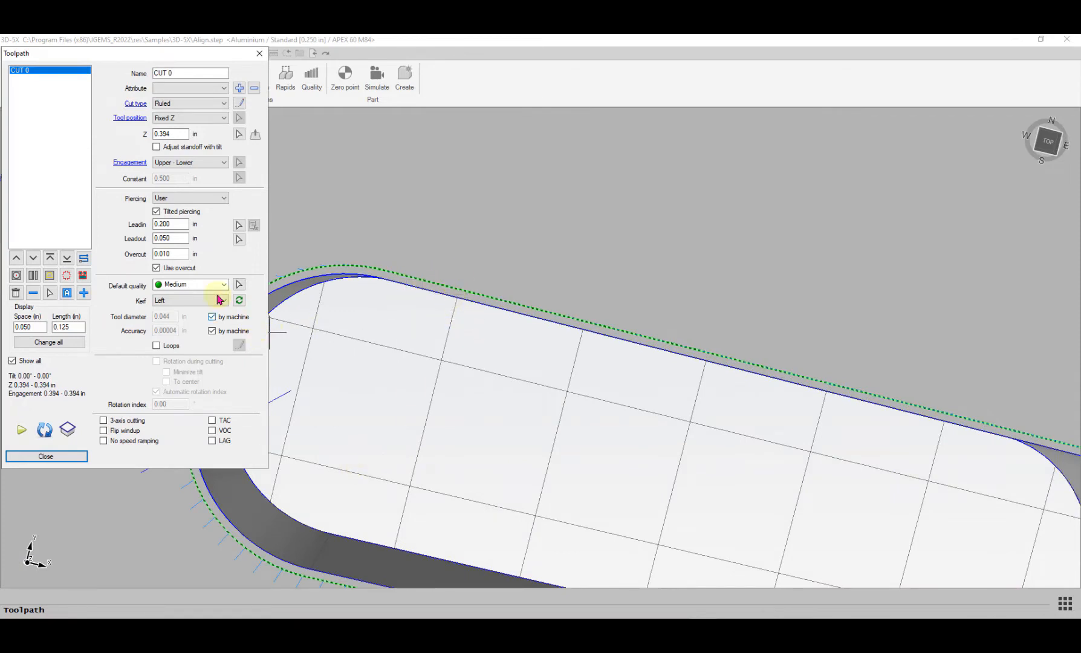
left_click(219, 299)
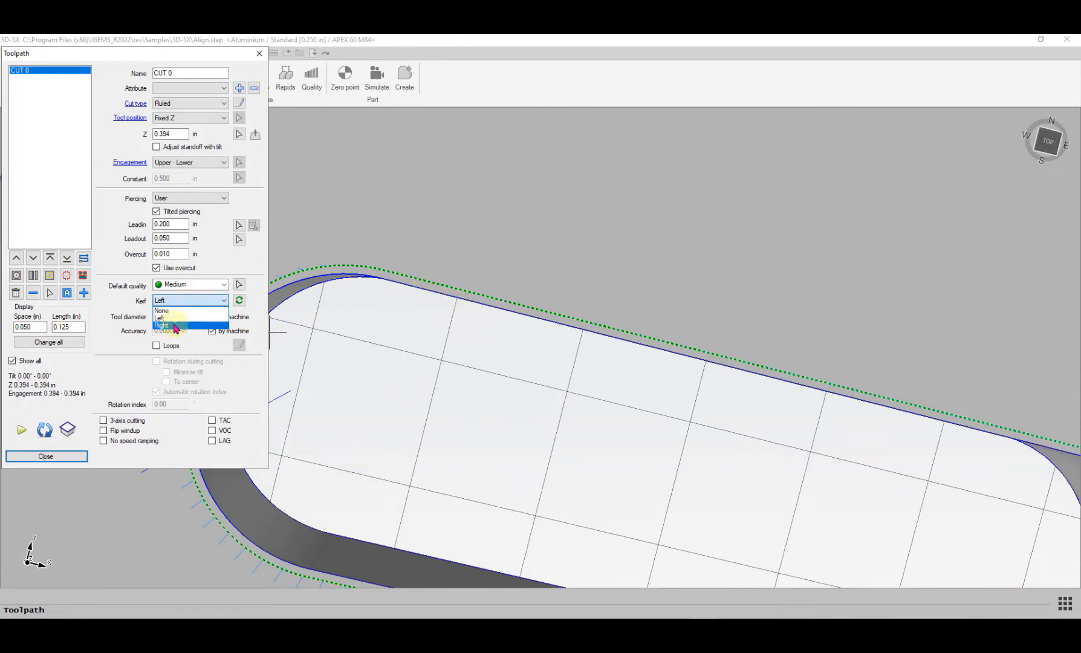
left_click(175, 327)
- Set the slot toolpath's default quality to Fine
scroll(461, 328, "down", 2)
middle_click_drag(462, 332, 463, 281)
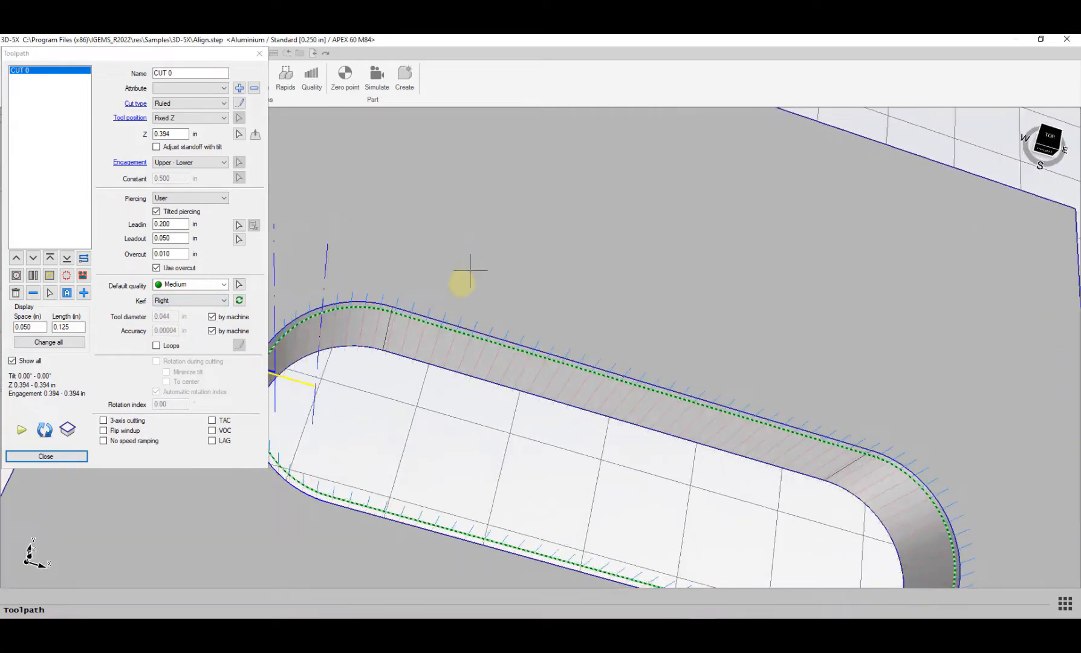
scroll(471, 270, "down", 3)
middle_click_drag(441, 338, 431, 292)
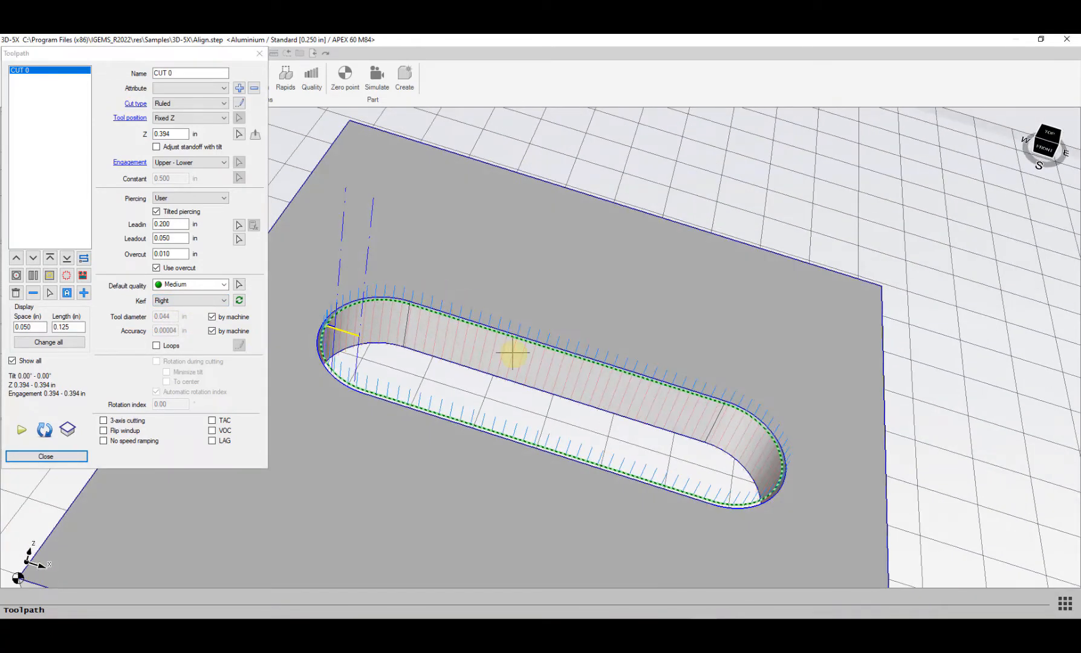
middle_click_drag(512, 352, 392, 328)
left_click(223, 285)
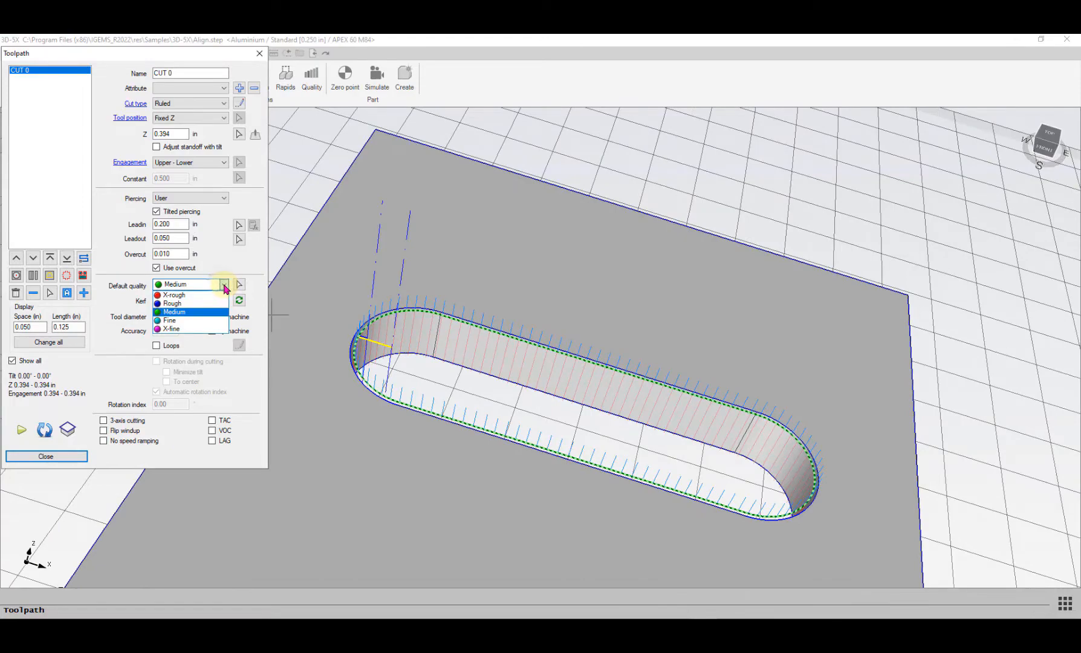
left_click(166, 321)
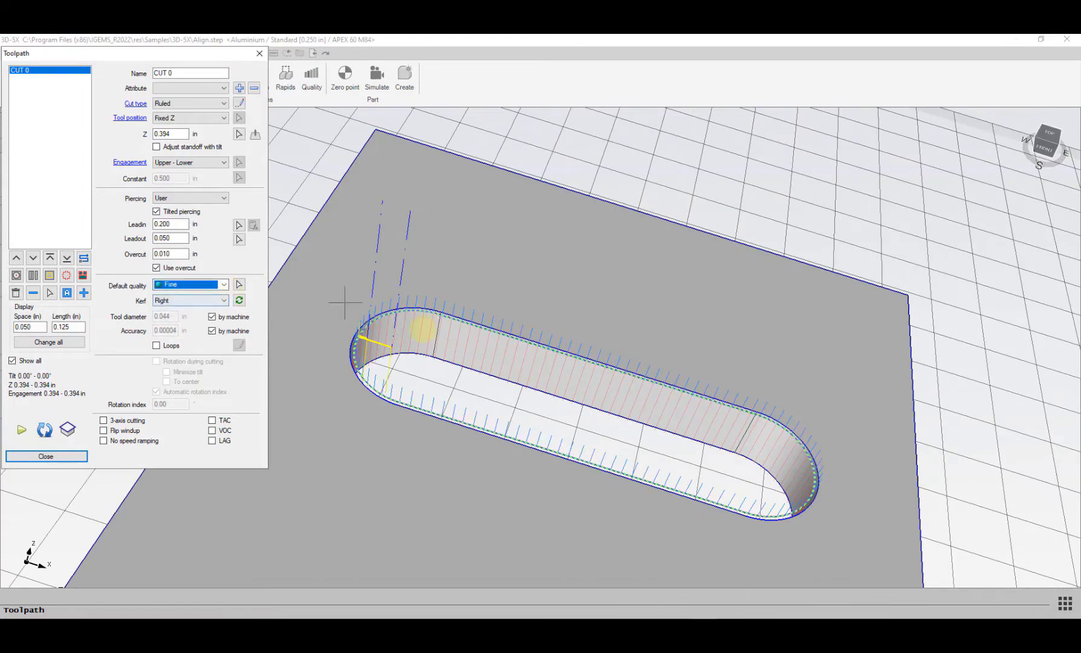
- Automatically create a second toolpath around the plate's outer contour, starting outside the middle of its north edge
scroll(441, 350, "up", 3)
scroll(447, 368, "down", 2)
middle_click_drag(448, 368, 401, 379)
scroll(400, 379, "down", 4)
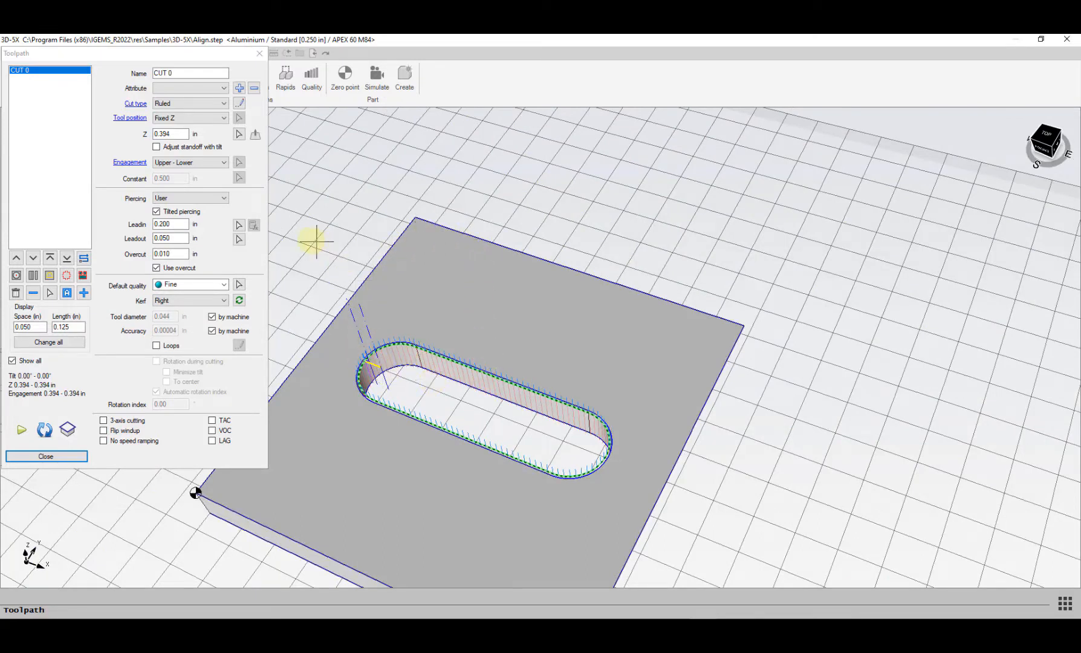
left_click(66, 293)
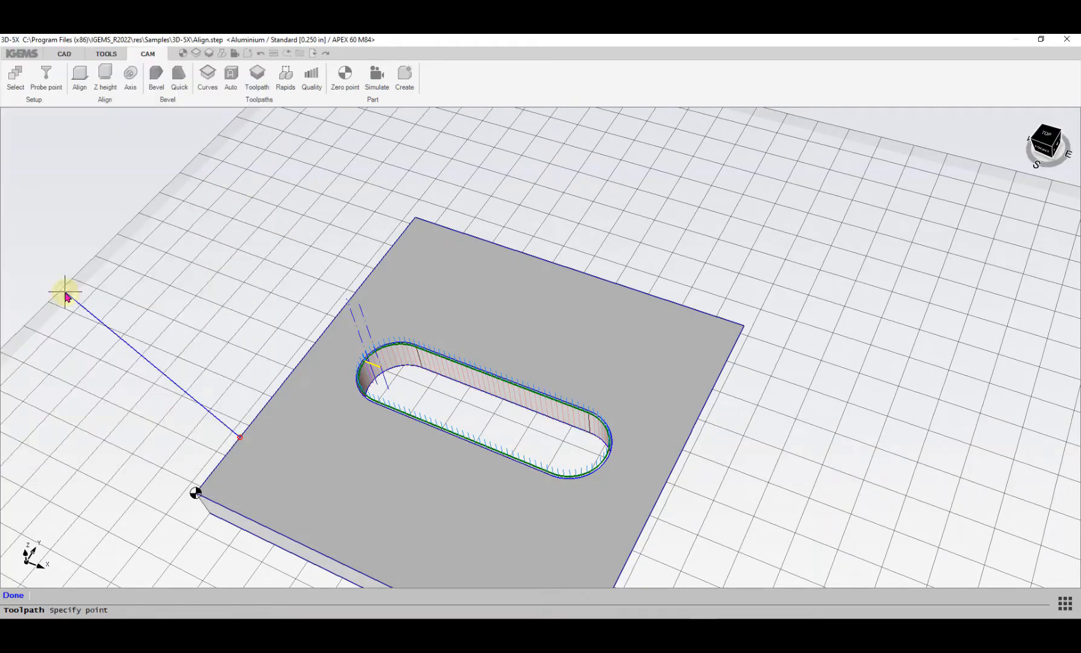
left_click(581, 247)
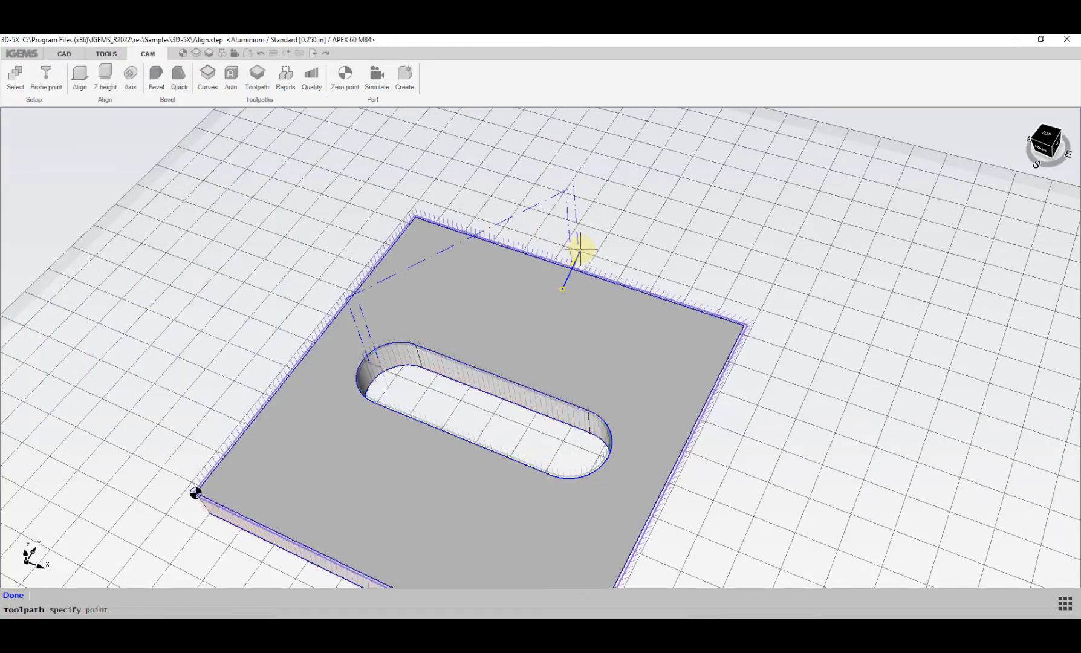
scroll(579, 248, "up", 5)
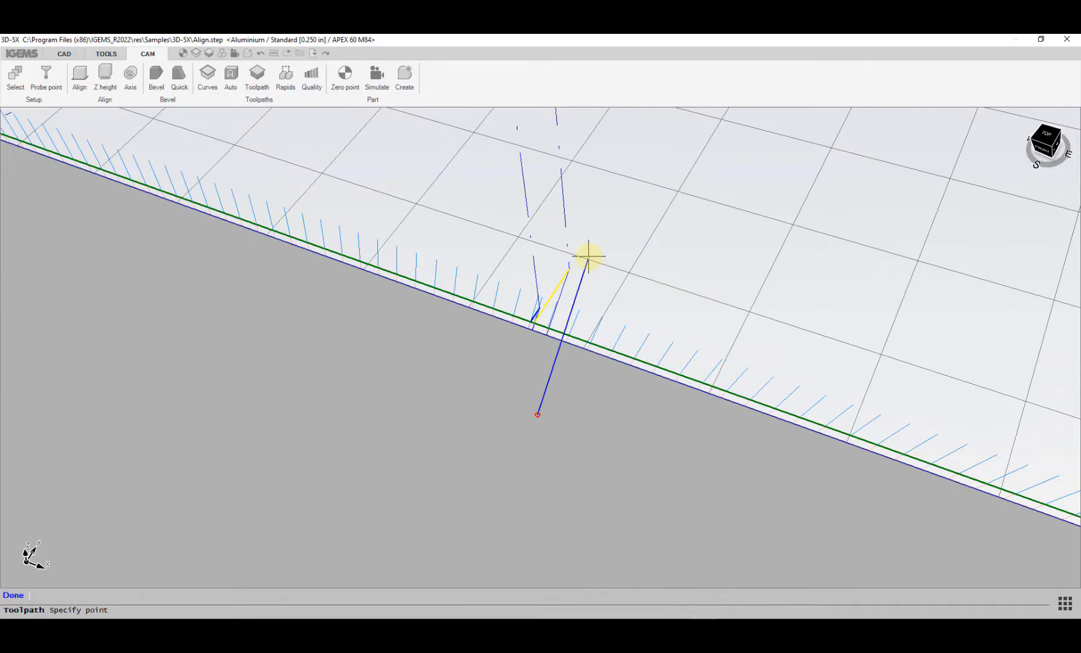
right_click(588, 256)
- Examine the outer contour toolpath's lead-in, lead-out and overcut around its start point on the plate's north edge
scroll(566, 303, "up", 3)
middle_click_drag(566, 316, 556, 360, "shift")
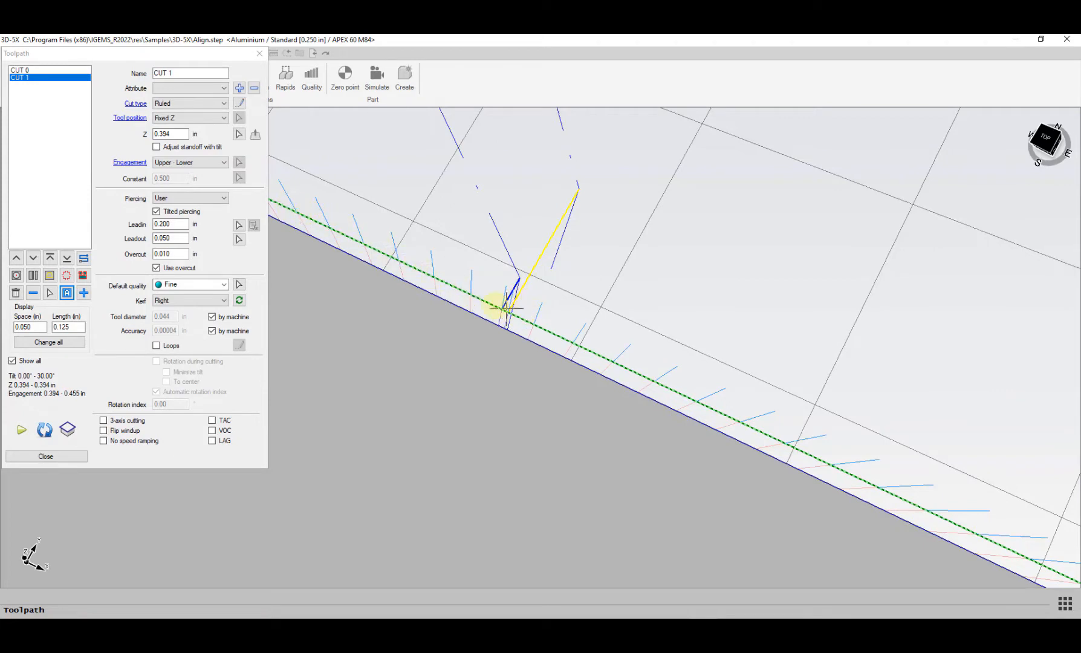
scroll(509, 309, "up", 2)
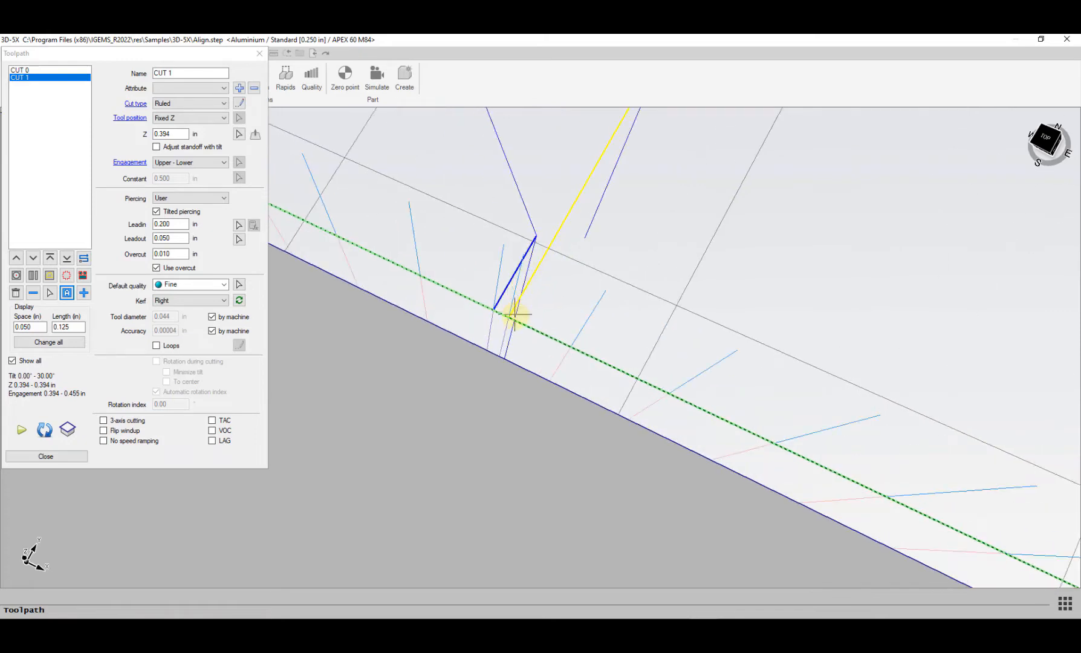
scroll(516, 314, "up", 2)
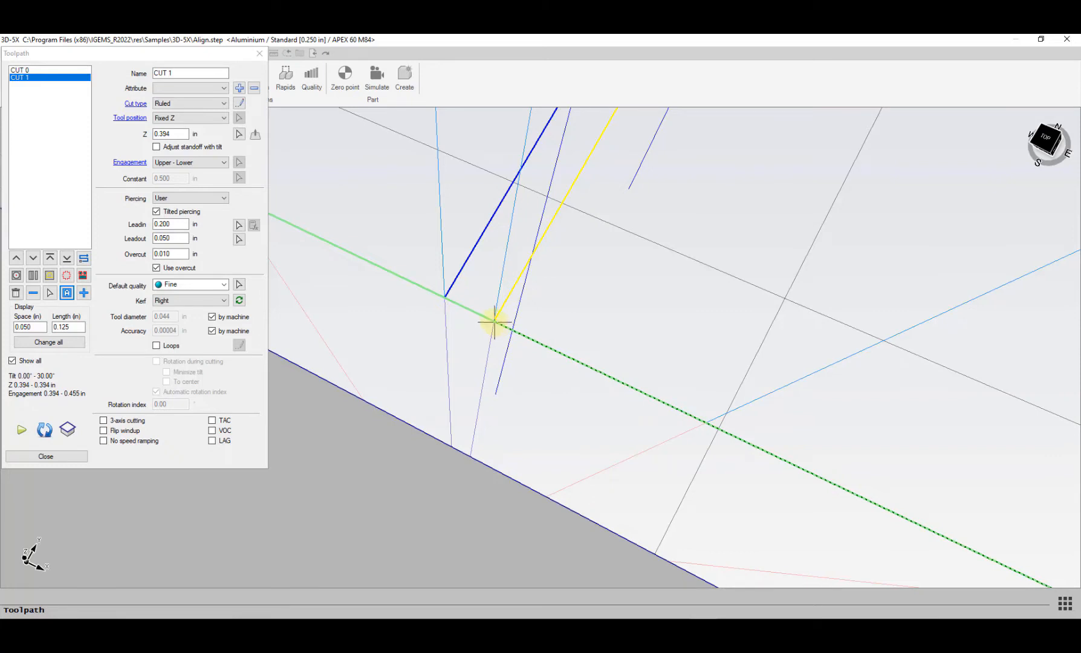
scroll(444, 296, "down", 4)
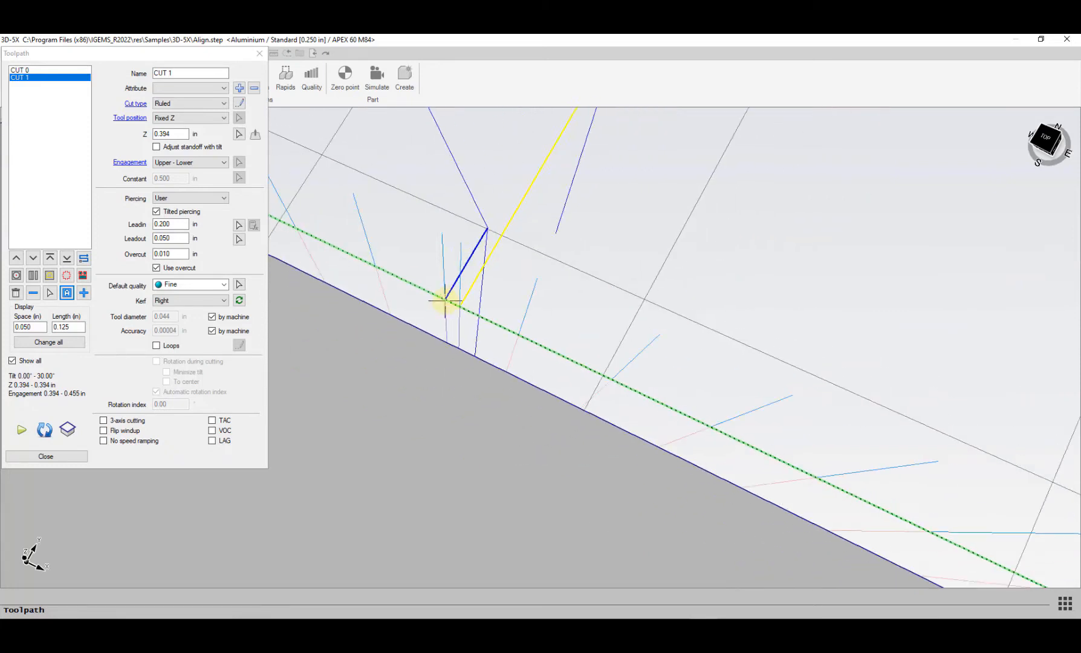
scroll(459, 289, "down", 2)
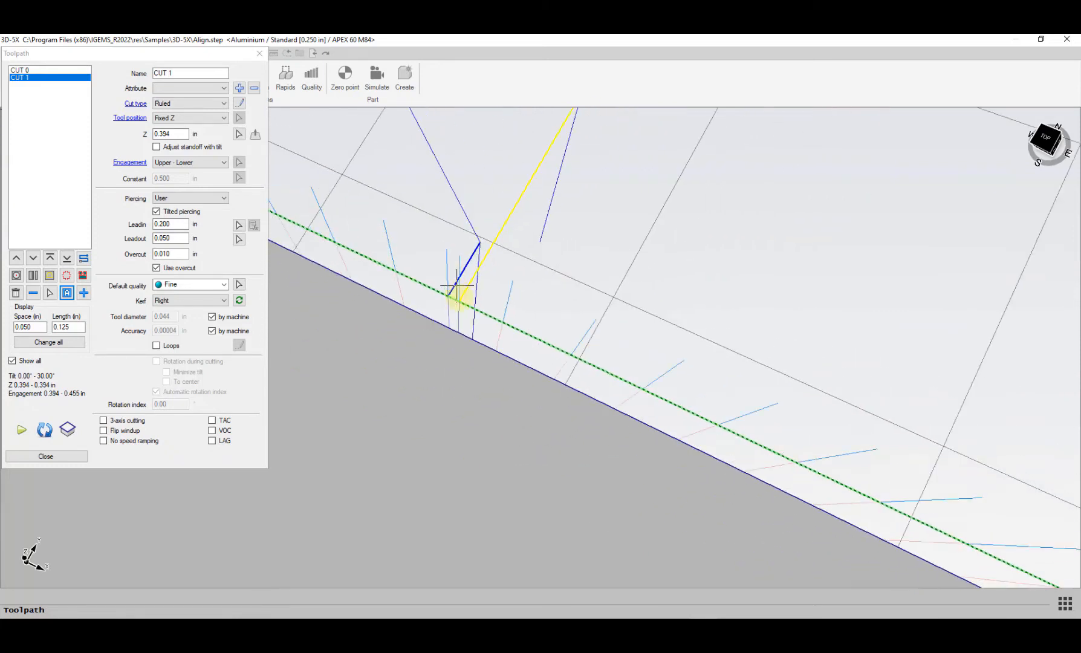
scroll(463, 297, "down", 2)
middle_click_drag(466, 302, 625, 331)
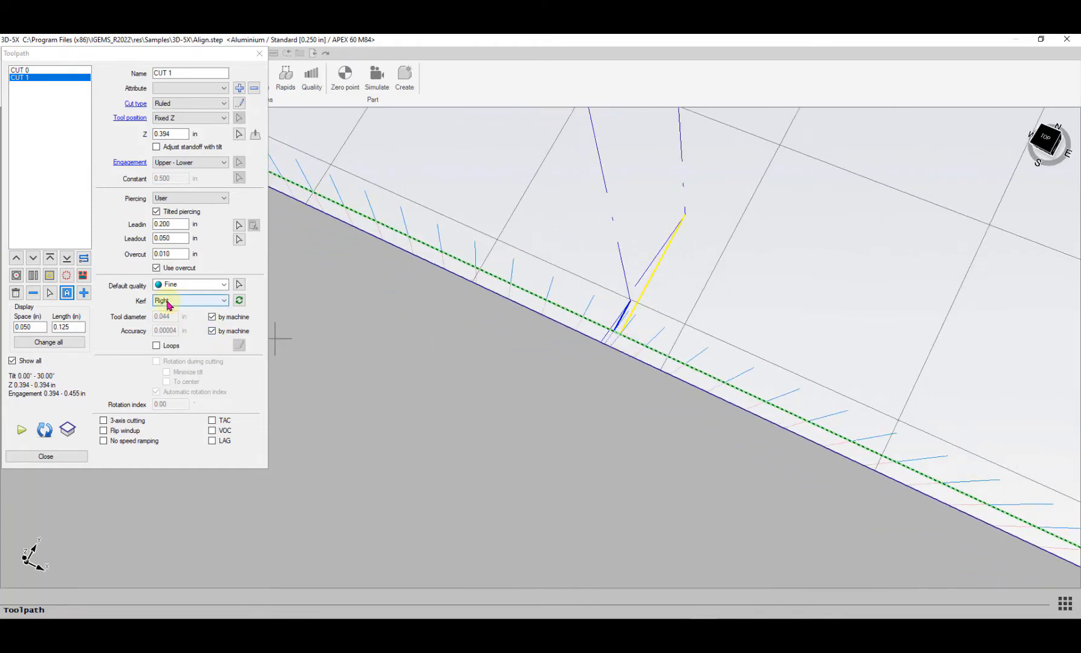
scroll(646, 353, "down", 3)
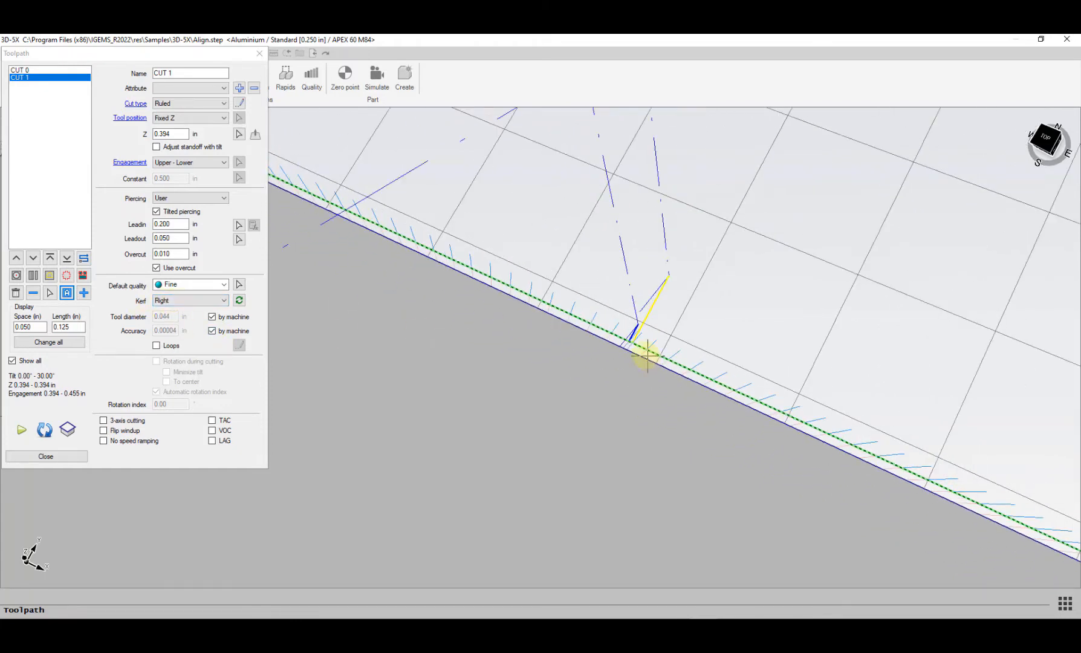
middle_click_drag(643, 356, 718, 369)
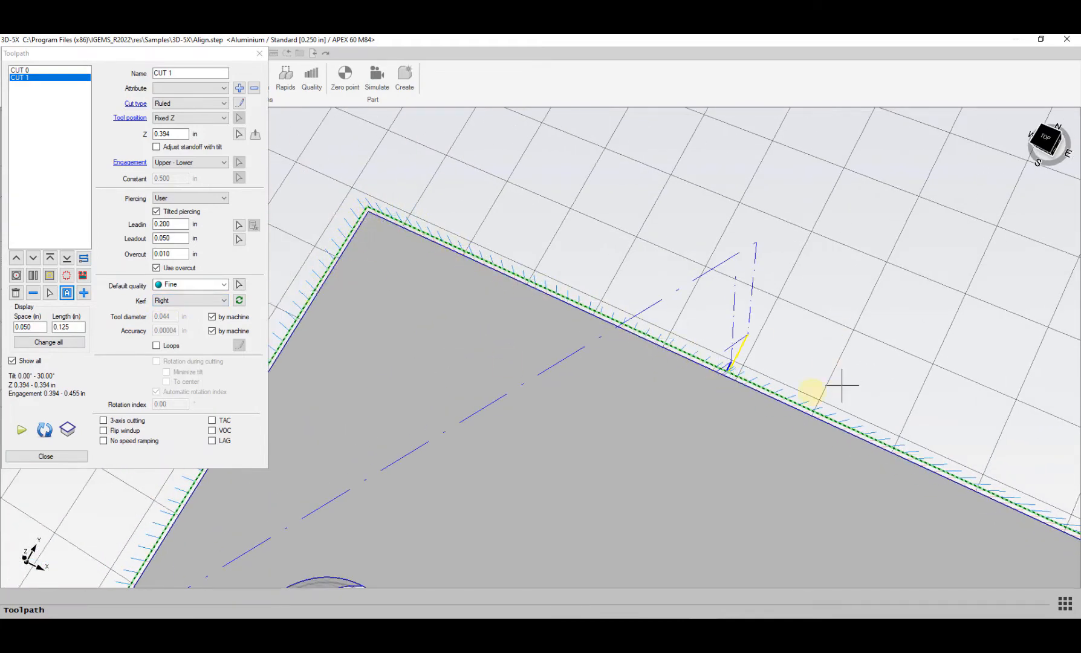
scroll(373, 206, "down", 2)
middle_click_drag(374, 205, 448, 273)
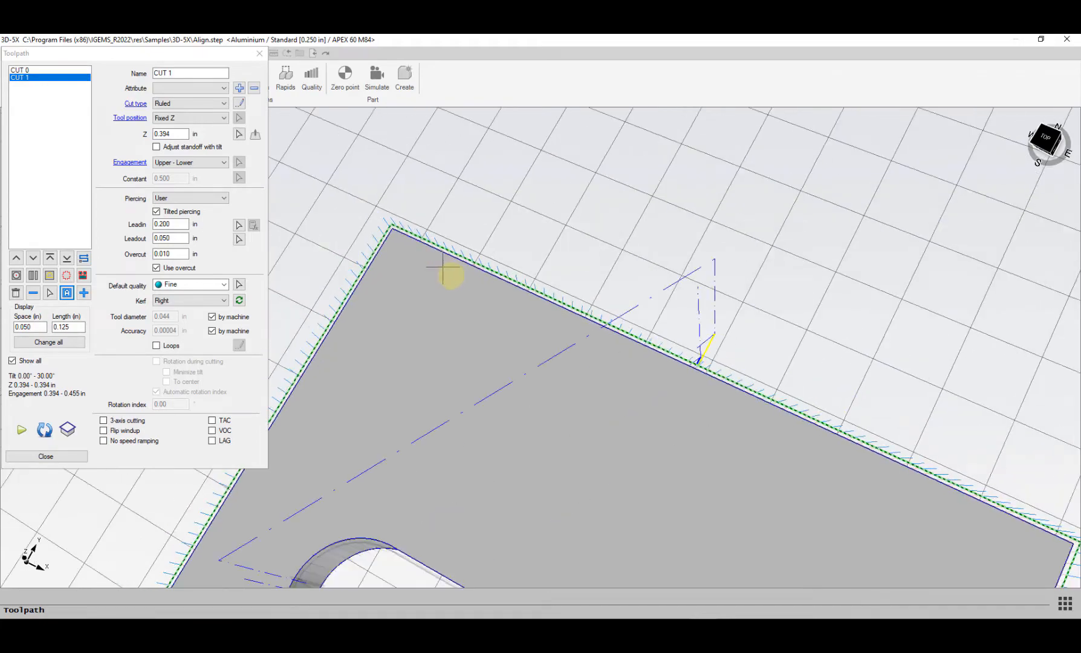
scroll(448, 273, "down", 1)
scroll(643, 332, "up", 4)
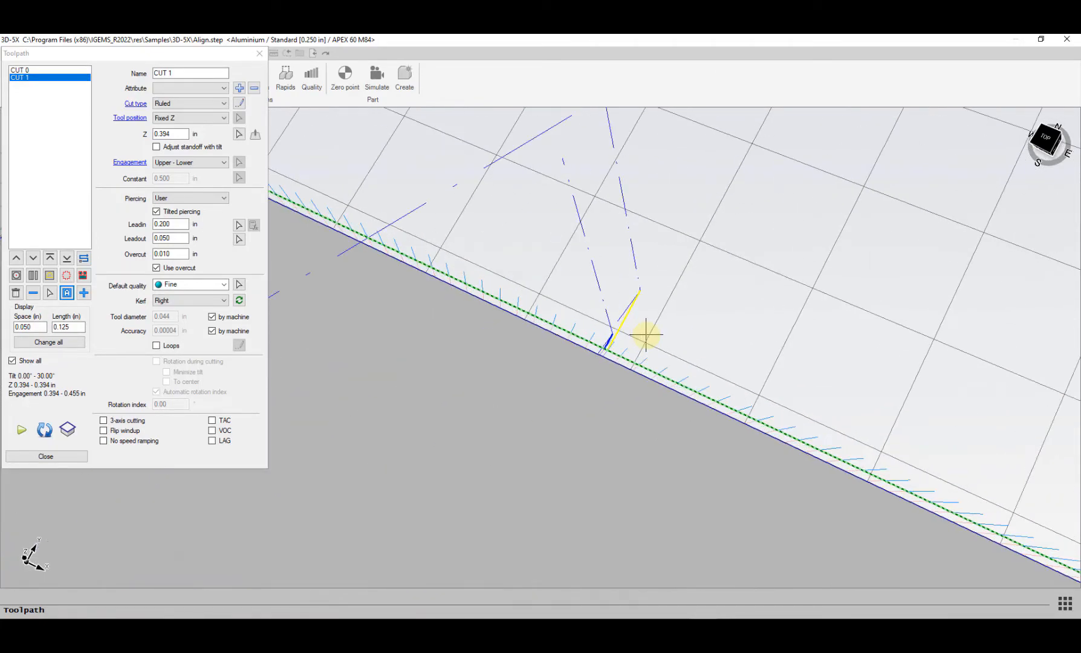
scroll(526, 335, "down", 5)
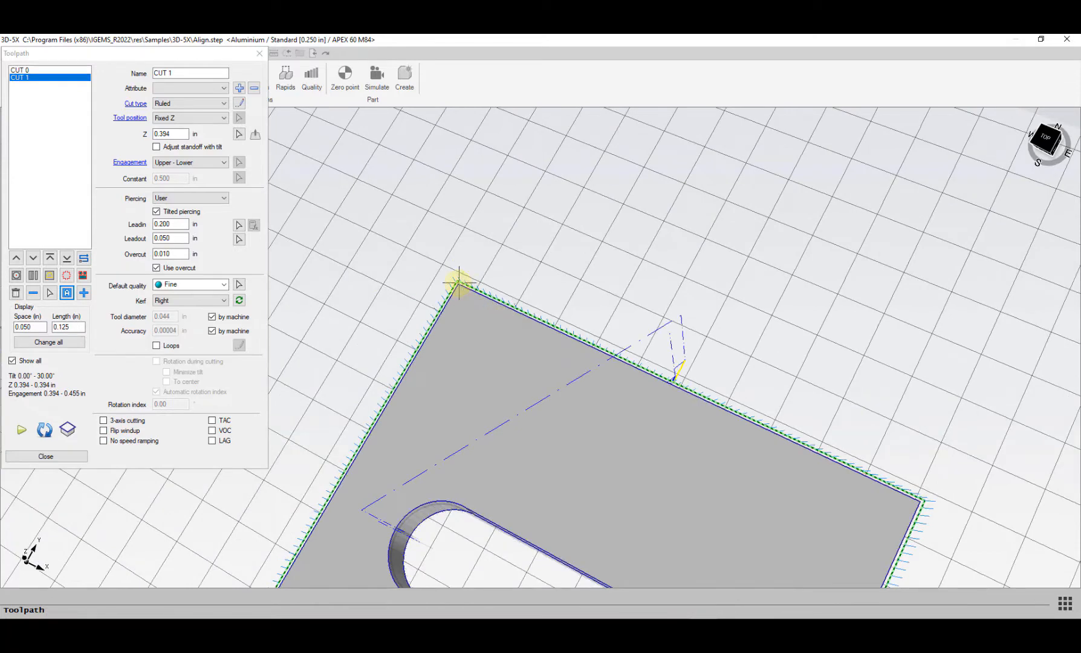
- Move the outer toolpath's start point to the plate's northwest corner and aim its 0.2 in lead-in north, in line with the west edge
left_click(49, 293)
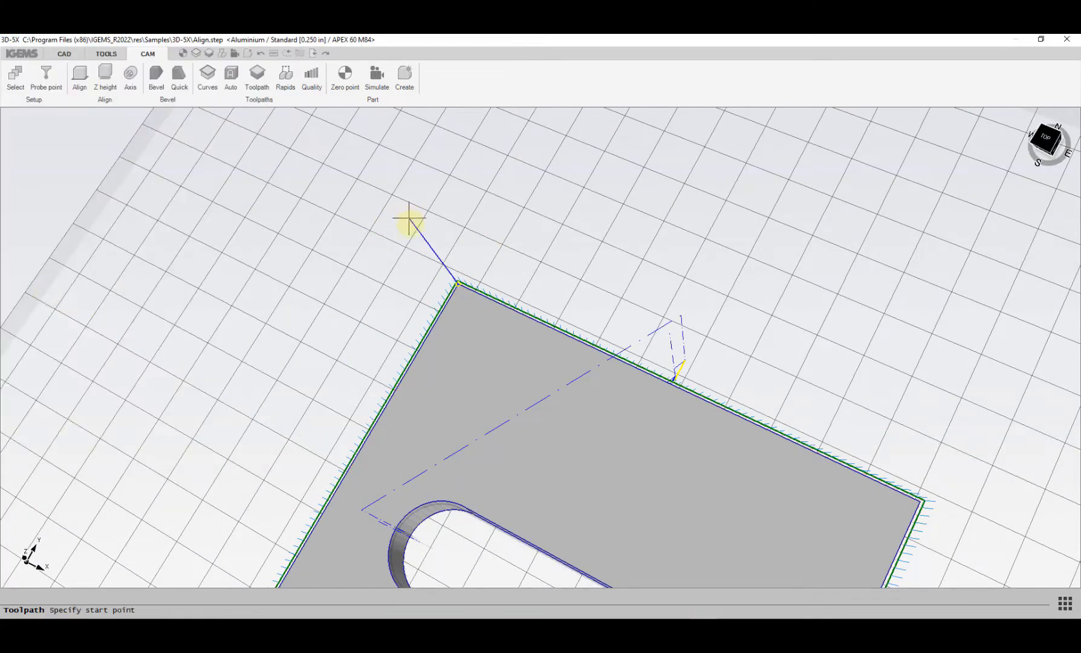
left_click(462, 258)
scroll(458, 269, "up", 2)
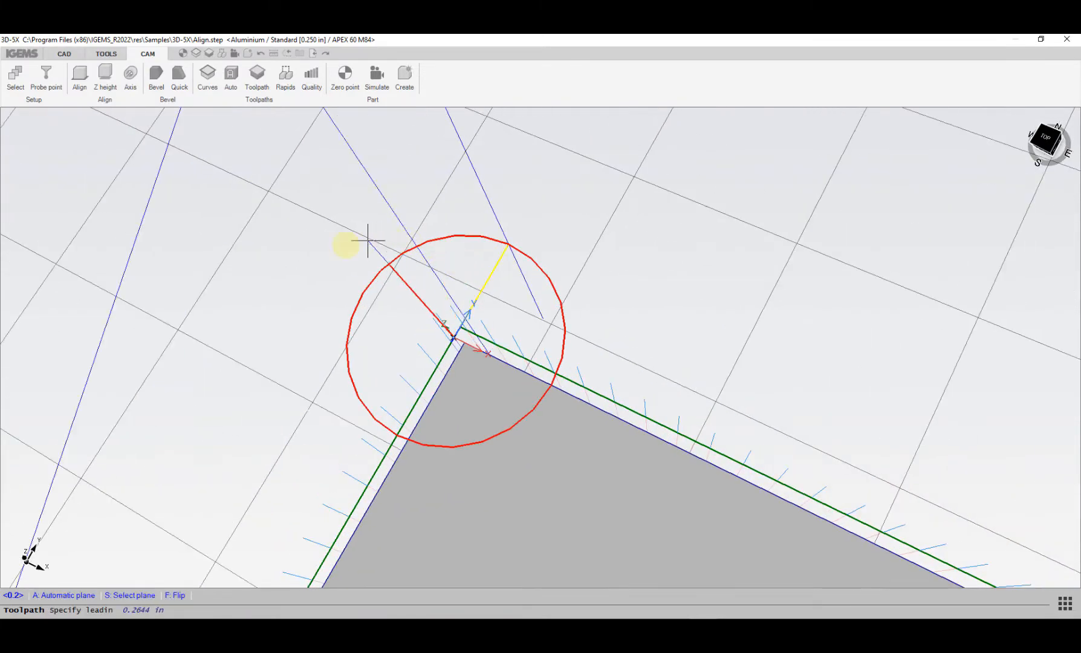
scroll(570, 167, "down", 2)
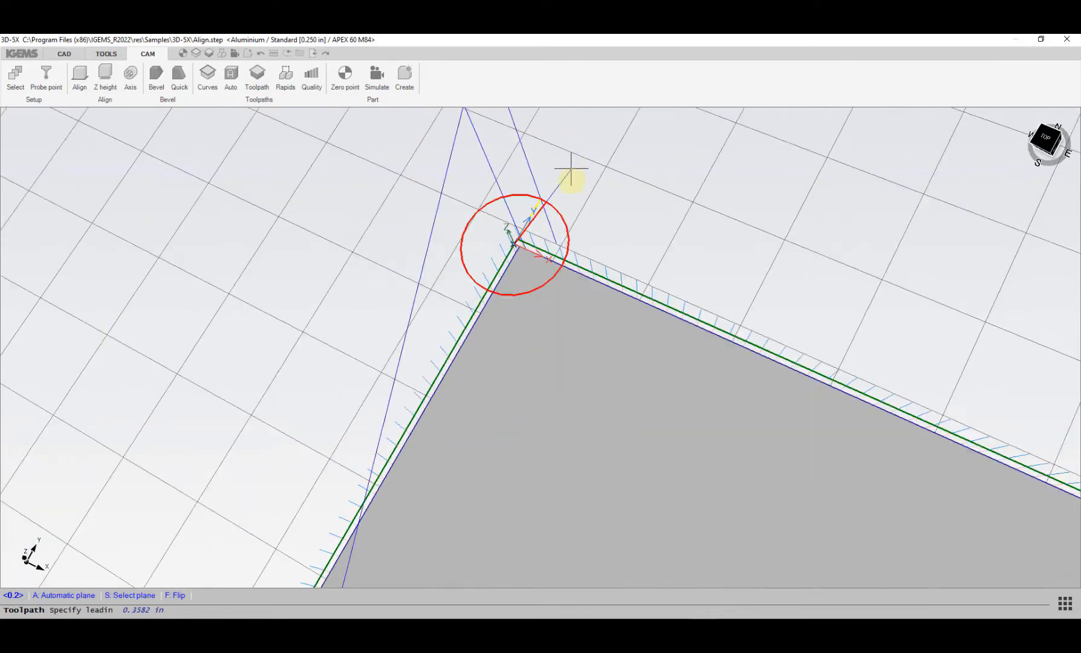
scroll(570, 167, "down", 2)
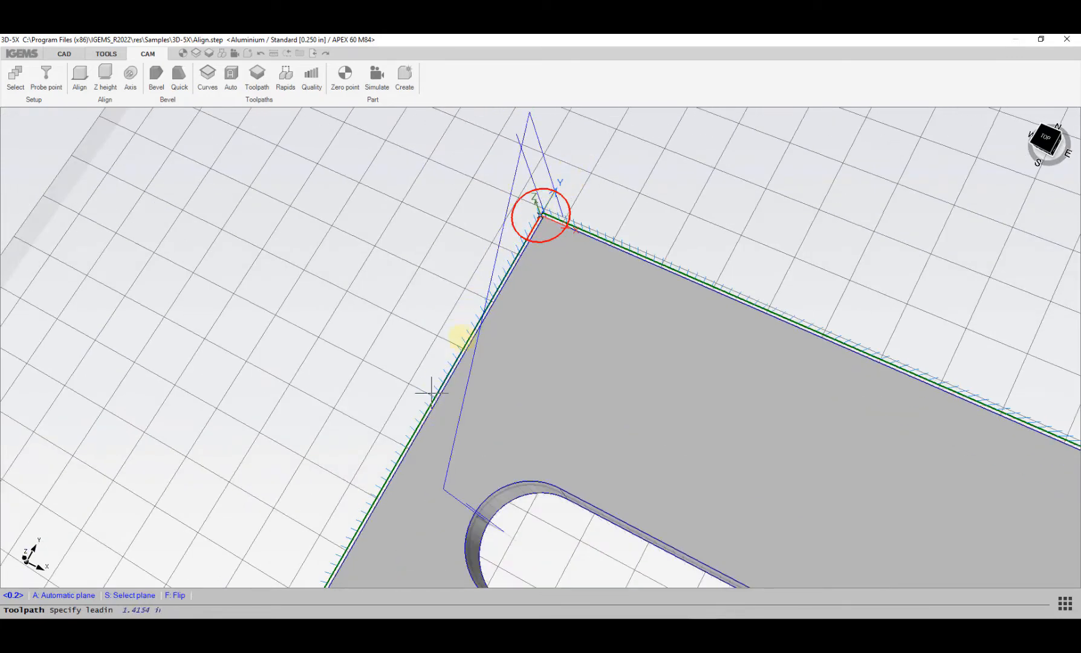
scroll(550, 201, "up", 3)
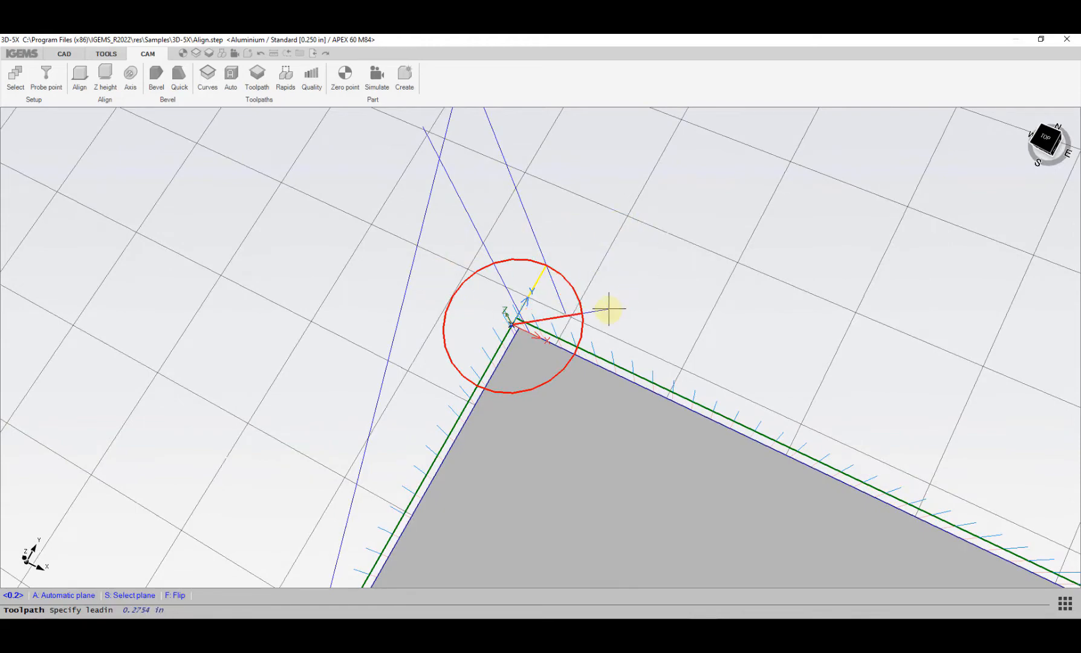
scroll(609, 309, "up", 2)
scroll(610, 310, "down", 2)
middle_click_drag(616, 315, 618, 346)
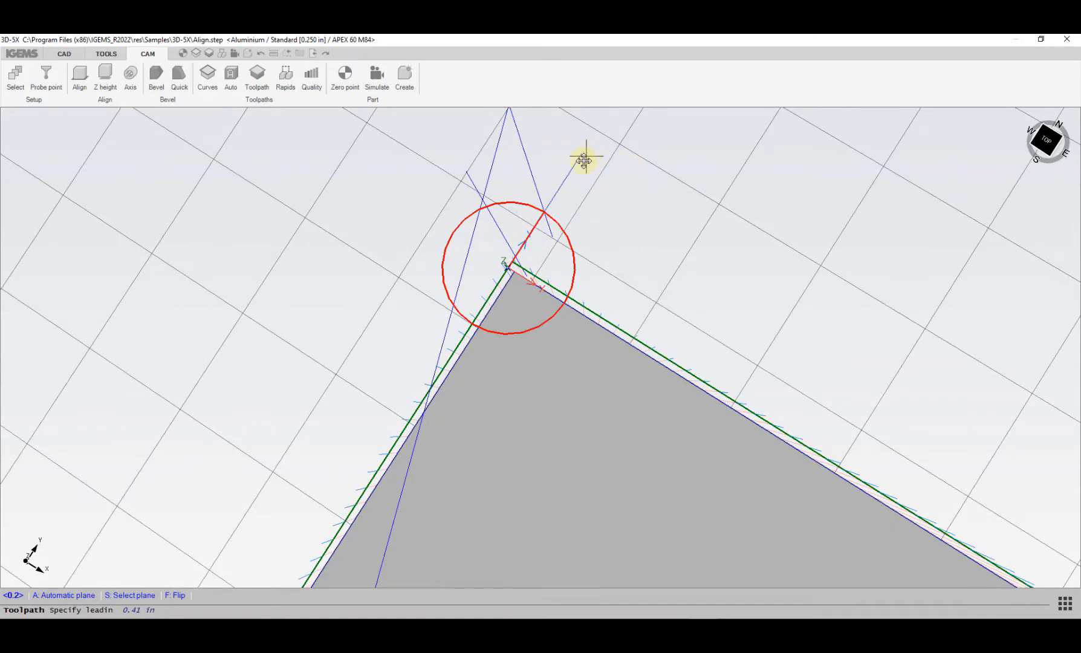
middle_click_drag(583, 160, 560, 213)
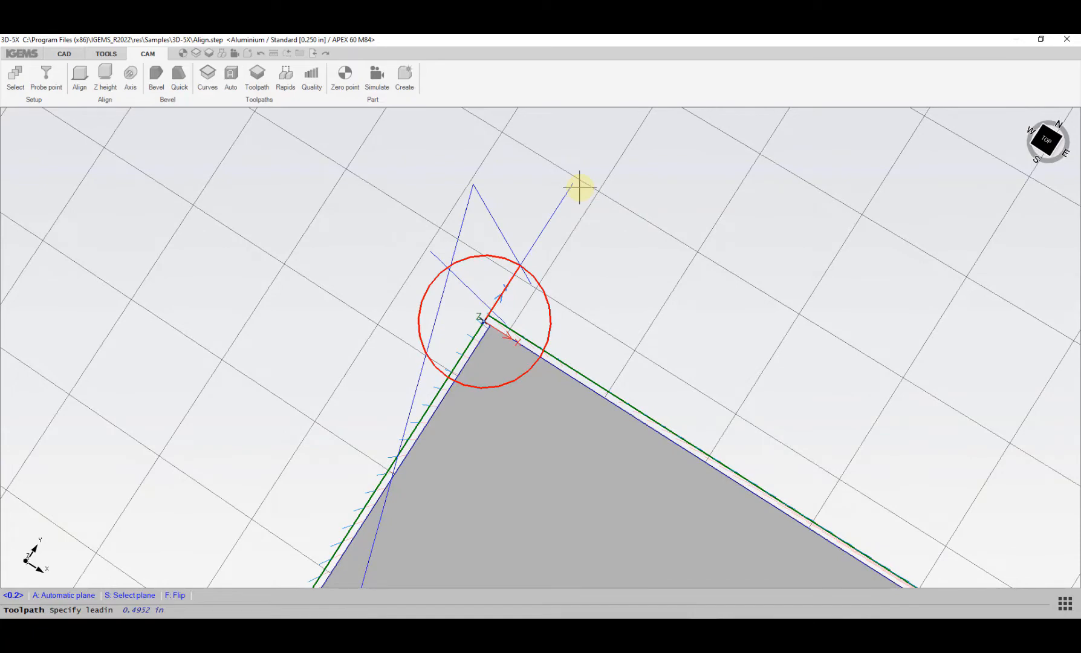
left_click(579, 186)
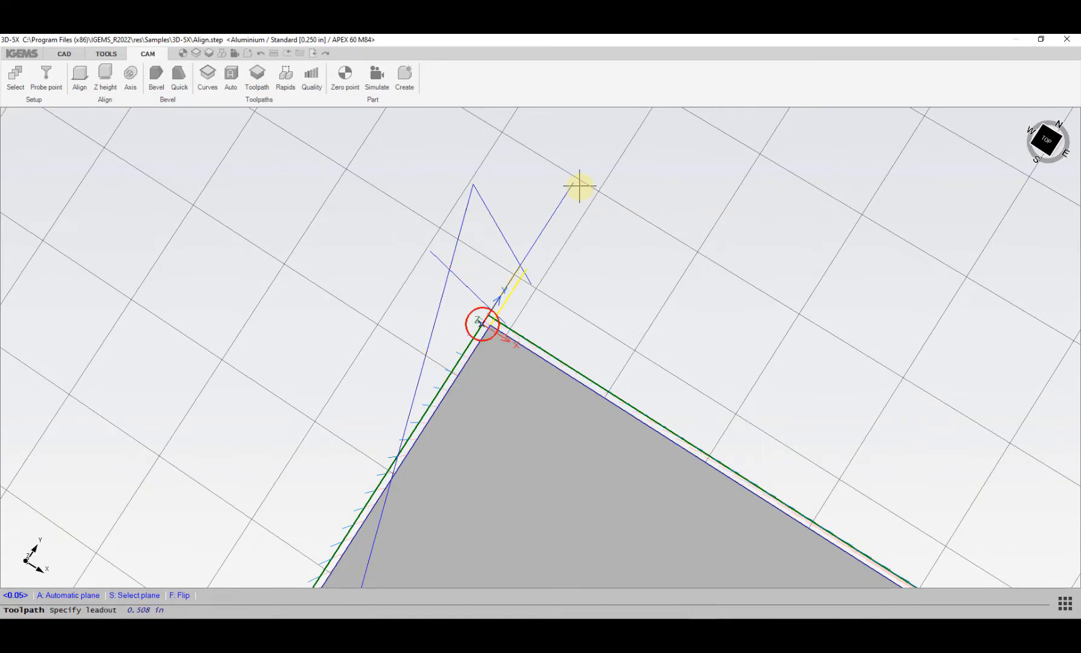
- Aim the outer toolpath's 0.05 in lead-out west, in line with the north edge, and disable its overcut
scroll(460, 314, "up", 3)
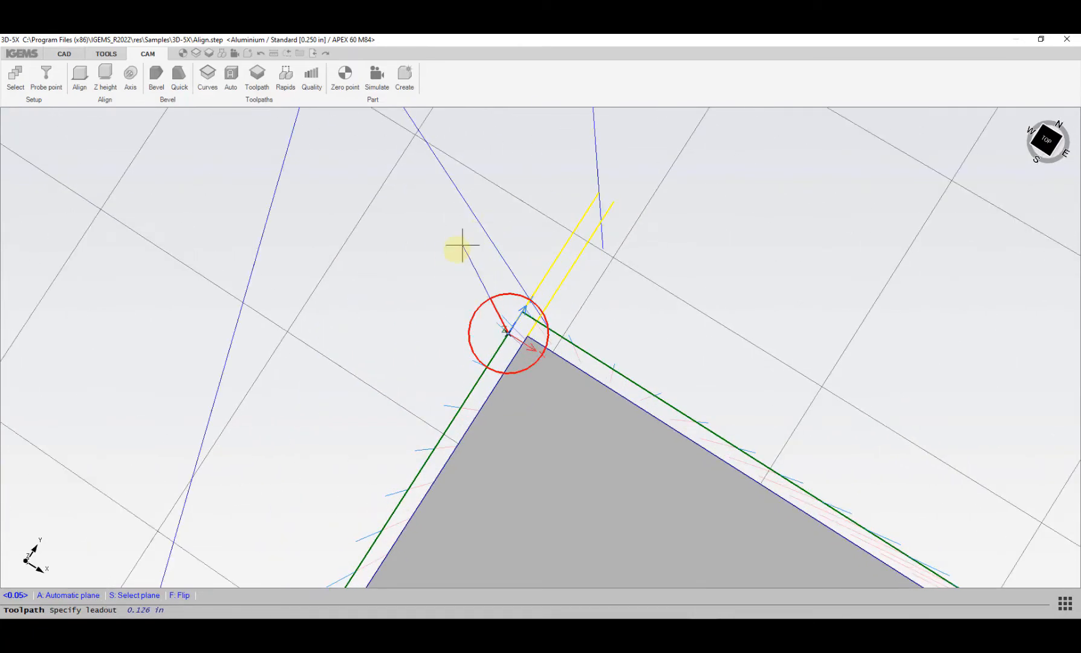
left_click(415, 274)
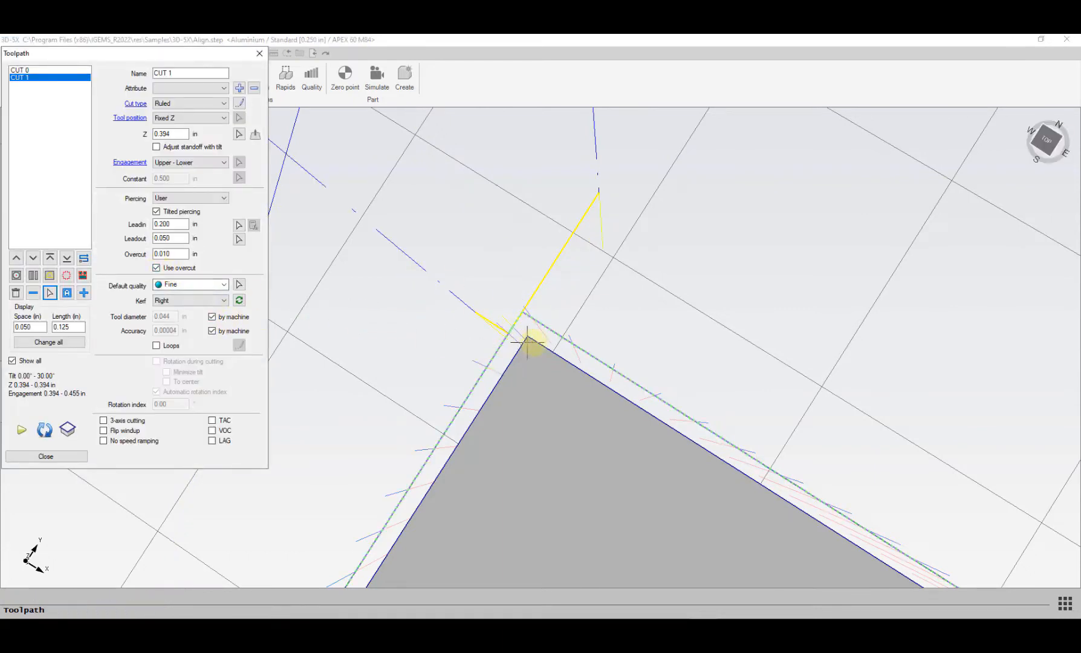
left_click(156, 267)
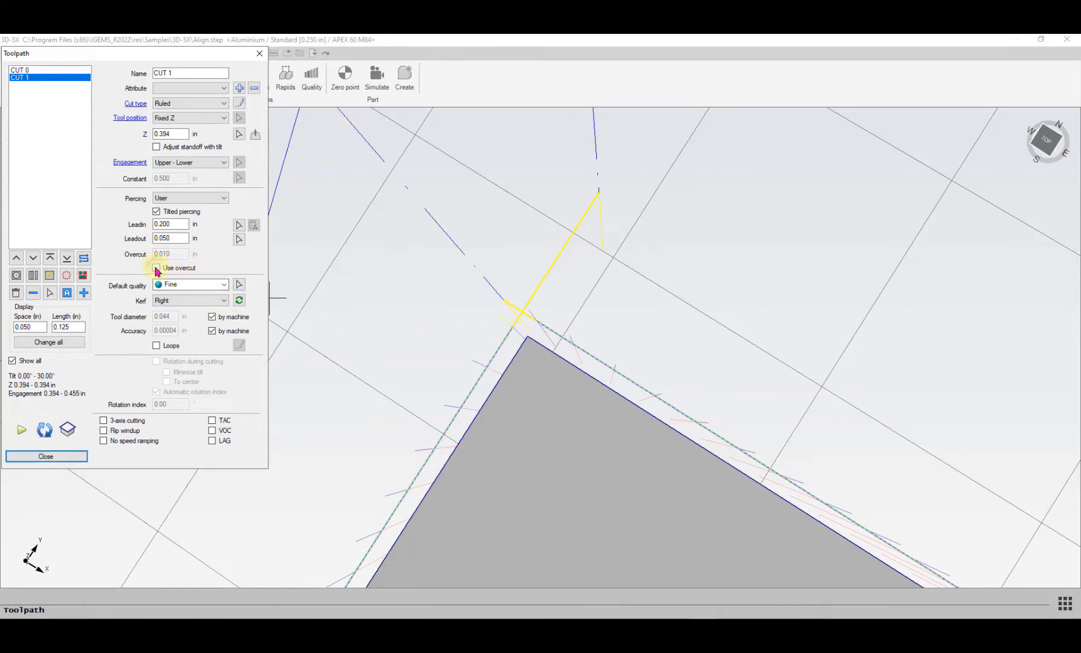
scroll(526, 319, "up", 3)
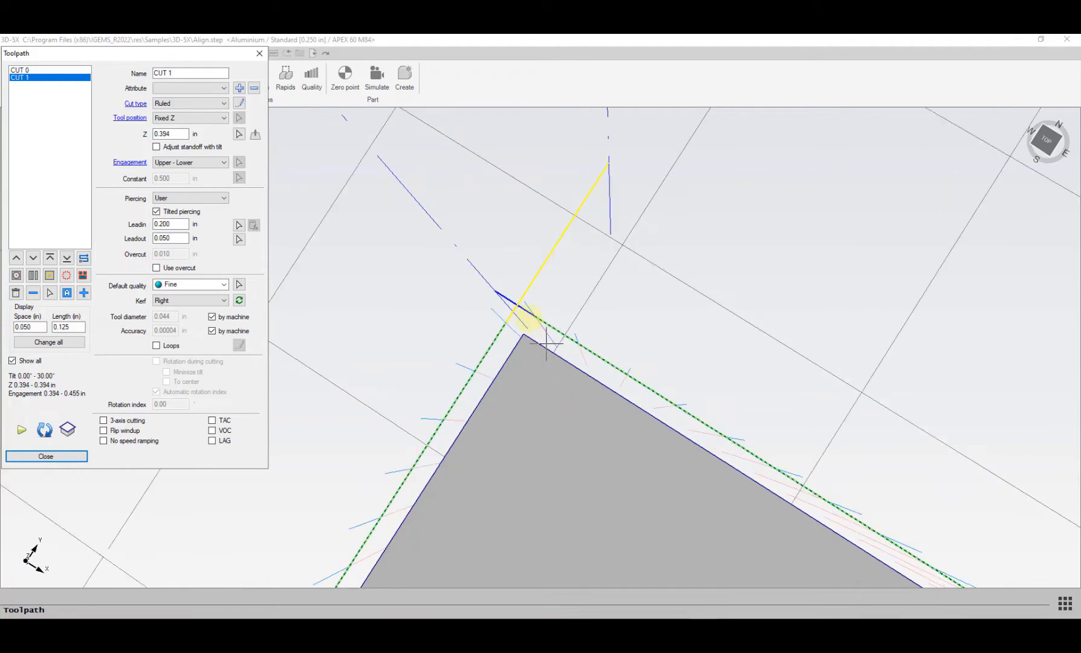
- Set the outer contour toolpath's default quality to Medium
scroll(472, 275, "down", 6)
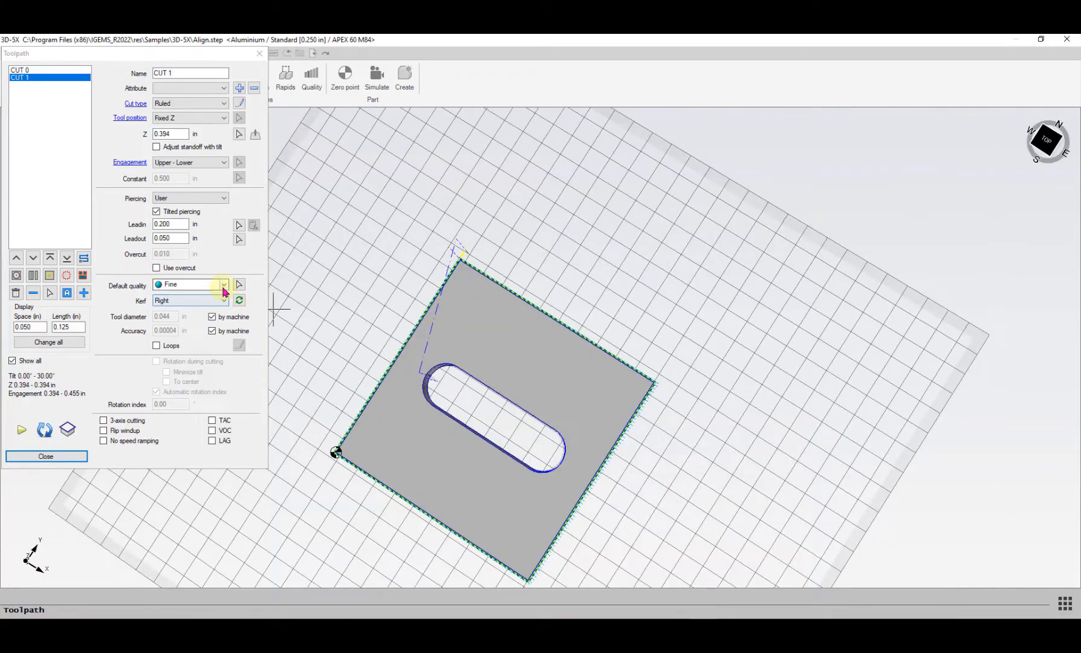
left_click(224, 285)
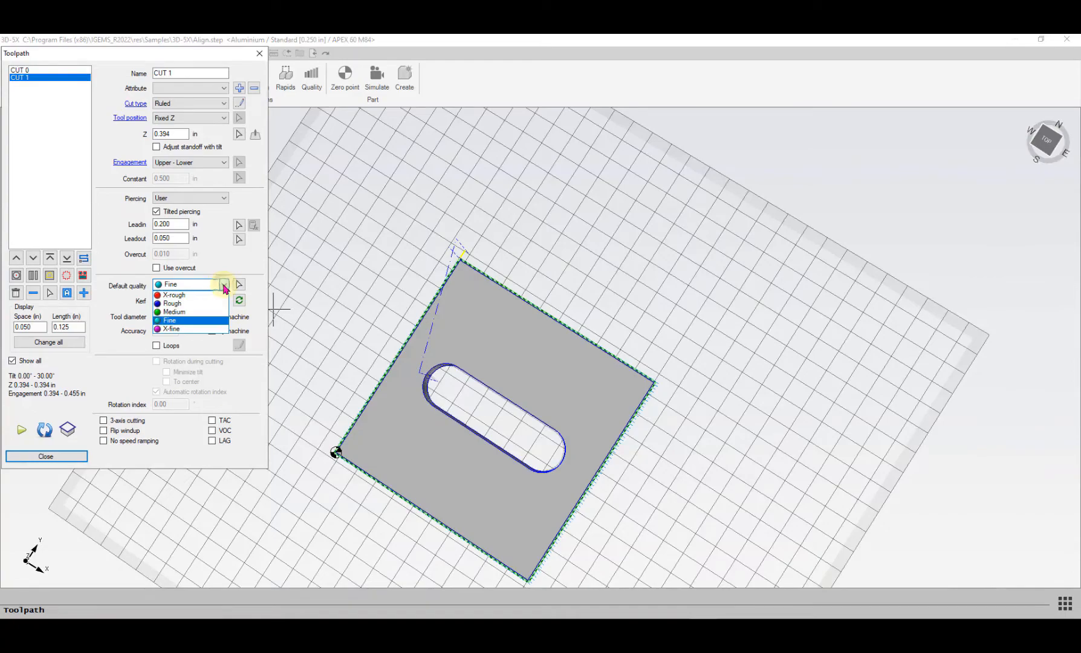
left_click(181, 313)
- Assign Rough quality to the middle section of the outer toolpath along the plate's west edge
middle_click_drag(429, 345, 345, 345)
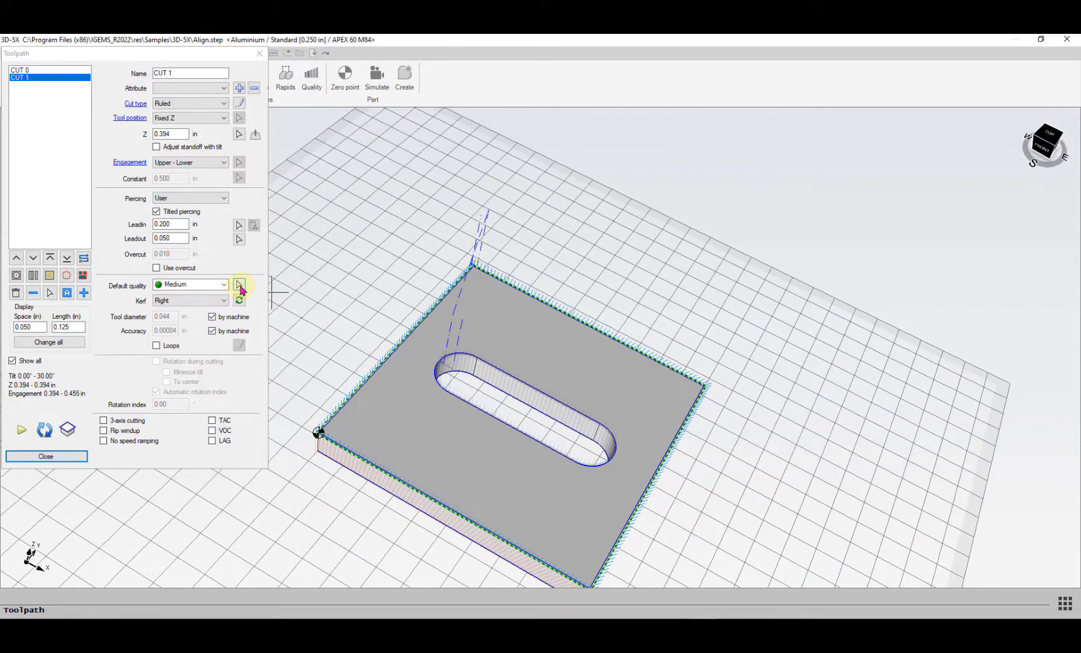
left_click(239, 284)
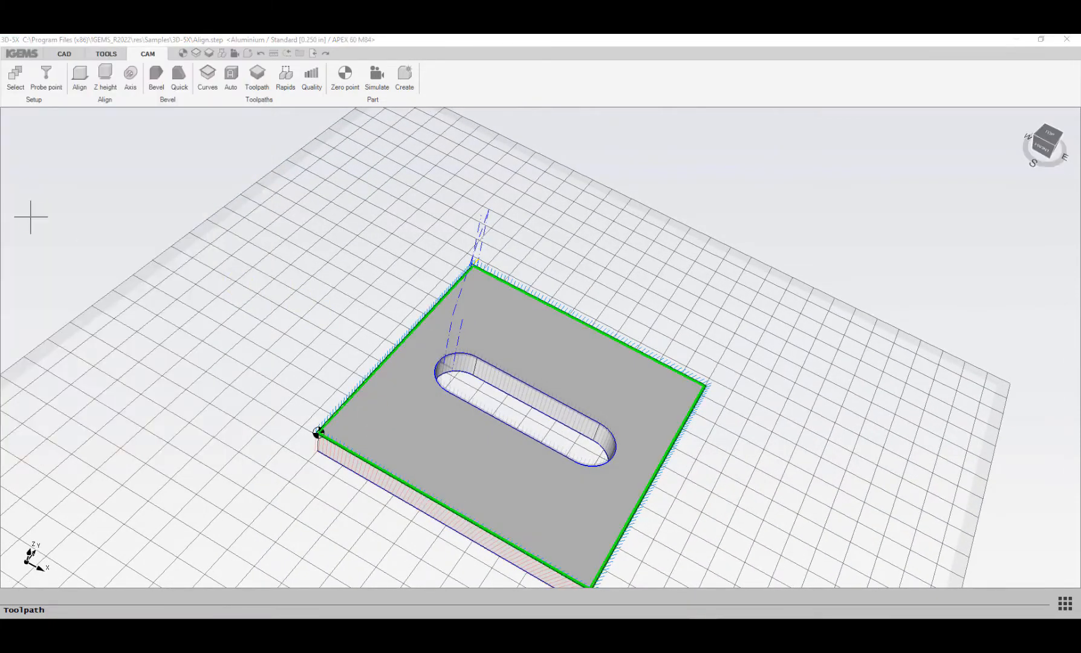
left_click(311, 79)
left_click_drag(328, 131, 296, 220)
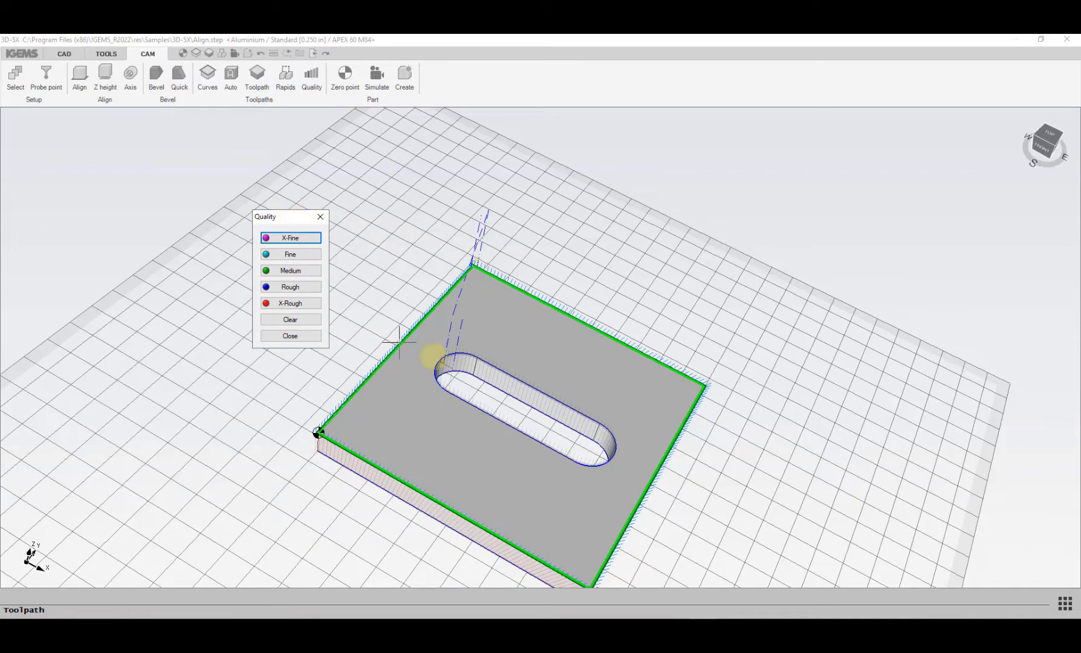
scroll(414, 385, "up", 3)
scroll(414, 386, "down", 3)
middle_click_drag(420, 386, 375, 315)
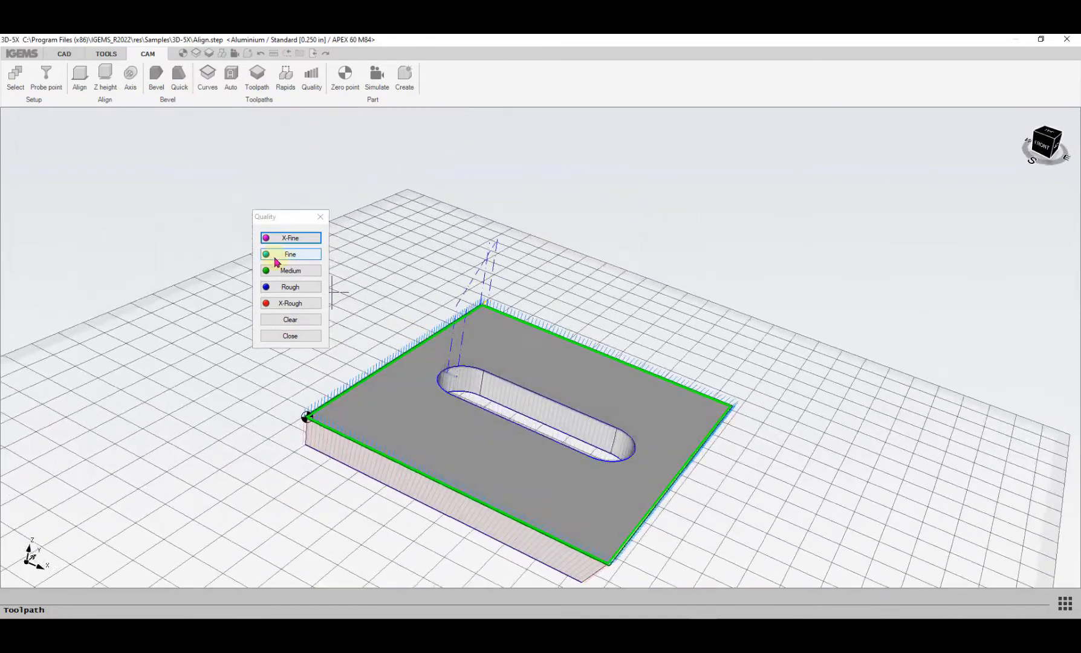
left_click(290, 288)
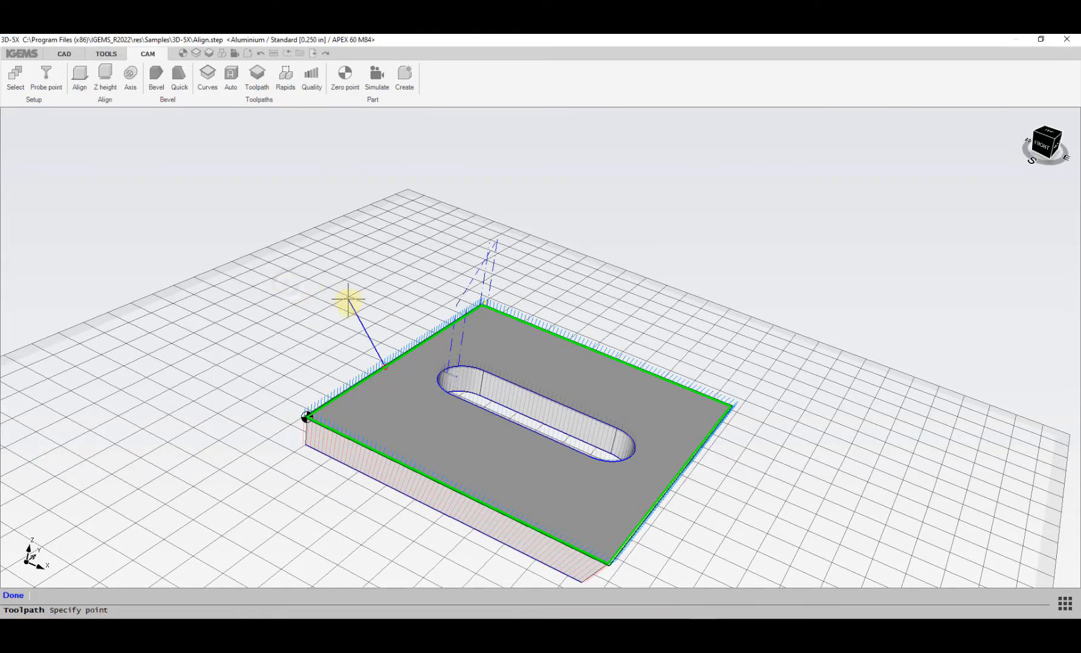
middle_click_drag(350, 299, 415, 370)
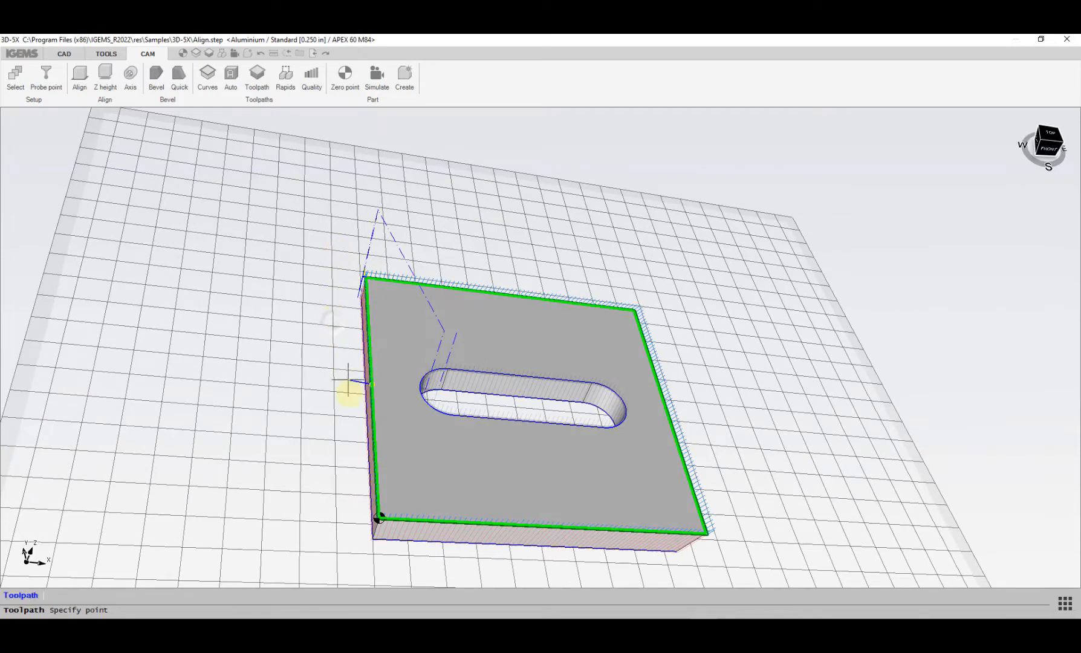
left_click(341, 473)
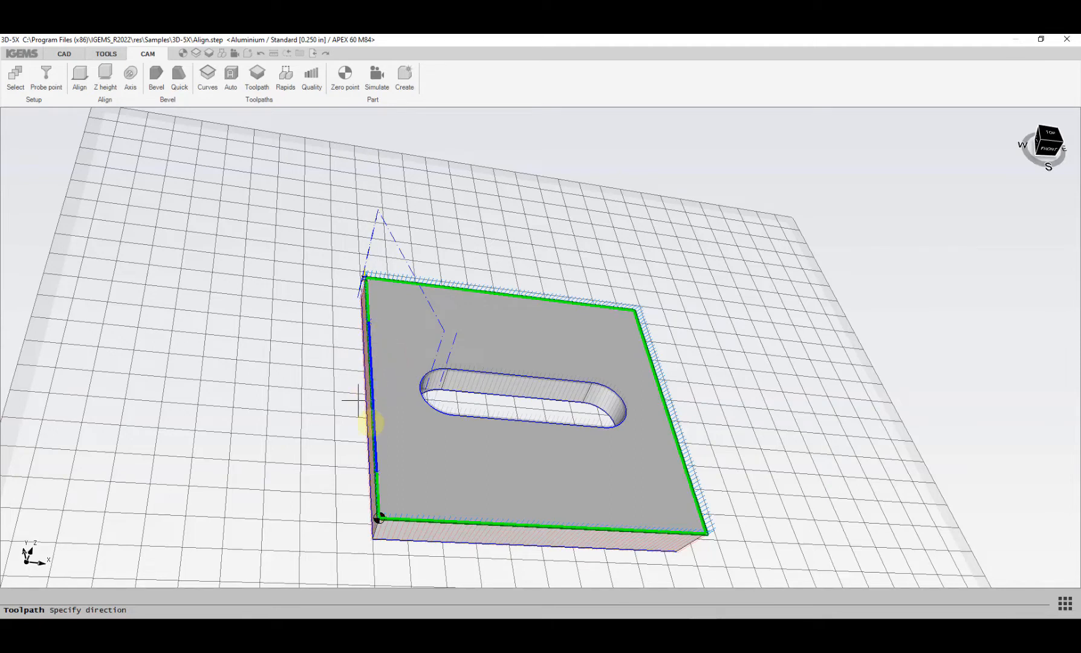
left_click(337, 379)
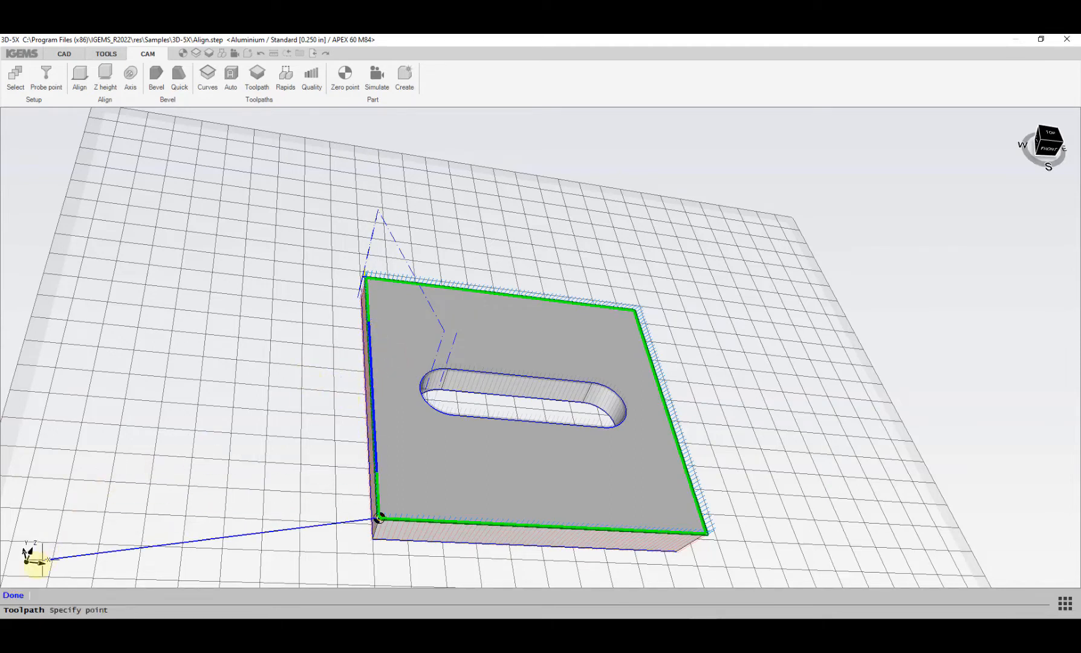
left_click(13, 596)
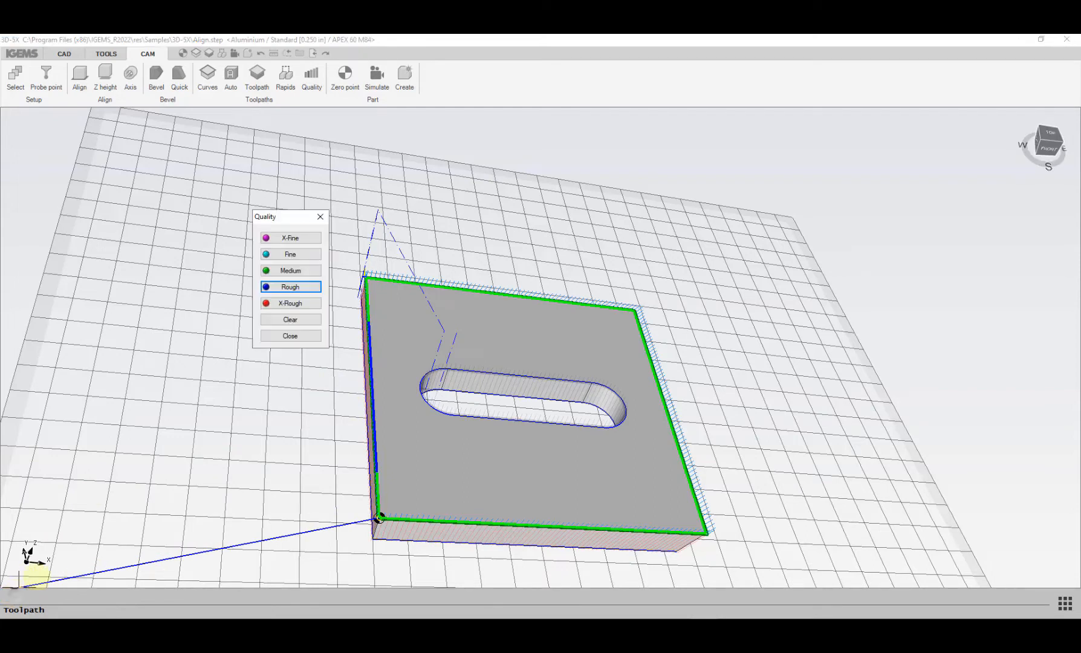
left_click(290, 336)
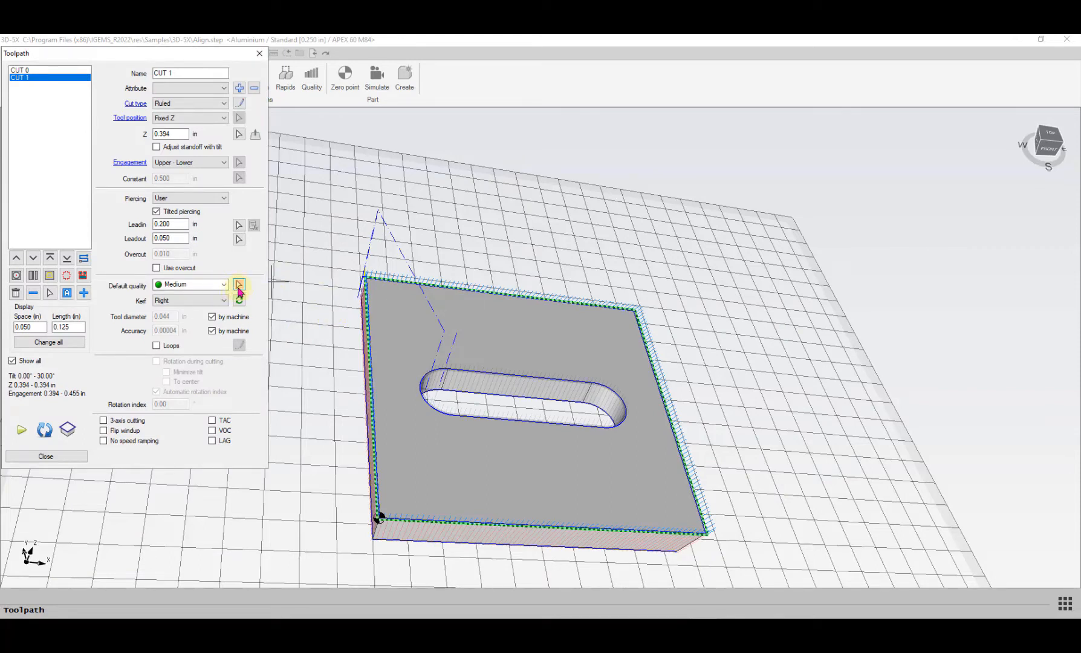
- Compare the slot toolpath's default cut quality with the section qualities assigned along the outer toolpath
left_click(42, 71)
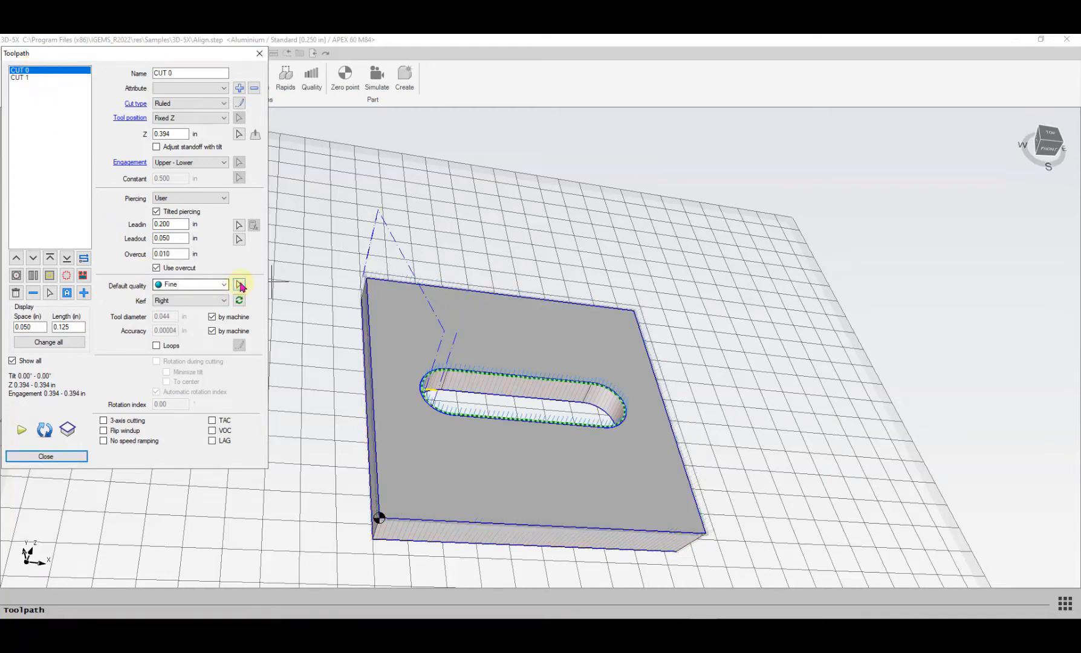
left_click(23, 77)
left_click(239, 285)
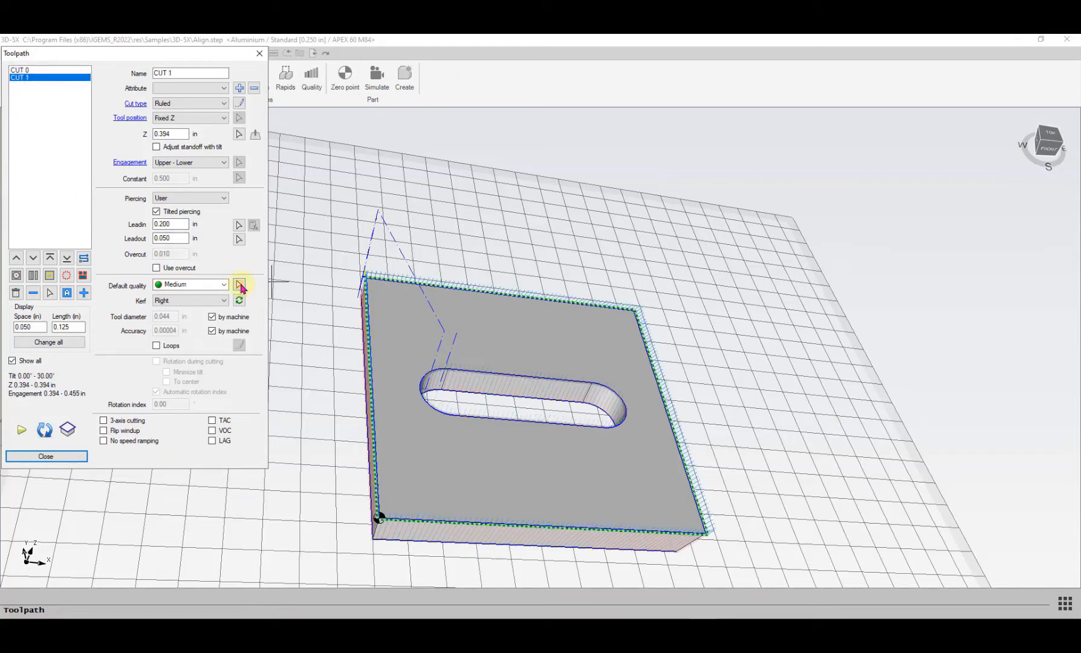
left_click(239, 285)
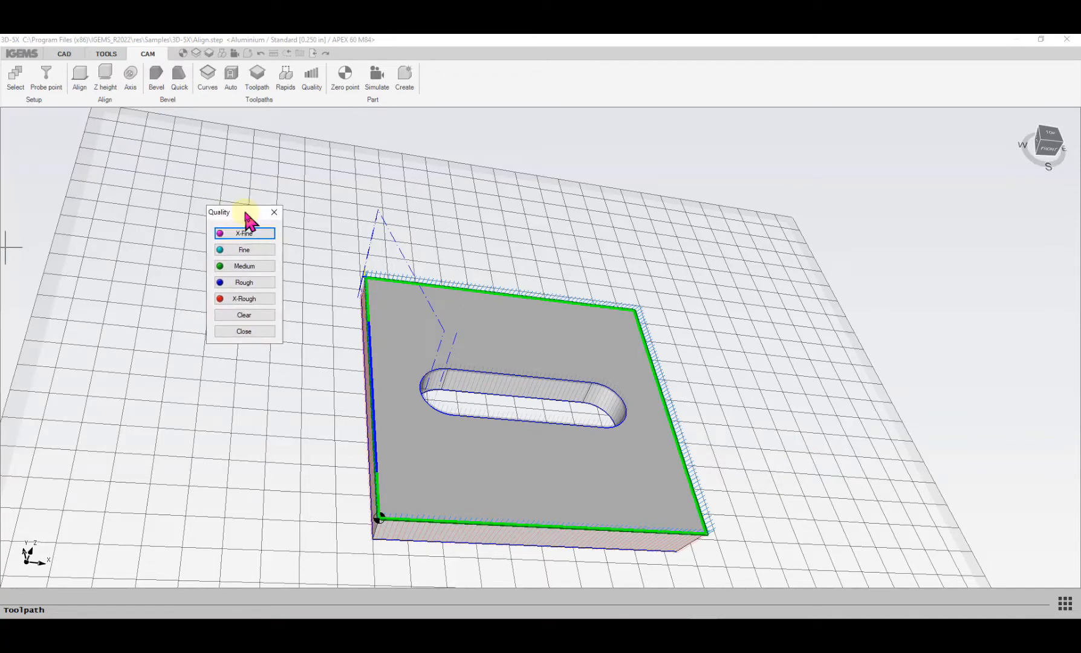
left_click(243, 333)
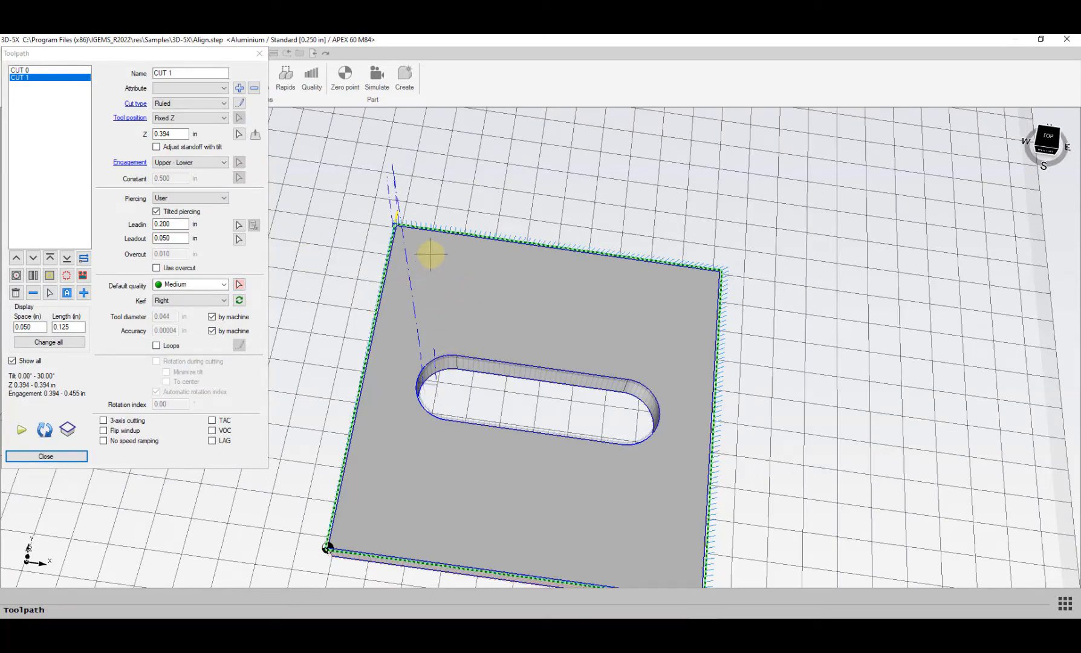
- Set the outer toolpath's lead-out to 0 in and enable its overcut with a value of -0.02 in
left_click(175, 240)
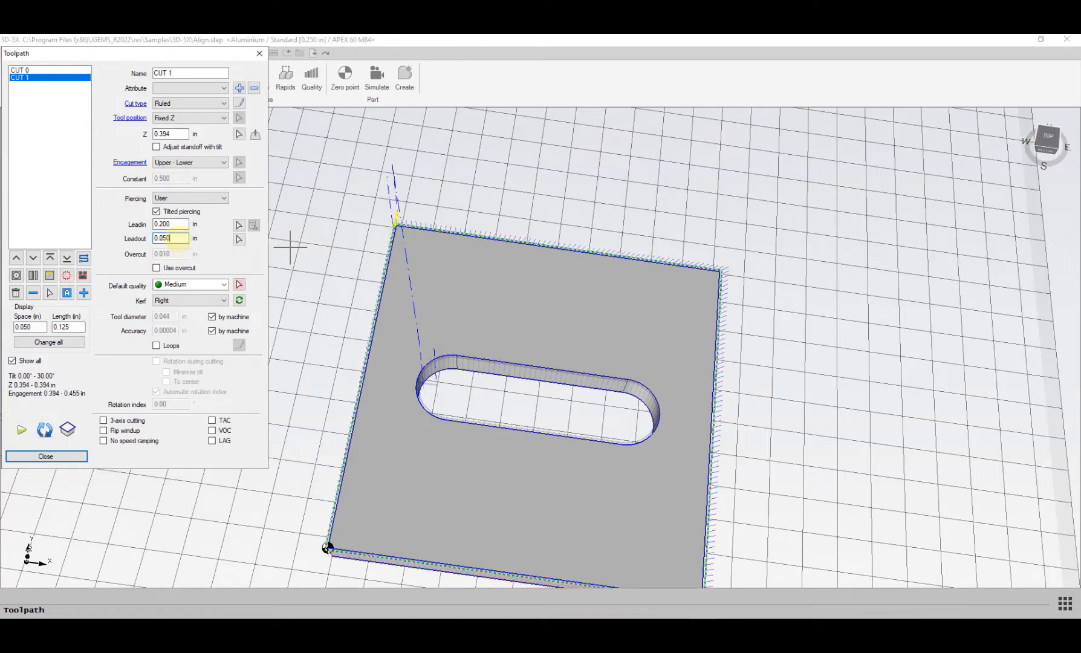
left_click_drag(171, 237, 113, 241)
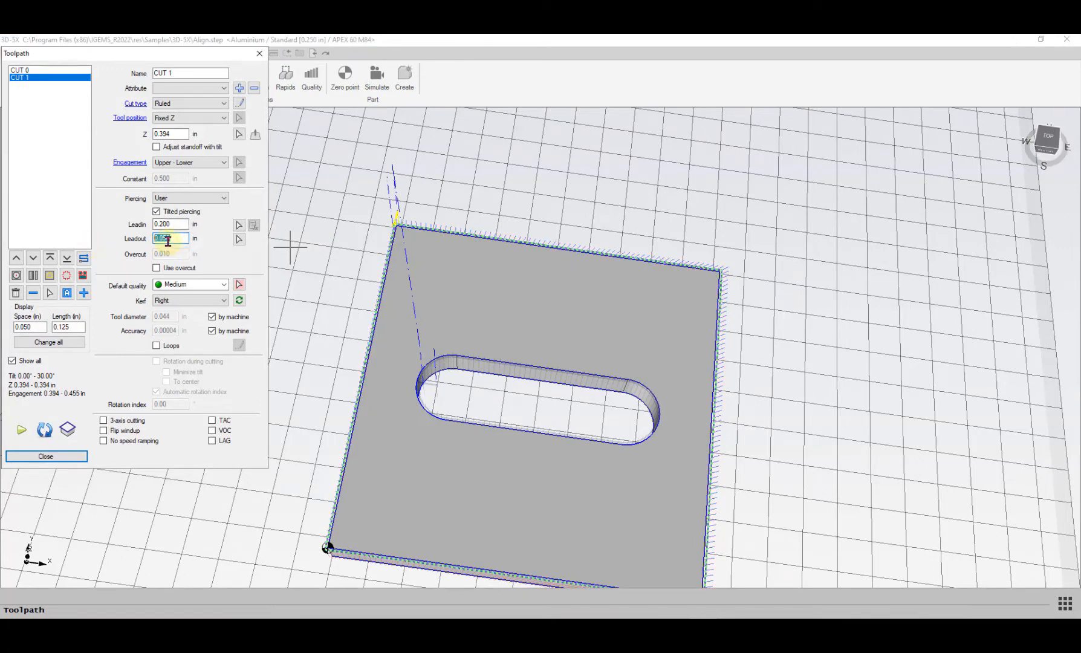
scroll(396, 220, "up", 7)
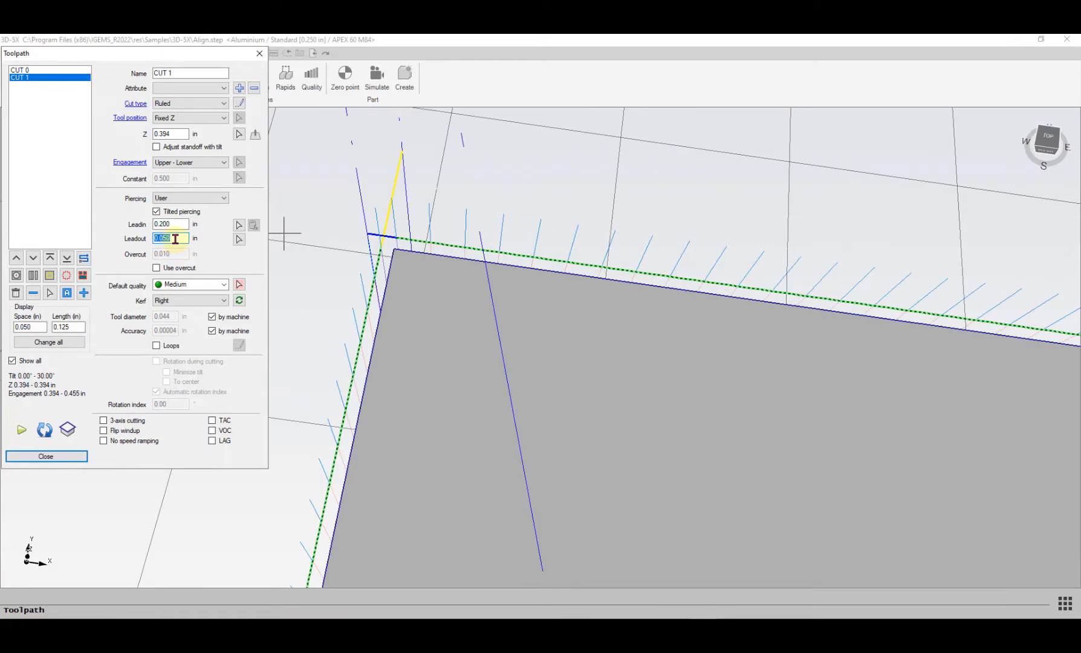
type("0")
left_click(157, 267)
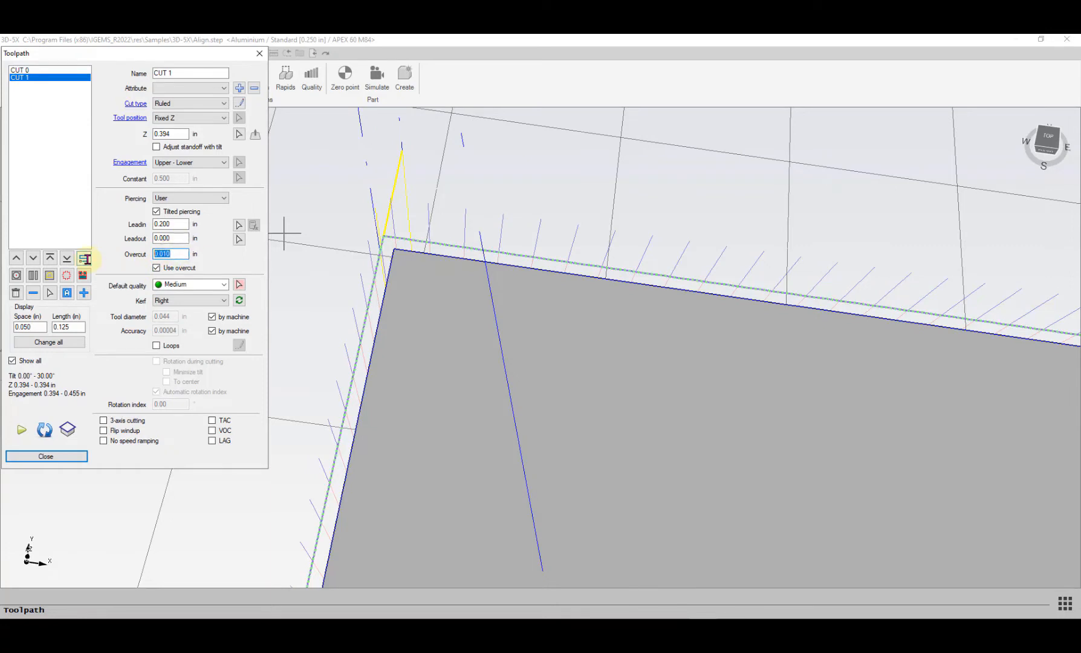
type("-.02")
left_click(181, 239)
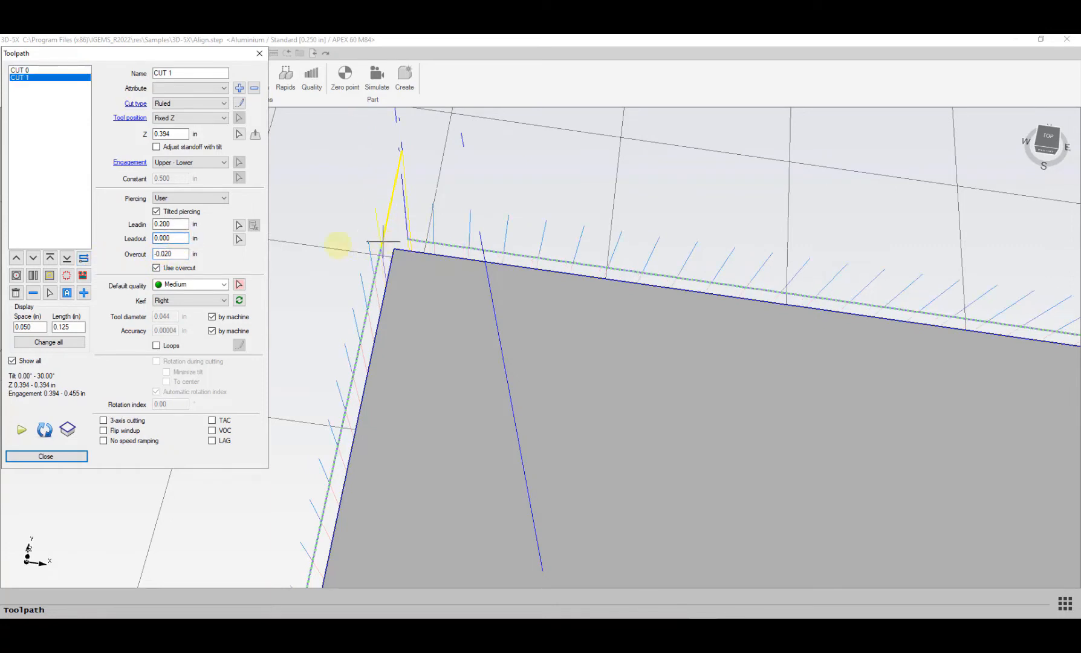
- Set the outer toolpath's overcut to -0.05 in
left_click_drag(178, 254, 120, 262)
left_click(172, 239)
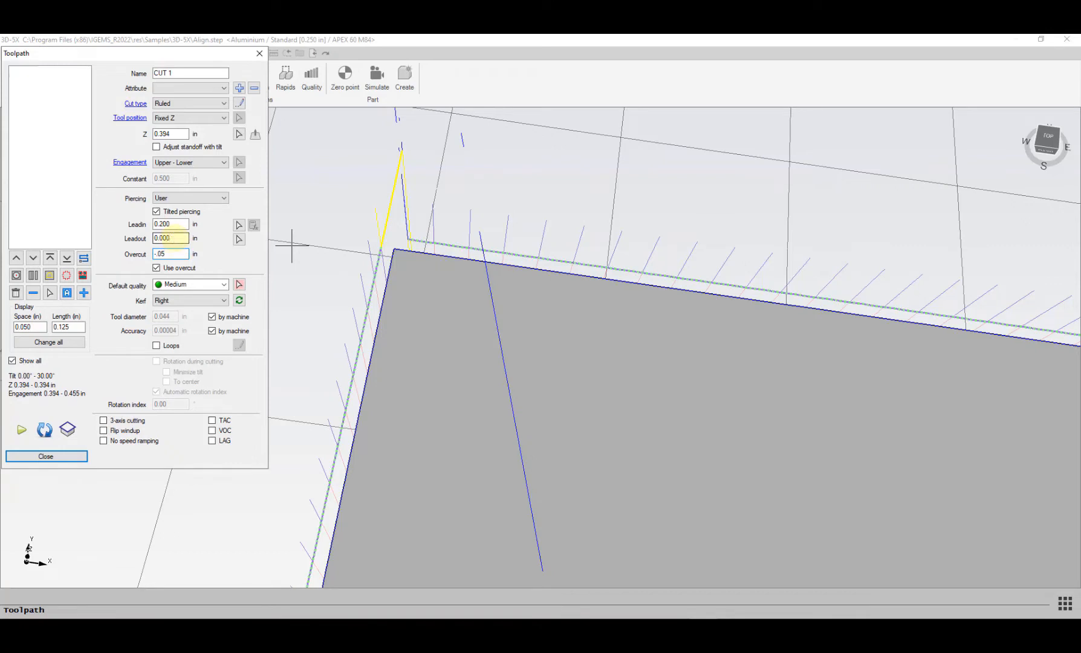
scroll(425, 242, "up", 3)
scroll(424, 236, "down", 1)
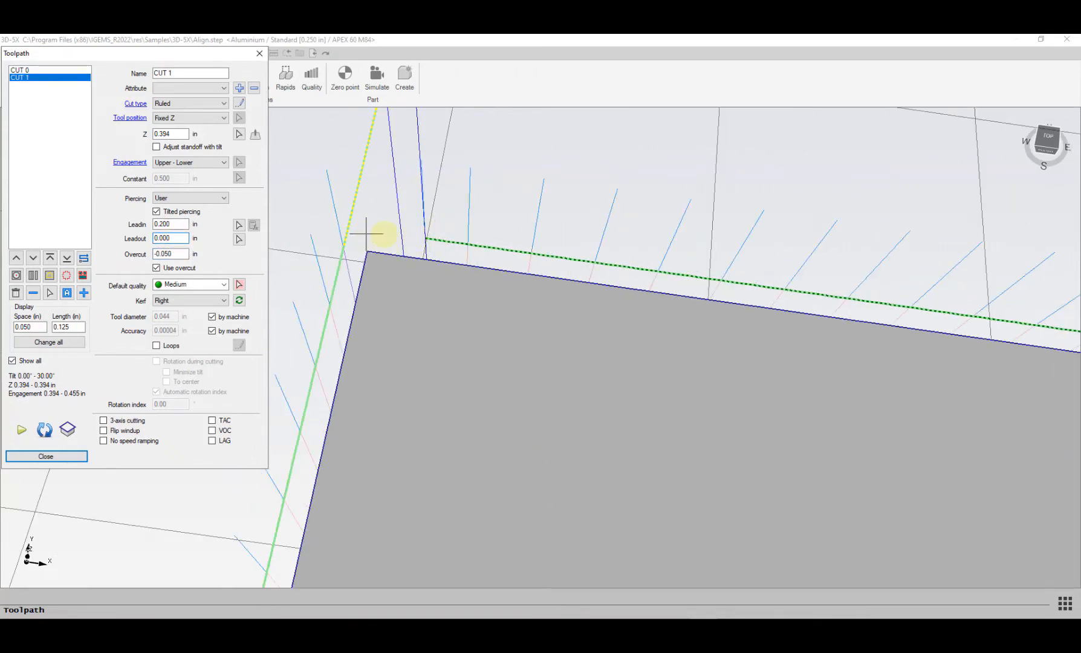
scroll(425, 239, "down", 6)
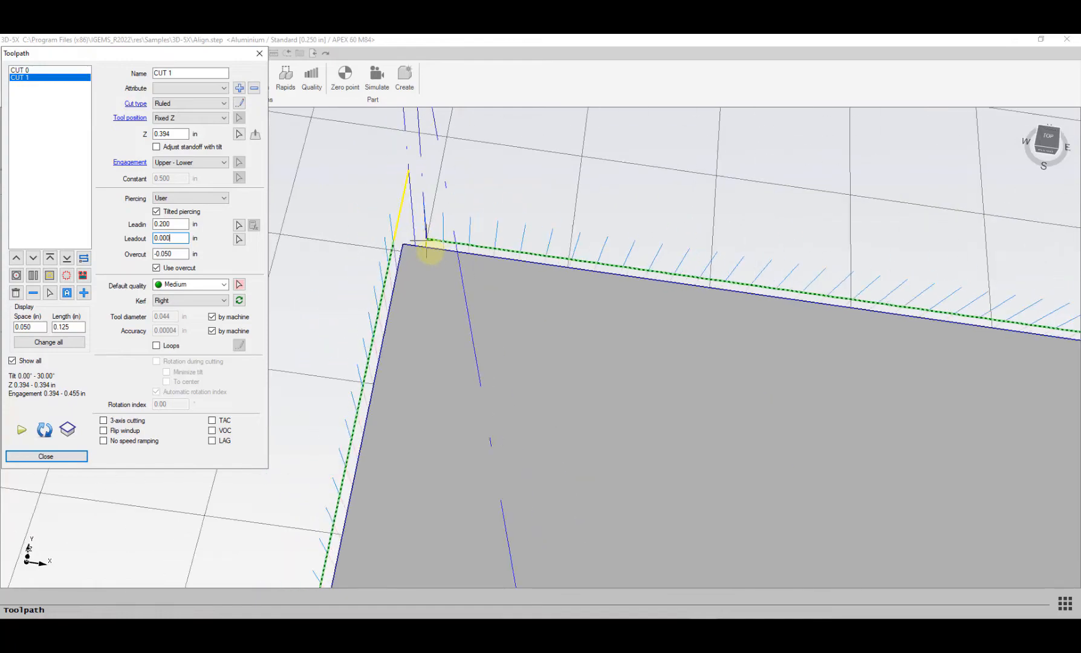
middle_click_drag(376, 237, 352, 221)
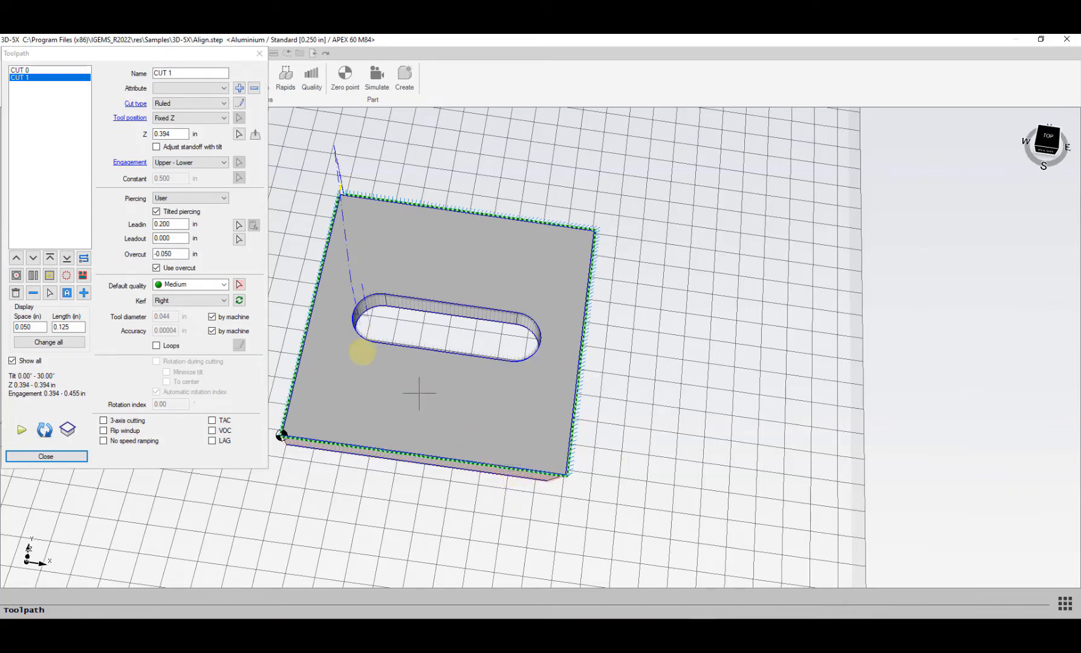
- Open the outer toolpath's microjoint settings, keeping a 0.06 in width, jet off/on and 0.118 in lead-in and lead-out
left_click(66, 277)
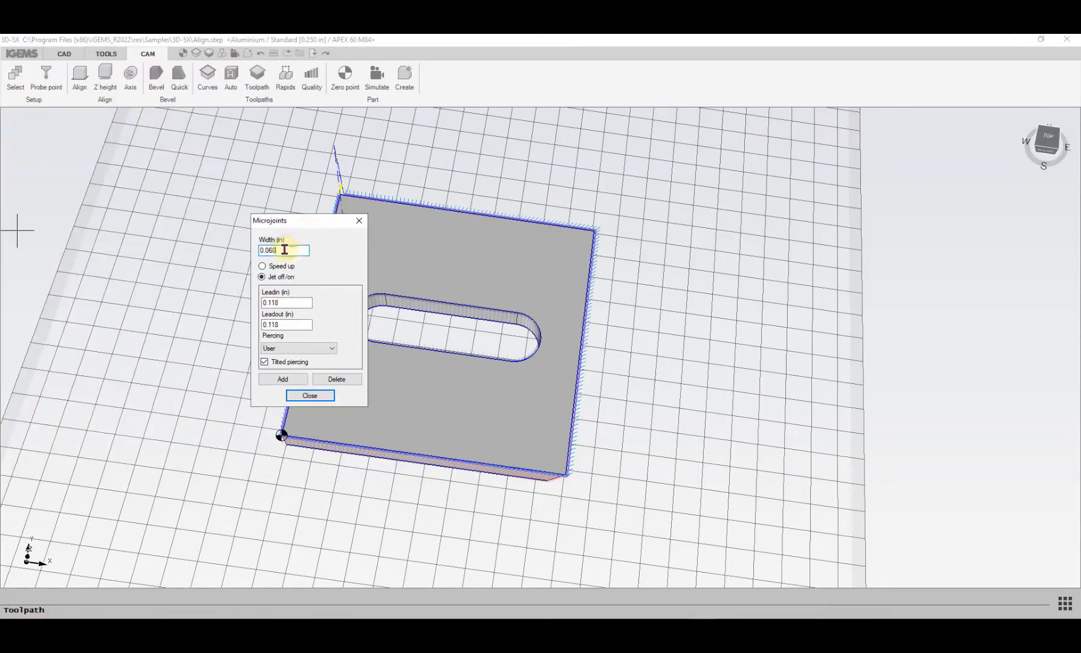
left_click_drag(283, 249, 223, 252)
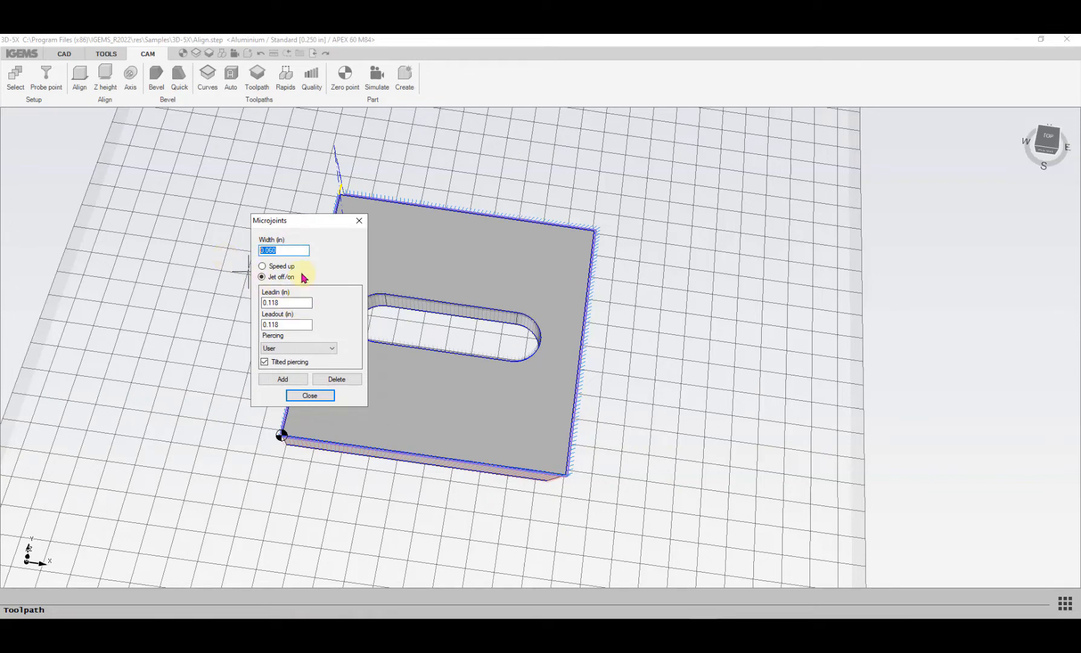
left_click_drag(290, 302, 241, 337)
left_click(283, 324)
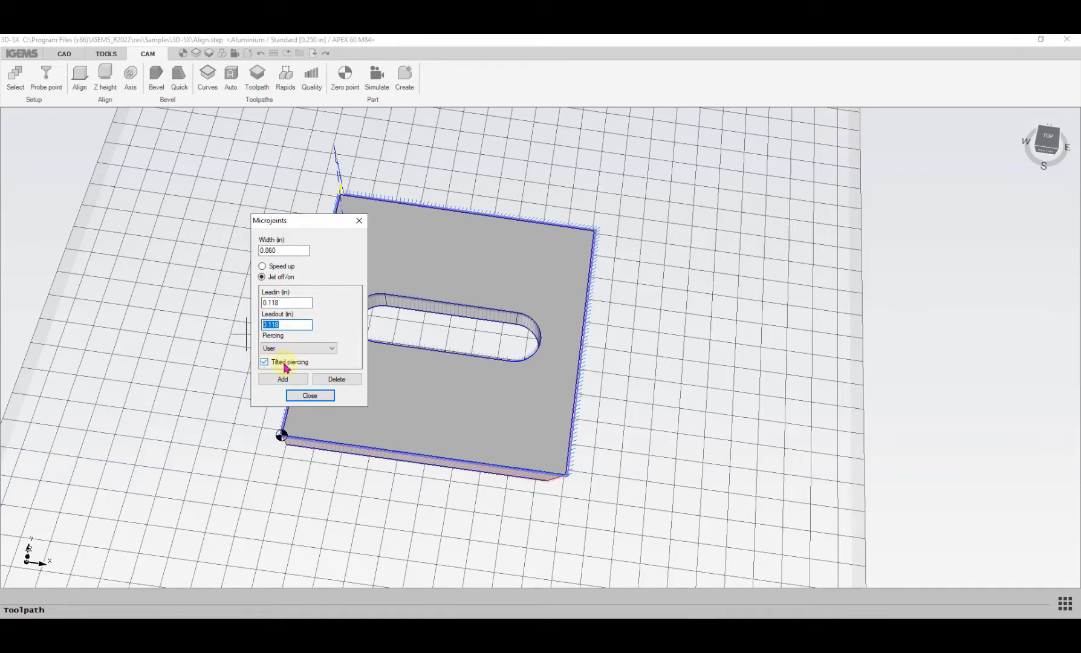
- Try a microjoint on the outer toolpath along the plate's south edge, toward its east end, and delete it
left_click(282, 379)
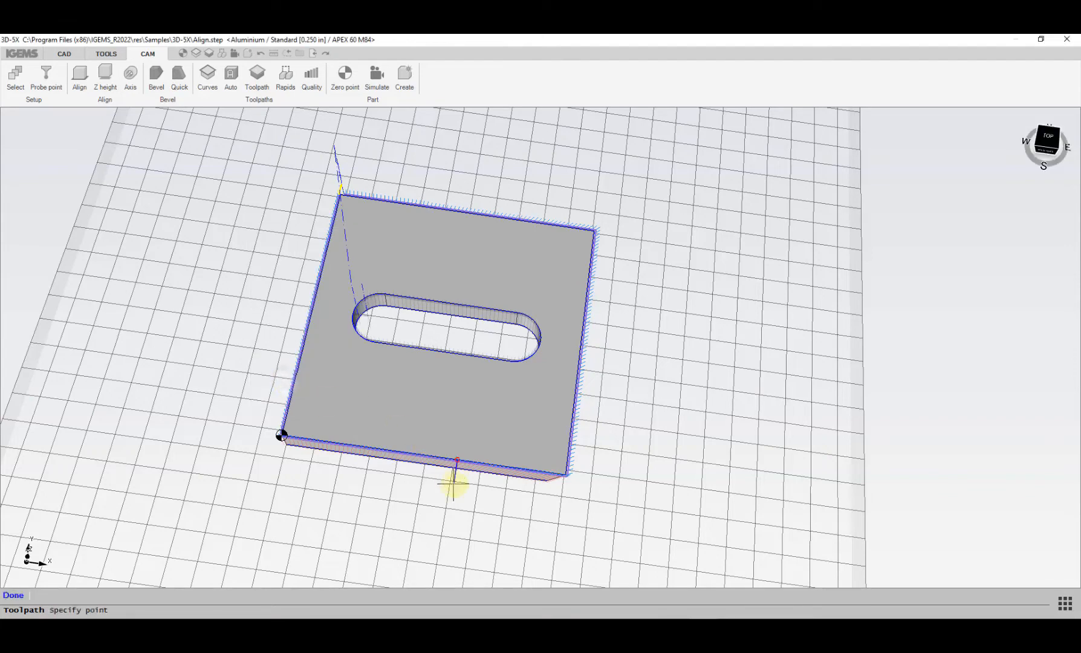
left_click(496, 496)
scroll(496, 496, "up", 5)
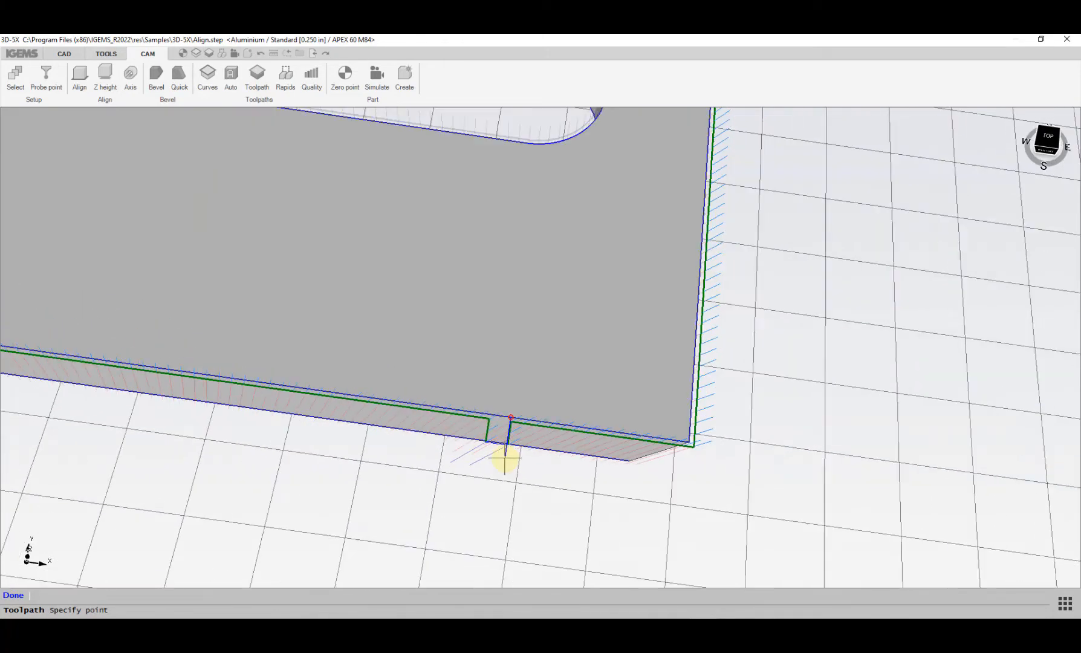
right_click(510, 454)
scroll(515, 464, "down", 5)
middle_click_drag(515, 464, 464, 384)
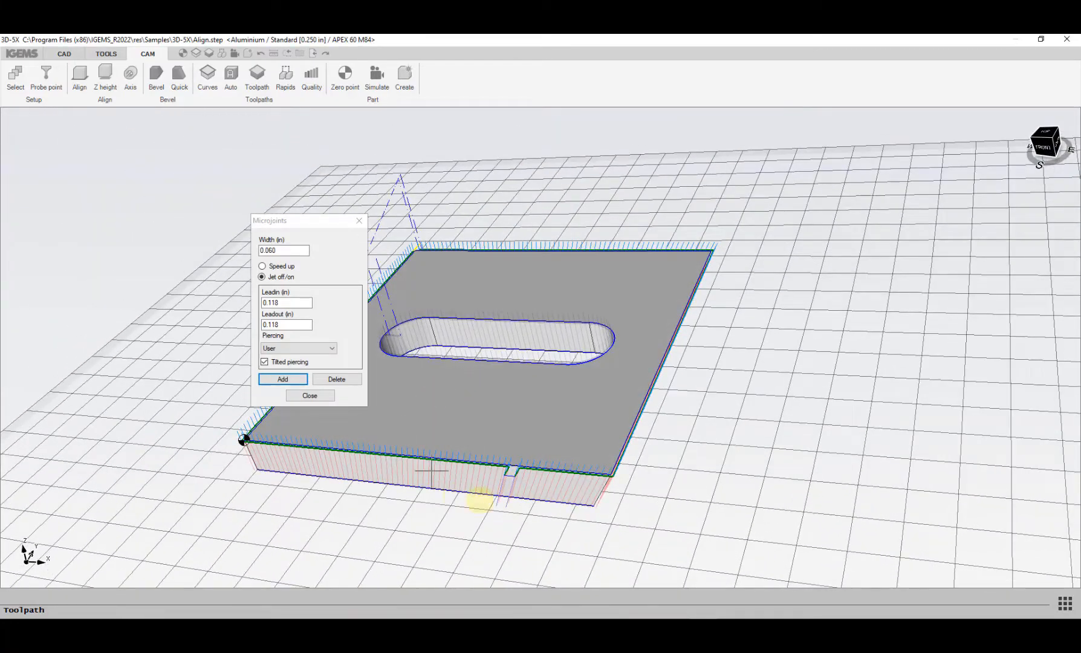
left_click(342, 382)
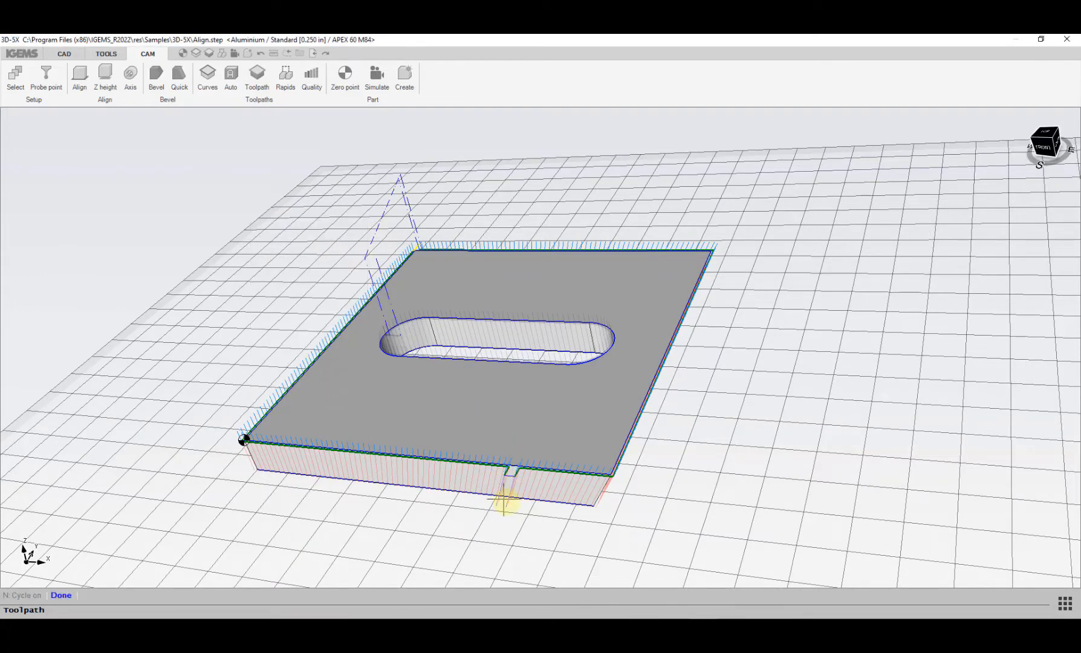
left_click(510, 479)
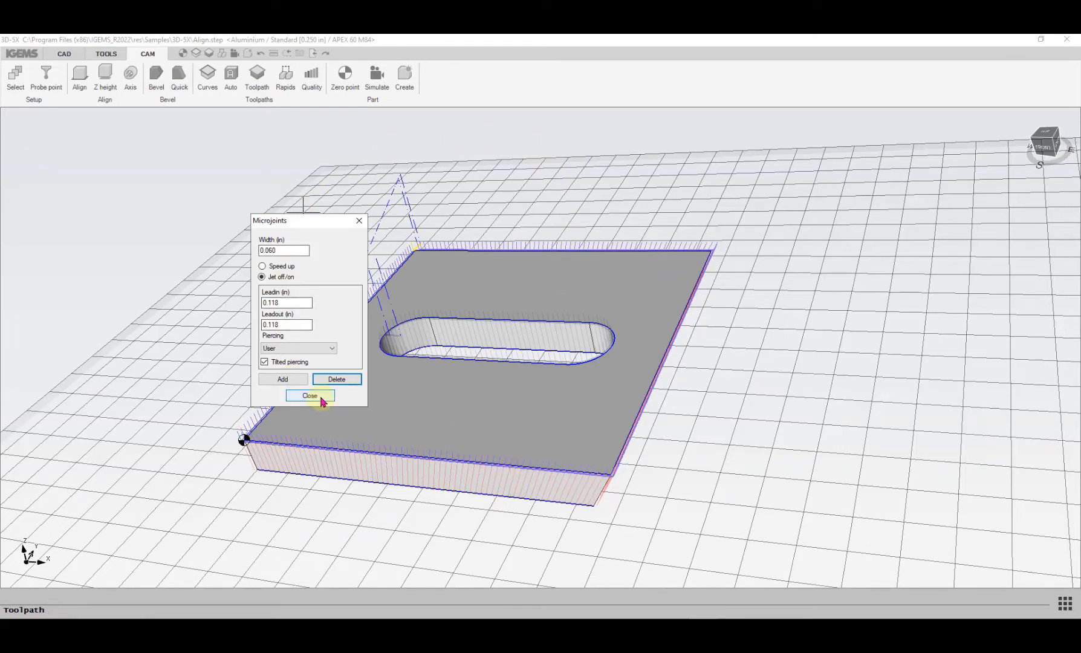
- Add a 0.06 in jet off/on microjoint to the outer toolpath on the plate's south edge and close the toolpath settings
left_click(283, 380)
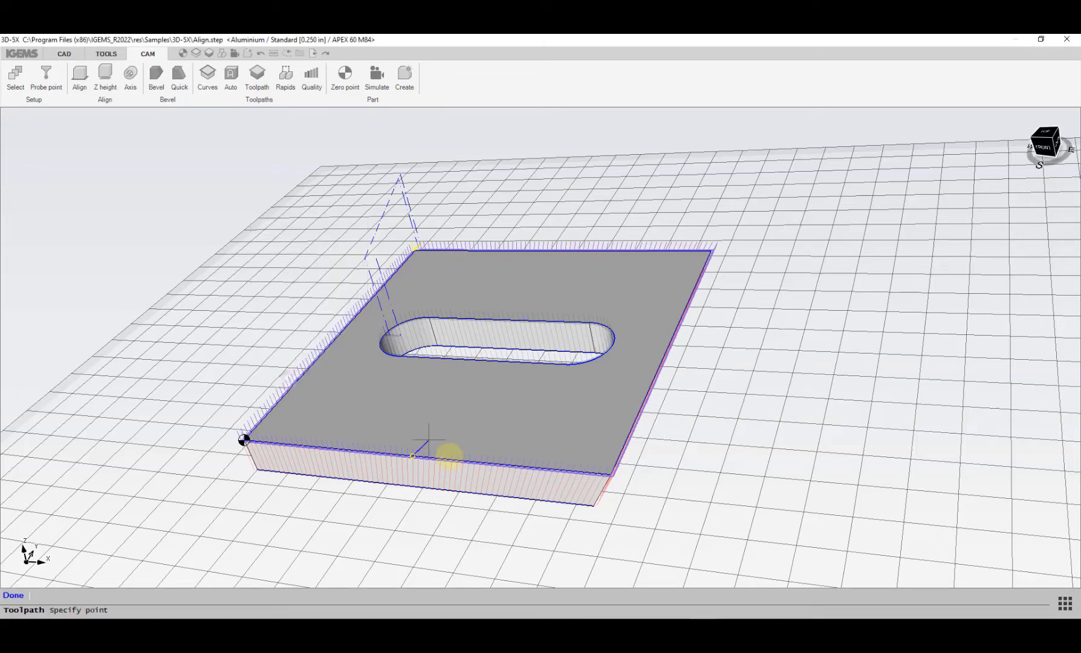
left_click(510, 472)
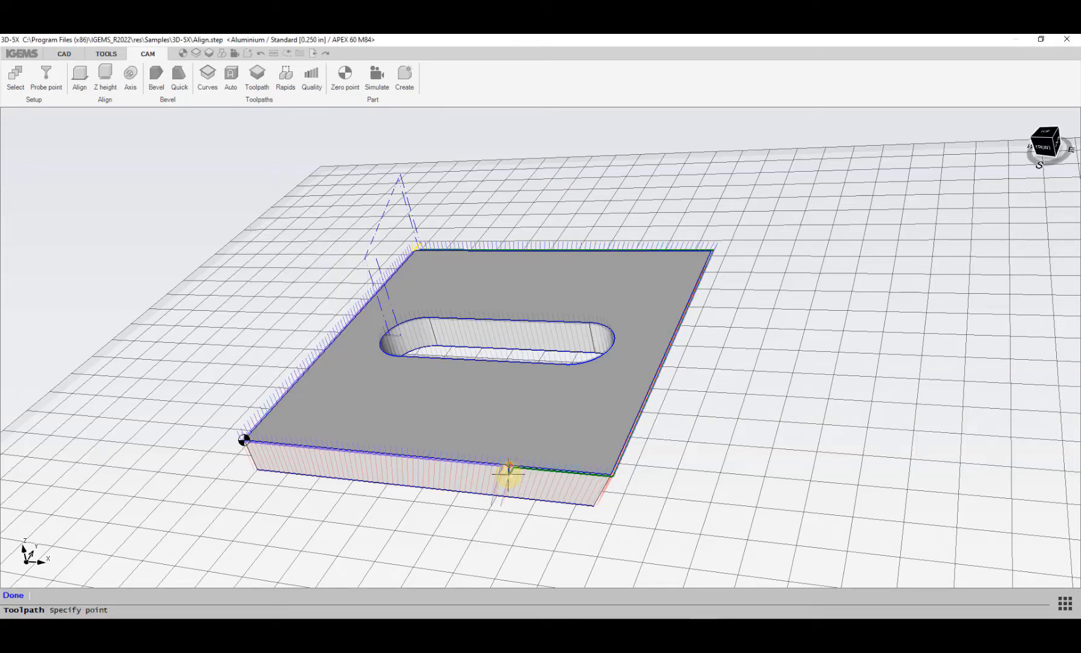
left_click(487, 454)
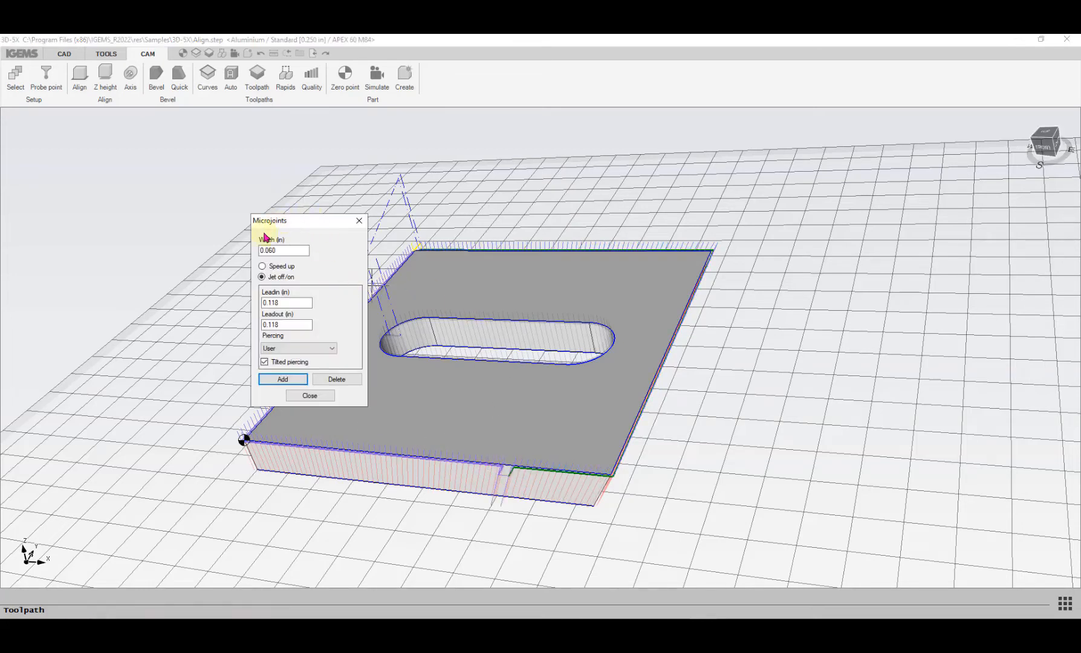
left_click(309, 396)
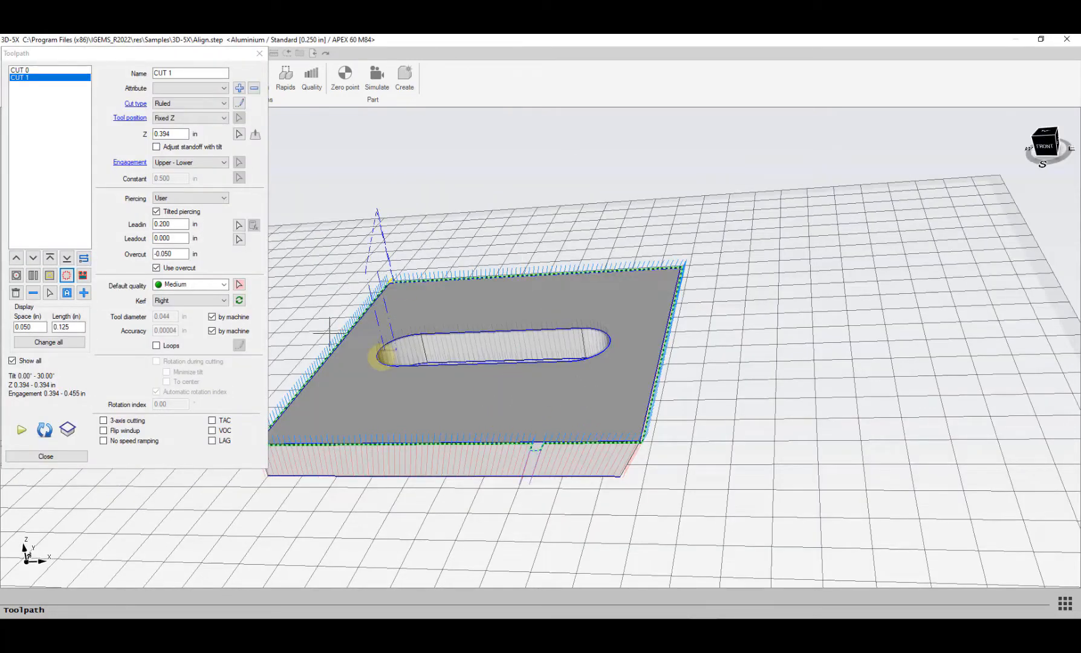
scroll(486, 358, "down", 1)
scroll(490, 362, "down", 1)
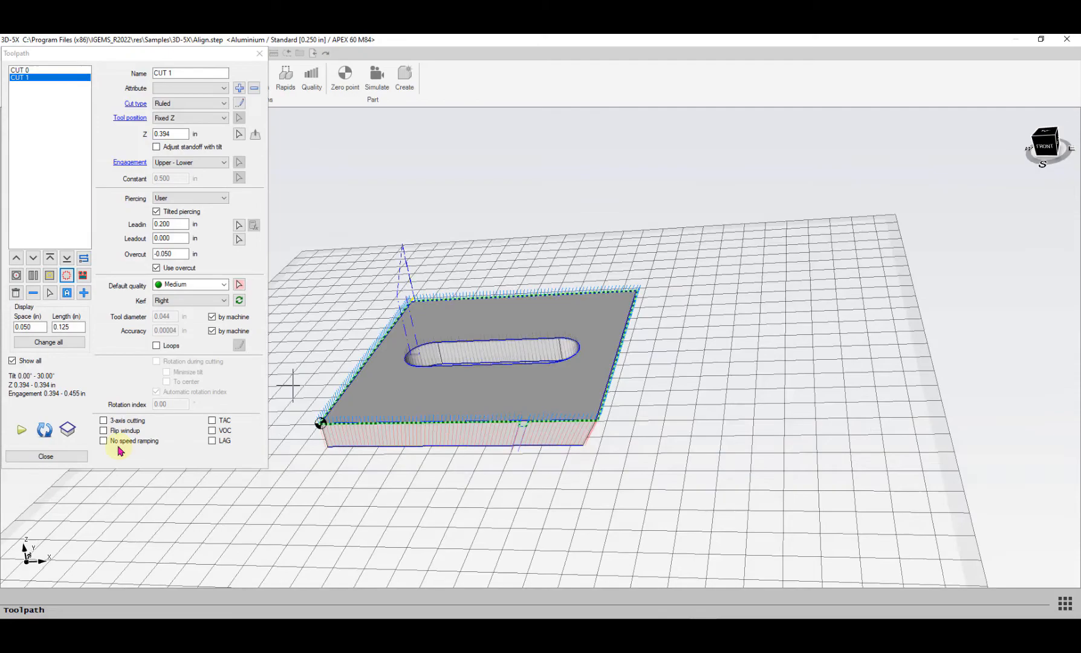
left_click(47, 458)
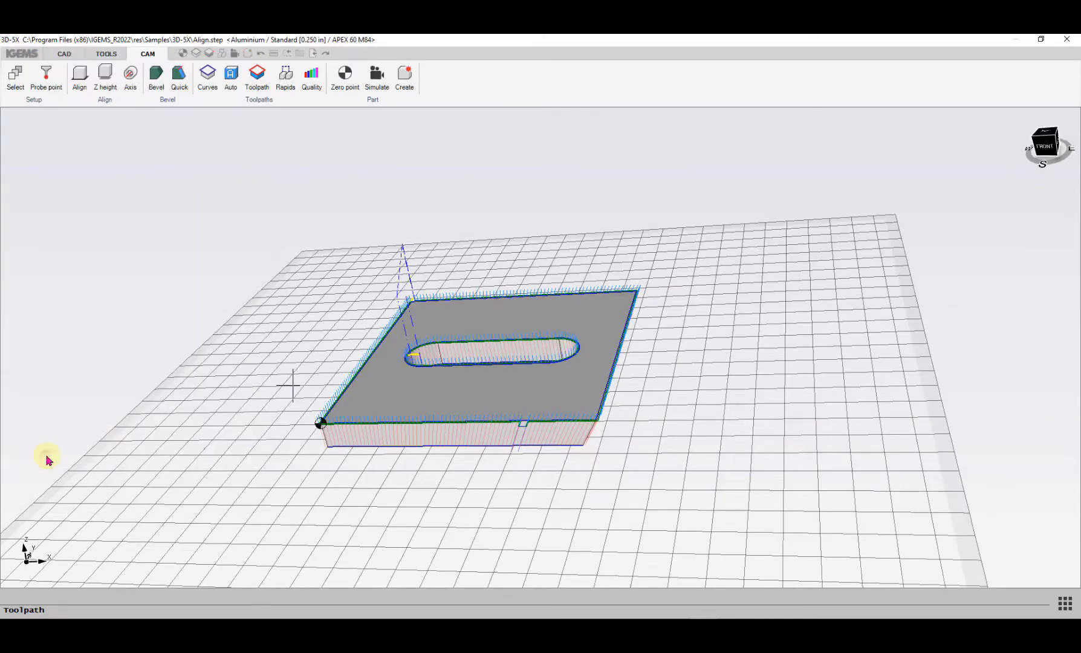
- Open the rapid-move settings and apply the default 1 in height to all rapids
middle_click_drag(482, 379, 340, 393)
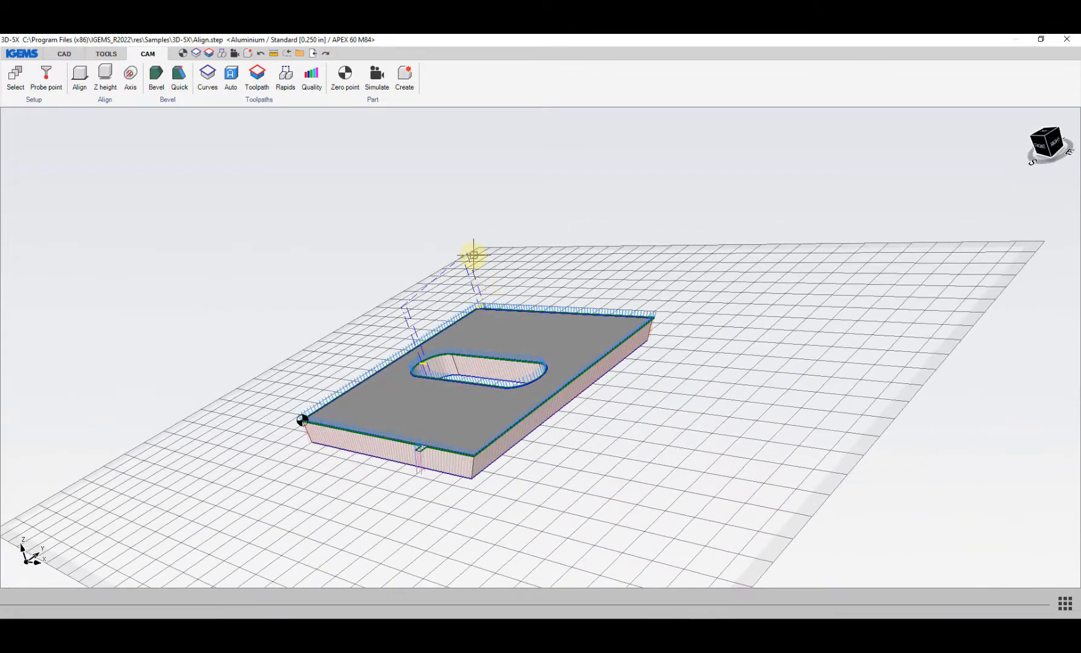
scroll(463, 270, "up", 6)
scroll(463, 271, "down", 5)
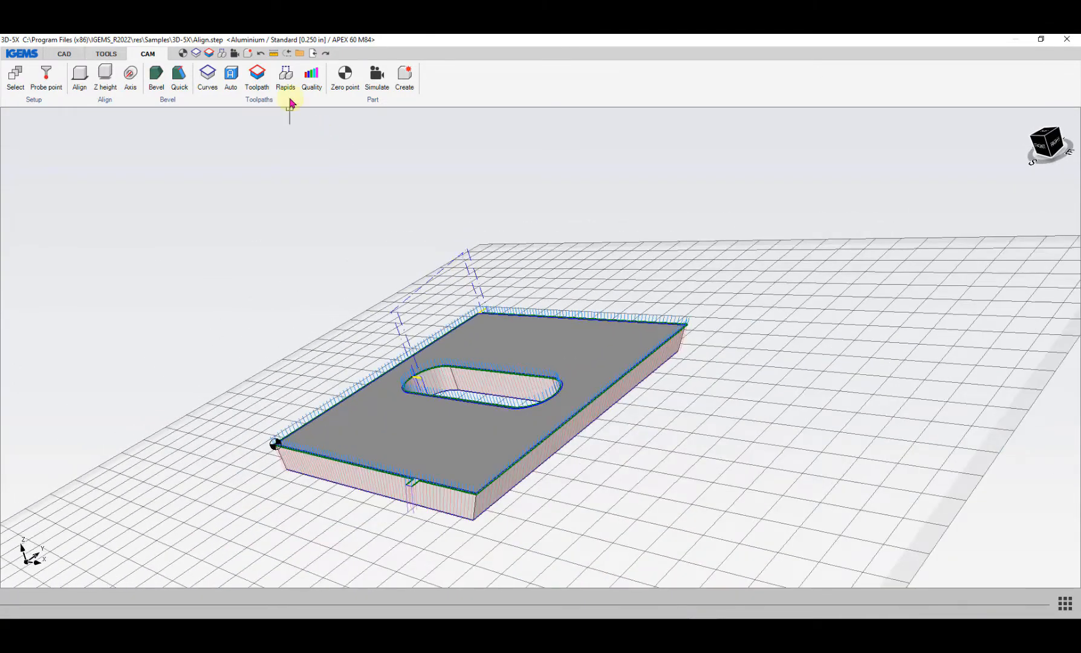
left_click(285, 77)
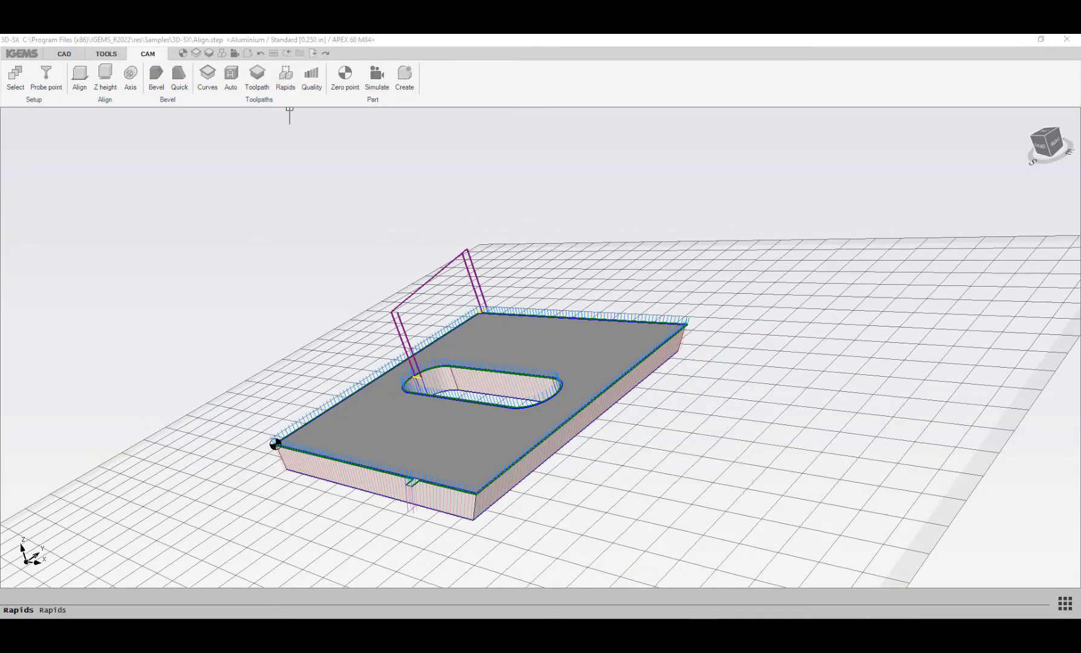
left_click_drag(336, 126, 254, 170)
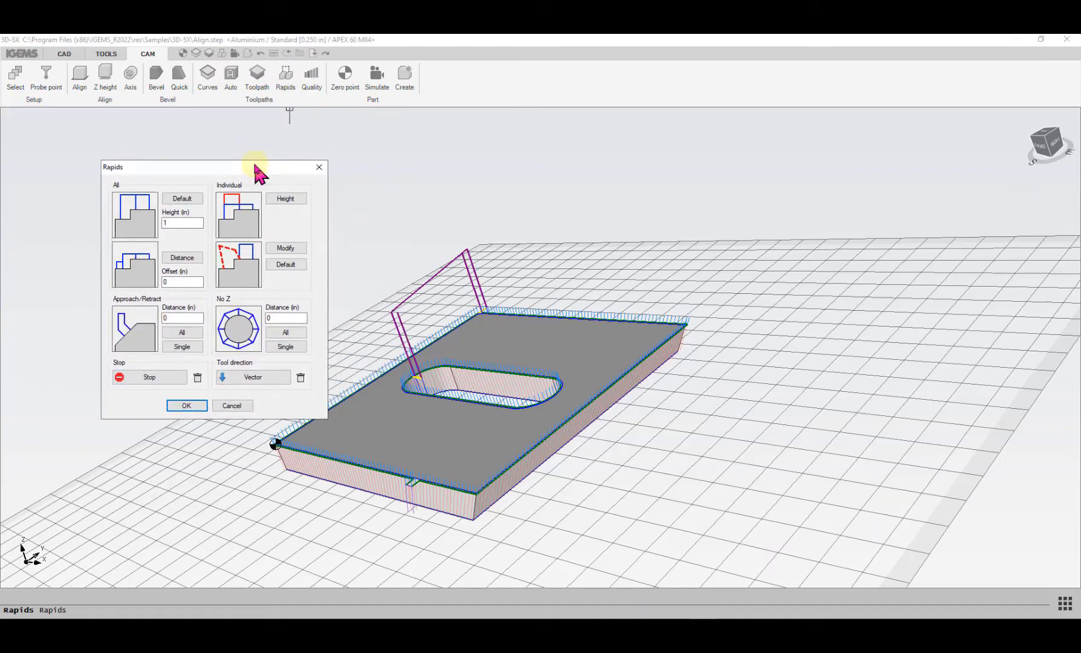
left_click(182, 200)
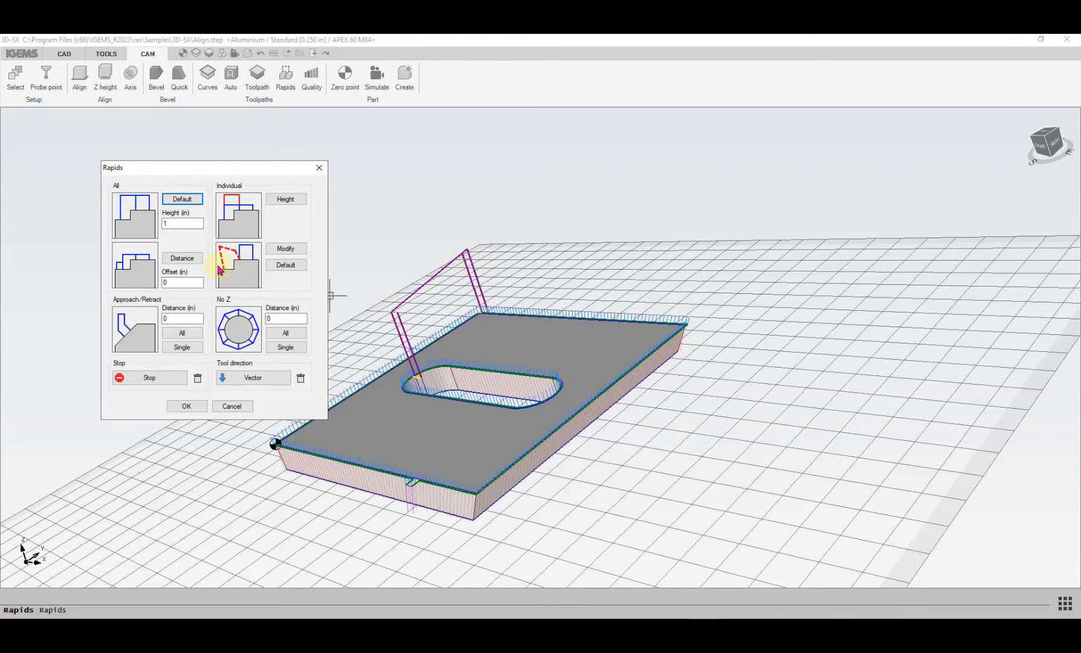
- Apply a 0.5 in distance offset above the part to all rapid moves
double_click(172, 282)
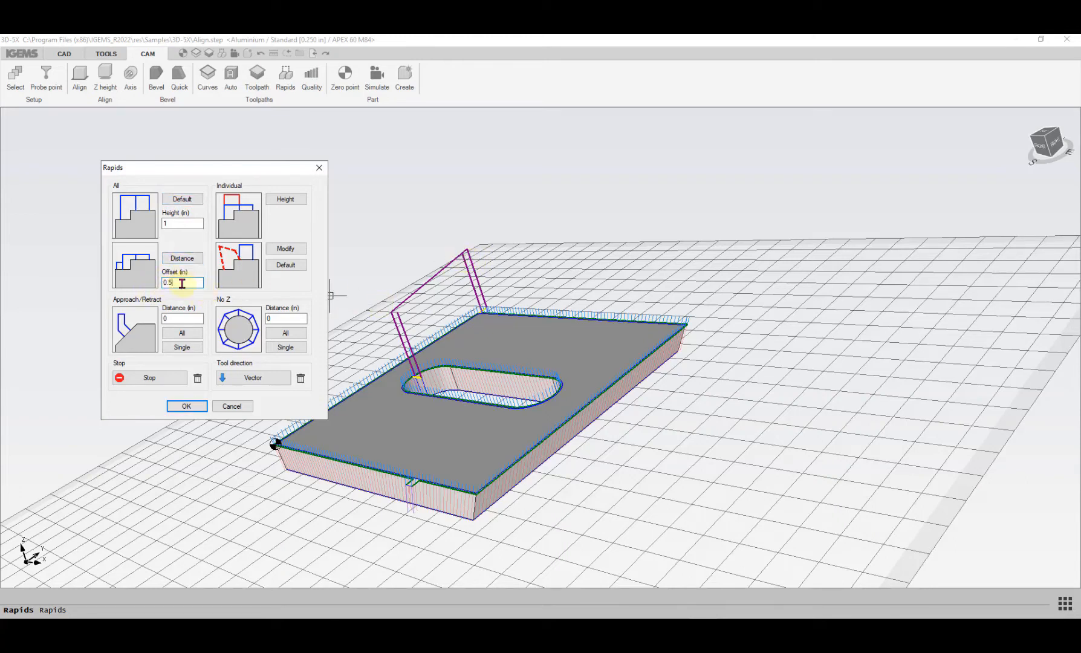
double_click(169, 282)
left_click(181, 260)
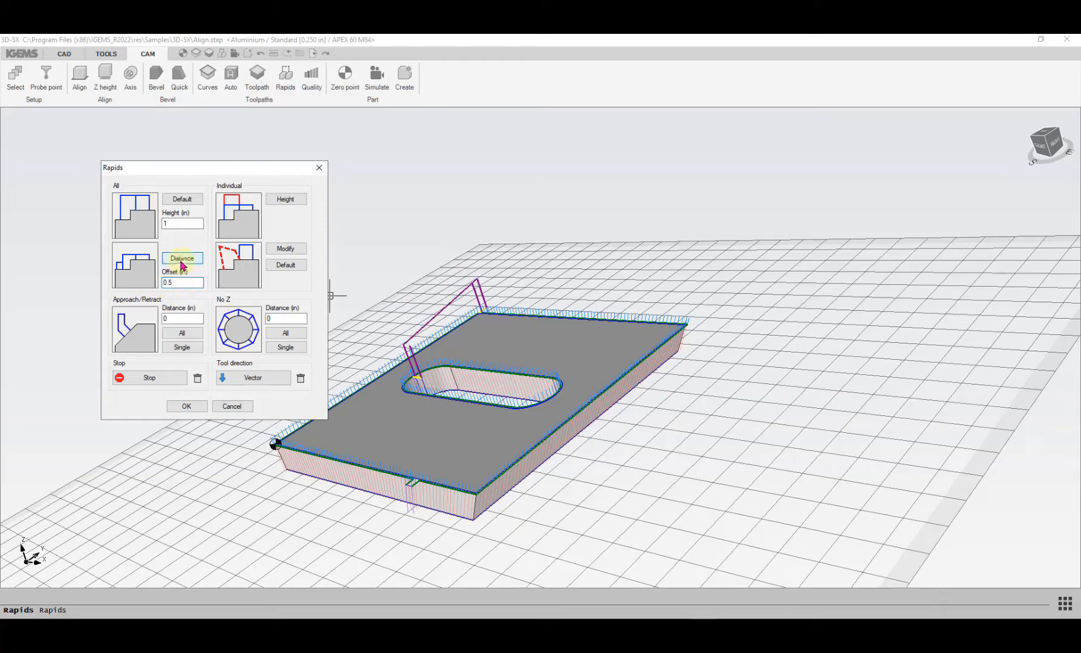
scroll(466, 307, "up", 3)
scroll(479, 312, "down", 2)
middle_click_drag(479, 312, 513, 325)
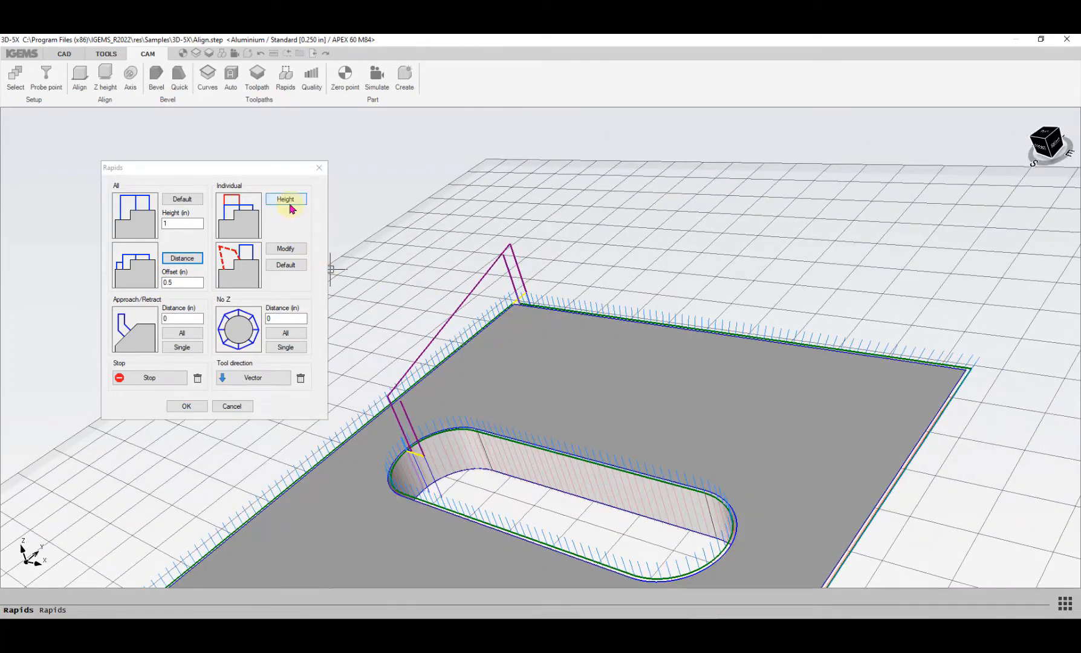
- Try an individual height of 2 in on the rapid between the slot and the plate's northwest corner, followed by a lower freehand height
left_click(287, 201)
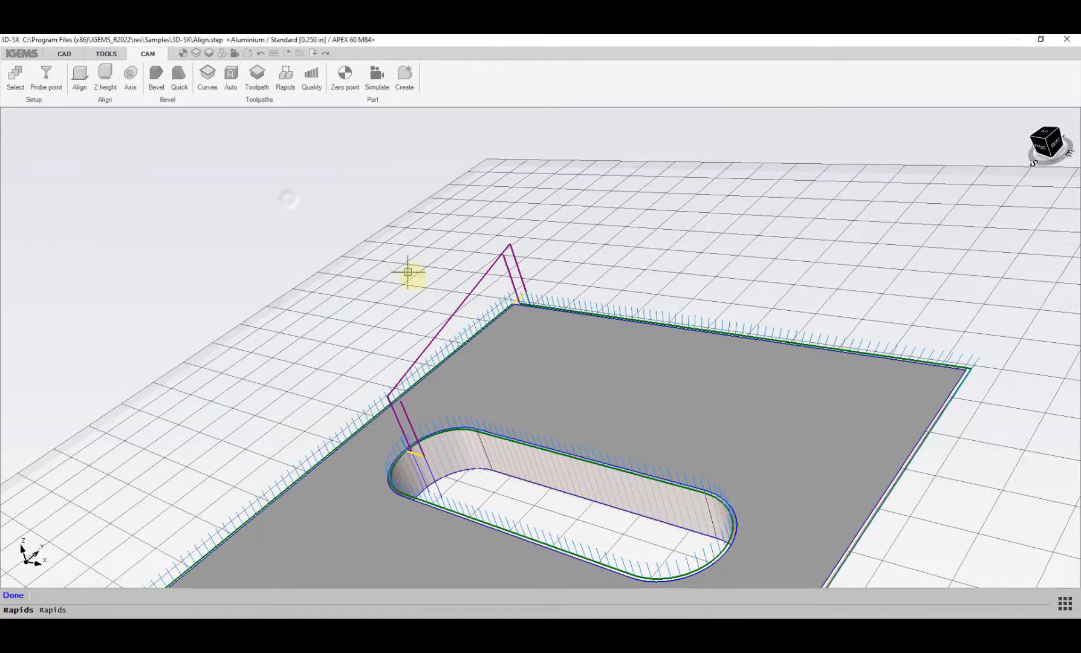
left_click(458, 310)
type("2")
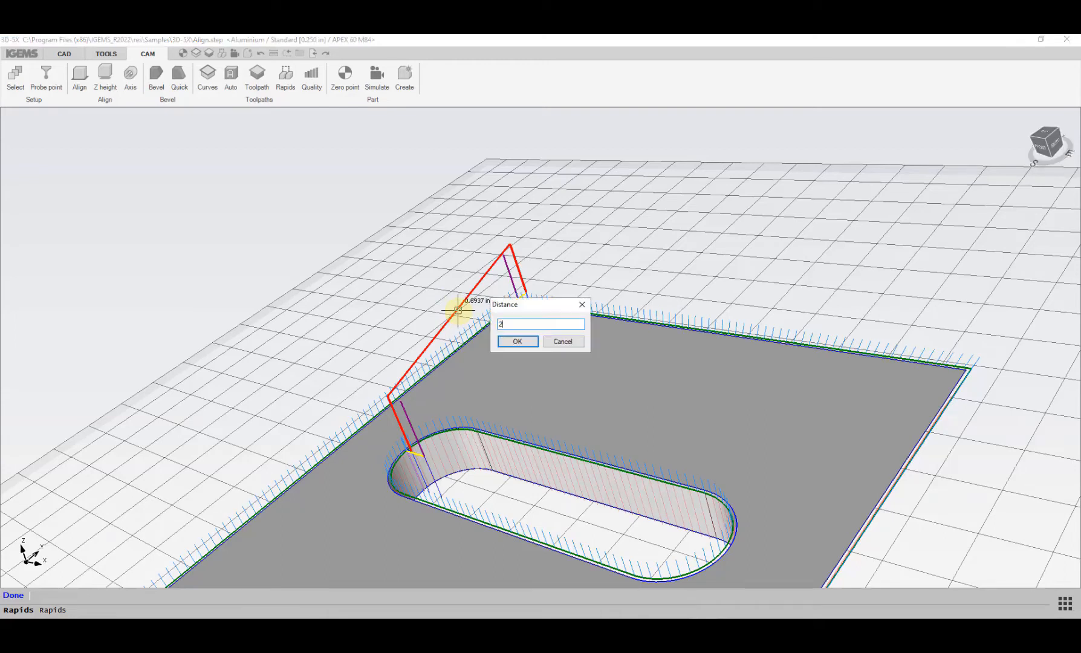
key("Return")
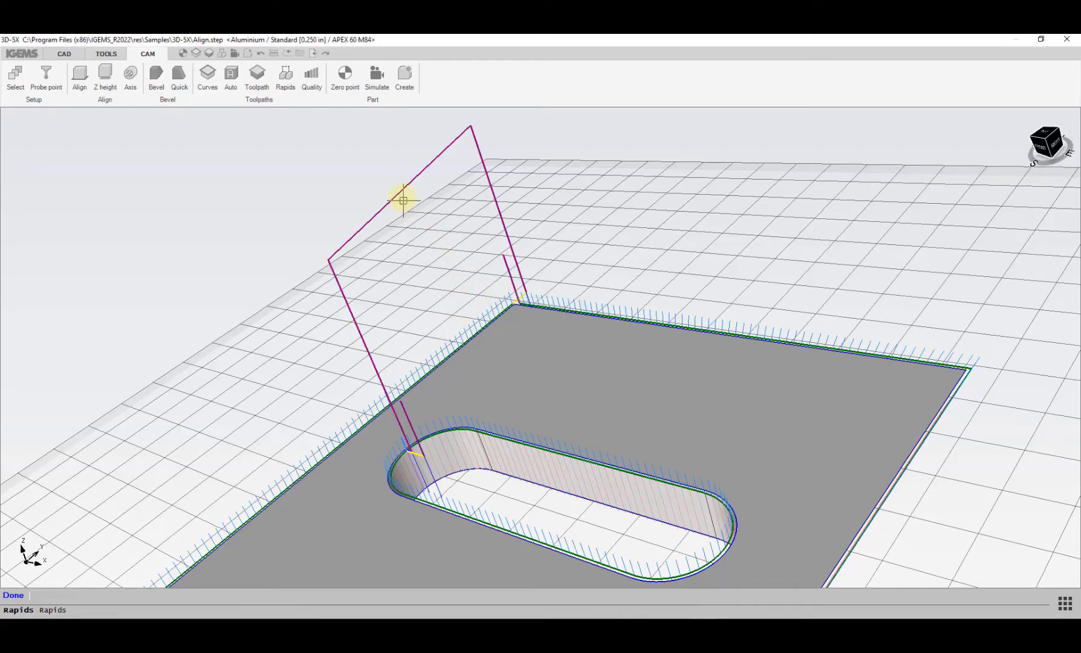
left_click_drag(403, 209, 443, 306)
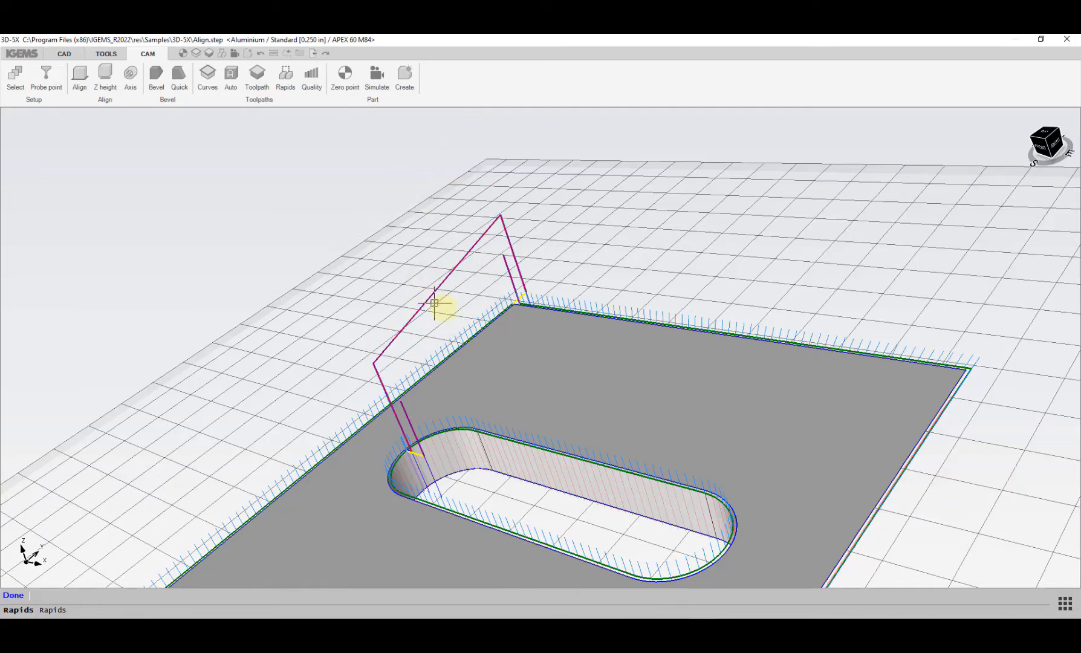
scroll(494, 319, "down", 1)
right_click(419, 343)
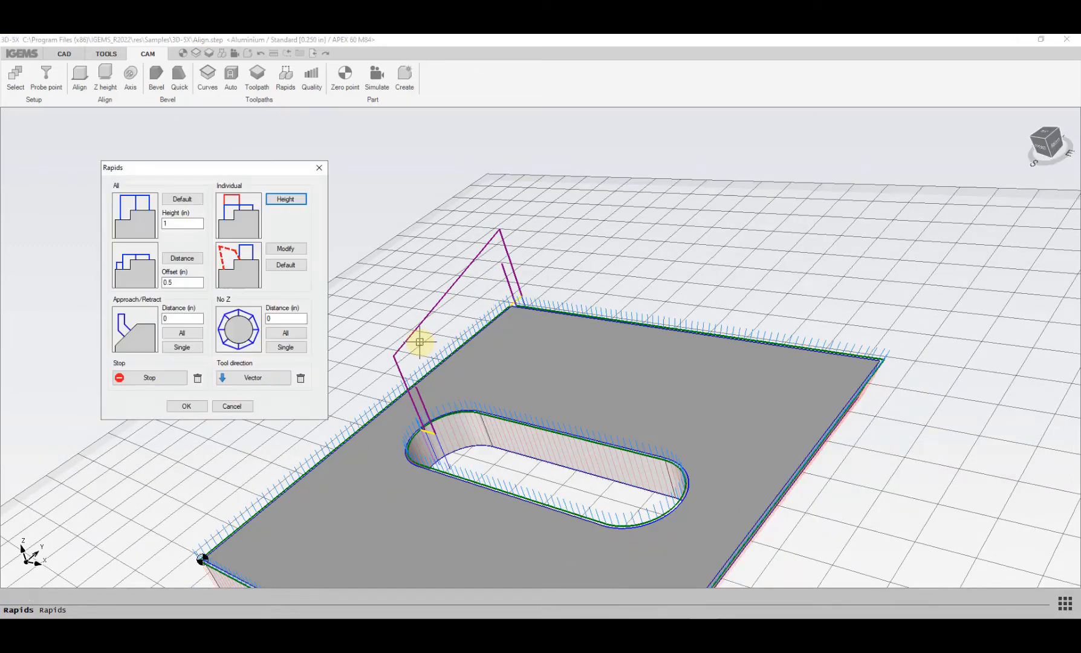
- Reset all rapids to the default 1 in height and reapply the 0.5 in distance offset
left_click(185, 200)
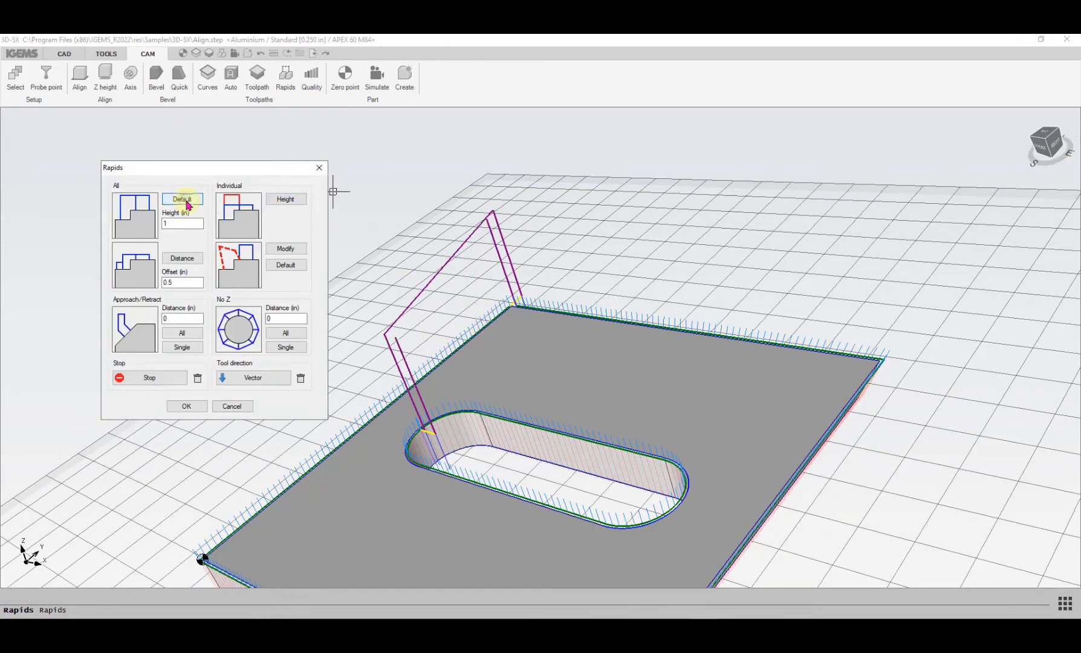
left_click(182, 260)
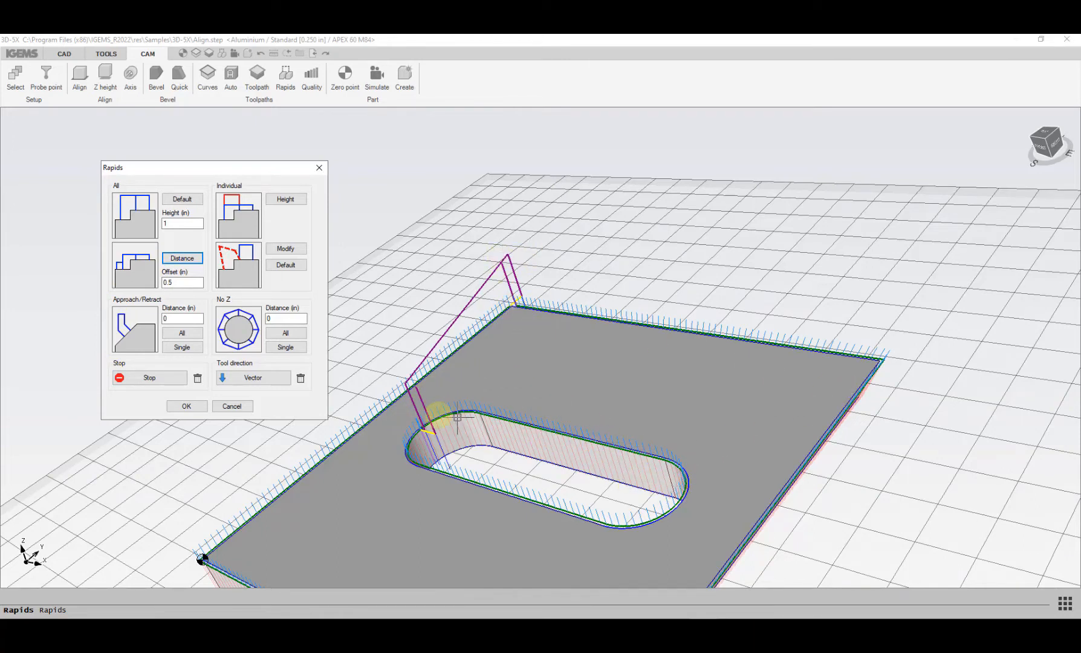
- Try a non-conditional STOP at the rapid's corner point above the plate's northwest corner, and delete it
left_click(149, 379)
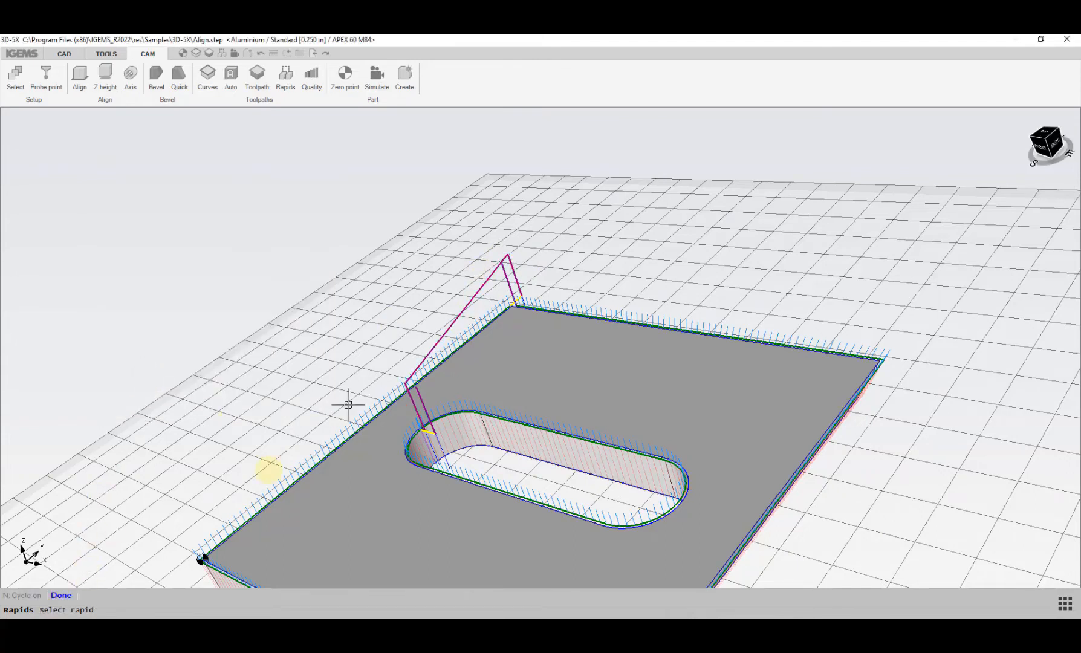
left_click(469, 307)
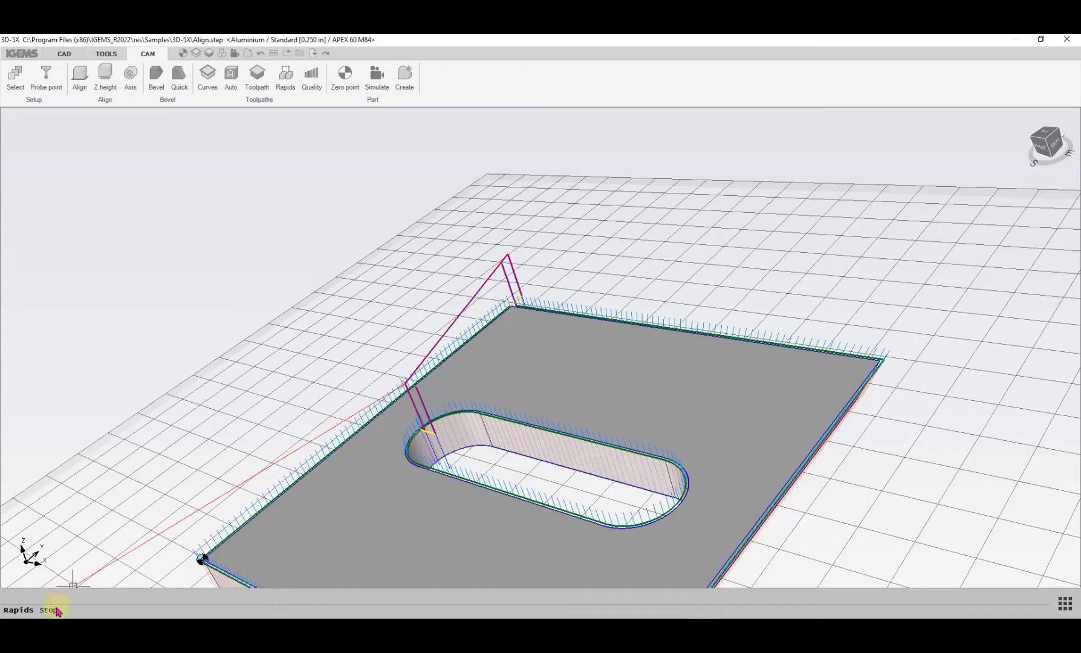
left_click(60, 596)
scroll(434, 325, "up", 4)
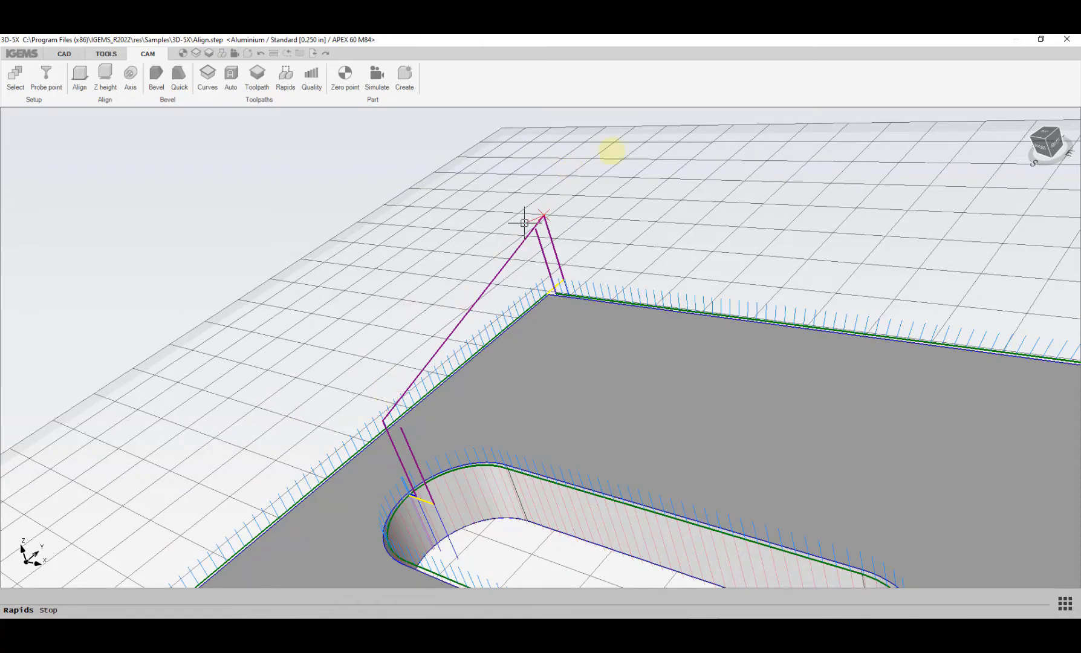
scroll(441, 439, "down", 3)
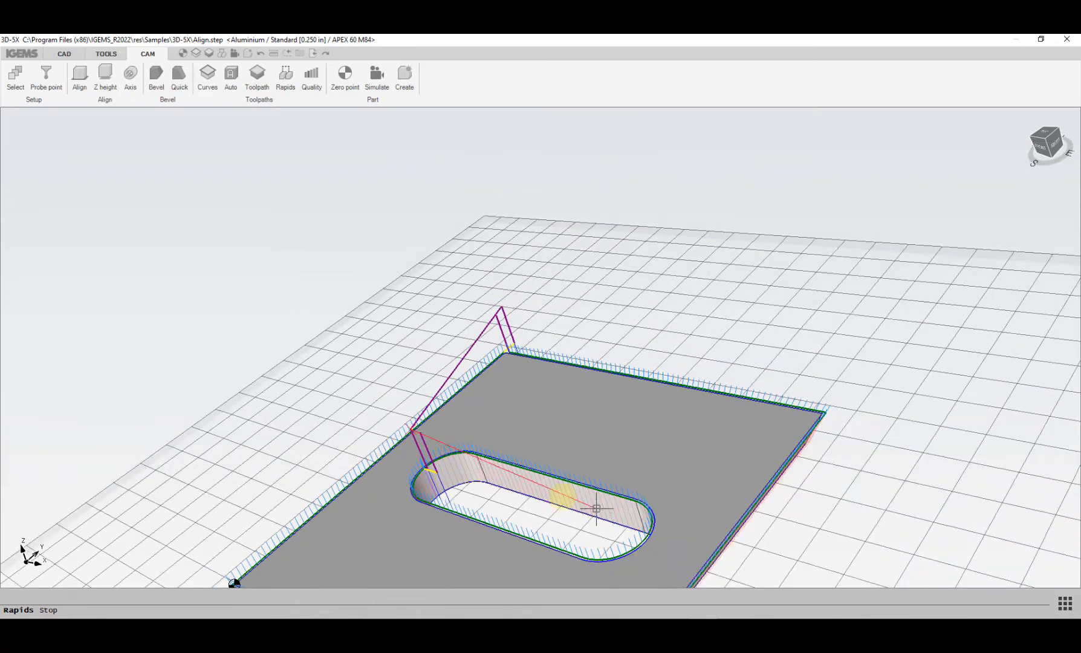
scroll(509, 286, "up", 3)
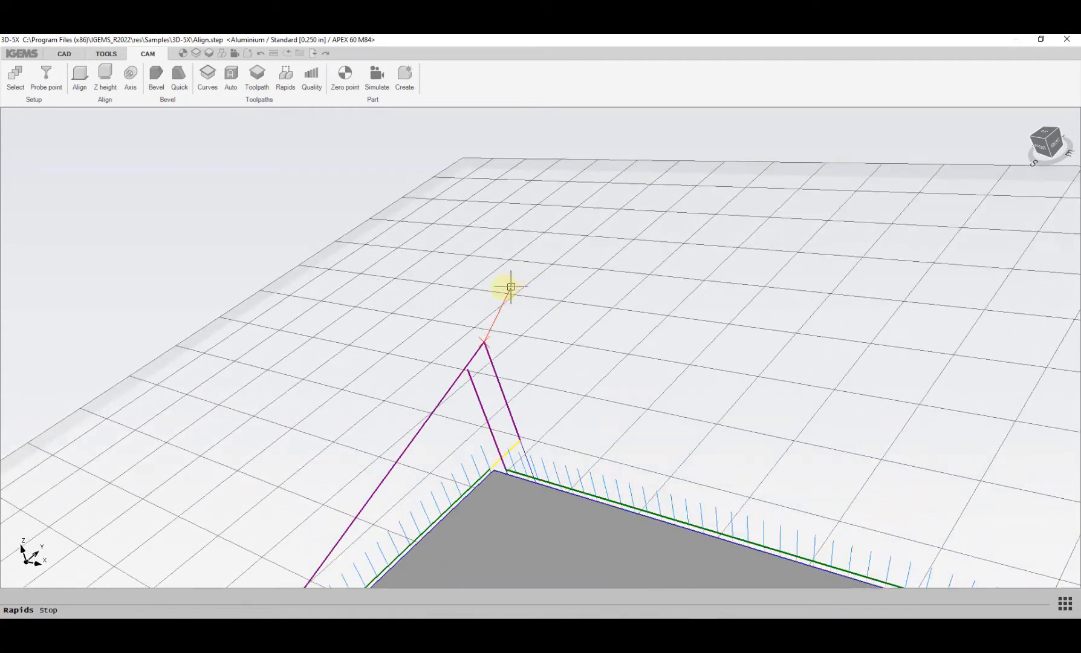
scroll(508, 281, "down", 2)
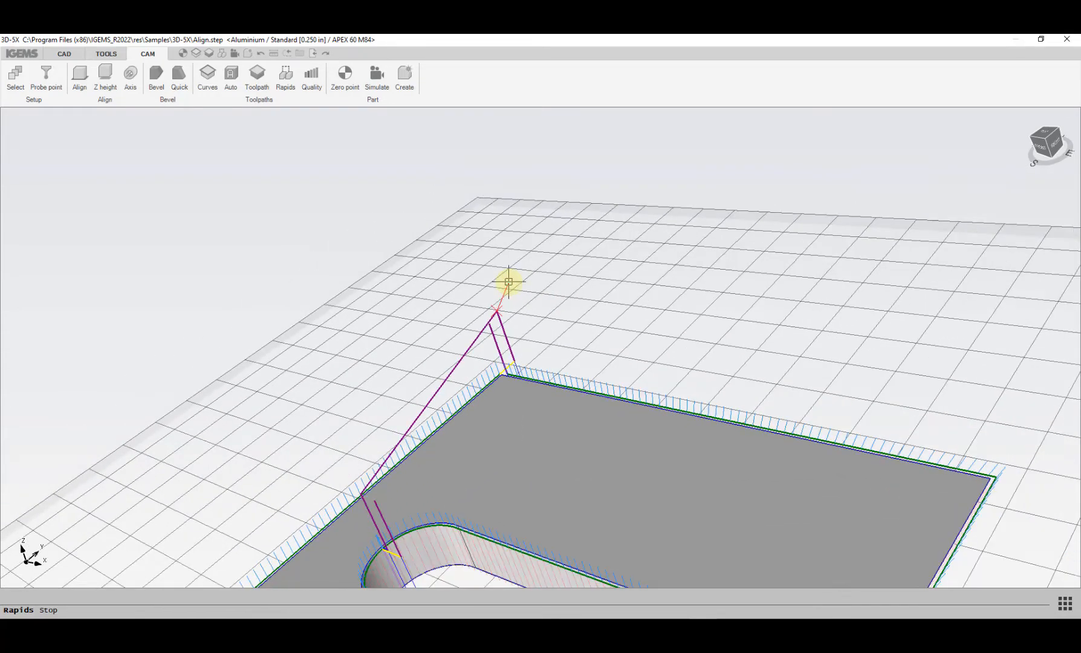
left_click(493, 313)
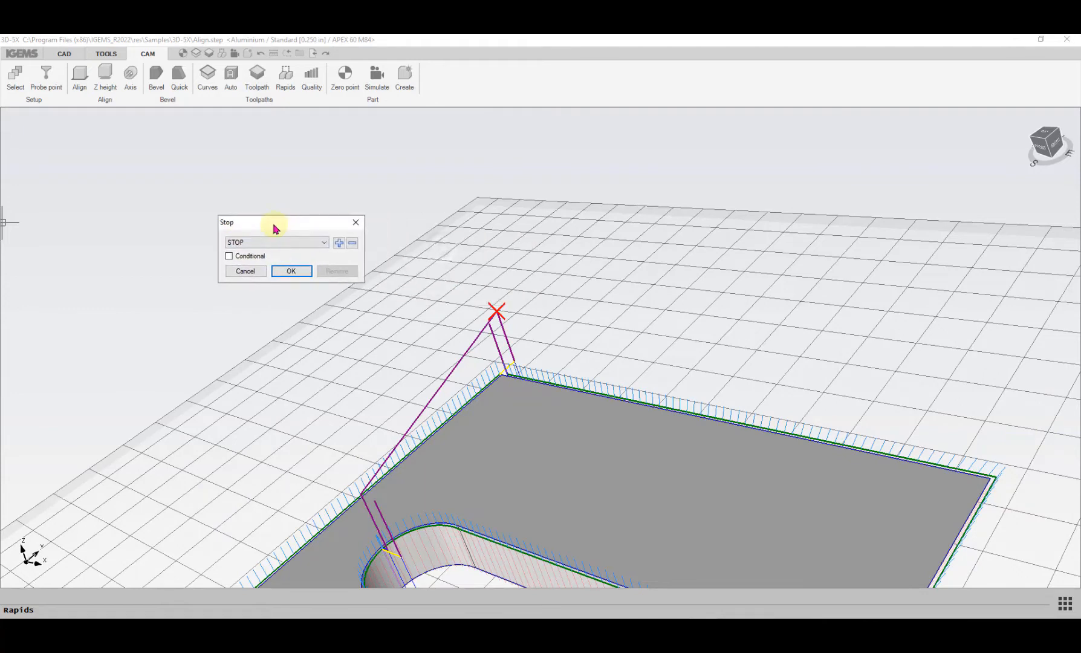
left_click(229, 257)
left_click(230, 257)
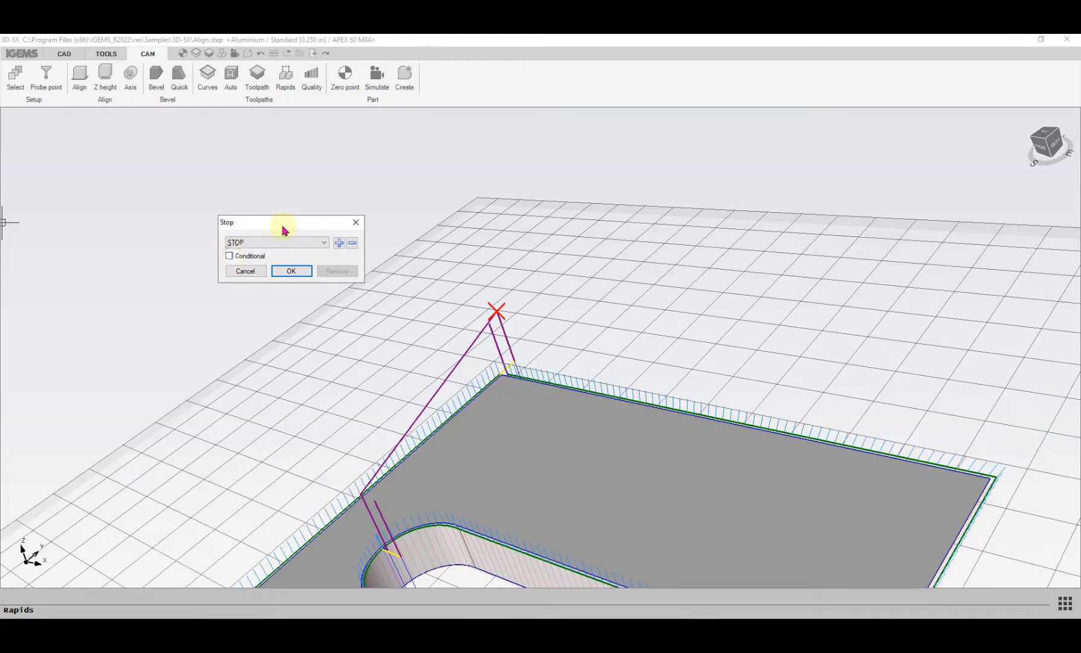
left_click(289, 272)
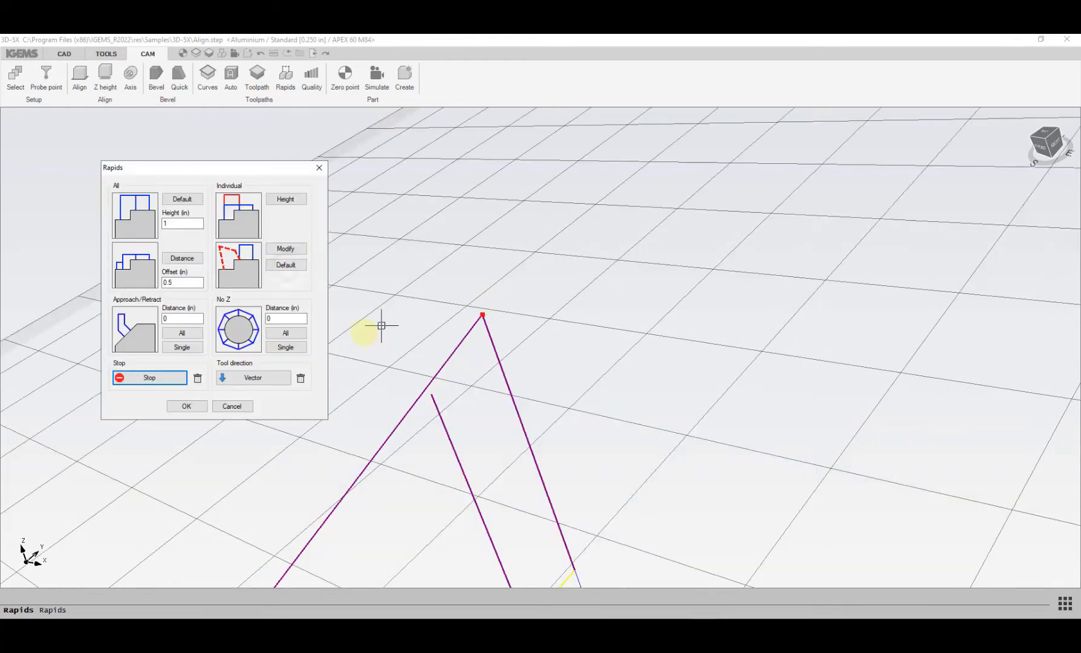
left_click(198, 380)
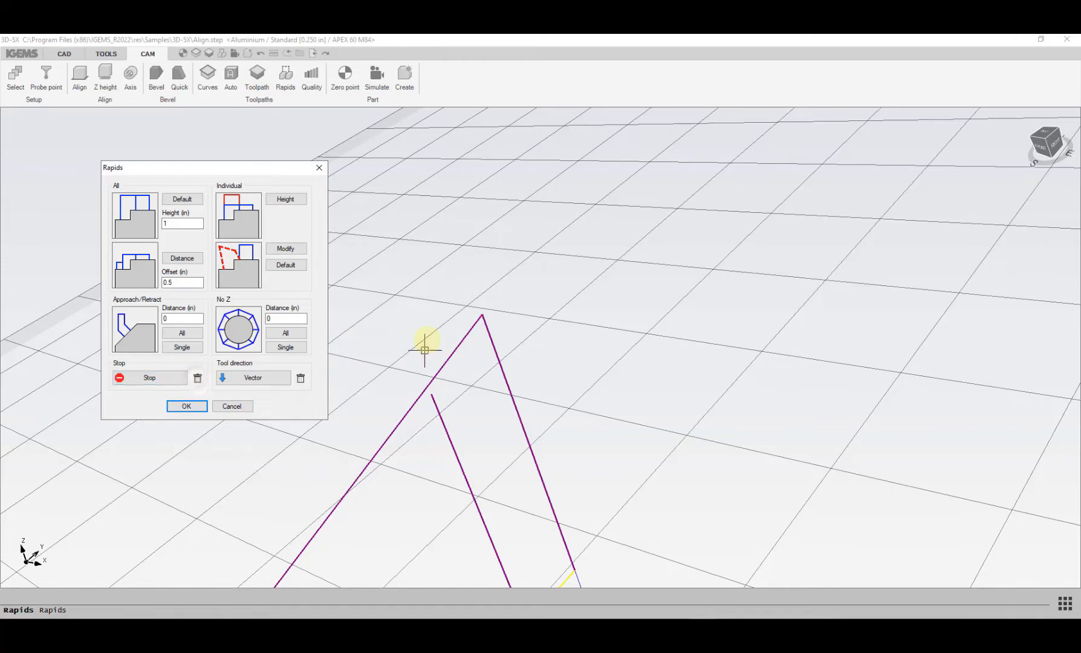
- Add a STOP to the rapid's corner point above the plate's northwest corner and accept the rapid settings
scroll(490, 329, "down", 5)
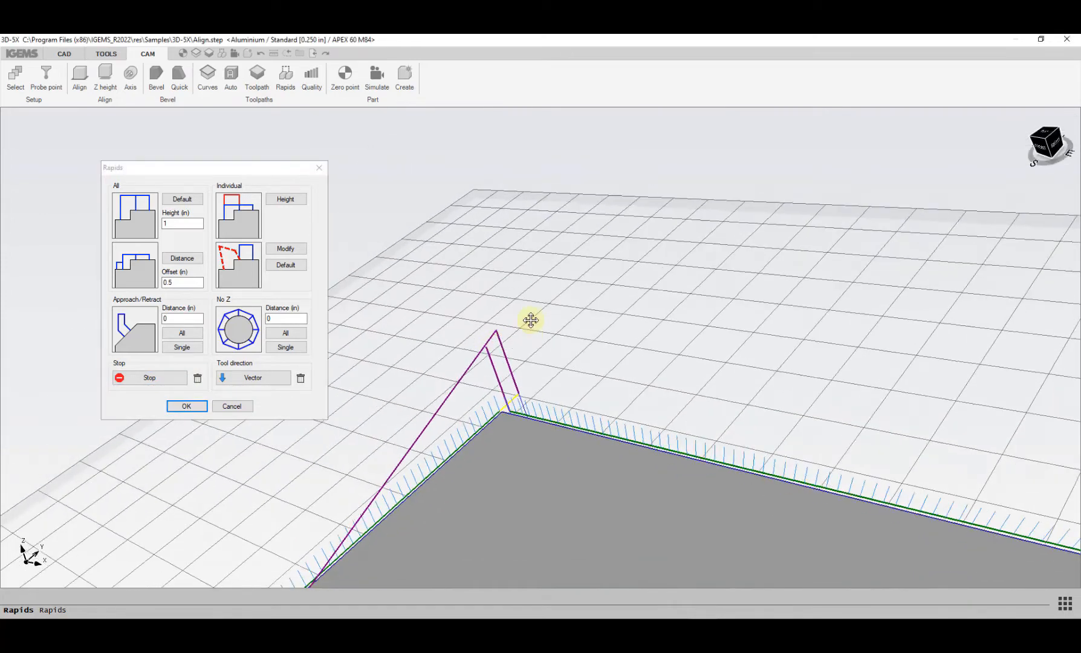
left_click(167, 378)
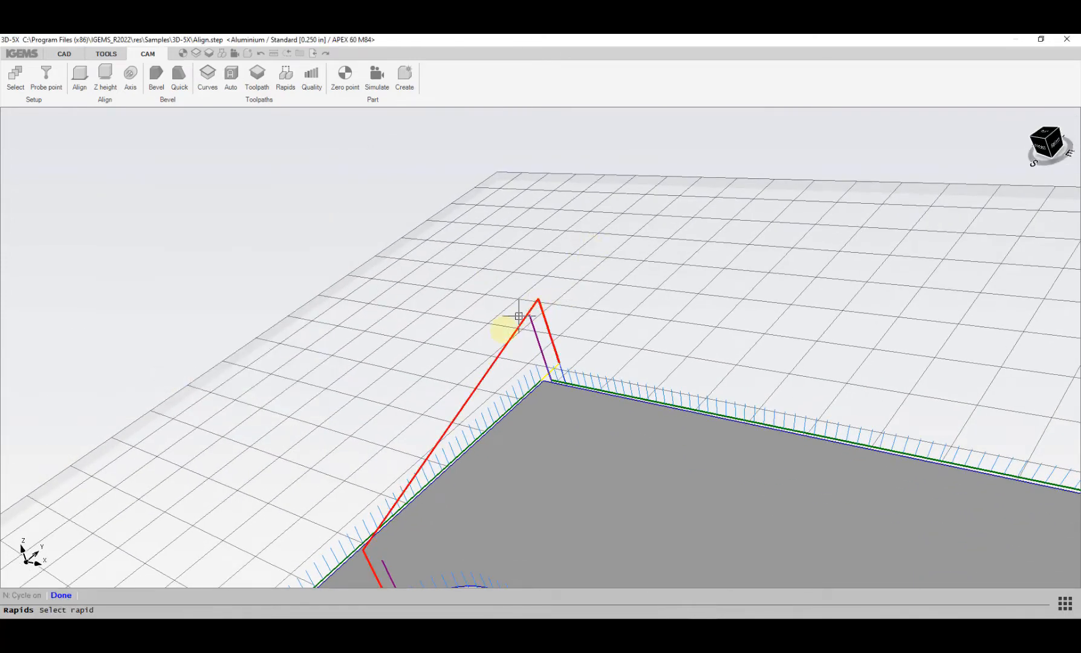
left_click(561, 230)
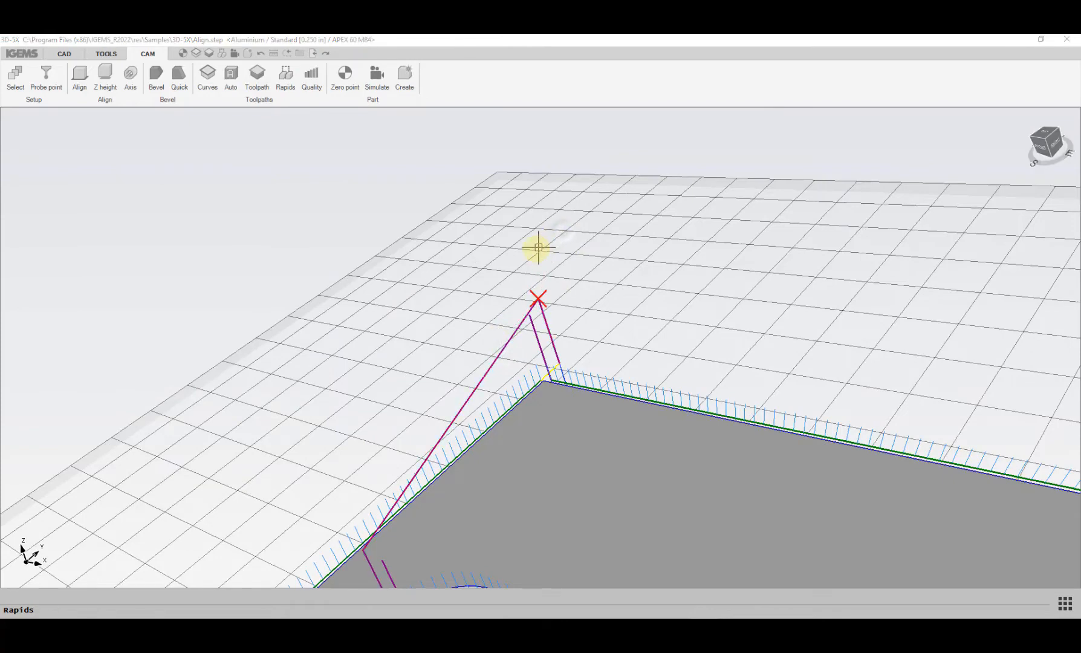
scroll(510, 260, "down", 2)
left_click_drag(79, 120, 417, 179)
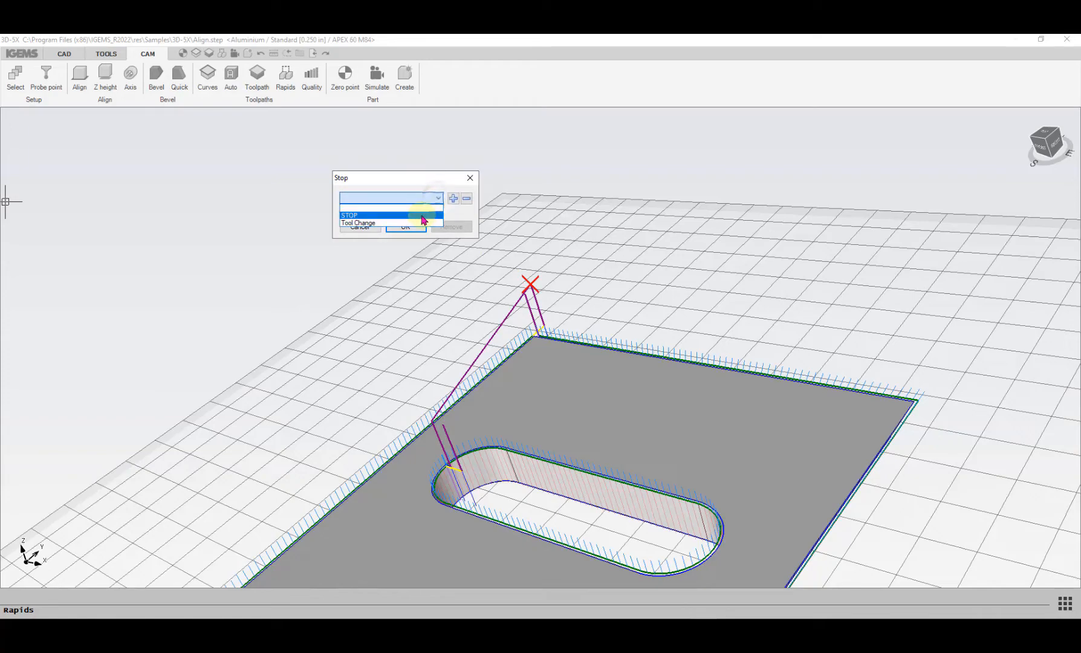
left_click(425, 215)
left_click(405, 225)
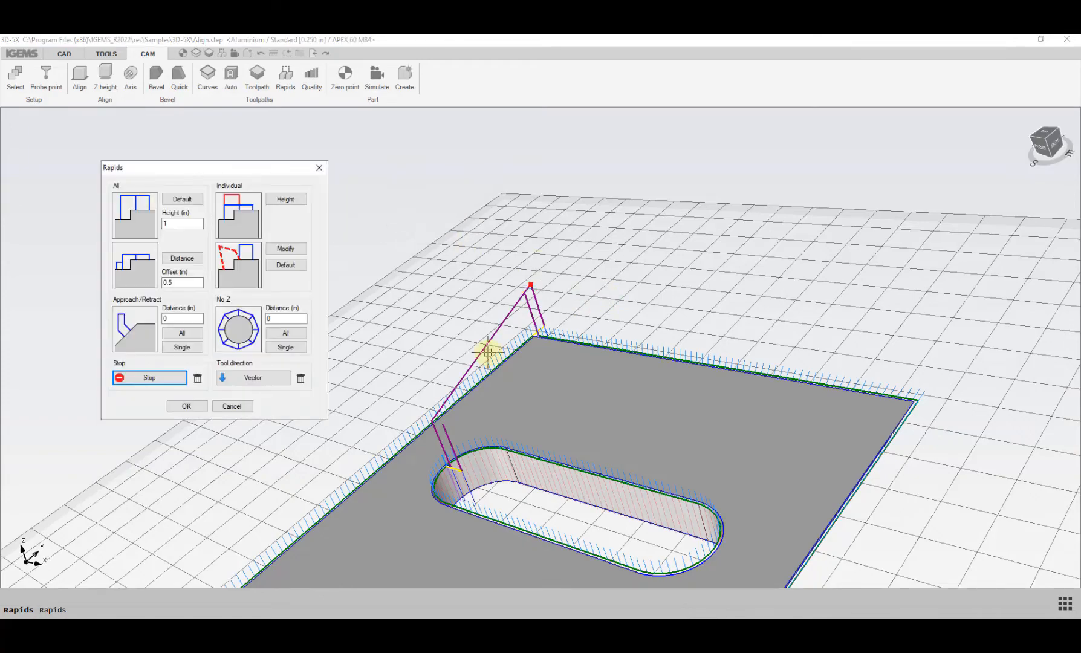
scroll(489, 353, "down", 3)
middle_click_drag(488, 354, 481, 289)
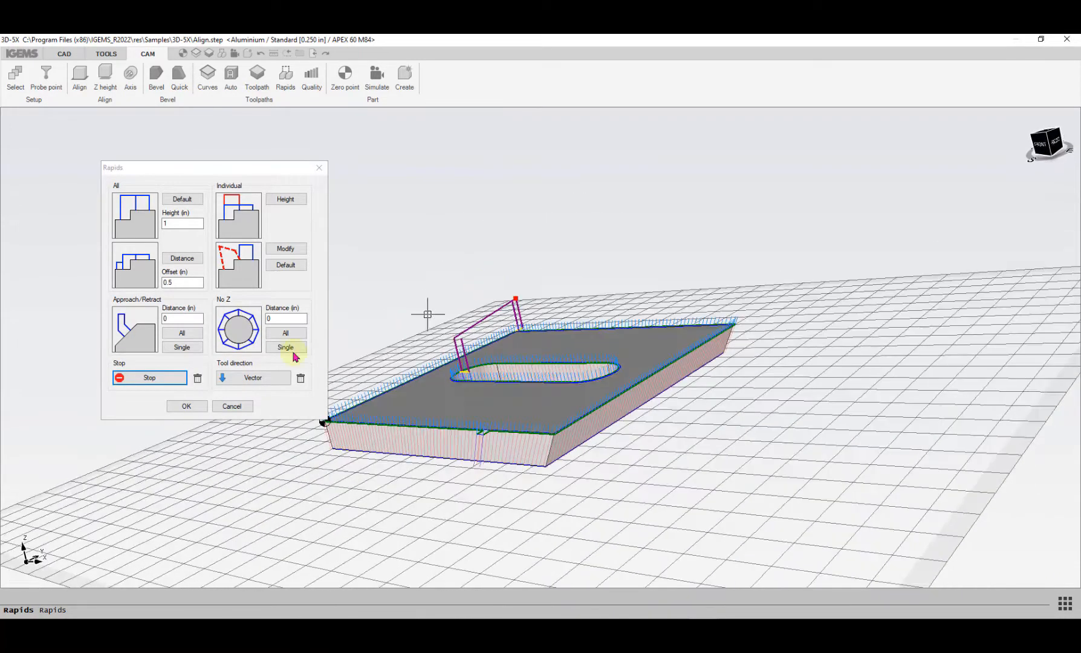
left_click(186, 407)
- Create the part from its file name, Align, with quantity 1 and the Curves export method
scroll(513, 350, "up", 2)
middle_click_drag(514, 351, 528, 369)
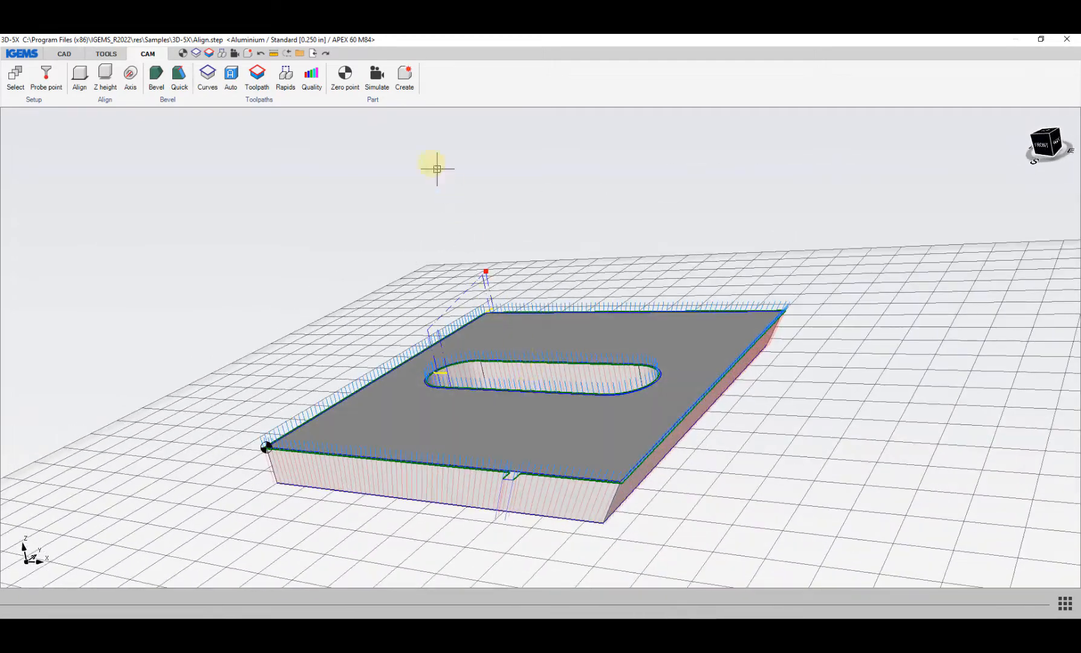
left_click(405, 74)
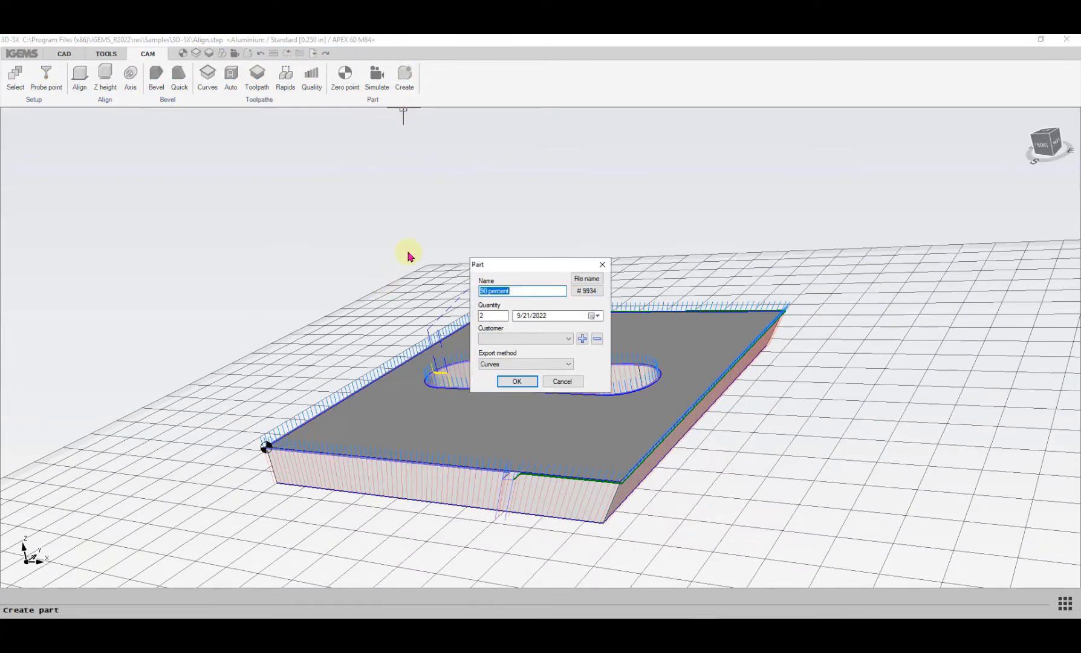
left_click(584, 278)
left_click_drag(514, 292, 447, 292)
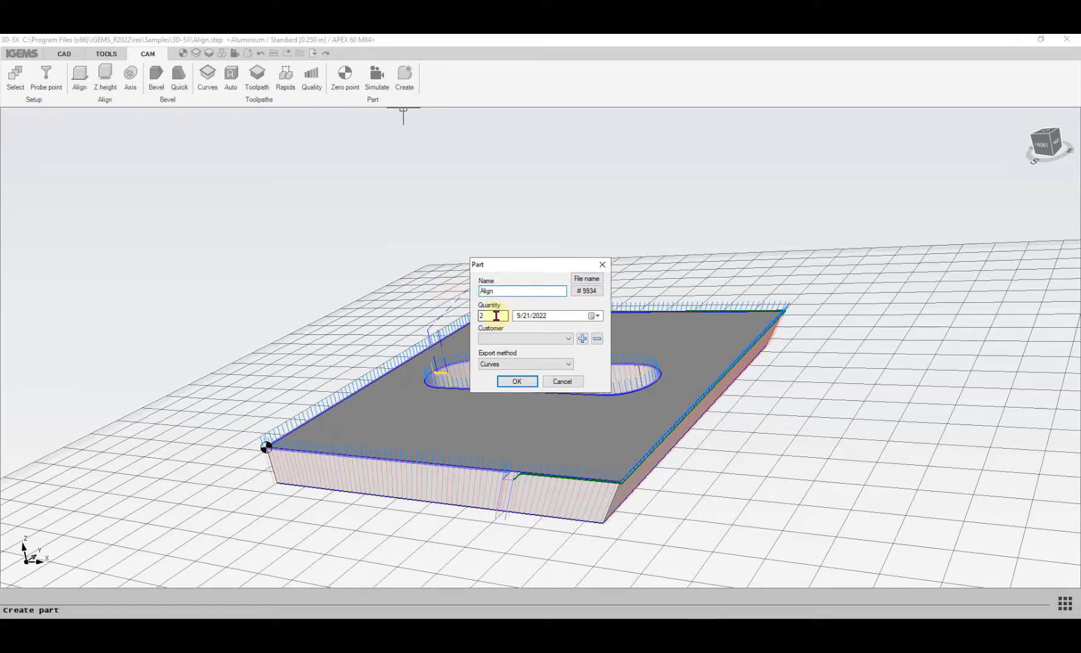
double_click(492, 315)
type("1")
left_click(515, 381)
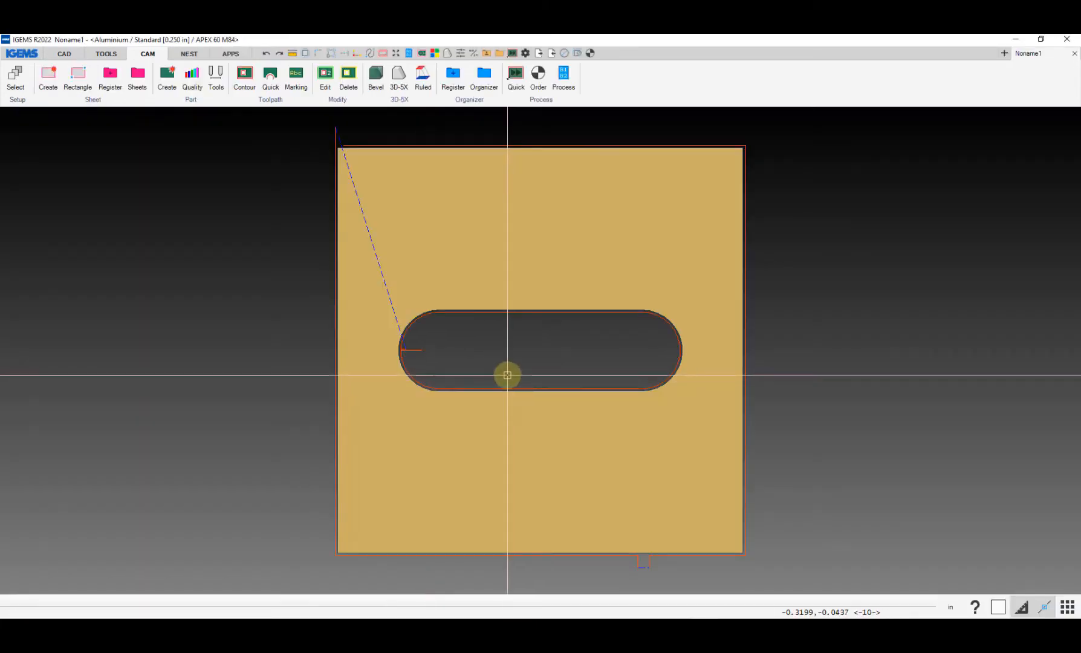
- Open the cut order settings for the Align part in the drawing
scroll(507, 374, "down", 1)
middle_click_drag(507, 375, 381, 375)
scroll(414, 382, "down", 1)
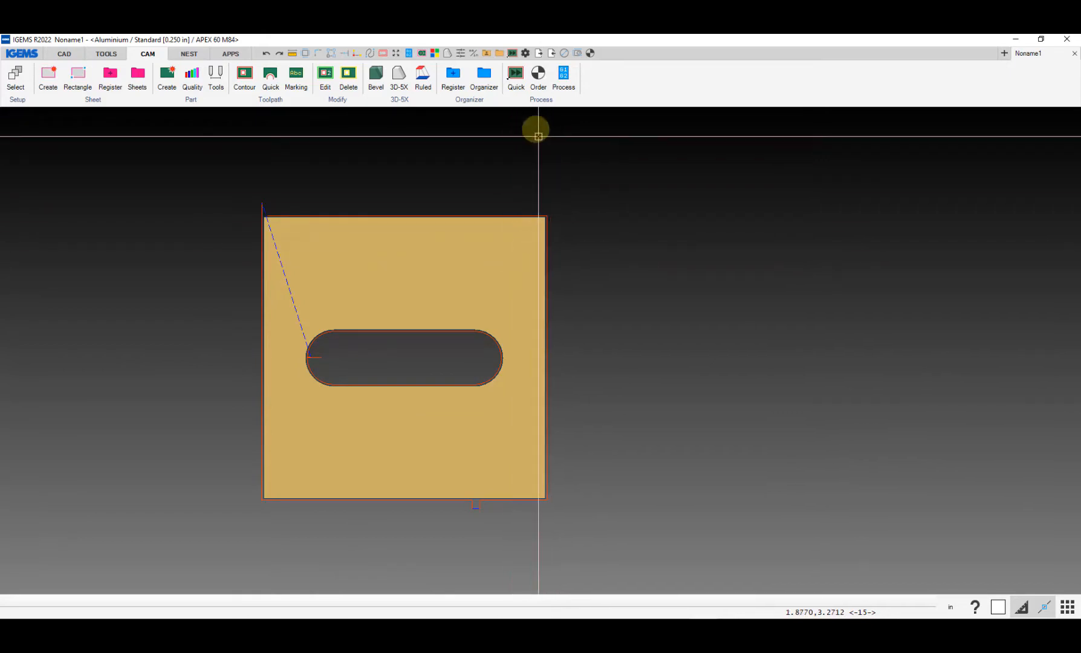
left_click(538, 75)
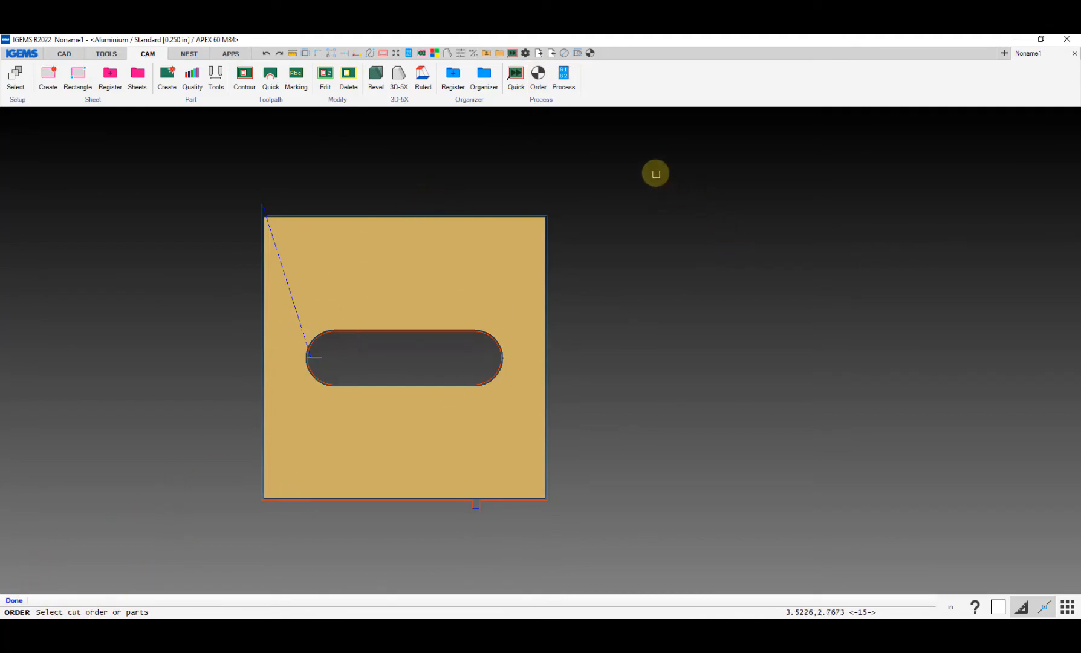
left_click(453, 316)
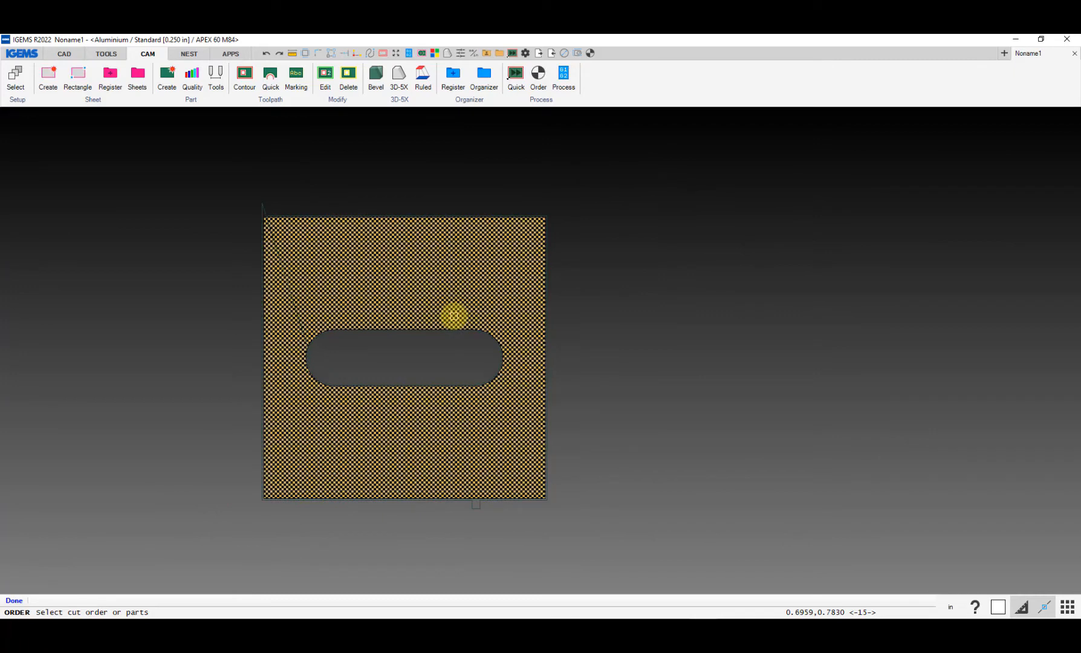
right_click(454, 316)
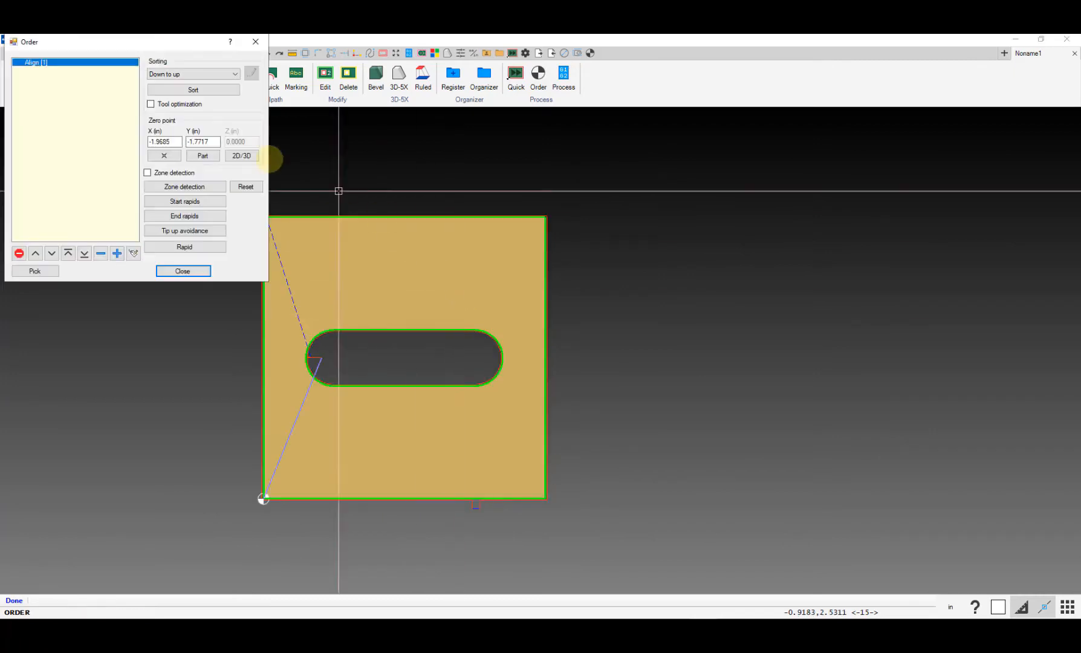
- Turn on the 3D zero point for the Align part with Z at 0.3937 in and close the cut order settings
left_click(202, 160)
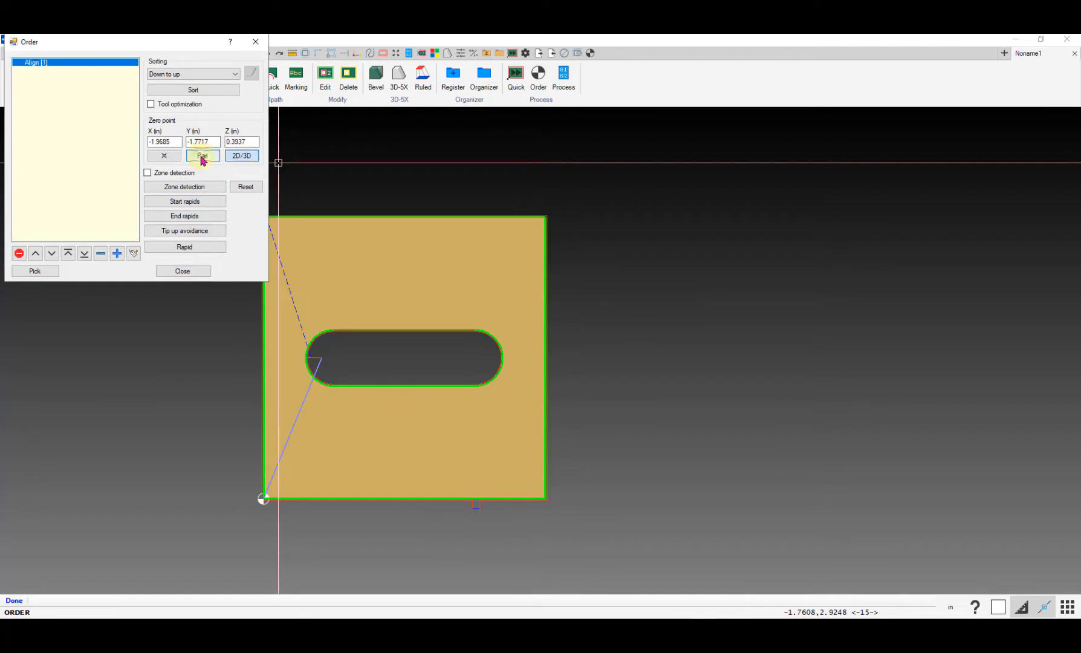
left_click_drag(249, 142, 220, 146)
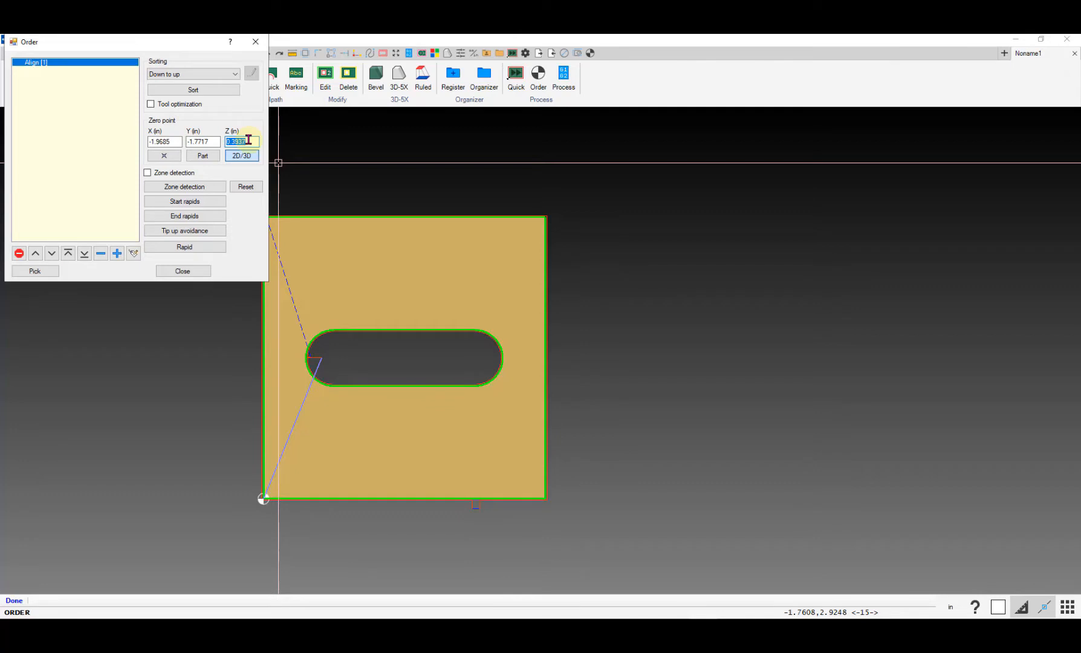
left_click_drag(247, 140, 222, 140)
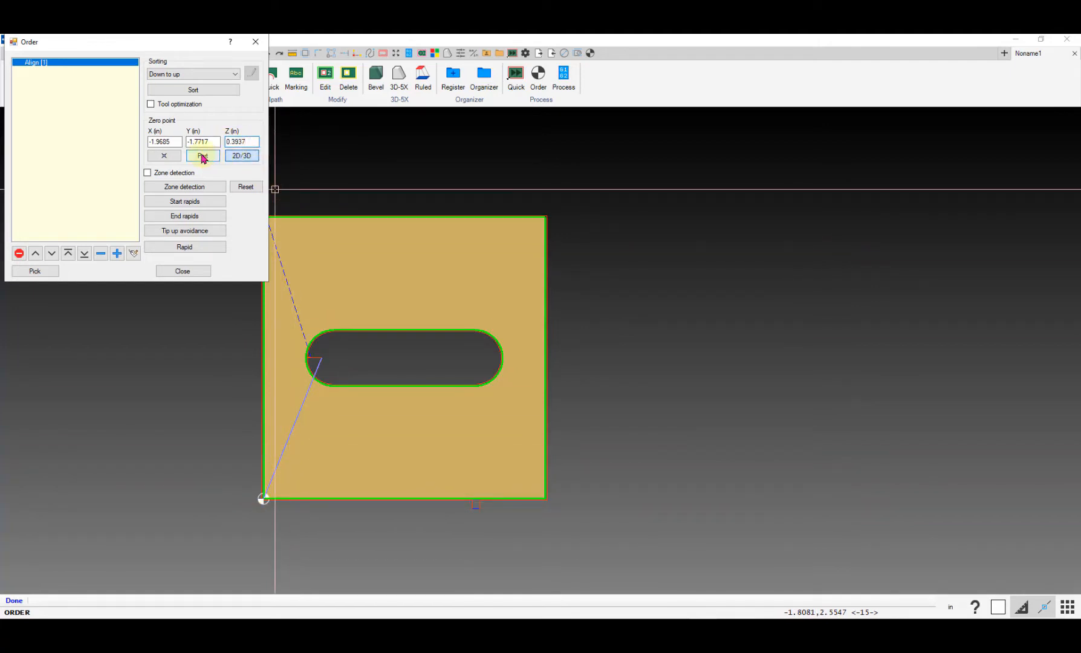
left_click_drag(254, 142, 216, 147)
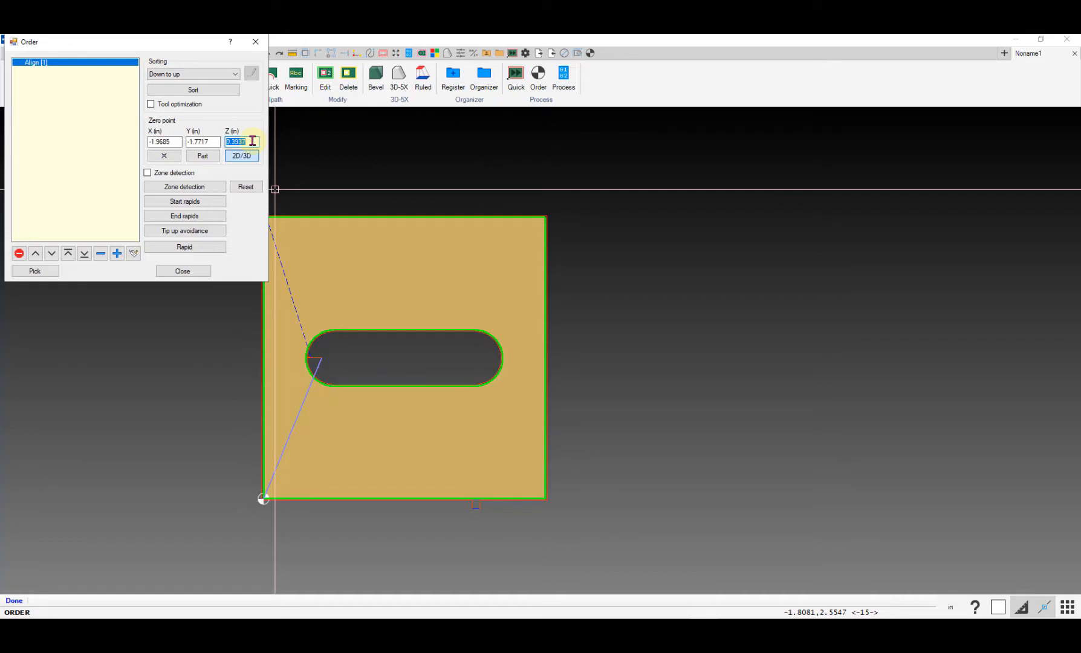
left_click(189, 273)
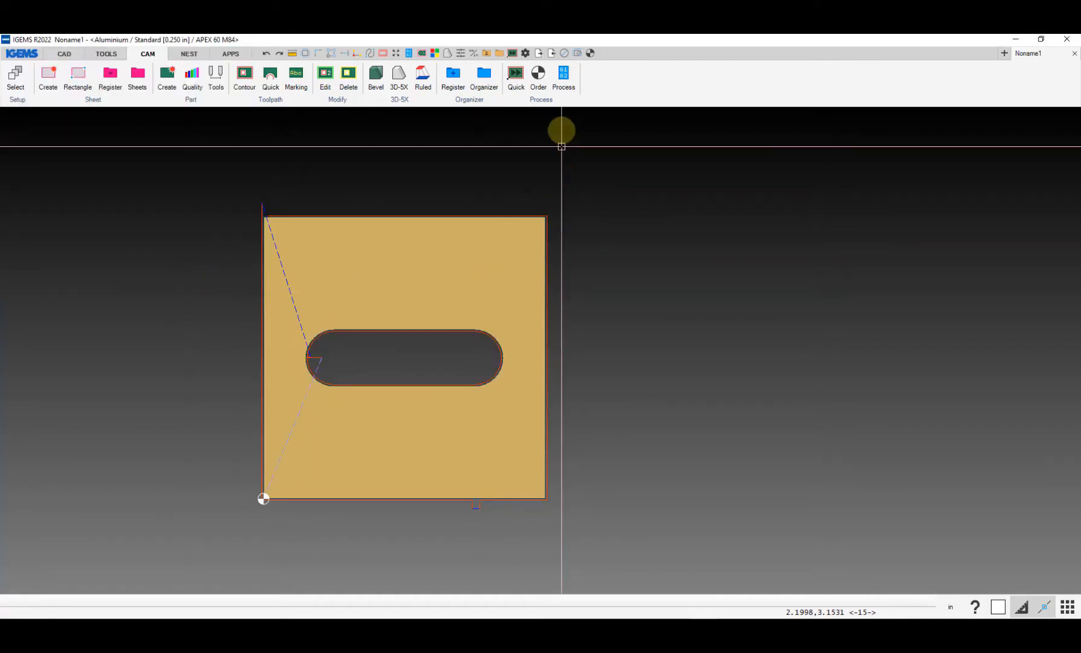
- Start the 3D simulation of the processed job and accept the APEX 60 M84 options, keeping the Z-axis lift between cuttings and parts
left_click(563, 77)
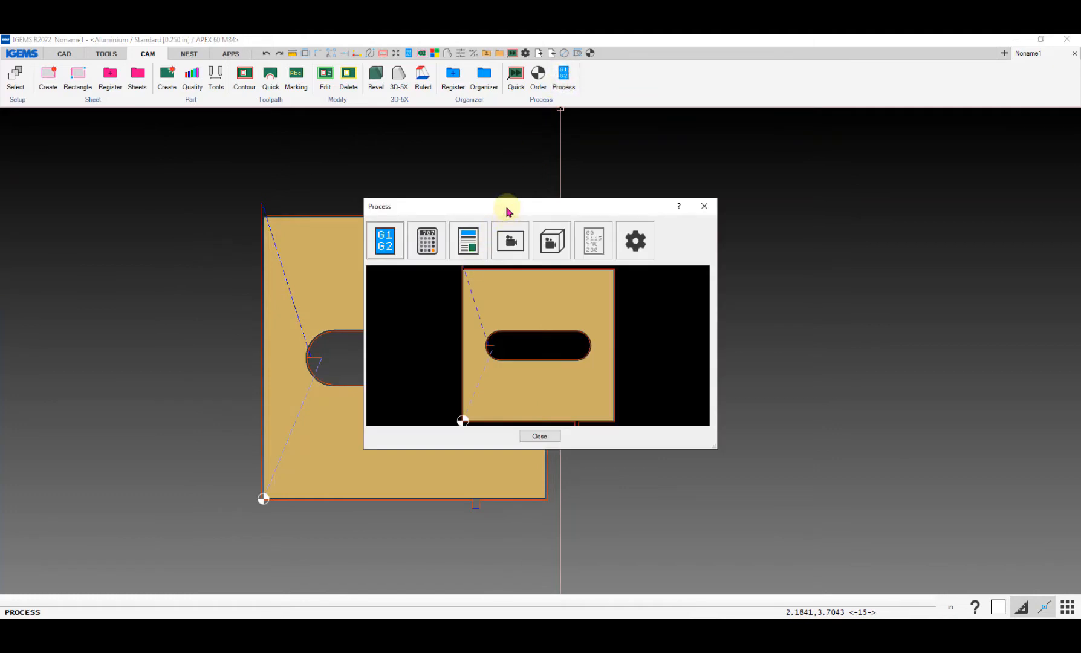
left_click_drag(504, 207, 411, 199)
left_click(458, 236)
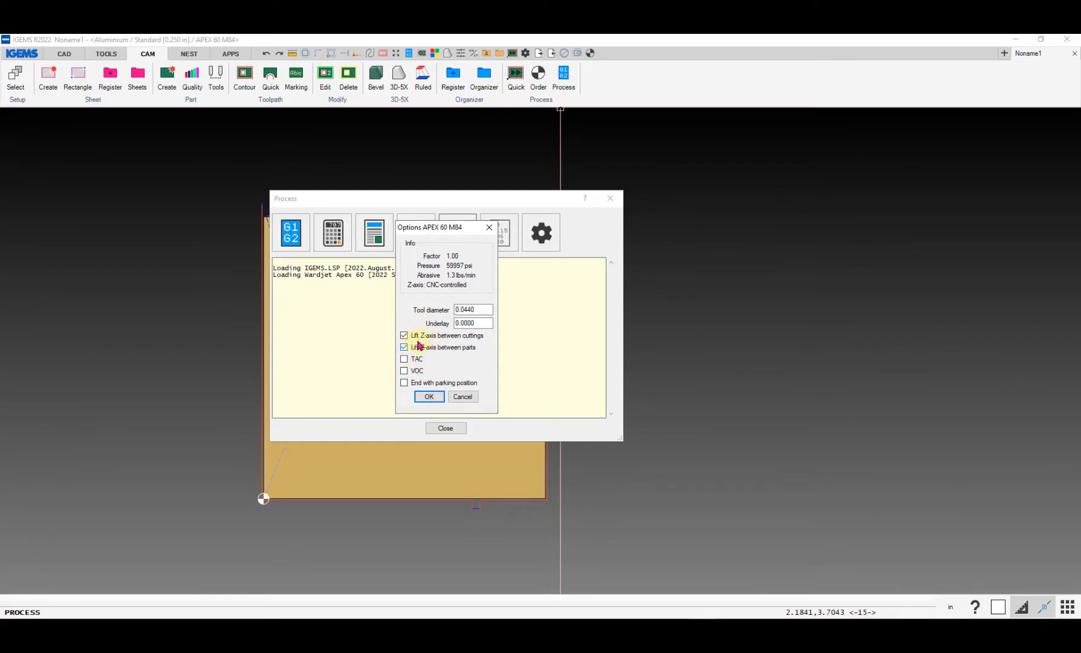
left_click(426, 397)
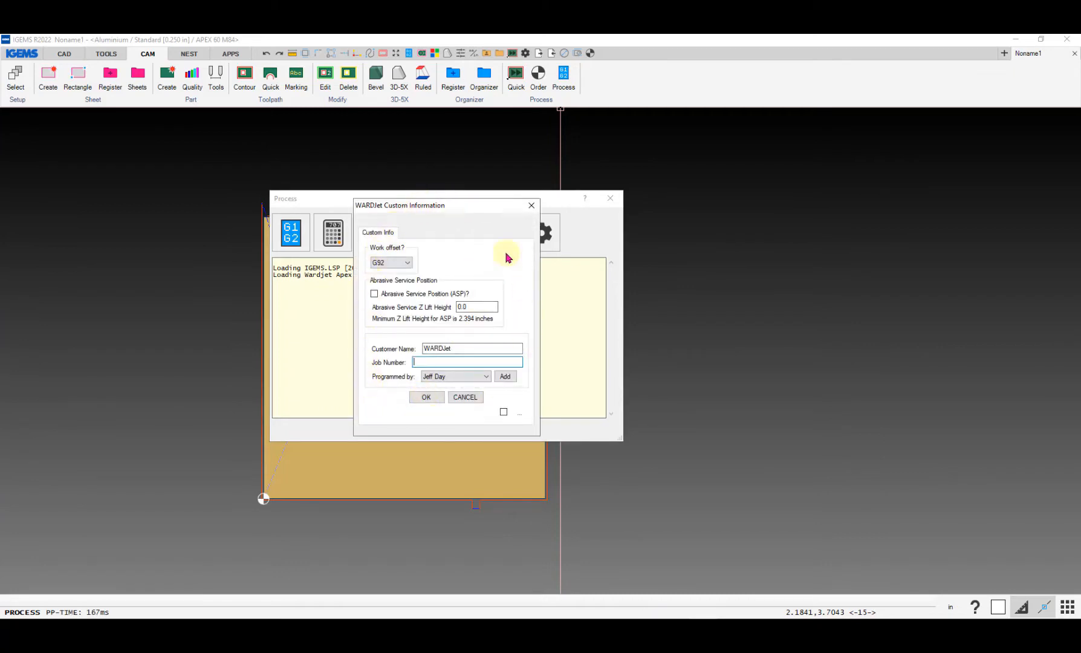
- Check the work offset choices, keep G92, and accept the WARDJet custom information and the axis range summary
left_click(408, 264)
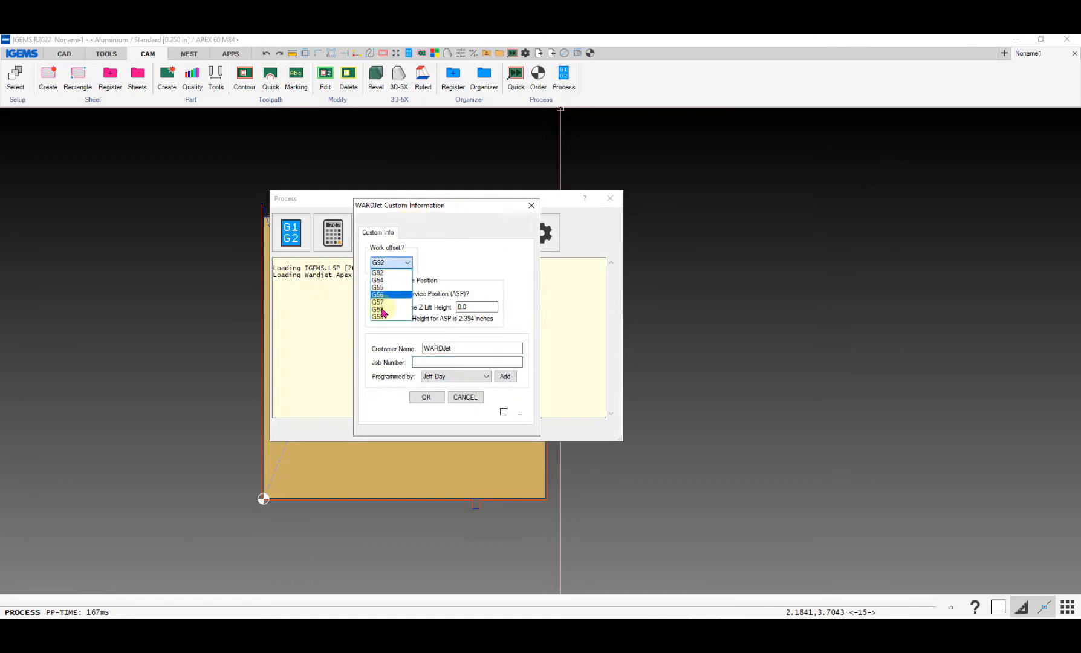
left_click(406, 267)
left_click(427, 360)
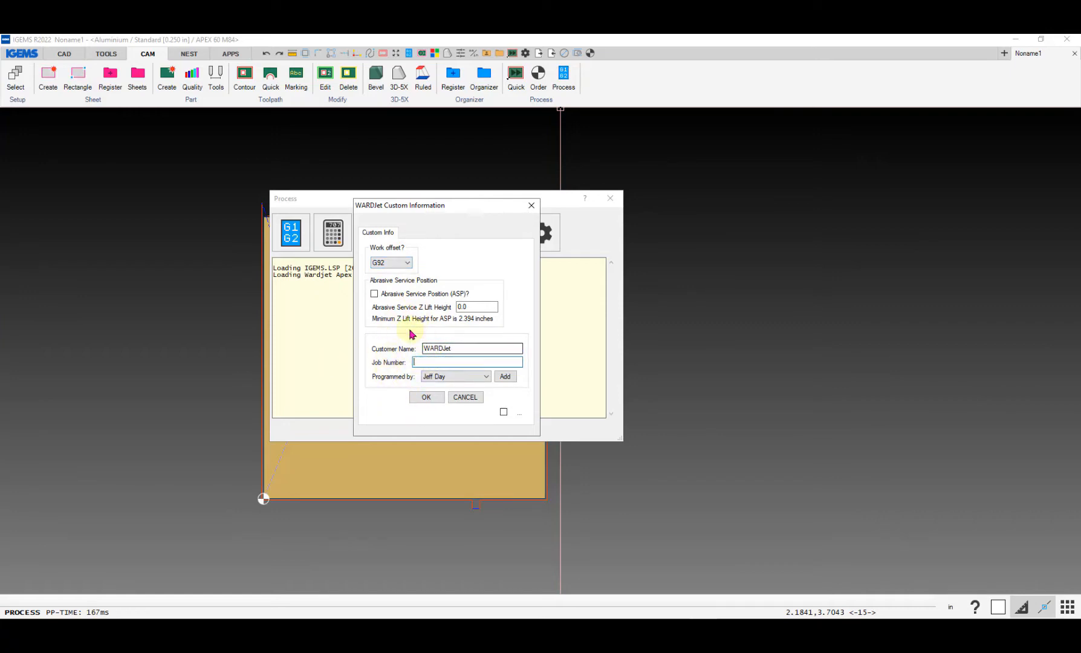
left_click(427, 398)
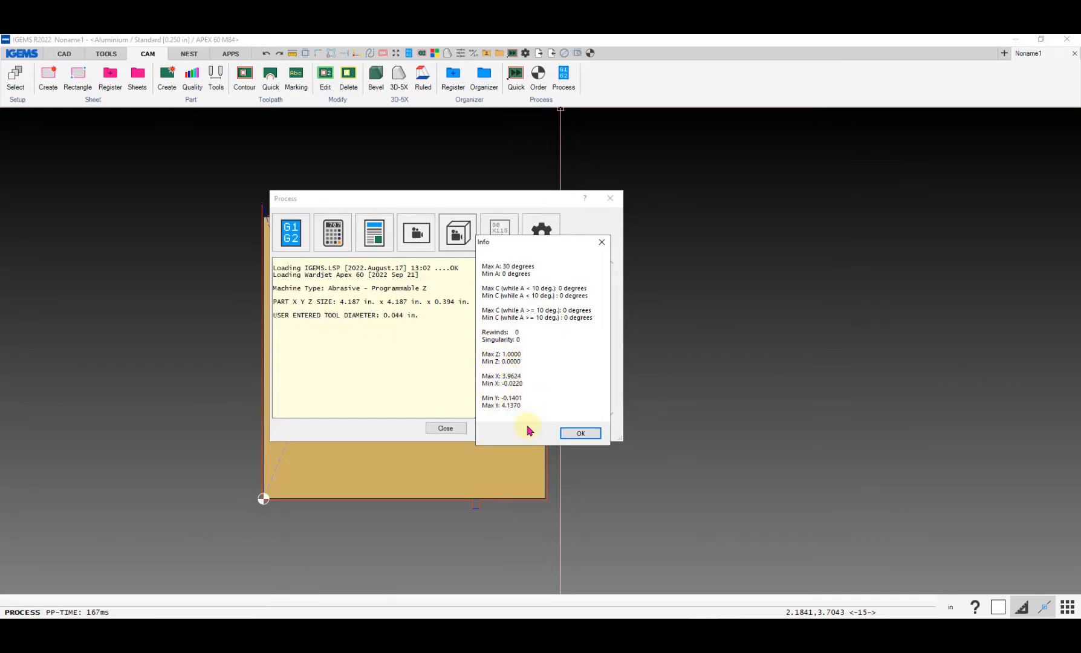
left_click(571, 433)
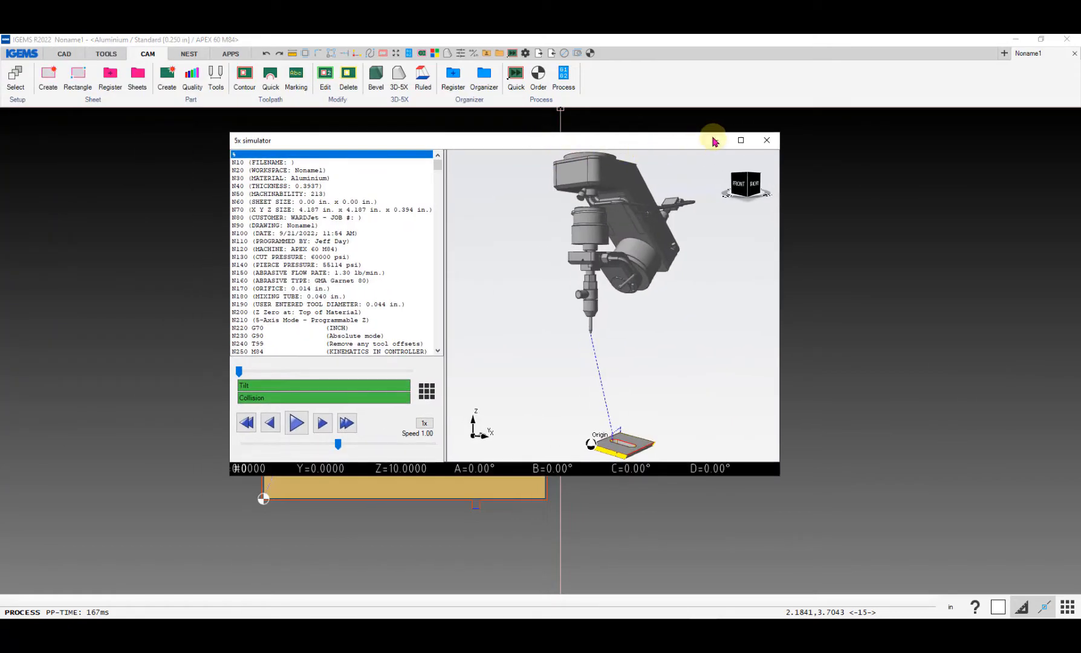
- Run the 5x simulation full screen with the view close to the plate and raise the playback speed to 1.50
left_click(741, 138)
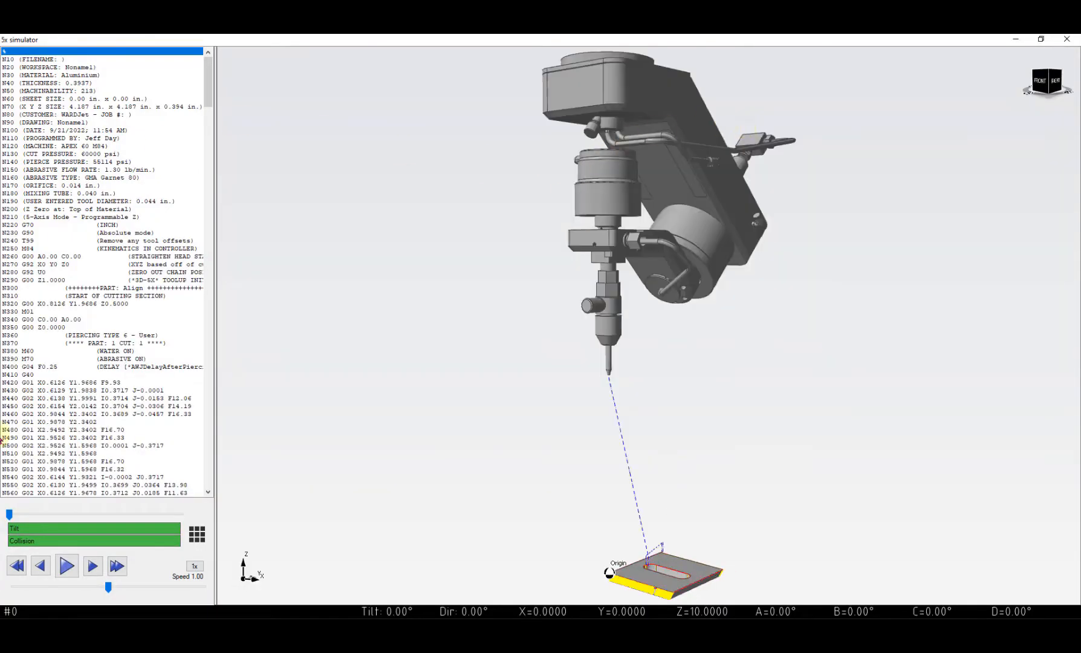
left_click(67, 567)
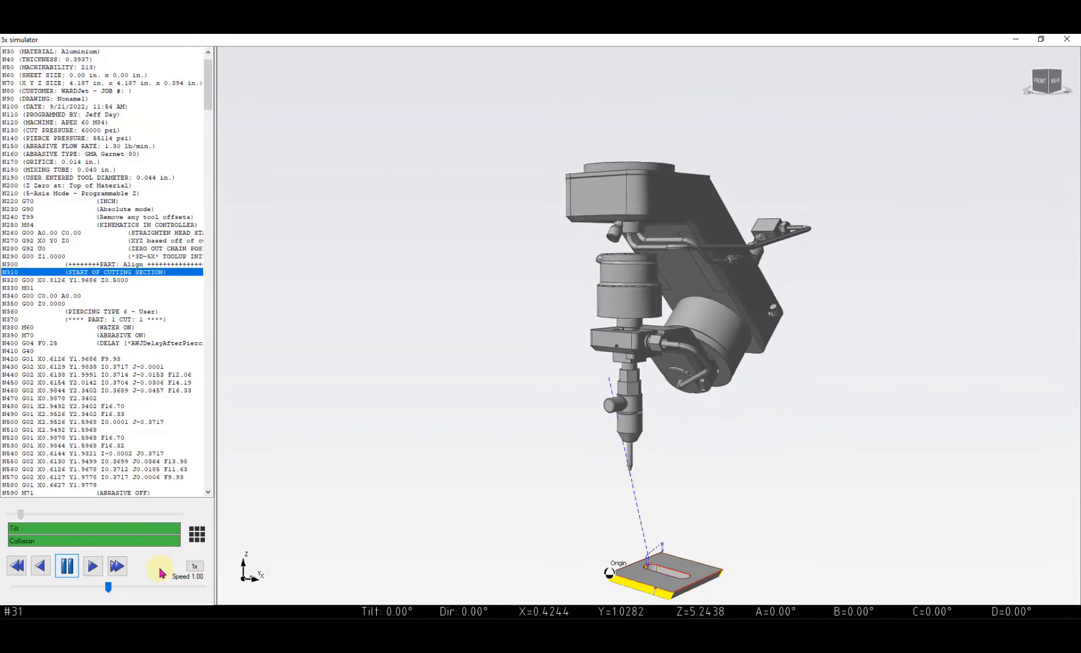
scroll(642, 476, "up", 5)
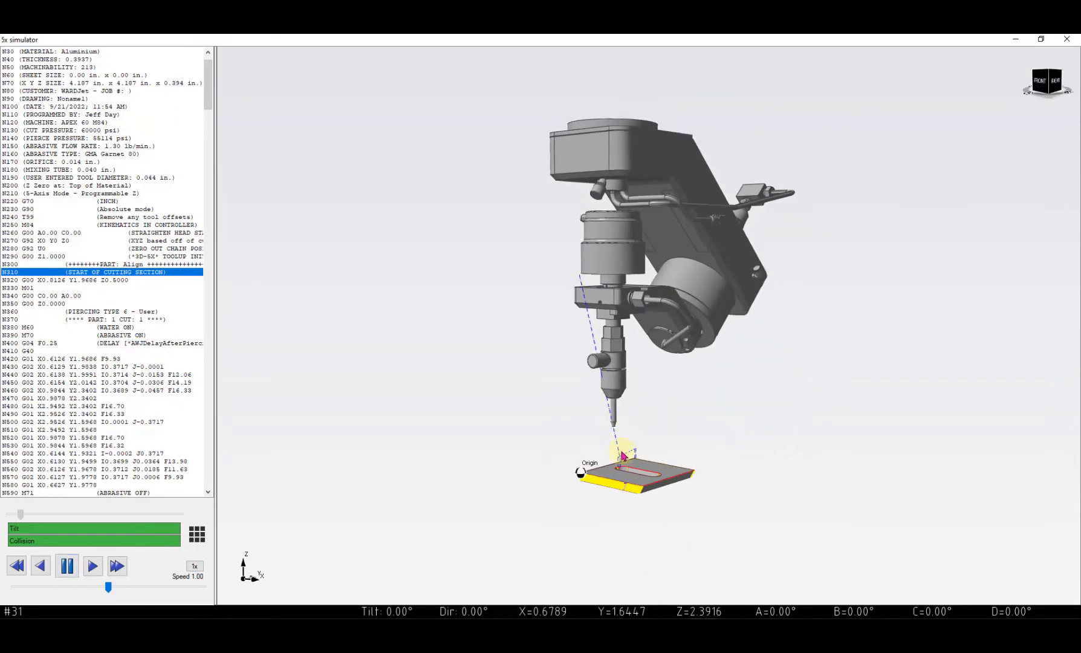
scroll(604, 435, "down", 3)
scroll(589, 399, "down", 2)
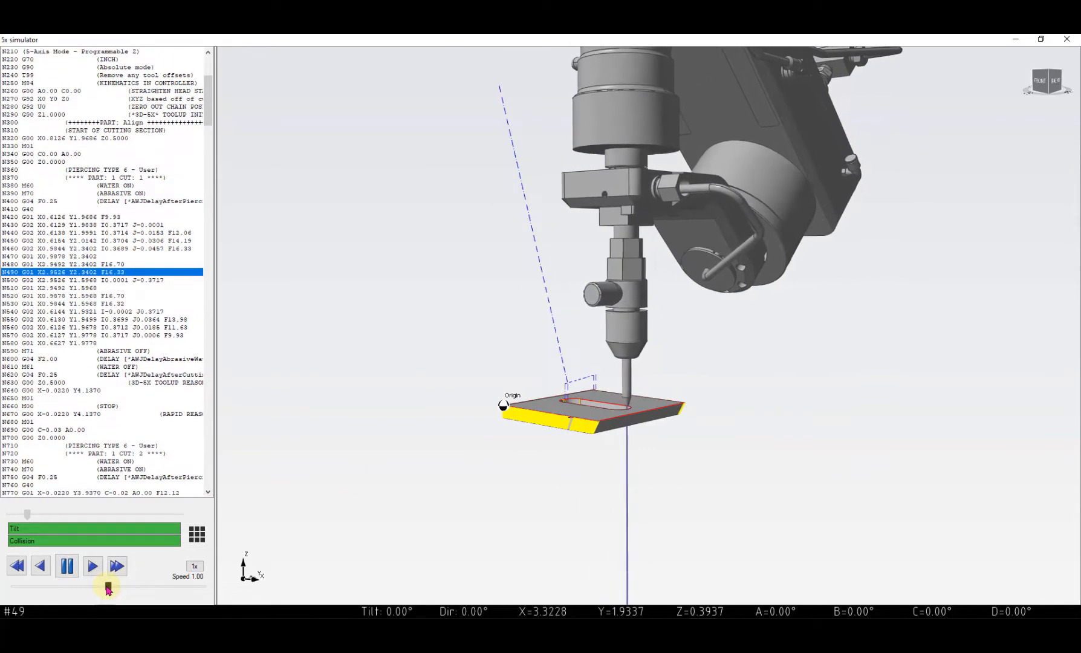
left_click_drag(110, 586, 122, 586)
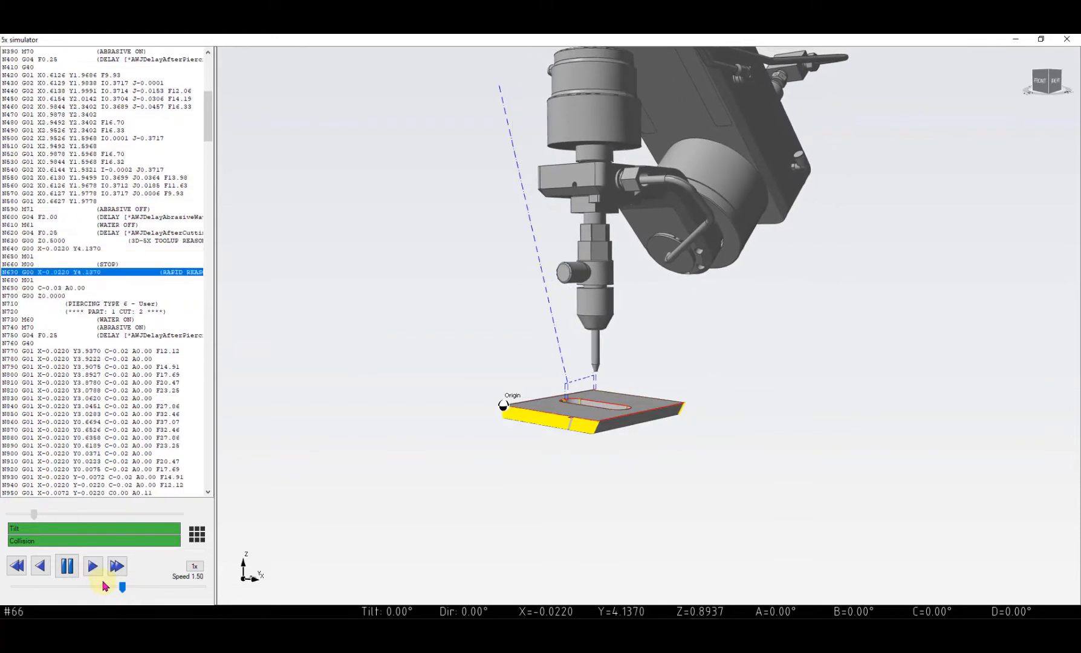
- Examine the cutting head's tilt along the plate's bevelled edges from several distances and angles while the simulation runs
scroll(605, 386, "up", 3)
scroll(604, 386, "down", 5)
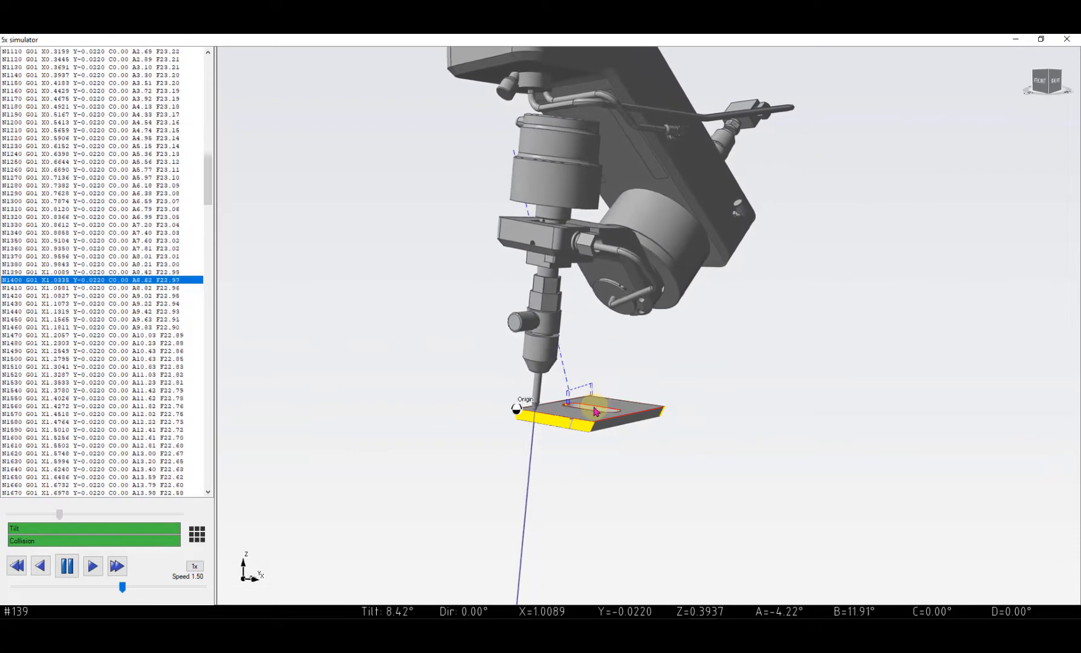
scroll(572, 422, "up", 4)
scroll(574, 426, "up", 1)
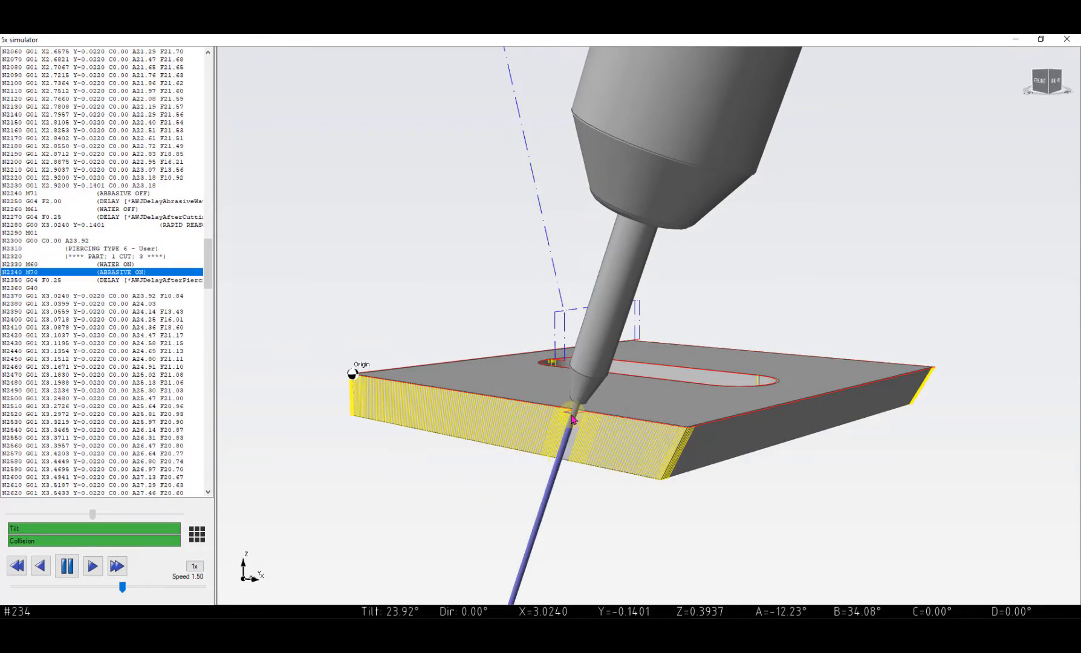
scroll(572, 417, "down", 3)
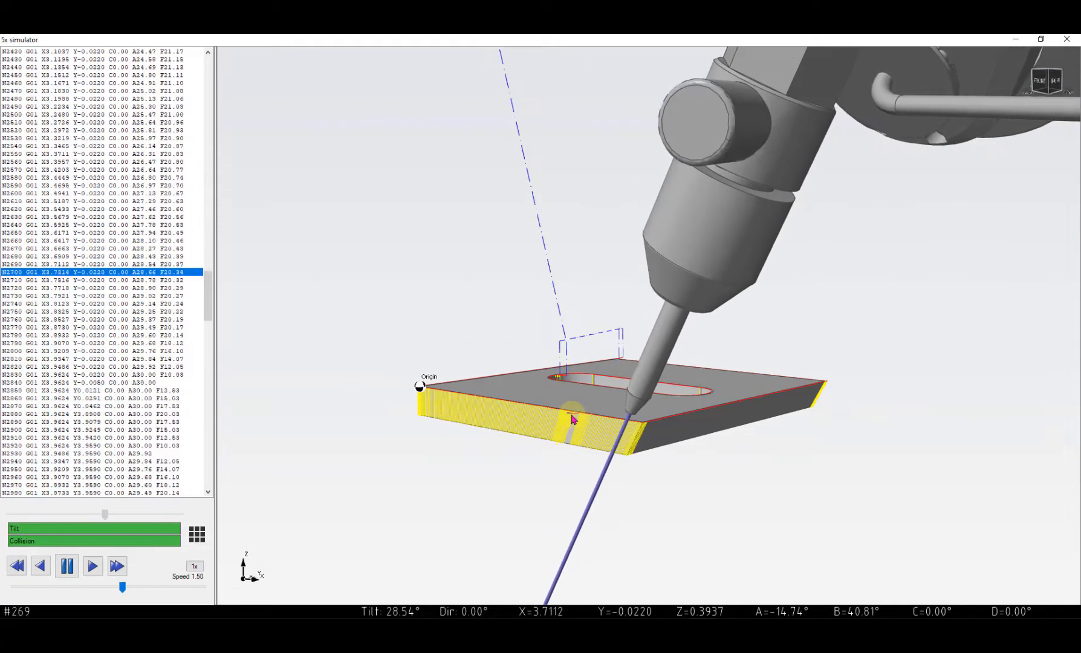
scroll(690, 417, "down", 3)
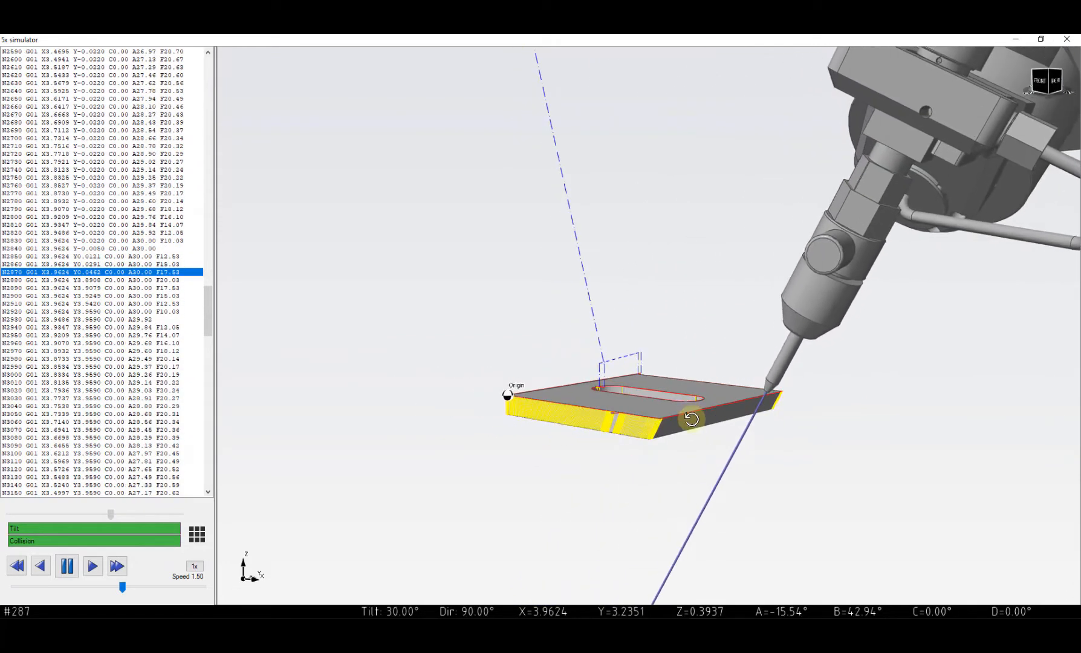
middle_click_drag(691, 417, 518, 423)
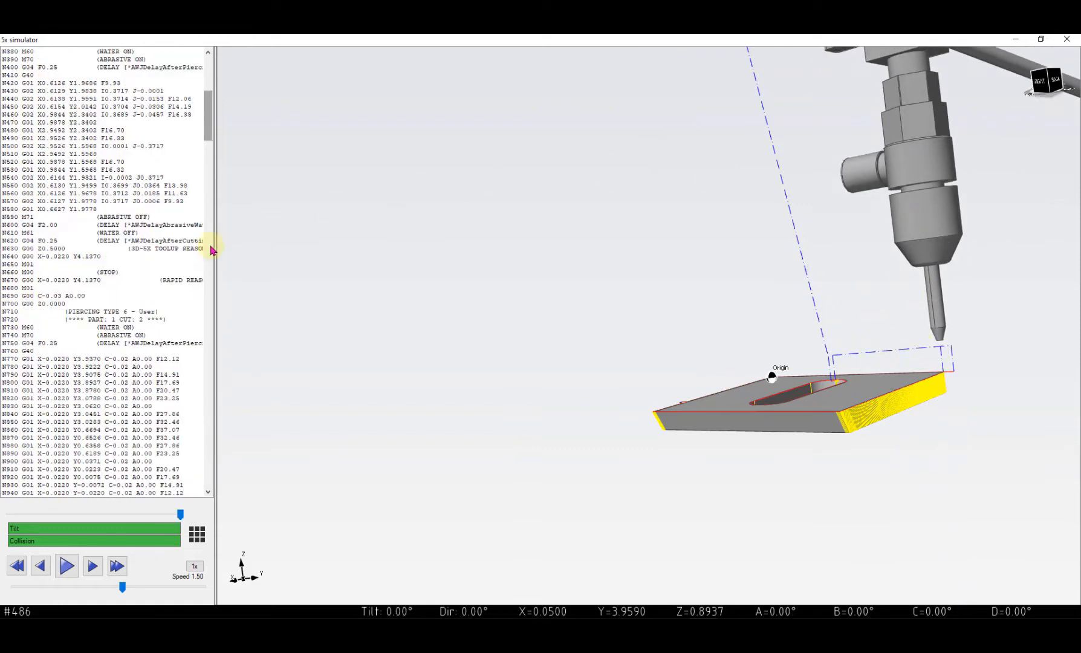
- Move the simulation to the M00 STOP line, inspect the head's position there, and close the simulator and Process window
left_click(33, 275)
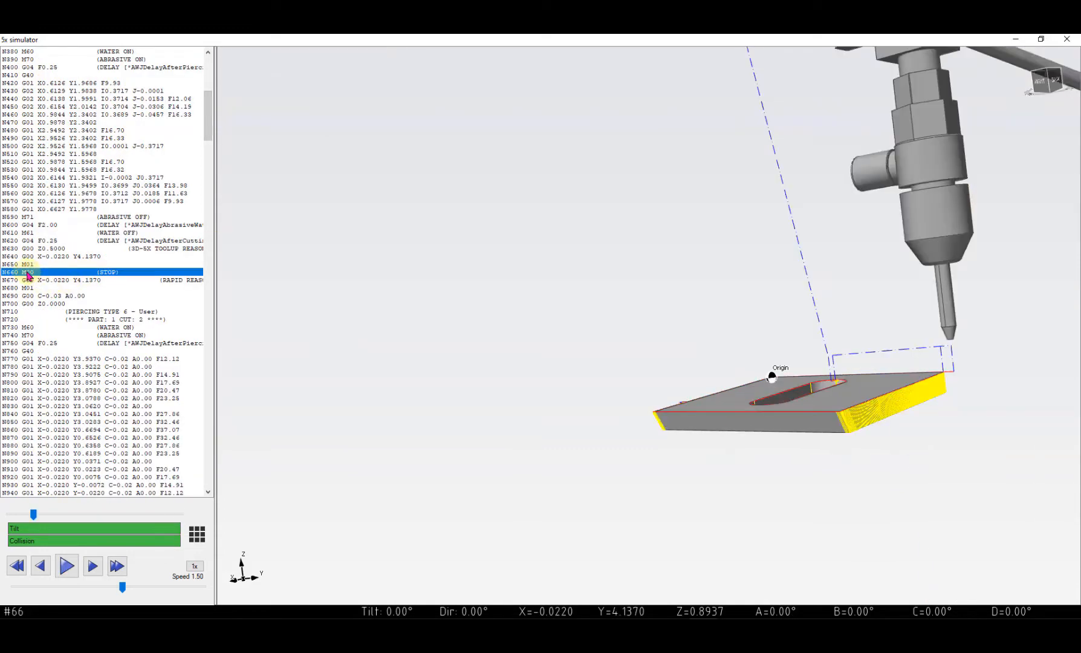
left_click_drag(451, 356, 609, 369)
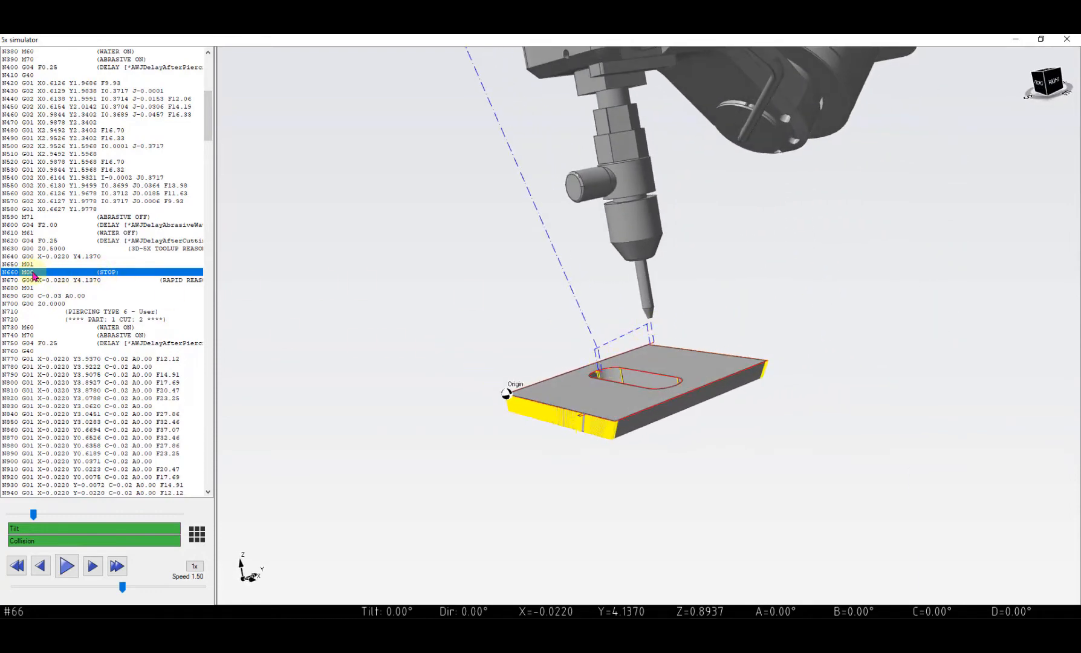
left_click(1066, 39)
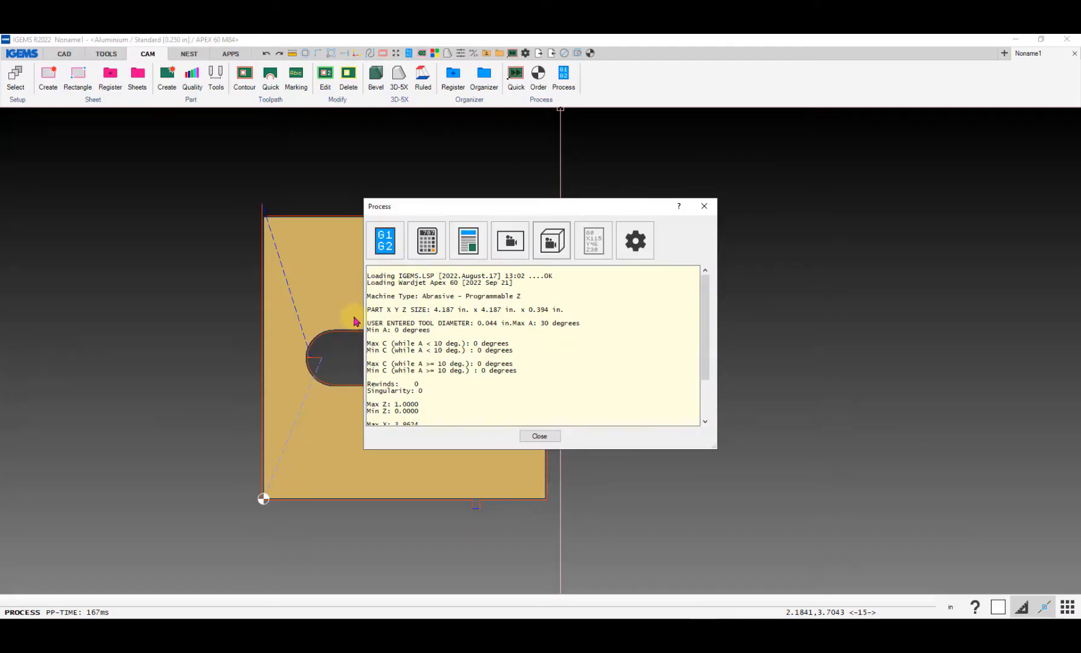
left_click(539, 436)
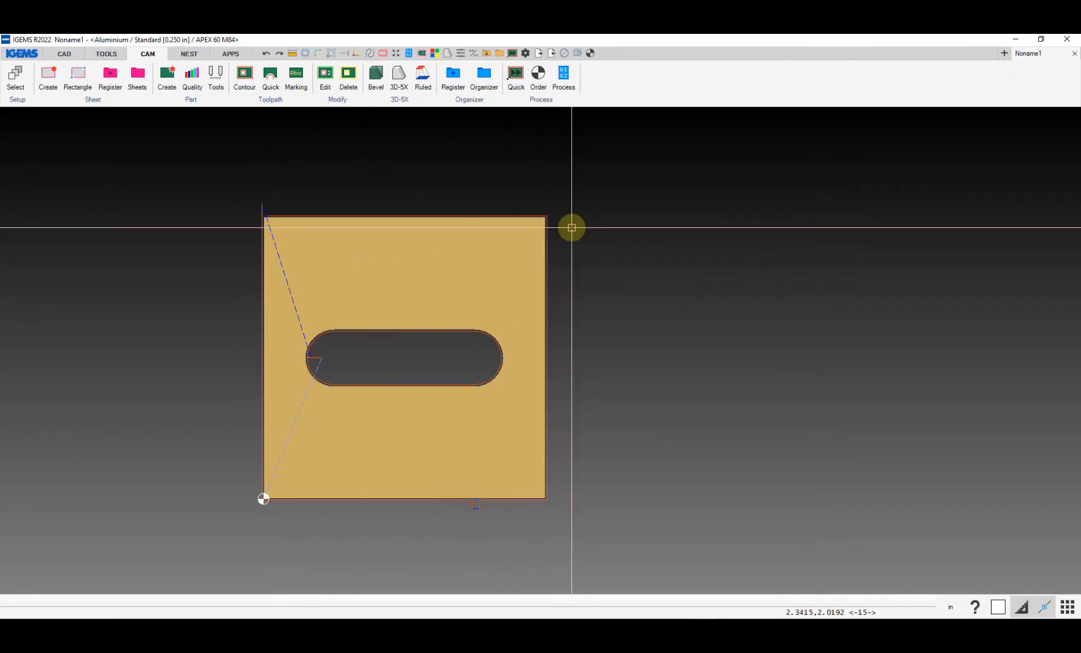
- Reopen the Align part from the drawing in the 3D-5X module
left_click(398, 76)
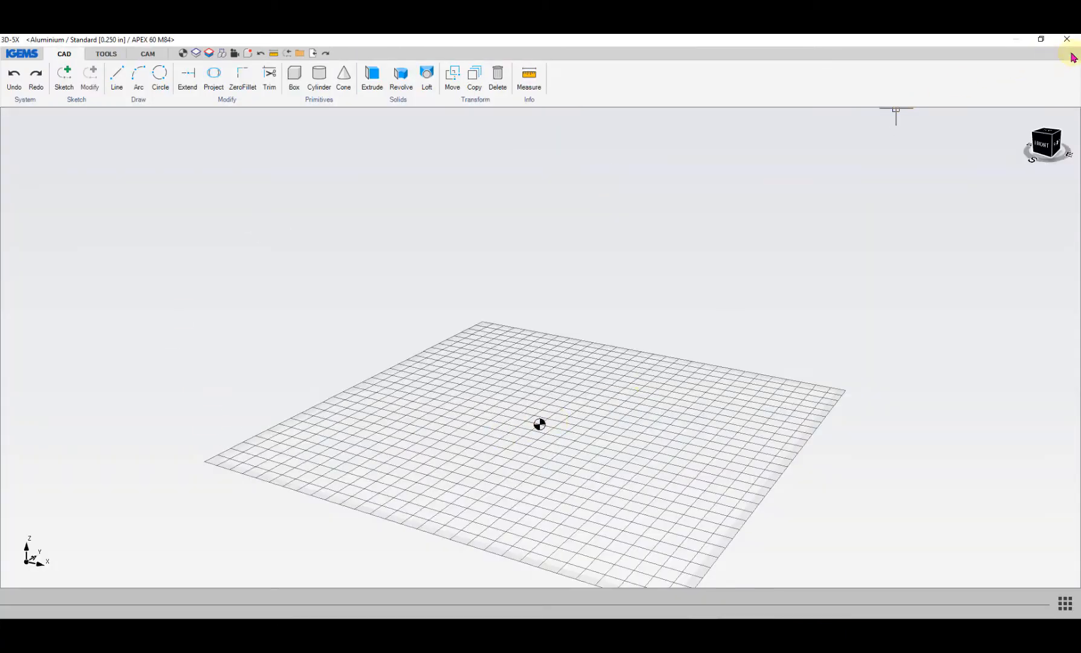
left_click(1066, 38)
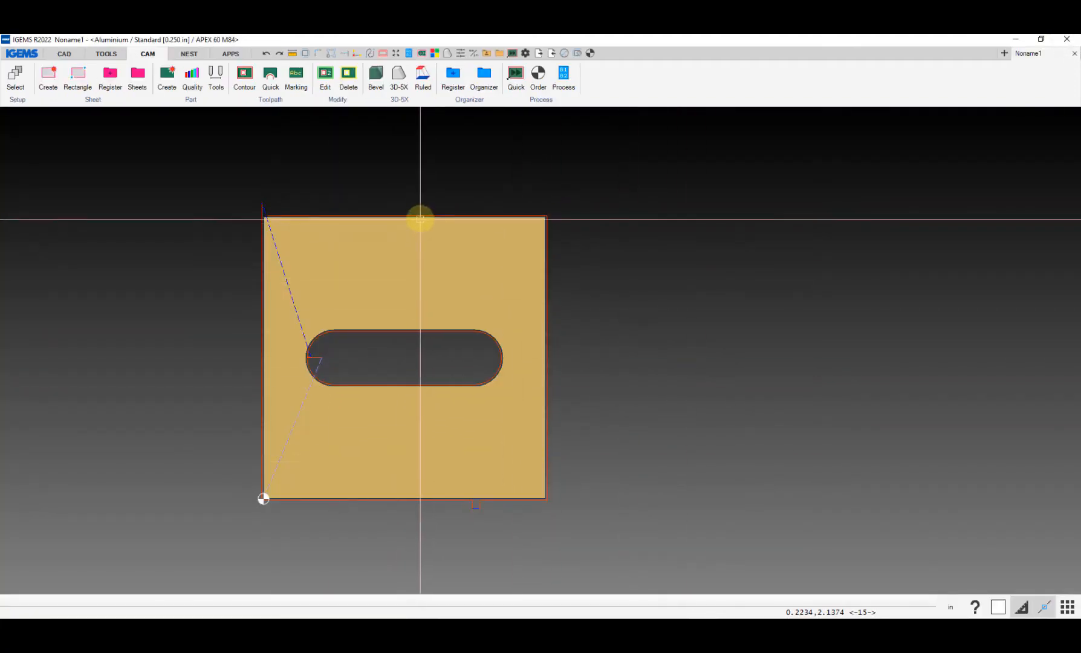
left_click(420, 216)
double_click(419, 216)
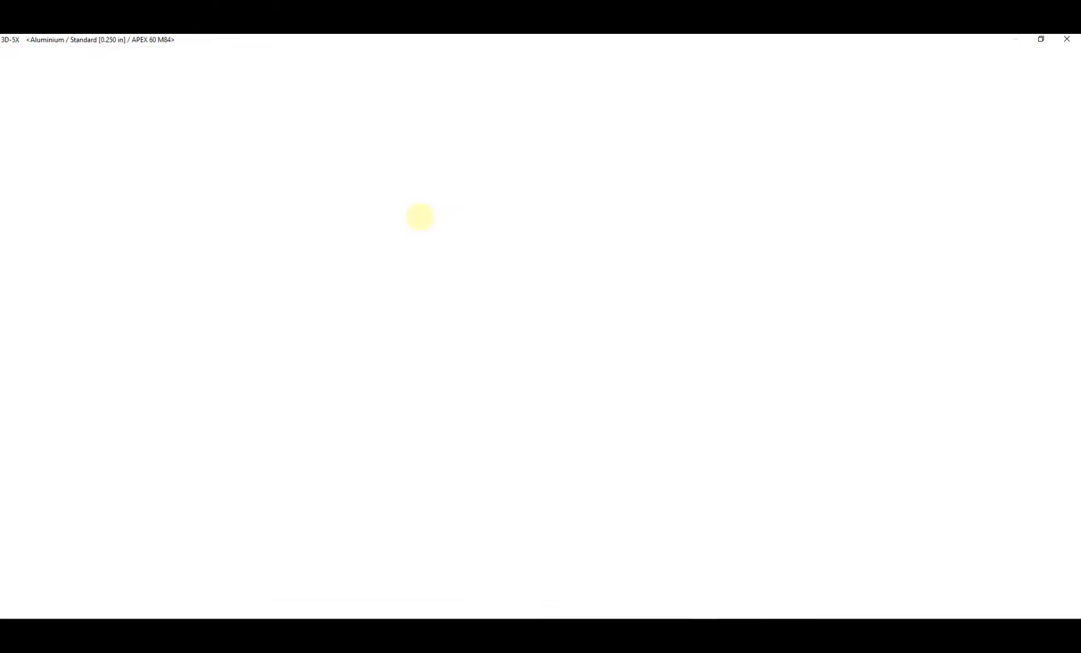
- Delete the stop at the peak of the rapid move above the plate's rear corner and accept the Rapids settings
scroll(485, 371, "up", 4)
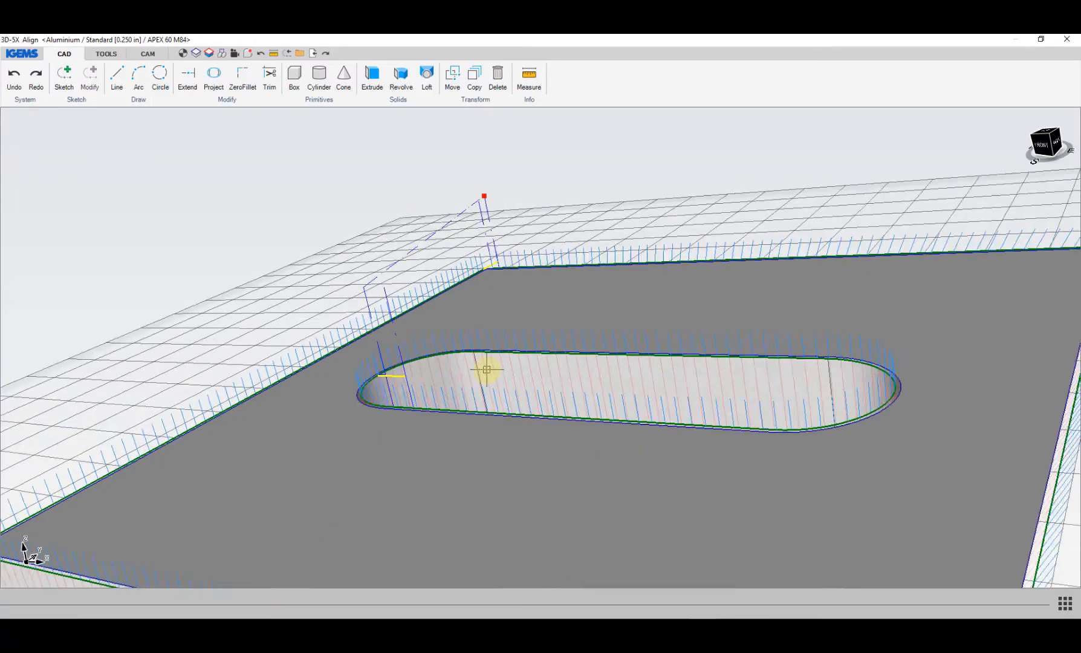
scroll(485, 371, "down", 4)
middle_click_drag(485, 370, 386, 336)
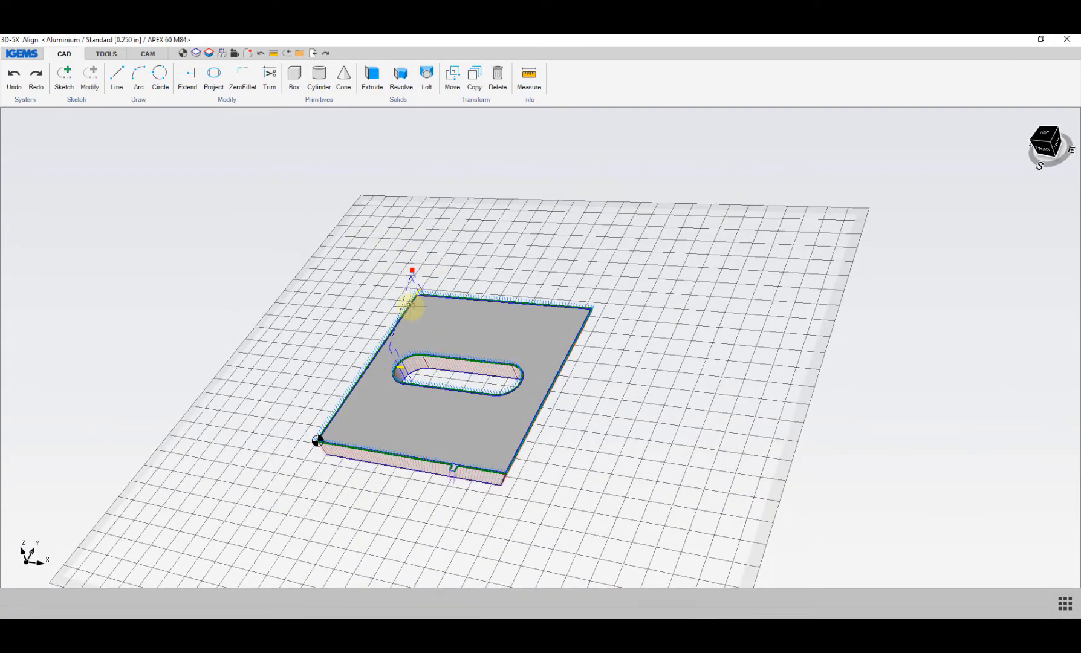
scroll(411, 273, "up", 2)
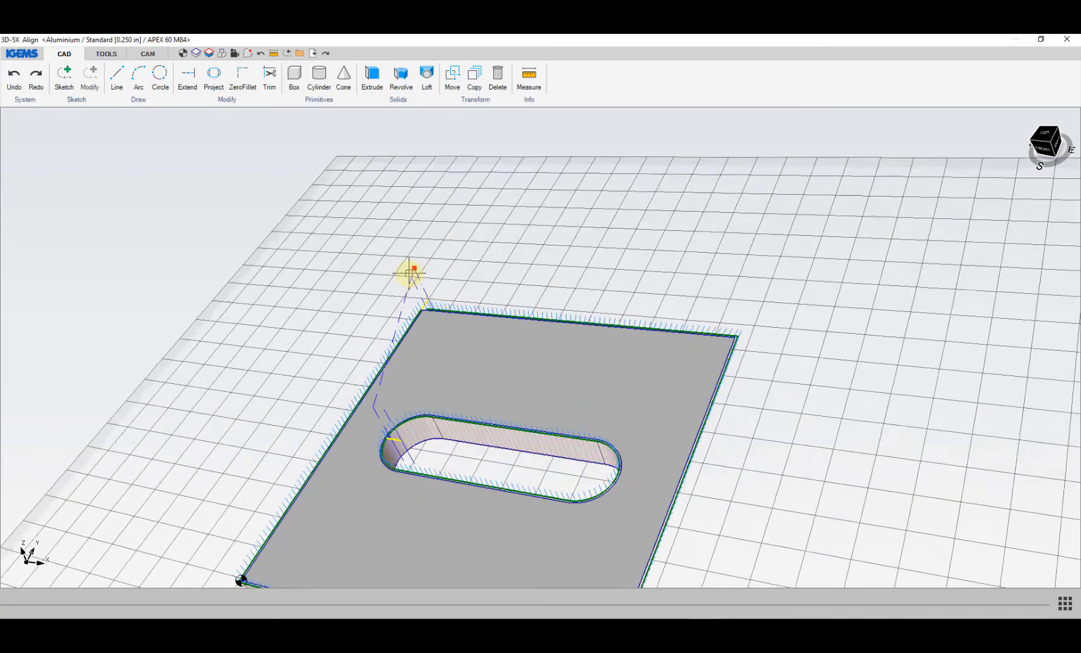
scroll(410, 273, "down", 4)
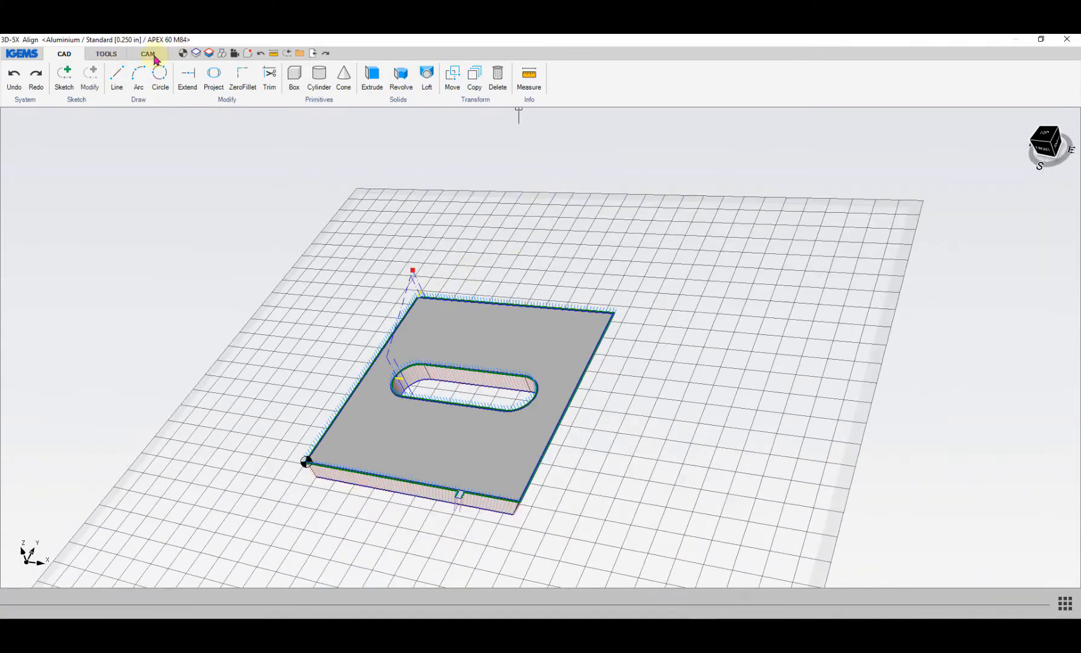
left_click(147, 55)
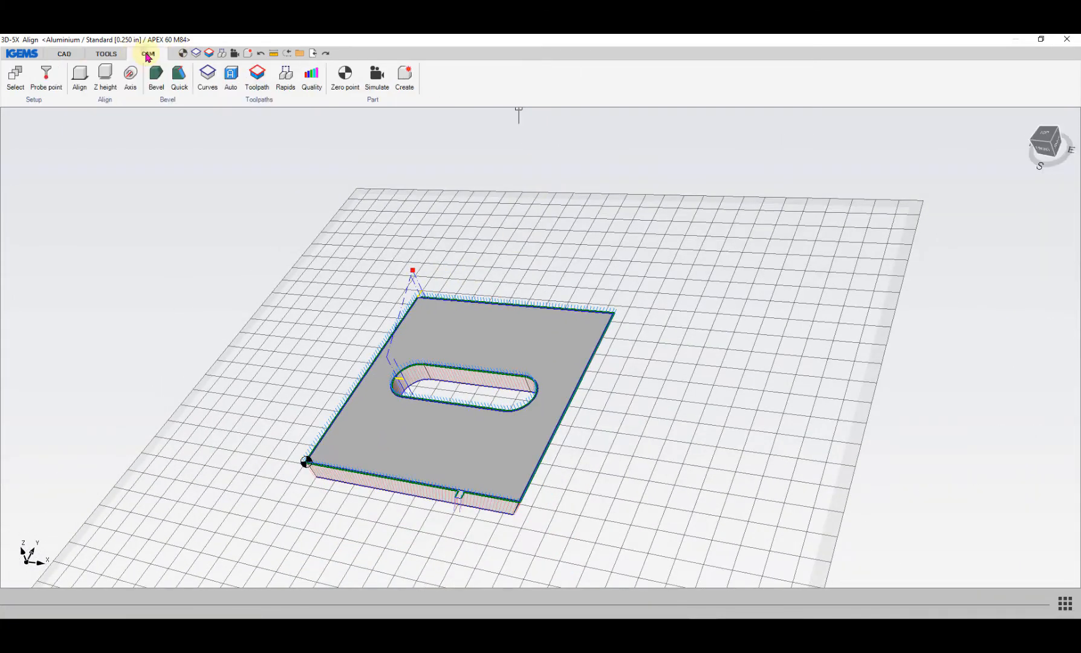
left_click(286, 82)
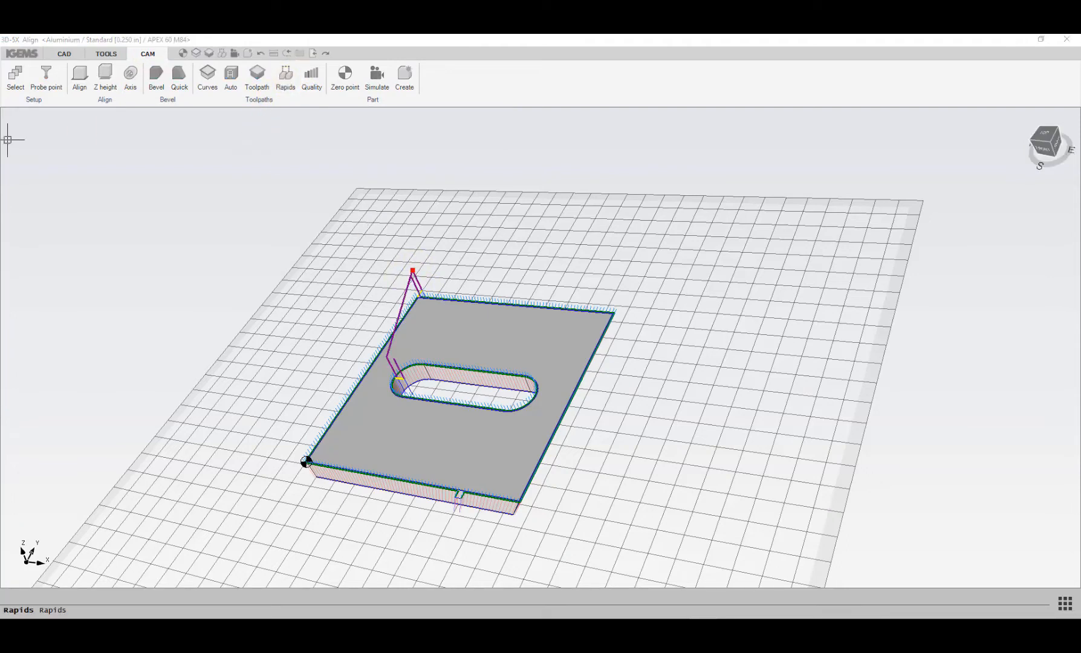
left_click_drag(305, 152, 196, 152)
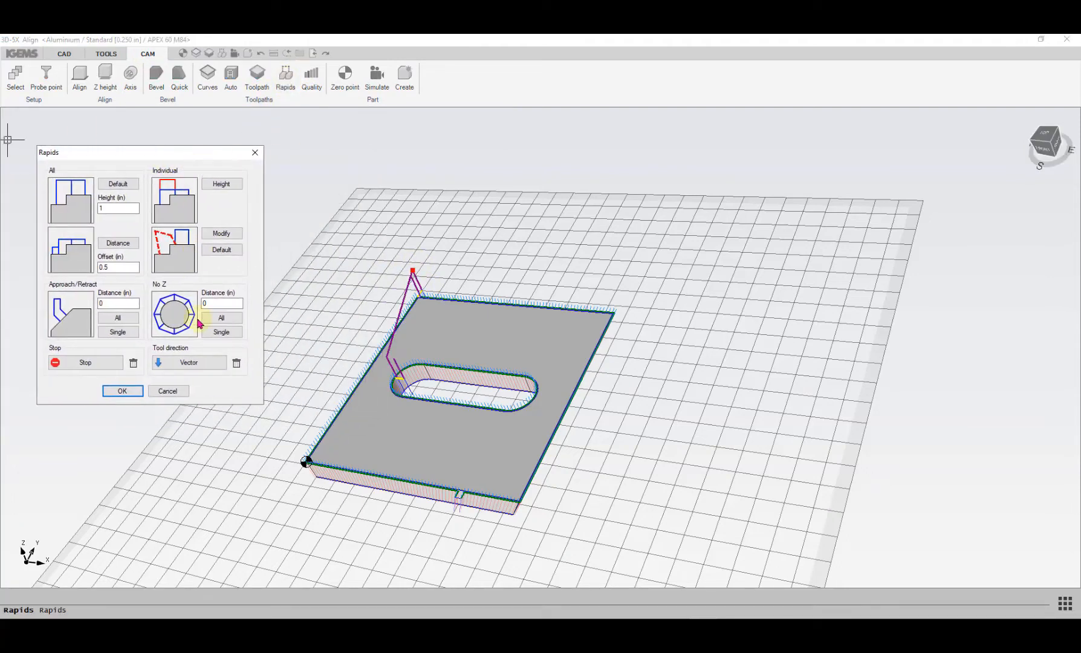
left_click(133, 363)
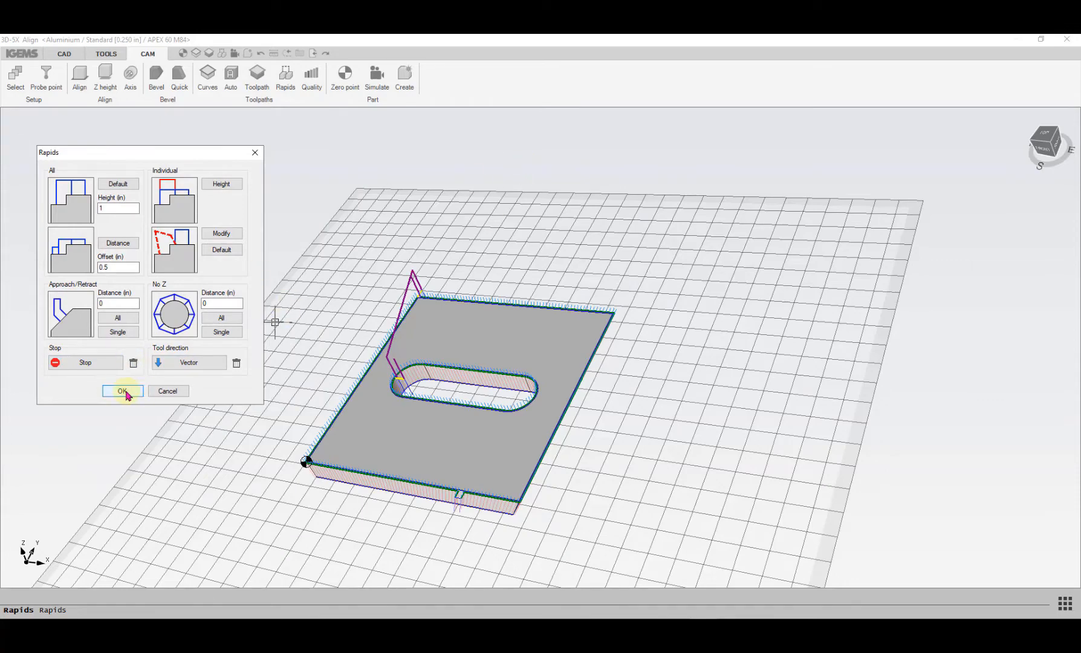
left_click(123, 391)
- Update the existing Align part in the drawing with the changed rapids, using the Curves export method
mouse_move(463, 338)
left_mouse_down()
mouse_move(420, 357)
mouse_move(449, 341)
left_mouse_up()
left_click(405, 75)
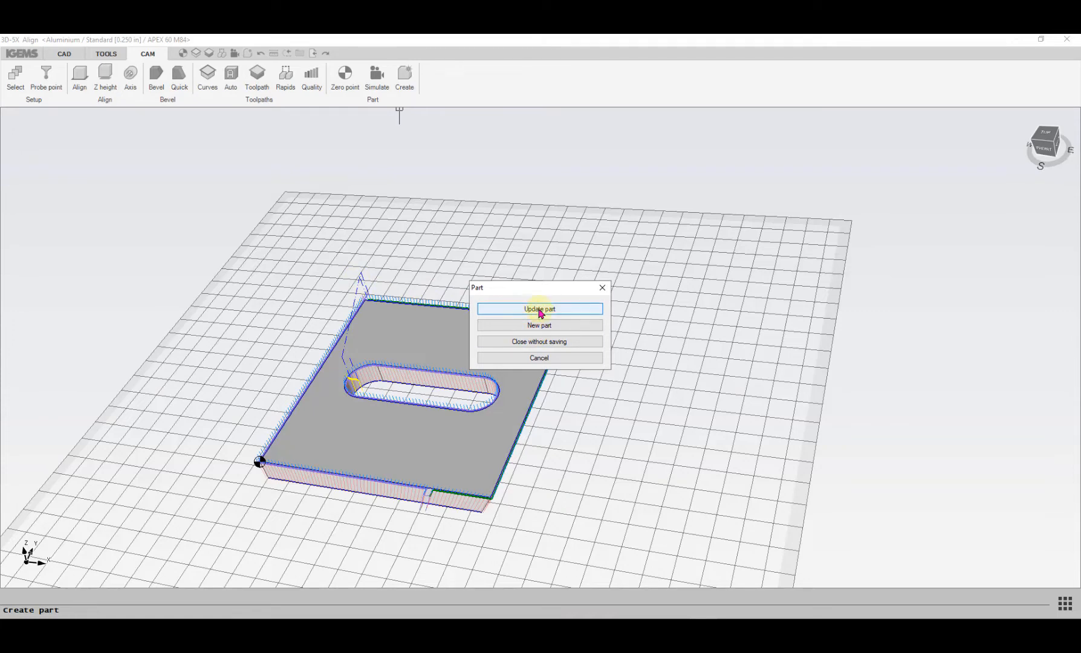
left_click(534, 313)
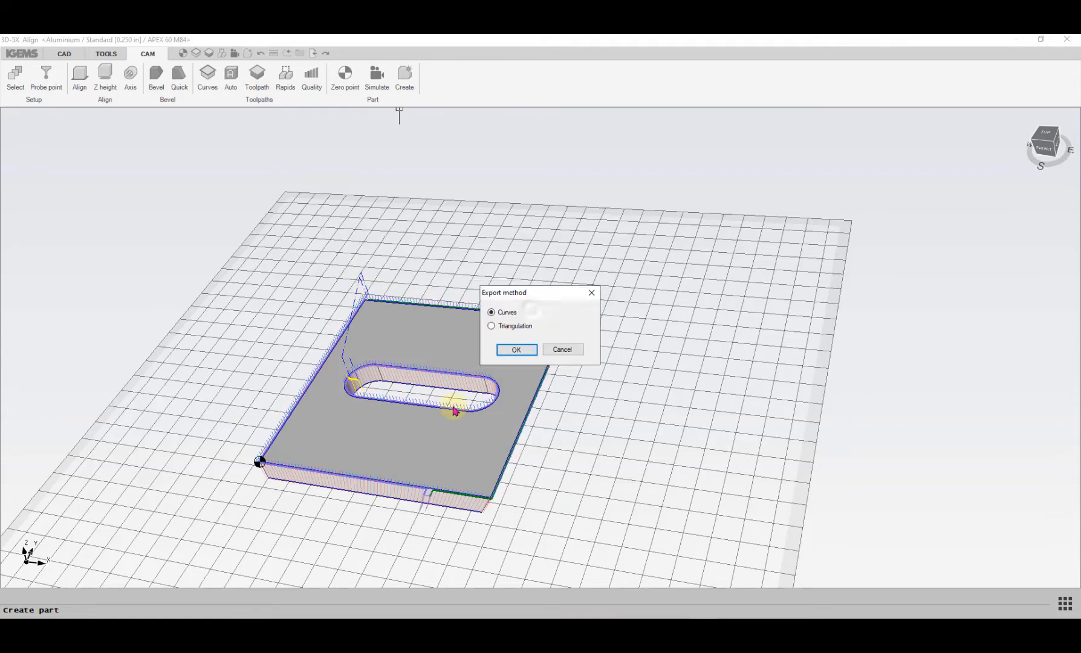
left_click(513, 353)
- Inspect the updated part in the drawing, consult the cutting-head angle diagram in the Acrobat Reader PDF, and return to IGEMS
scroll(566, 482, "up", 2)
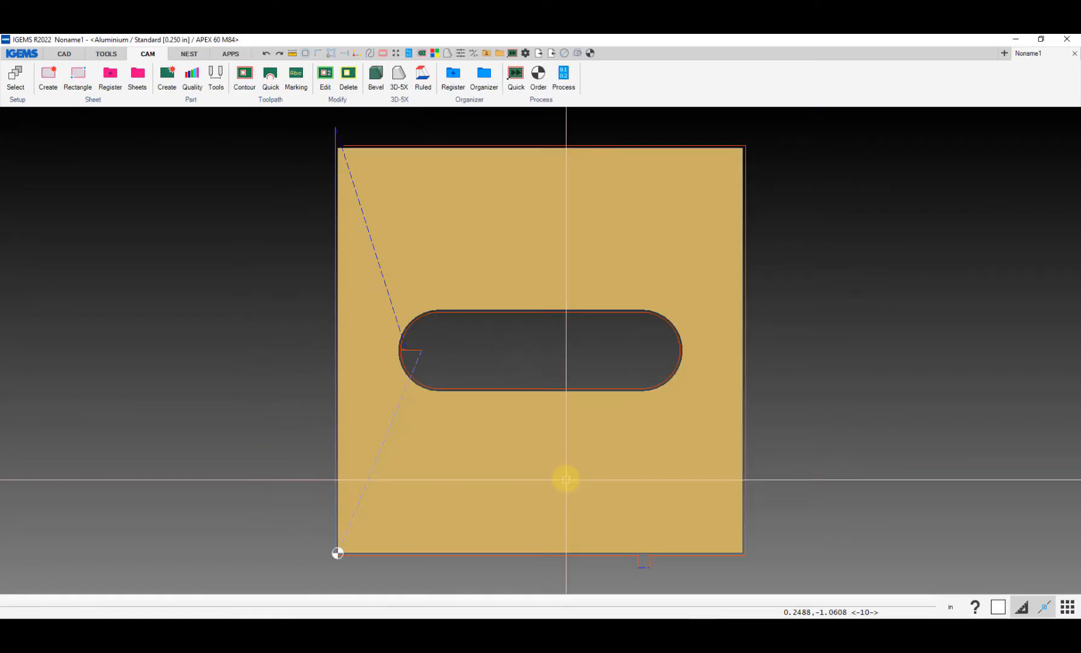
scroll(563, 478, "down", 3)
middle_click_drag(563, 479, 386, 460)
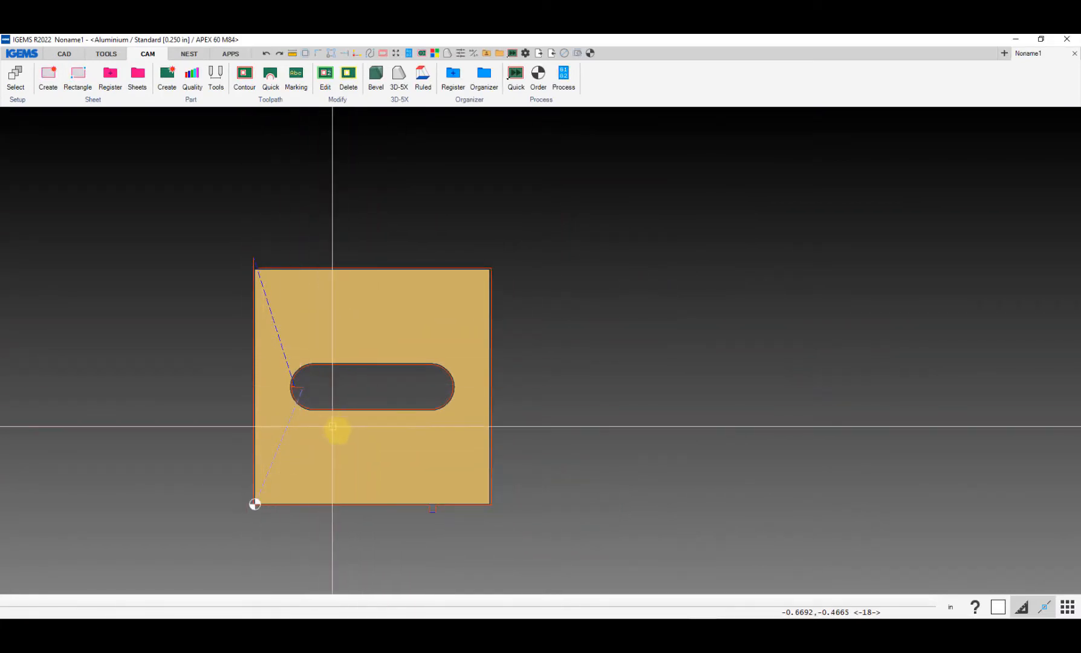
scroll(379, 451, "up", 1)
scroll(379, 450, "down", 2)
middle_click_drag(379, 451, 338, 392)
scroll(291, 445, "down", 2)
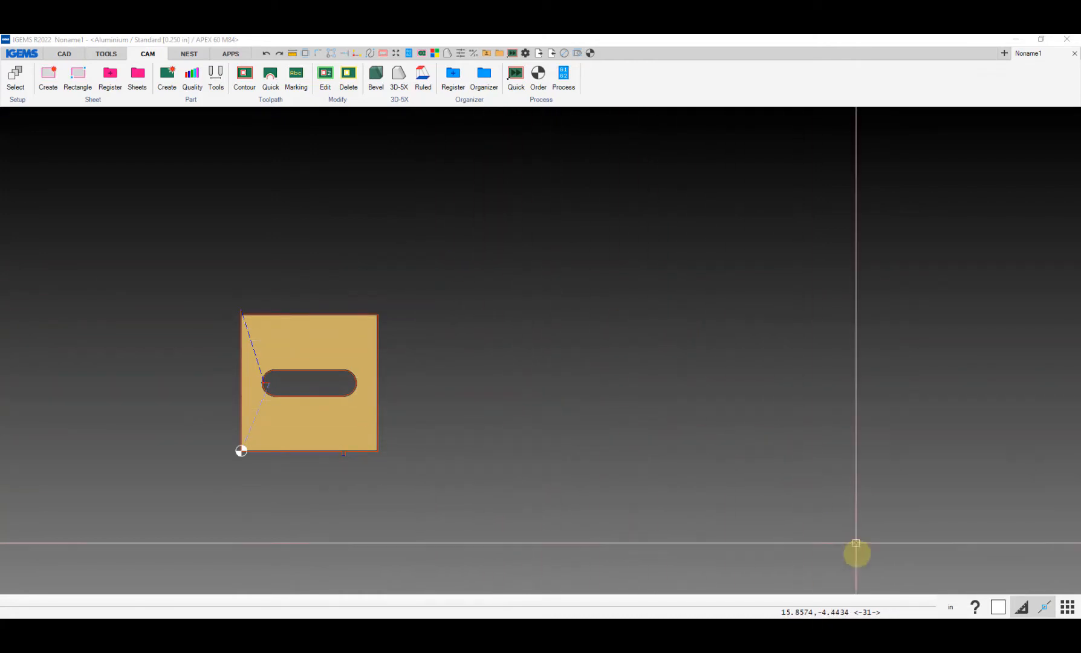
left_click(843, 628)
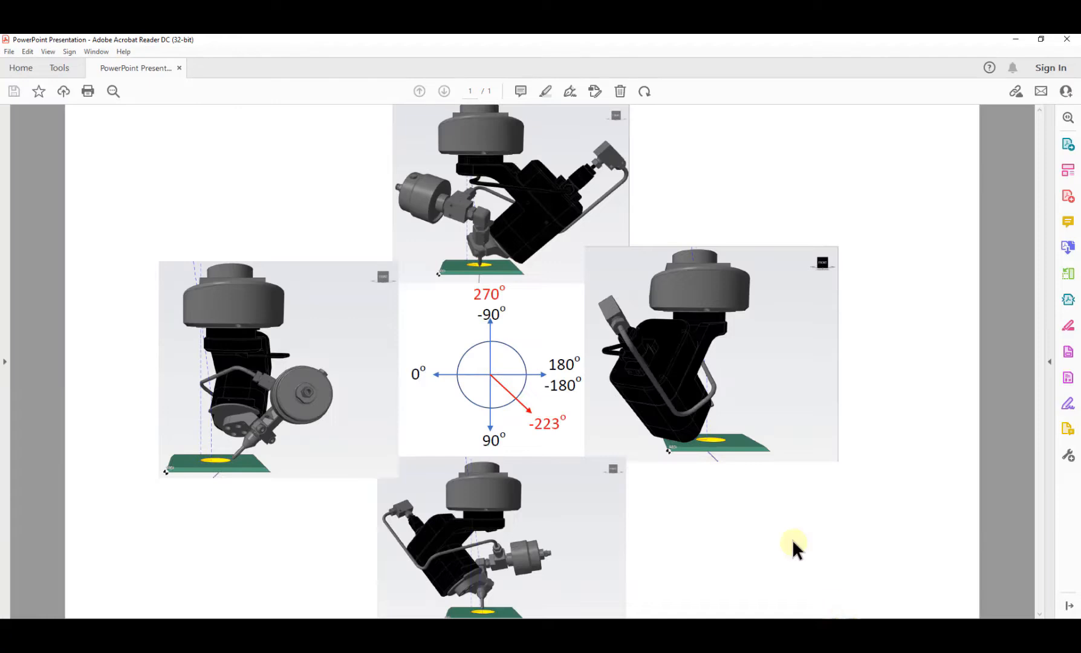
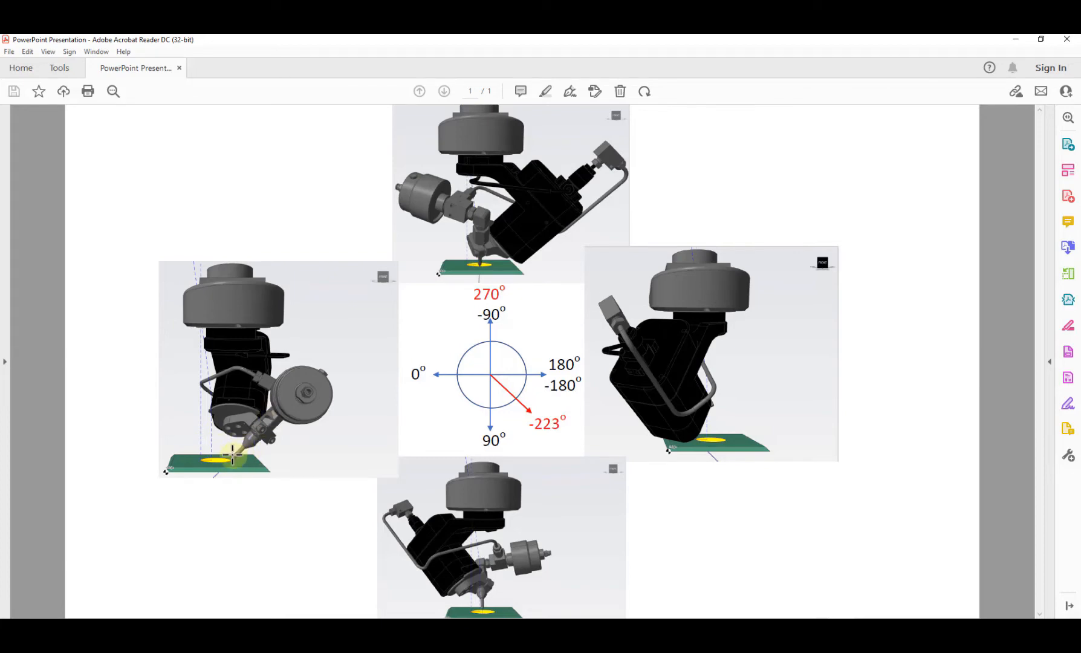
left_click(1015, 42)
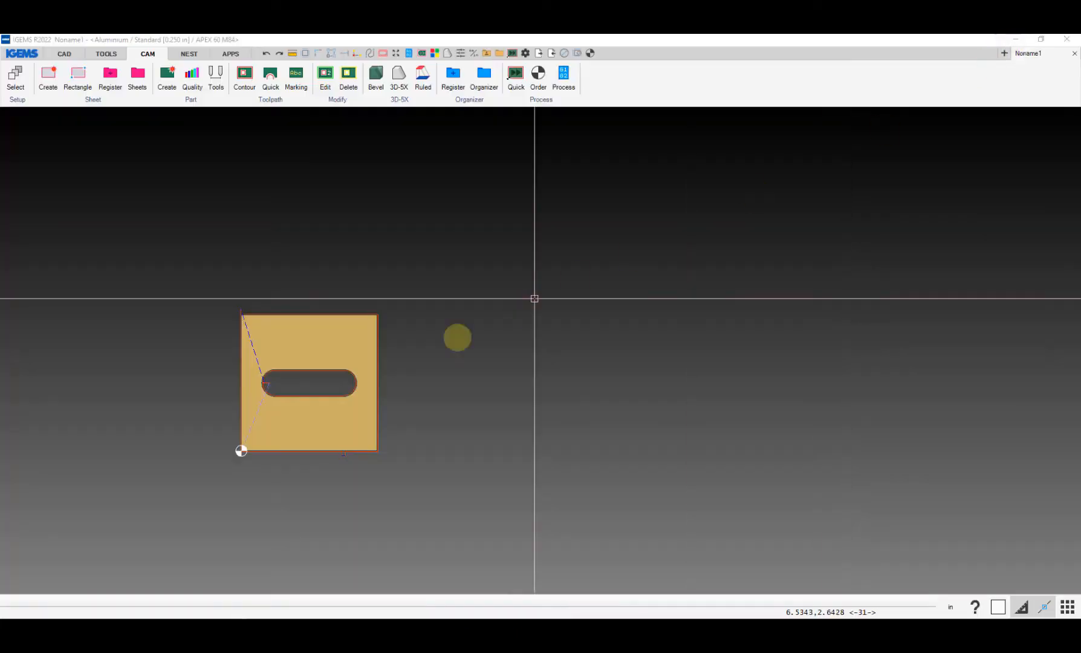
- Reopen the Align part in the 3D-5X module and examine its bevelled edges from the front and back
left_click(326, 314)
right_click(326, 314)
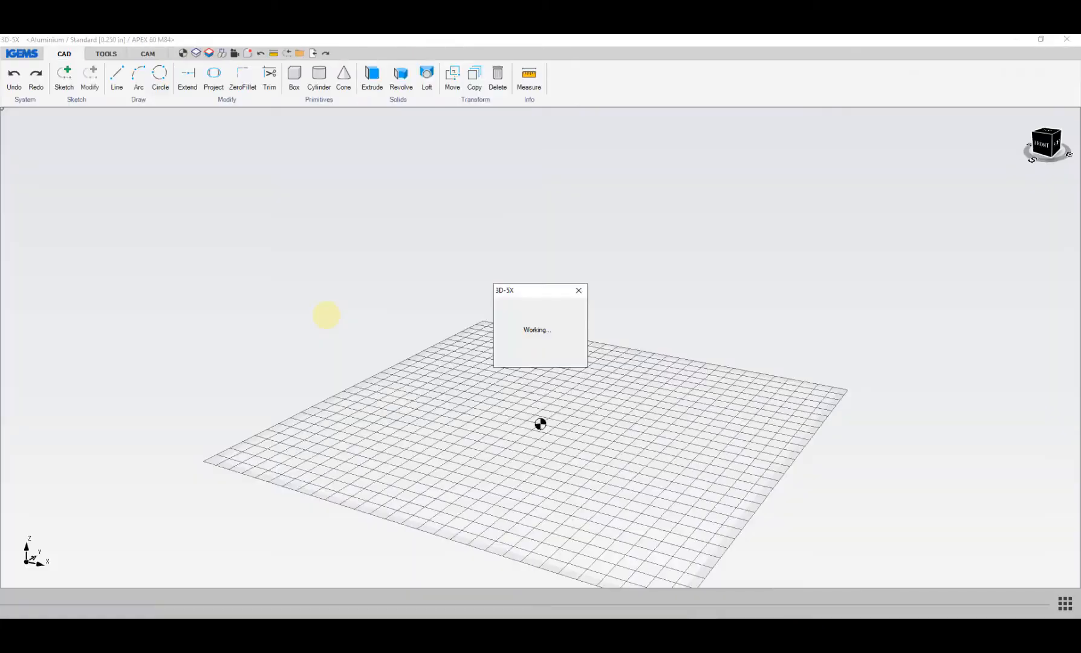
scroll(381, 372, "down", 3)
middle_click_drag(409, 374, 352, 388)
scroll(412, 427, "up", 2)
middle_click_drag(412, 429, 473, 353)
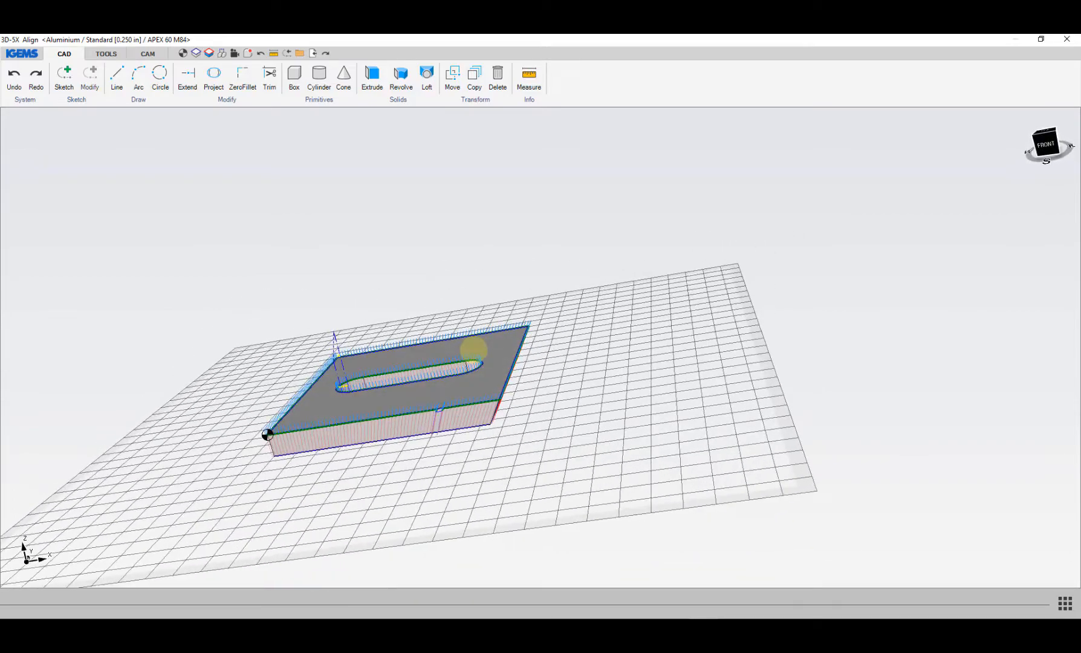
scroll(272, 438, "up", 3)
scroll(272, 439, "up", 2)
scroll(254, 431, "down", 3)
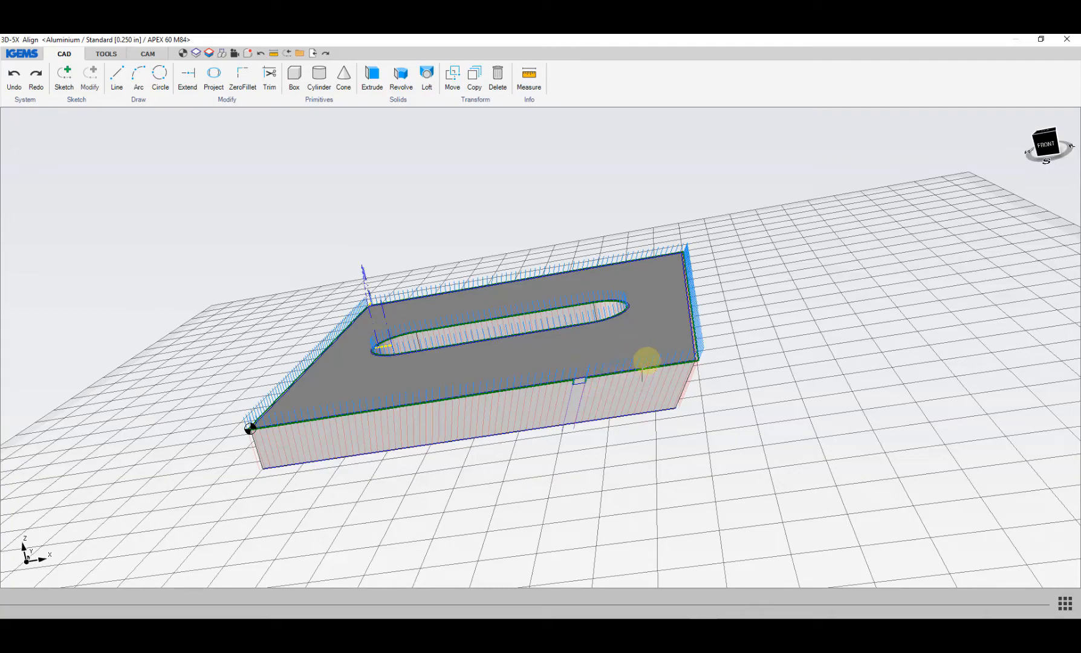
middle_click_drag(668, 352, 309, 439)
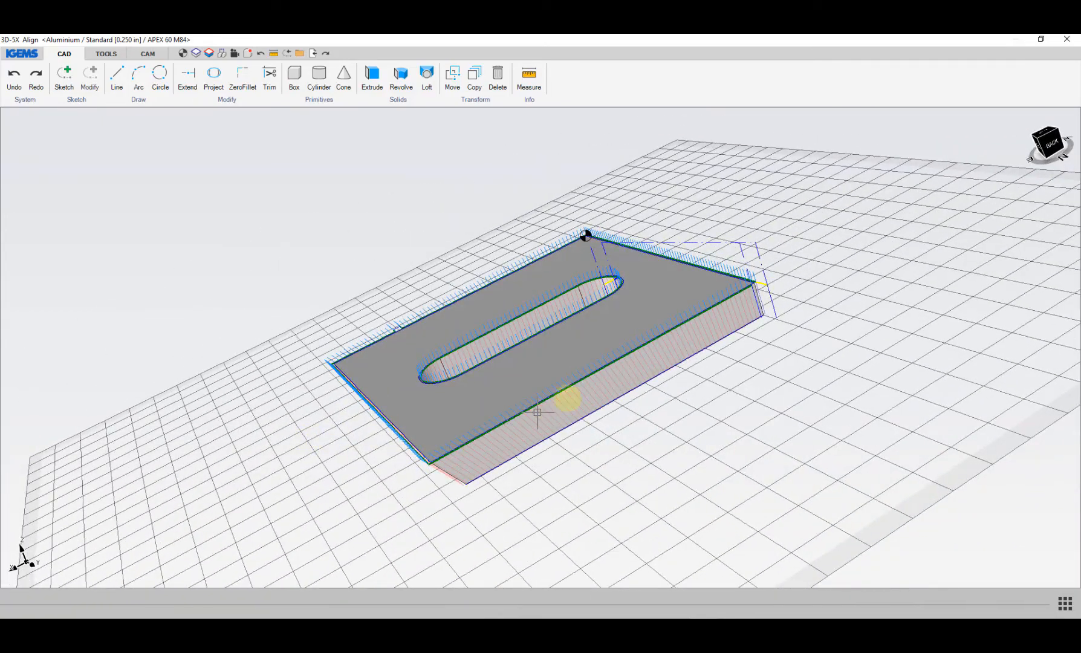
mouse_move(446, 442)
middle_mouse_down()
mouse_move(397, 458)
mouse_move(657, 418)
mouse_move(699, 381)
mouse_move(707, 393)
mouse_move(434, 404)
mouse_move(422, 448)
mouse_move(444, 405)
mouse_move(445, 426)
middle_mouse_up()
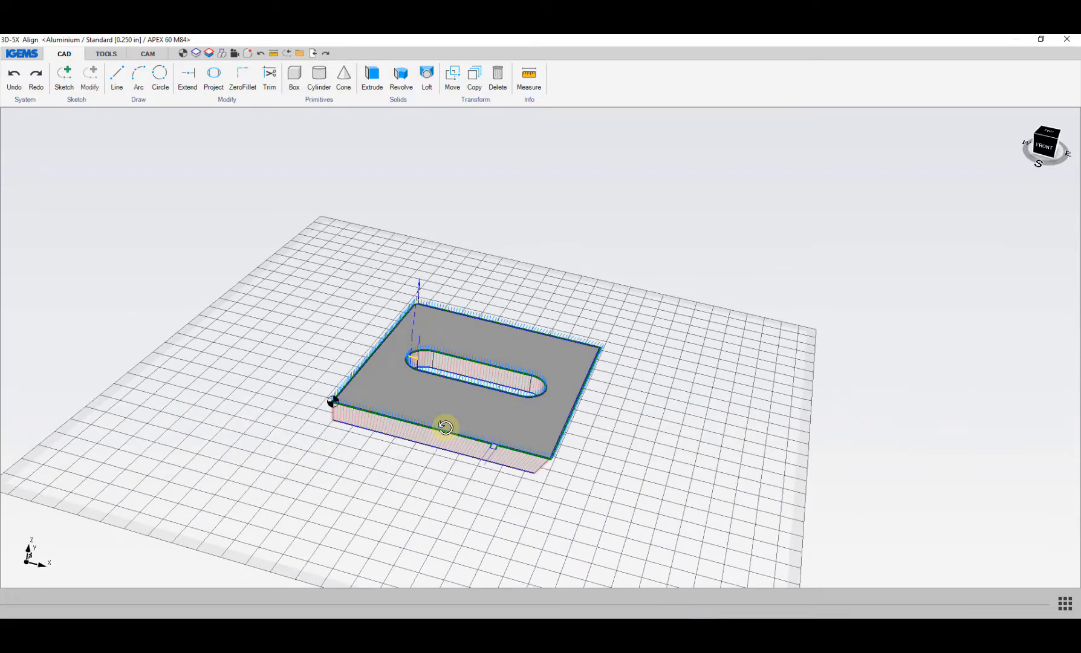
- Rotate the plate with its toolpaths by -90° about the Z axis
left_click(148, 53)
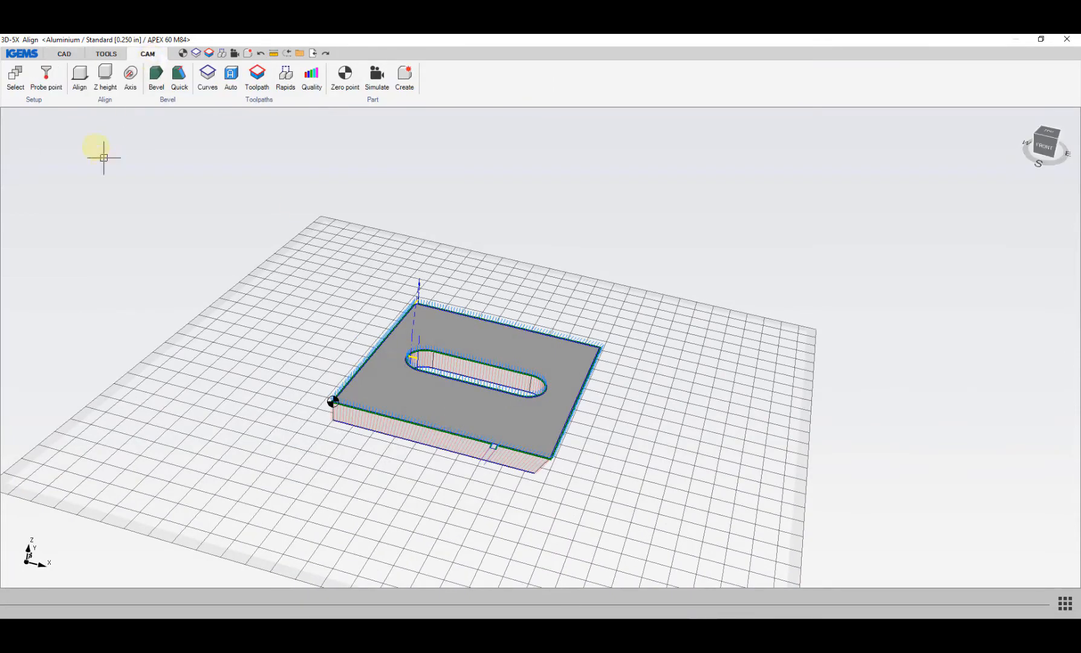
left_click(115, 104)
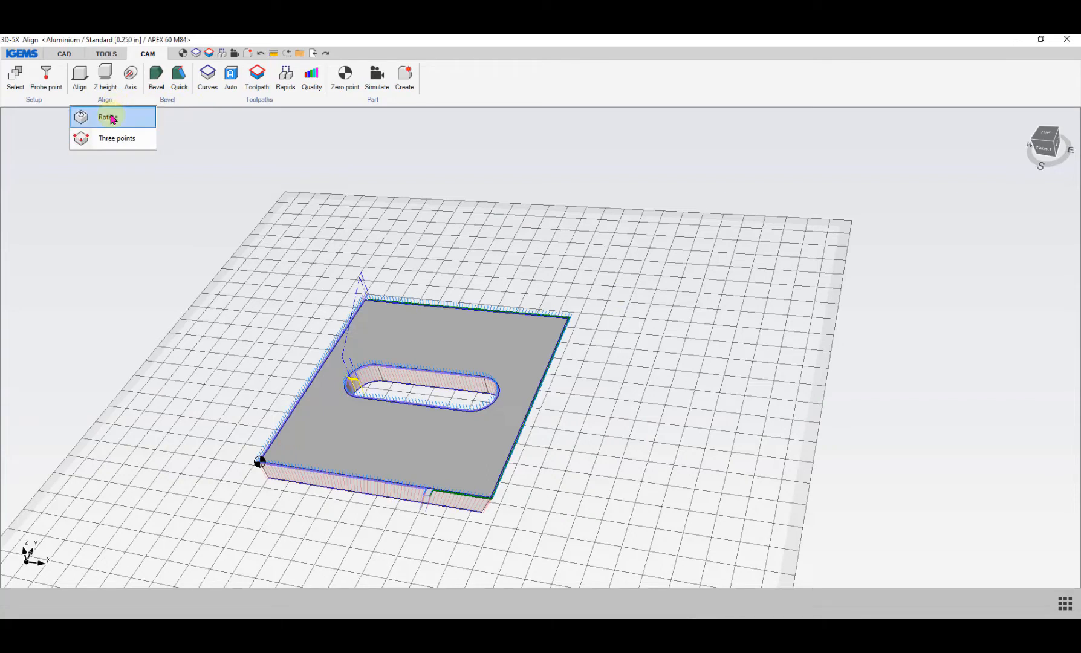
left_click(108, 117)
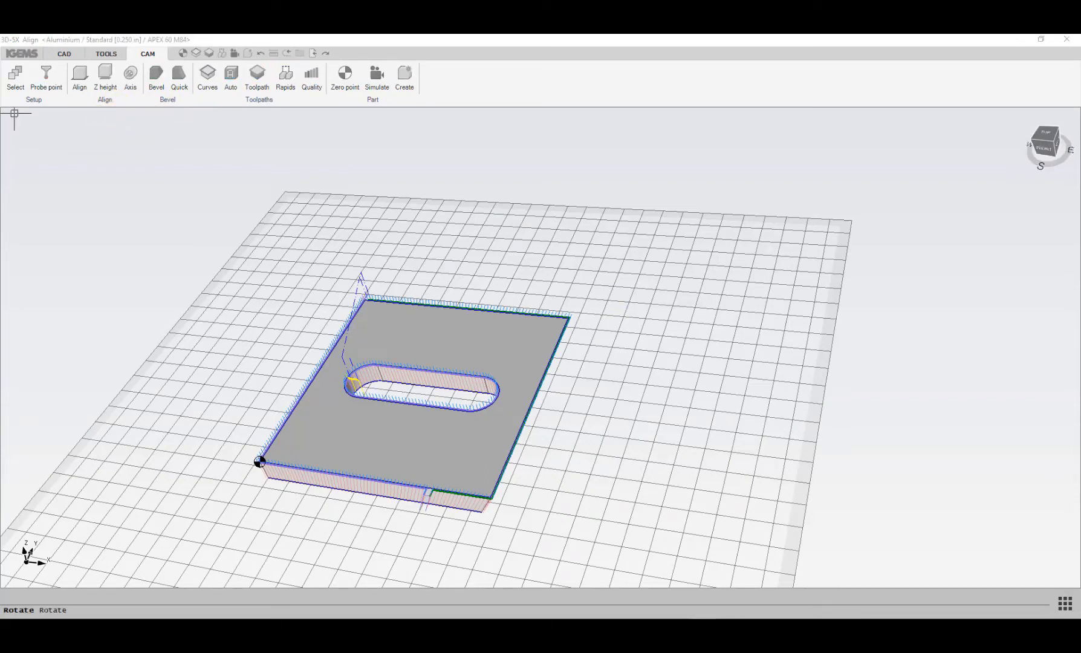
left_click_drag(1, 174, 228, 147)
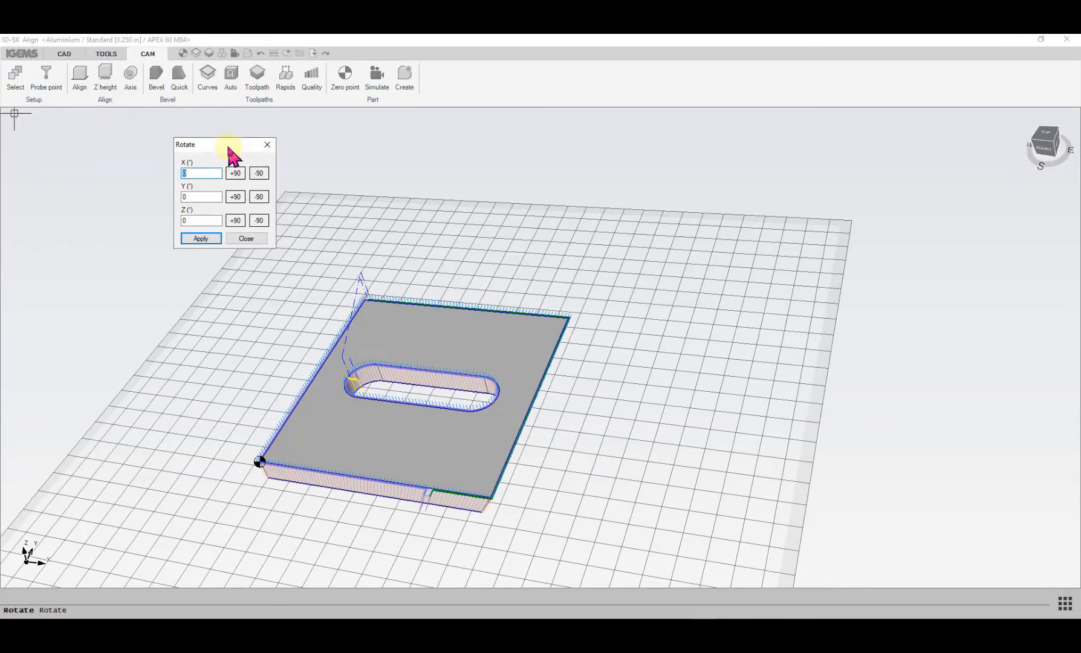
left_click(259, 221)
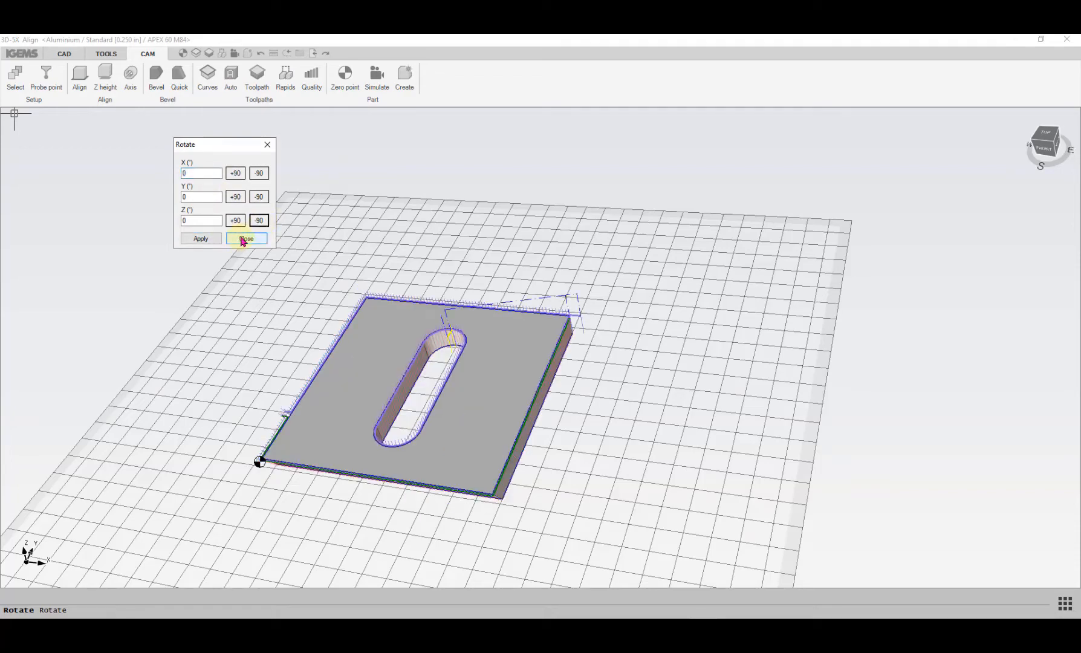
left_click(244, 238)
- Examine the rotated plate's bevelled edges, slot and rapid moves from several angles and distances
mouse_move(491, 408)
middle_mouse_down()
mouse_move(451, 402)
mouse_move(486, 412)
middle_mouse_up()
scroll(478, 459, "up", 4)
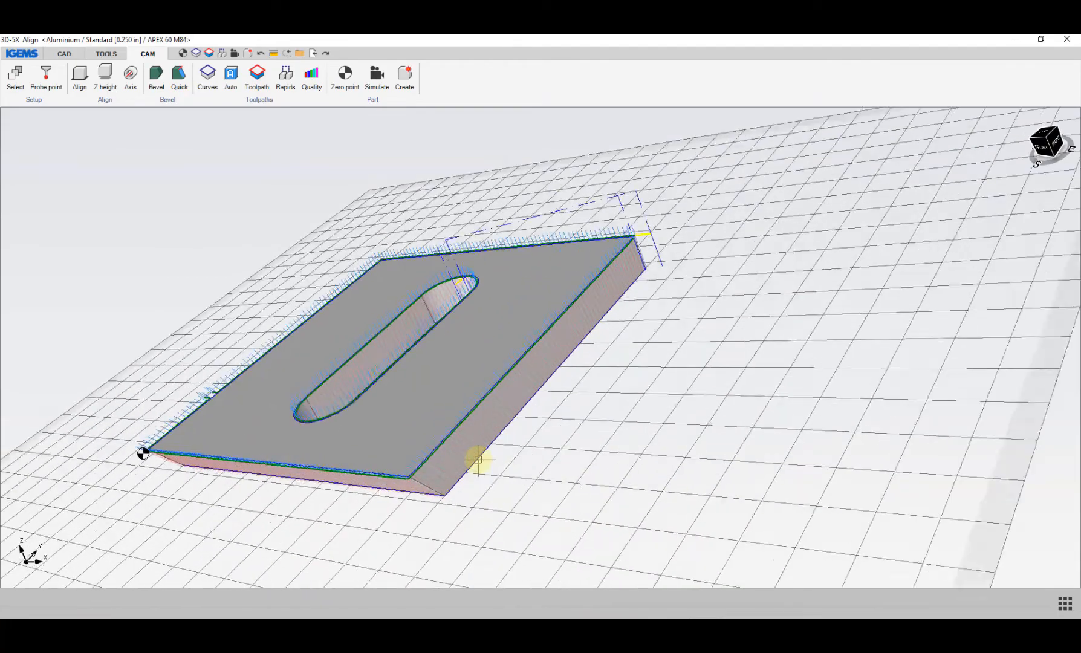
scroll(422, 472, "up", 2)
scroll(421, 472, "down", 3)
middle_click_drag(422, 471, 647, 432)
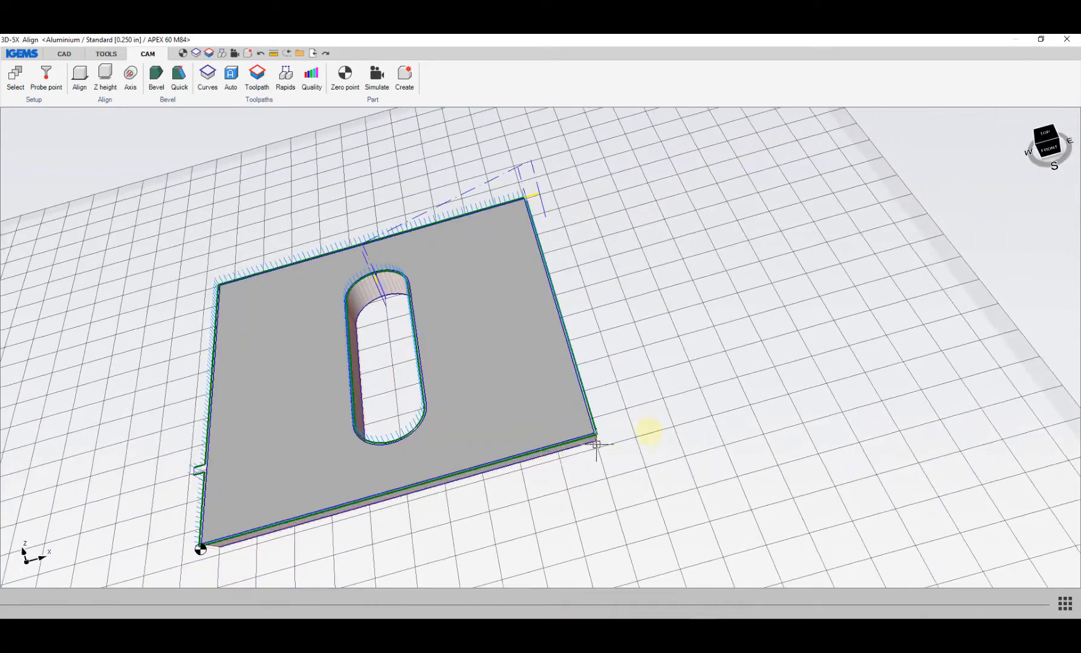
middle_click_drag(547, 256, 429, 426)
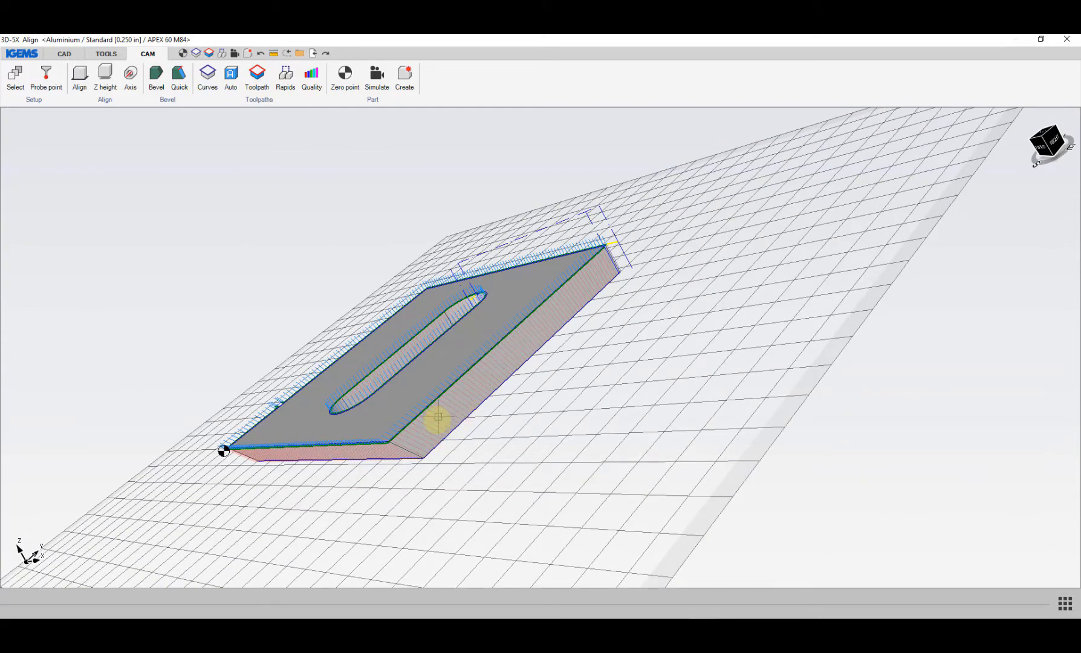
scroll(434, 423, "up", 5)
scroll(432, 424, "down", 4)
scroll(408, 434, "up", 4)
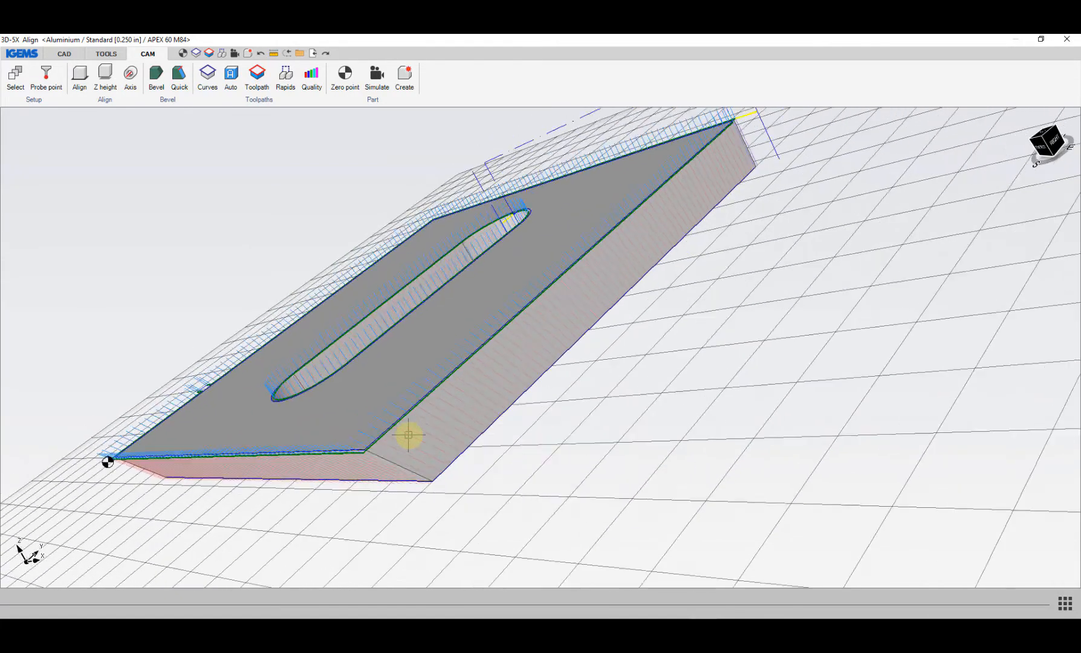
scroll(417, 426, "down", 3)
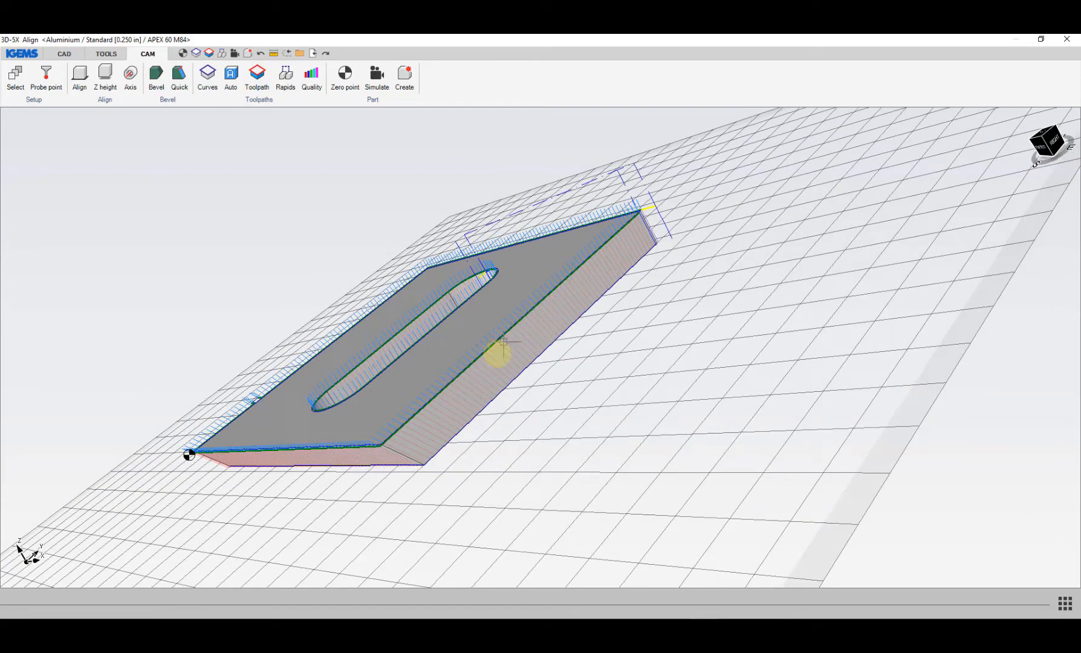
middle_click_drag(566, 278, 469, 430)
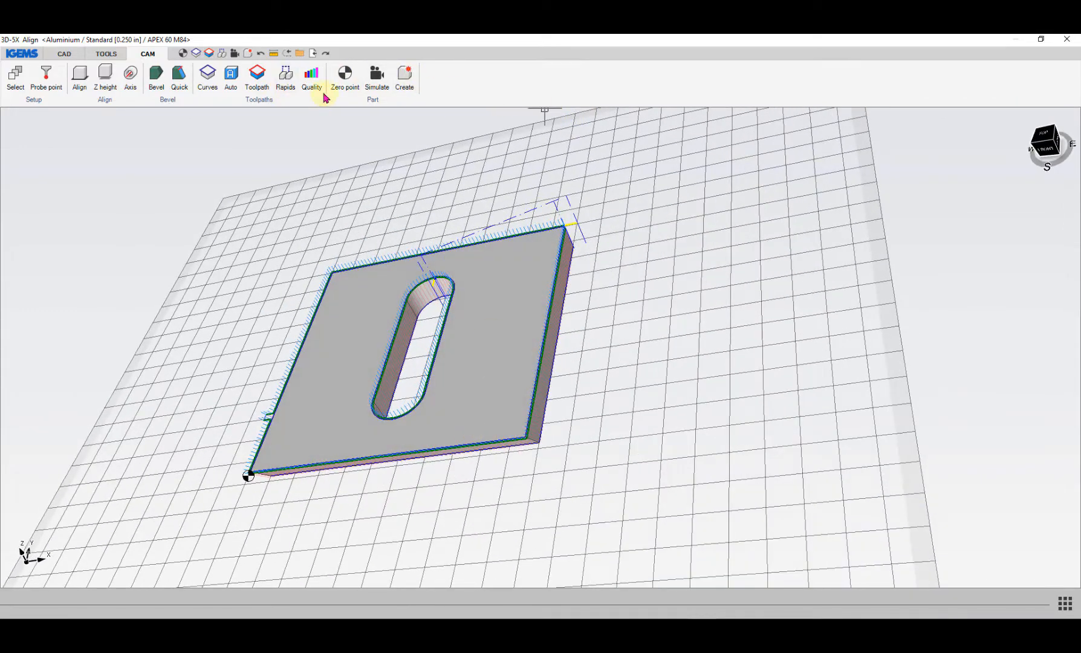
- Export the rotated plate as a new part with a name beginning "Align singularity", quantity 1 and the Curves export method
left_click(405, 77)
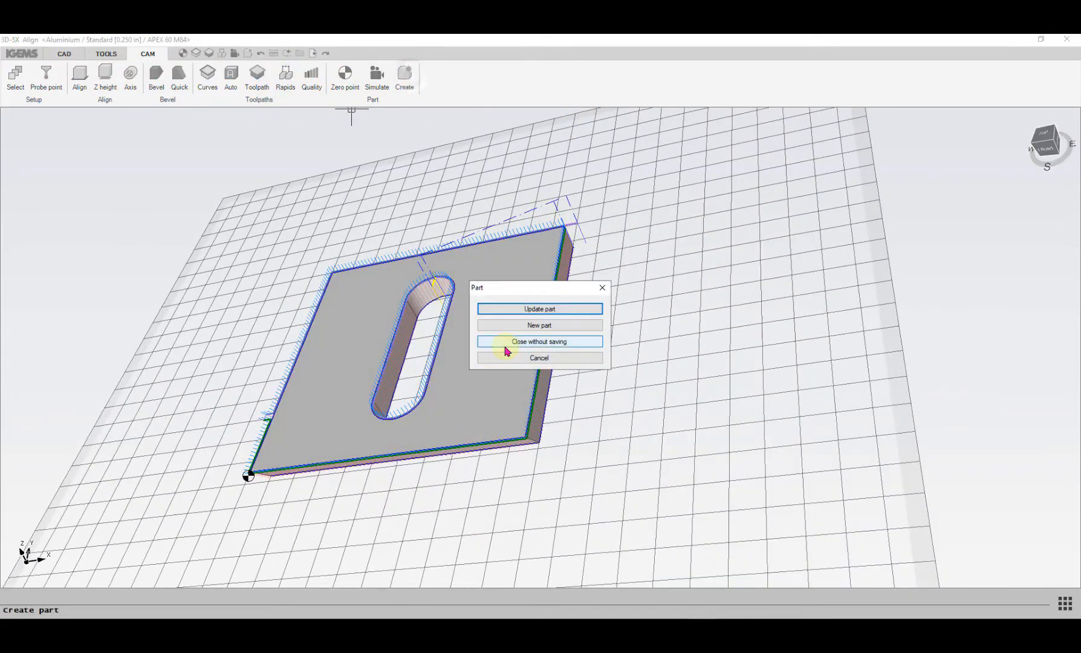
left_click(528, 326)
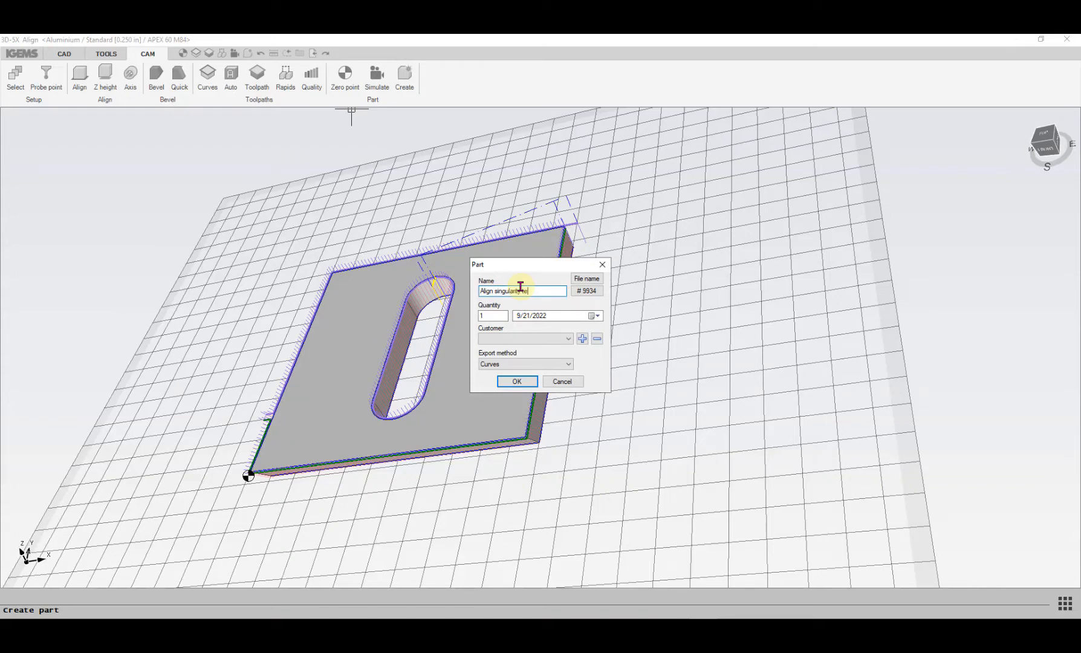
left_click(517, 380)
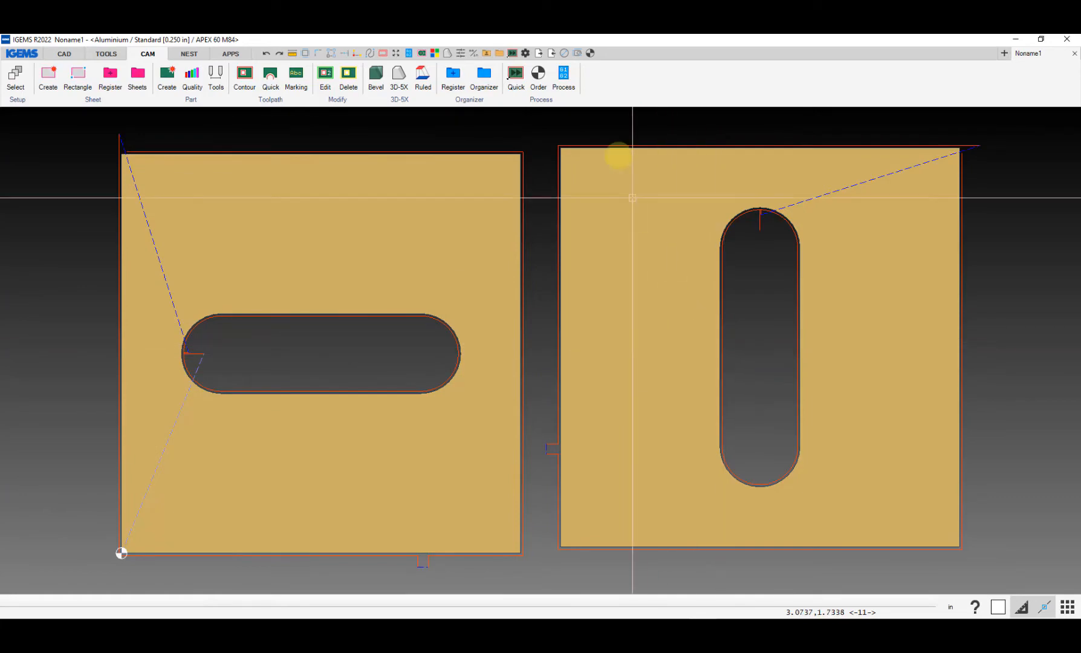
- Create a cut order for the rotated Align singularity test part, with a 3D zero point based on the part
left_click(538, 79)
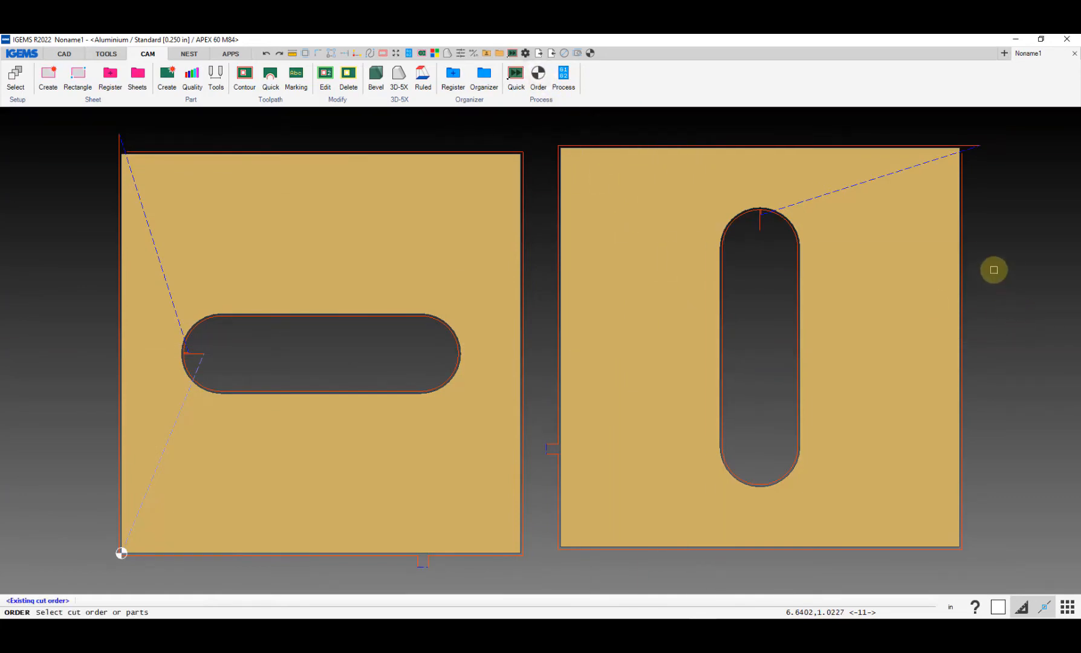
left_click(875, 384)
right_click(876, 384)
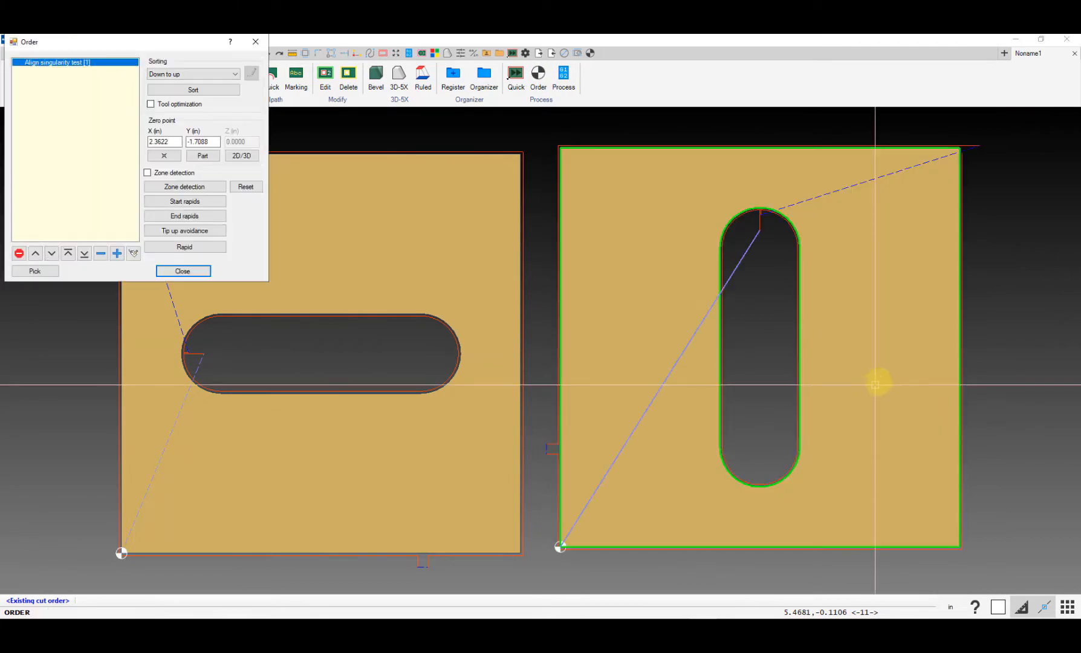
left_click(202, 156)
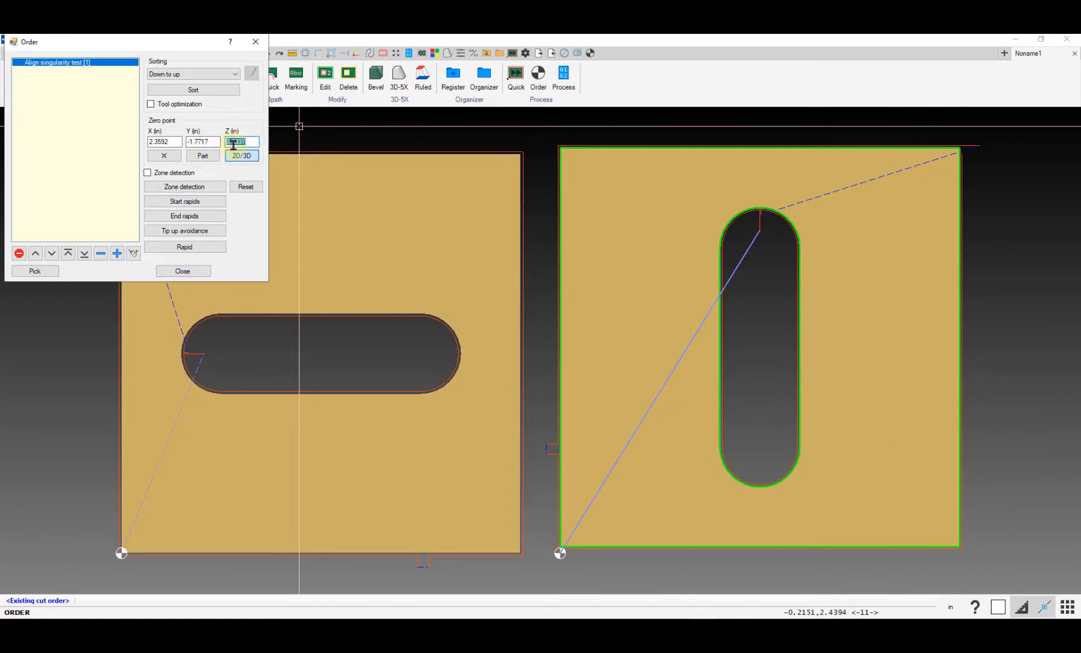
left_click(182, 270)
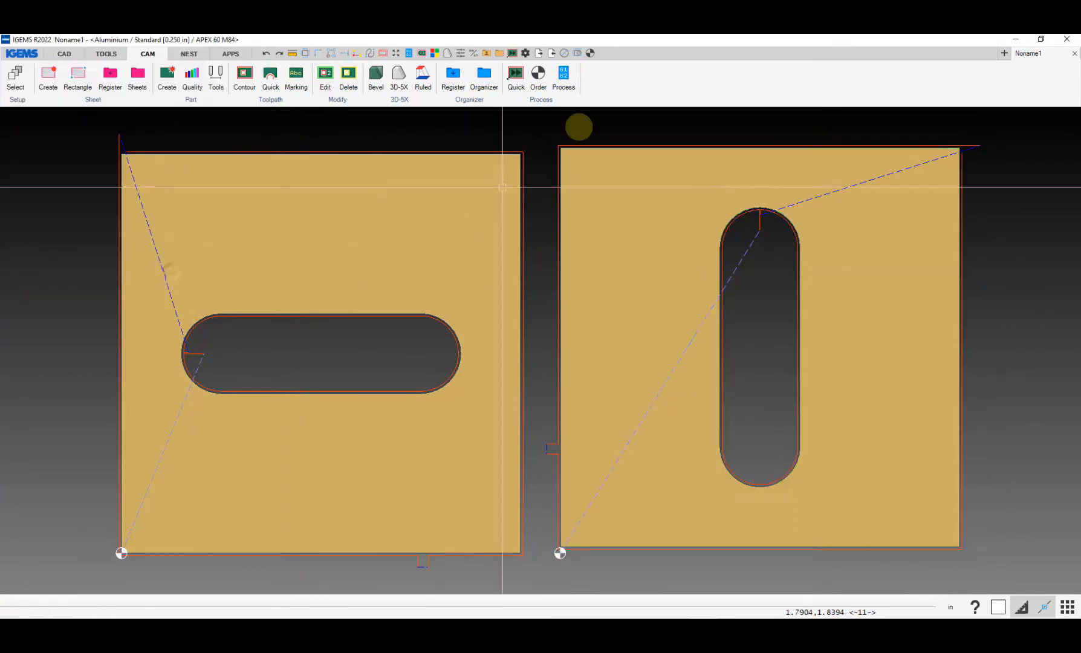
- Process the rotated part's cut order for 3D simulation and accept the post-processor report
left_click(562, 75)
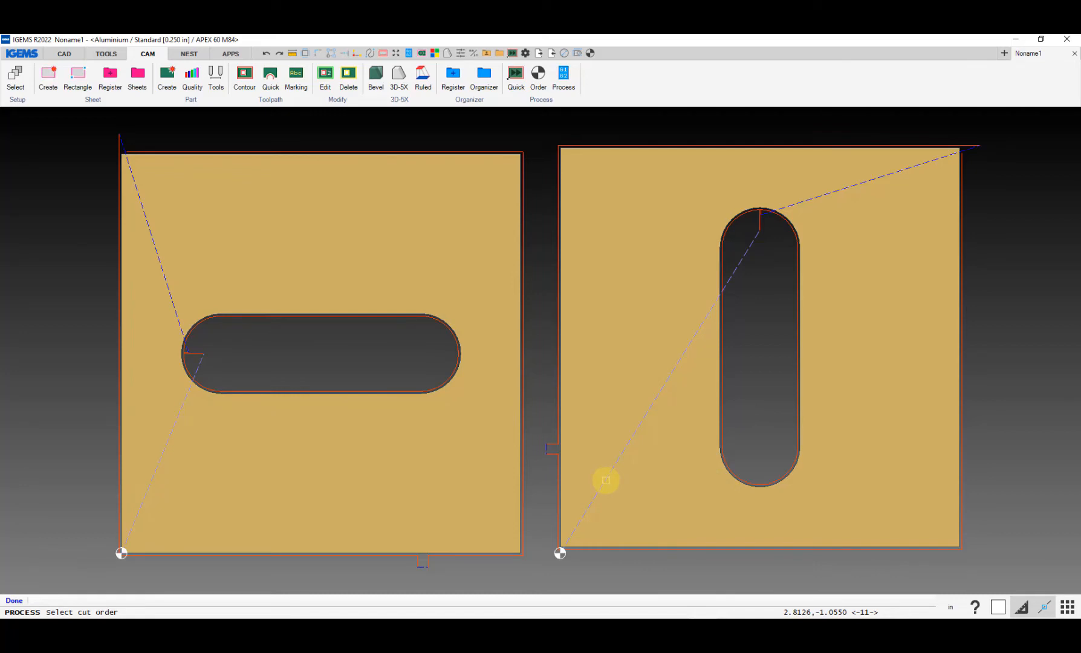
left_click(616, 465)
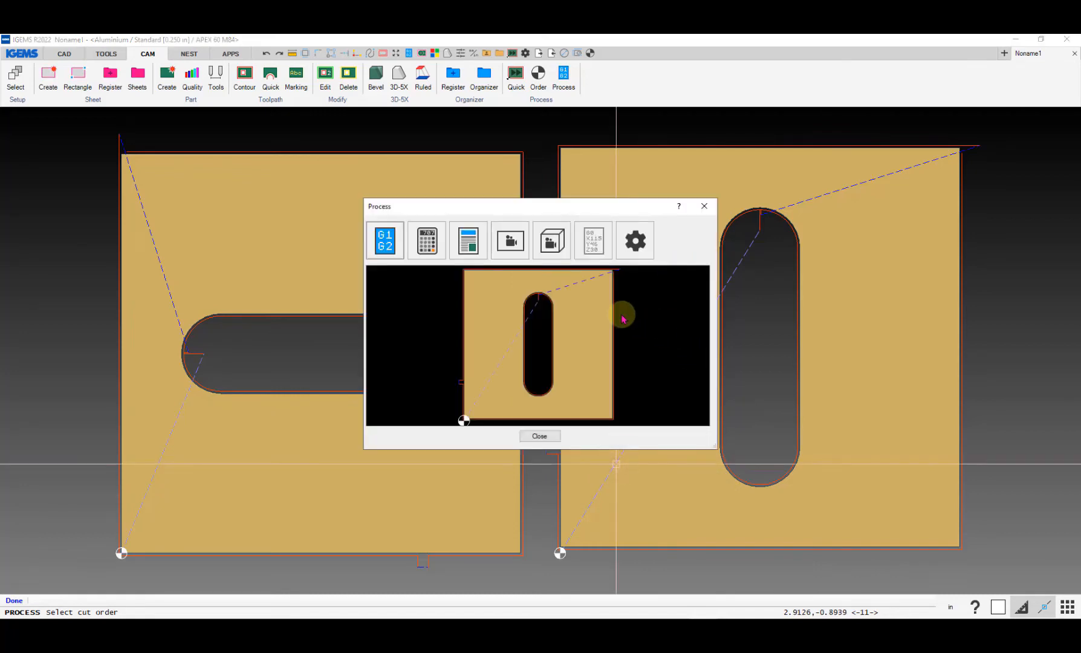
left_click(556, 248)
left_click(526, 406)
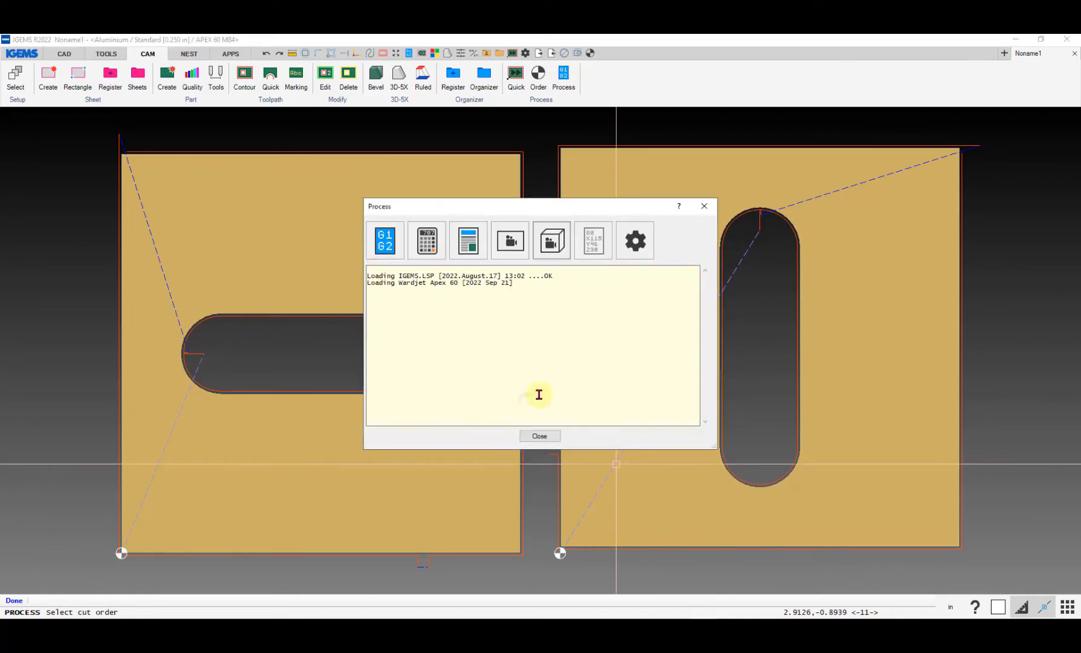
left_click(516, 405)
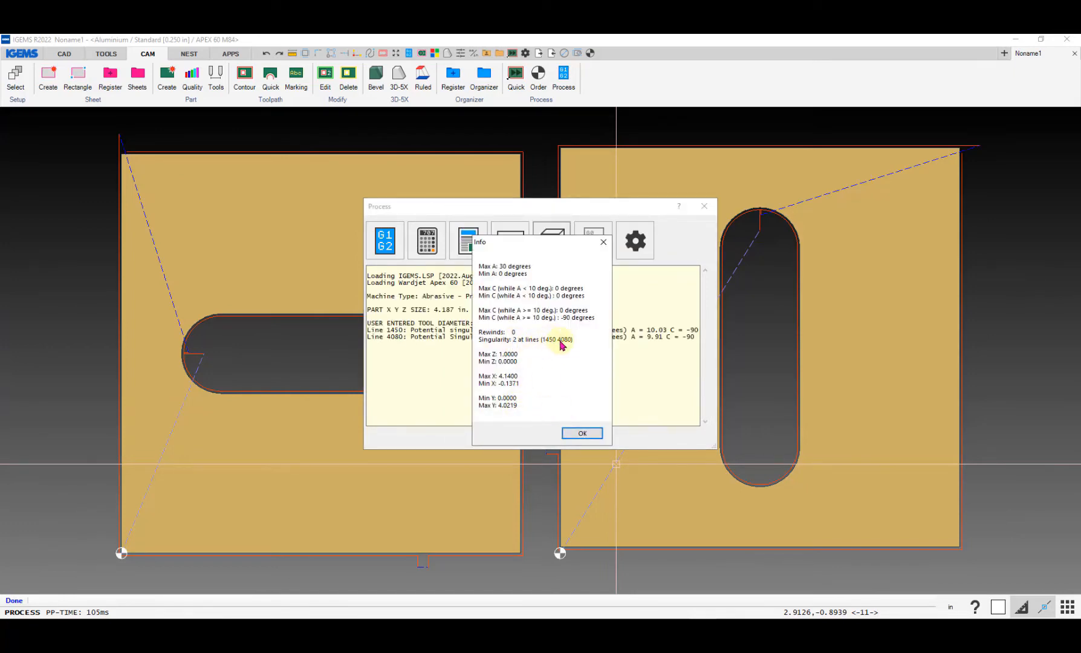
left_click(568, 436)
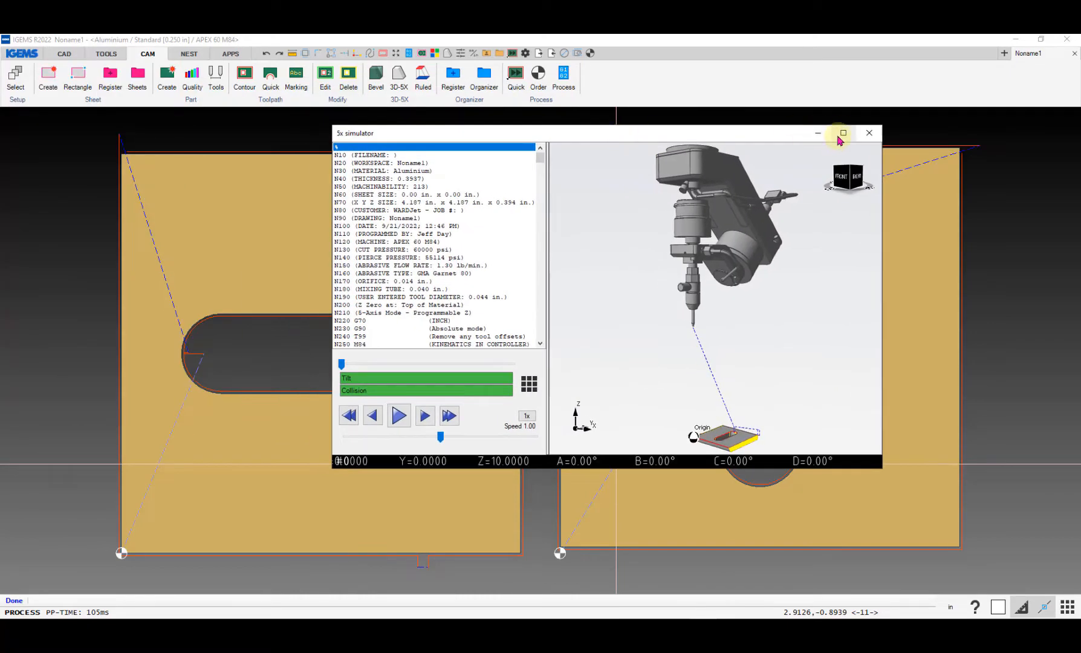
- Enlarge the 5x simulator, jump to program line N1410 and examine the cutting head against the bevelled edge up close
left_click(843, 134)
left_click_drag(207, 78, 207, 185)
left_click(165, 209)
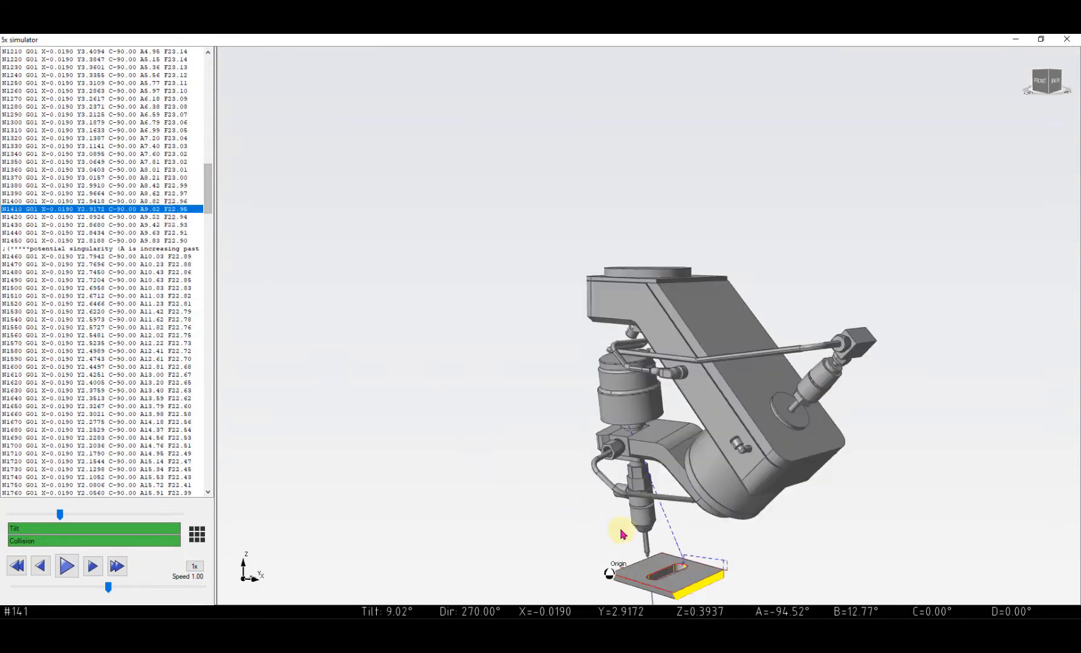
scroll(623, 534, "up", 5)
middle_click_drag(599, 407, 526, 121)
middle_click_drag(630, 356, 786, 303)
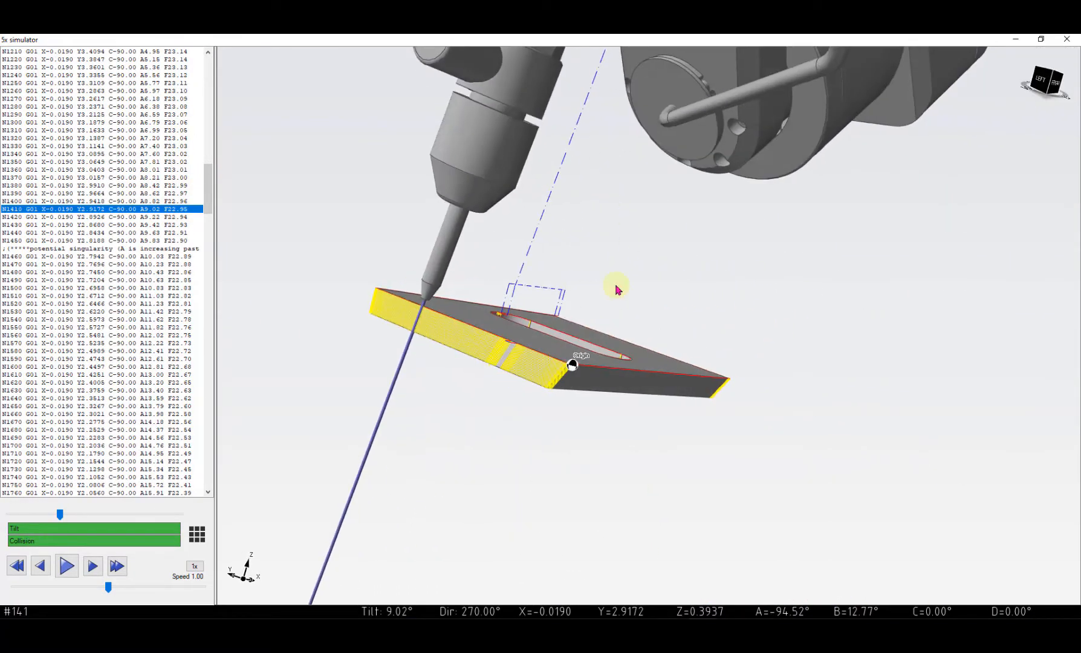
middle_click_drag(615, 286, 605, 279)
- Step through the program lines around N1450 to examine the head's tilt at the first potential singularity
left_click(125, 169)
left_click(125, 177)
left_click(127, 186)
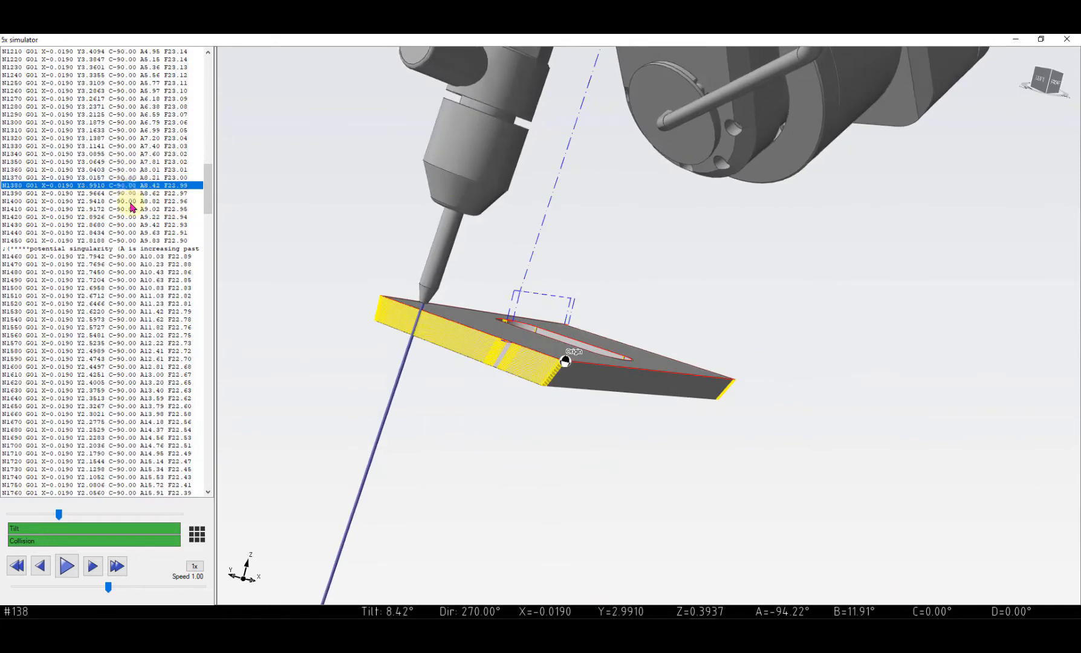
left_click(130, 203)
left_click(133, 217)
left_click(137, 178)
left_click(136, 210)
left_click(135, 223)
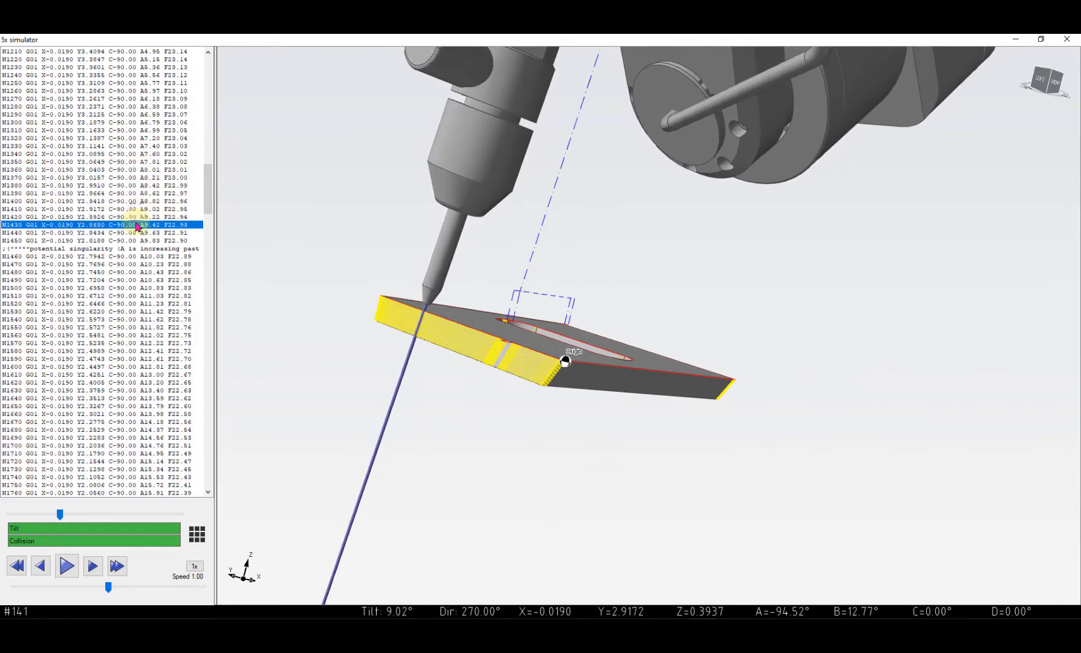
left_click(135, 240)
left_click(134, 248)
left_click(129, 162)
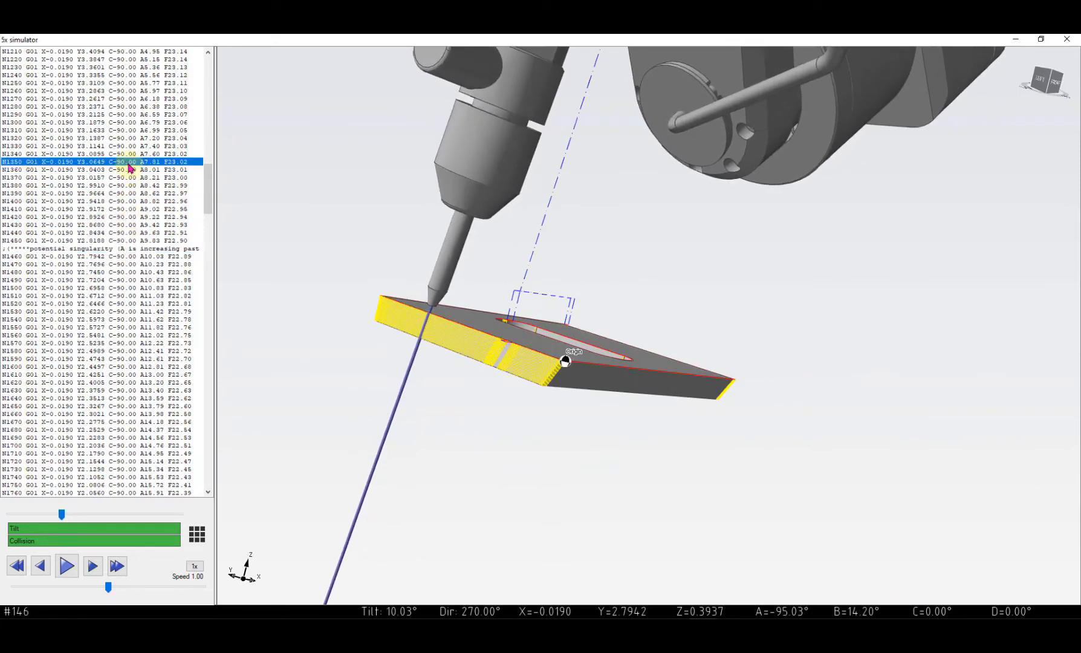
left_click(133, 240)
left_click(132, 248)
left_click(135, 295)
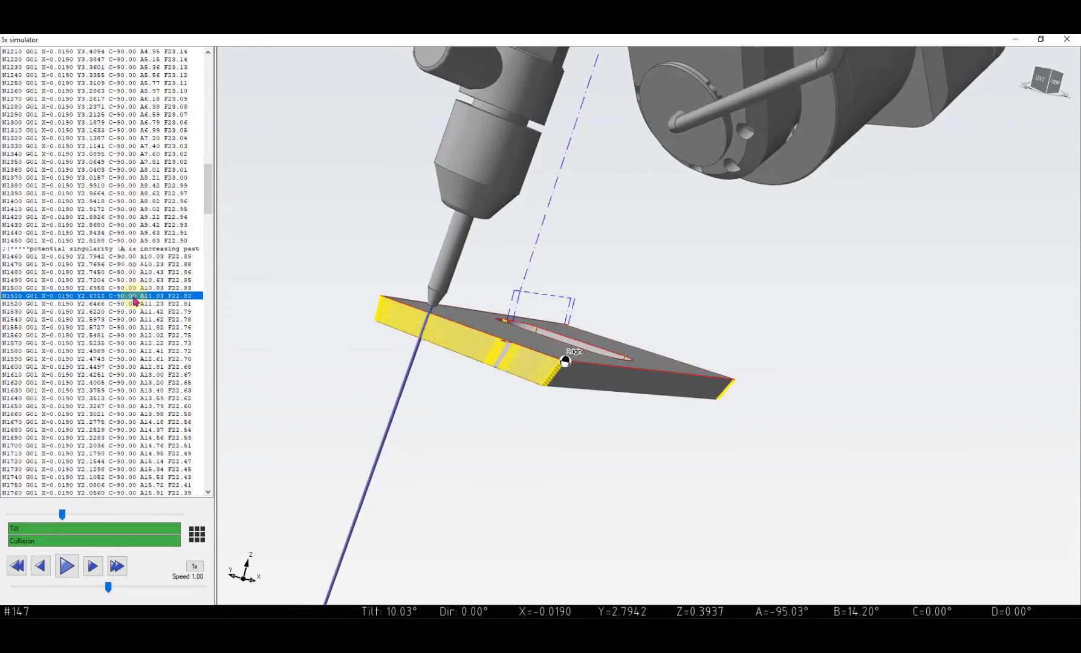
left_click(134, 250)
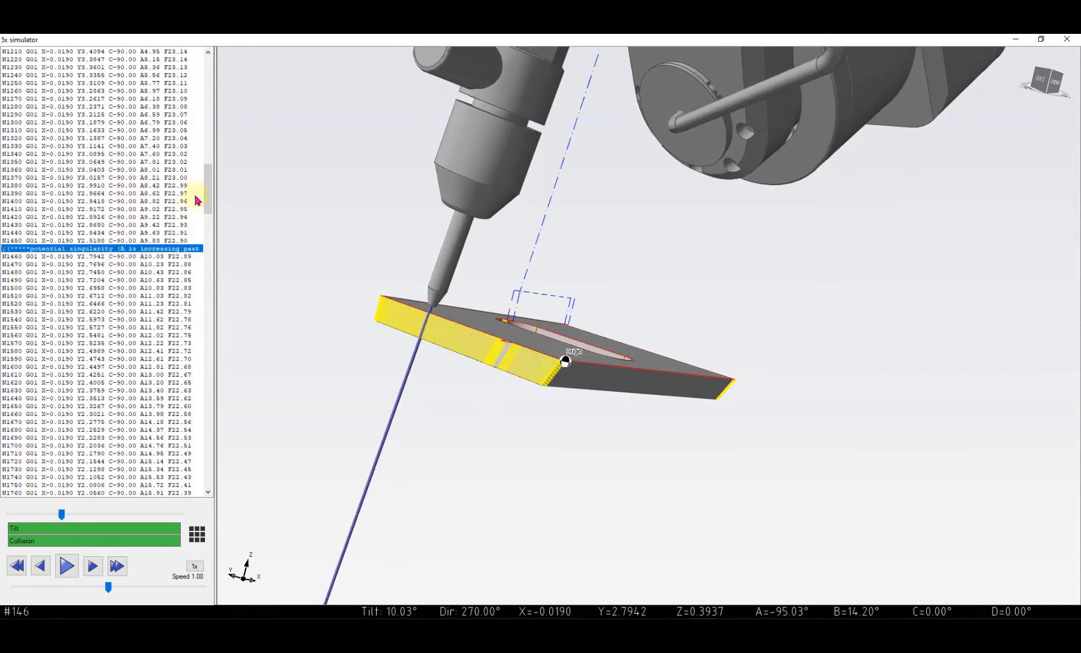
- Examine the head's motion on the opposite edge around lines N4080 and N4090, at the second potential singularity
left_click_drag(207, 184, 195, 399)
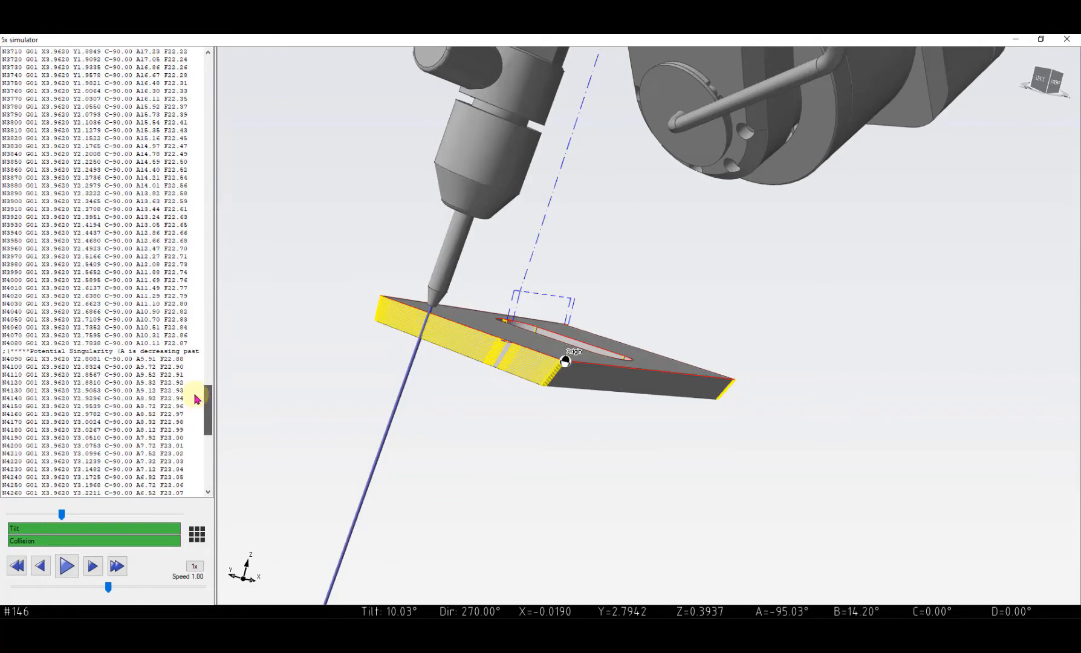
left_click(163, 328)
left_click_drag(567, 315, 269, 325)
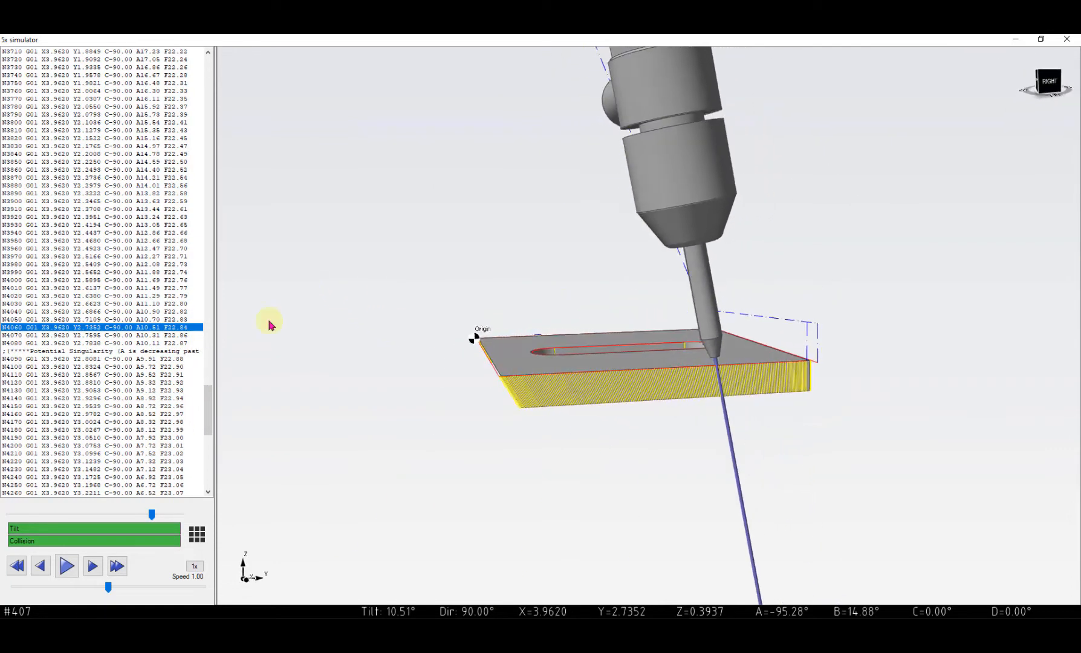
left_click(153, 297)
left_click(155, 327)
left_click(151, 335)
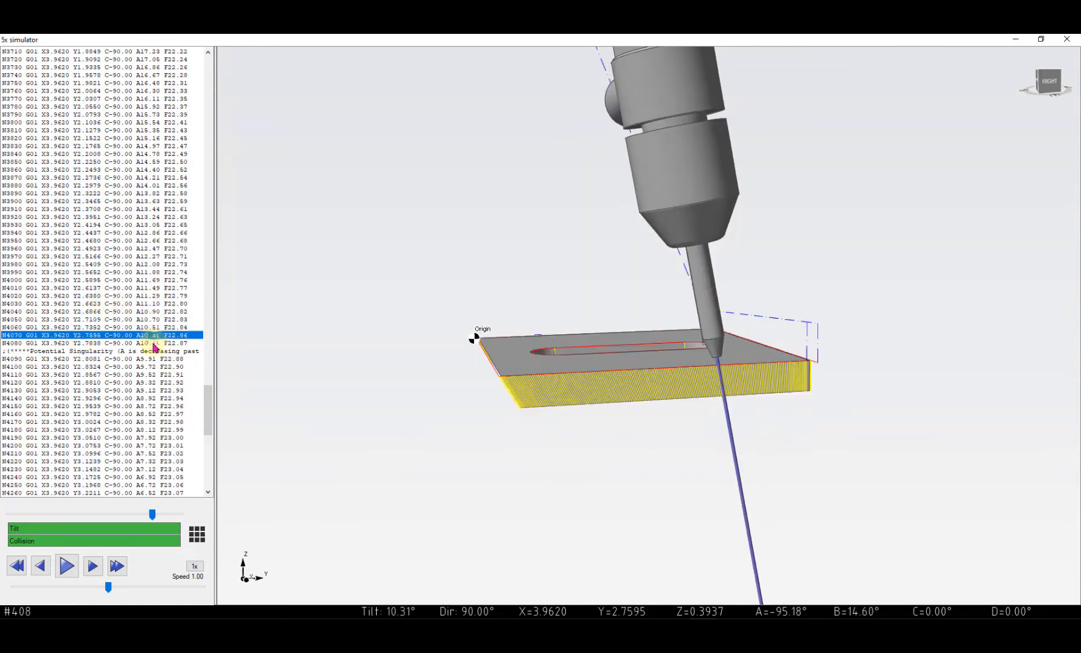
left_click(152, 344)
left_click(152, 359)
left_click(154, 367)
left_click(150, 359)
left_click(150, 344)
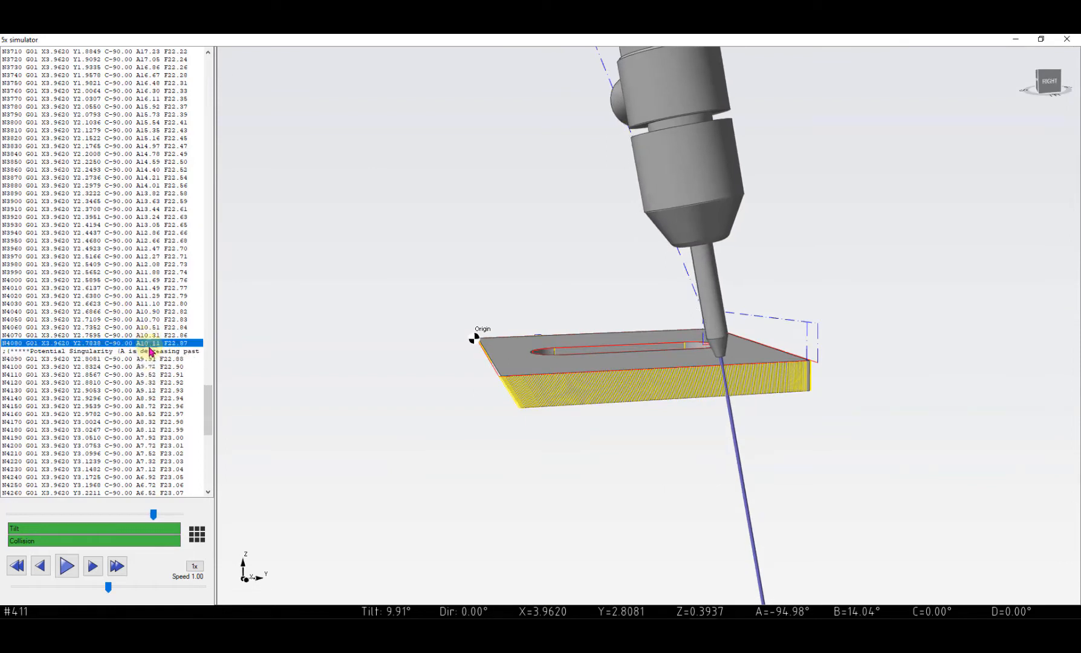
left_click(149, 359)
left_click(123, 351)
left_click(124, 359)
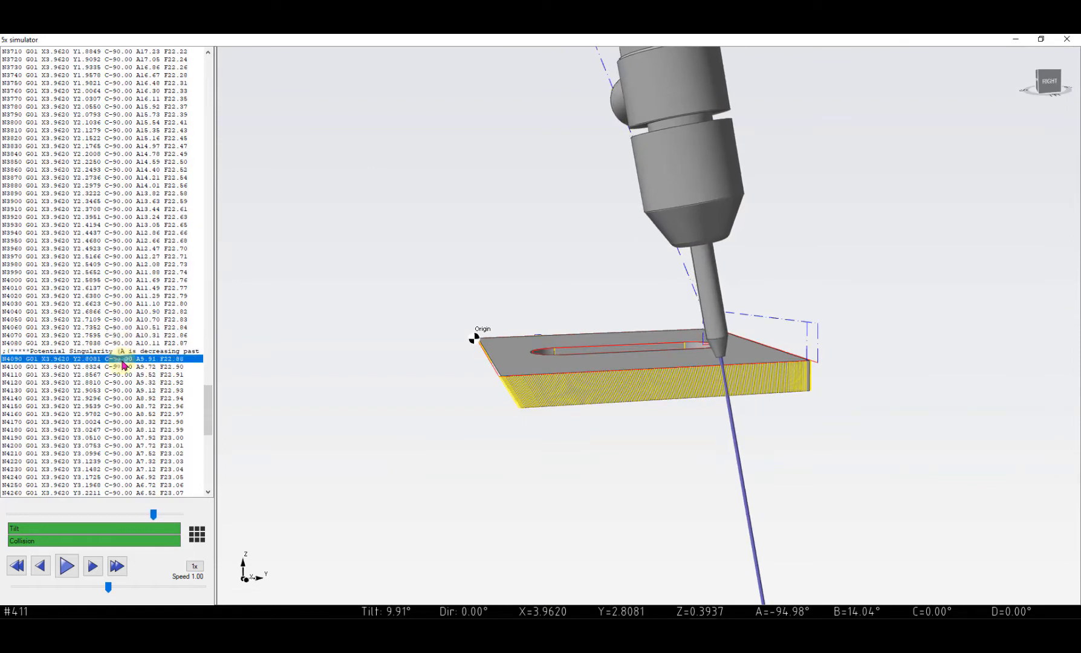
- Close the simulator and the Process dialog, and delete the rotated part together with its cut order
left_click(1065, 40)
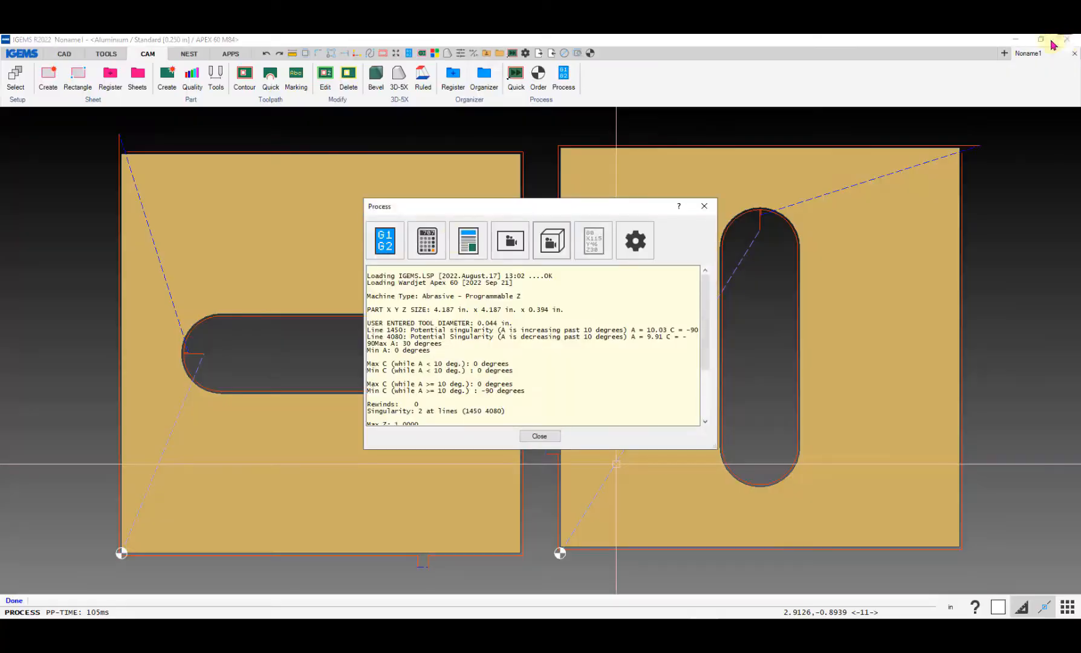
left_click(537, 436)
left_click(677, 447)
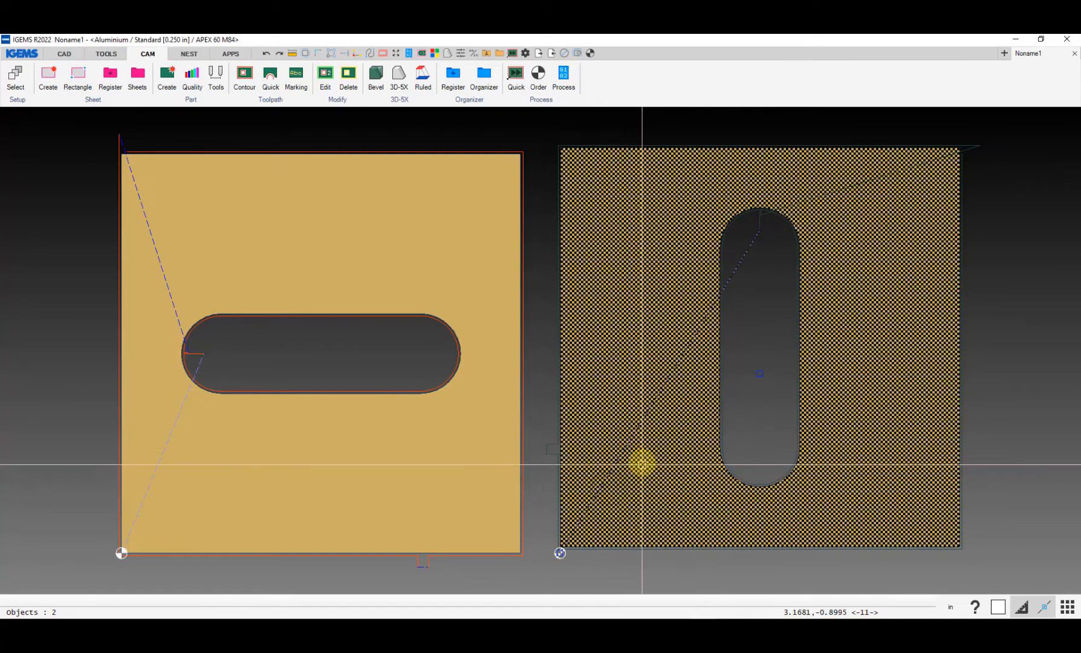
key("Delete")
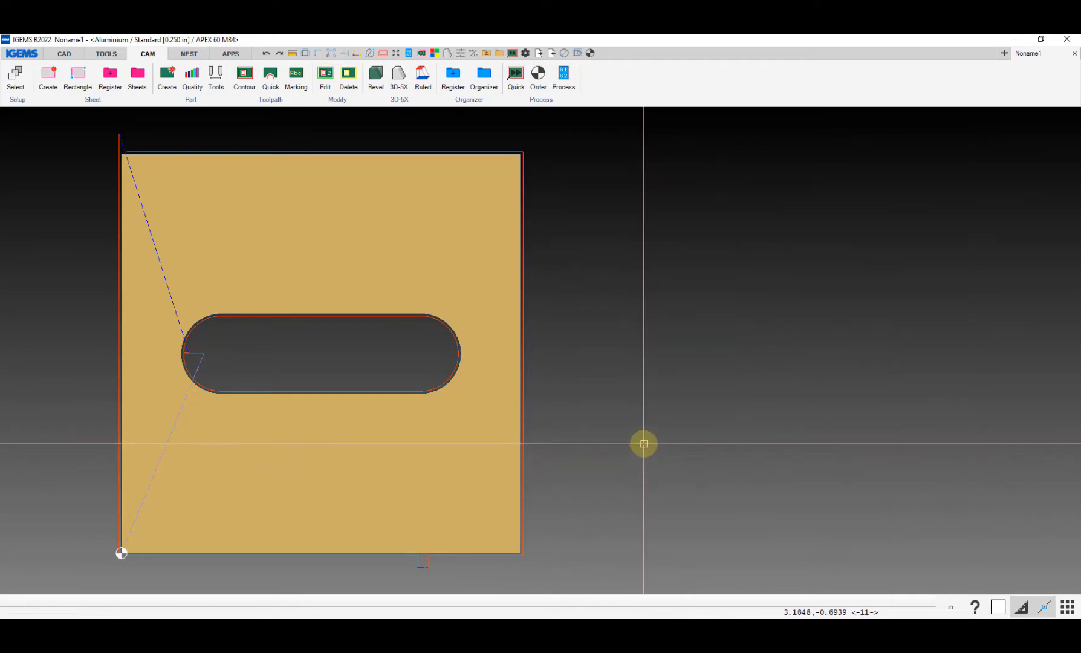
- Set the Rotation step property of the remaining Align part to None
scroll(643, 443, "down", 3)
middle_click_drag(642, 443, 558, 487)
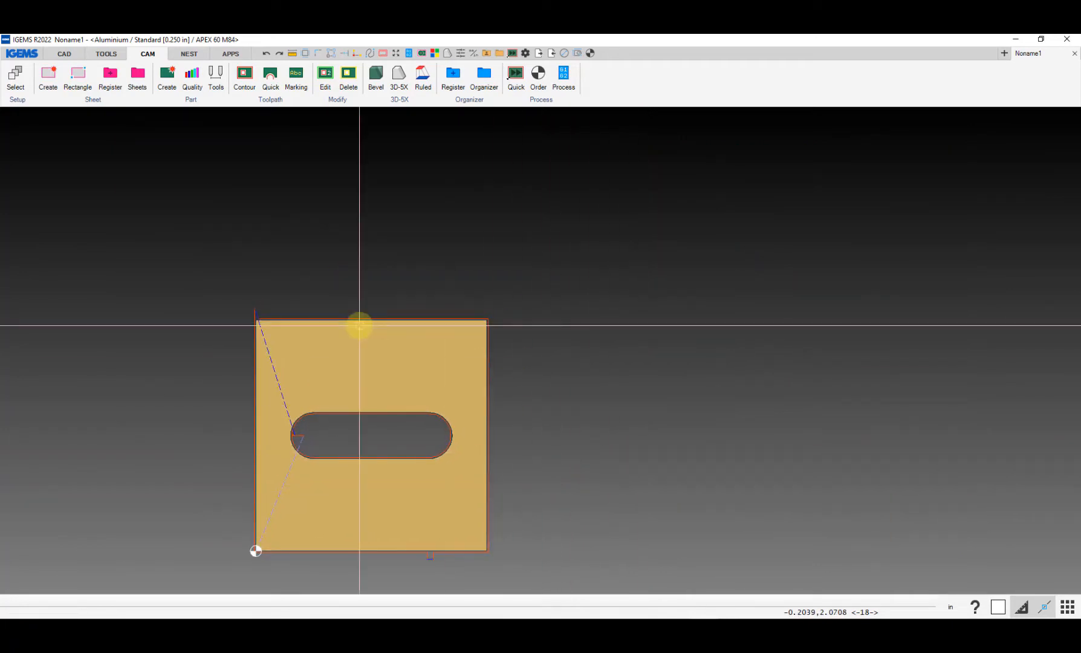
middle_click_drag(368, 391, 304, 350)
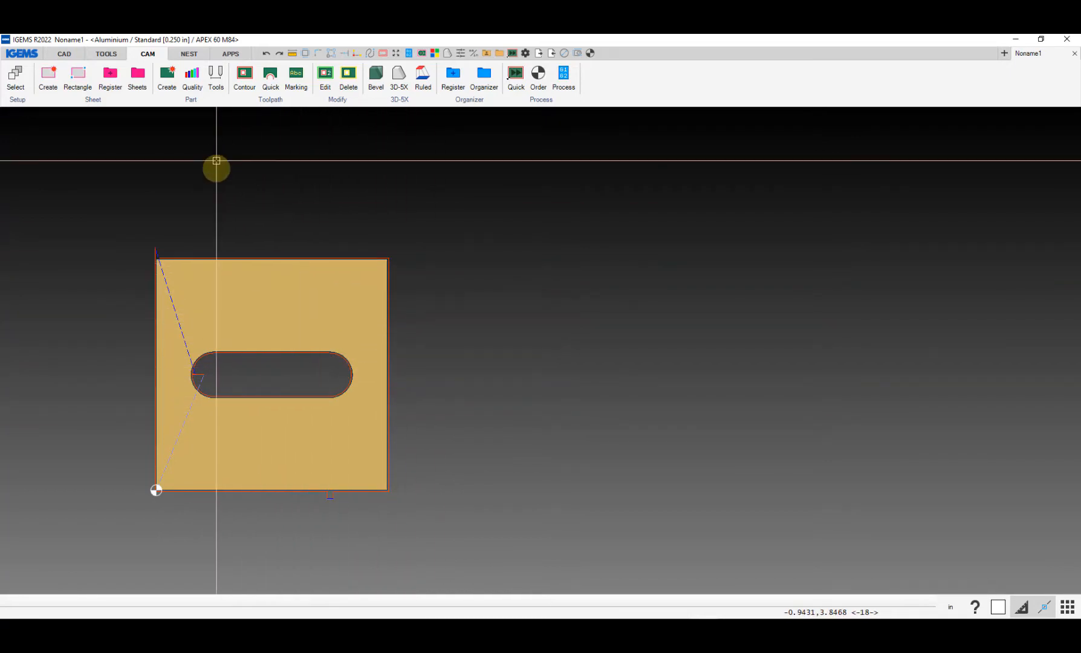
left_click(190, 99)
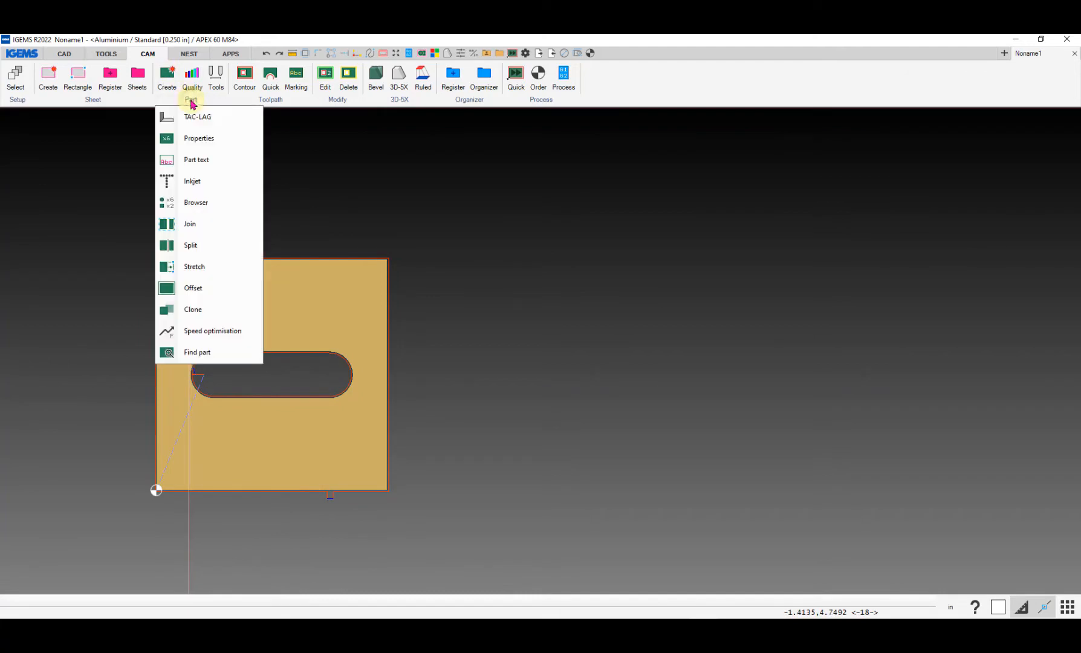
left_click(194, 140)
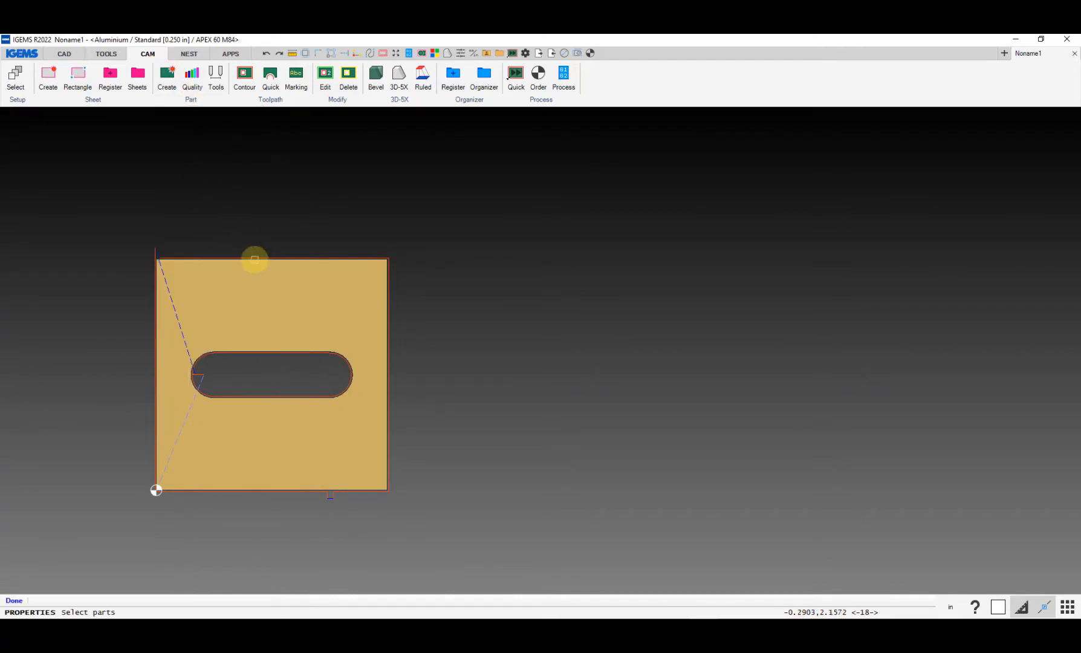
left_click(254, 260)
right_click(254, 260)
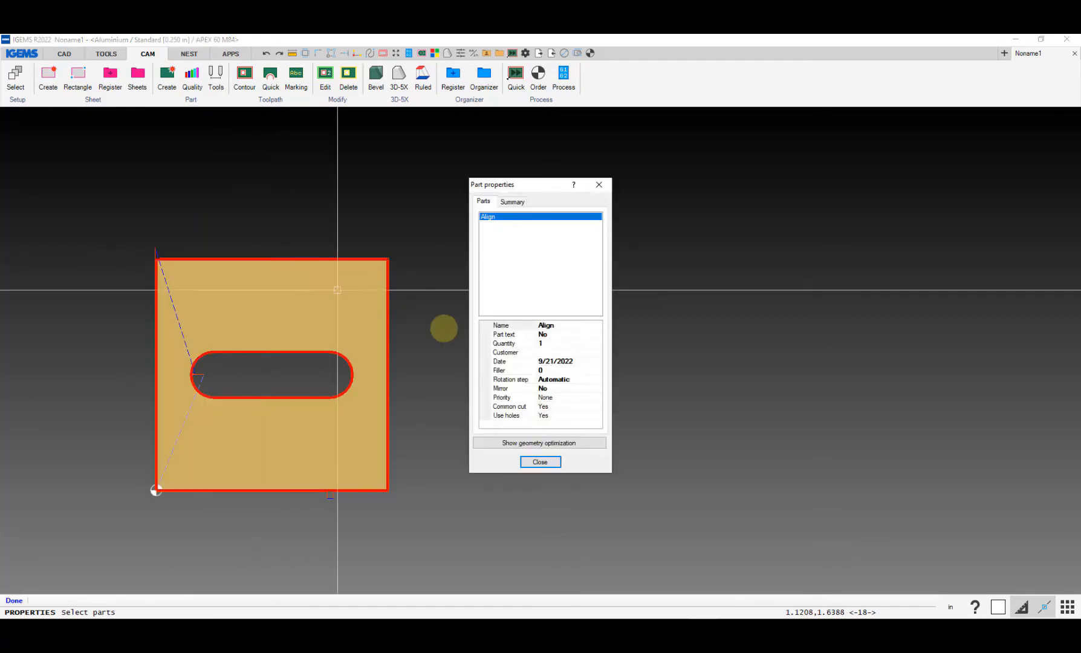
left_click(519, 383)
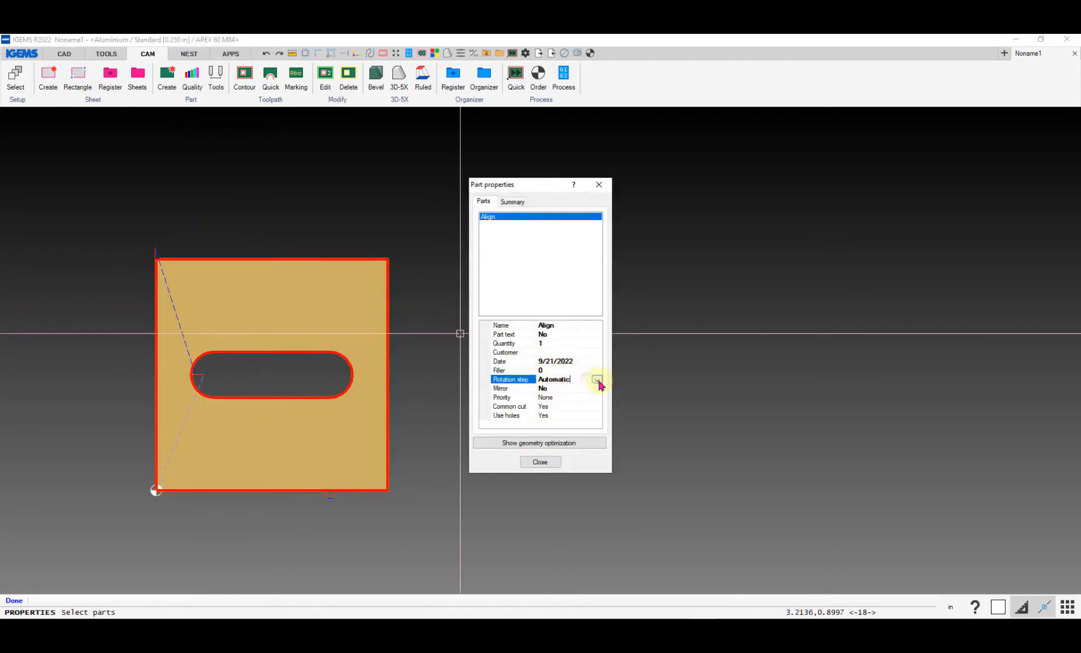
left_click(597, 379)
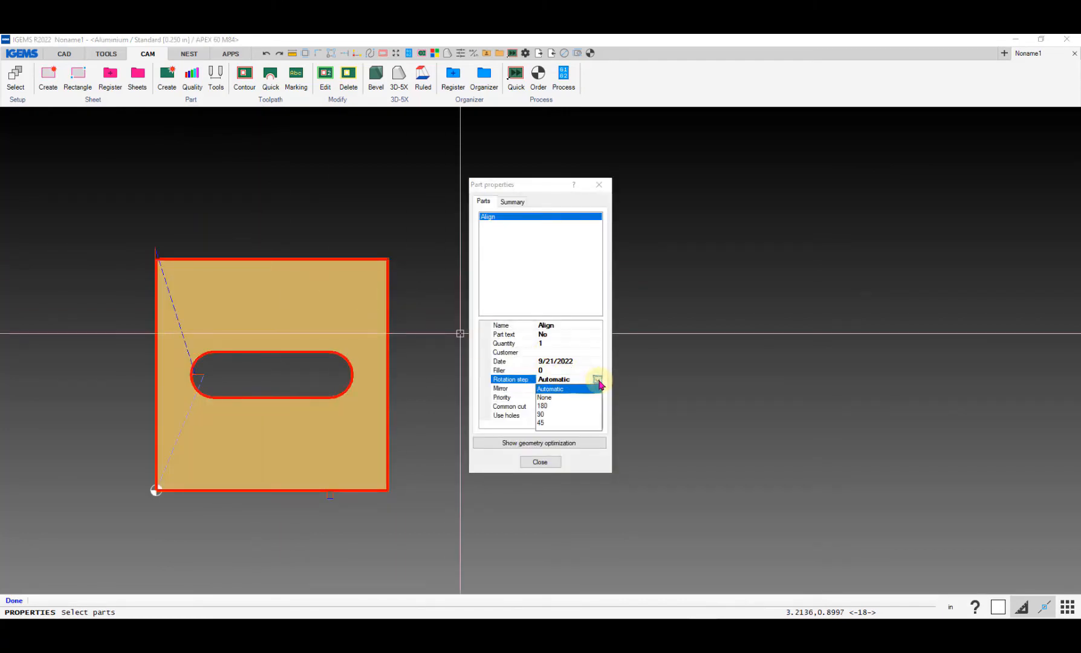
left_click(542, 399)
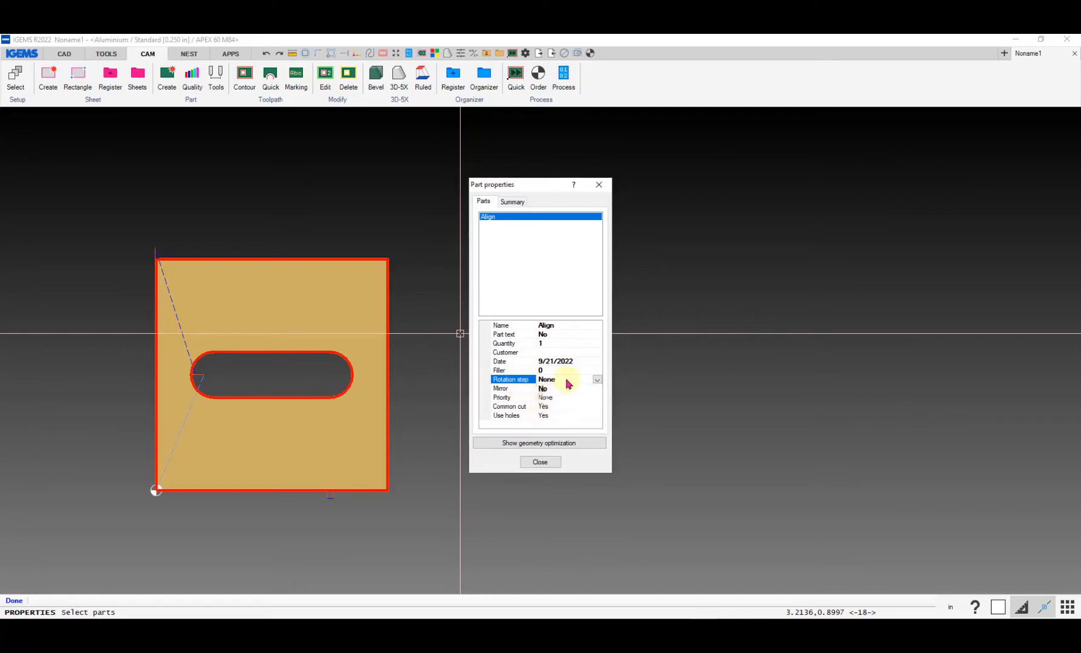
left_click(538, 462)
- Start an automatic nest for the Align part
scroll(484, 386, "down", 2)
middle_click_drag(484, 385, 276, 396)
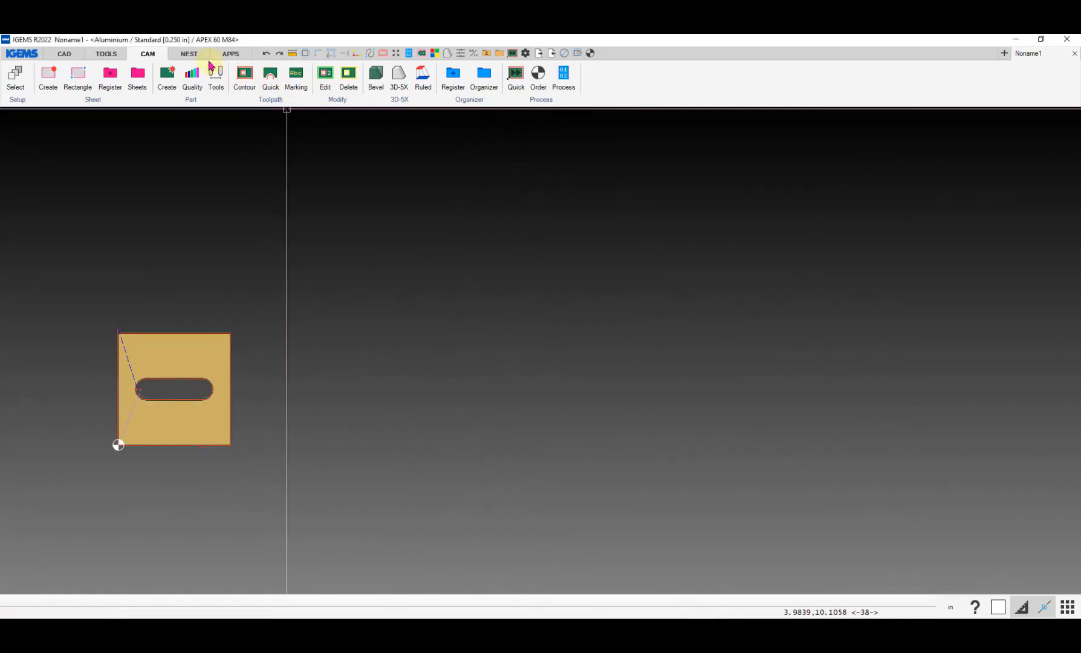
left_click(189, 54)
left_click(321, 76)
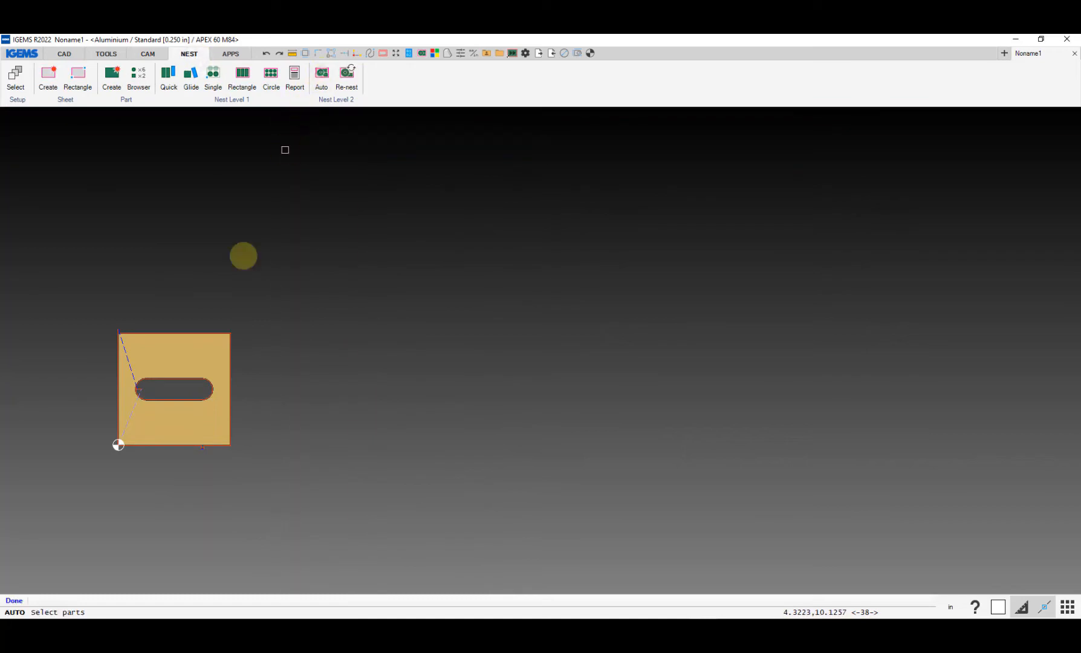
- Start an automatic nest of the slotted part without picking any existing sheet, with a part quantity of 10
left_click(205, 388)
right_click(205, 387)
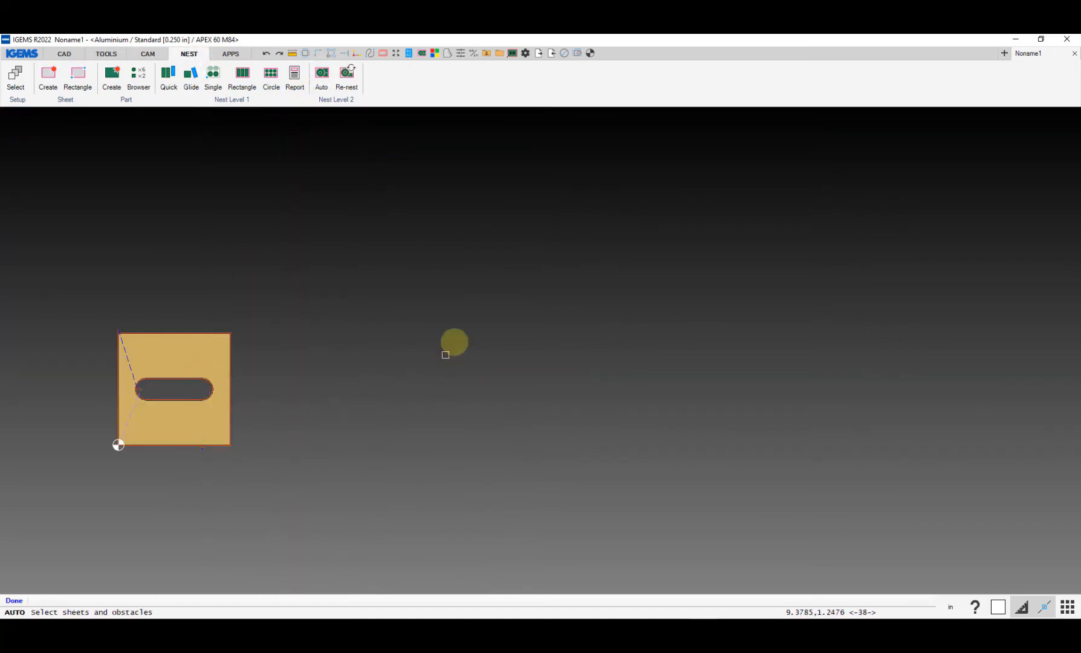
right_click(69, 171)
left_click_drag(757, 253, 714, 121)
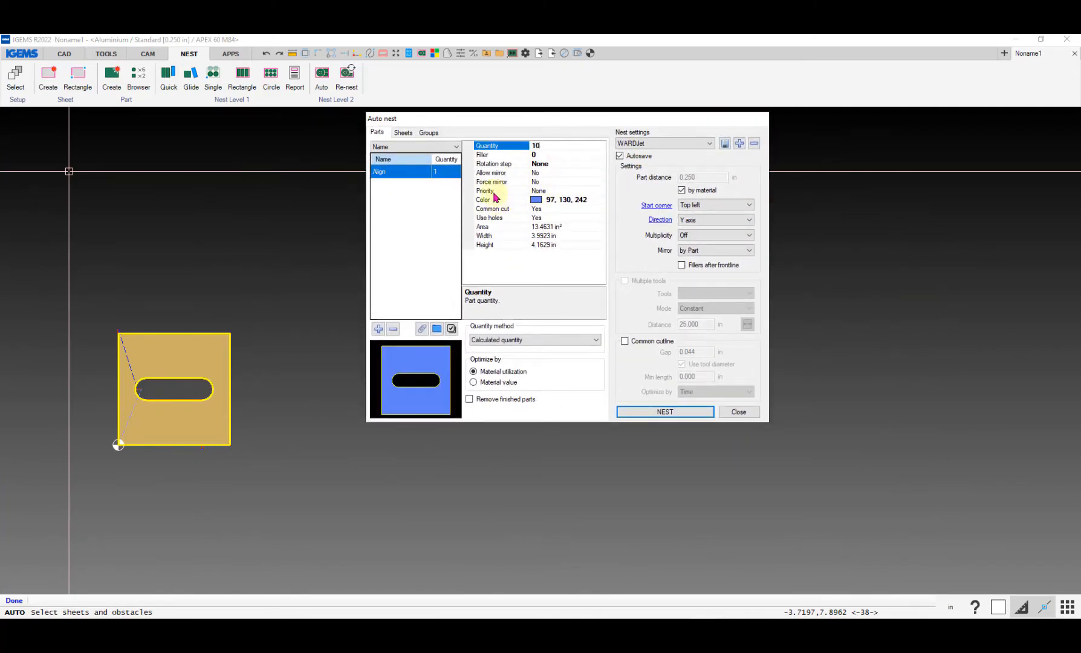
left_click(494, 167)
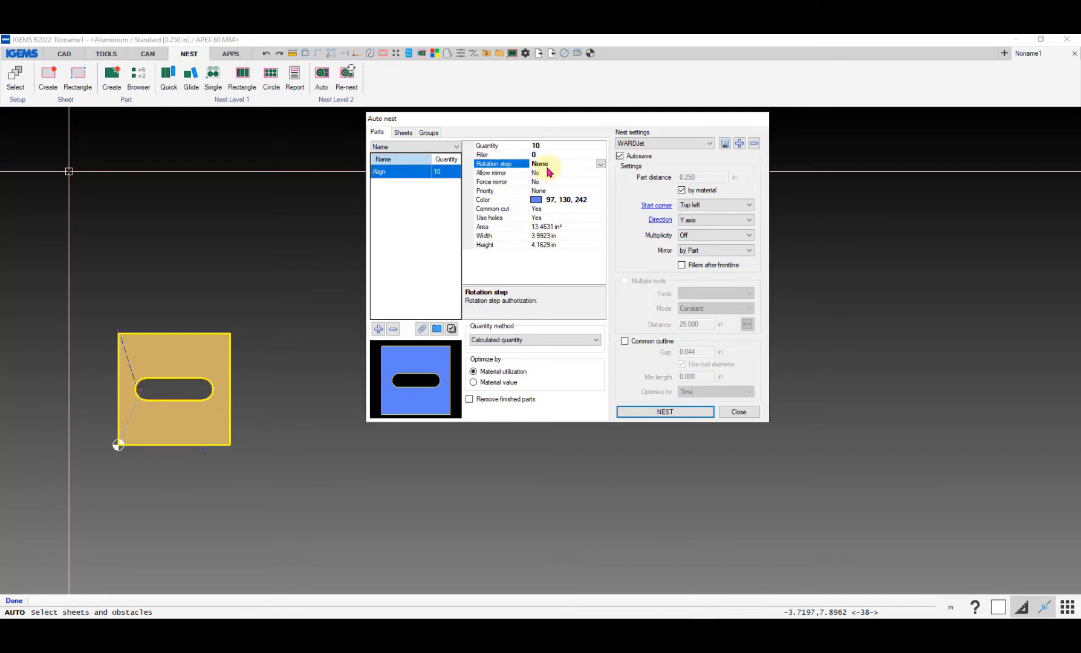
- Add one 48 x 48 in rectangular sheet with a 0.5 in collar to the nest
left_click(403, 134)
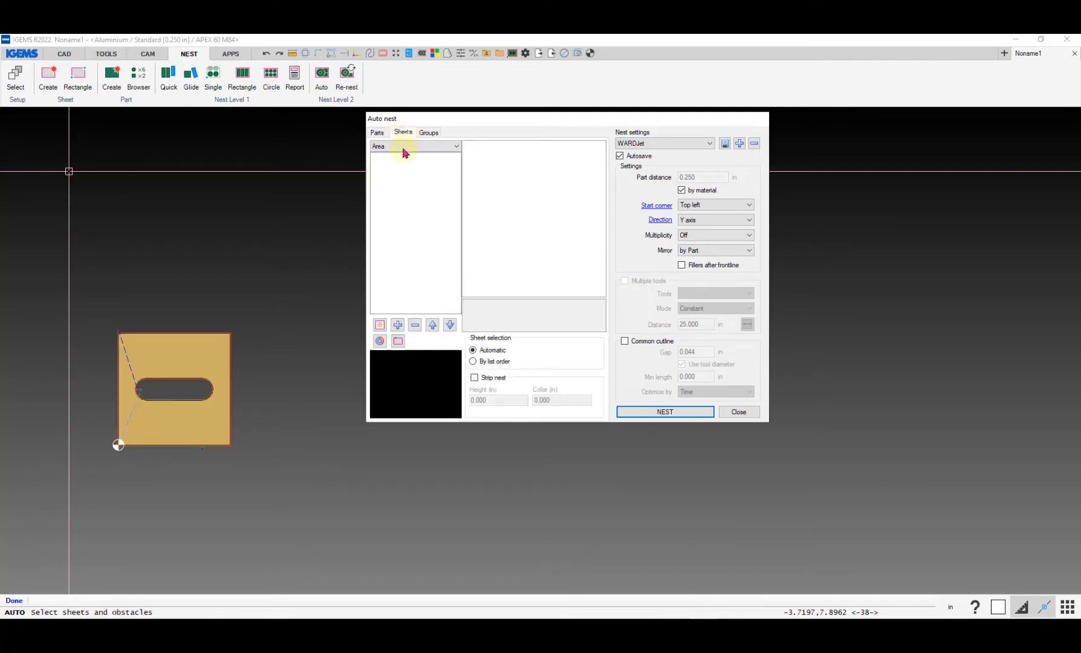
left_click(380, 325)
left_click(527, 349)
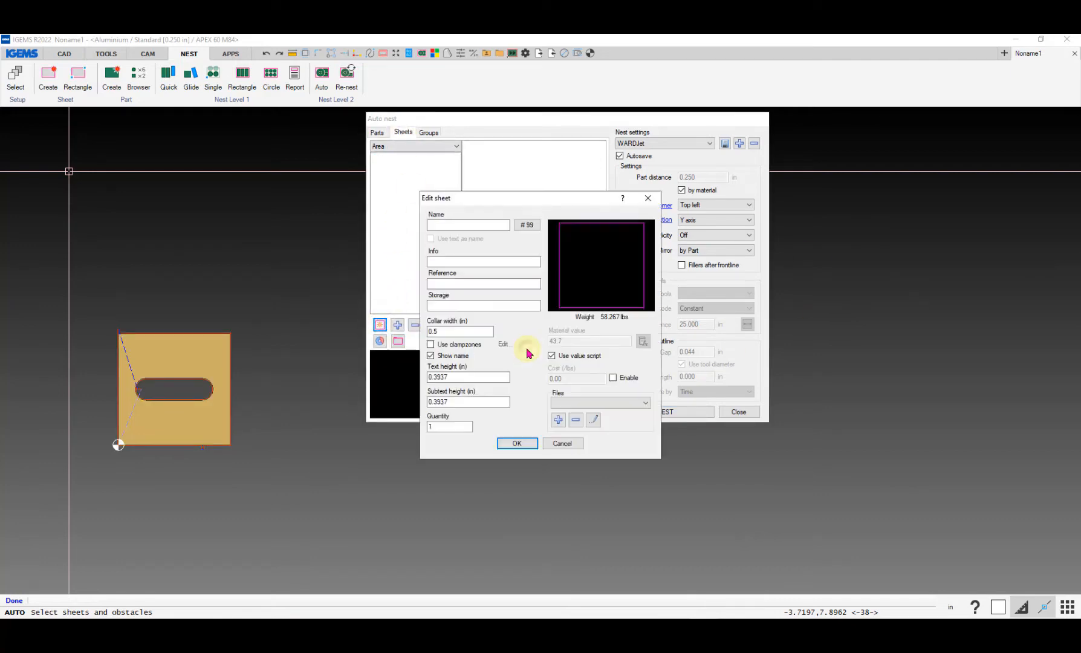
left_click(516, 445)
- Run and cancel a trial nest, and set the start corner to by Machine and the direction to Automatic
left_click(670, 412)
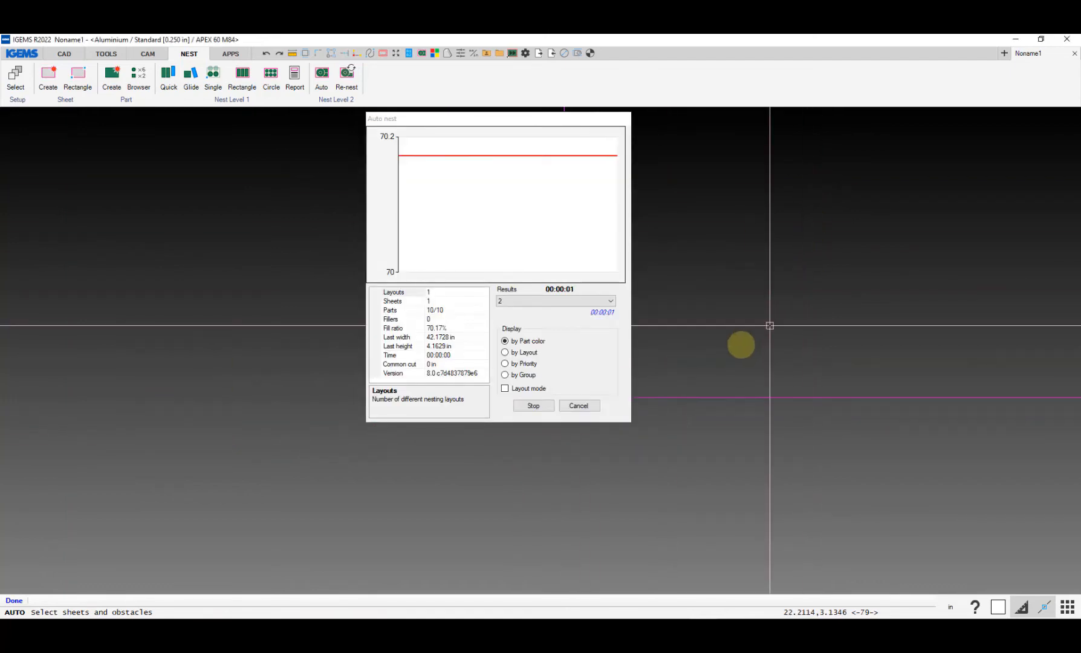
left_click(588, 405)
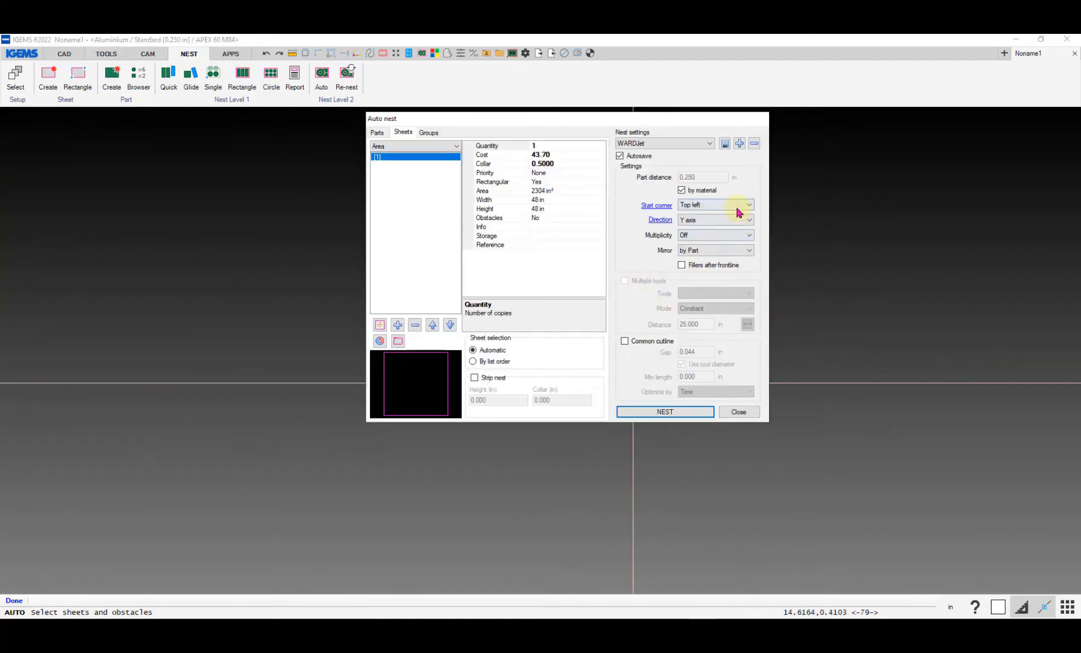
left_click(738, 209)
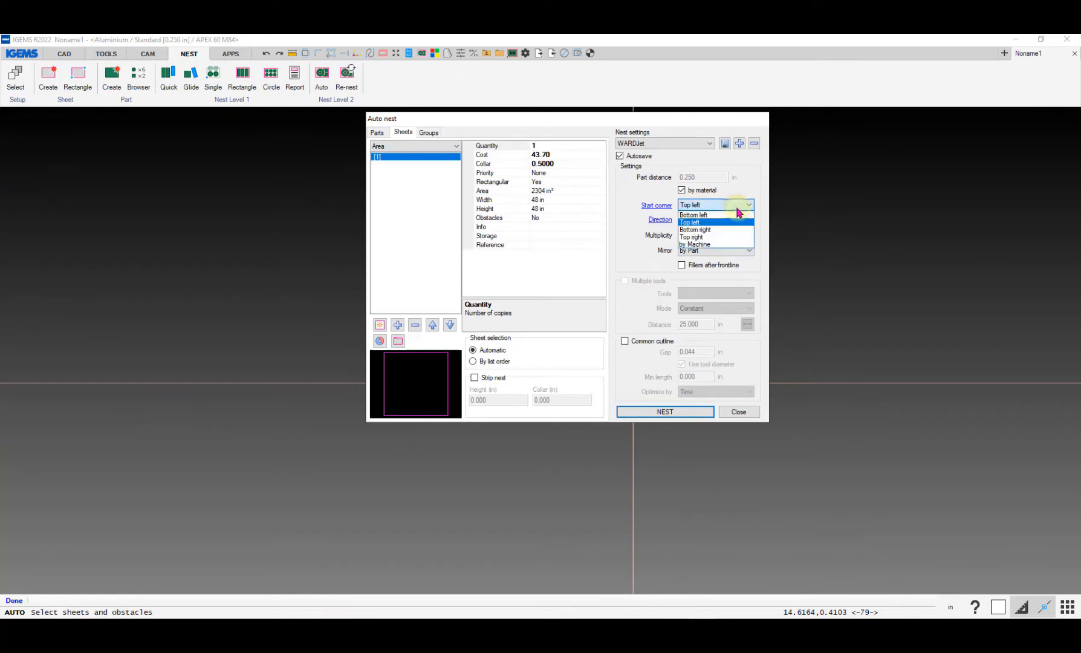
left_click(705, 245)
left_click(714, 221)
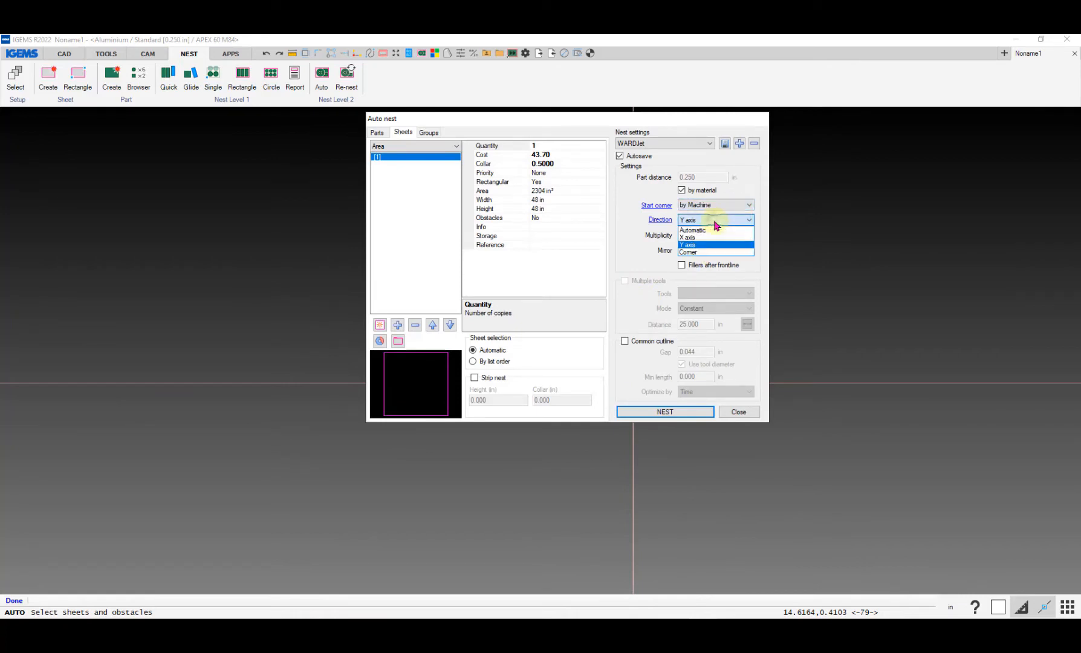
left_click(712, 231)
- Run the nest with the changed settings, stop the calculation and accept the resulting layout
left_click(646, 410)
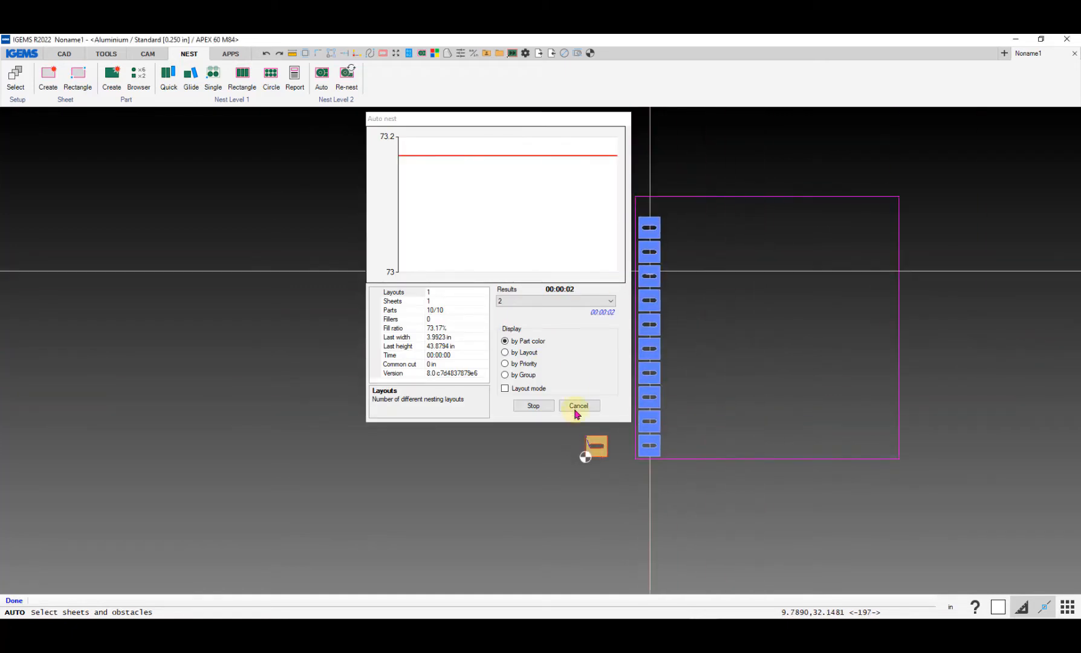
left_click(533, 405)
left_click(533, 405)
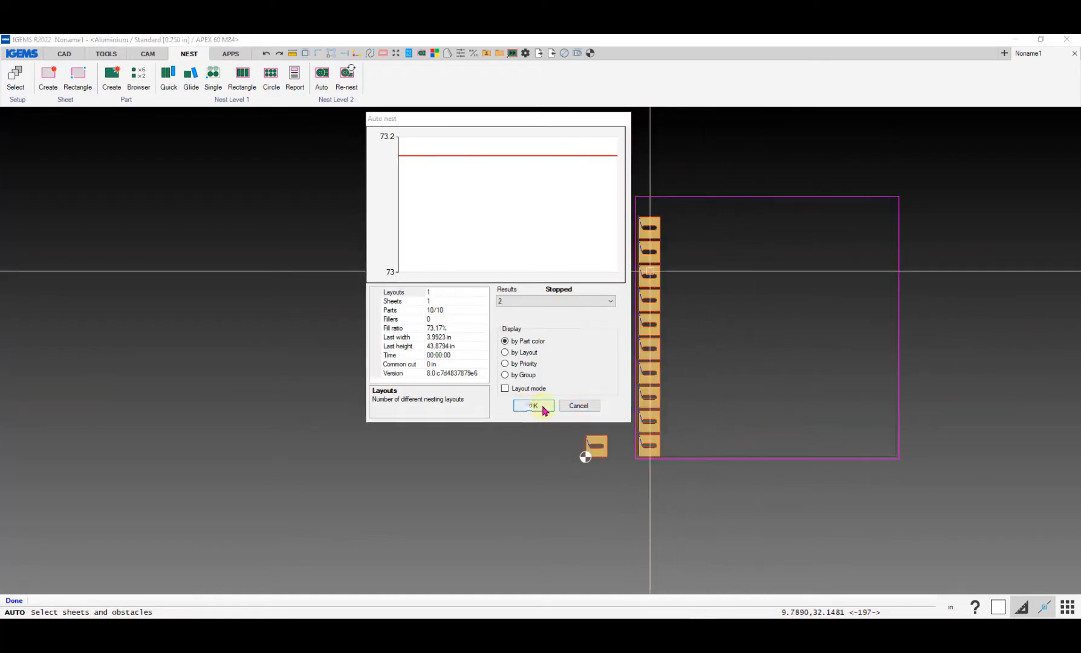
middle_click_drag(667, 396, 485, 465)
scroll(480, 468, "up", 8)
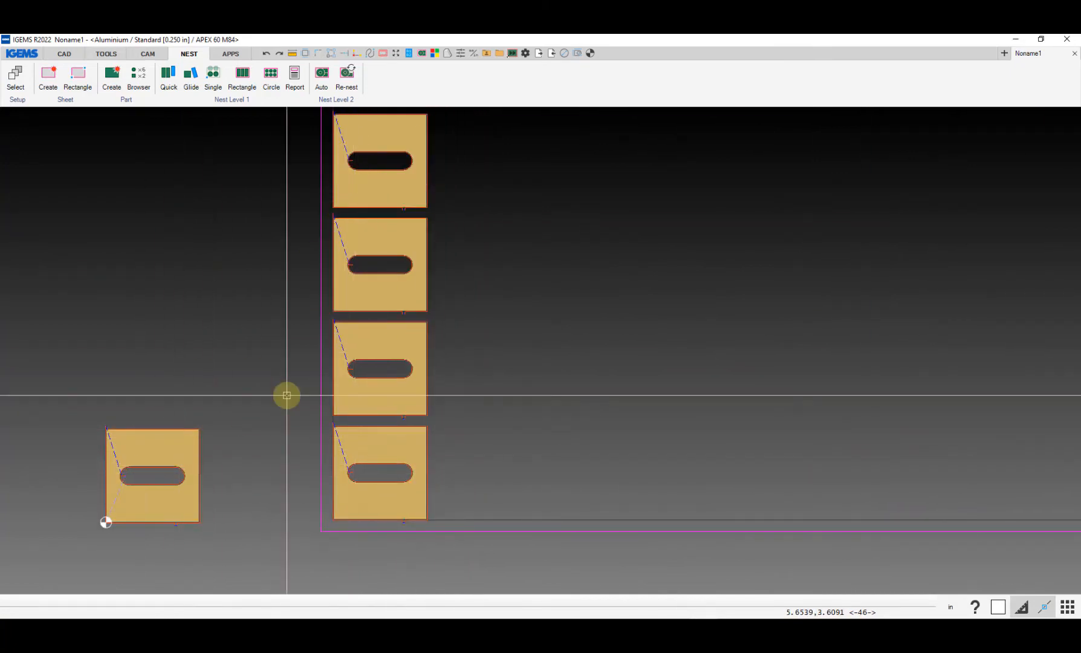
scroll(351, 410, "down", 6)
scroll(350, 411, "down", 1)
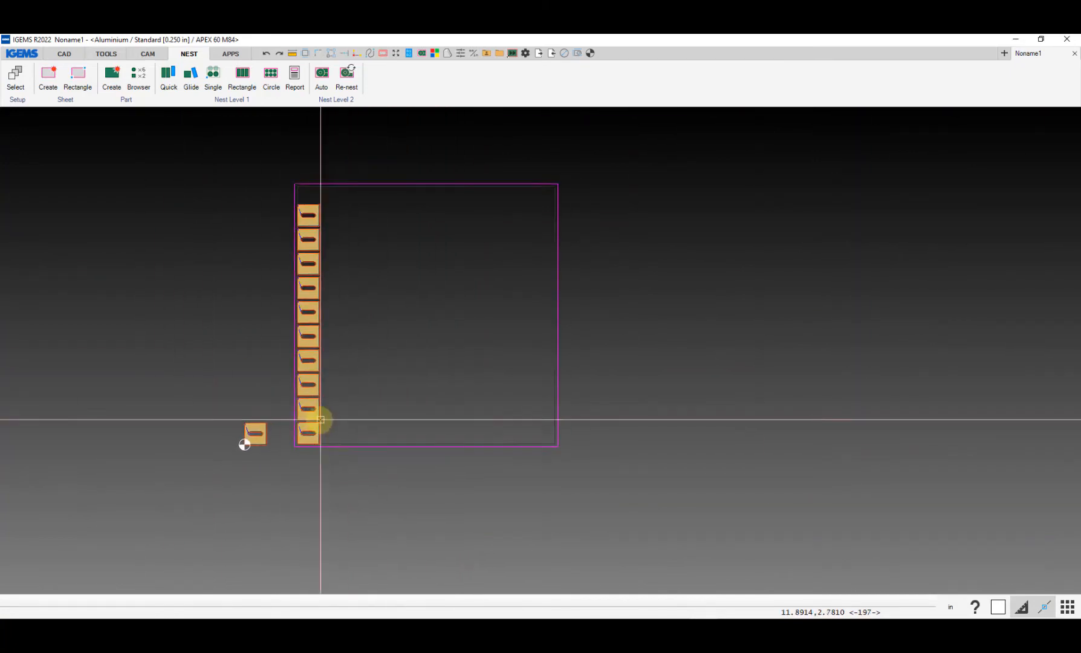
- Create a cut order for the nested parts with its zero point on the lower-left corner of the lowest part
left_click(148, 53)
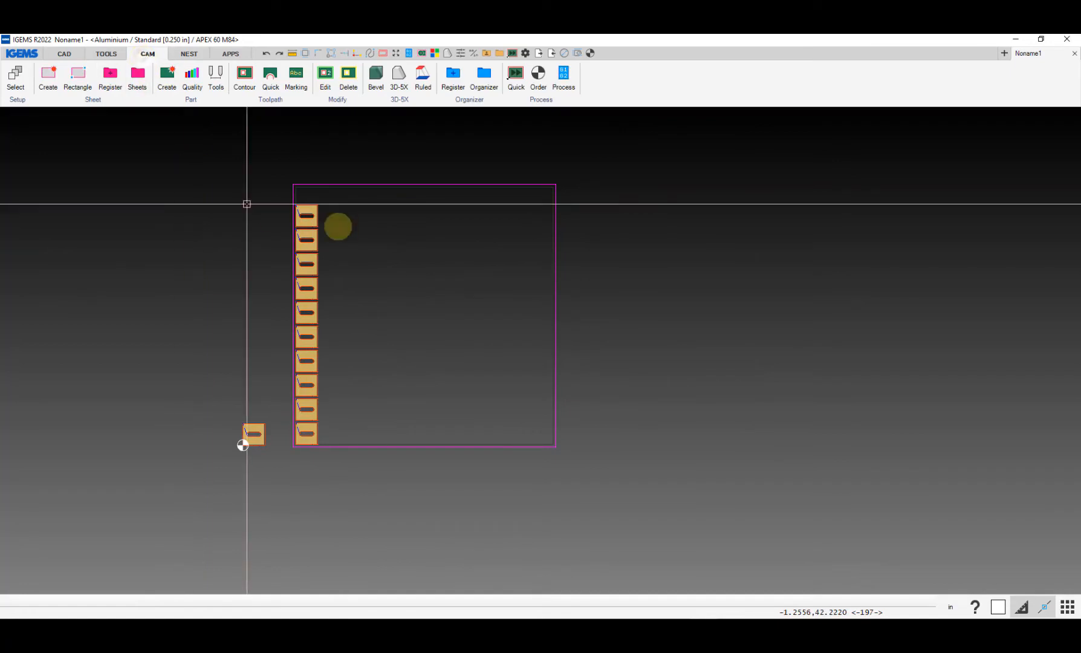
left_click(537, 75)
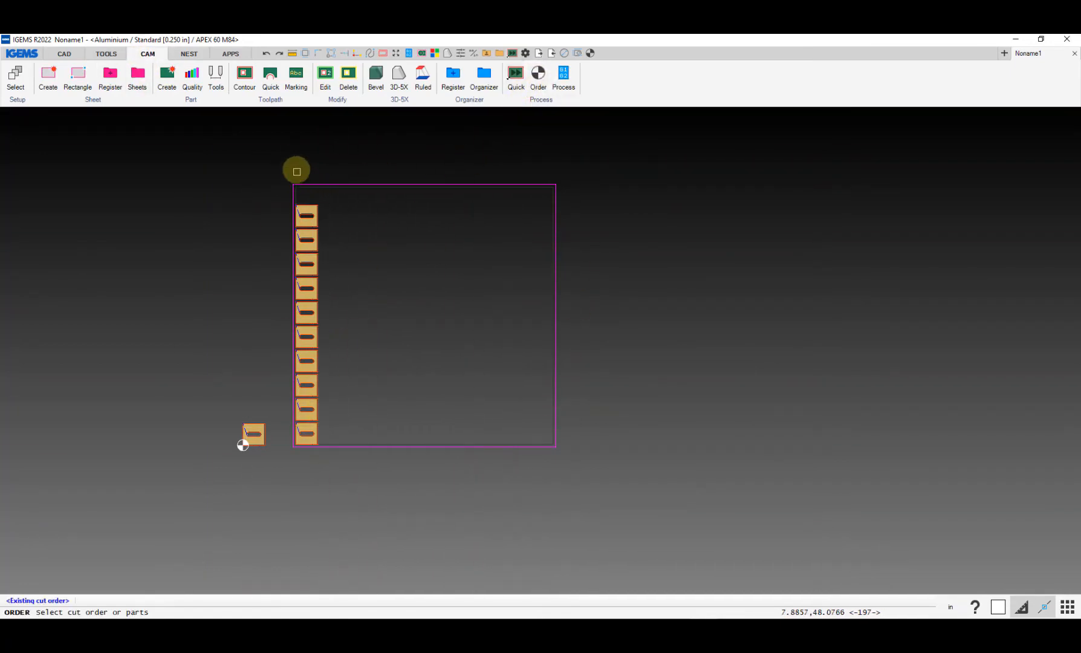
left_click_drag(284, 160, 612, 486)
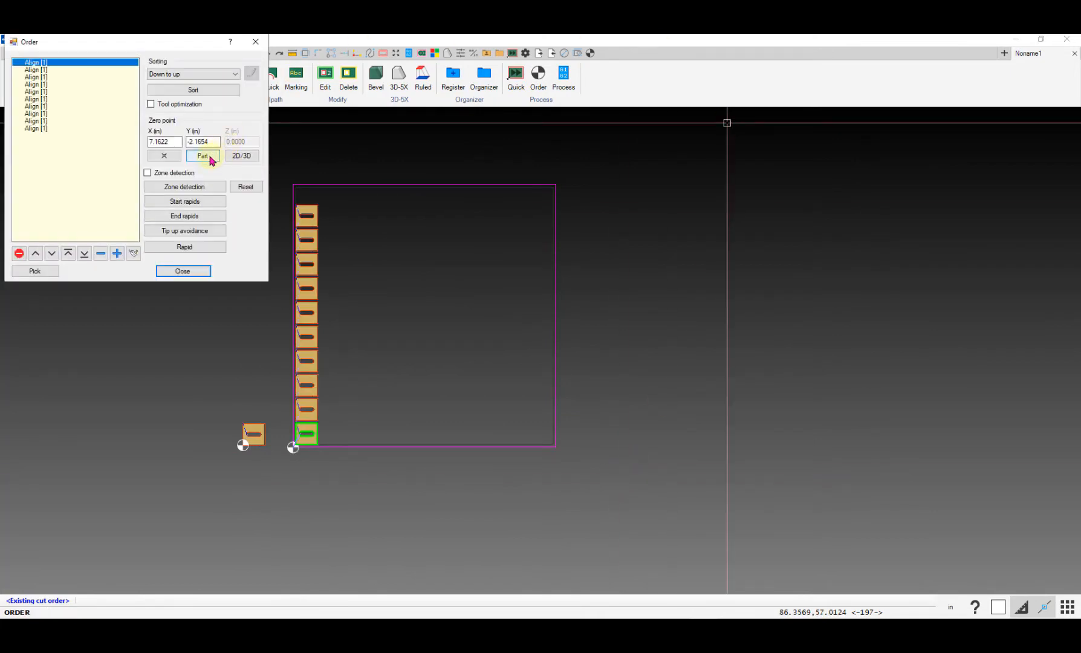
left_click(205, 158)
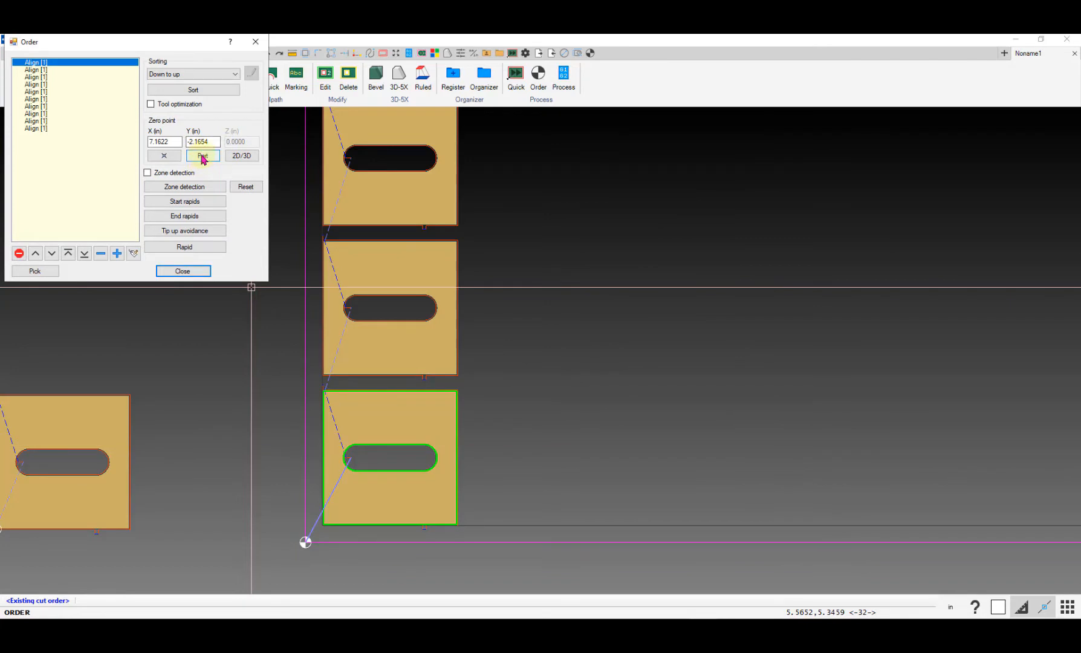
left_click(324, 524)
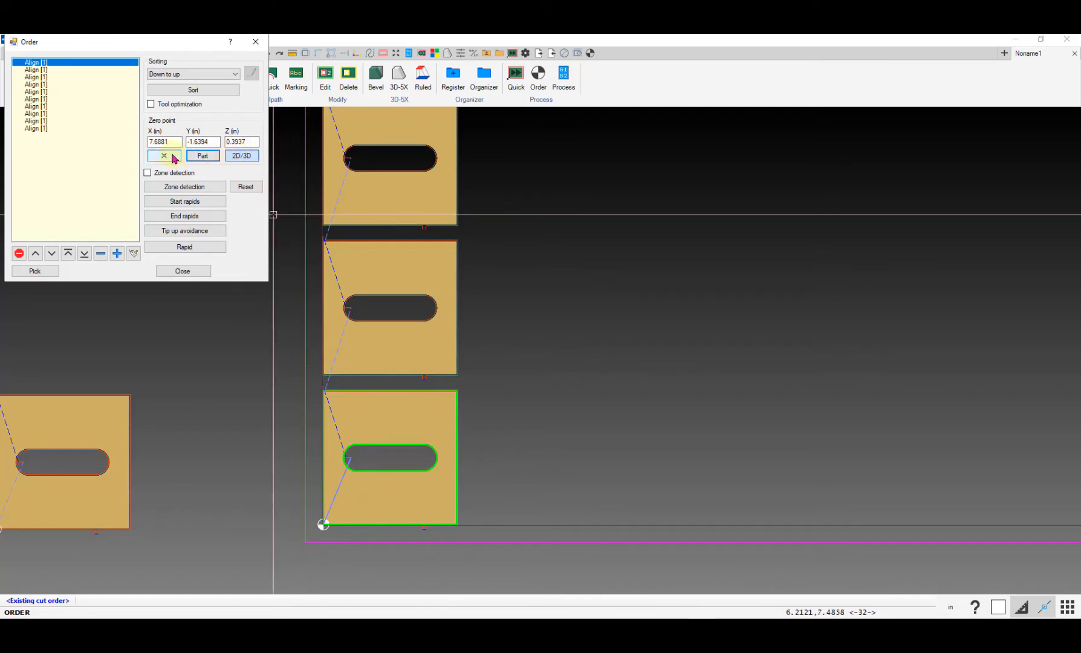
left_click(173, 272)
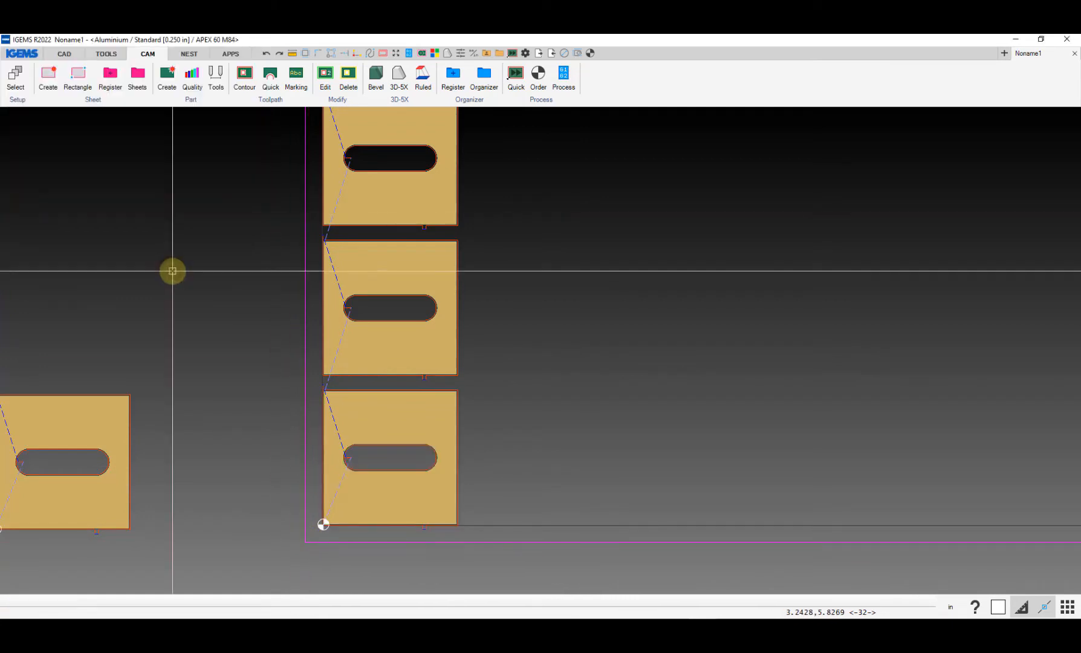
- Create a new cut order from all the nested parts on the sheet
scroll(387, 266, "down", 6)
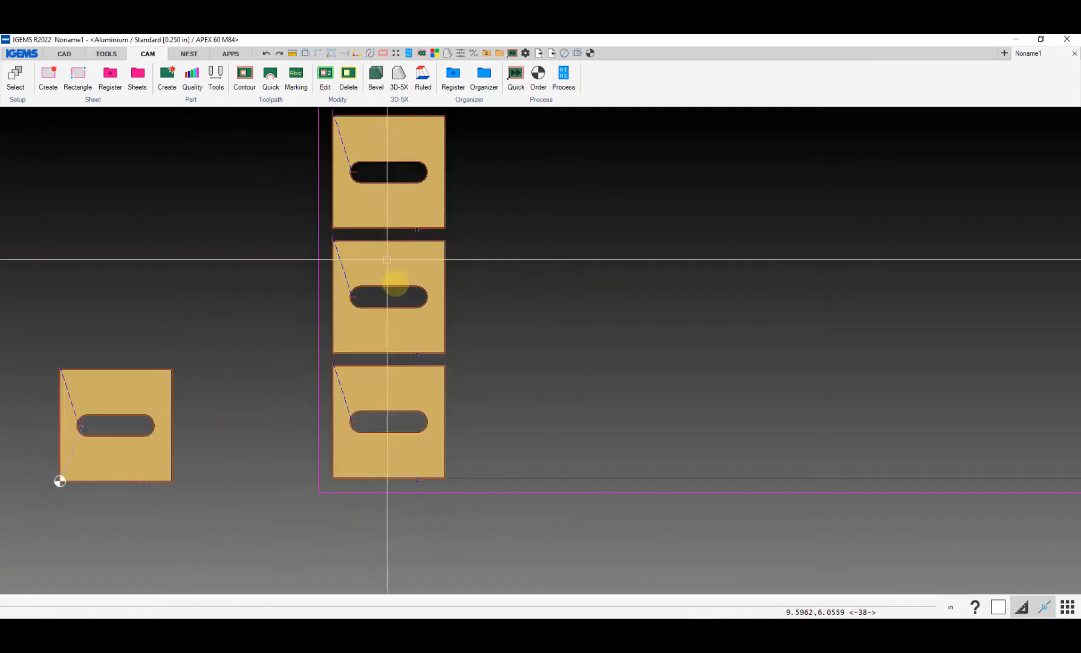
left_click(541, 78)
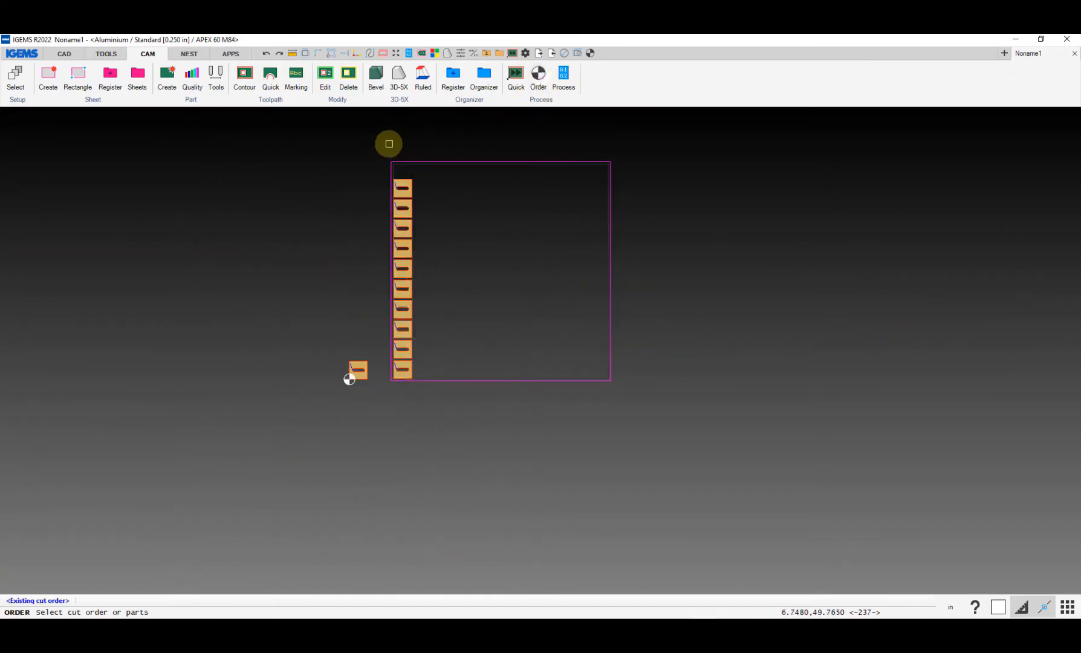
left_click(384, 140)
left_click(666, 422)
right_click(666, 421)
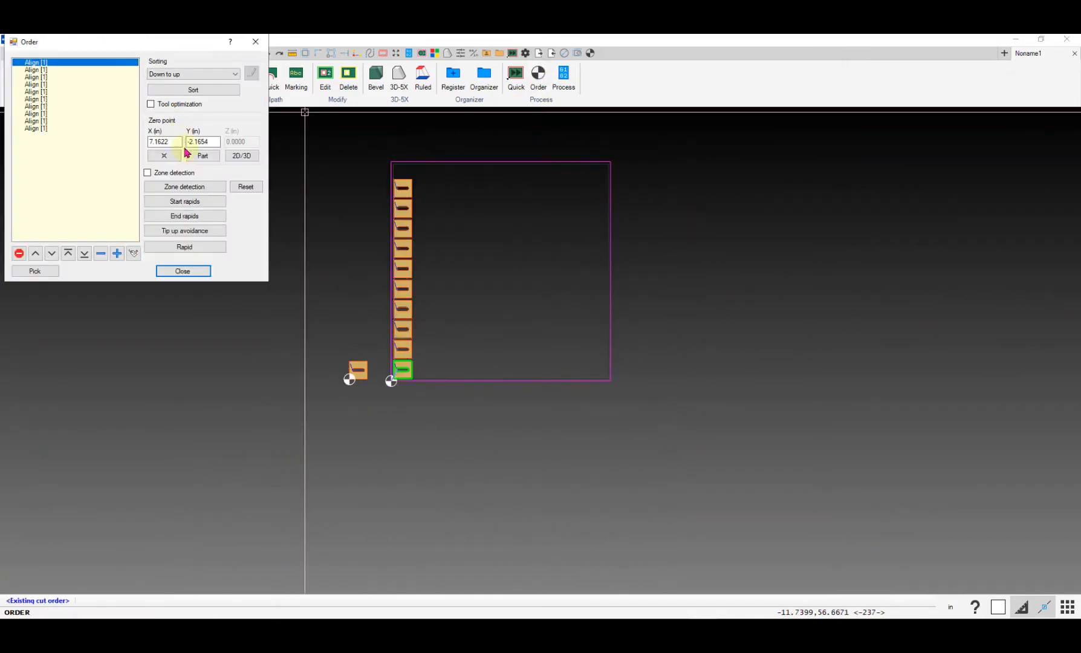
scroll(370, 257, "up", 3)
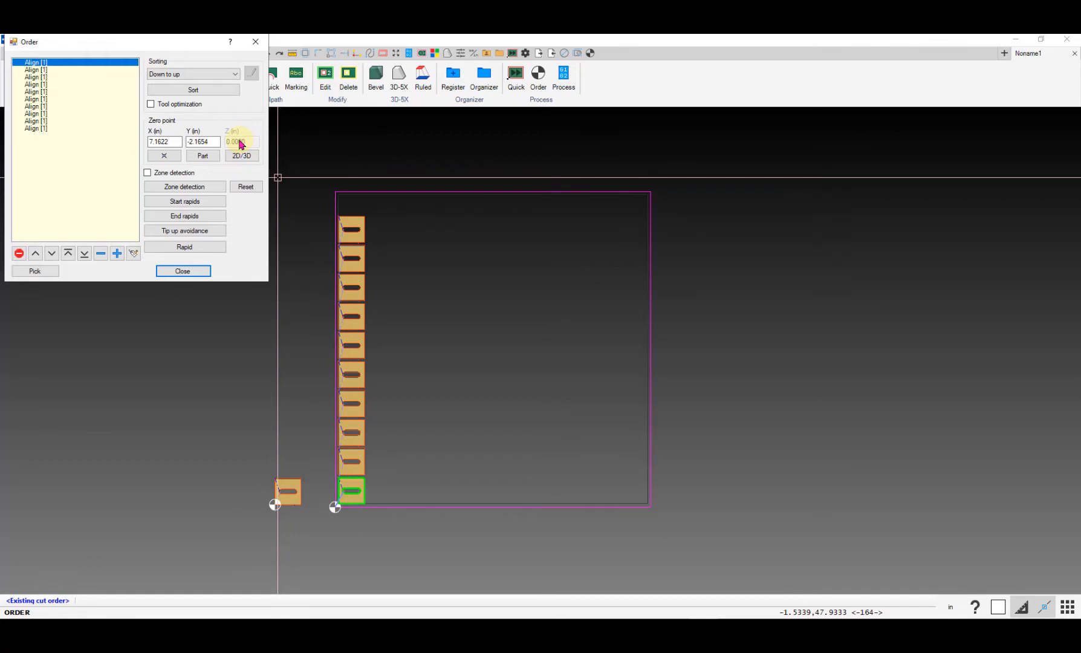
scroll(331, 410, "up", 2)
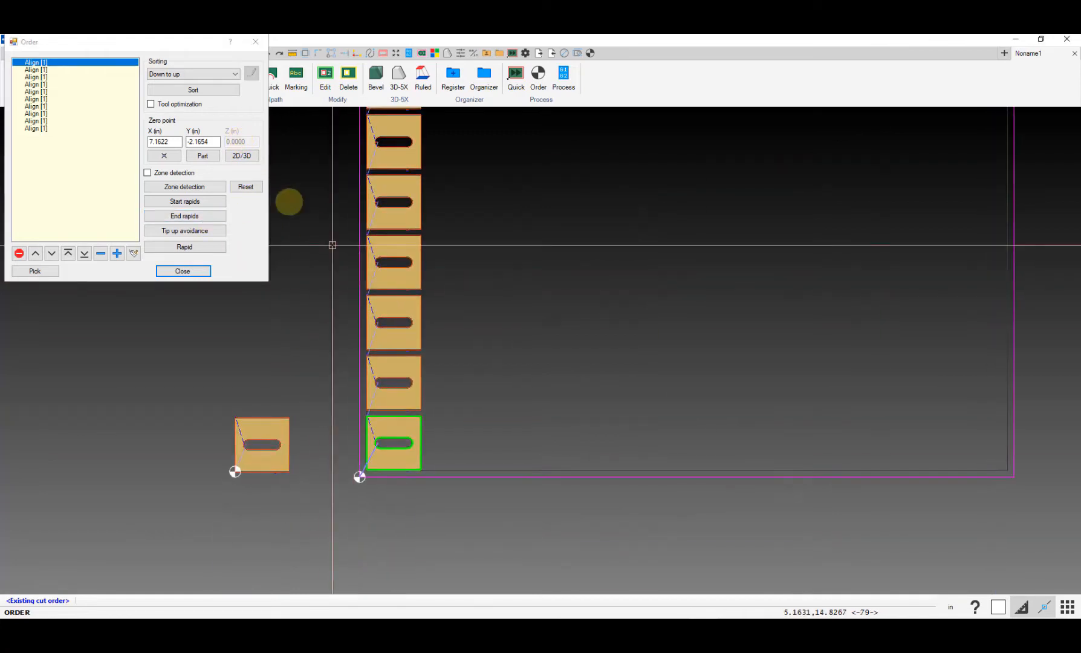
- Place the cut order's 3D zero point on the sheet's lower-left corner and finish the order
left_click(204, 157)
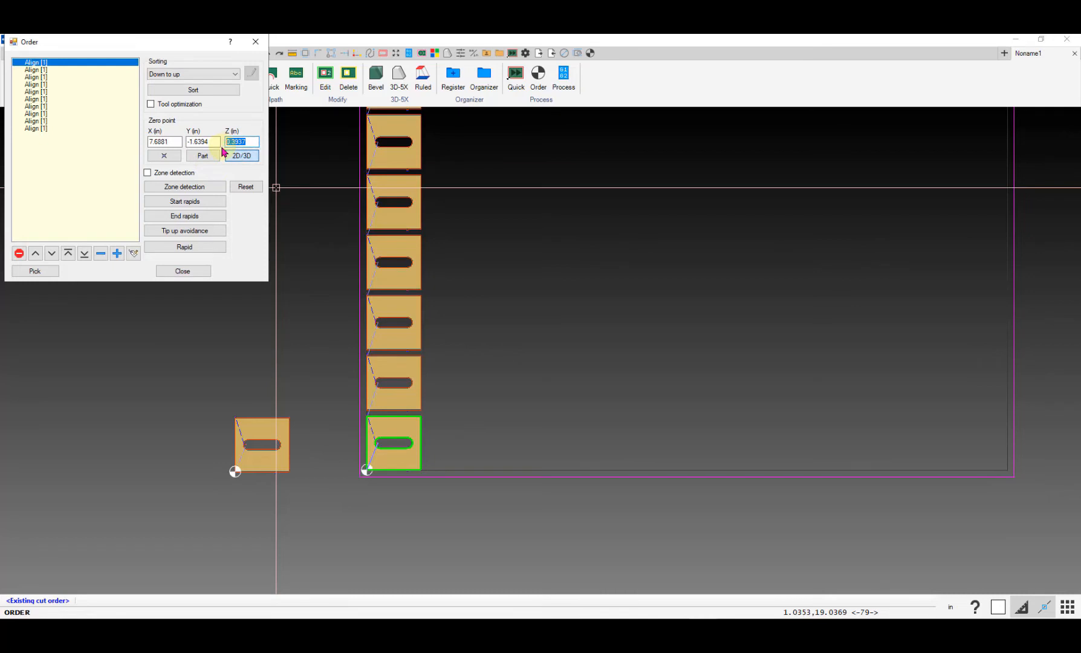
left_click(163, 156)
scroll(385, 458, "up", 5)
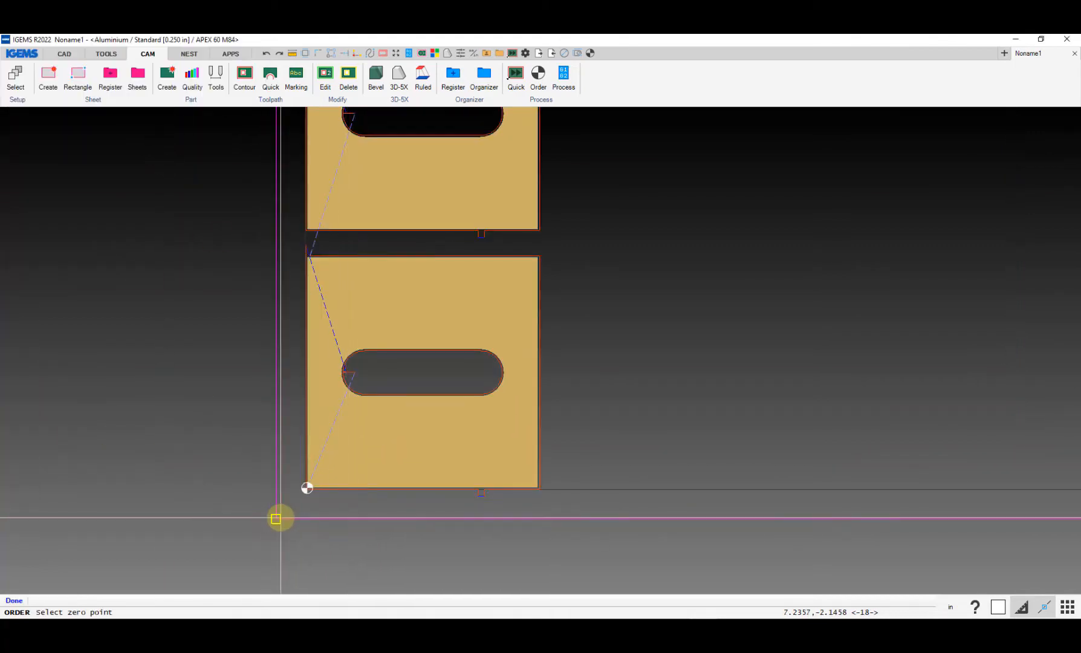
left_click(276, 518)
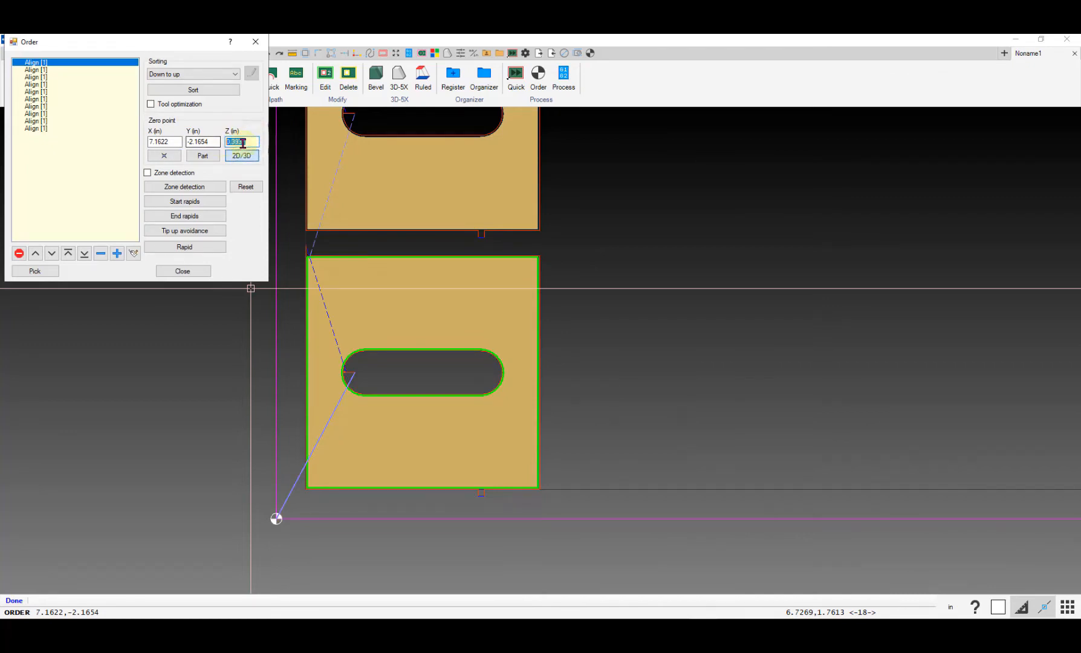
left_click(183, 271)
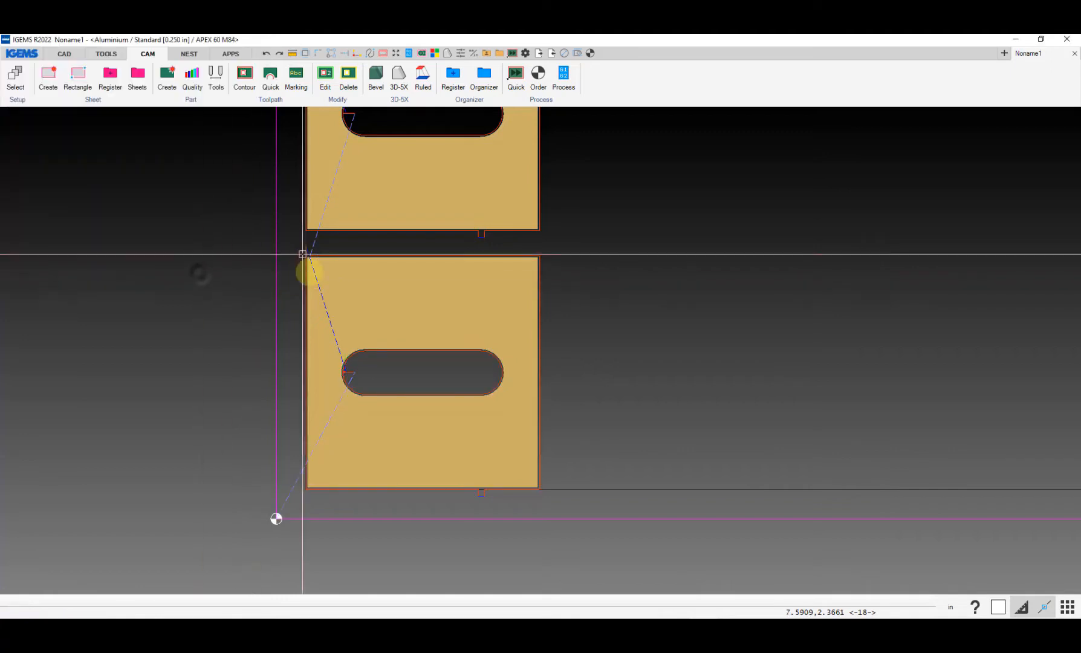
- Process the nested cut order into an NC program with a 0.0440 in tool diameter and the G92 work offset
scroll(370, 385, "down", 5)
left_click(563, 75)
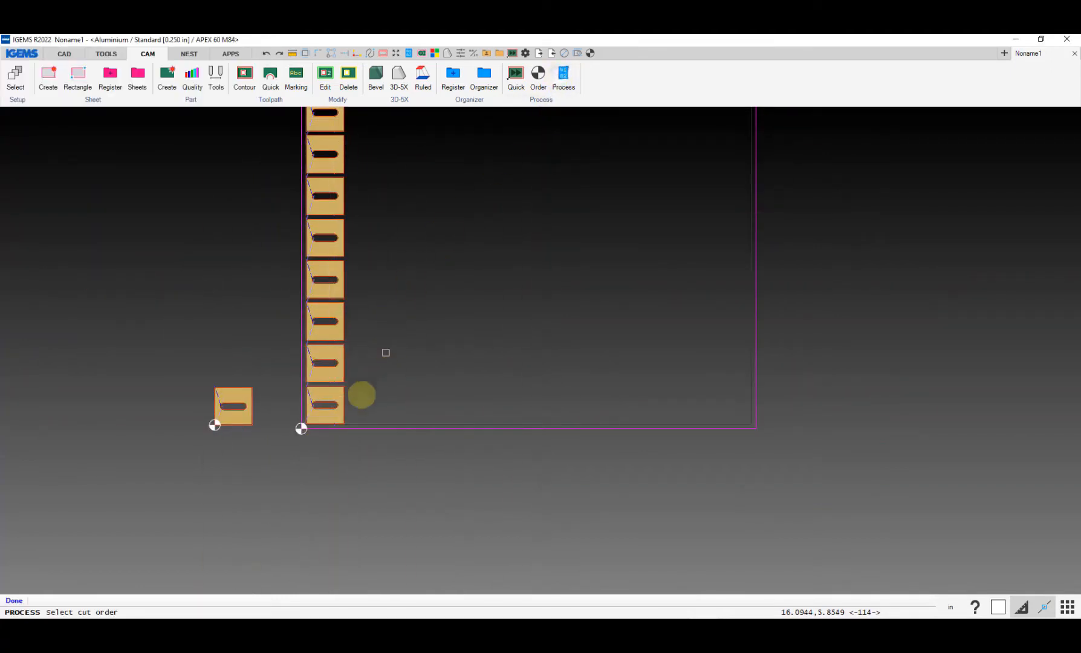
left_click(313, 420)
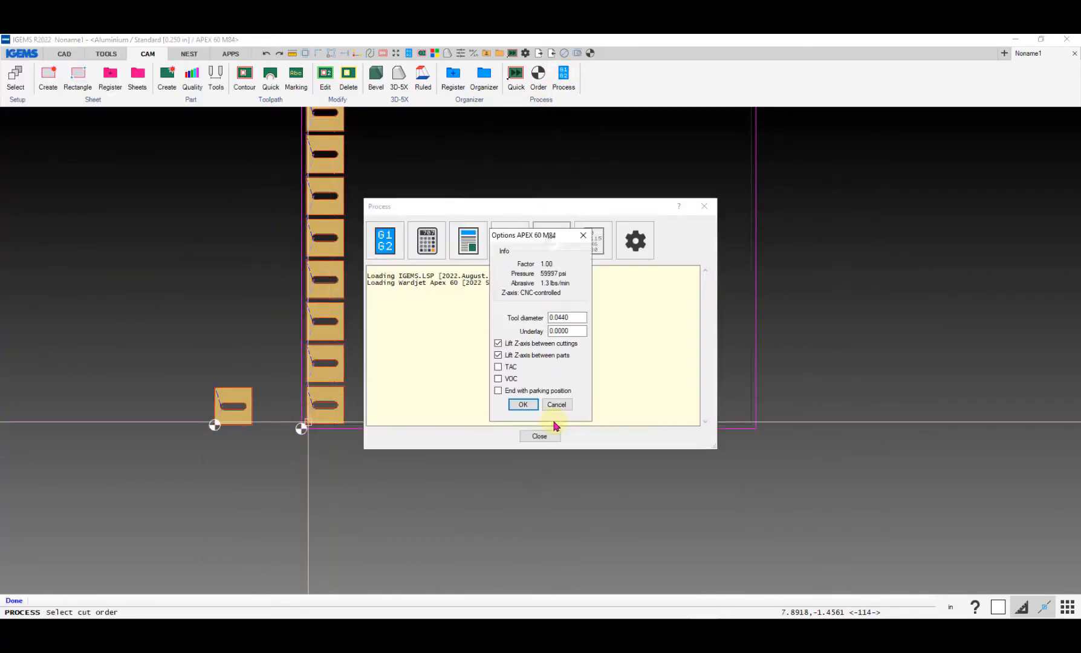
left_click(523, 404)
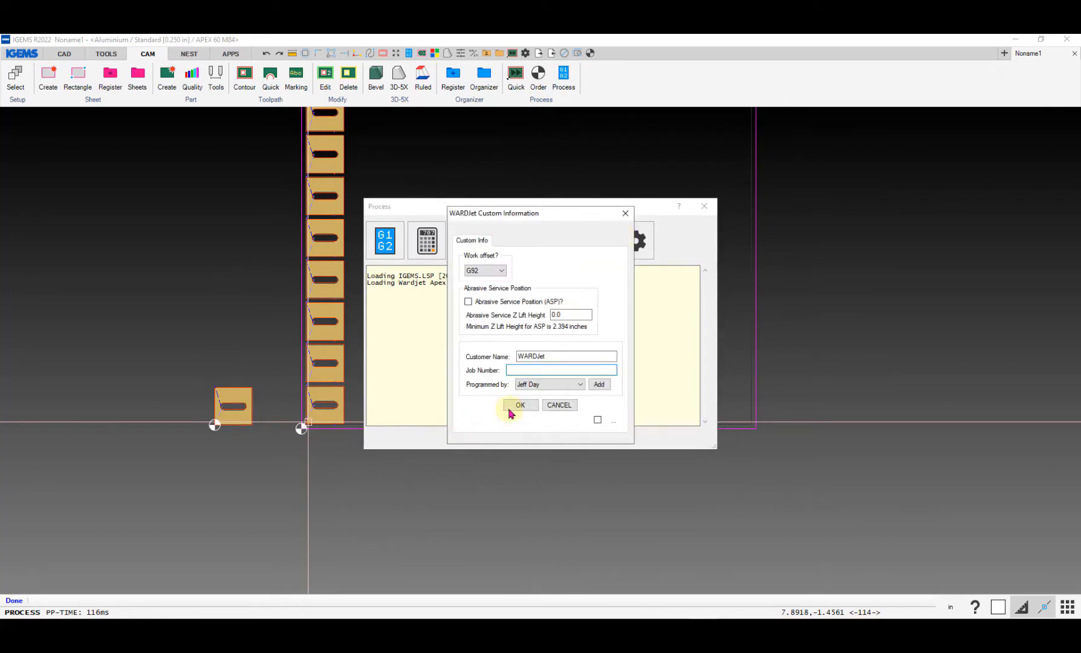
left_click(509, 411)
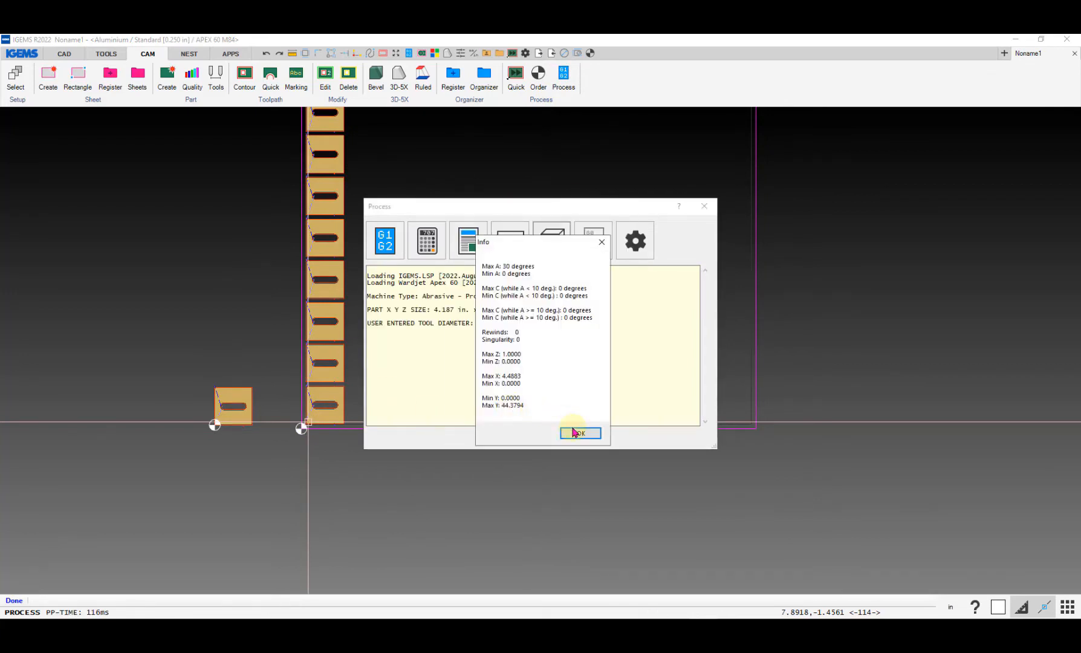
left_click(577, 433)
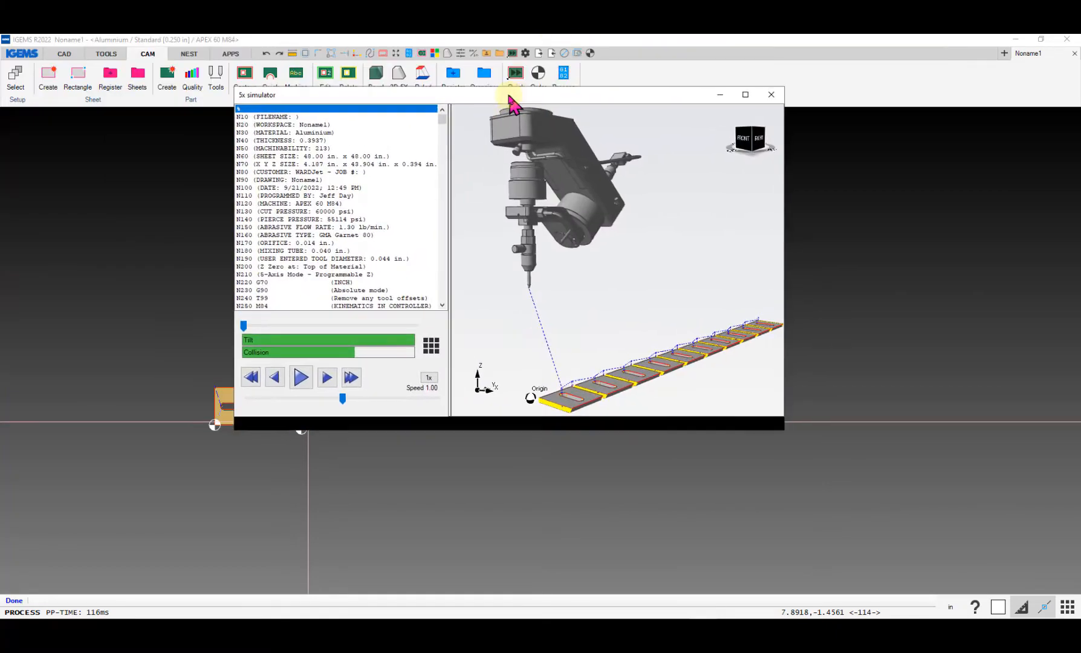
- Enlarge the 5x simulator and examine the summary at the end of the NC program, jumping to the Singularity line
left_click(755, 91)
left_click_drag(207, 61, 129, 483)
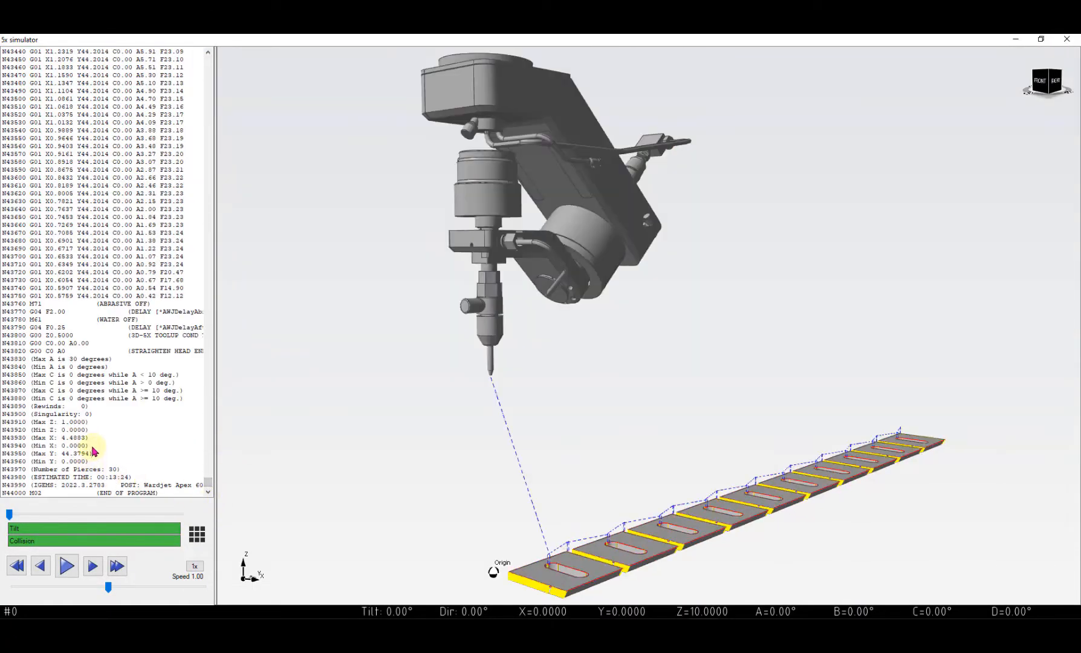
left_click(83, 415)
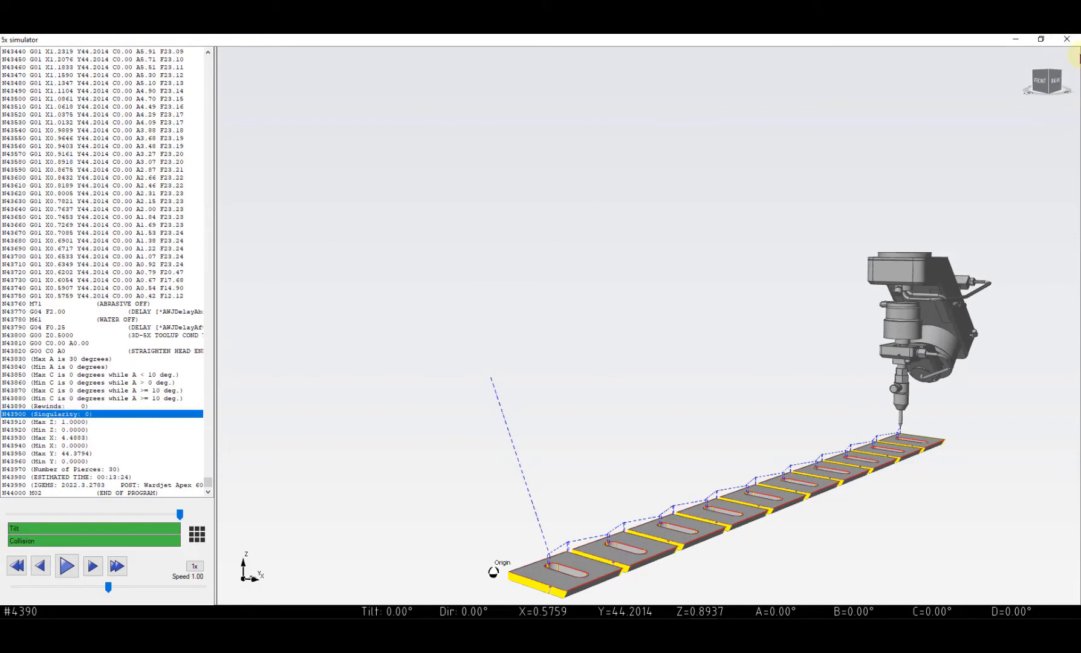
- Close the 5x simulator and the Process dialog, and delete the existing cut order of the nested sheet
left_click(1065, 40)
left_click(540, 436)
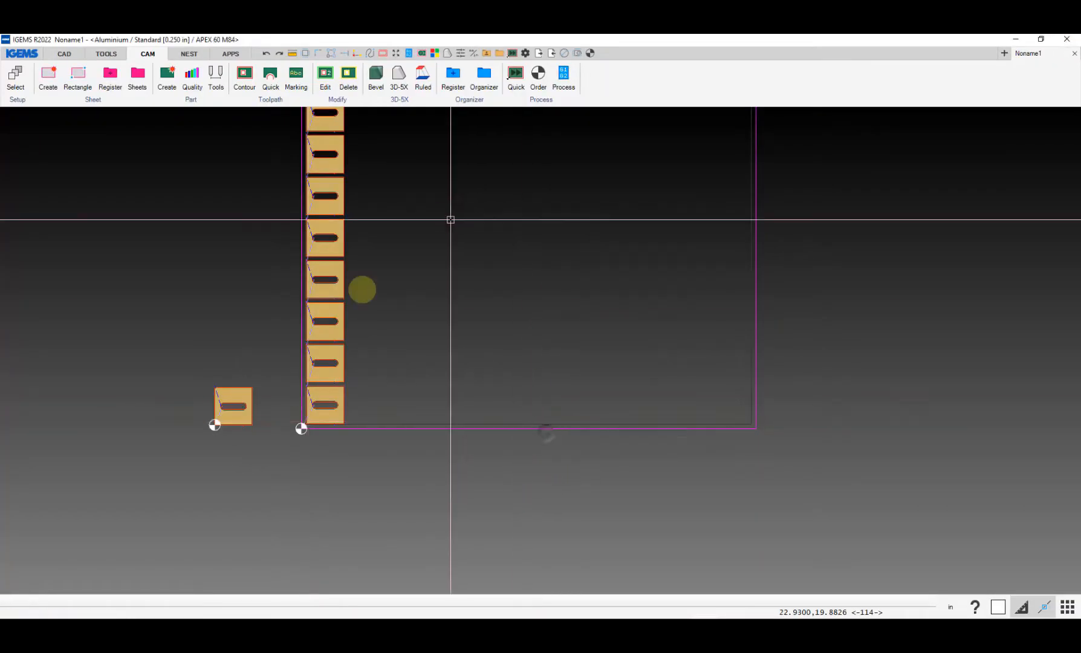
middle_click_drag(357, 435, 307, 459)
scroll(277, 471, "up", 6)
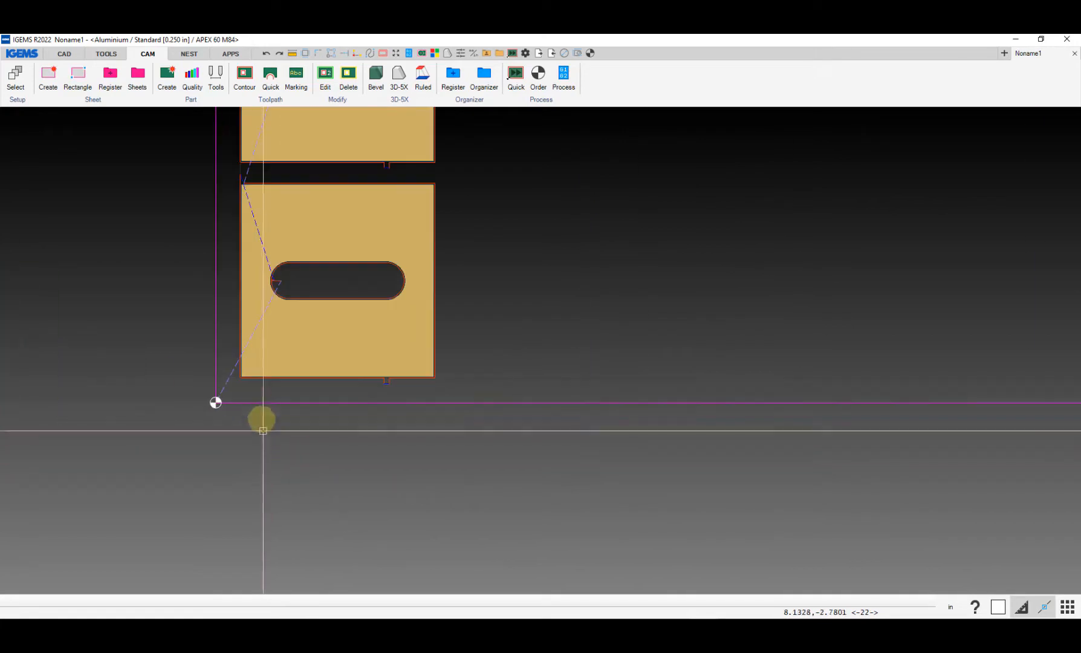
left_click(230, 379)
scroll(314, 425, "down", 10)
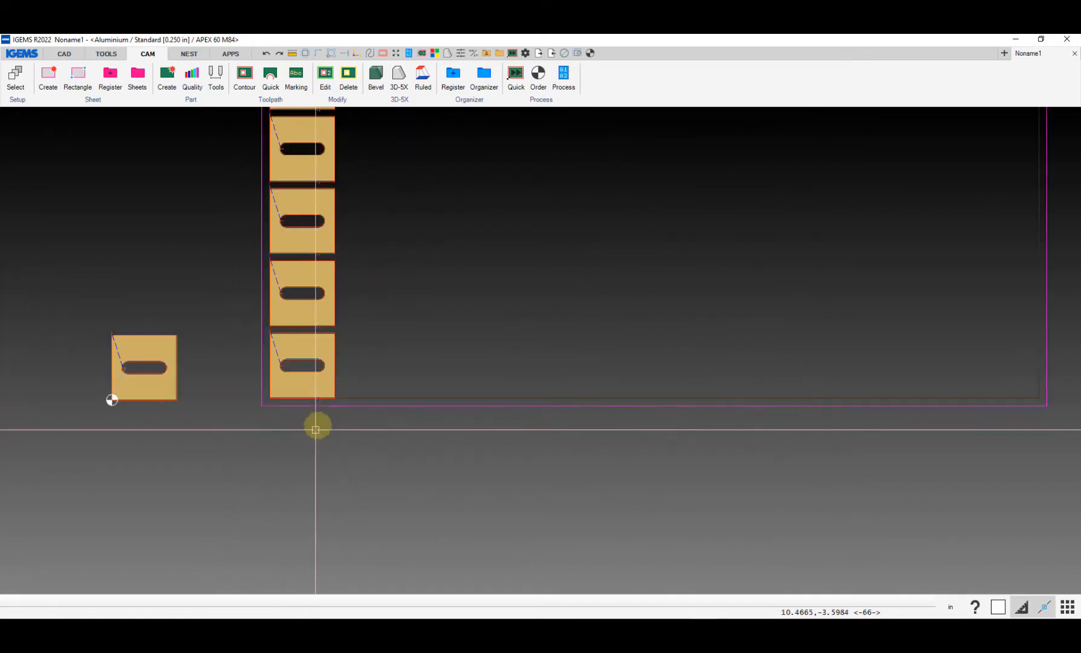
- Create a new cut order from the ten nested parts with a 2D zero point on the sheet's lower-left corner
left_click(538, 75)
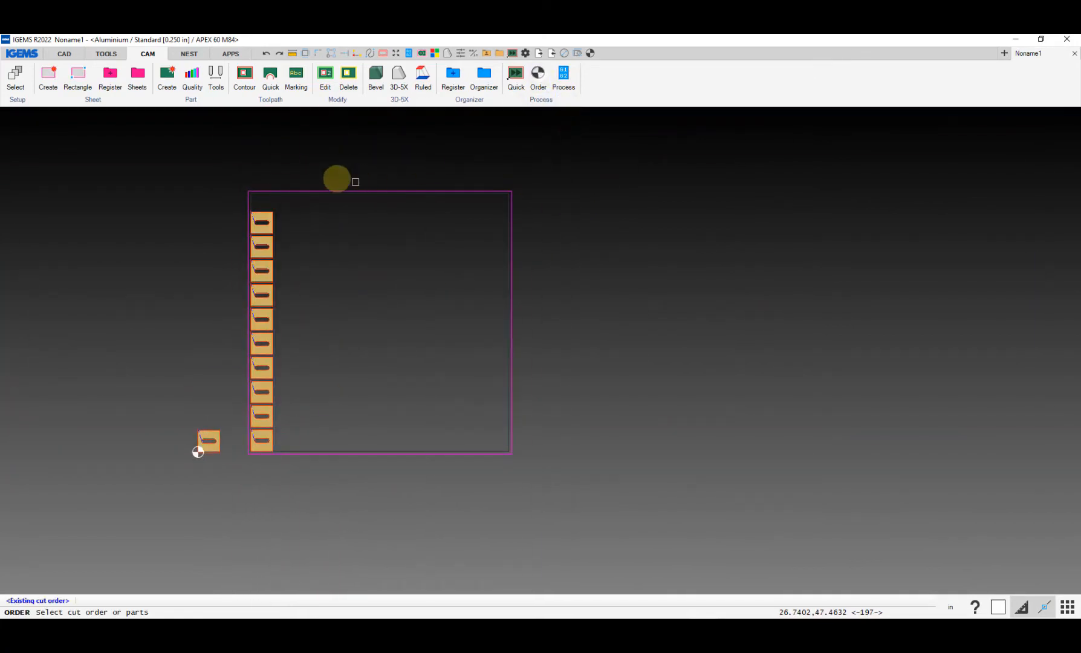
left_click_drag(229, 173, 601, 485)
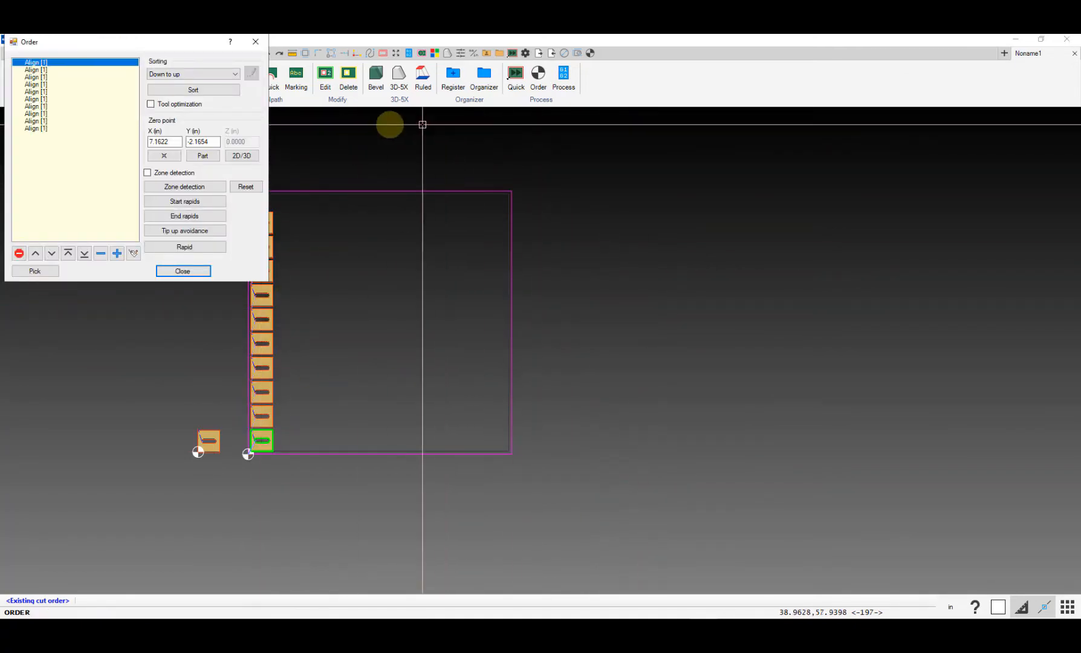
left_click(186, 273)
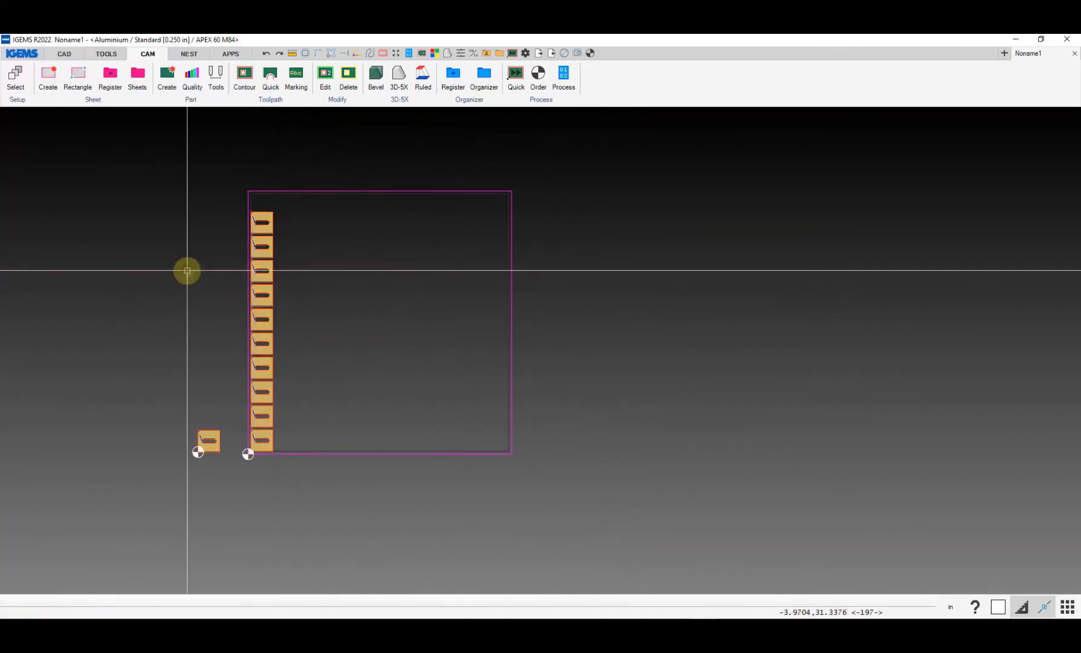
- Try to process the new cut order with a 0.0440 in tool diameter and G92 work offset, quitting at the 0,0,0 position check
left_click(564, 78)
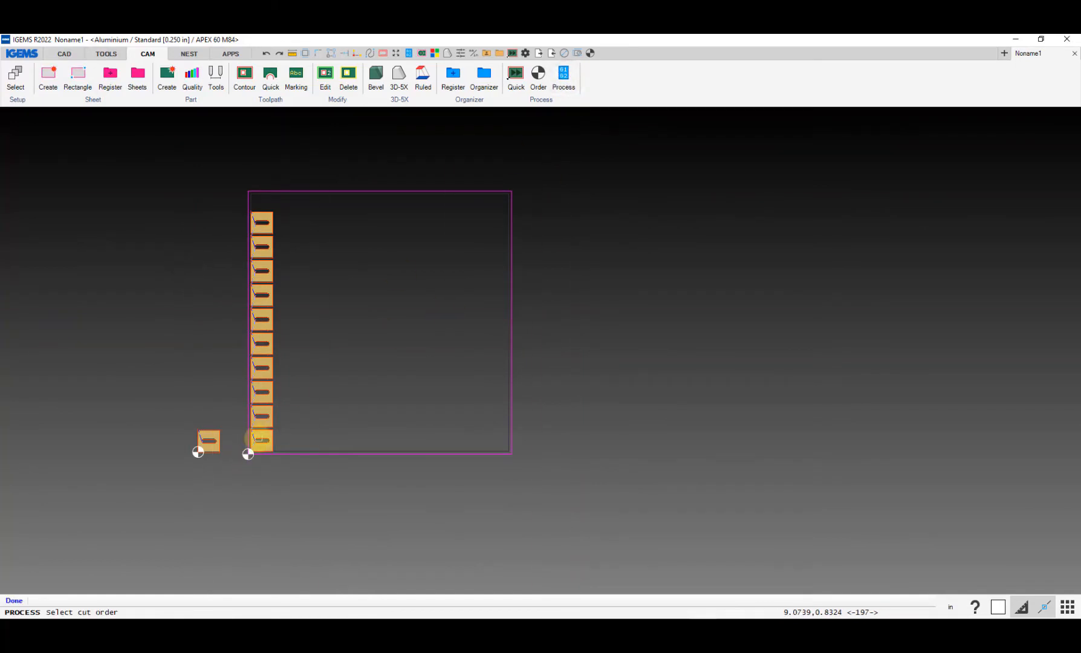
left_click(252, 447)
left_click(559, 235)
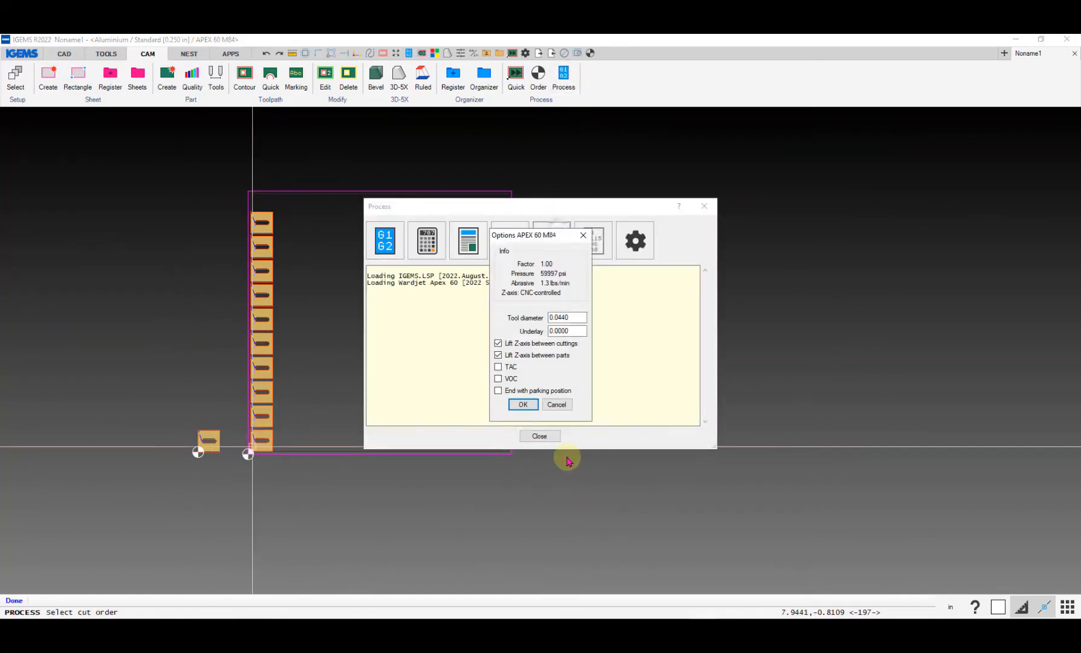
left_click(519, 403)
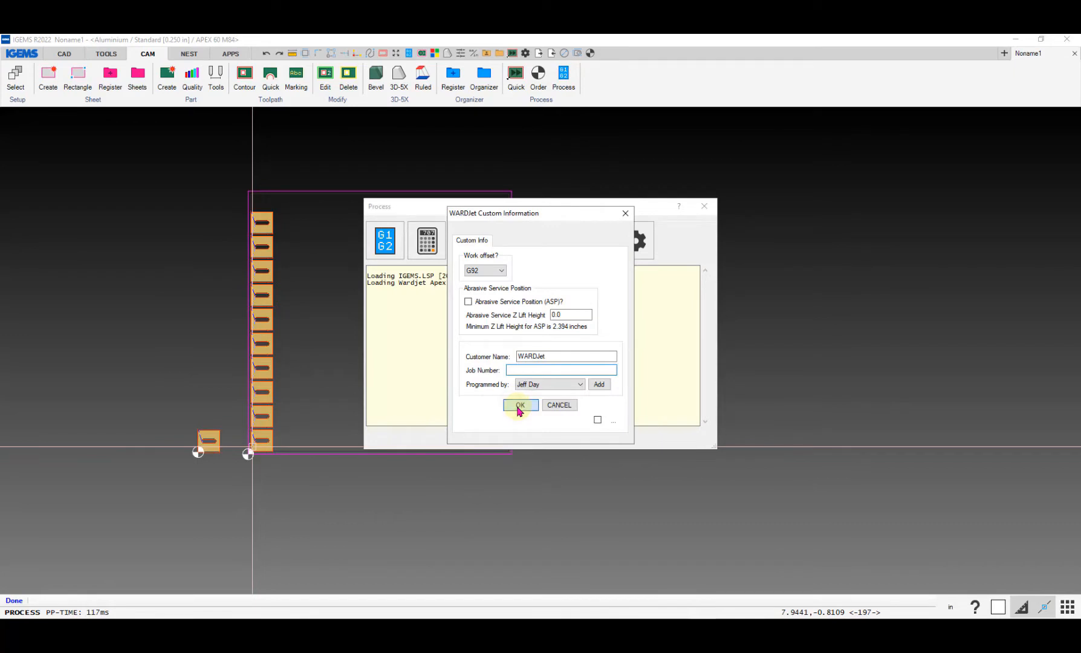
left_click(519, 406)
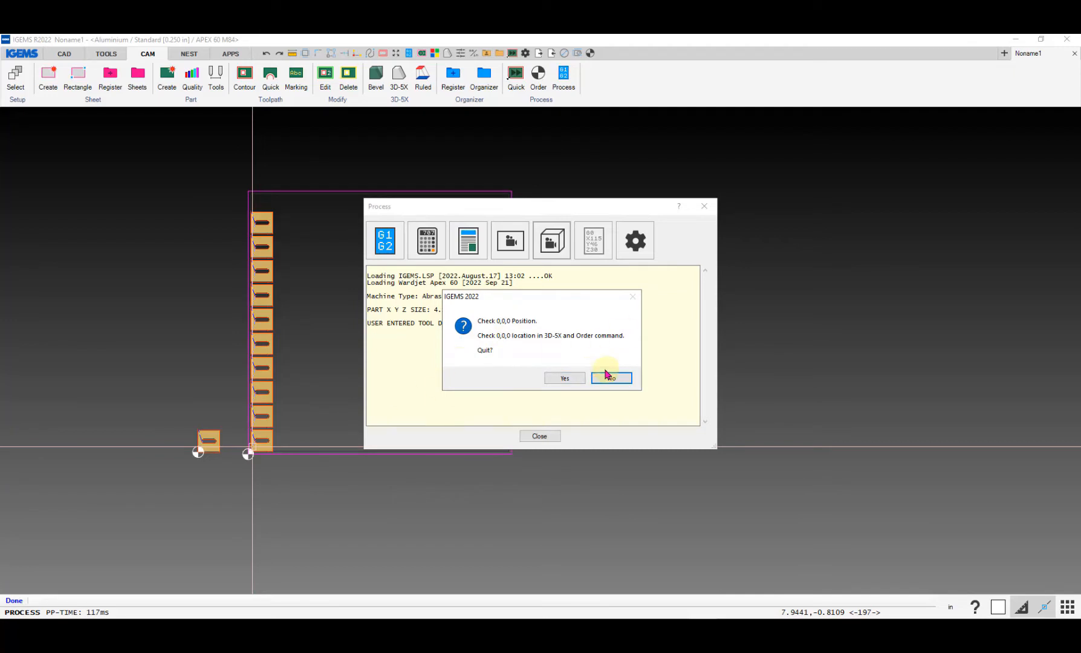
left_click(568, 379)
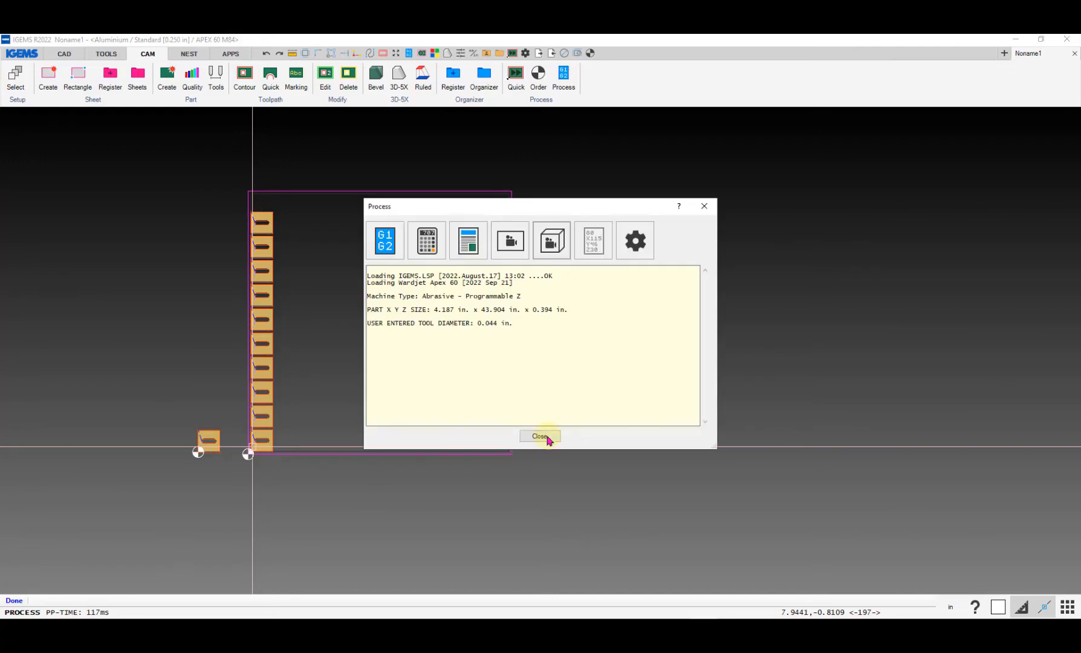
left_click(541, 436)
- Switch the nested cut order's zero point to 3D with a Z value of 0.3937 in
left_click(538, 76)
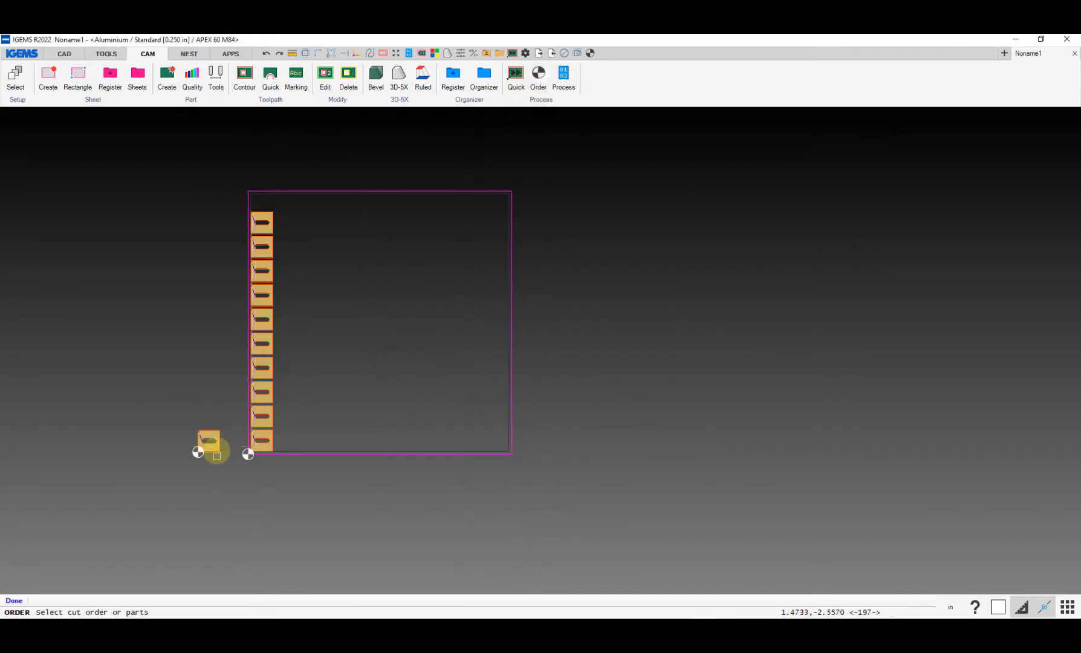
left_click(248, 453)
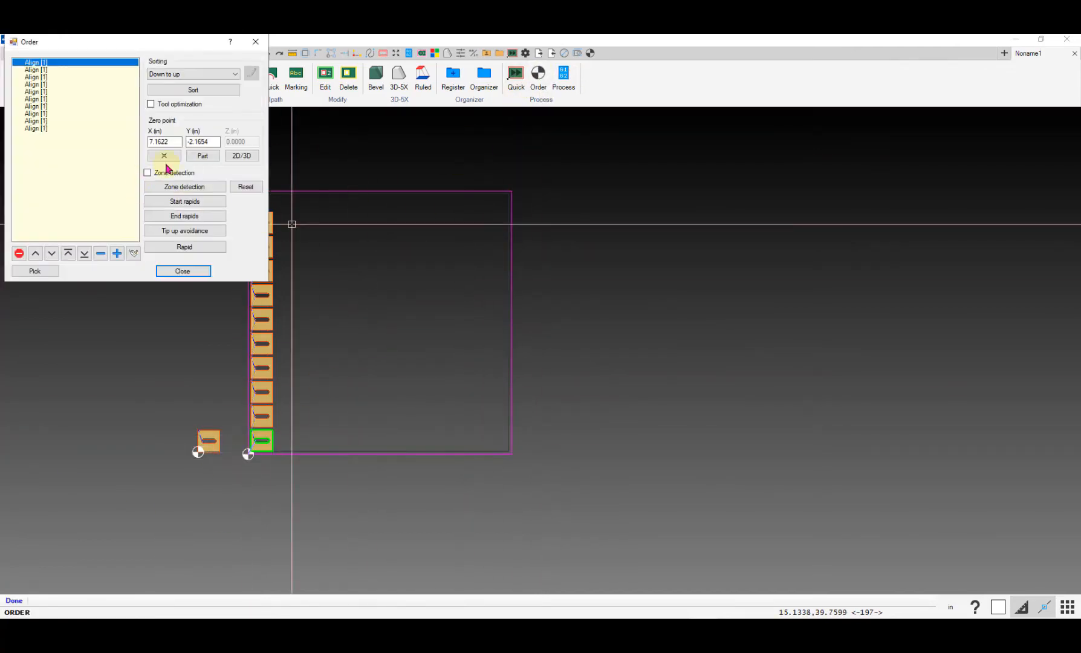
left_click(235, 157)
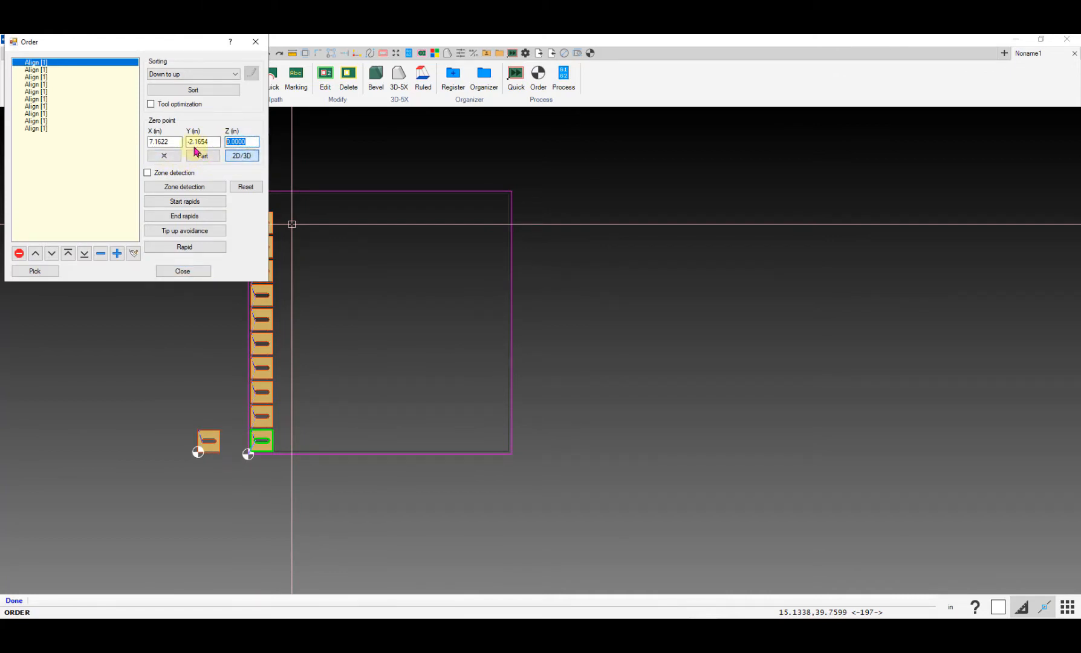
type("0.3937")
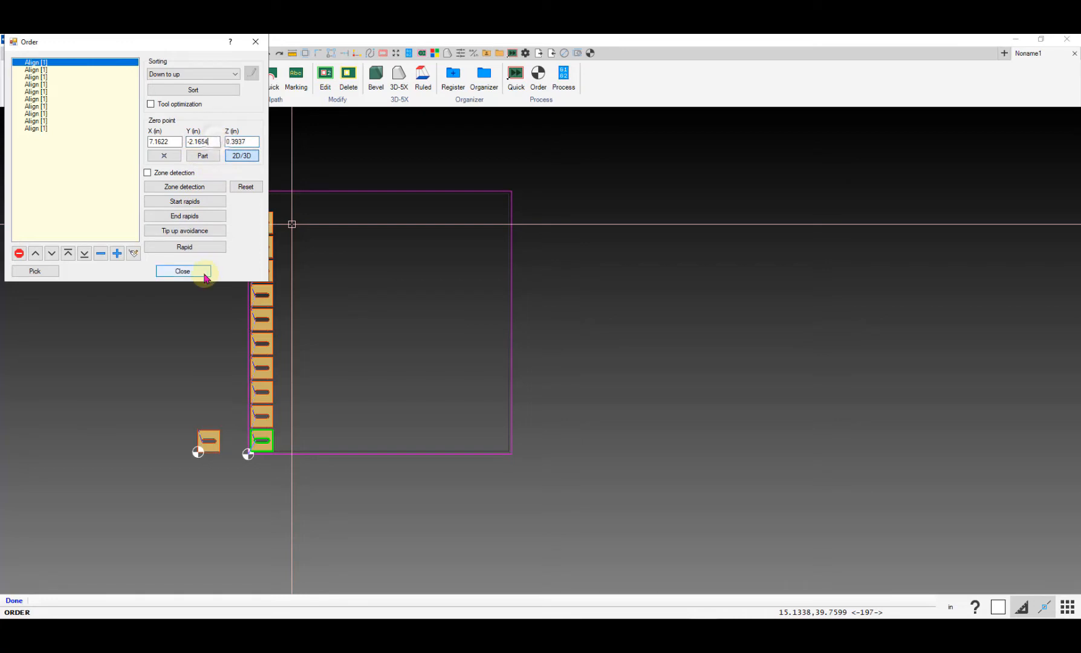
left_click(183, 271)
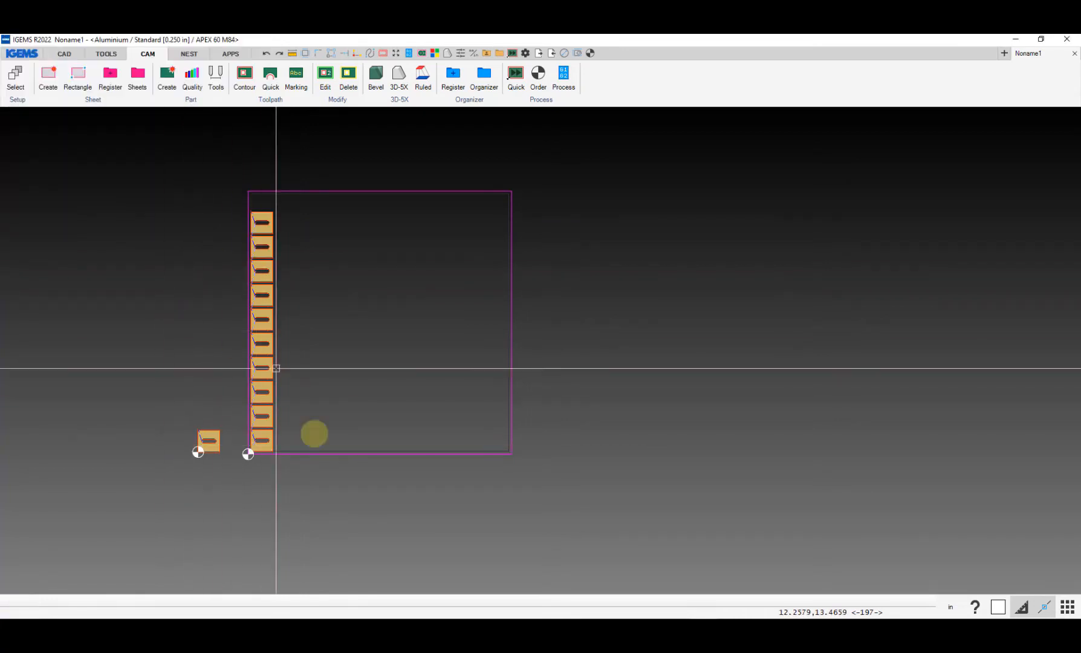
- Start the 3D-5X module and open the CAD - Draw sample part
left_click(399, 77)
left_click(387, 370)
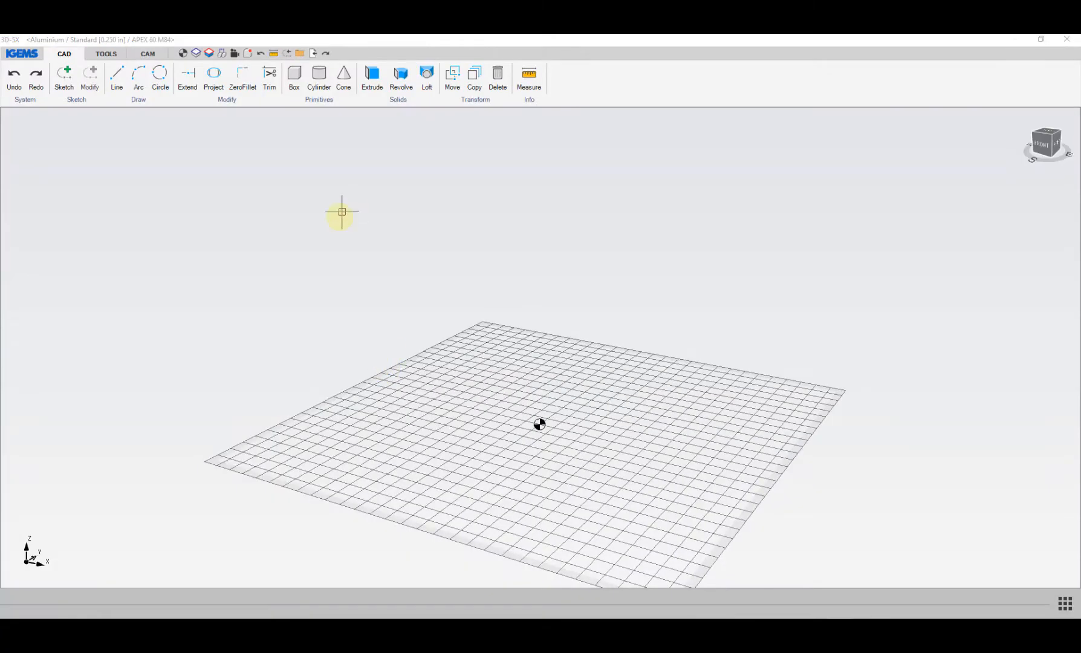
left_click(24, 53)
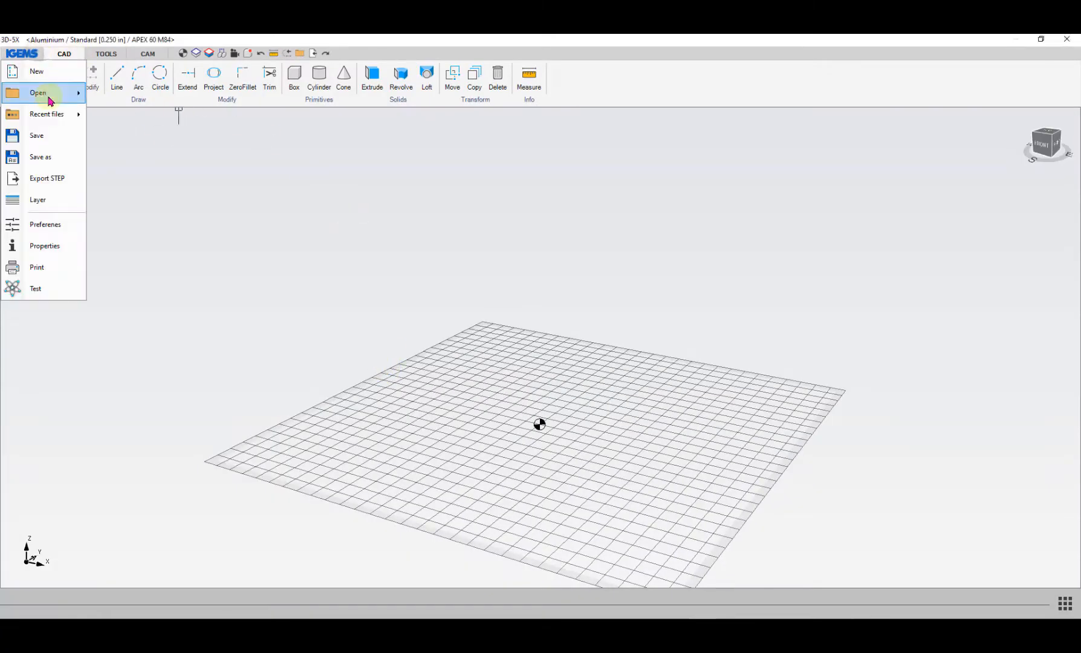
mouse_move(42, 94)
left_click(124, 124)
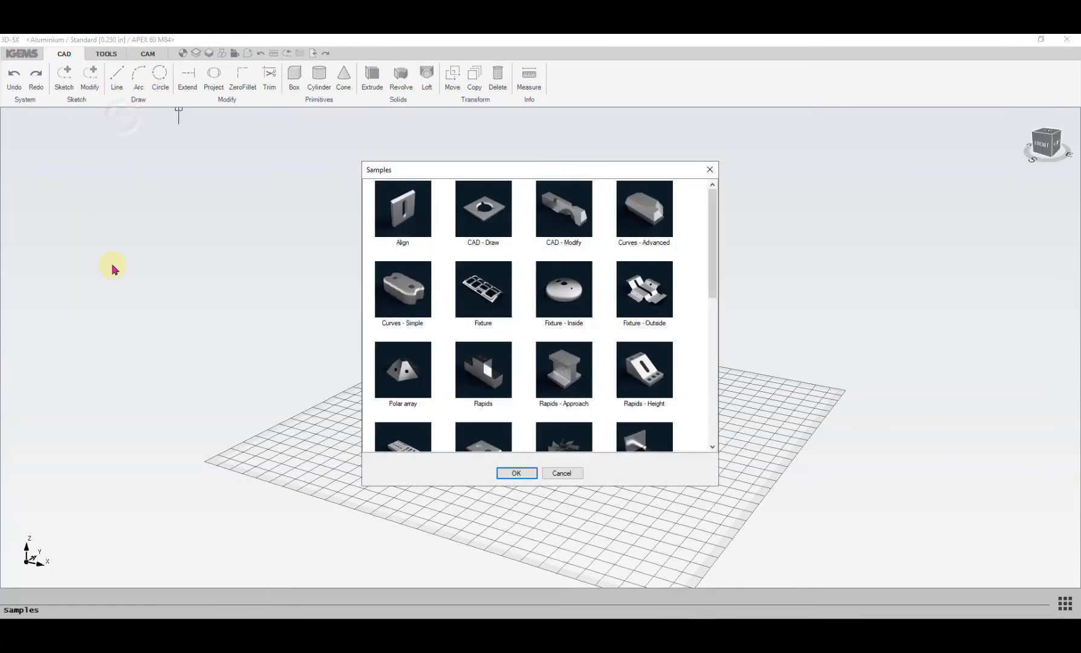
left_click(488, 211)
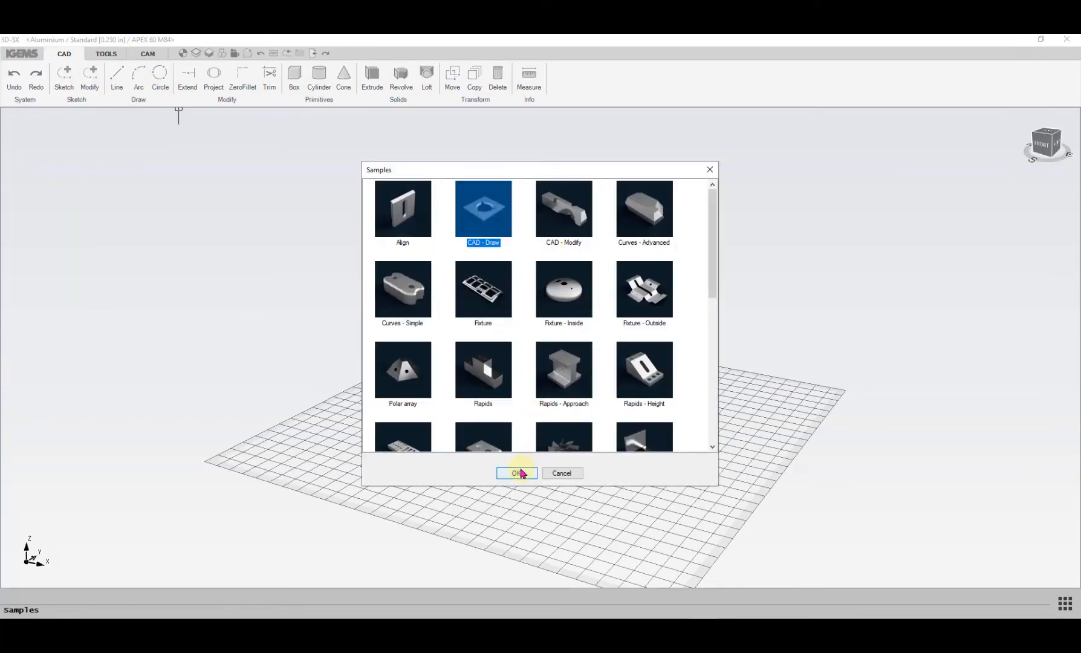
left_click(517, 472)
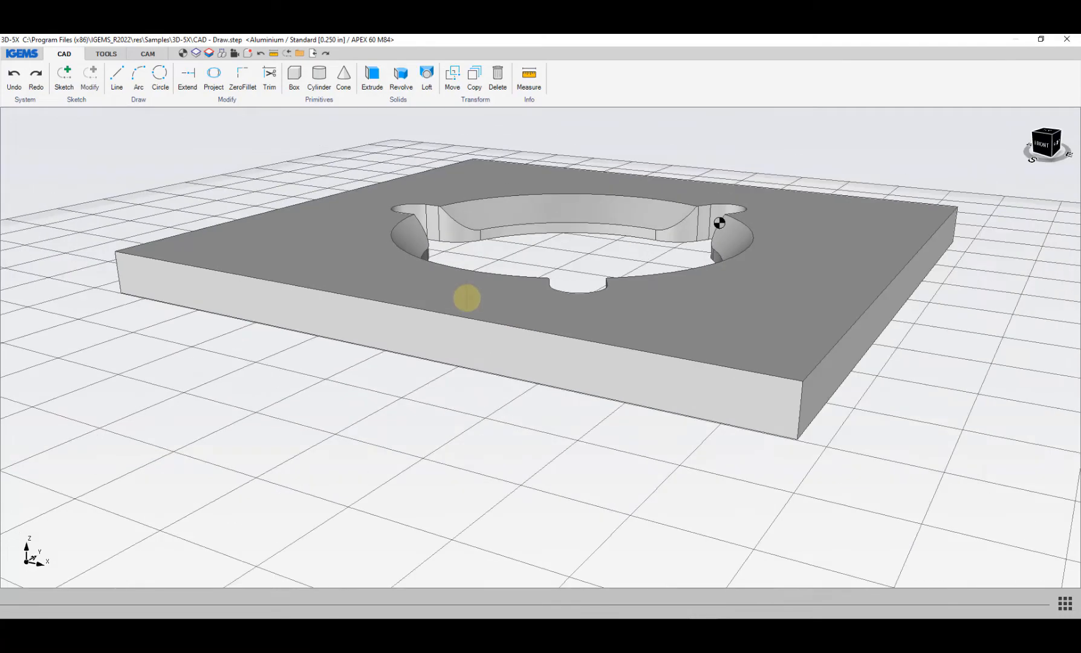
- Draw a three-point circle through the notch corners along the opening's upper edge on the plate's top face
middle_click_drag(466, 298, 498, 439)
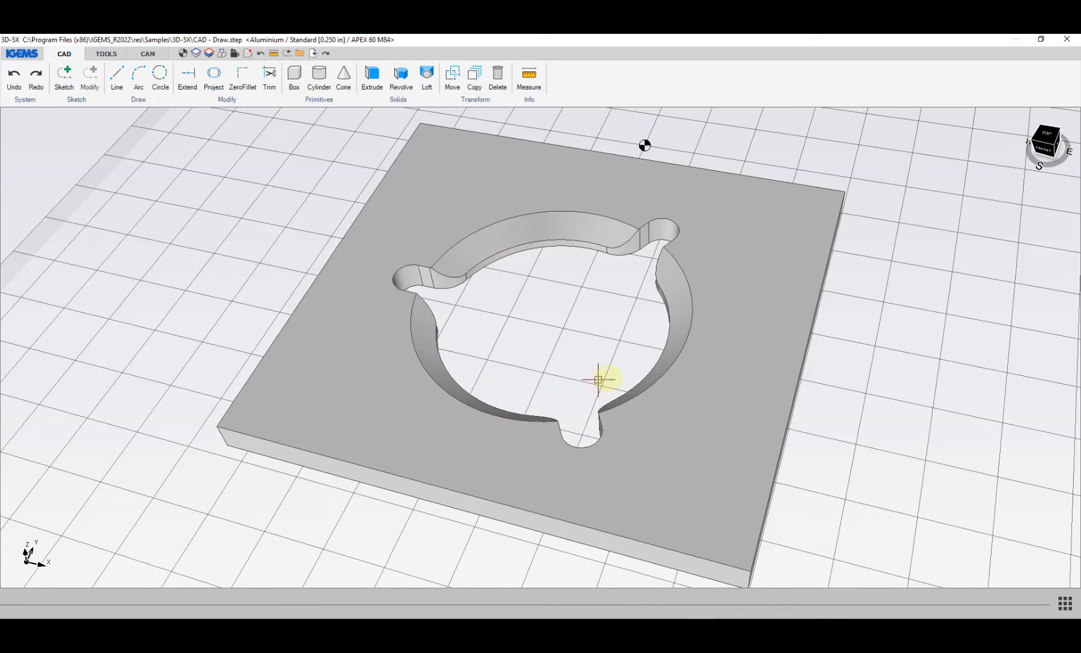
scroll(511, 325, "up", 2)
scroll(458, 372, "down", 3)
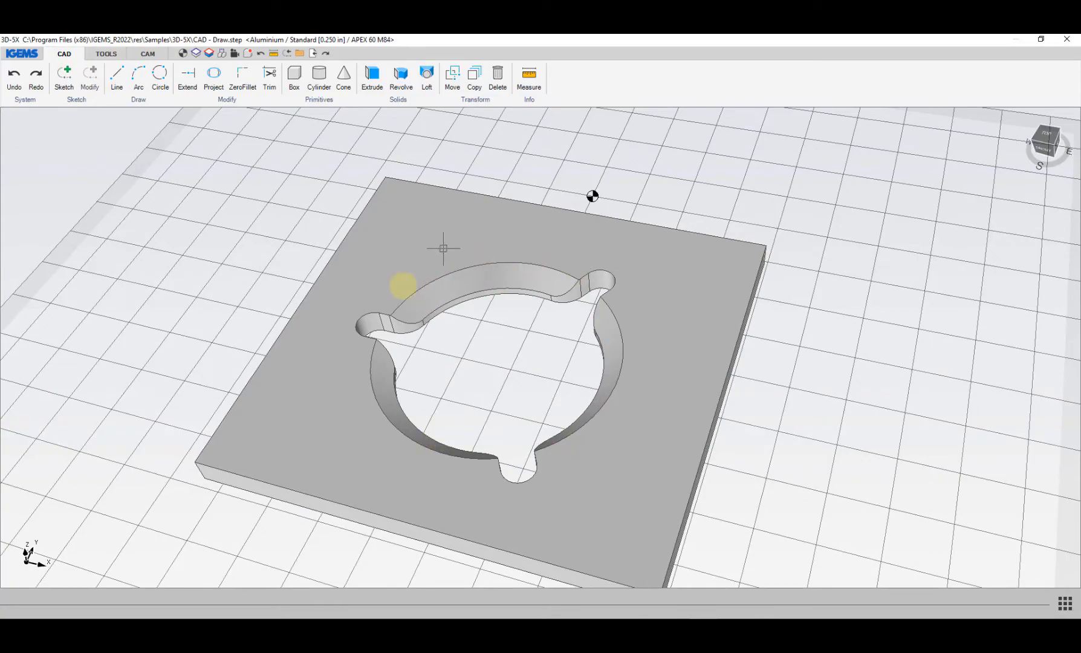
middle_click_drag(462, 364, 466, 336)
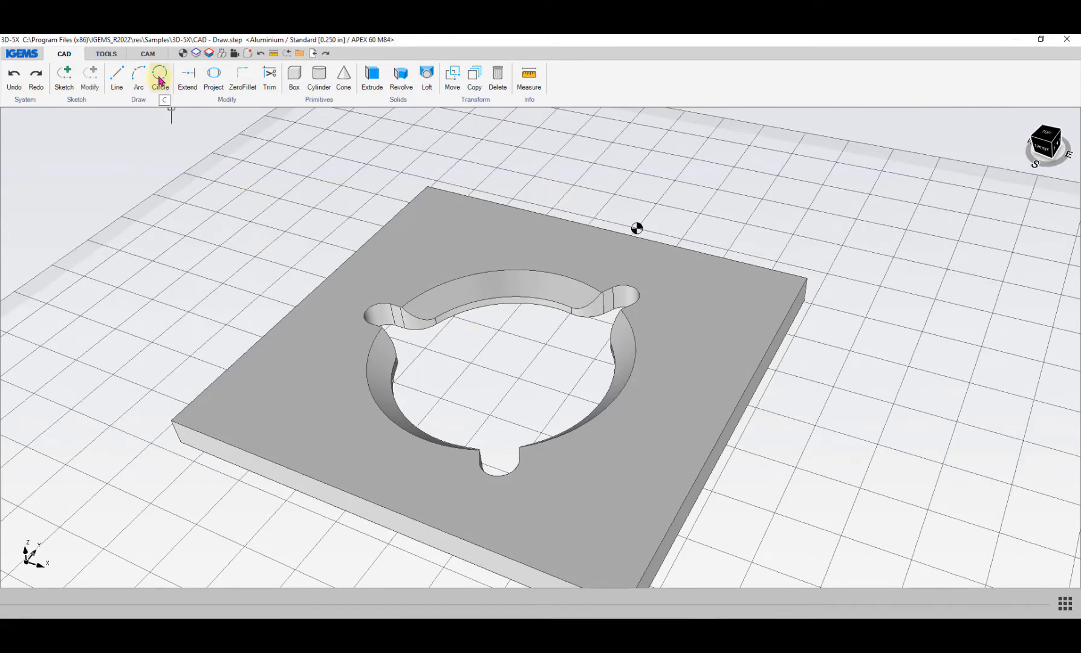
left_click(160, 77)
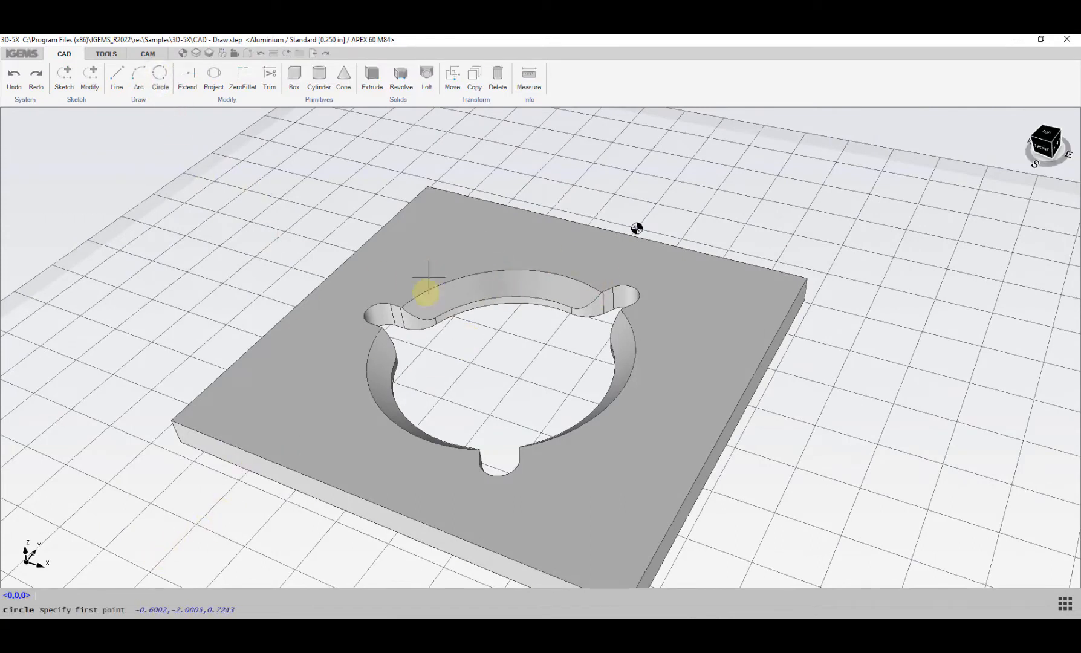
left_click(402, 307)
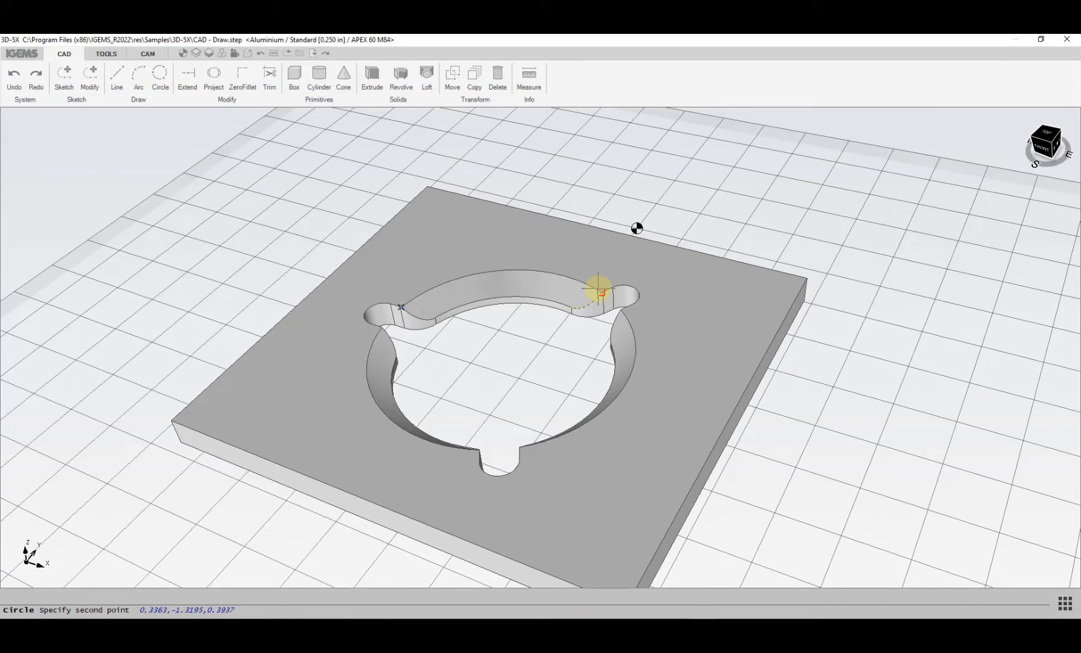
middle_click_drag(589, 438, 724, 456)
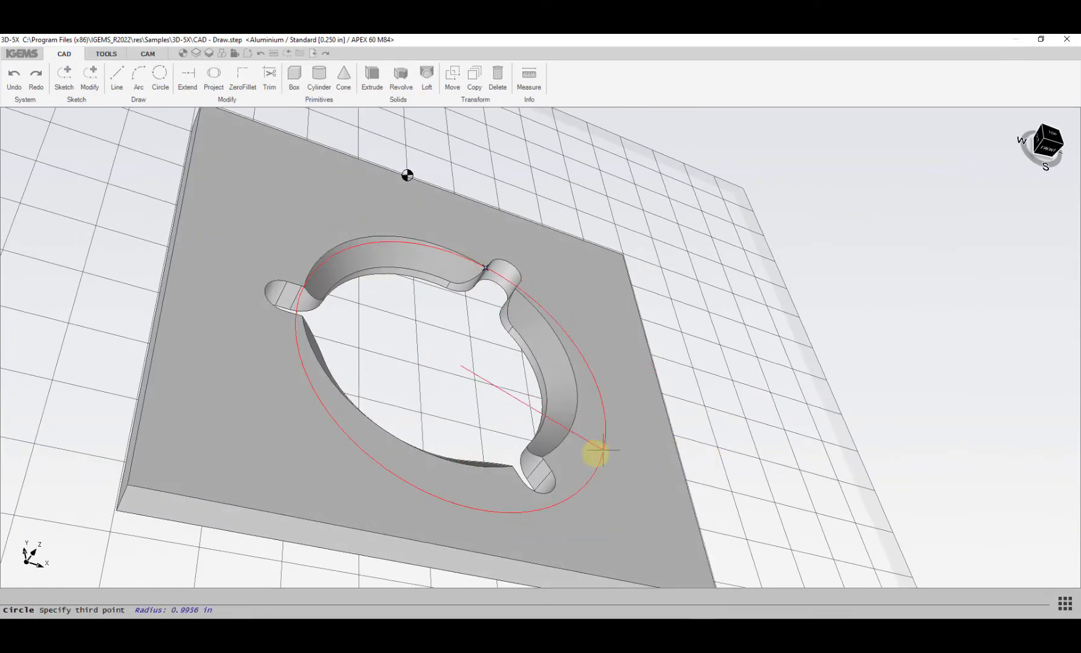
left_click(542, 457)
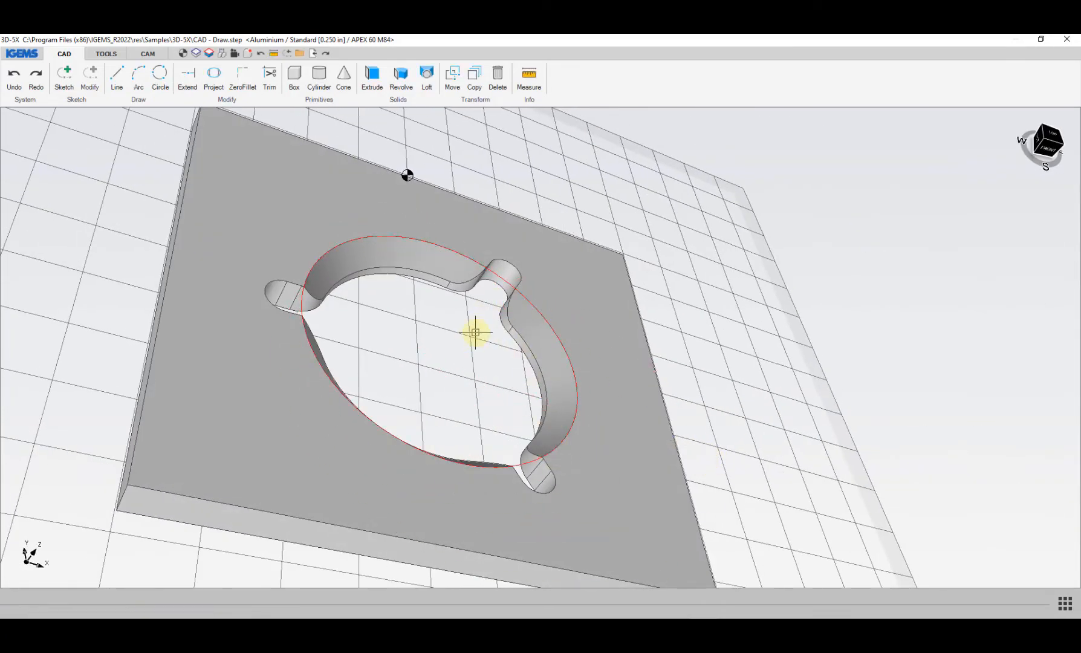
- Draw a second three-point circle through the corner points along the lower inner edge of the plate's opening
key("Return")
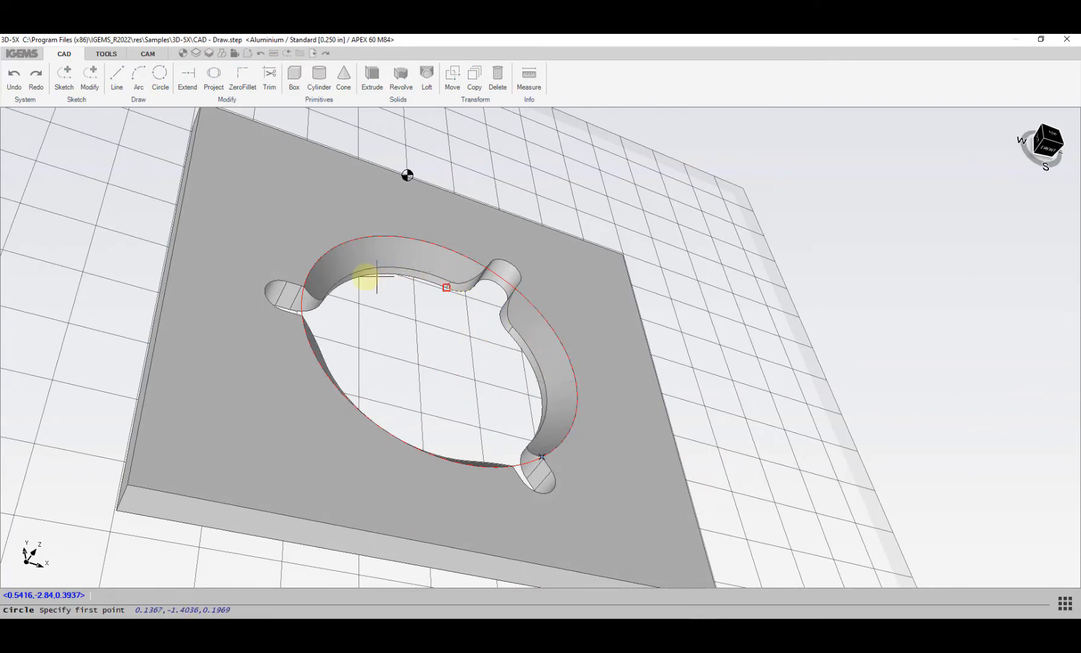
middle_click_drag(333, 297, 256, 287)
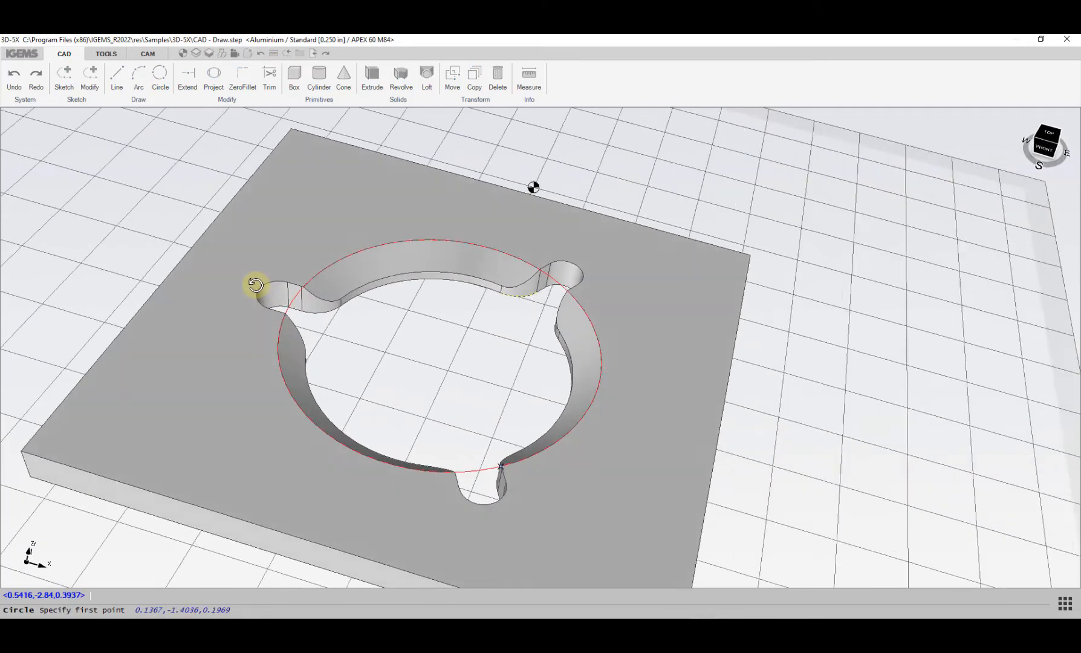
left_click(341, 298)
left_click(501, 286)
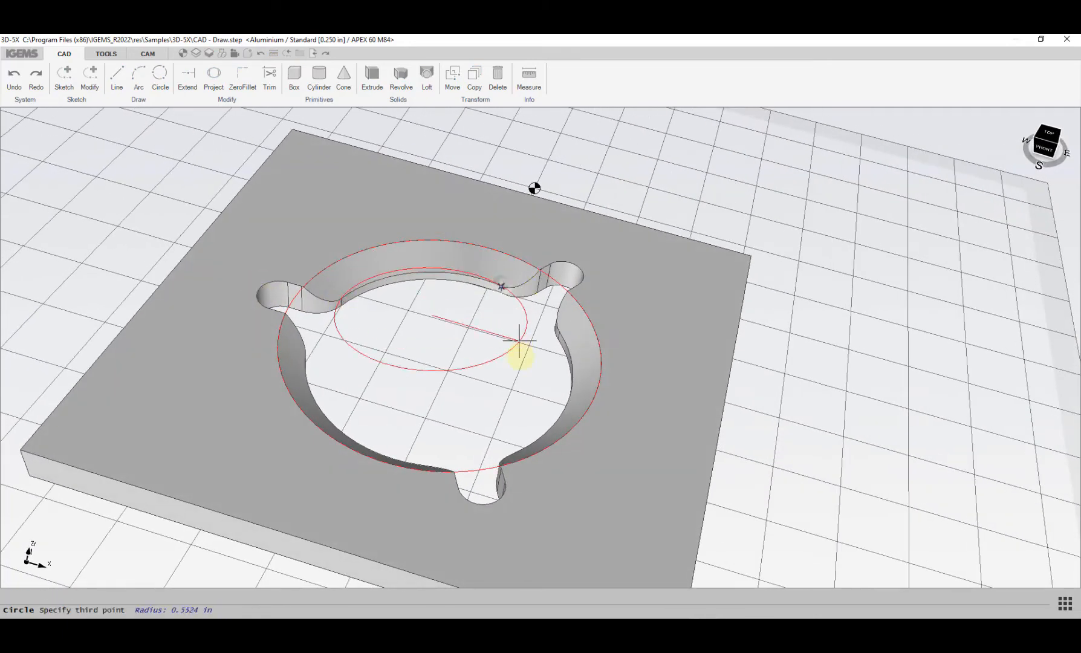
middle_click_drag(514, 357, 630, 443)
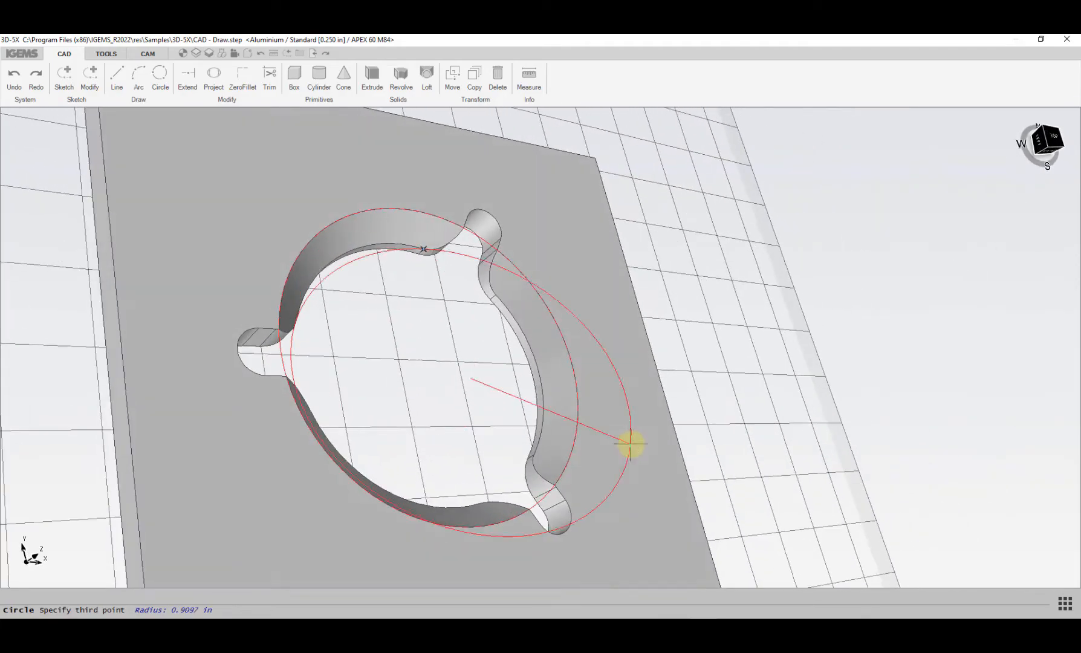
left_click(536, 458)
middle_click_drag(518, 429, 416, 338)
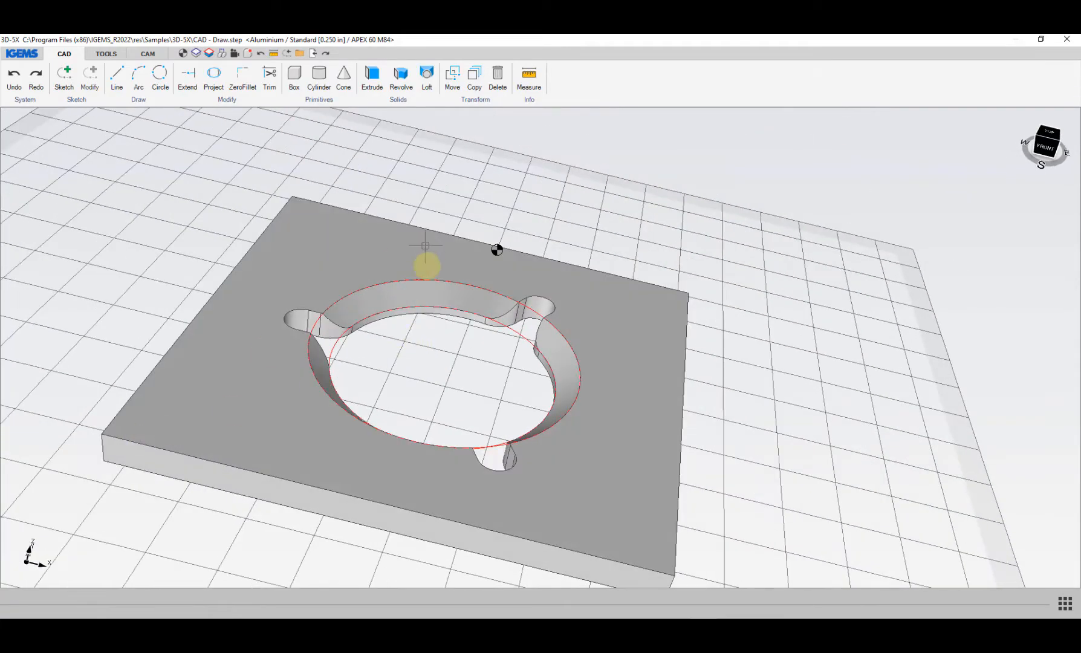
- Position the plate in height with its bottom at Z 0
middle_click_drag(434, 389, 507, 309)
left_click(145, 53)
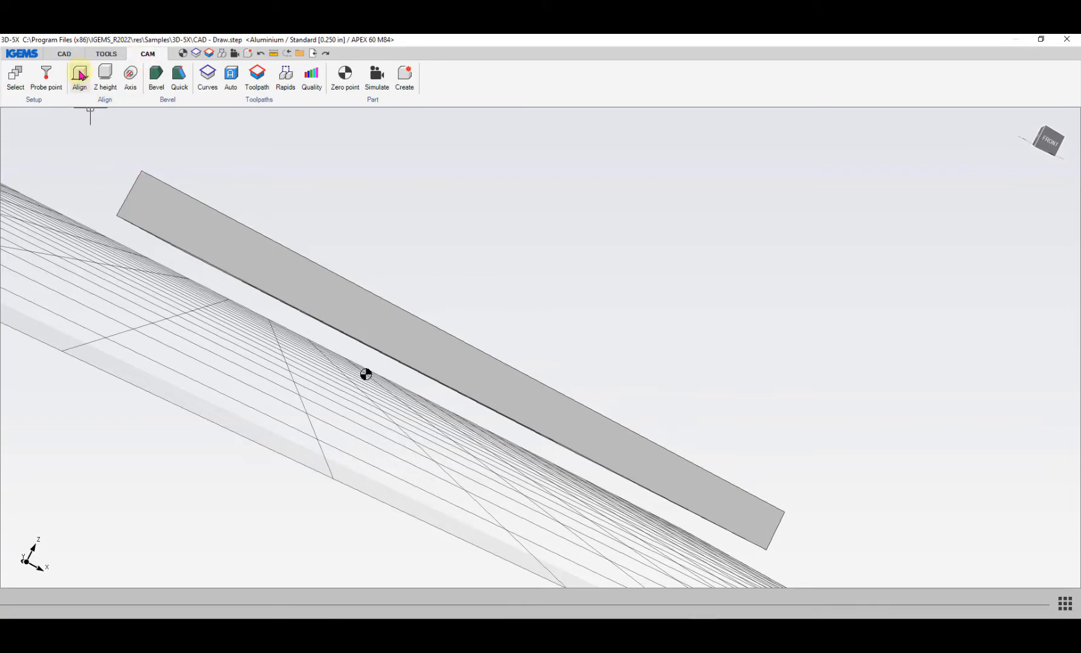
left_click(106, 75)
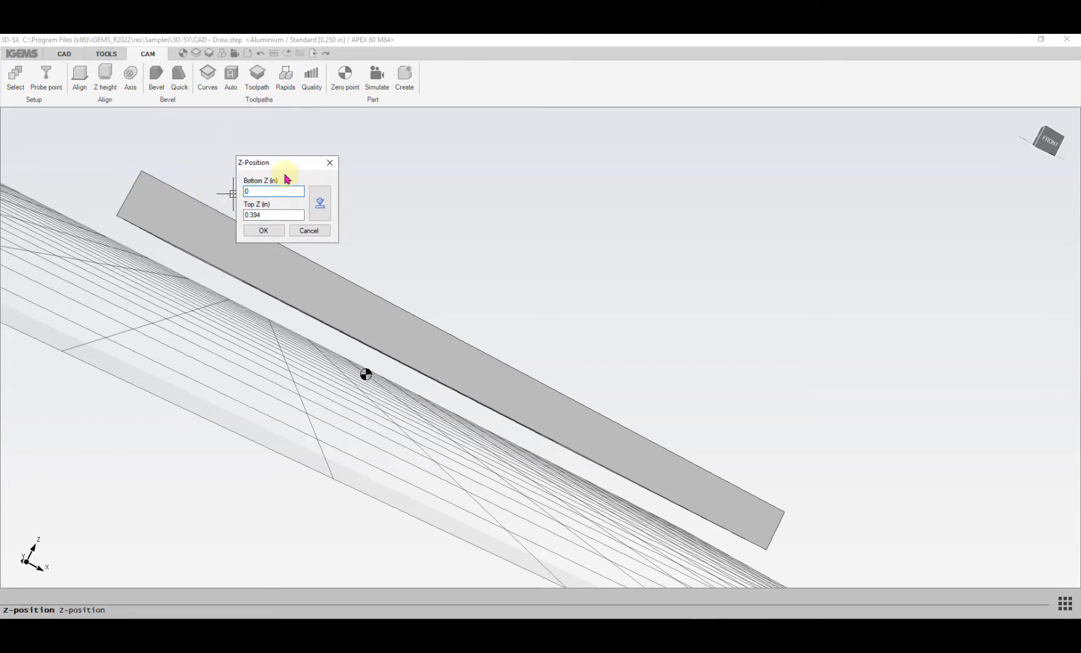
left_click(264, 230)
middle_click_drag(277, 292, 245, 435)
middle_click_drag(503, 299, 434, 359)
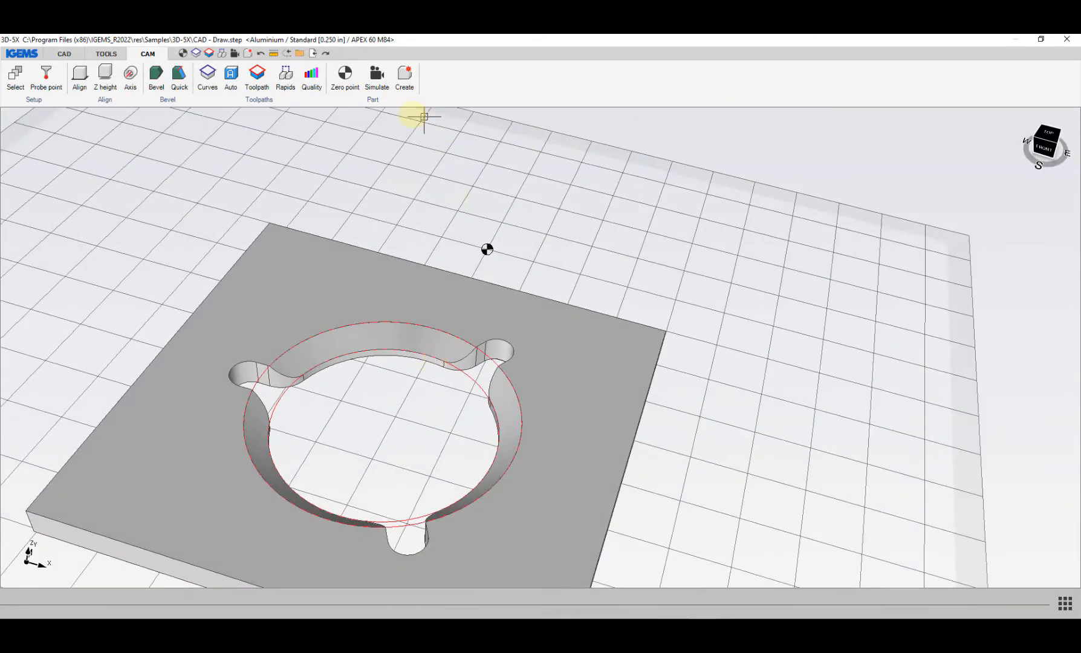
- Place the part's zero point on the front-left corner of the plate's top face
left_click(345, 76)
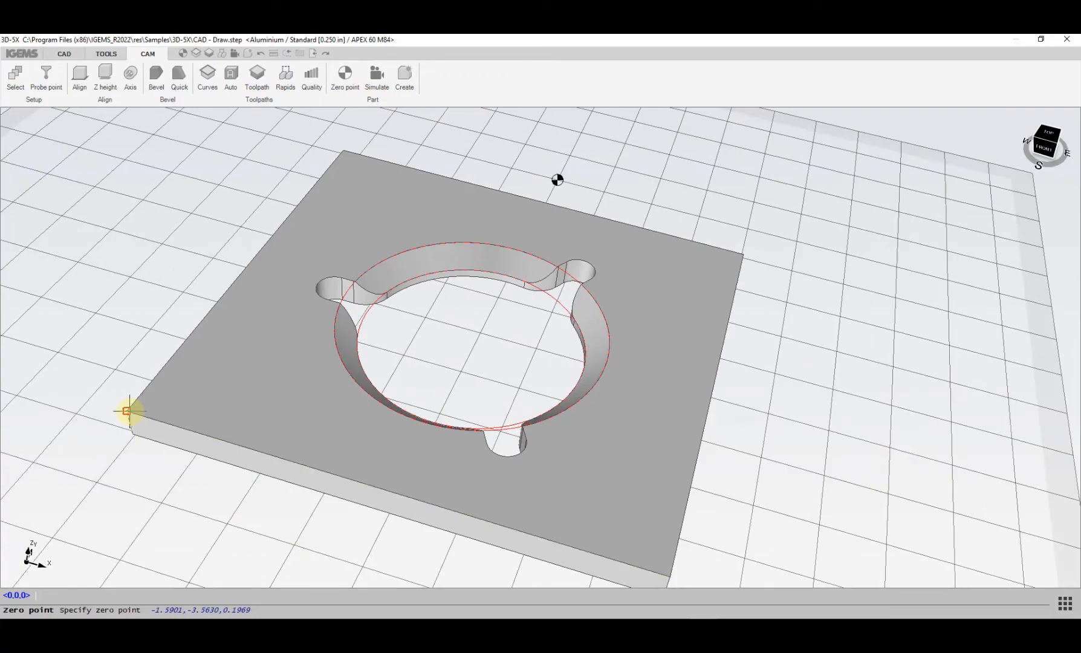
left_click(127, 411)
middle_click_drag(260, 394, 421, 343)
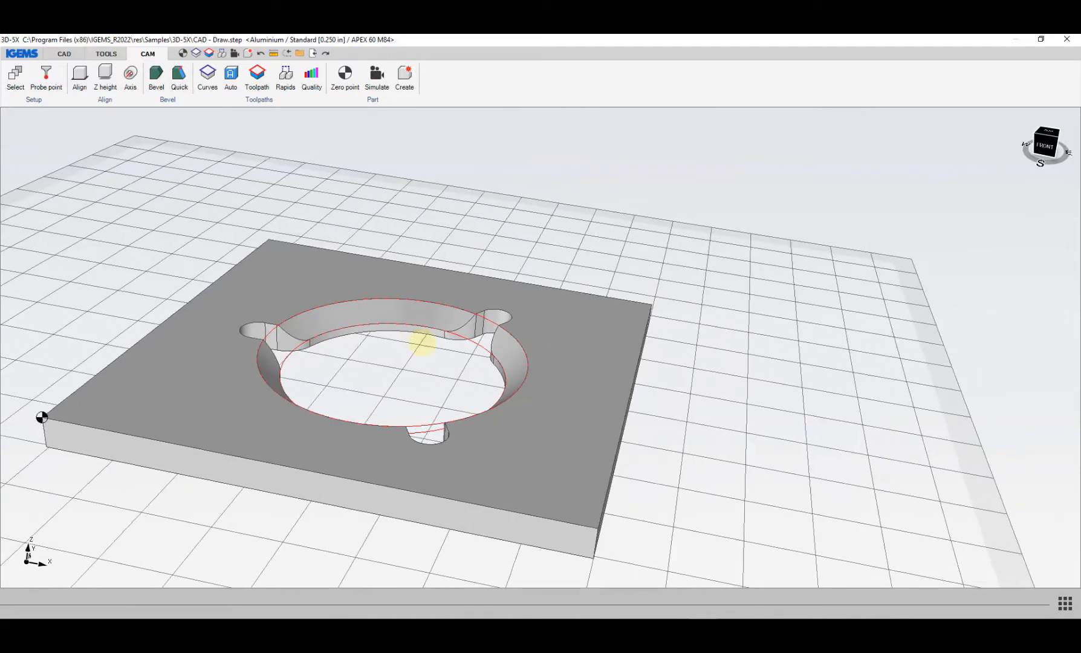
- Add the lower and upper construction circles of the opening as closed curves by picking their edges
left_click(209, 73)
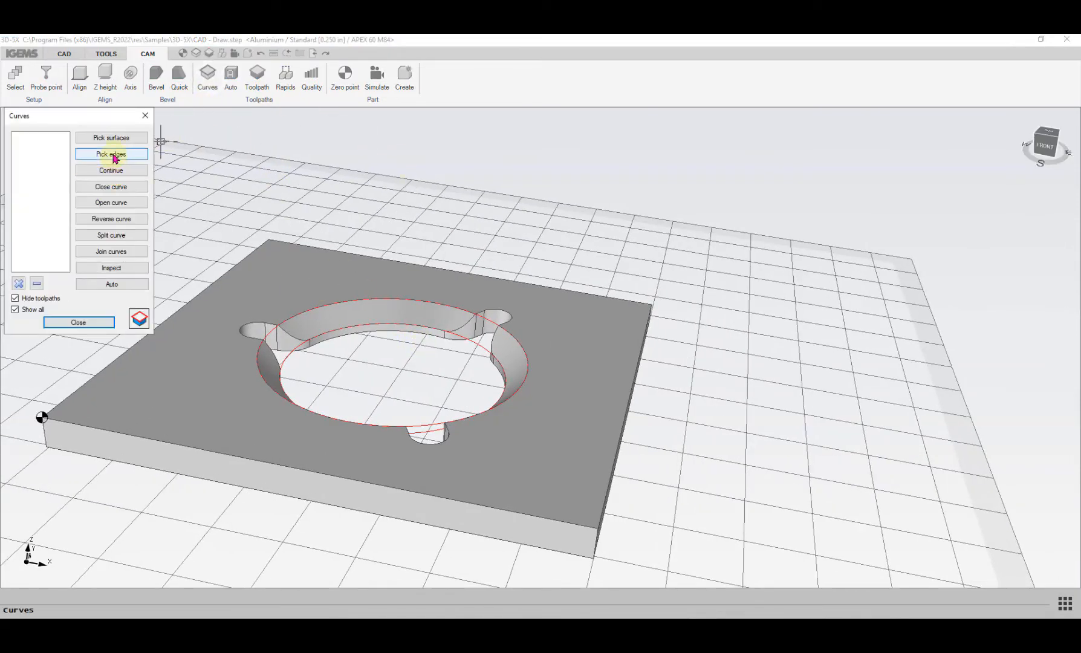
left_click(111, 154)
scroll(298, 363, "up", 5)
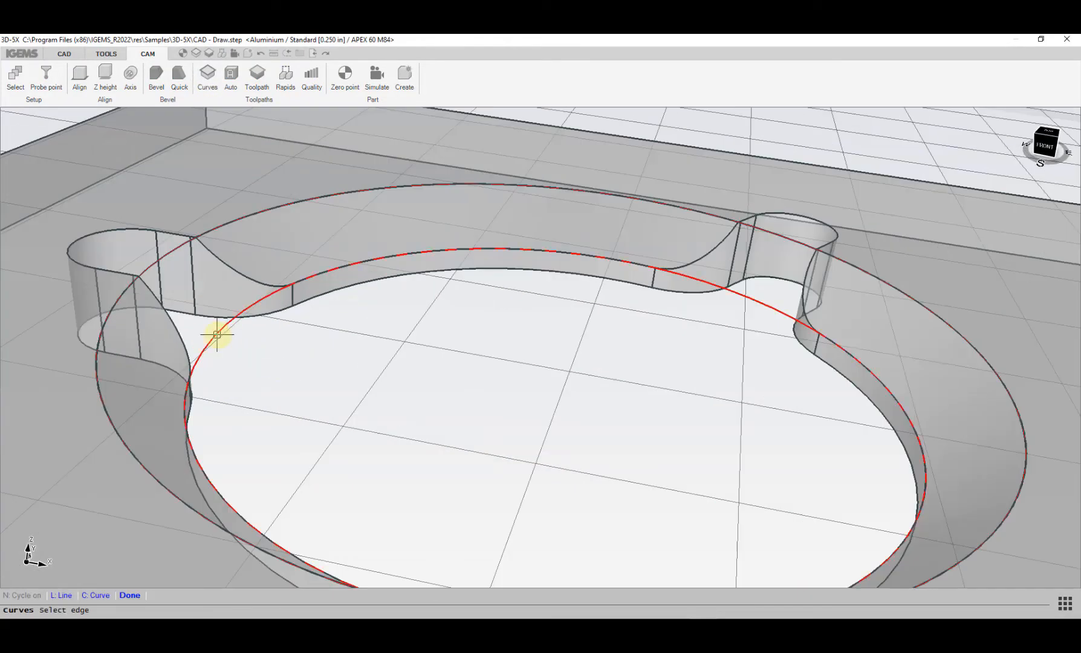
scroll(234, 342, "down", 5)
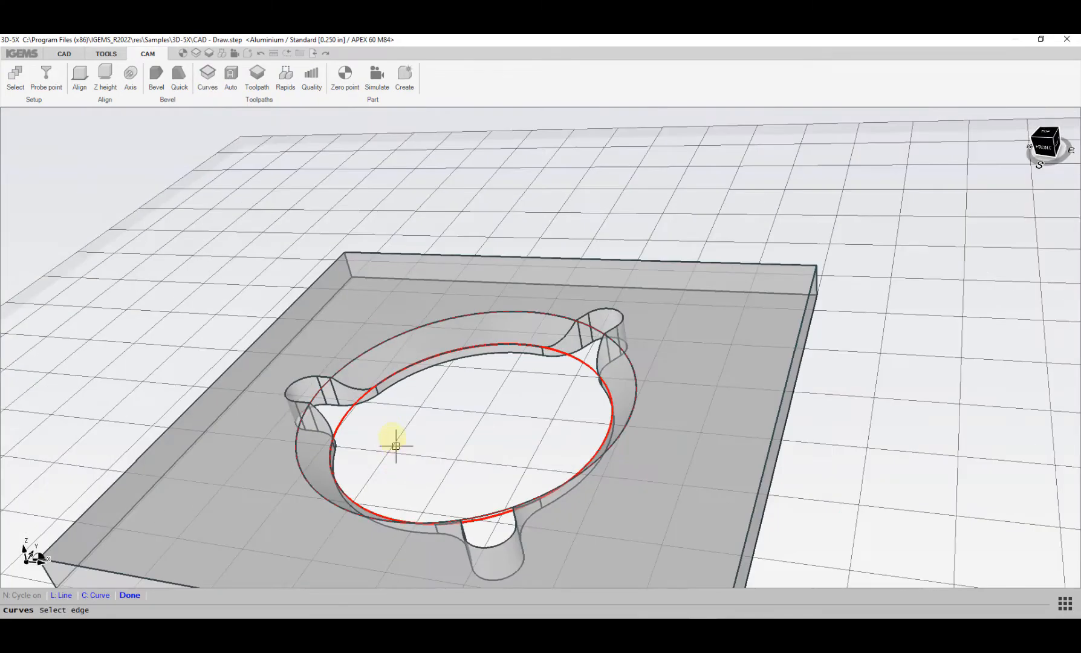
scroll(396, 448, "up", 4)
middle_click_drag(395, 454, 284, 551)
middle_click_drag(407, 501, 379, 609)
left_click(386, 555)
scroll(385, 555, "down", 5)
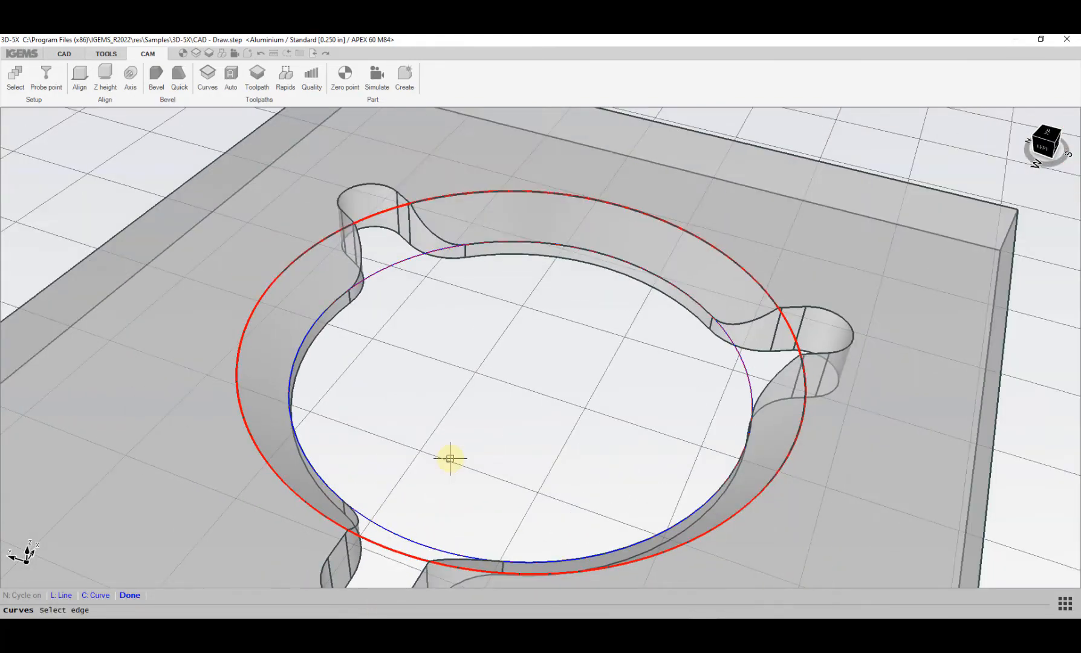
left_click(132, 600)
- Open the toolpath settings for the picked curves and set the kerf to Right
scroll(584, 260, "down", 4)
middle_click_drag(584, 314, 455, 359)
middle_click_drag(798, 291, 687, 314)
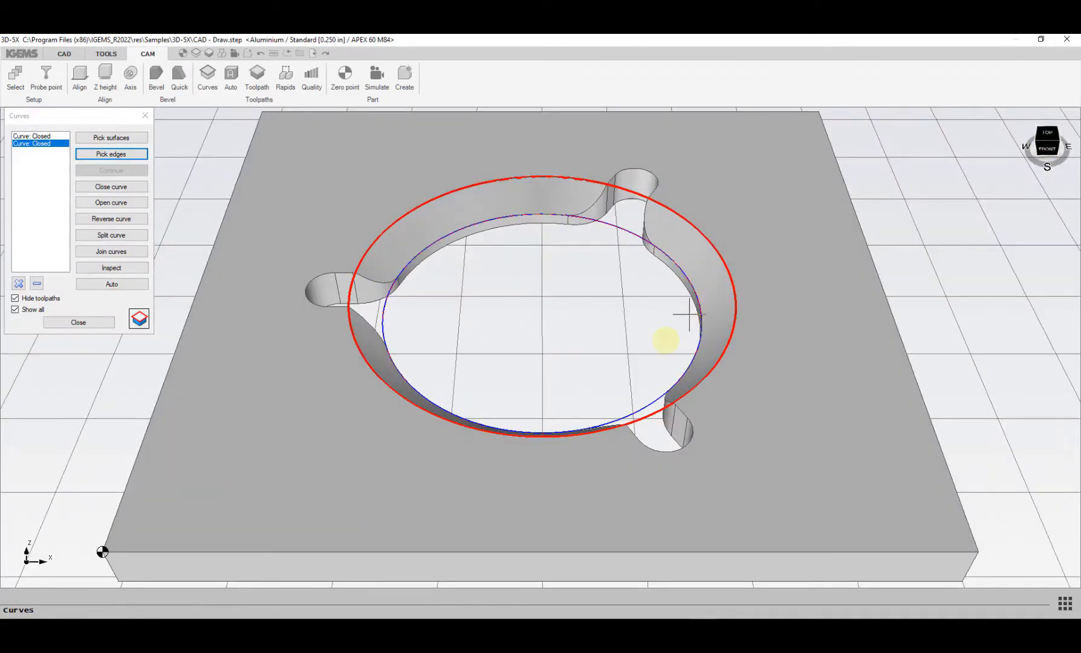
scroll(668, 341, "down", 3)
middle_click_drag(599, 363, 431, 332)
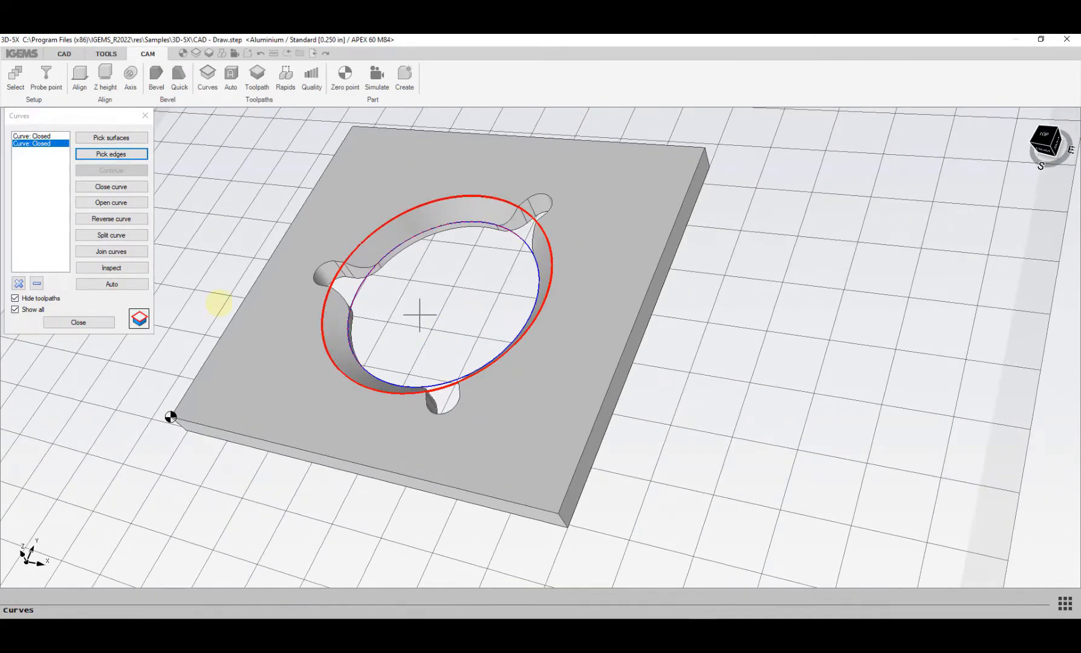
left_click(139, 324)
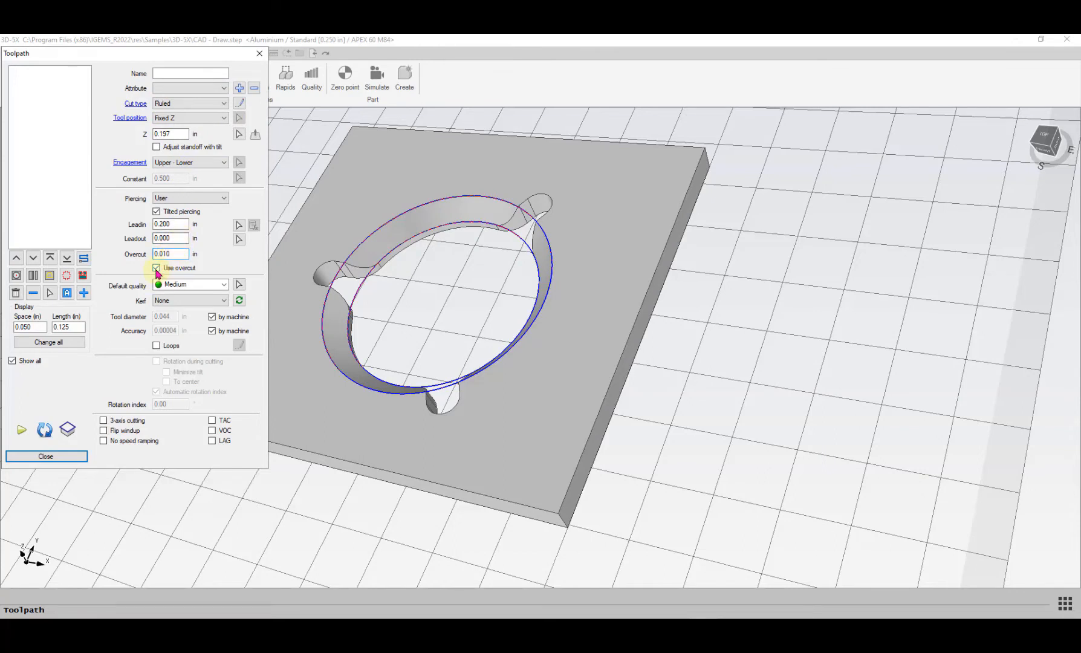
left_click(162, 304)
left_click(169, 327)
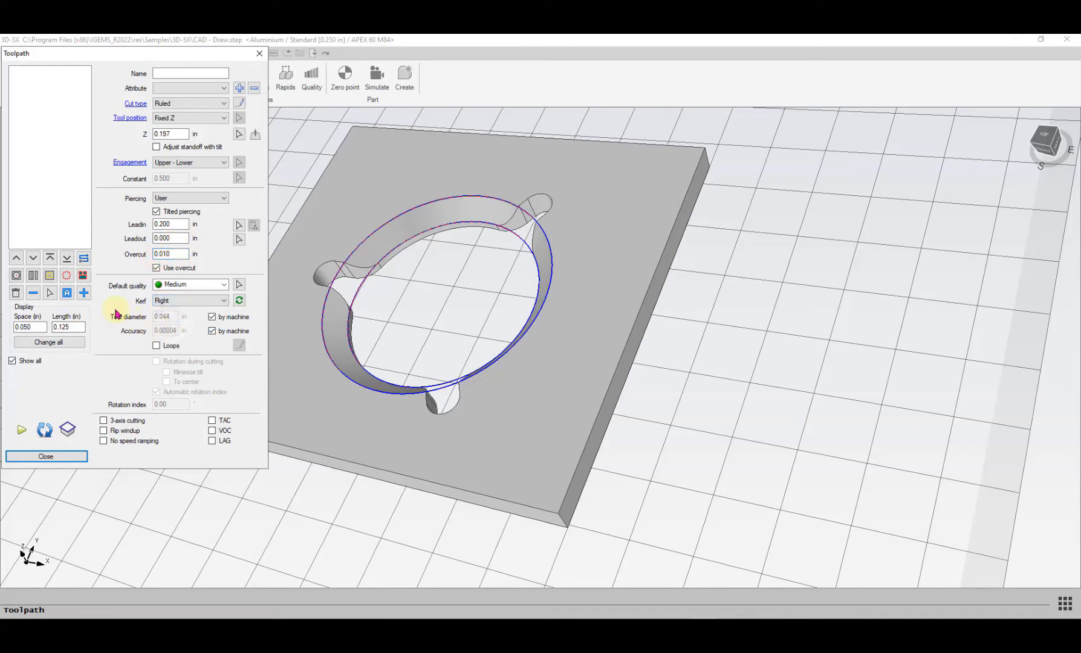
- Create a ruled toolpath between the upper and lower circles, starting at the west notch, with the lead-in inside the opening and a zero leadout
left_click(84, 294)
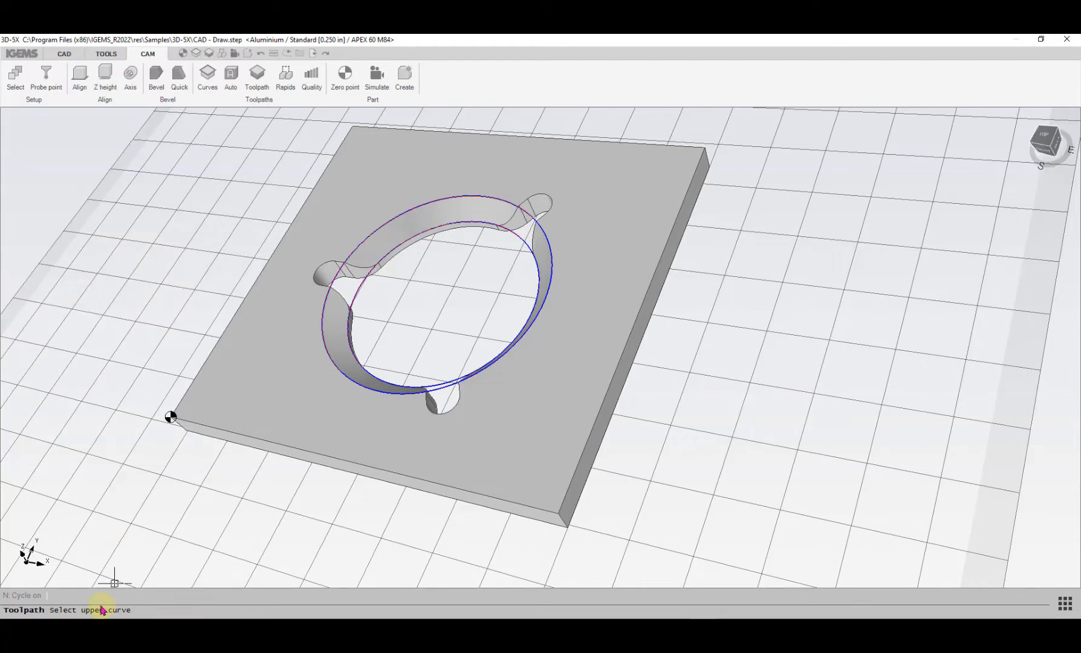
left_click(340, 276)
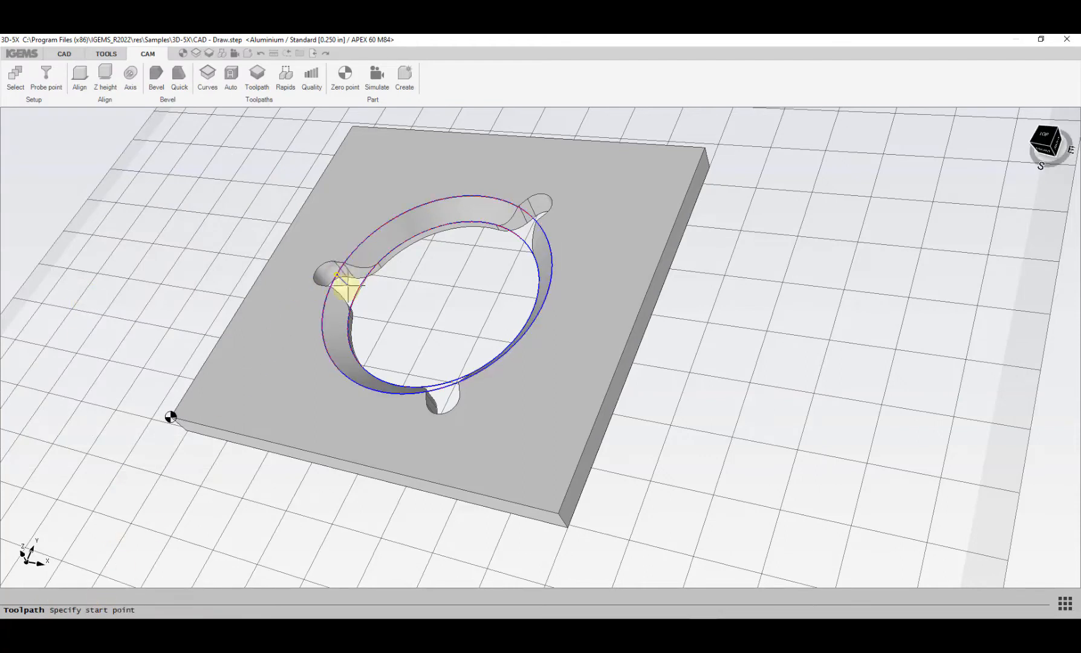
left_click(338, 278)
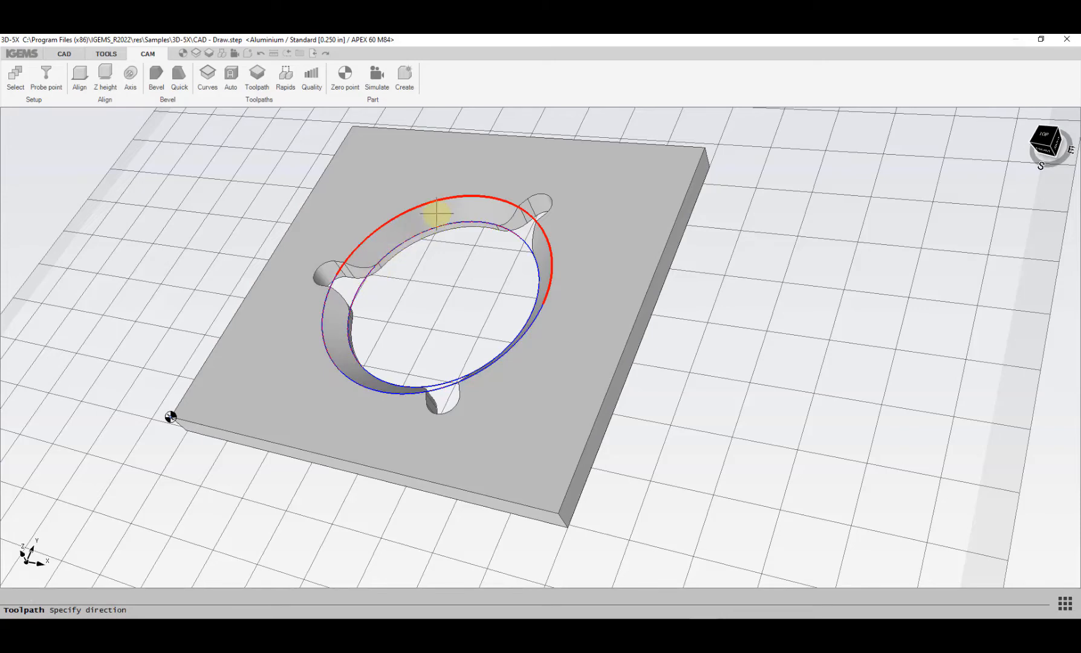
left_click(468, 215)
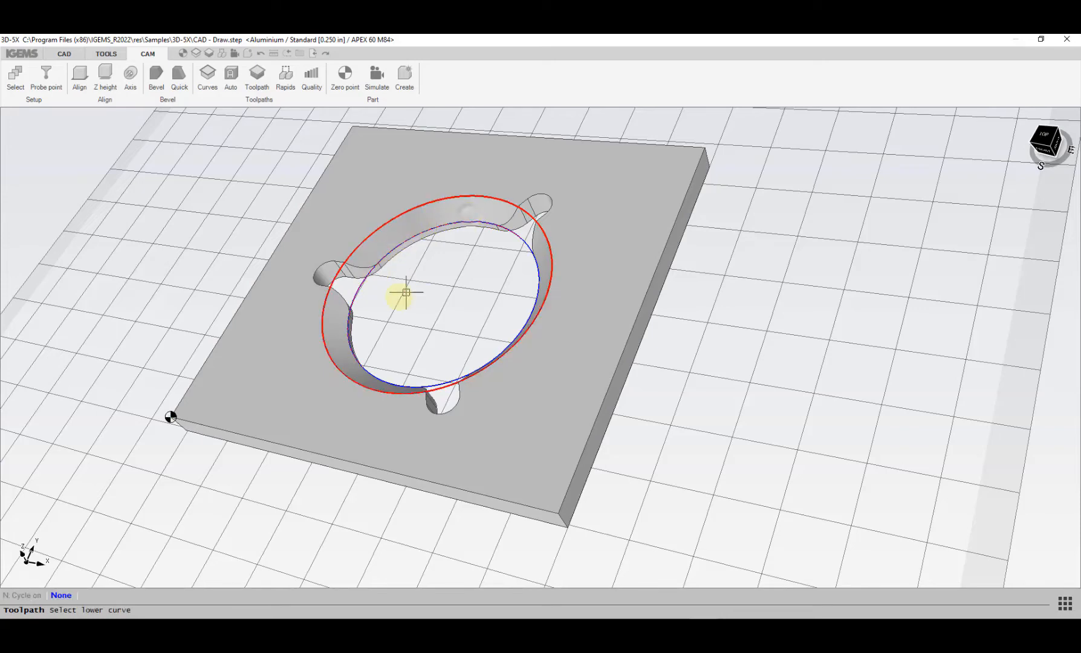
scroll(392, 293, "up", 5)
left_click(316, 276)
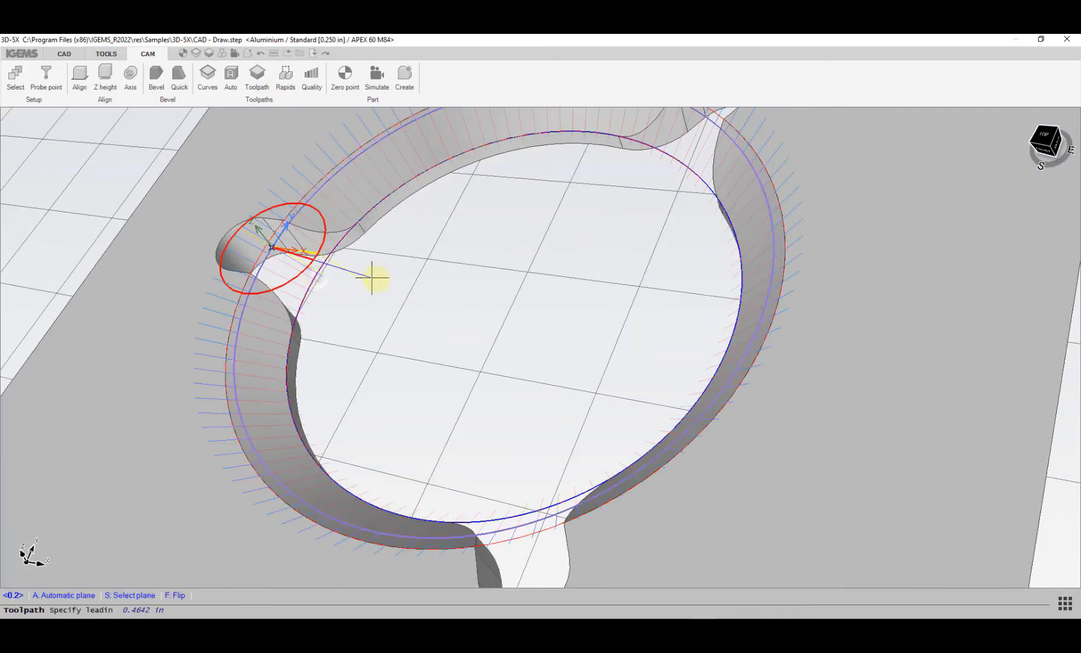
left_click(452, 293)
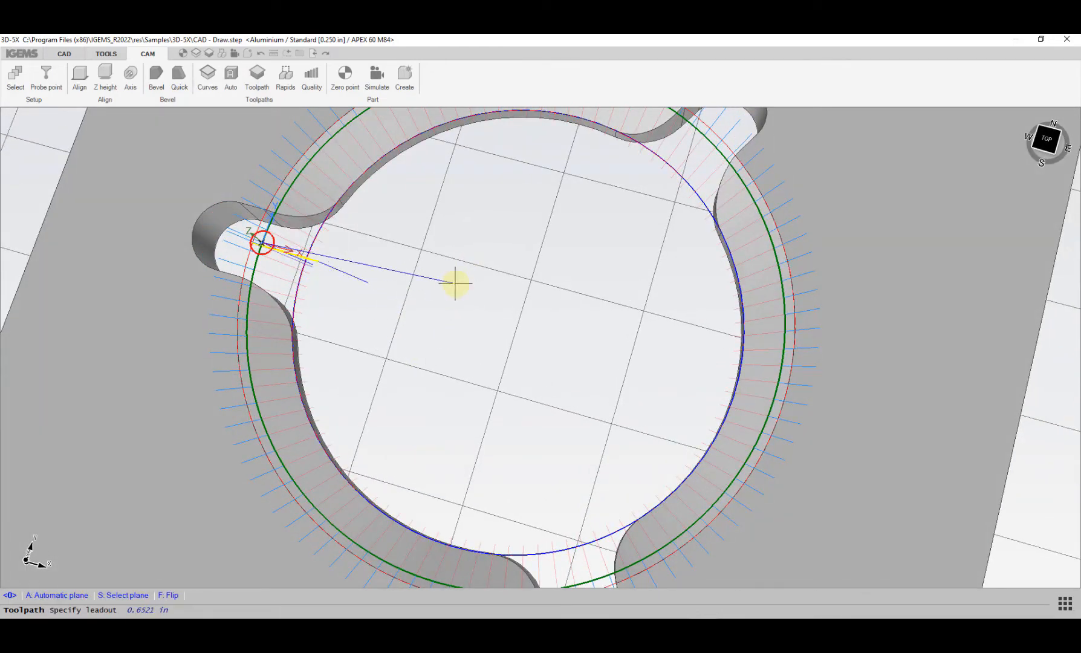
key("Return")
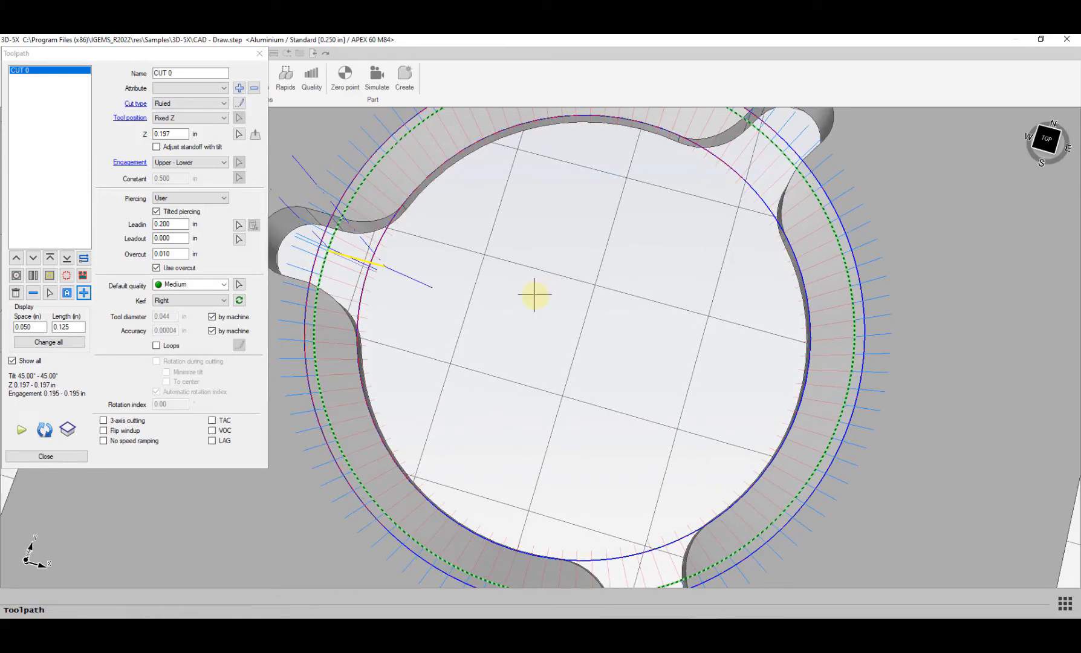
middle_click_drag(501, 302, 465, 362)
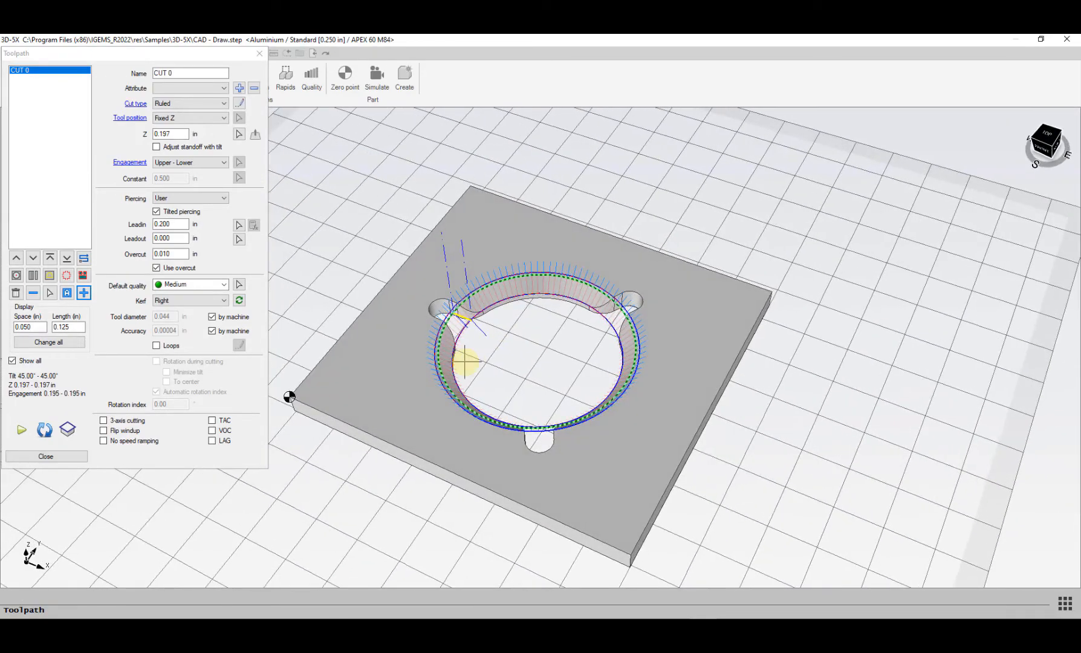
scroll(374, 379, "up", 3)
middle_click_drag(577, 409, 541, 402)
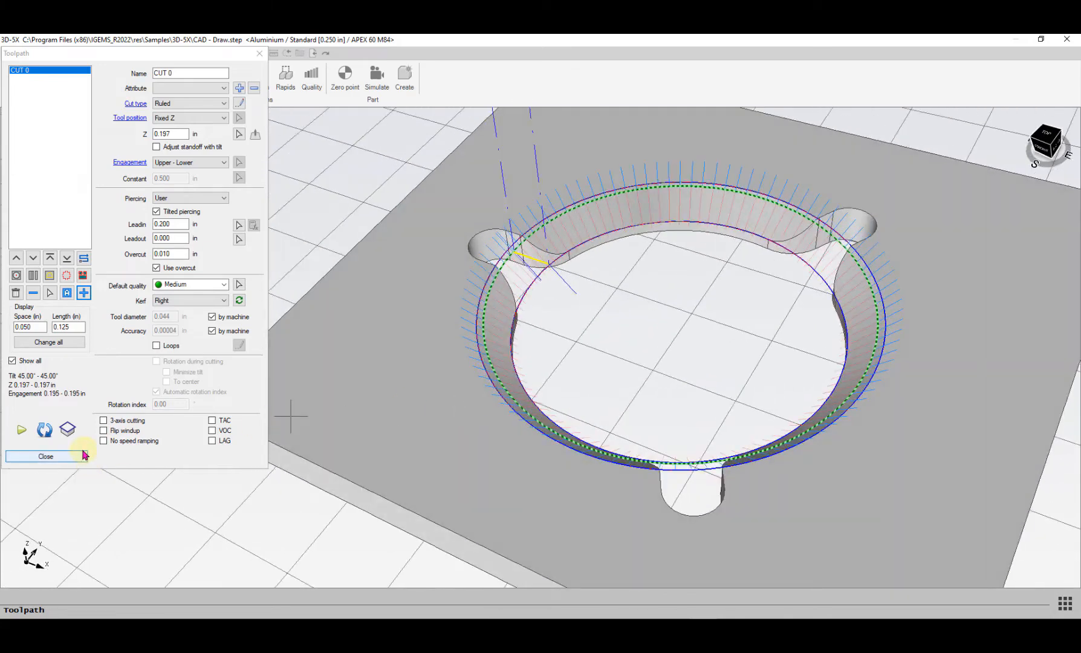
left_click(84, 455)
- Set all rapid moves to distance mode with an offset of 0.5 in
left_click(285, 84)
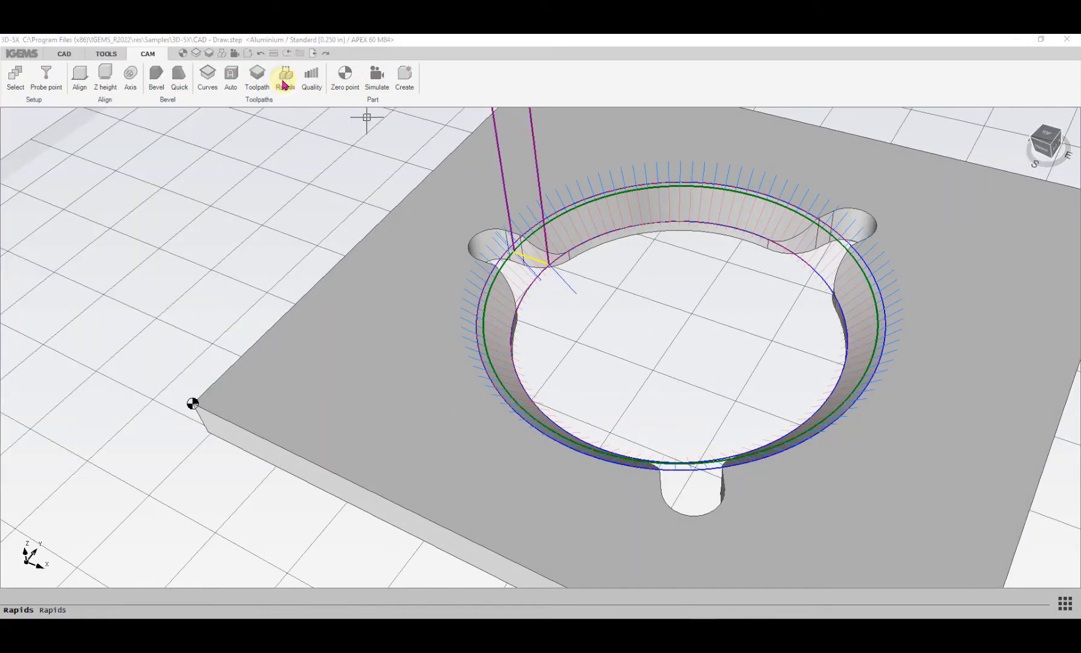
scroll(598, 230, "down", 3)
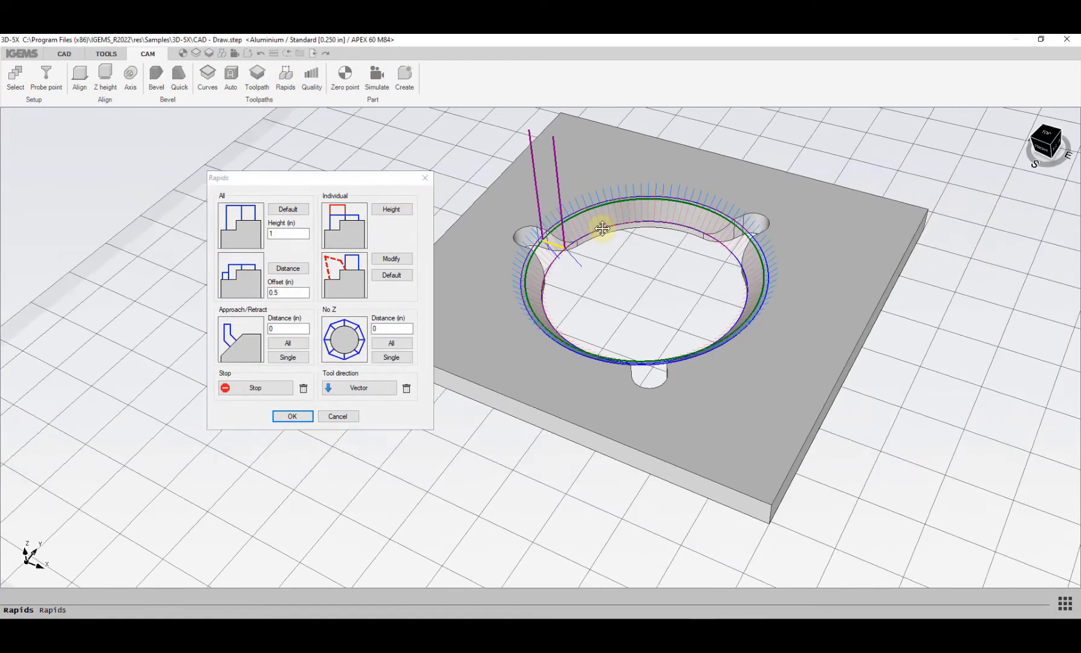
left_click(288, 271)
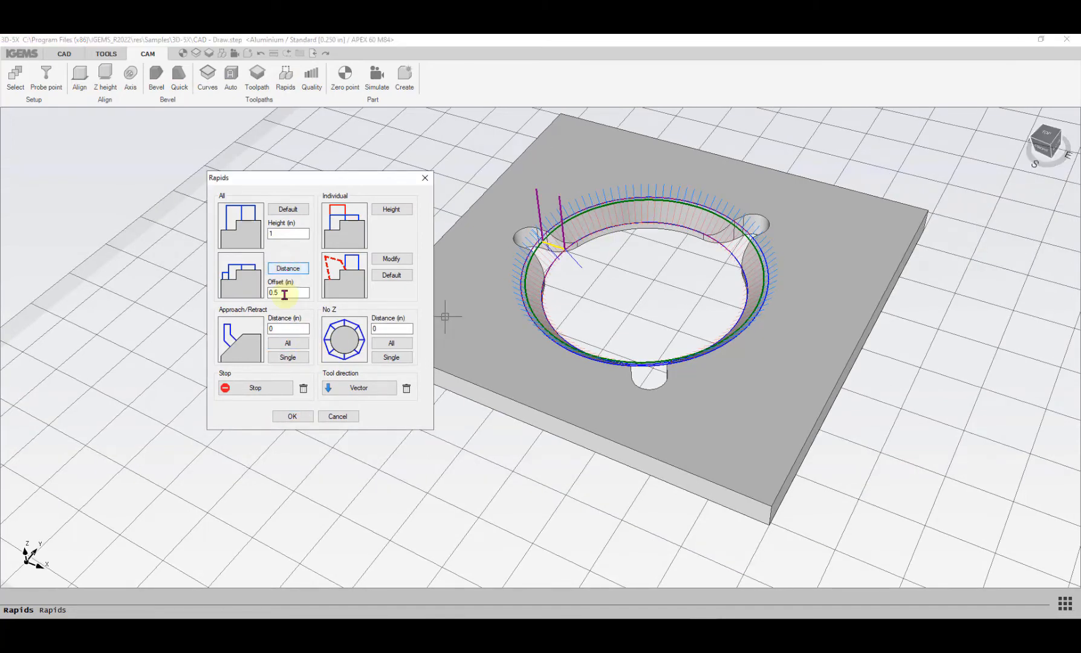
left_click(297, 417)
middle_click_drag(380, 262, 299, 295)
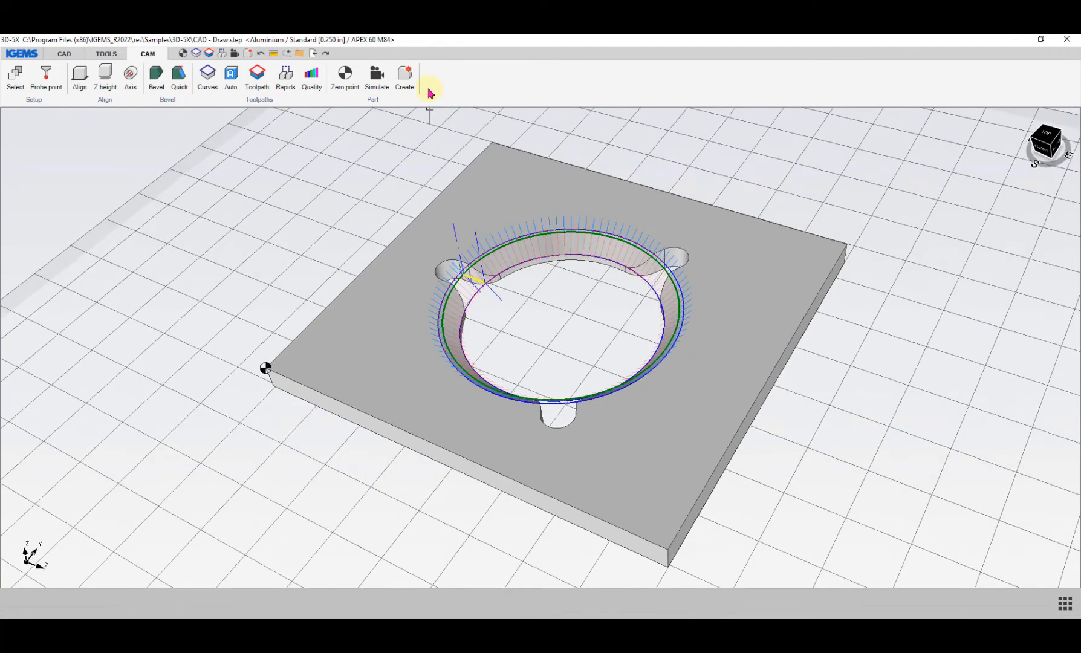
- Create the part CAD - Draw with quantity 1 and the Curves export method, placing it beside the sheet in the main drawing
left_click(410, 79)
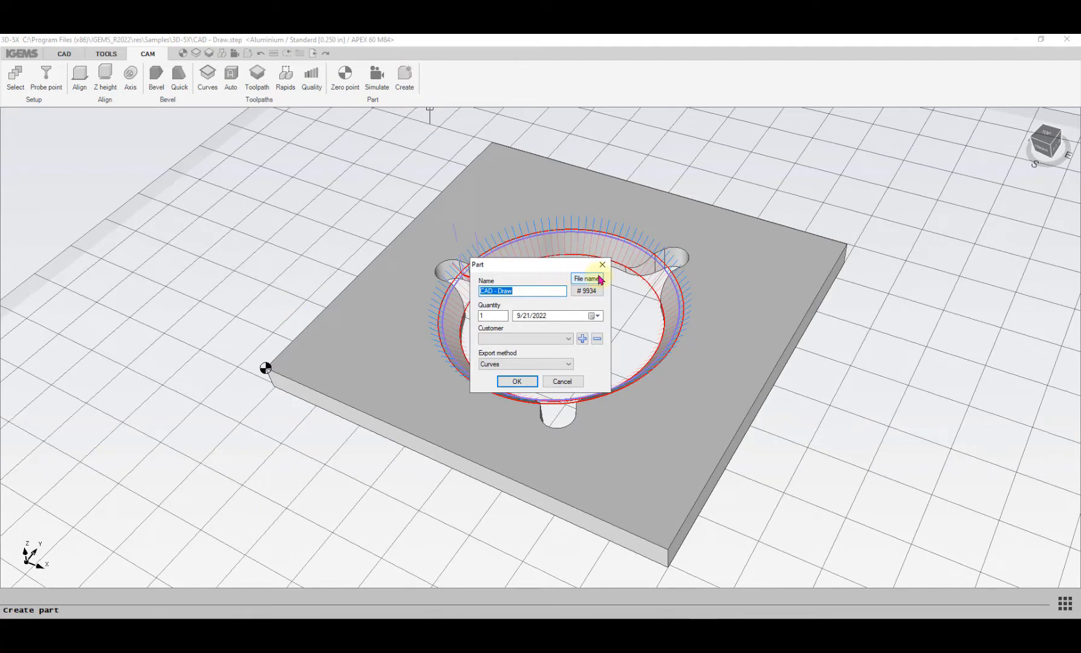
left_click(515, 381)
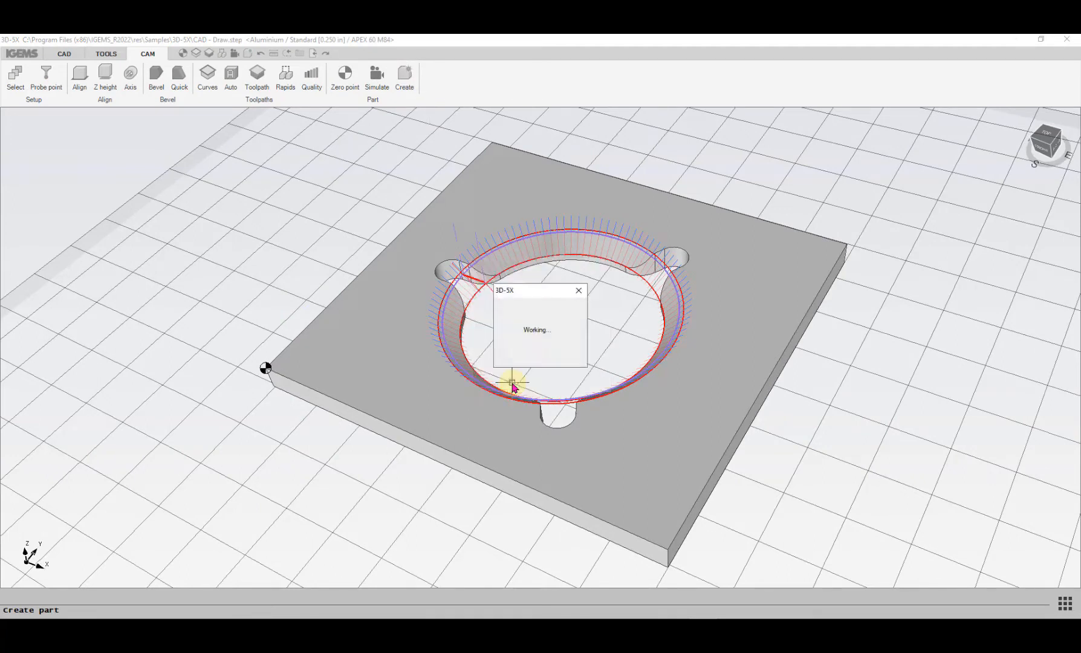
scroll(495, 353, "down", 2)
middle_click_drag(441, 328, 199, 235)
scroll(431, 396, "up", 10)
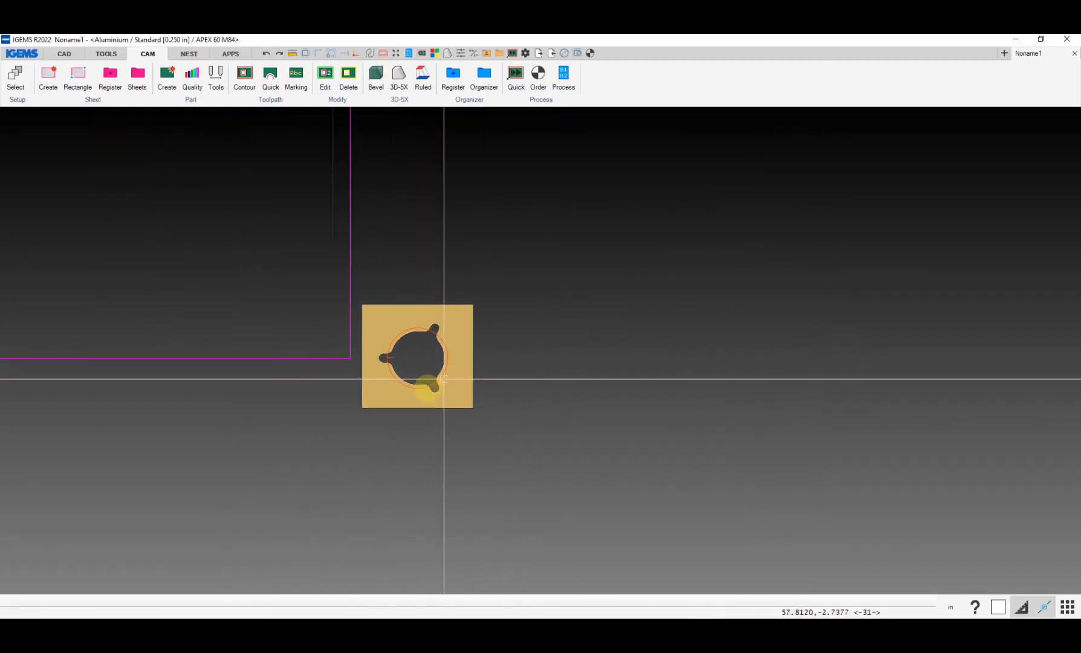
scroll(423, 386, "up", 4)
scroll(353, 406, "down", 3)
- Create a cut order for the CAD - Draw part and switch its zero point to 3D
left_click(538, 77)
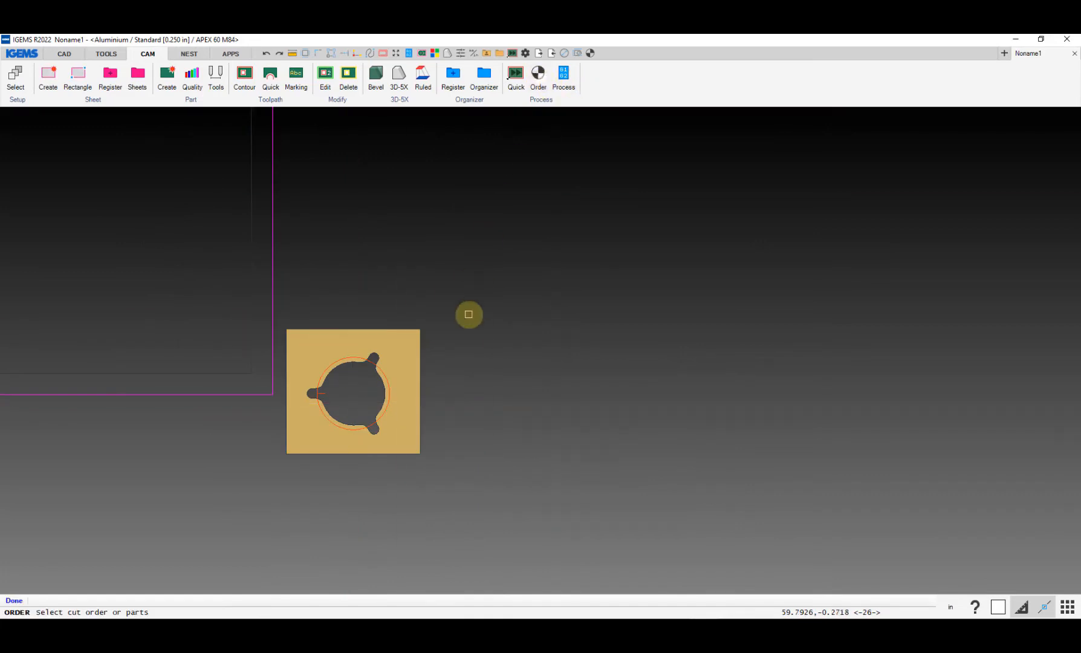
left_click(367, 420)
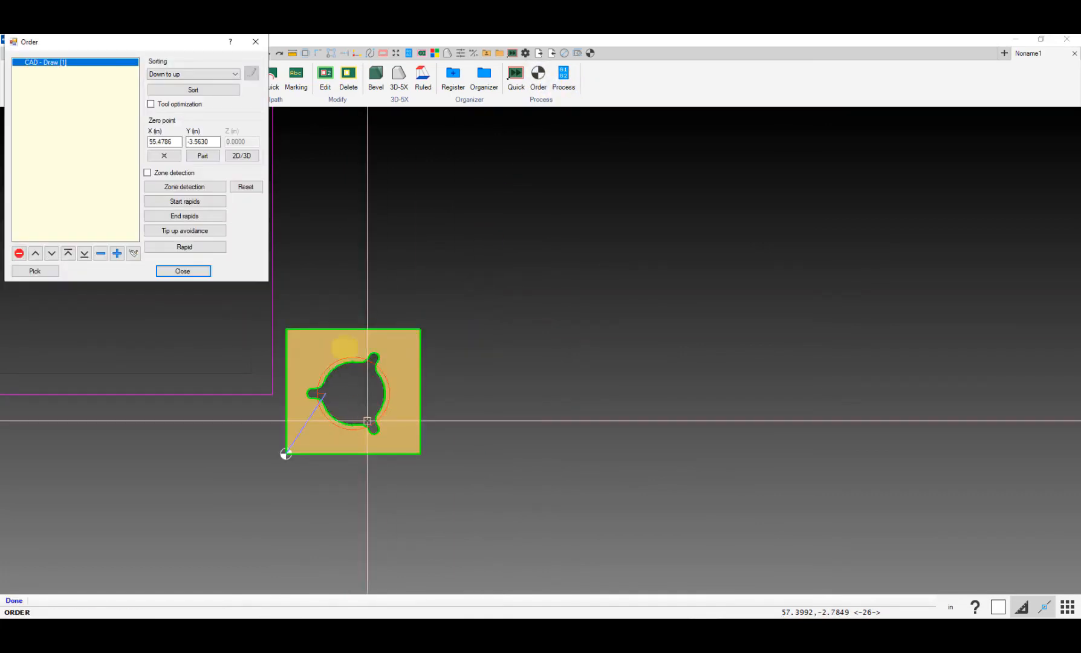
left_click(208, 156)
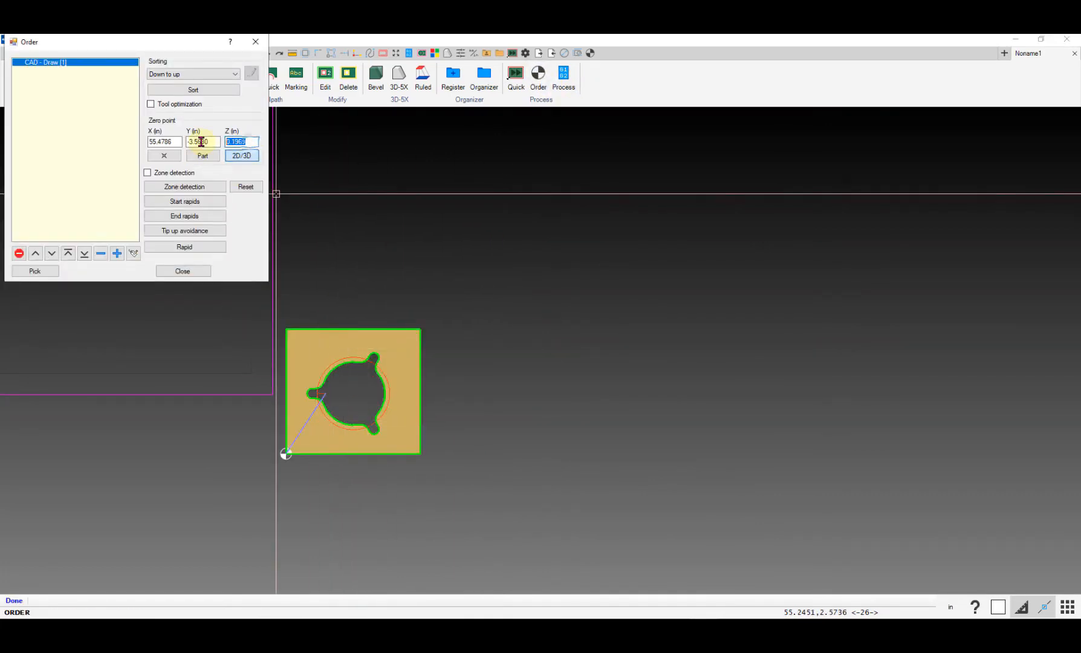
left_click(182, 271)
- Process the CAD - Draw cut order with the default APEX 60 M84 options and open its 5-axis simulation full screen
left_click(563, 77)
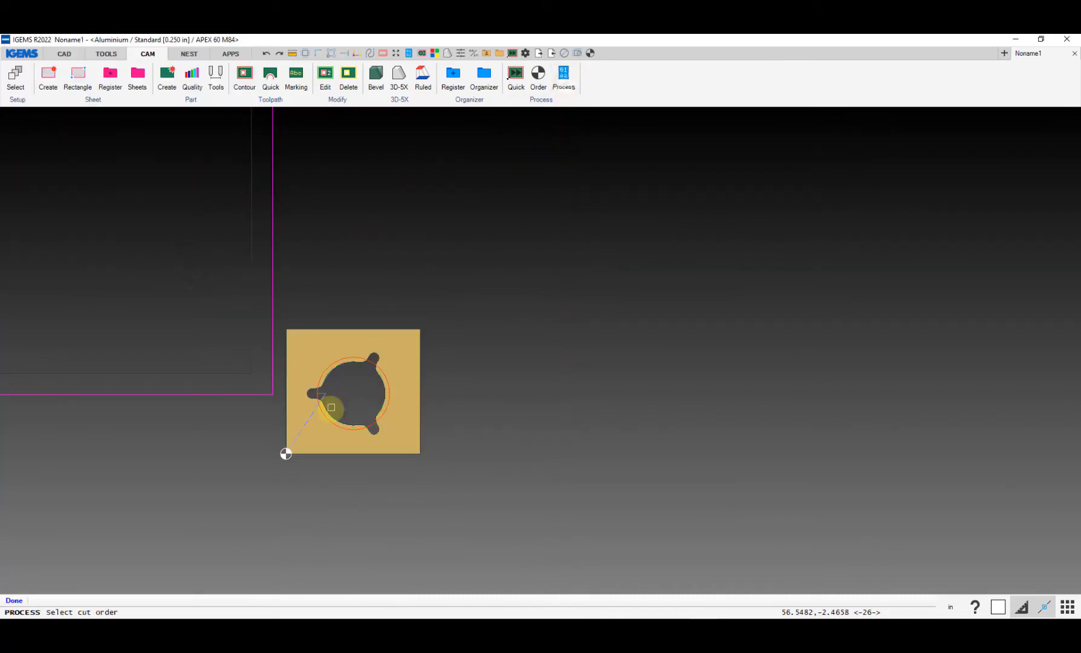
left_click(308, 414)
left_click(552, 241)
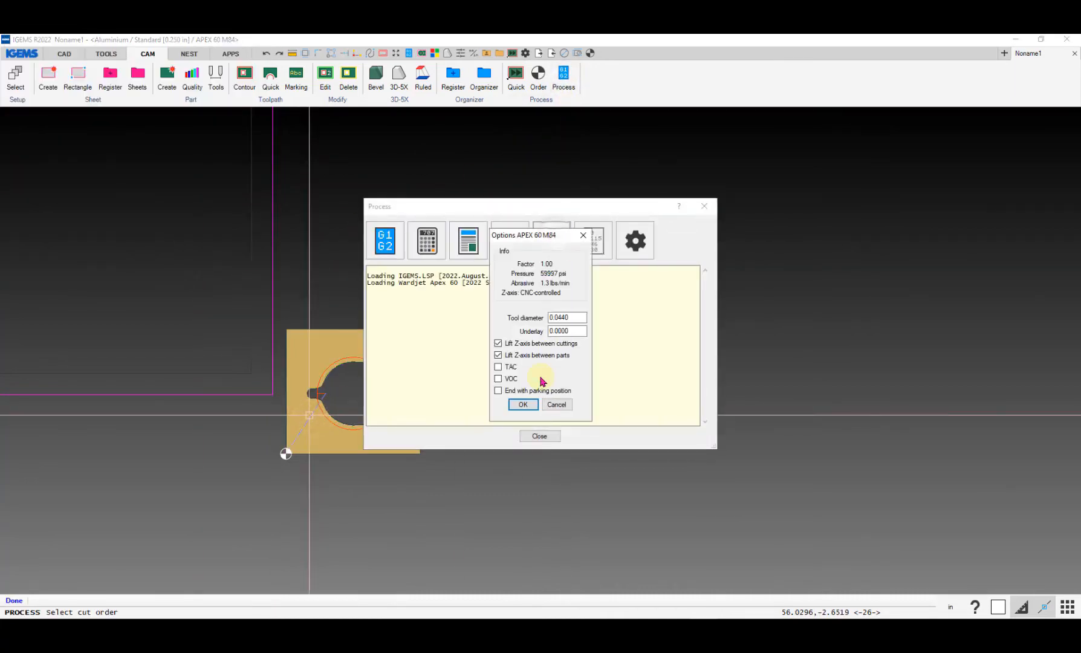
left_click(522, 404)
left_click(522, 405)
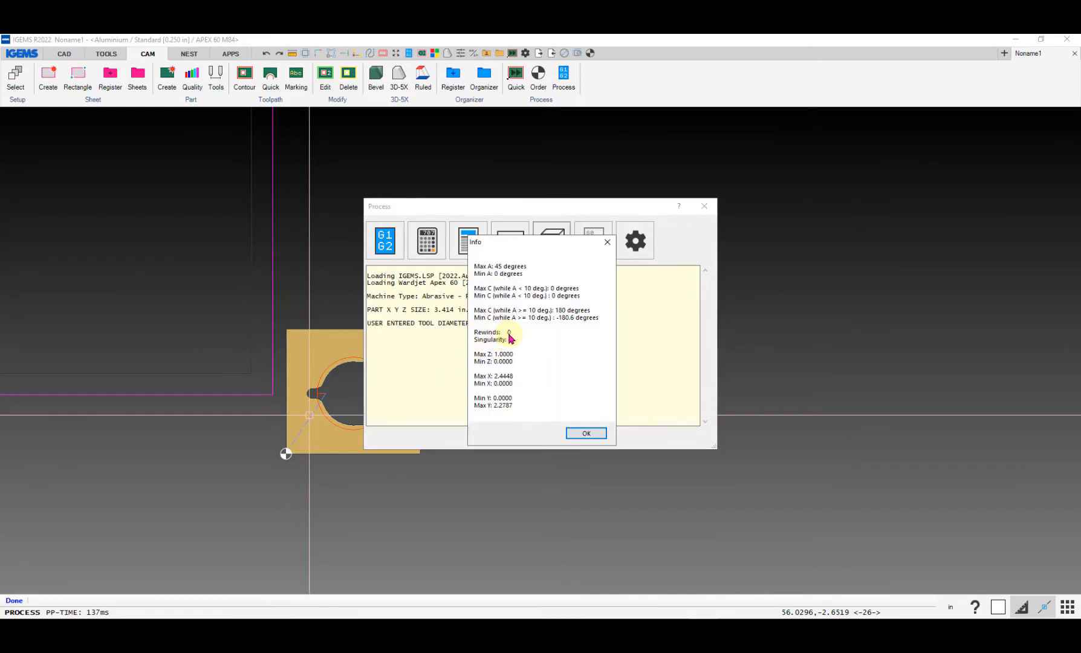
left_click(576, 433)
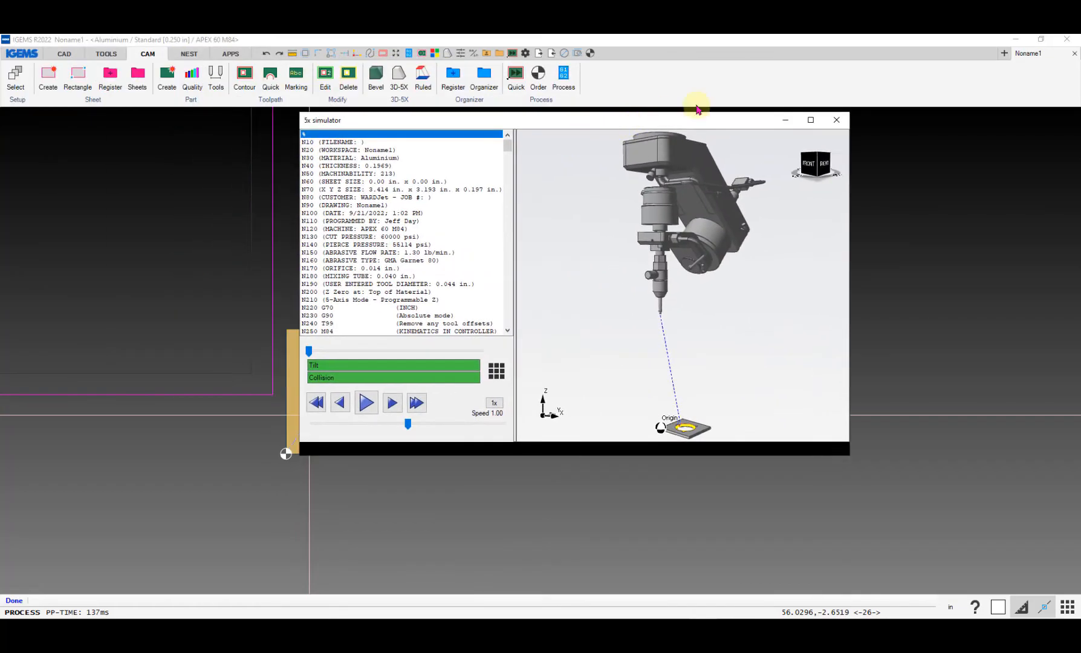
left_click(808, 120)
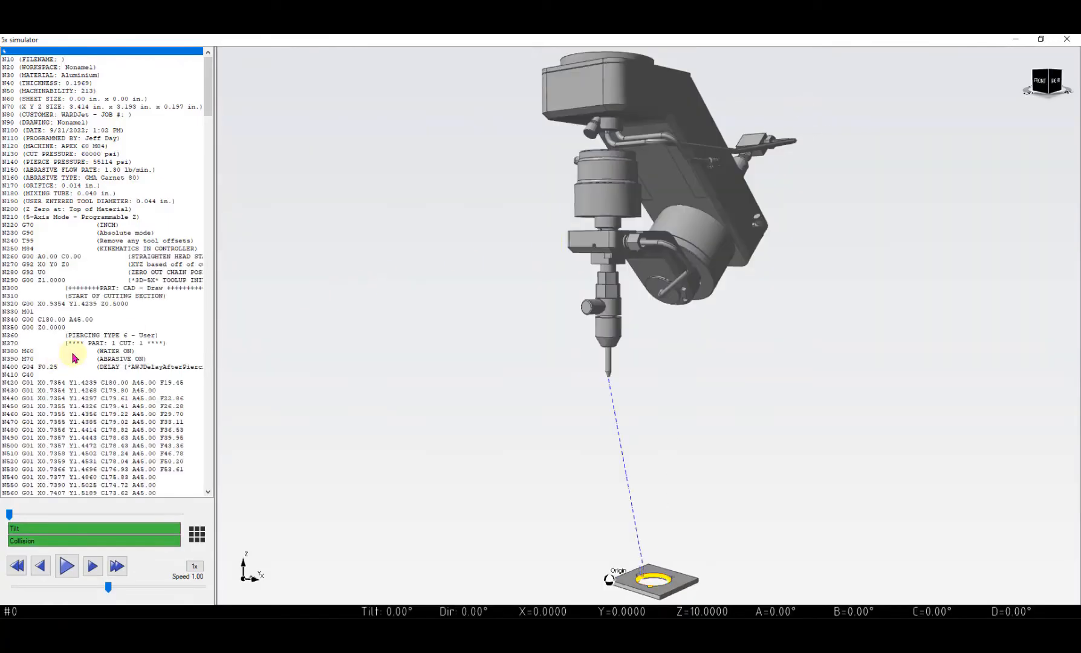
- Examine the simulated head positions from the tilt move at N340 to the last cutting line N3890, and exit processing
left_click(89, 320)
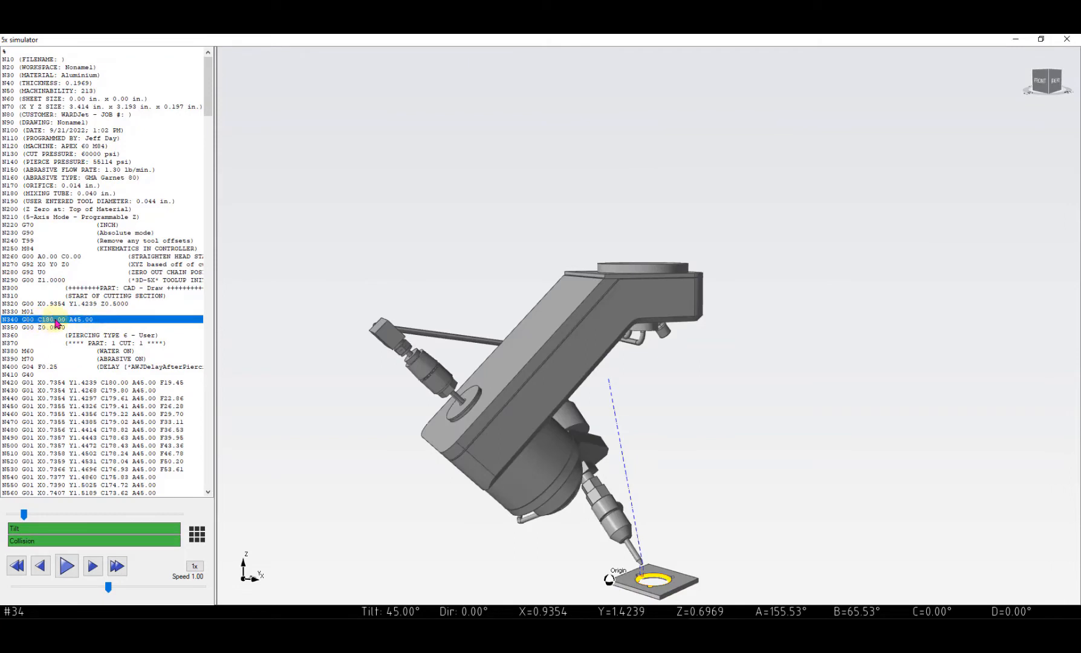
left_click_drag(95, 395, 115, 469)
scroll(118, 469, "down", 10)
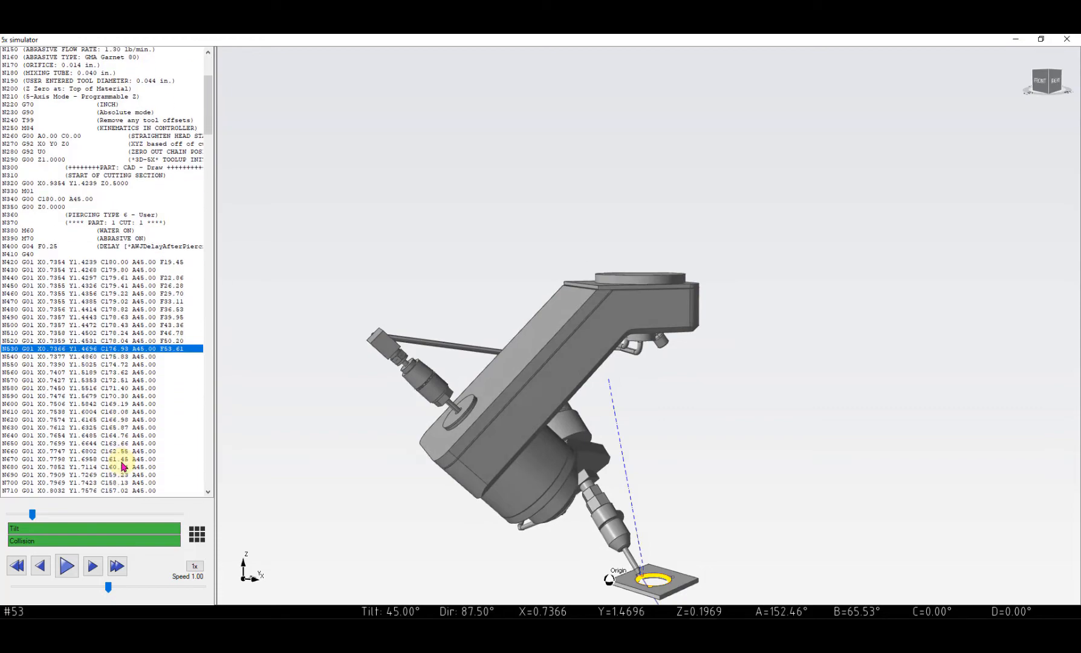
left_click_drag(208, 127, 220, 463)
left_click(131, 322)
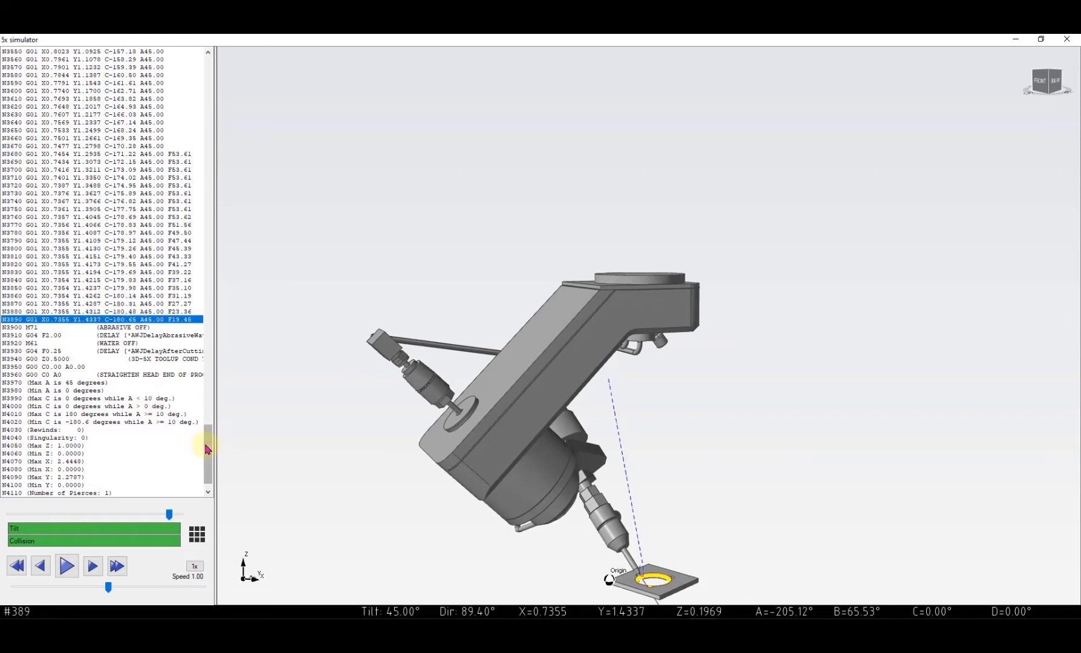
left_click_drag(205, 444, 200, 357)
left_click(1065, 39)
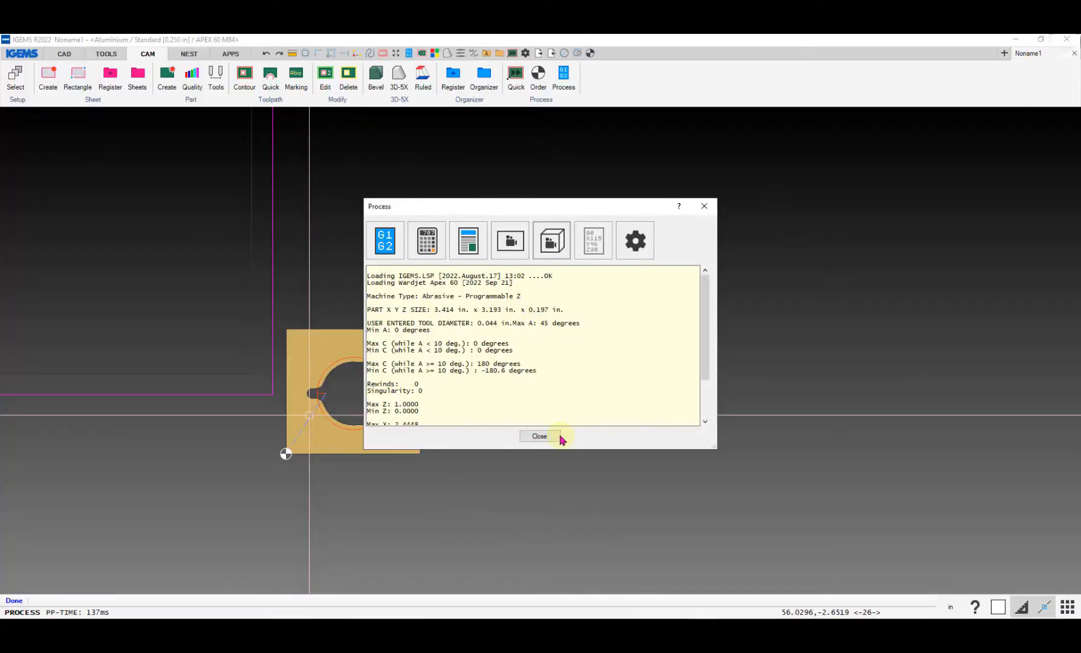
left_click(539, 436)
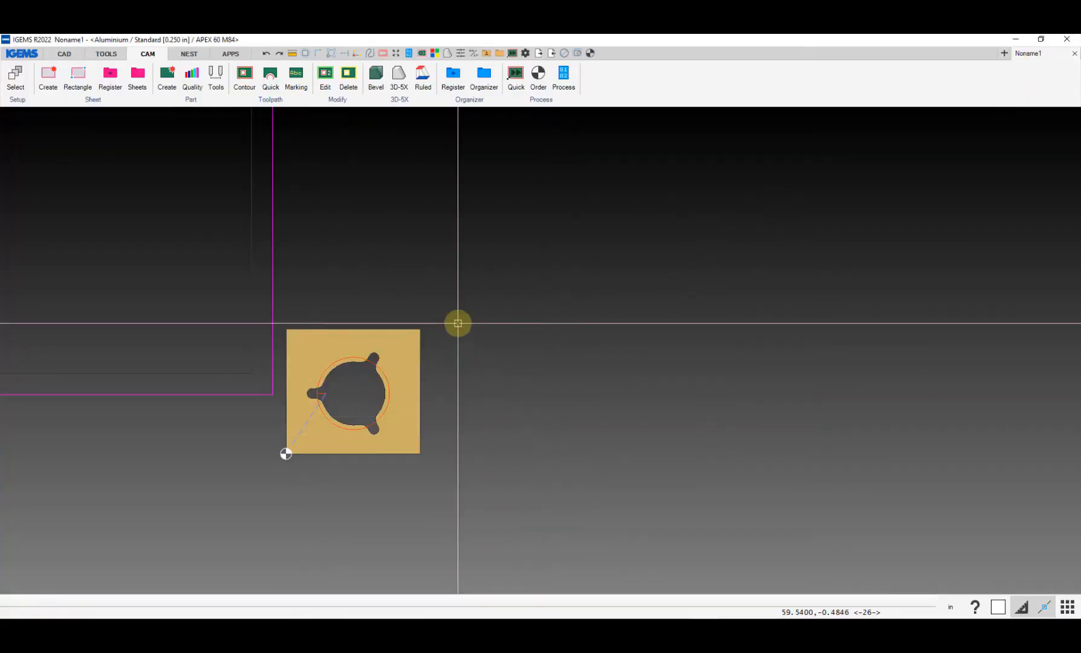
- Rotate the CAD - Draw part 180° about a base point at its centre, without keeping the original
scroll(417, 344, "up", 3)
scroll(489, 254, "down", 1)
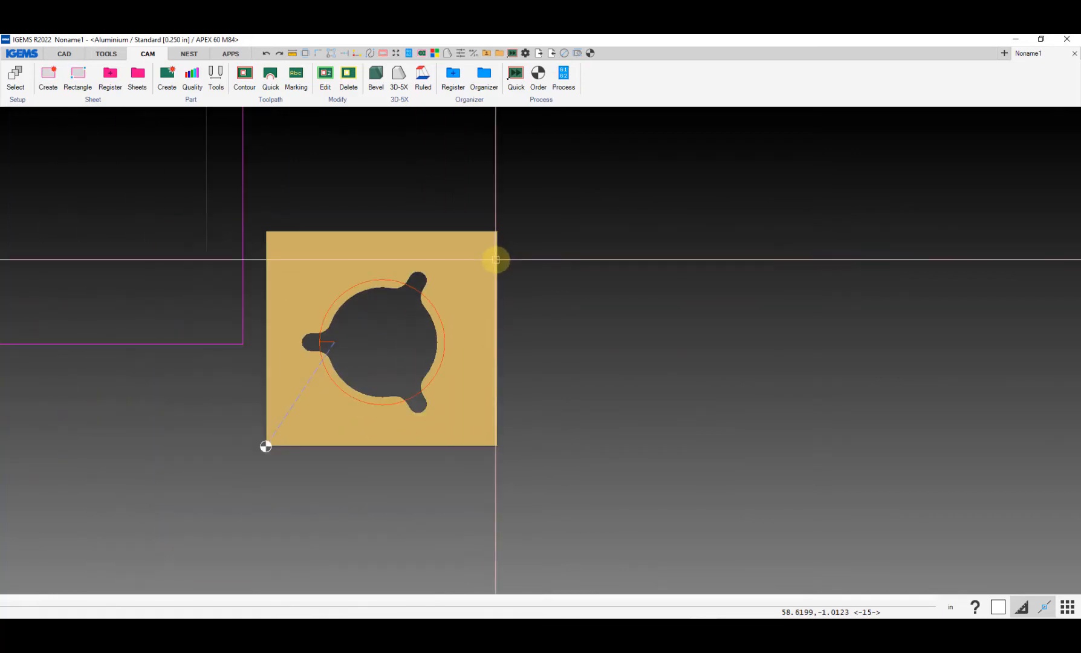
left_click_drag(533, 218, 460, 275)
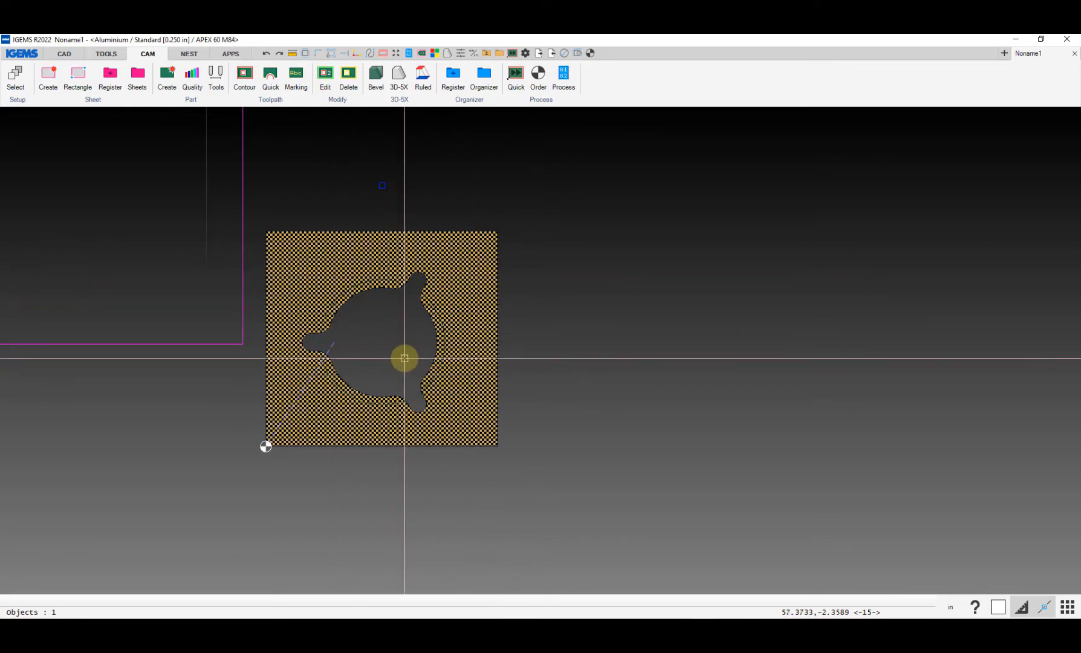
key("r")
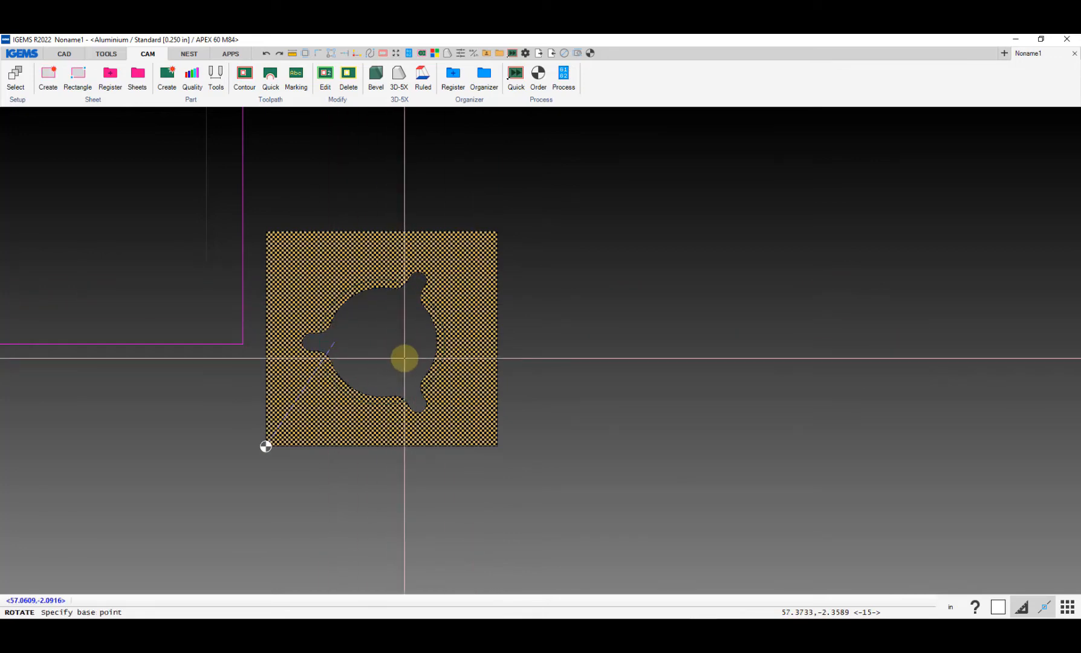
left_click(405, 358)
type("180")
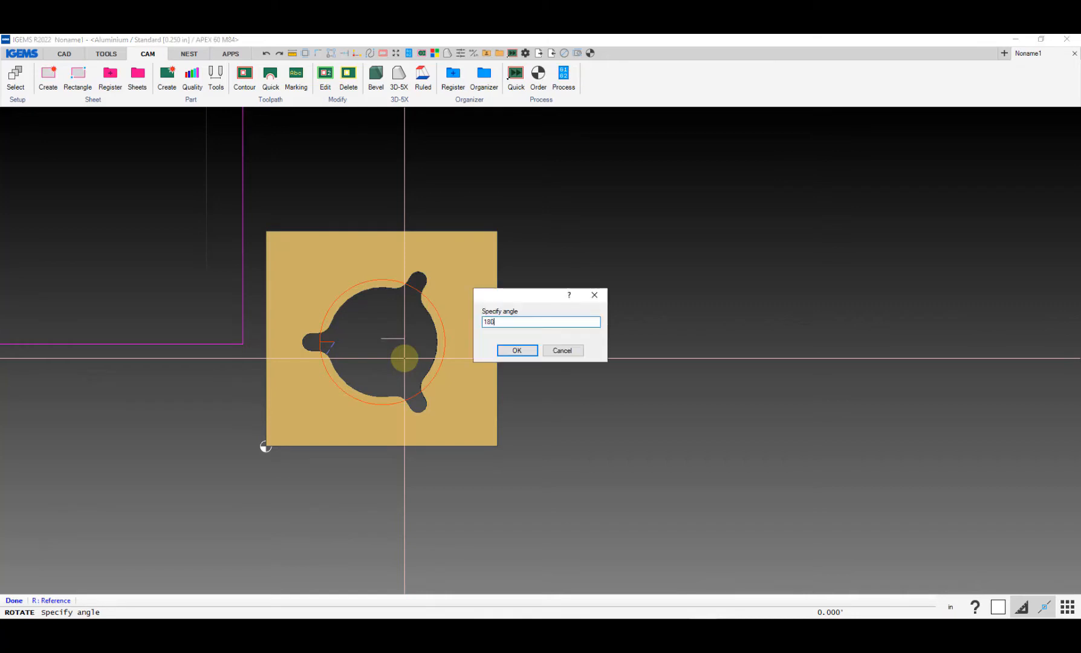
key("Return")
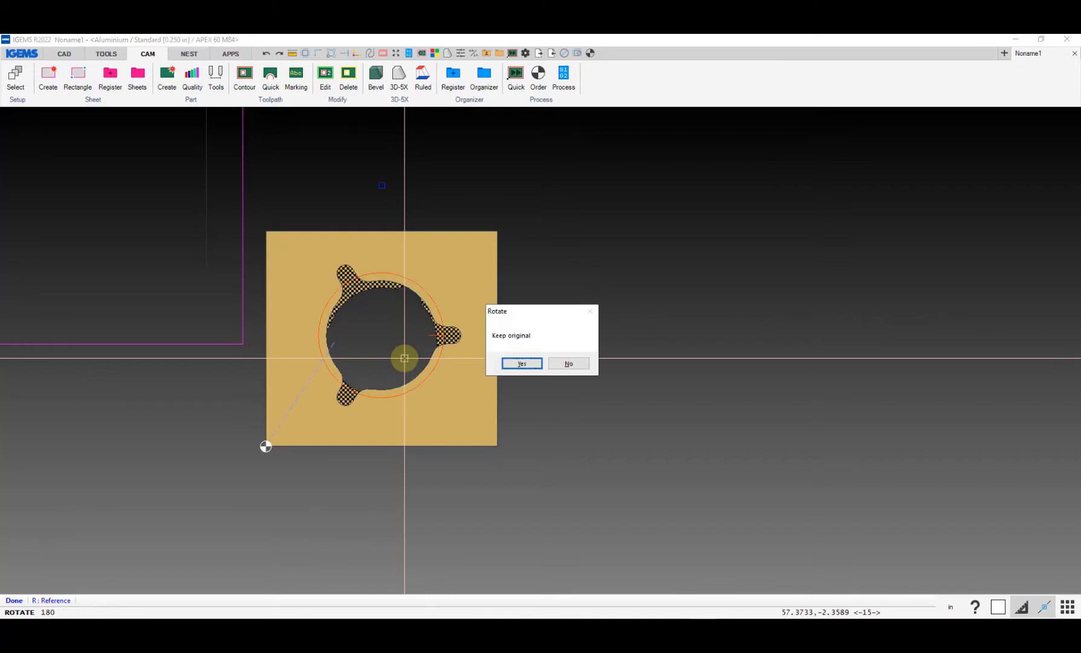
left_click(567, 364)
- Set the cut order's zero point to the rotated part's own zero point
left_click(537, 76)
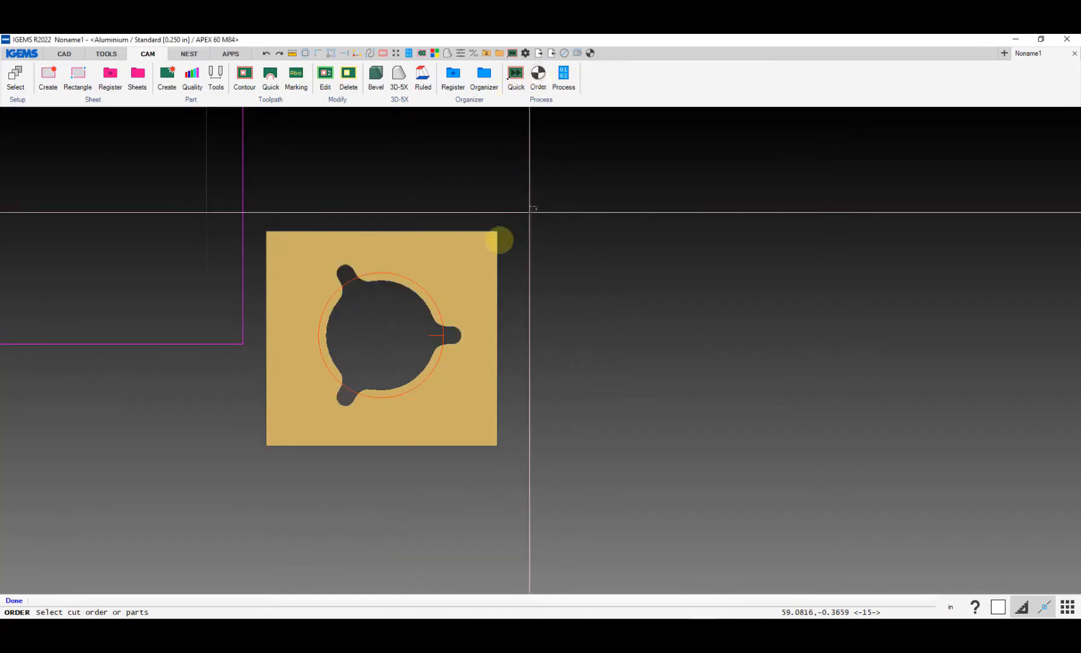
left_click(471, 278)
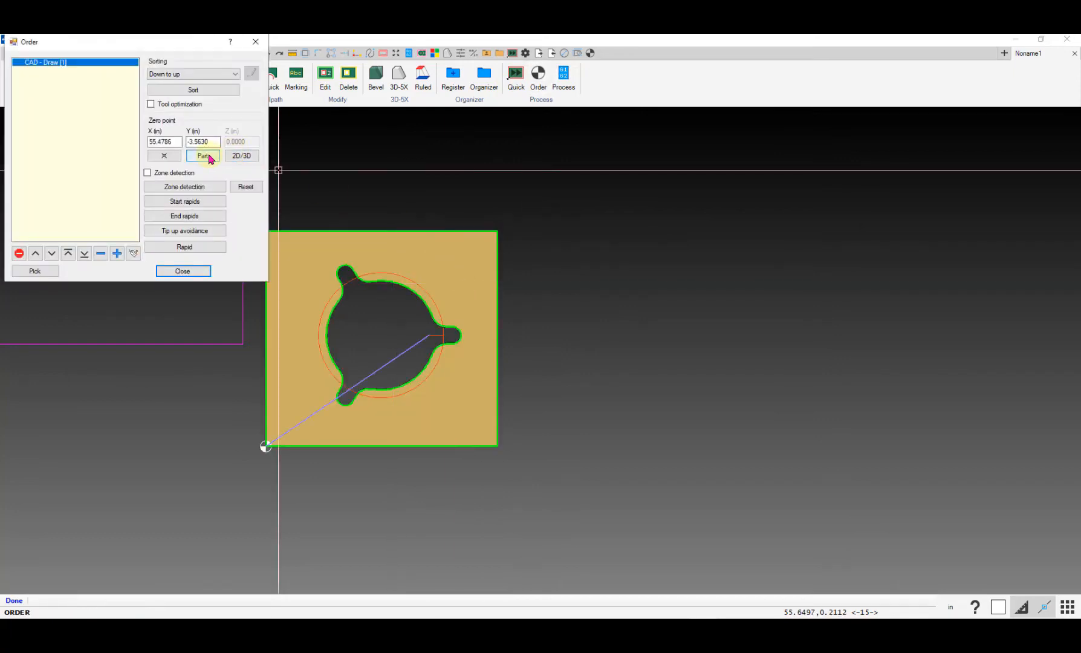
left_click(205, 155)
left_click(183, 271)
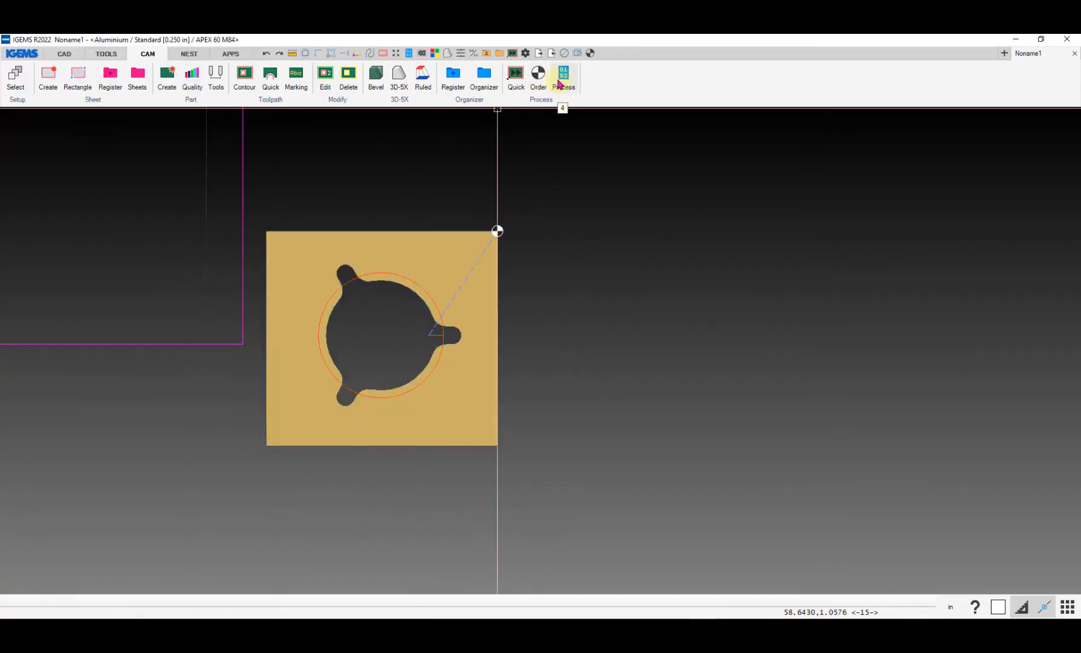
- Process the rotated part's cut order with the default options and open its 5-axis simulation full screen
left_click(559, 84)
left_click(478, 266)
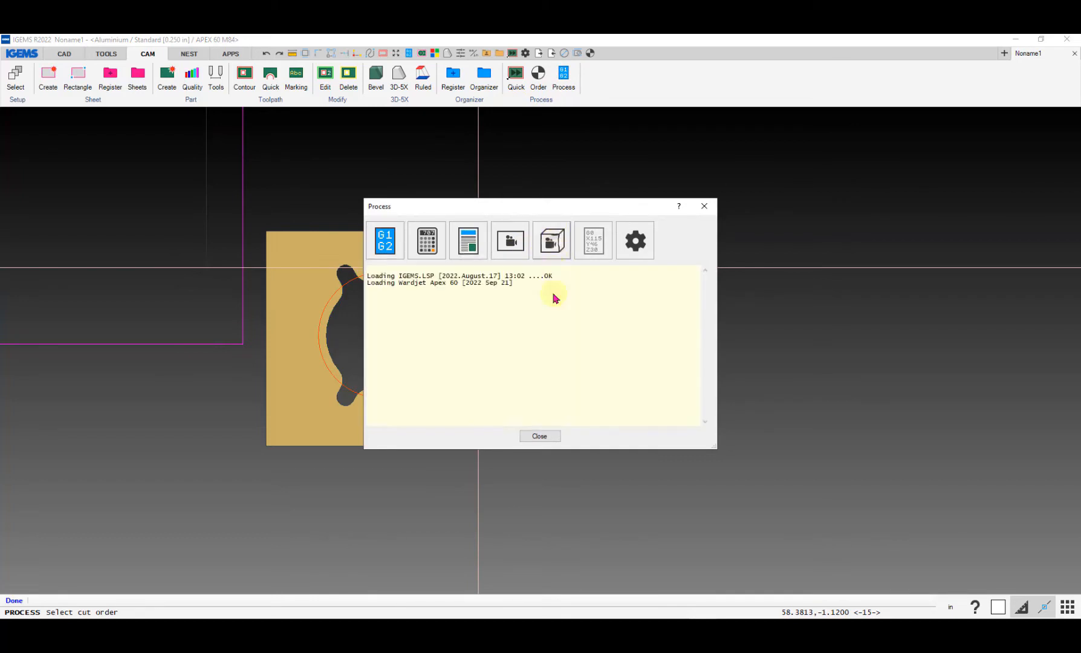
left_click(517, 404)
left_click(517, 404)
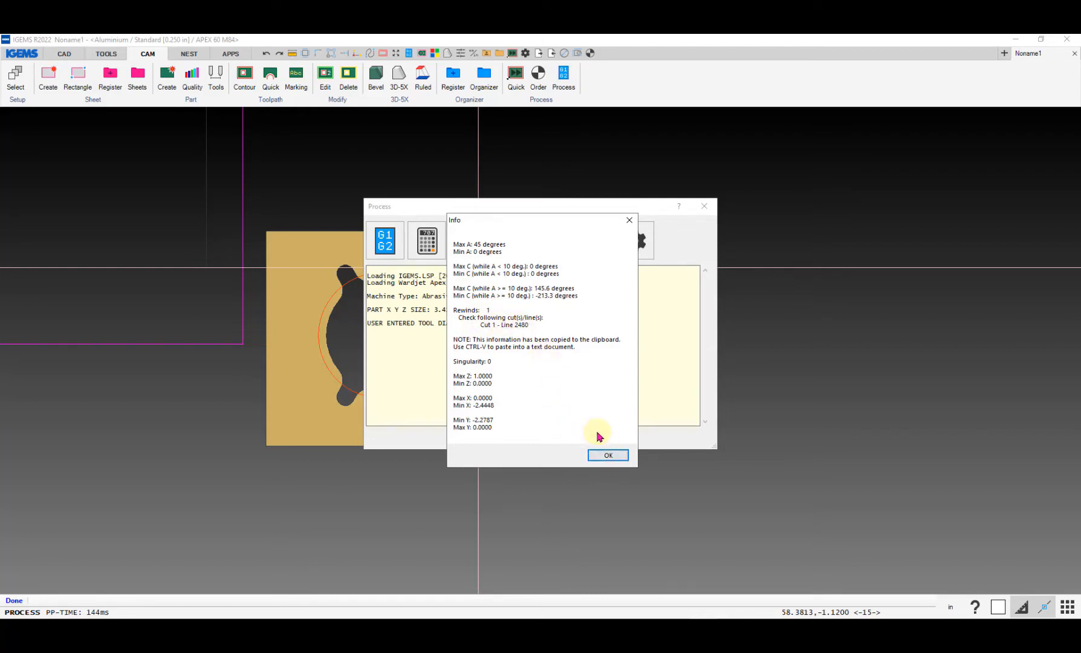
left_click(603, 456)
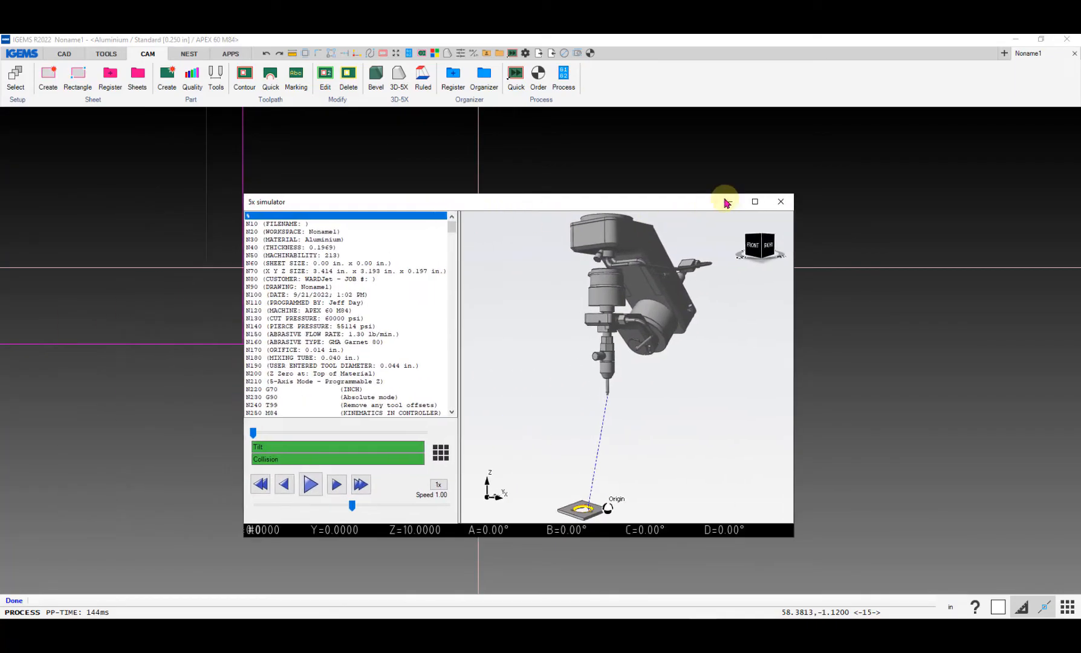
left_click(755, 204)
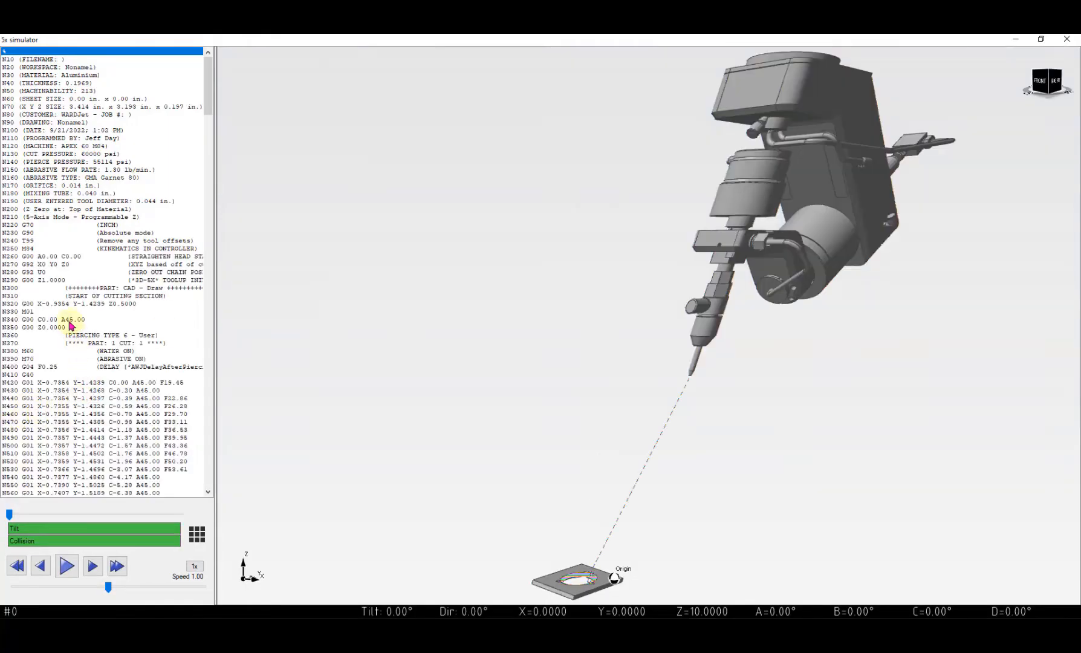
- Examine the rotated part's head positions at the start of the cut and around the rewind between N2430 and N2540
left_click(70, 321)
left_click(85, 391)
left_click(125, 438)
left_click(125, 453)
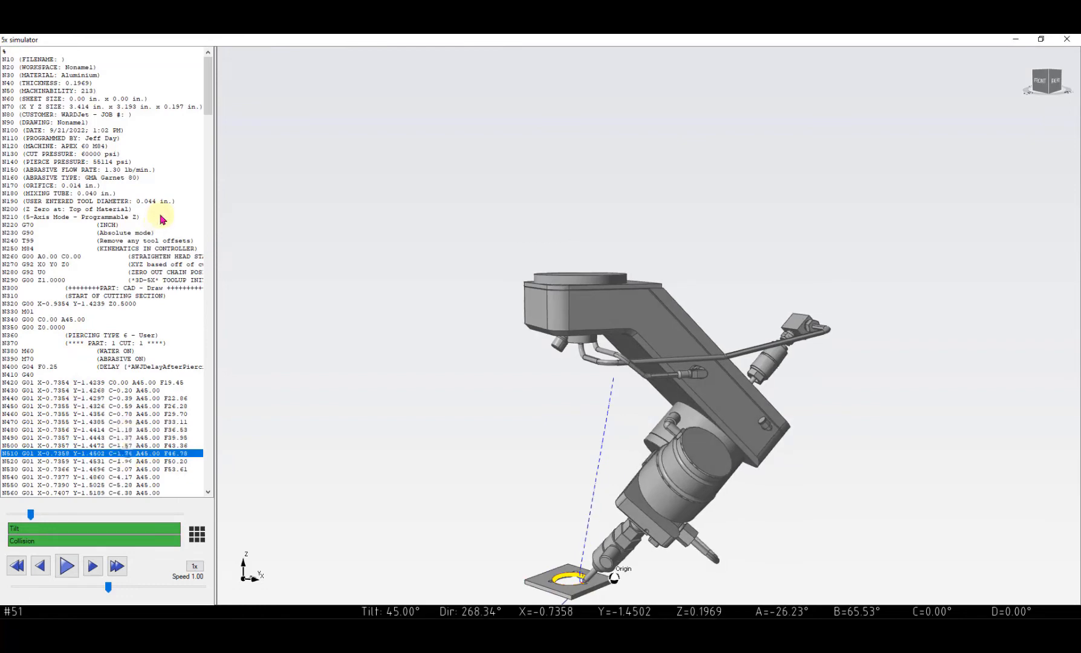
left_click_drag(207, 99, 208, 326)
left_click(137, 342)
left_click(149, 209)
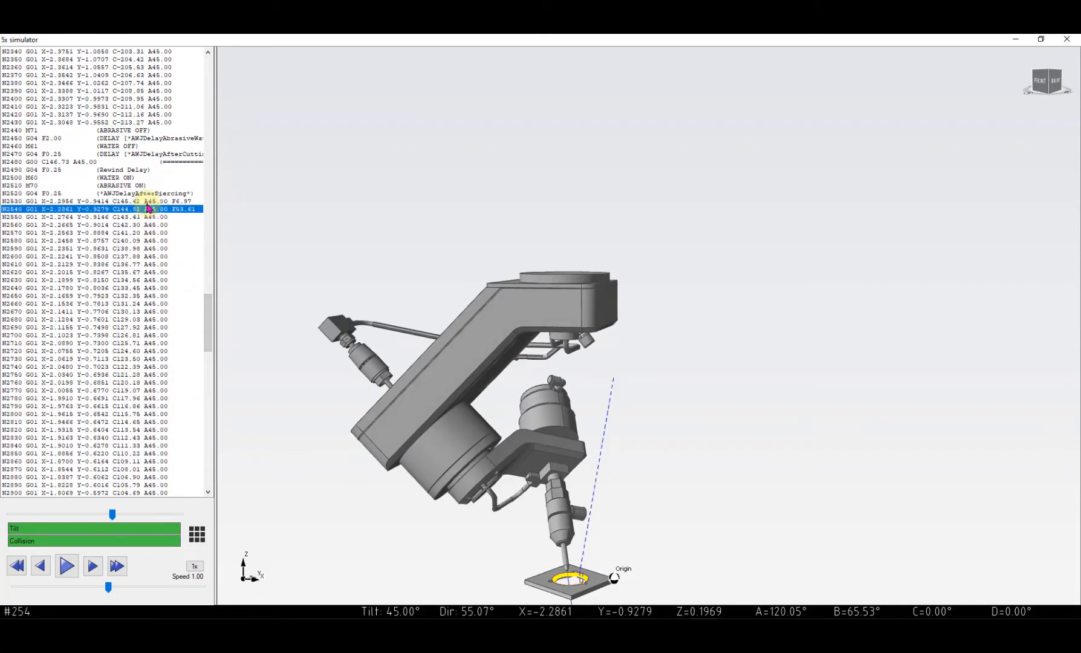
left_click_drag(147, 205, 146, 396)
mouse_move(209, 321)
left_mouse_down()
mouse_move(209, 330)
mouse_move(208, 309)
left_mouse_up()
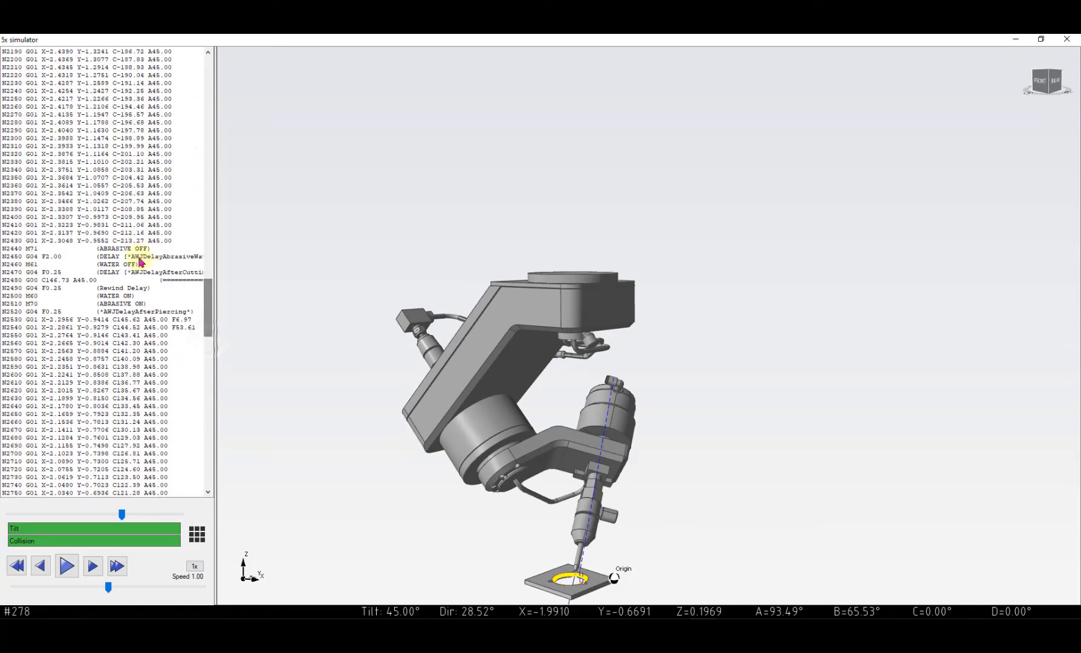
left_click(131, 241)
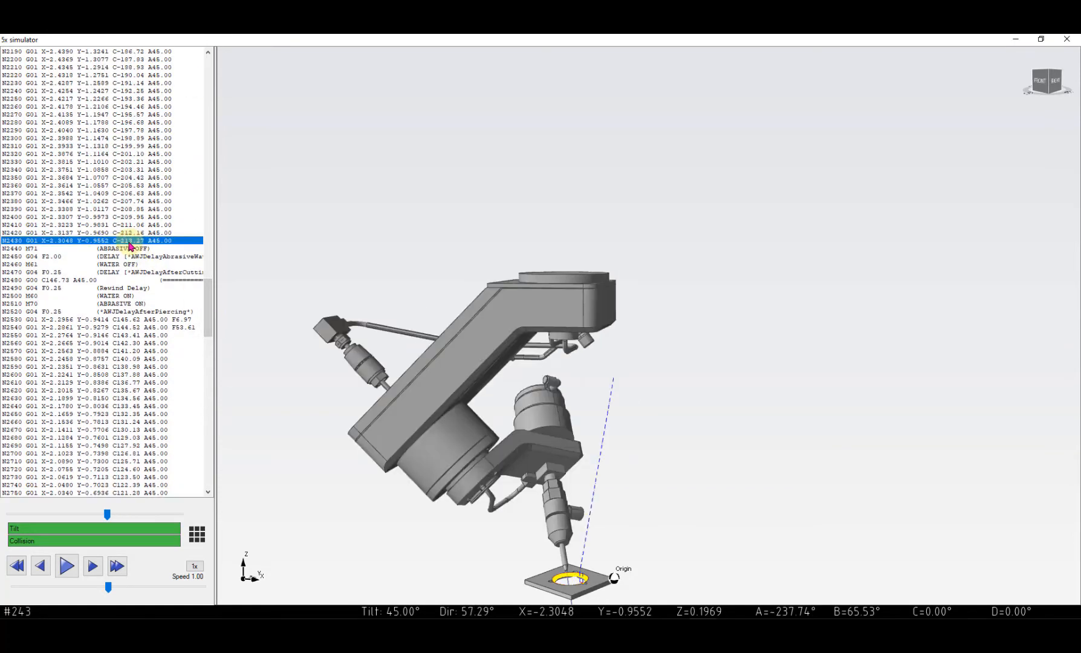
- Check the head position at the program's last cutting line N3980, and close the simulator and processing window
left_click_drag(207, 295, 206, 450)
left_click(136, 295)
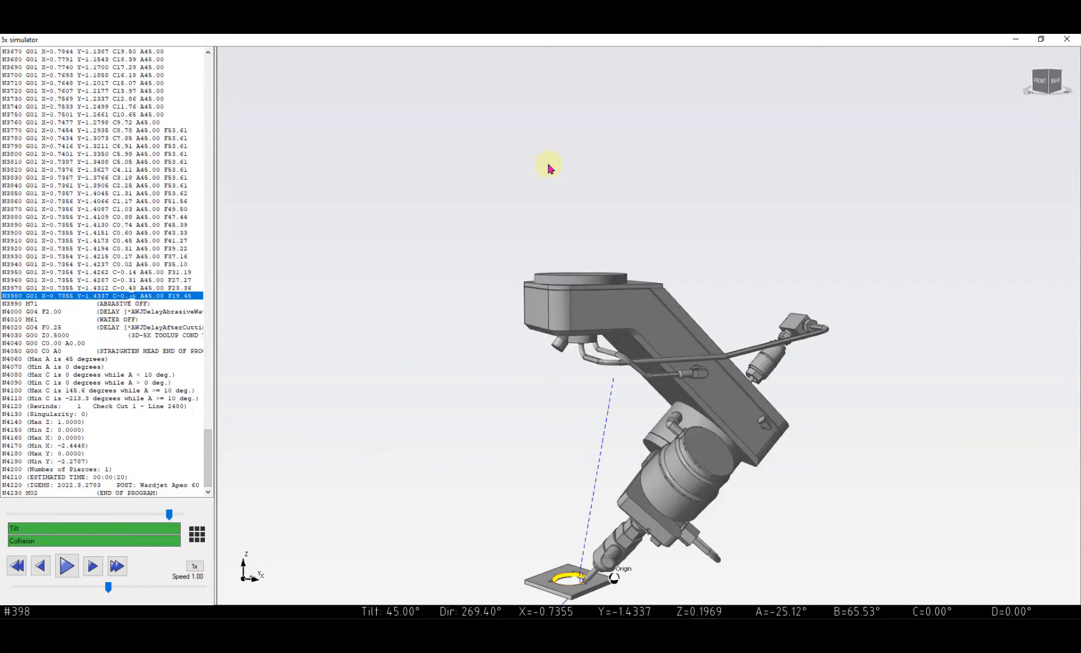
left_click(1067, 43)
left_click(538, 436)
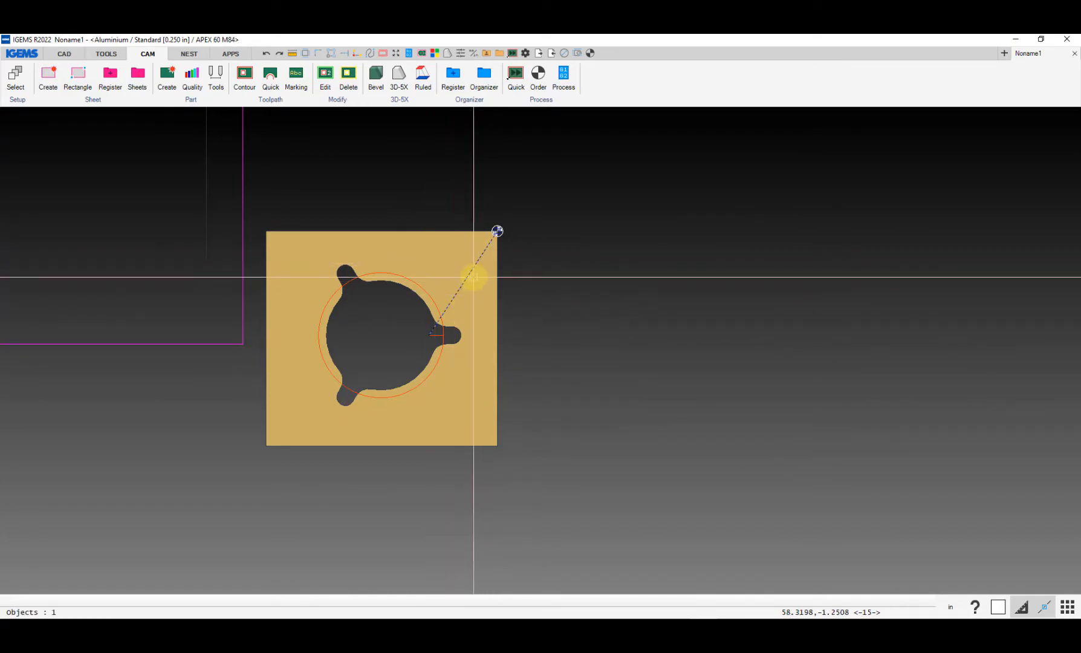
- Open the rotated CAD - Draw part for editing in 3D-5X and view its ruled toolpath
scroll(472, 273, "down", 1)
scroll(472, 274, "up", 1)
scroll(472, 274, "up", 2)
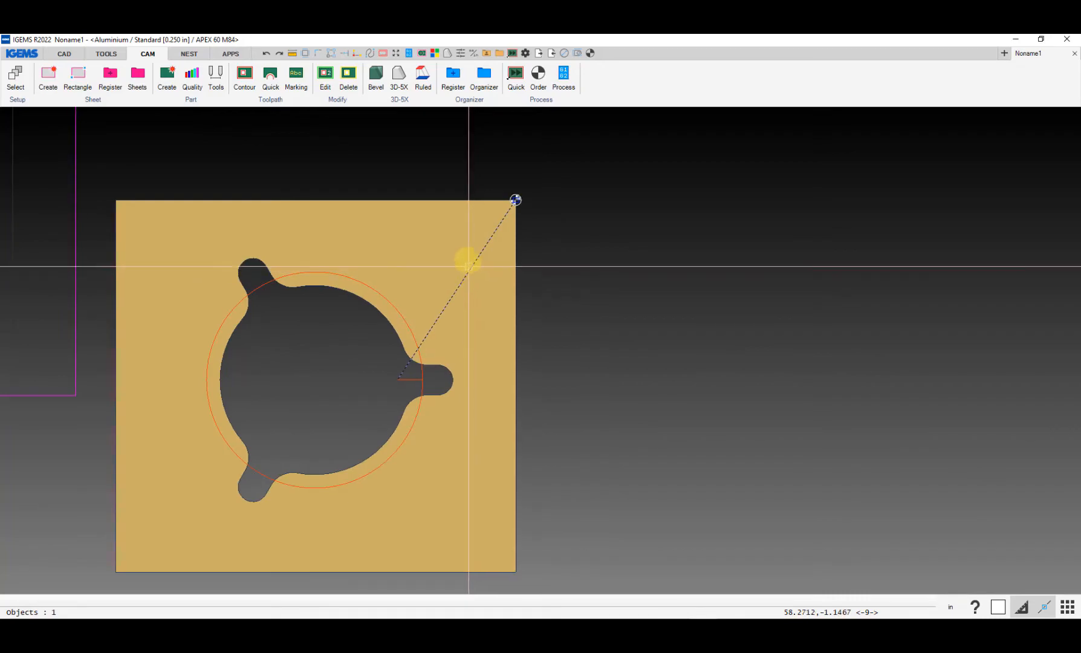
left_click(450, 201)
right_click(451, 201)
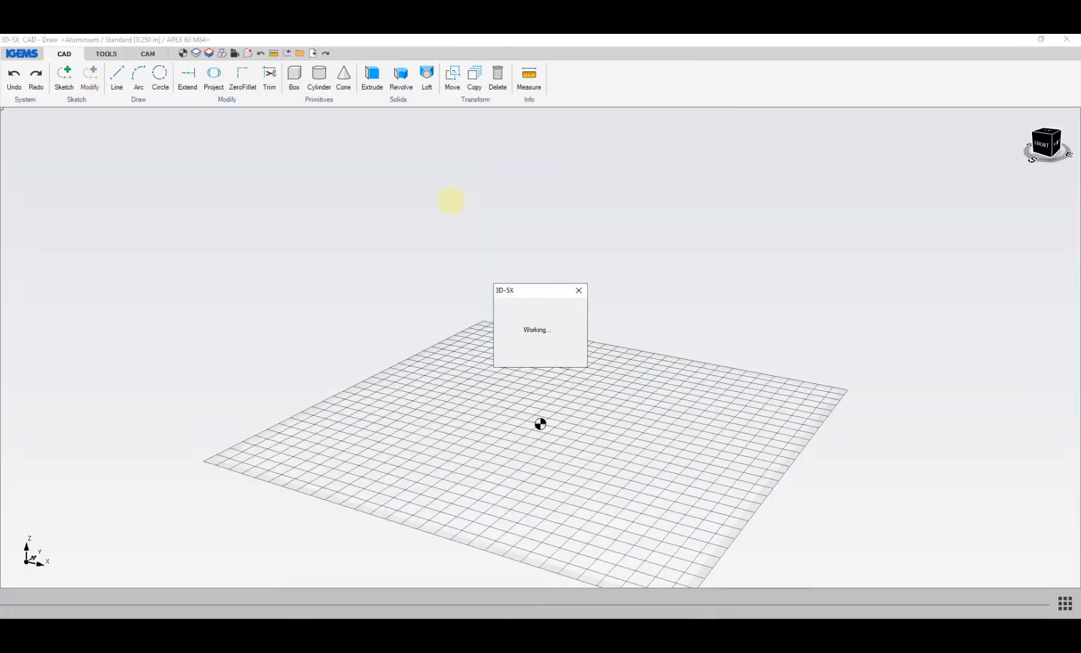
scroll(455, 274, "up", 4)
middle_click_drag(457, 277, 530, 311)
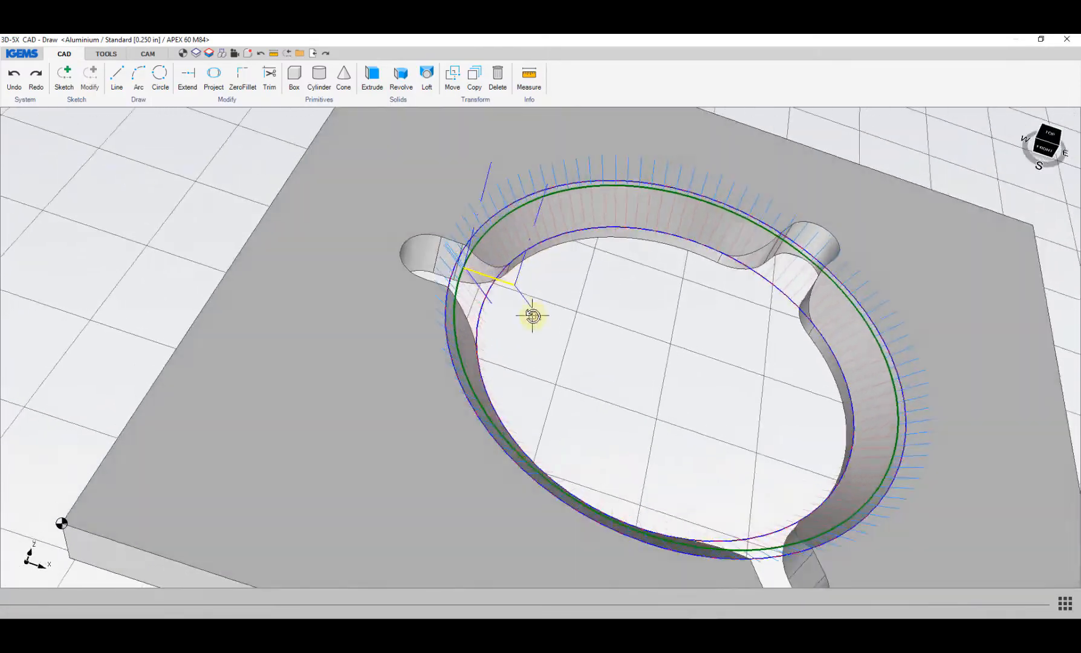
scroll(494, 314, "down", 5)
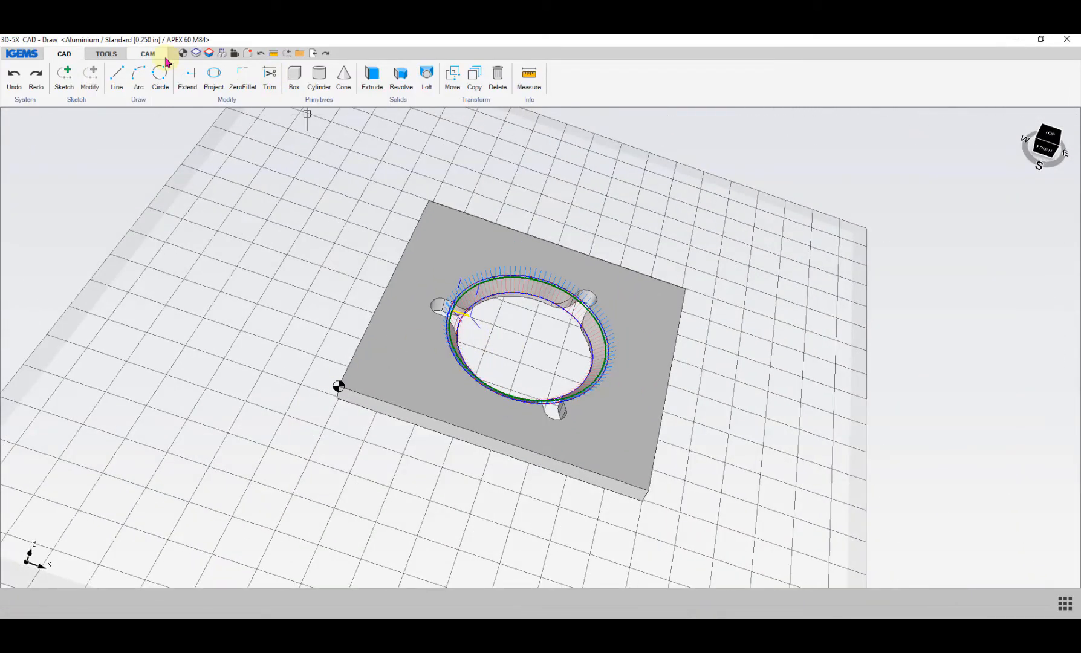
- Rotate the plate with its toolpath by +90° about the Z axis
left_click(148, 54)
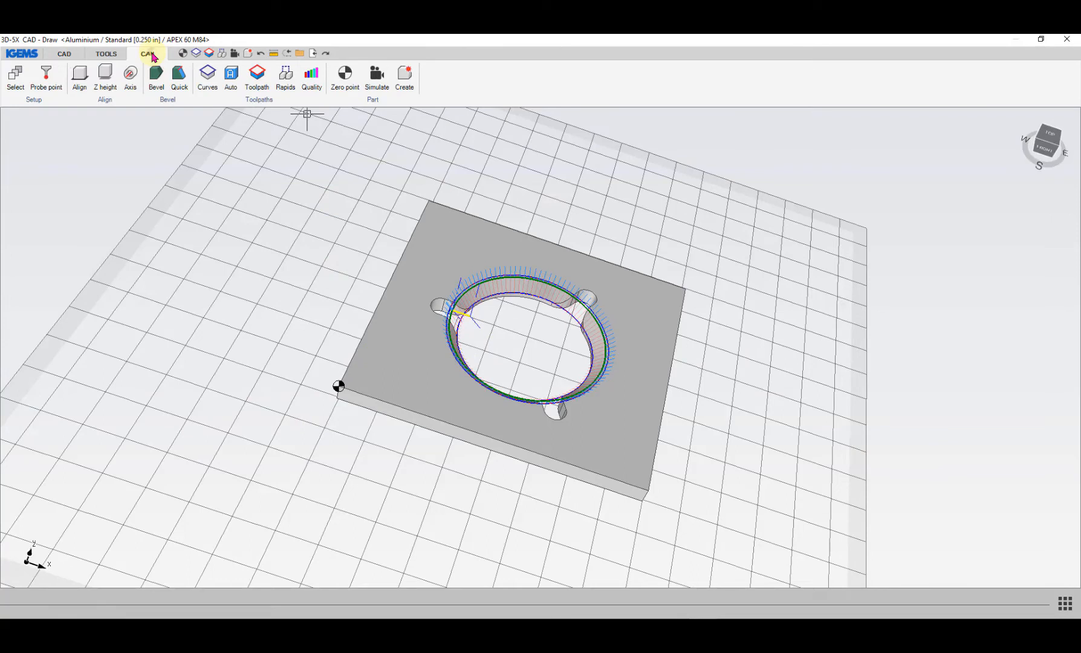
left_click(106, 107)
left_click(106, 115)
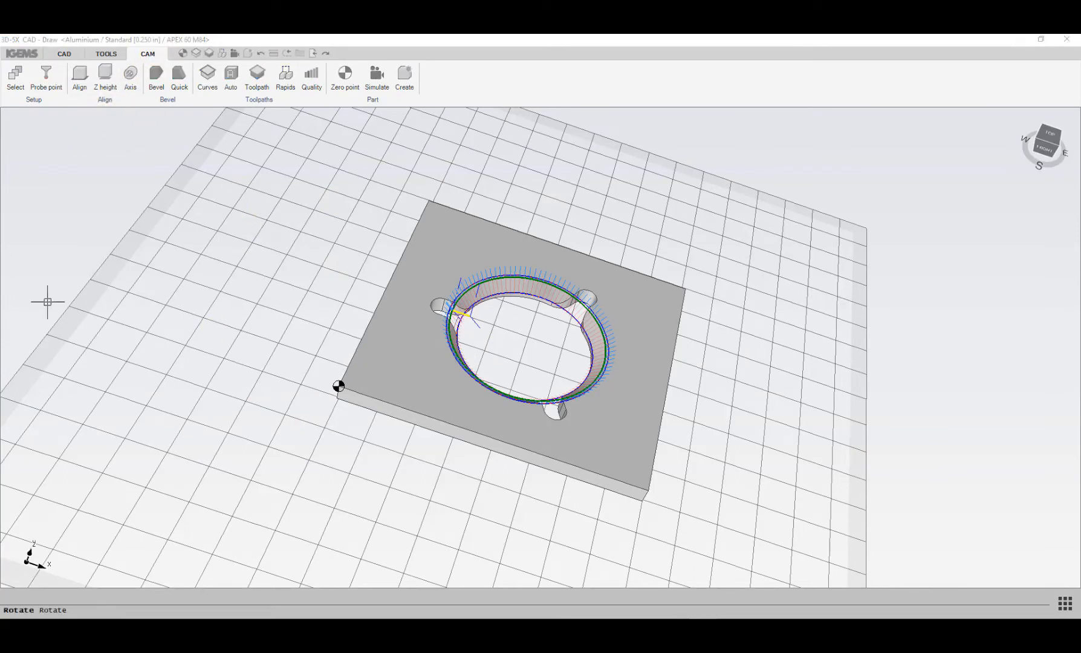
left_click(303, 227)
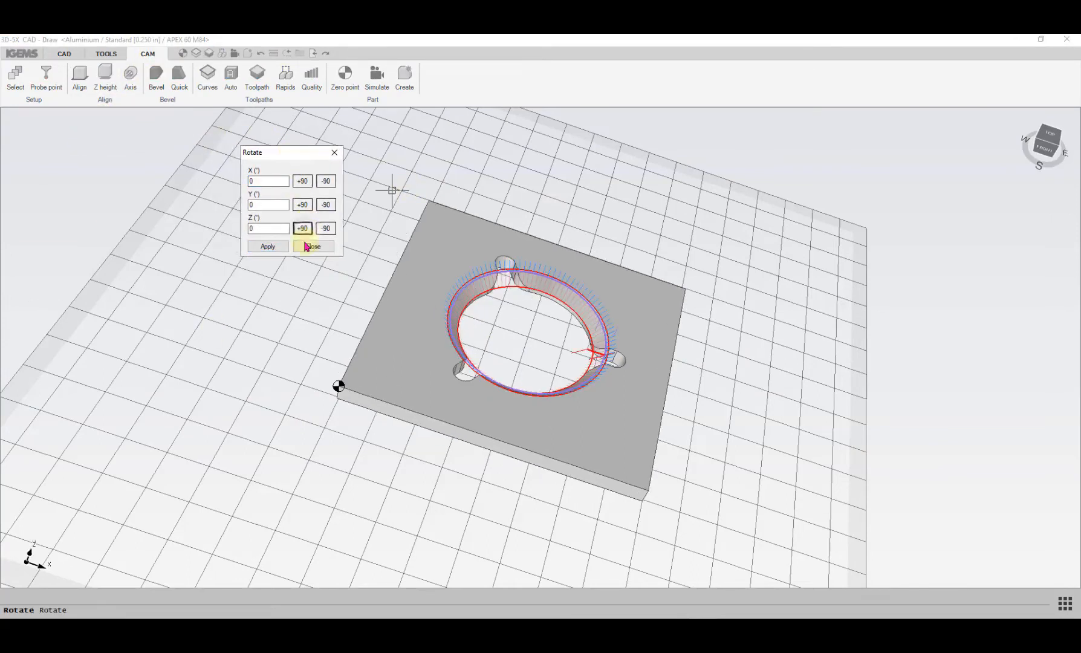
left_click(313, 246)
left_click_drag(526, 333, 485, 409)
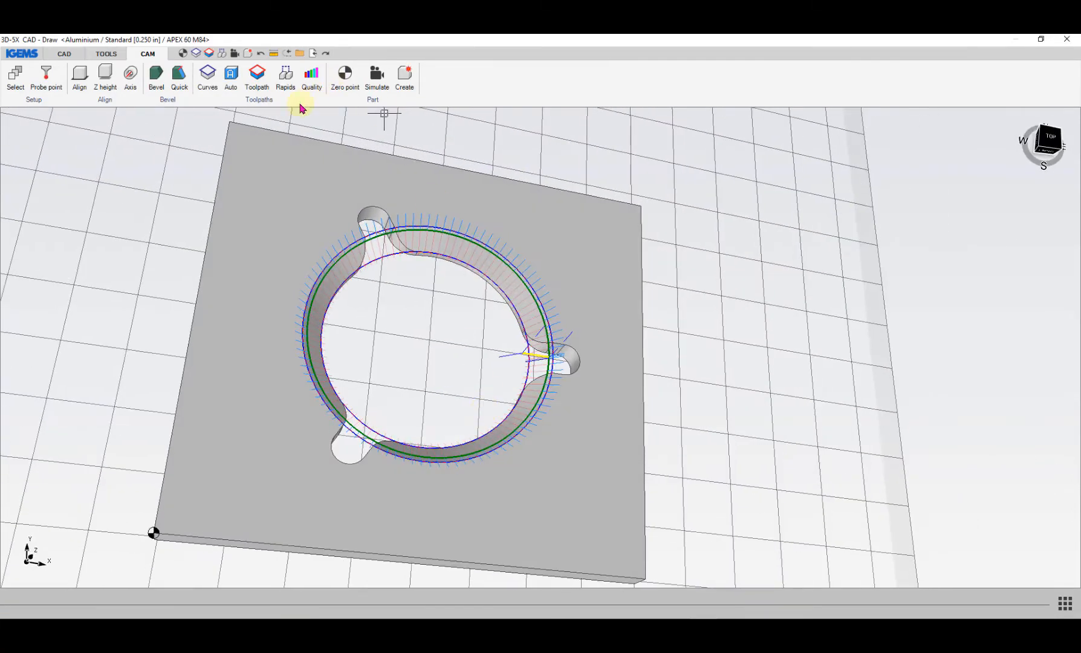
- Relocate the start point of CUT 0 to the ring's west side with the lead-in pointing into the opening, and close the toolpath settings
left_click(256, 75)
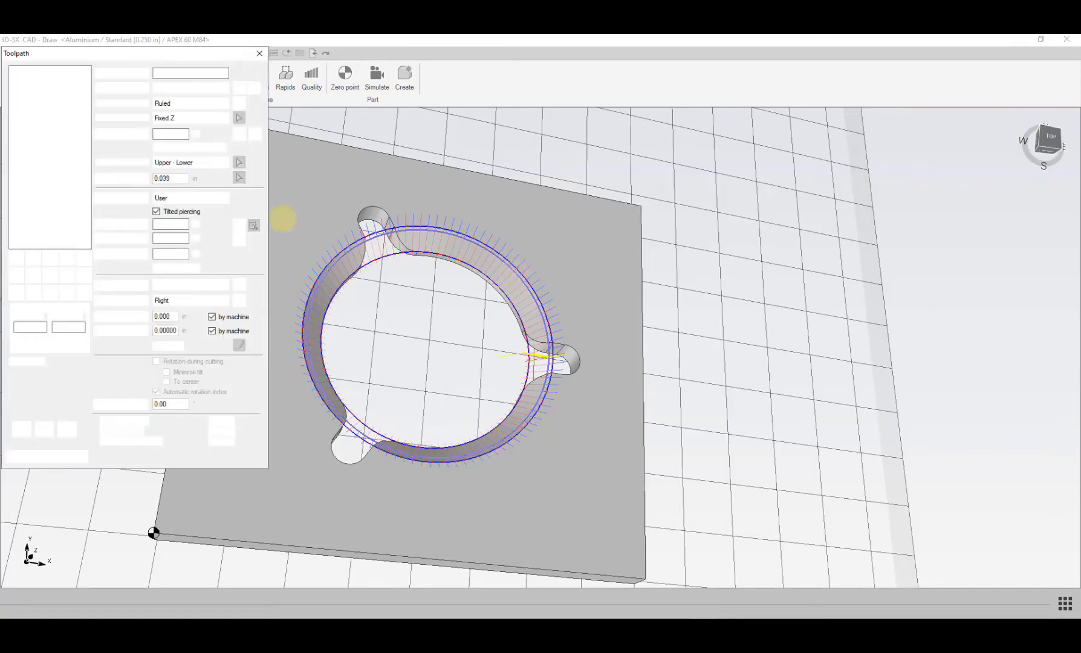
left_click(51, 294)
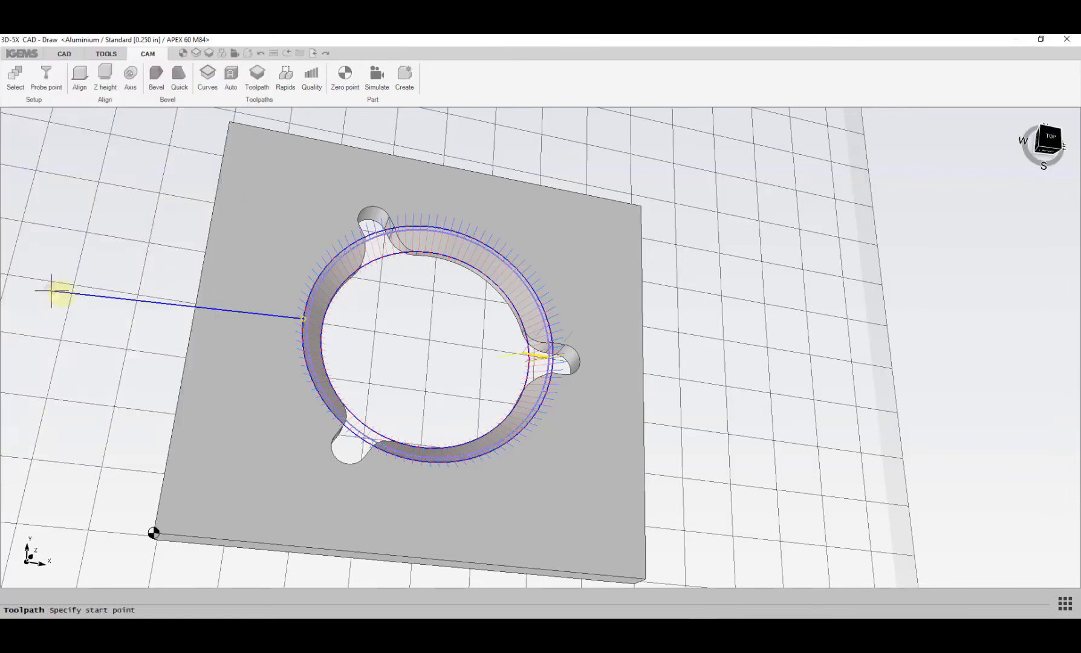
left_click(273, 311)
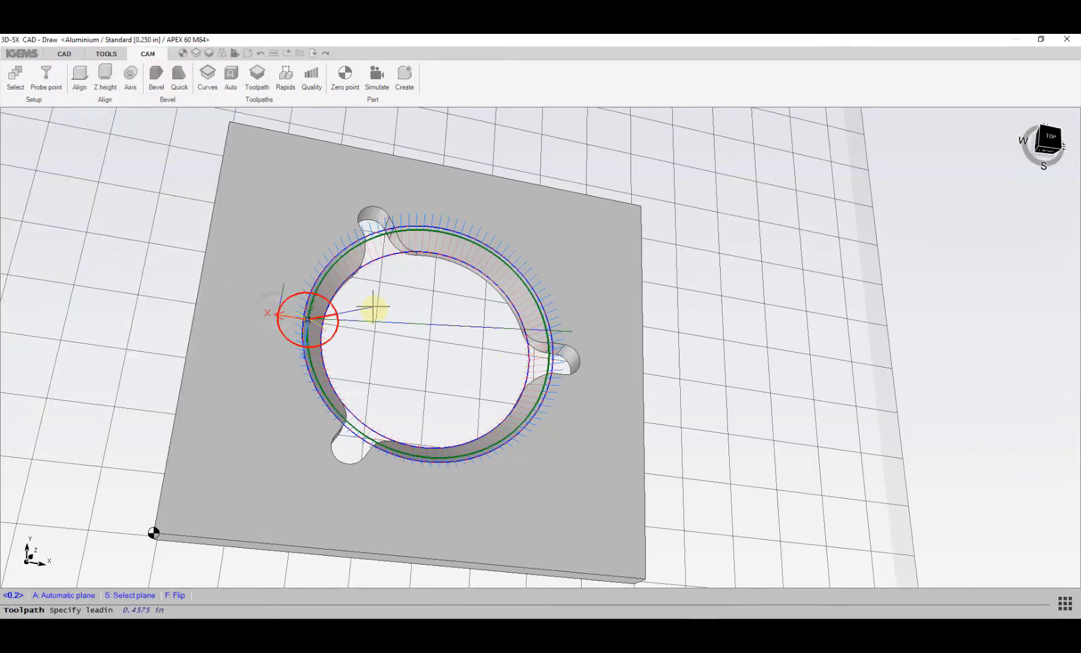
left_click(339, 323)
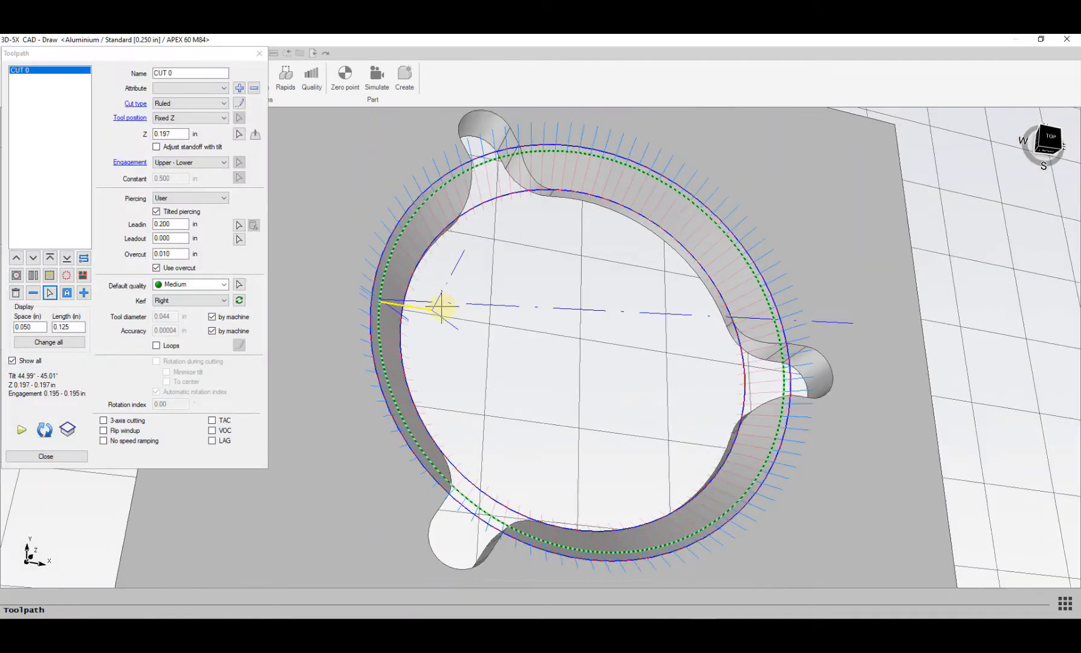
middle_click_drag(443, 307, 386, 348)
scroll(387, 348, "down", 2)
scroll(475, 328, "down", 3)
middle_click_drag(475, 328, 489, 268)
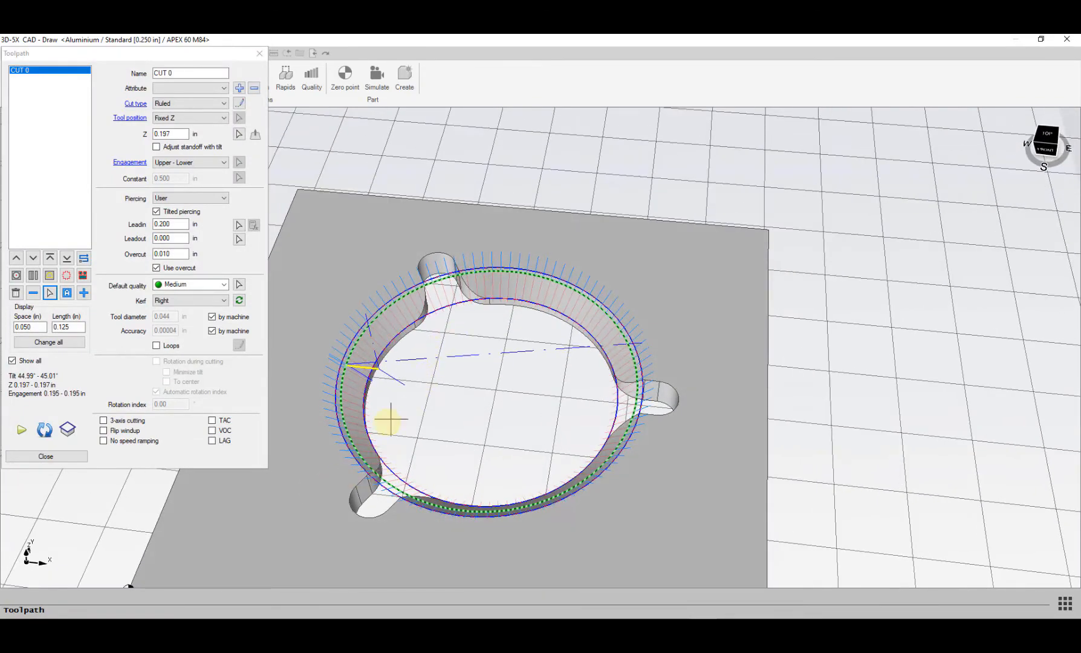
left_click(66, 461)
scroll(446, 271, "down", 4)
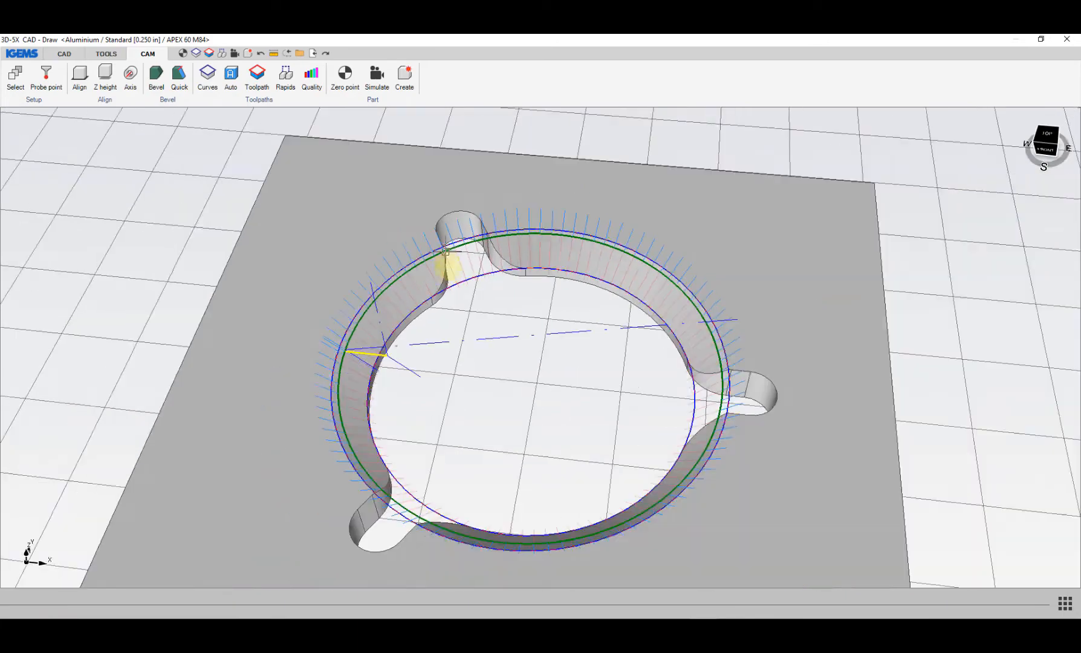
- Start a new edge-picked curve on the upper rounded edge of the plate's north notch
middle_click_drag(452, 266, 385, 298)
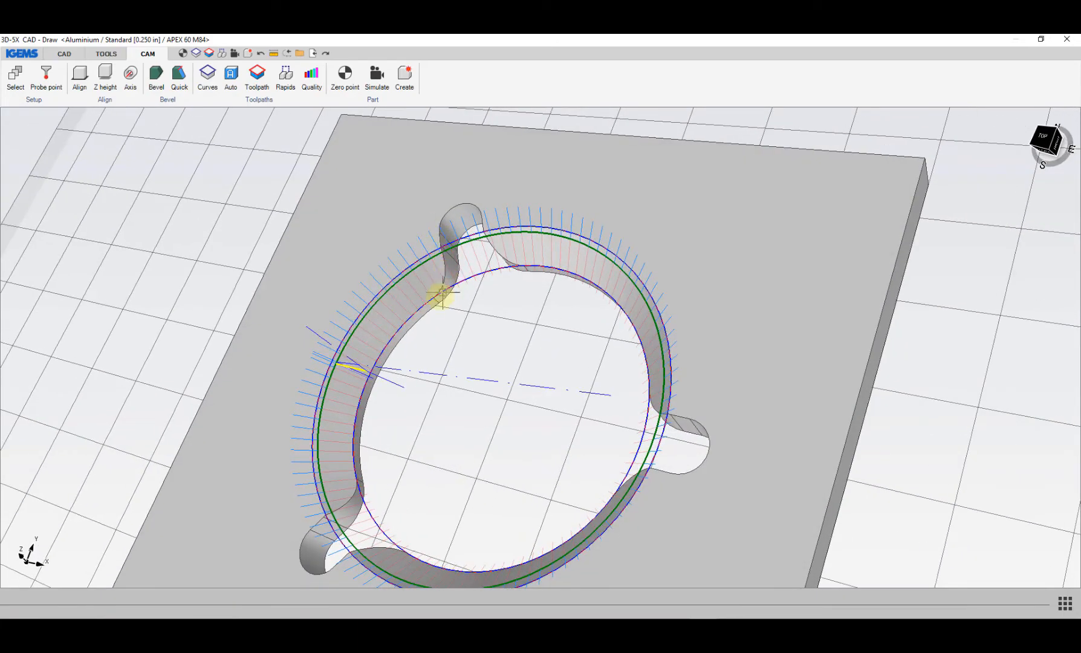
scroll(425, 307, "up", 5)
middle_click_drag(540, 326, 545, 272)
scroll(506, 351, "down", 4)
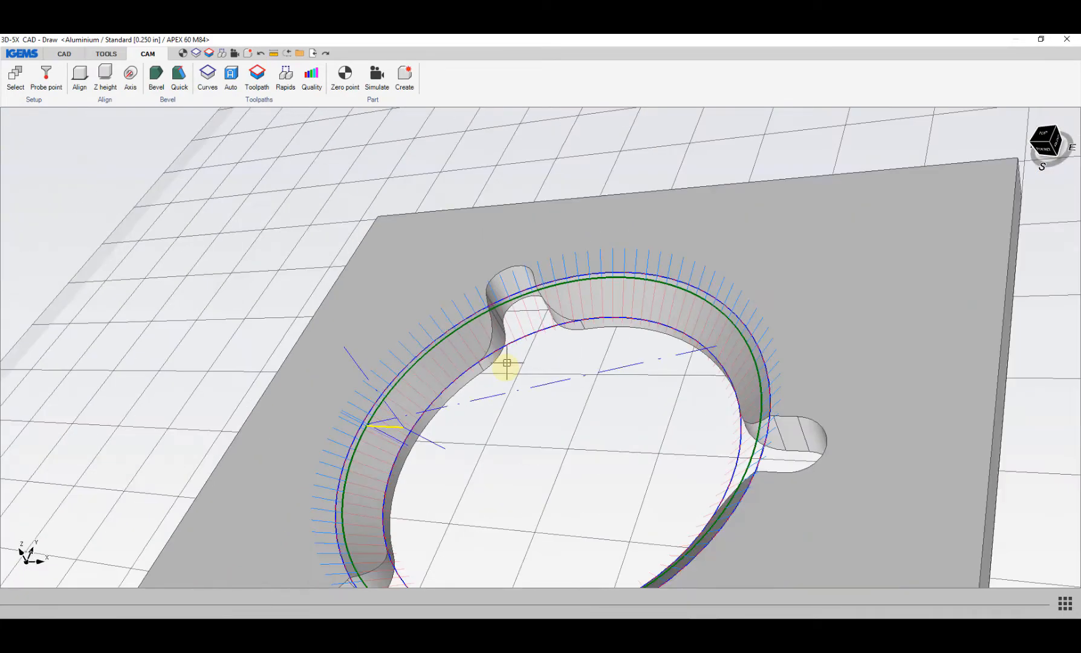
middle_click_drag(507, 368, 417, 332)
left_click(208, 79)
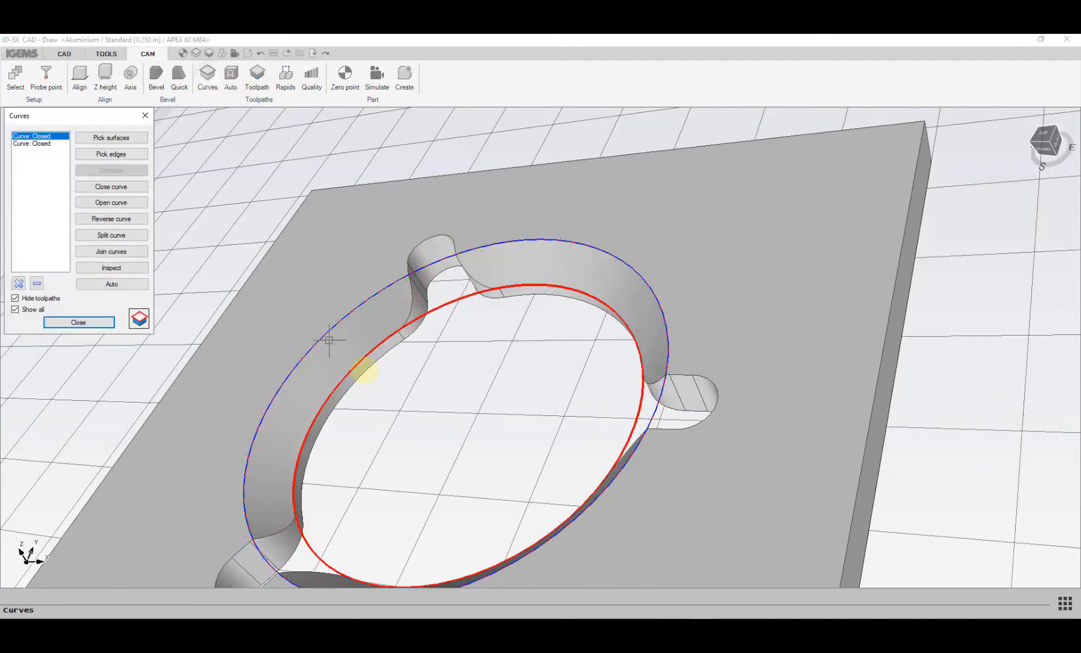
left_click(111, 154)
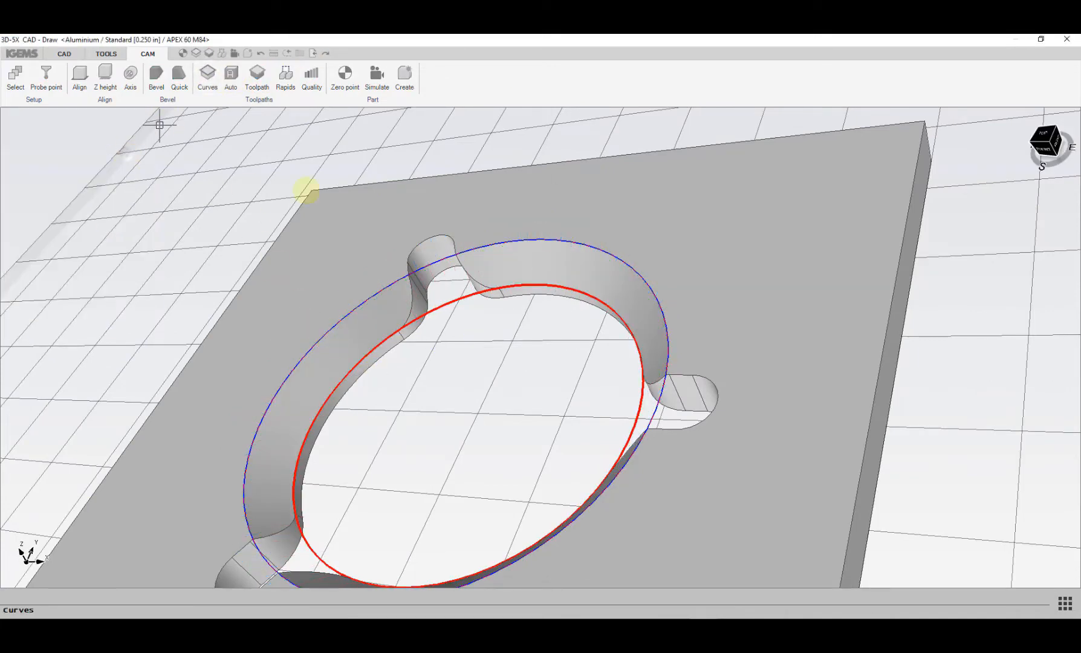
left_click(434, 237)
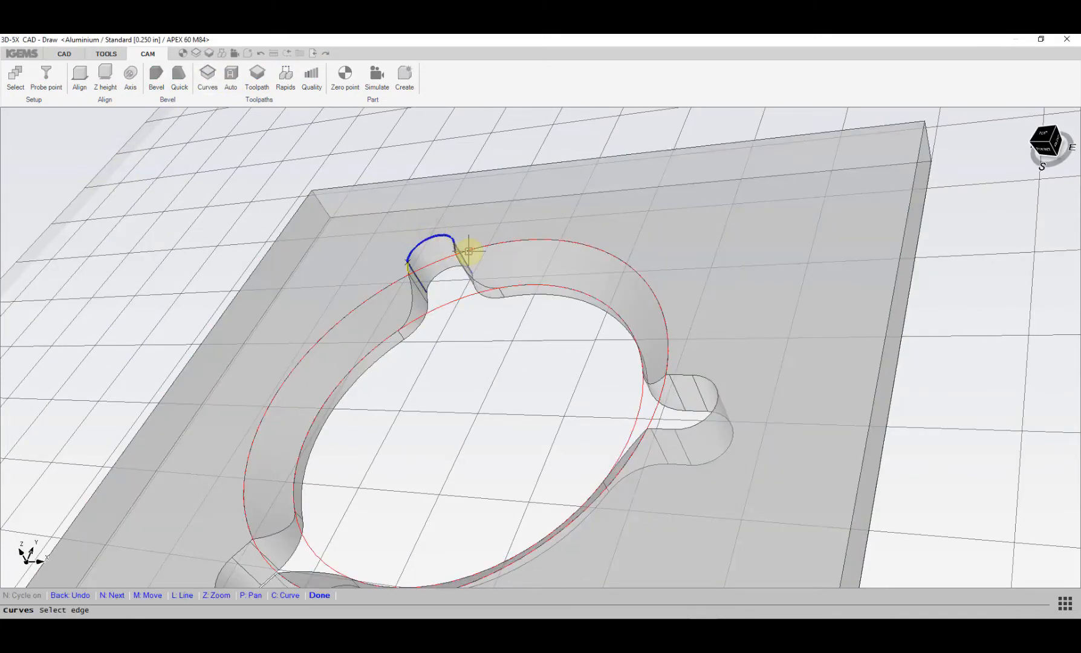
- Extend the new curve down the north notch's west side and along its curved edge to the opening's inner edge
scroll(471, 248, "up", 2)
scroll(469, 247, "down", 1)
scroll(468, 248, "down", 2)
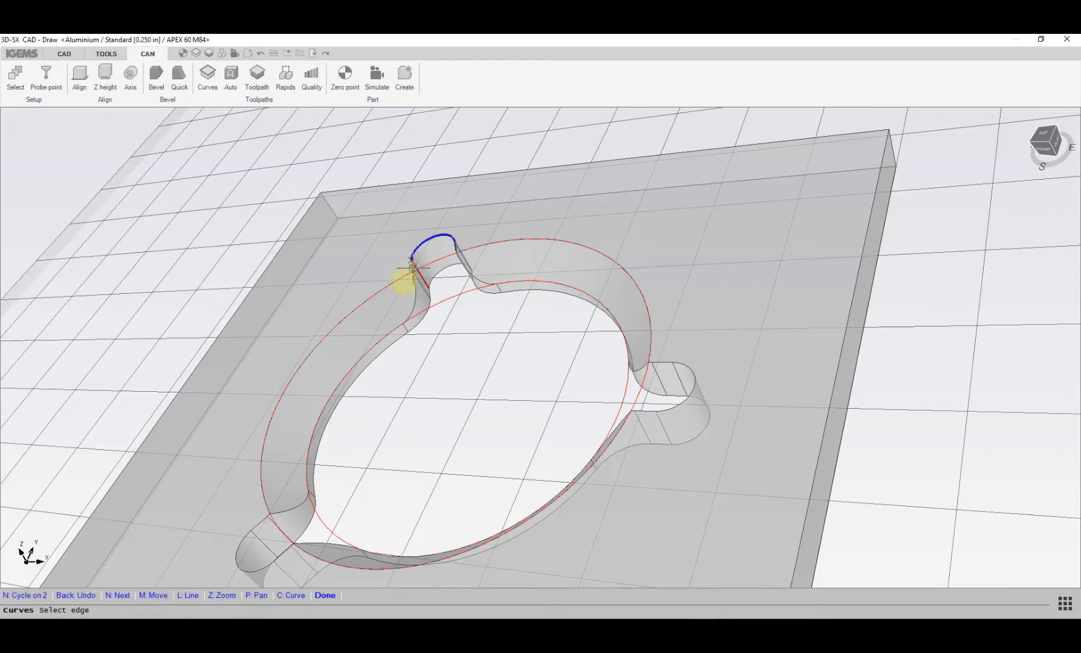
left_click(112, 595)
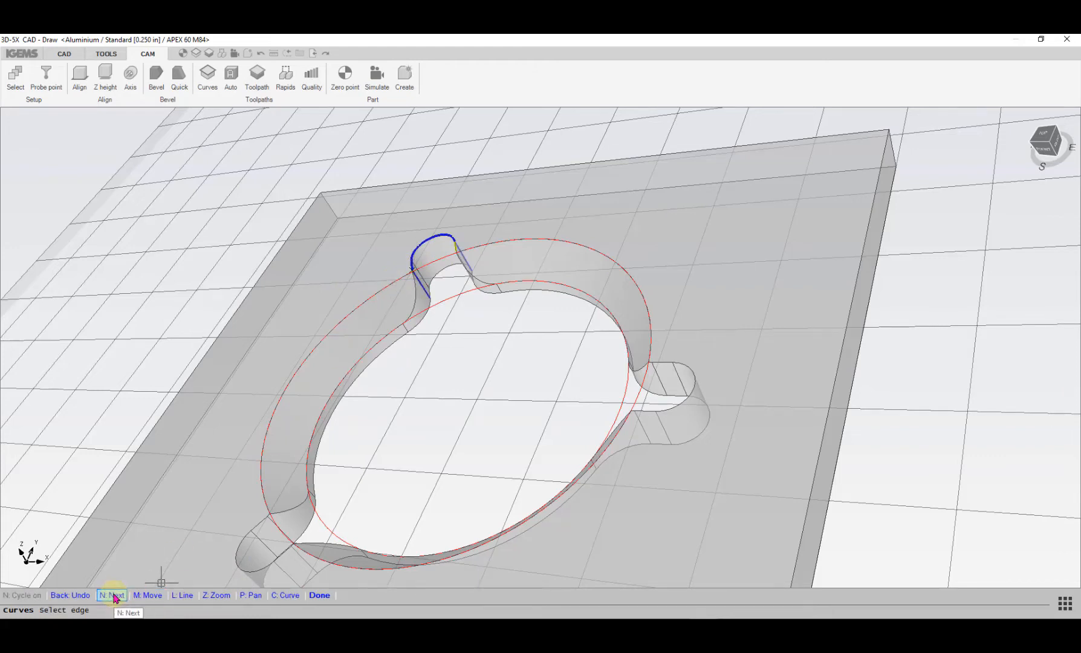
scroll(422, 295, "up", 5)
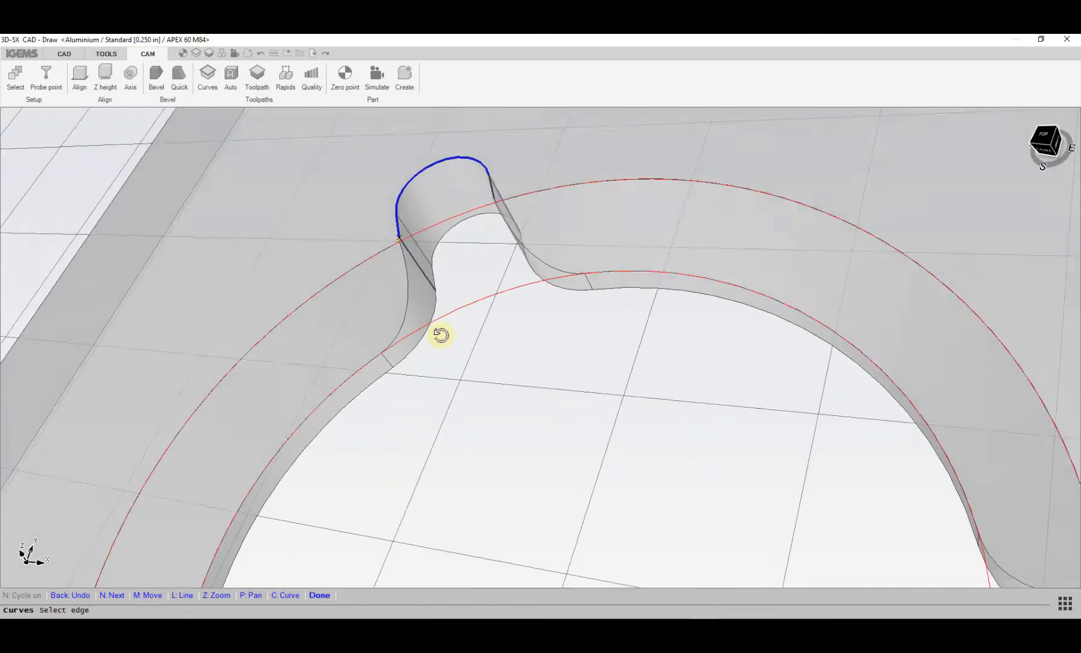
left_click(113, 595)
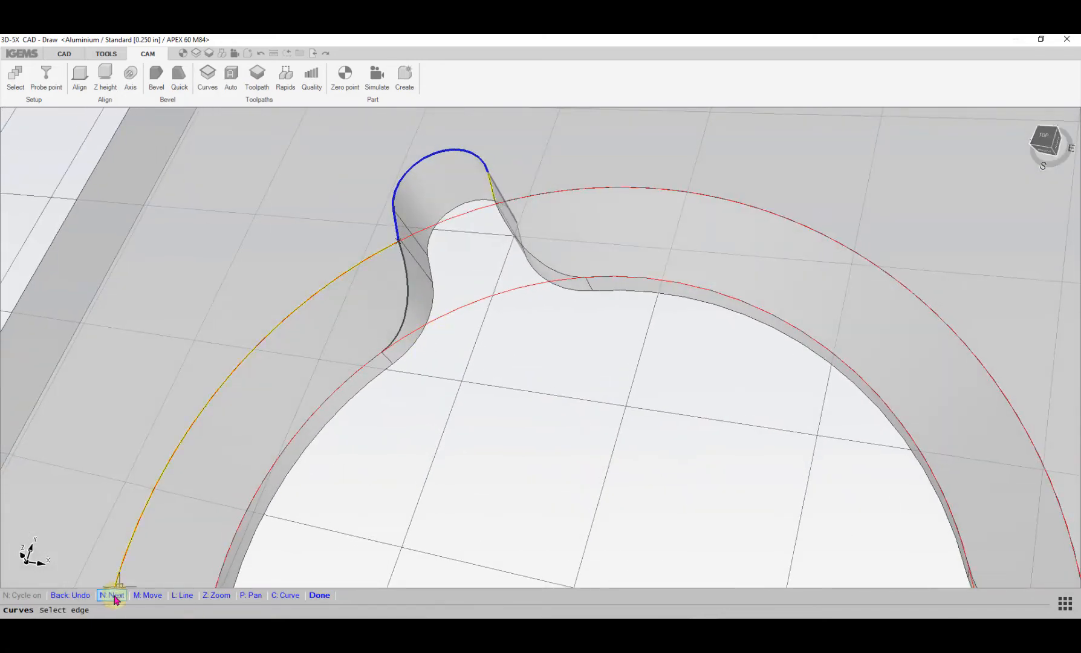
scroll(378, 277, "down", 2)
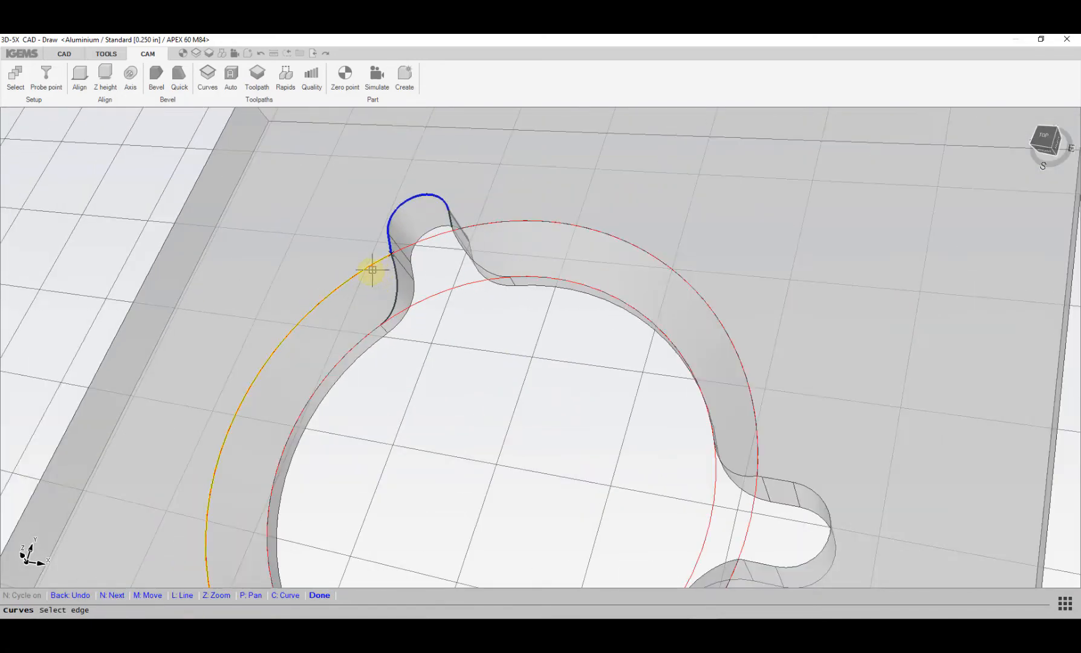
left_click(367, 273)
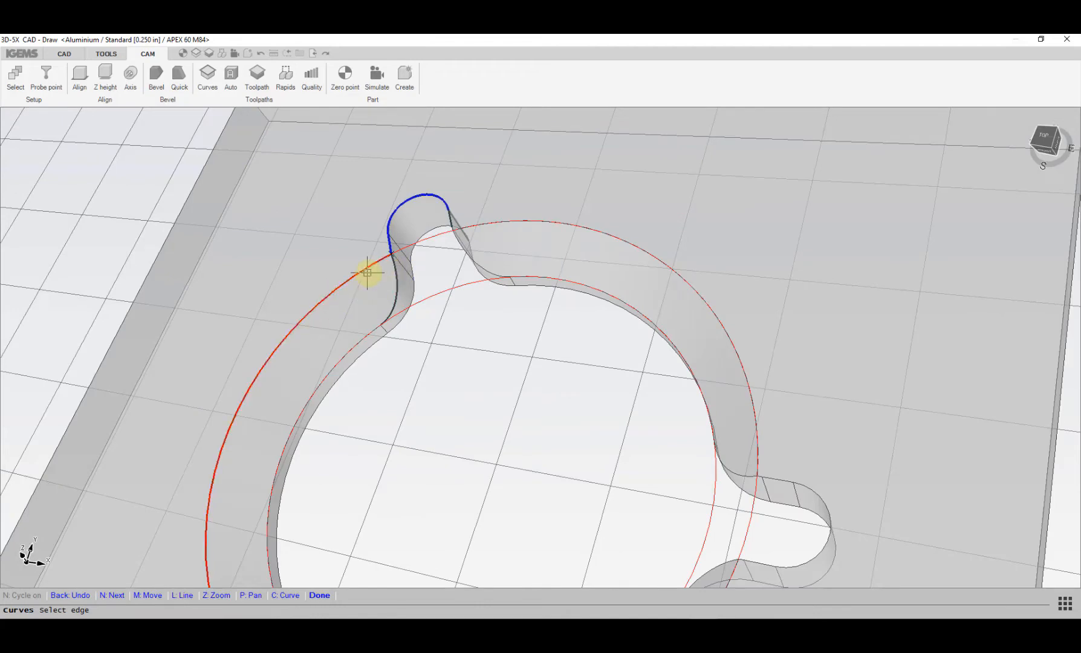
left_click(396, 275)
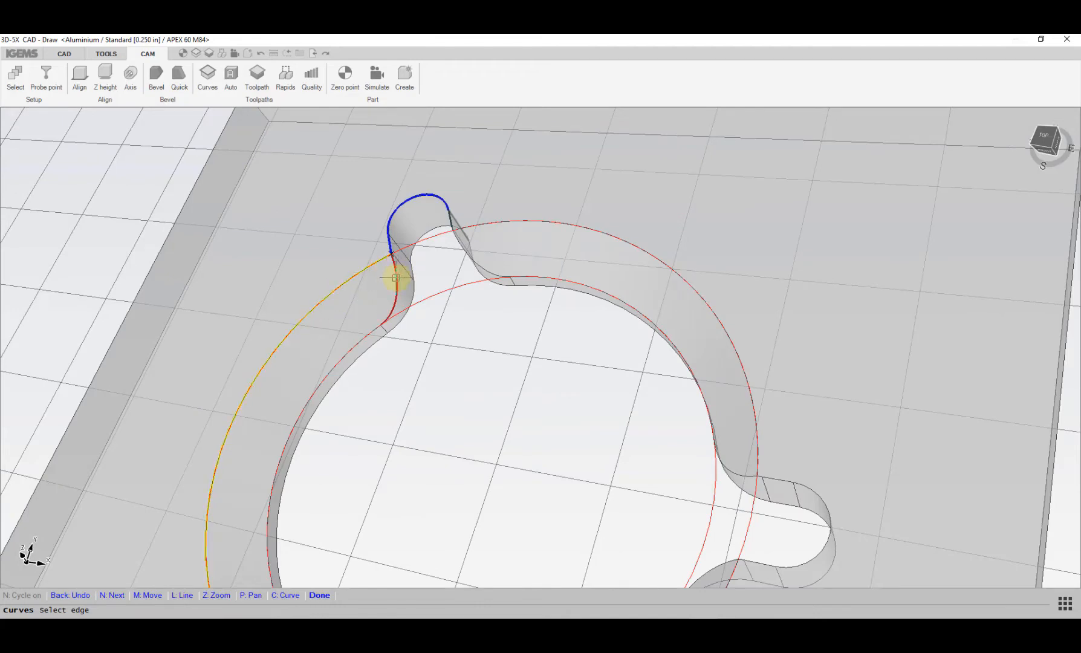
- Continue the curve along the opening's western inner edge and the curved edge leading into the southwest notch
scroll(395, 278, "down", 3)
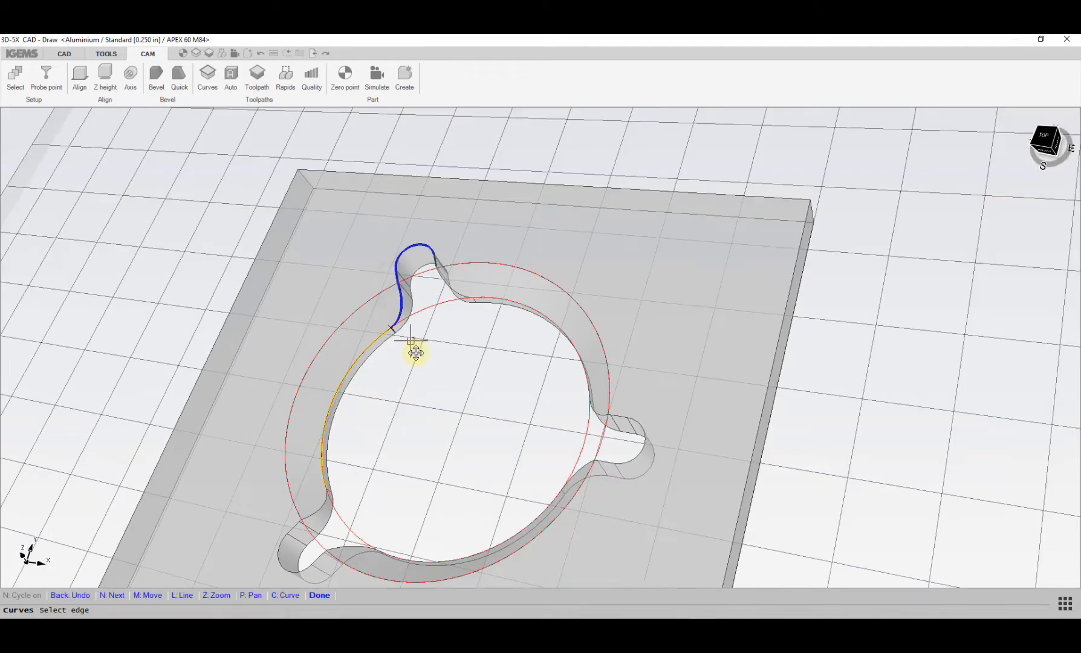
left_click(414, 311)
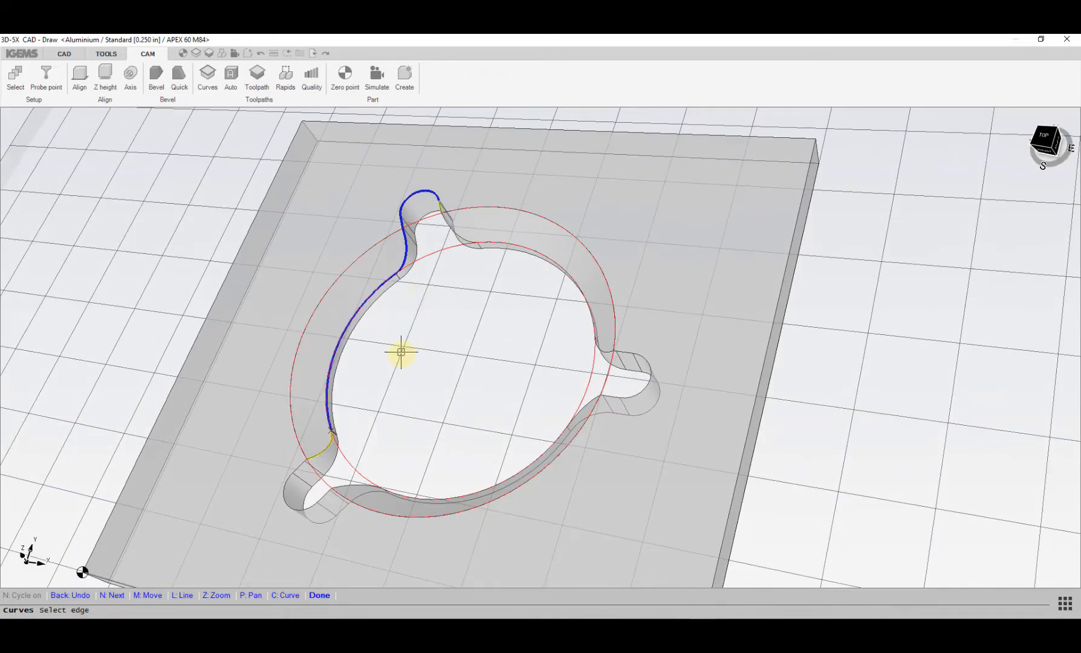
left_click(399, 366)
scroll(299, 465, "up", 5)
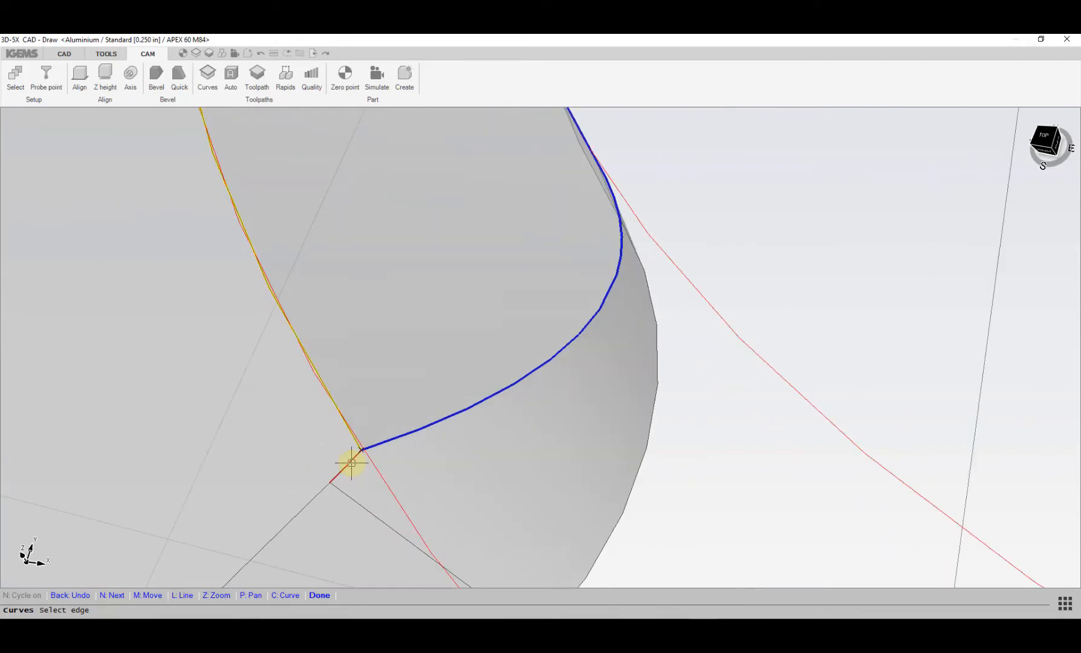
scroll(351, 463, "down", 6)
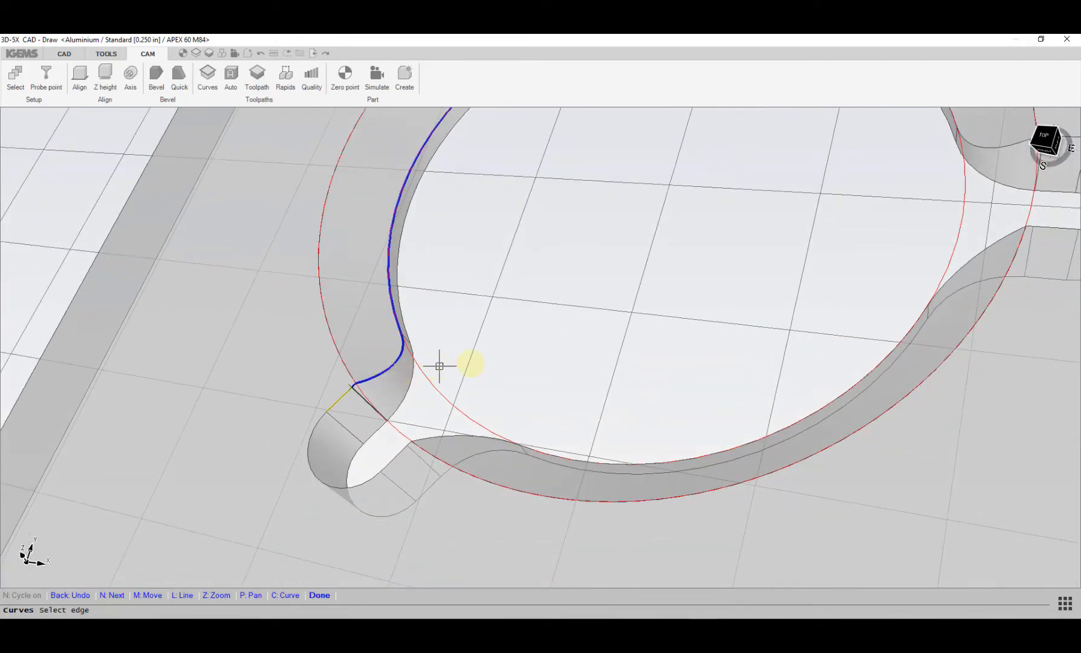
- Trace the curve around the southwest notch and along the opening's southern inner edge towards the east notch
left_click(504, 356)
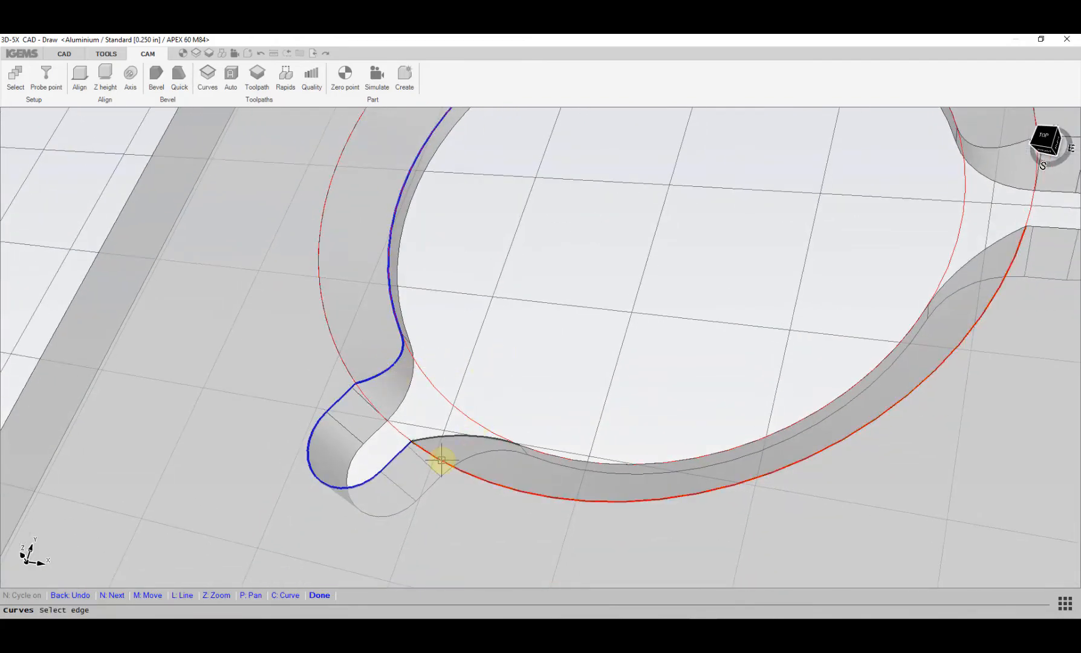
scroll(439, 458, "up", 6)
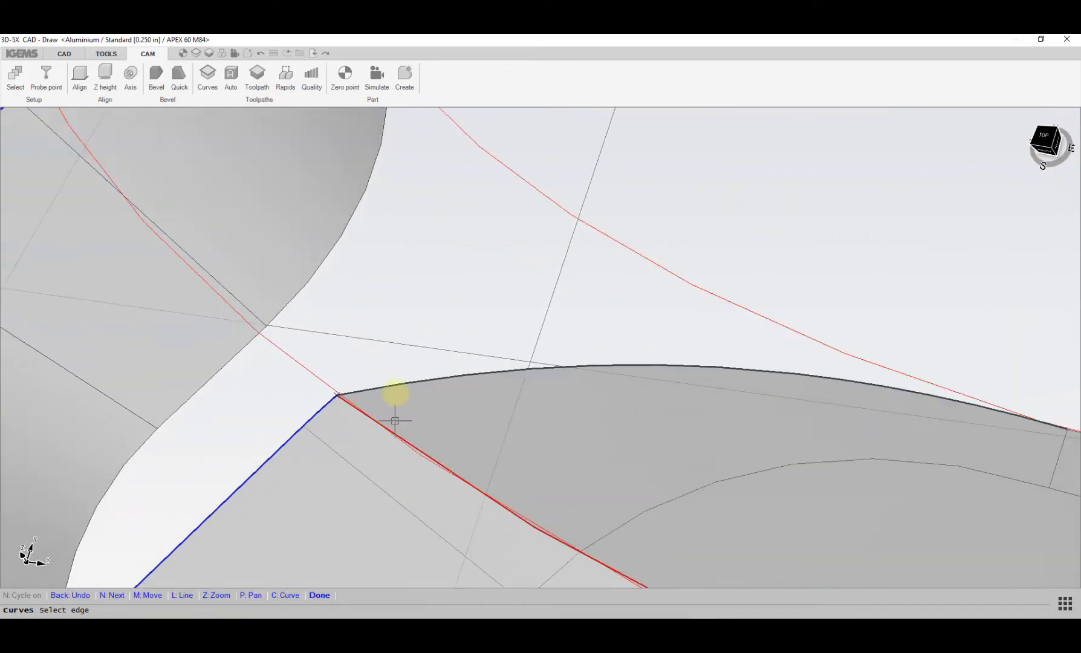
left_click(396, 382)
scroll(422, 379, "down", 6)
left_click(387, 486)
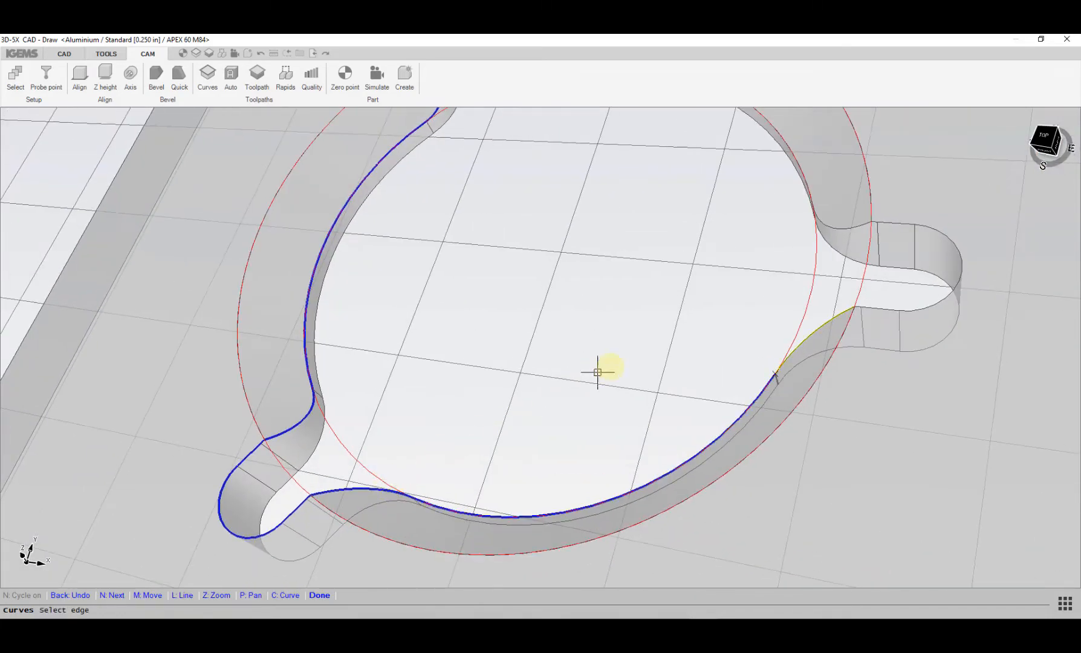
- Continue the curve over the curved transition edge and around the rounded end of the east notch
scroll(877, 313, "up", 6)
scroll(837, 307, "up", 4)
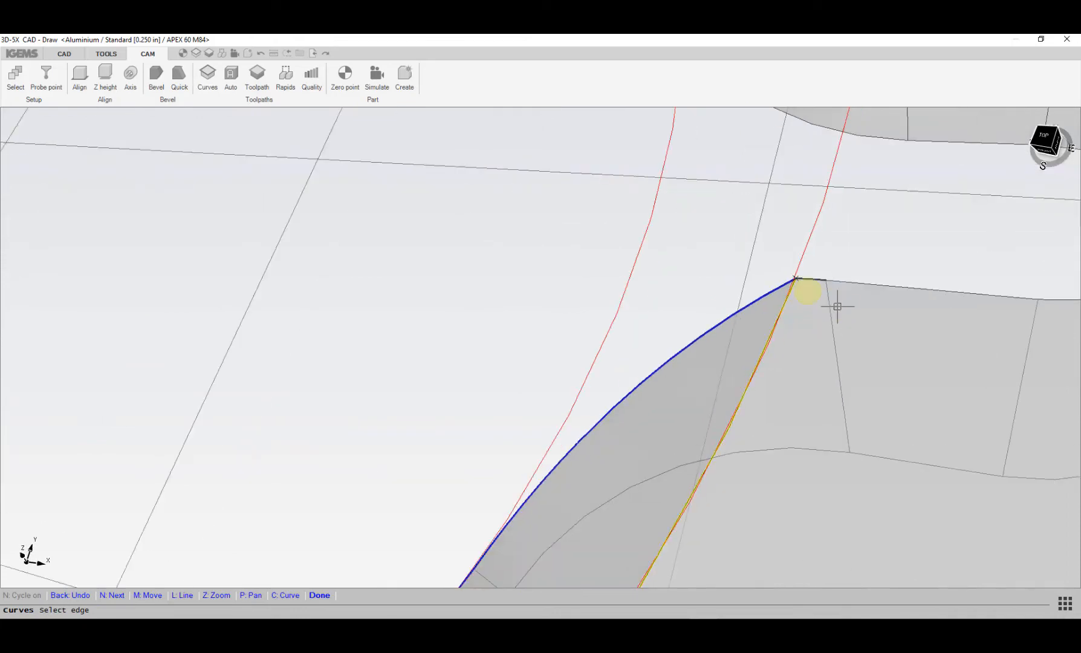
left_click(806, 280)
left_click(810, 284)
scroll(811, 320, "down", 6)
left_click(826, 338)
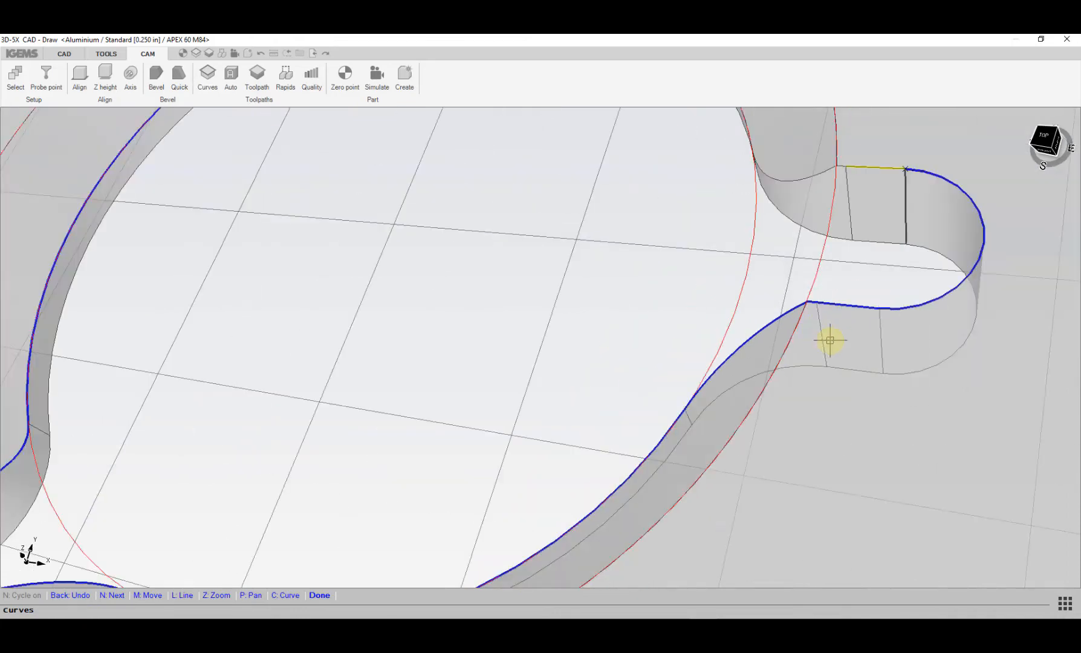
- Extend the curve along the east notch's north side and the opening's northeastern inner edge to the north notch
left_click(825, 173)
middle_click_drag(777, 207, 780, 455)
left_click(511, 339)
middle_click_drag(511, 338, 561, 469)
left_click(561, 469)
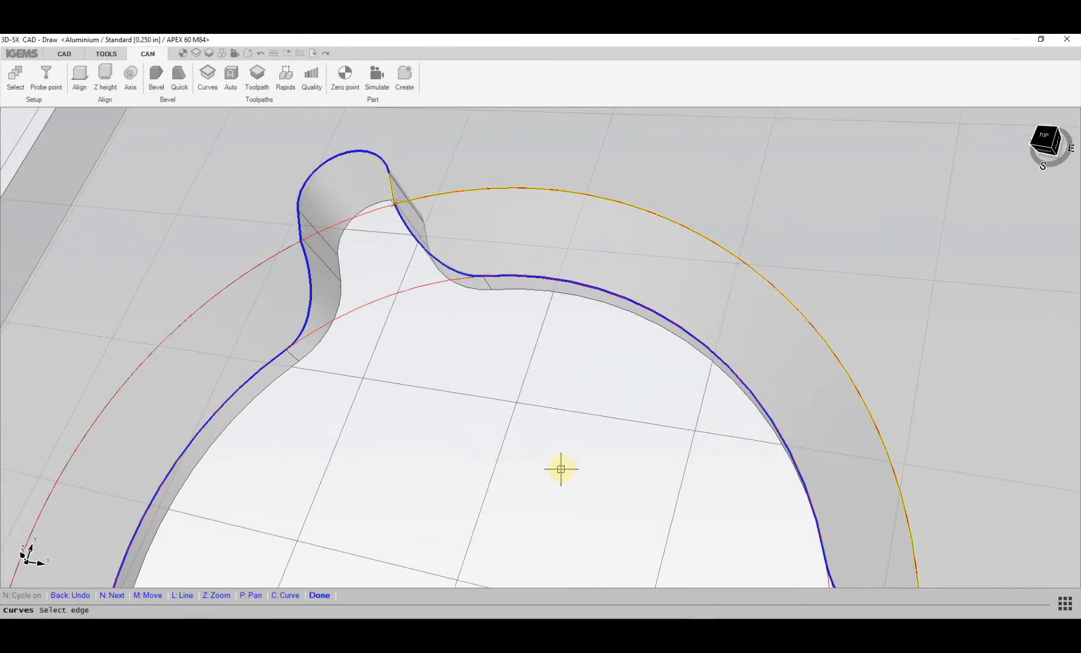
left_click(561, 462)
scroll(402, 188, "up", 5)
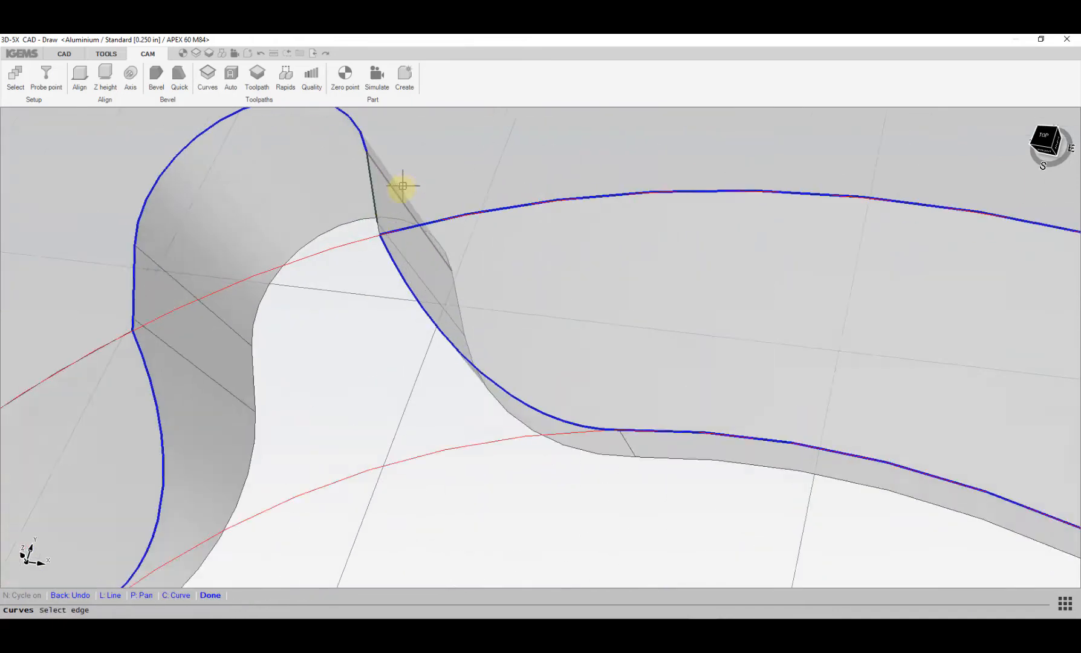
scroll(398, 224, "down", 6)
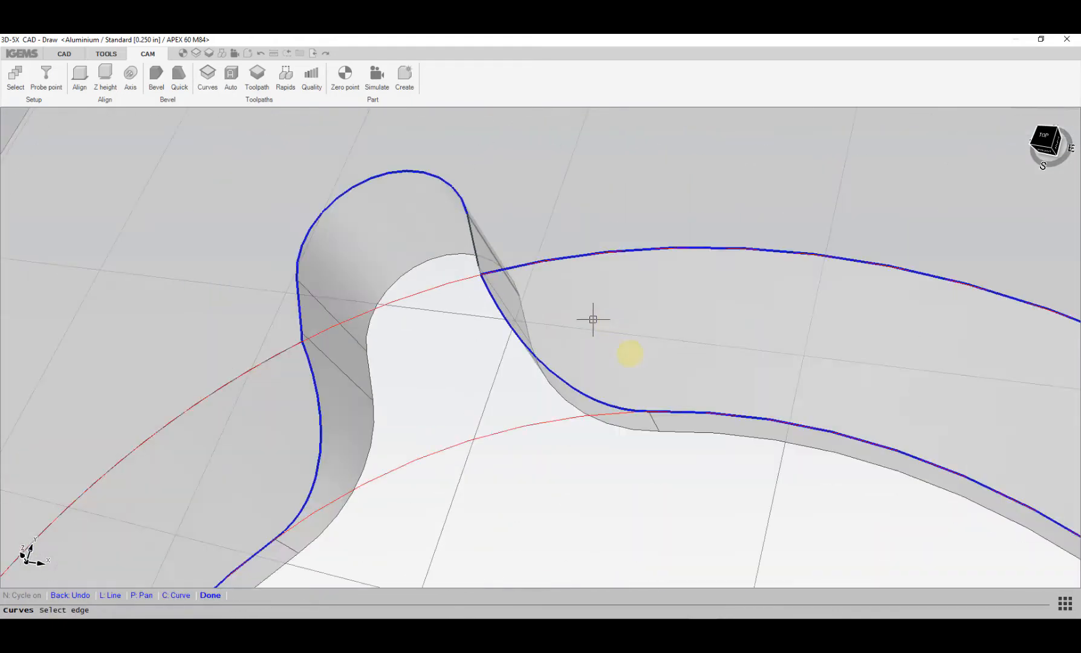
middle_click_drag(677, 371, 615, 284)
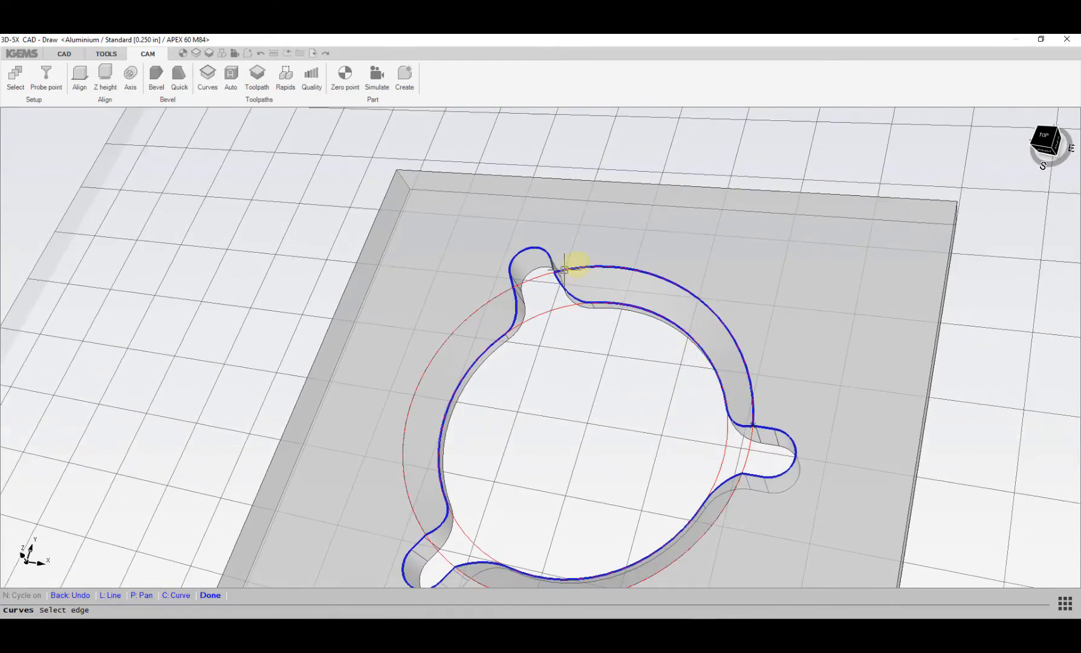
left_click(79, 597)
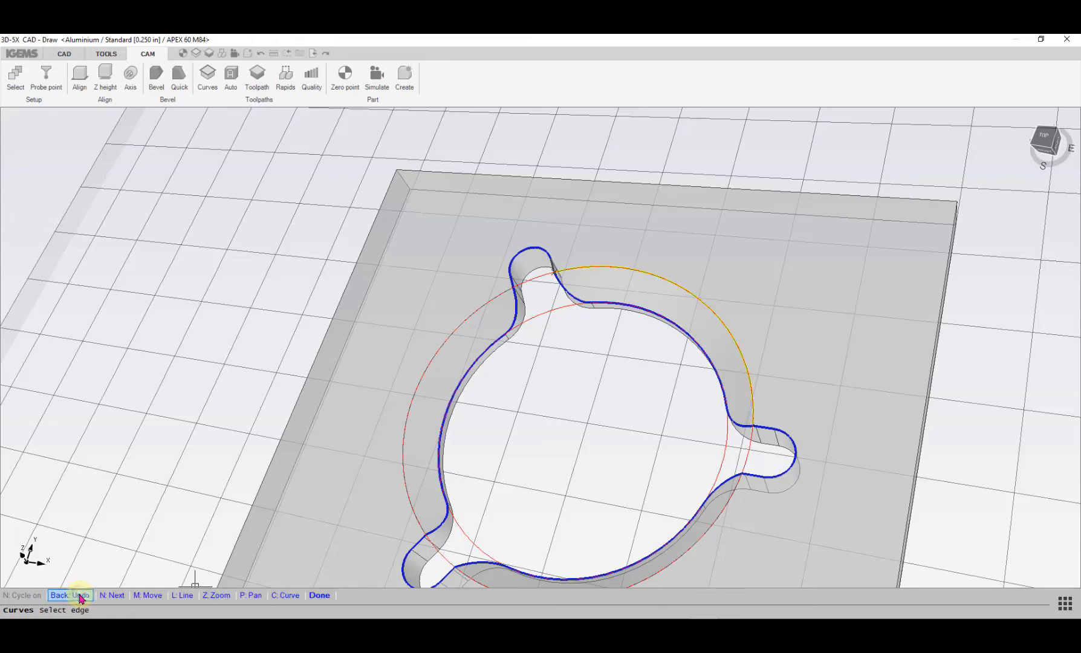
- Close the curve along the north notch's east side and finish picking edges
scroll(550, 242, "up", 6)
scroll(583, 299, "up", 3)
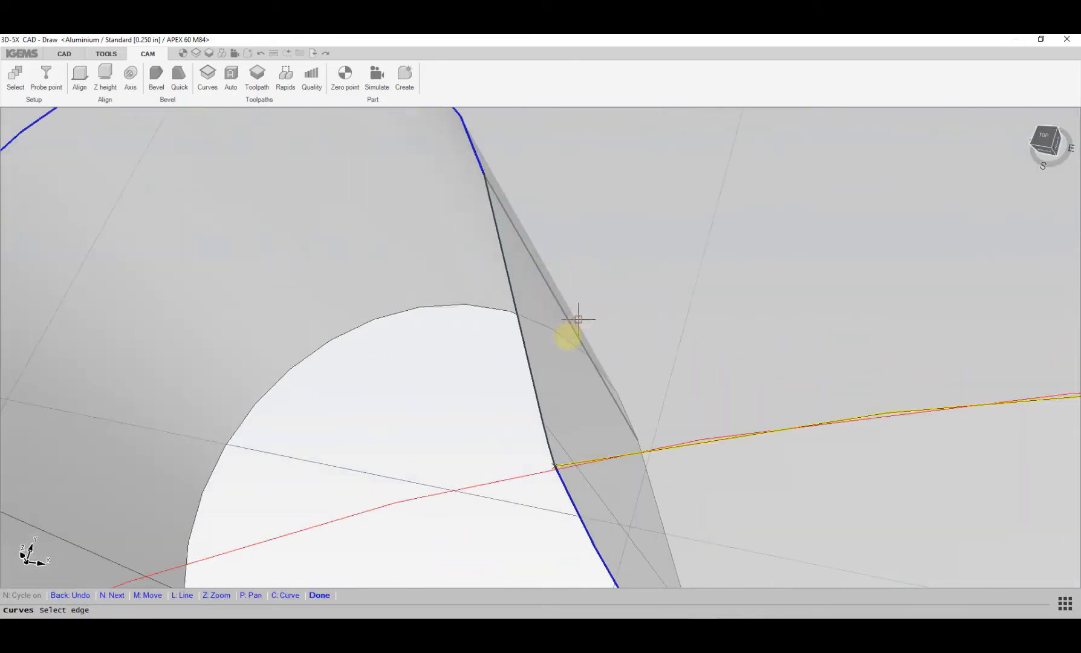
left_click(547, 444)
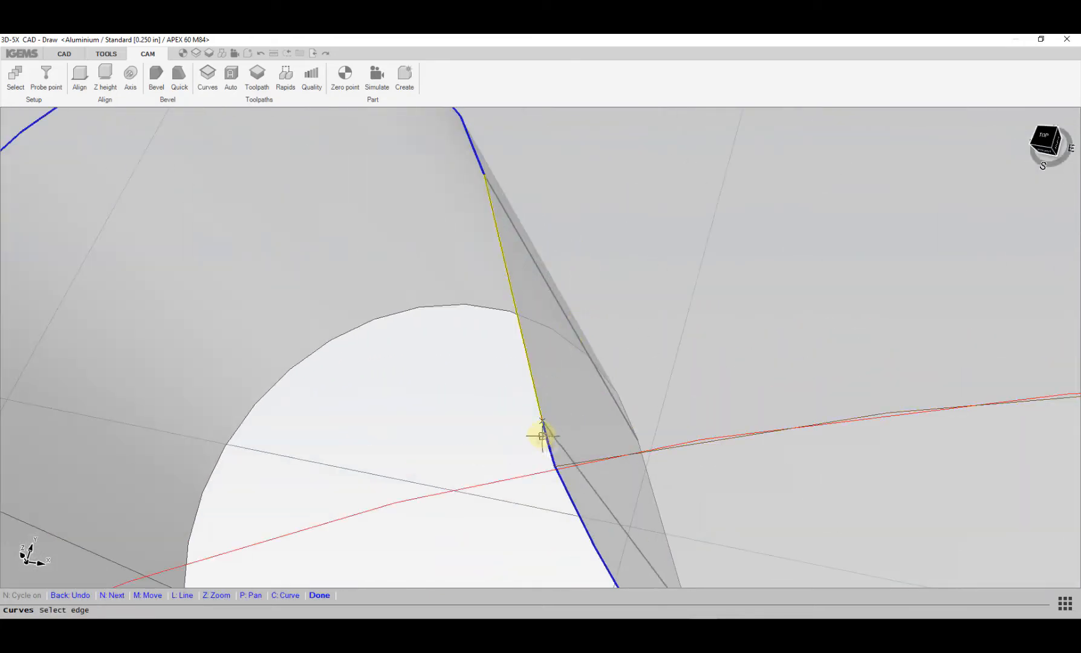
scroll(532, 423, "down", 5)
scroll(532, 375, "down", 8)
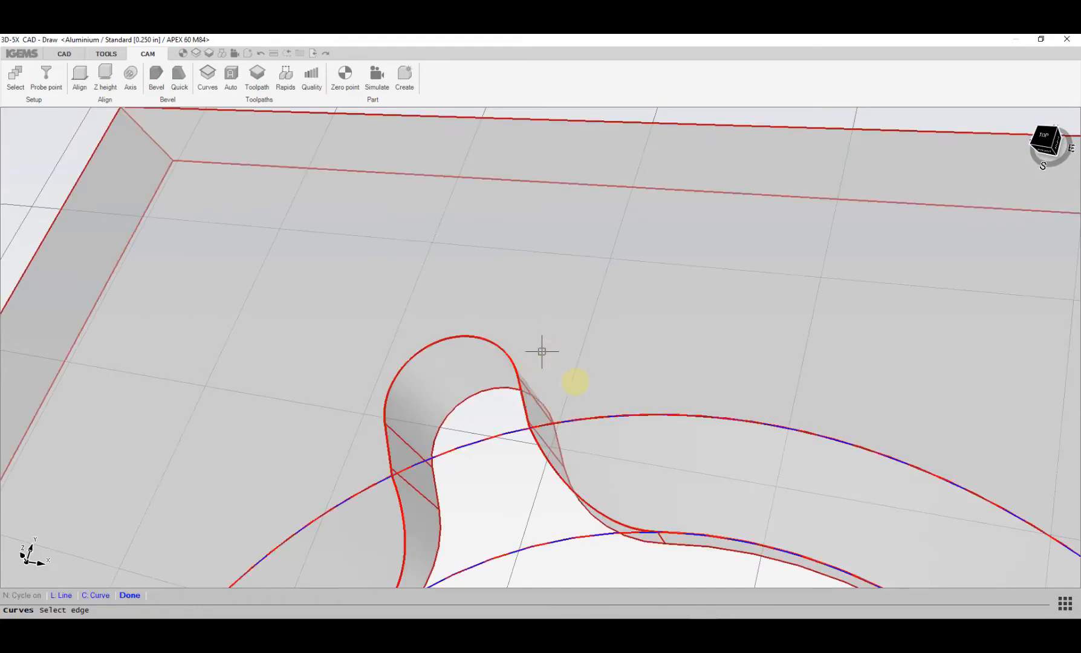
middle_click_drag(579, 427, 348, 482)
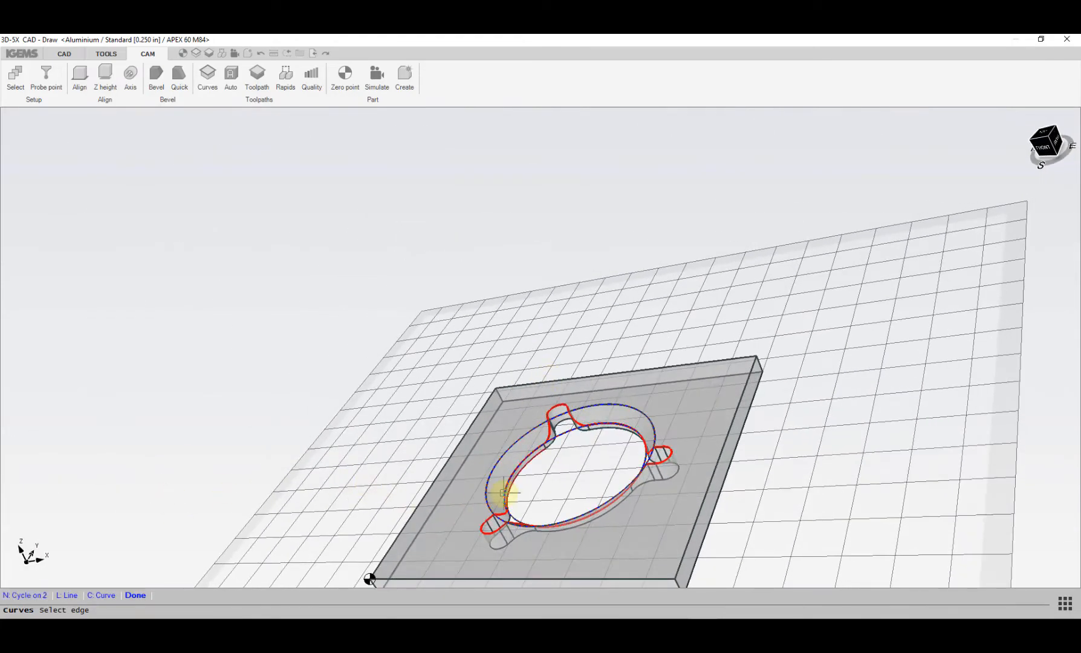
scroll(506, 495, "up", 3)
left_click(131, 595)
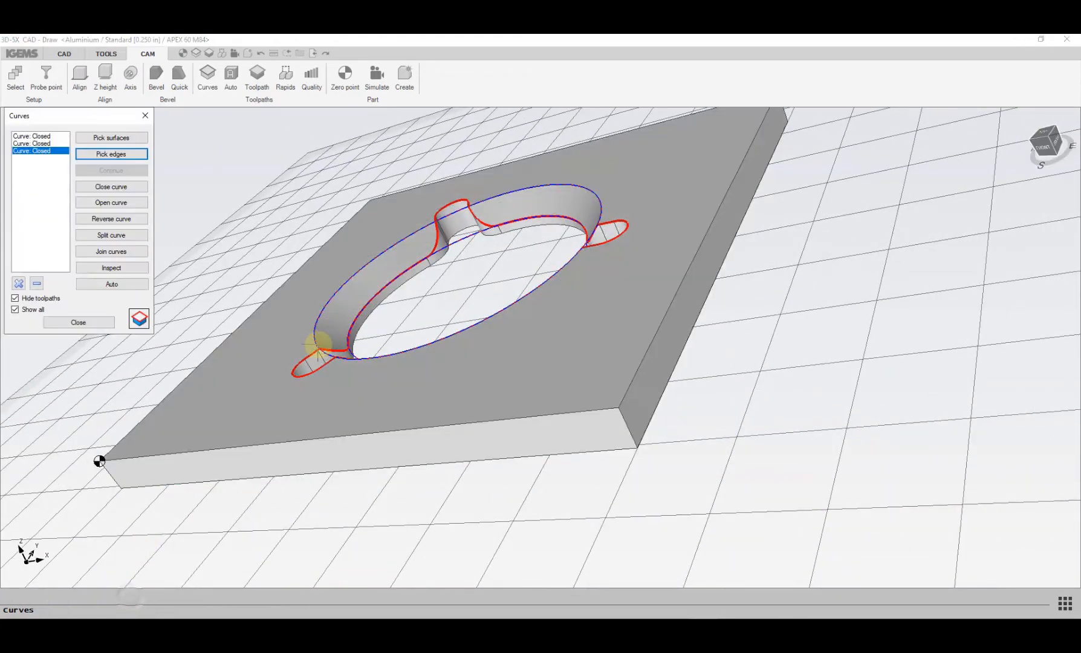
- Examine the closed curves one by one, checking the traced outline around the north notch
middle_click_drag(314, 338, 521, 417)
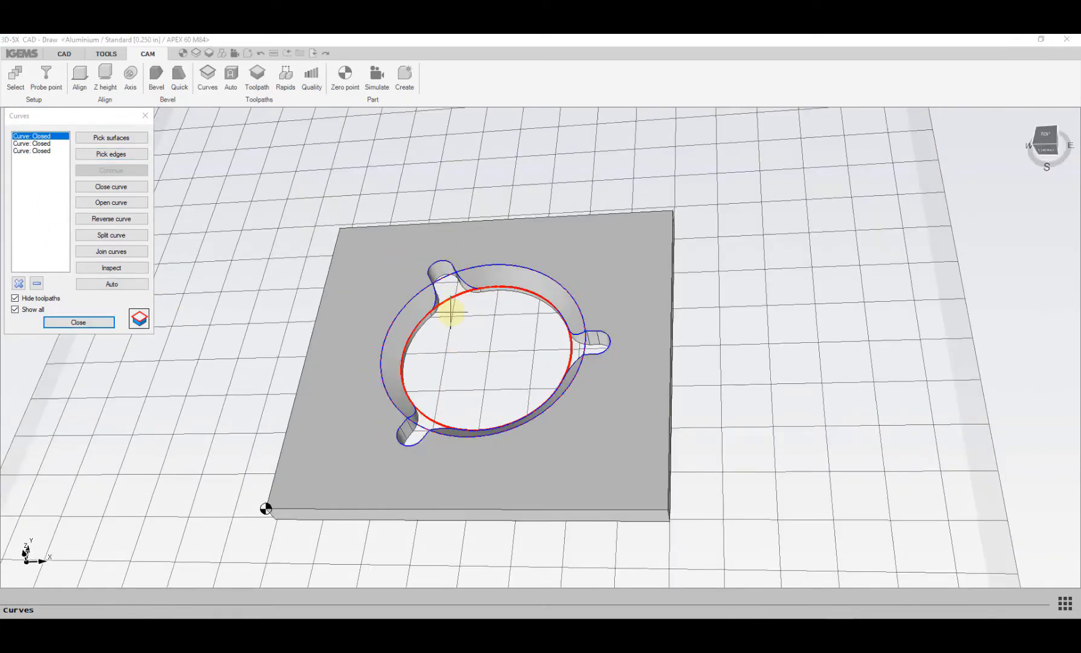
left_click(41, 144)
left_click(42, 151)
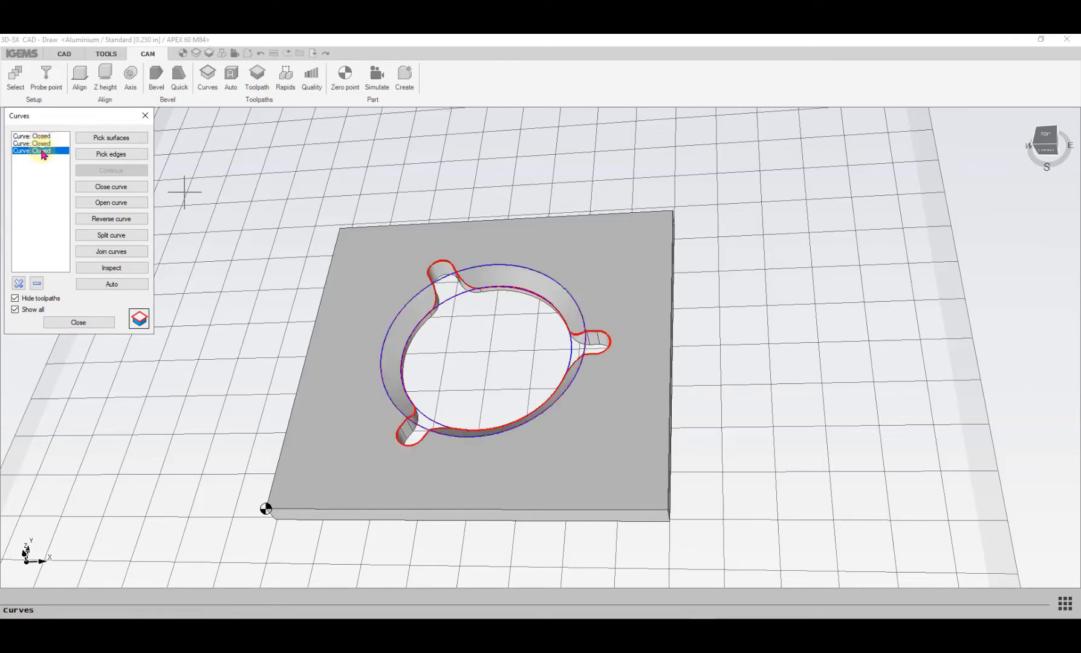
scroll(435, 272, "up", 3)
scroll(457, 268, "up", 3)
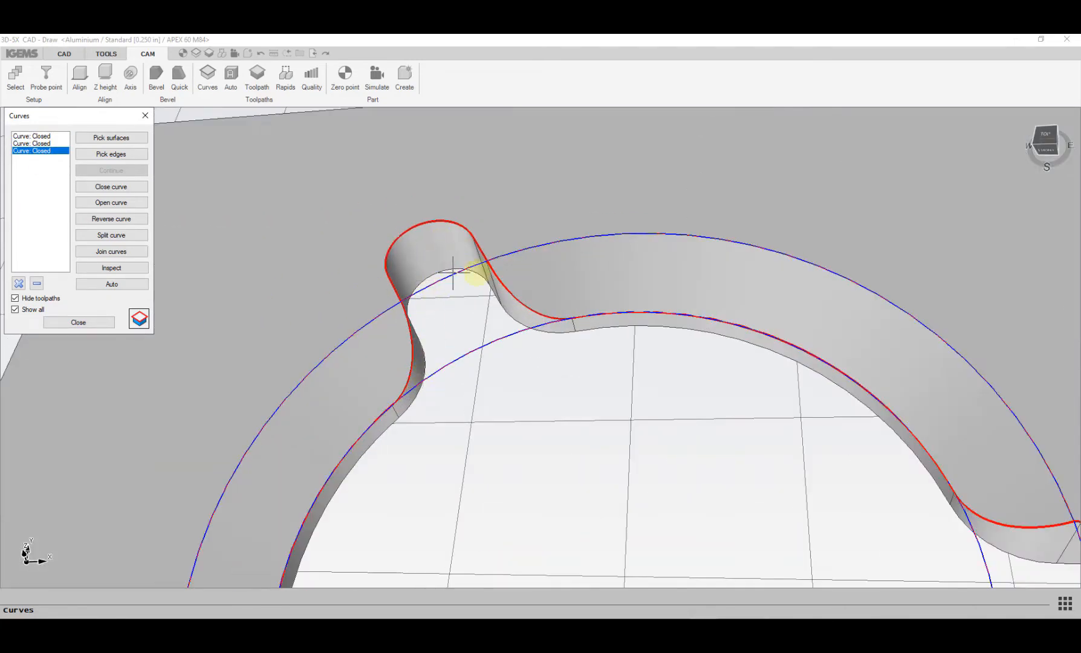
scroll(493, 350, "down", 3)
scroll(491, 348, "down", 3)
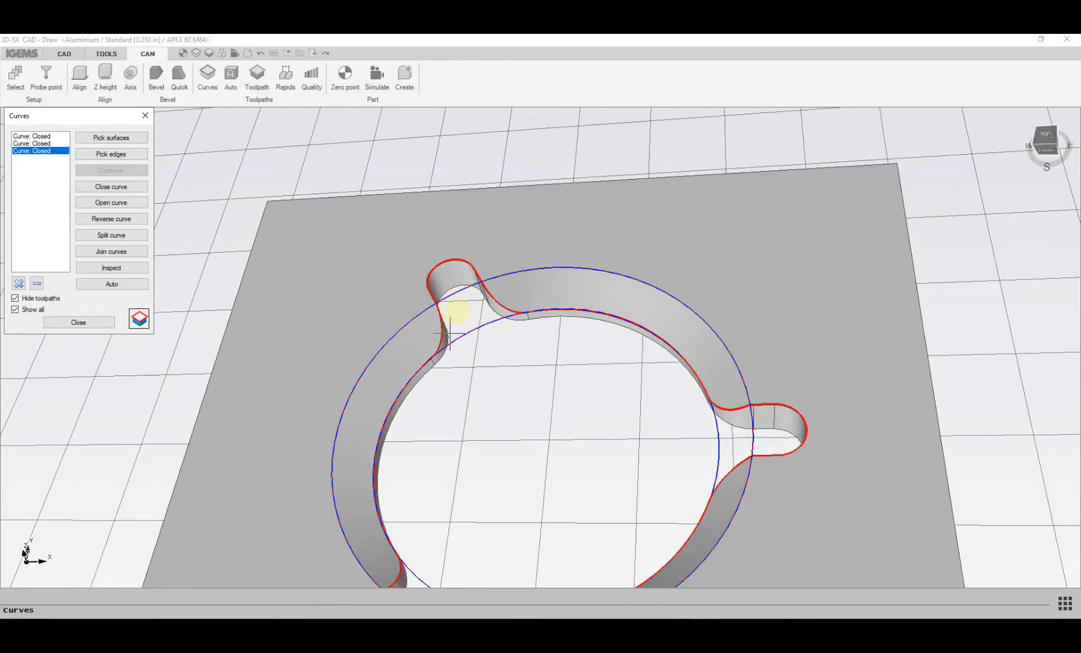
scroll(451, 281, "up", 3)
scroll(446, 265, "down", 4)
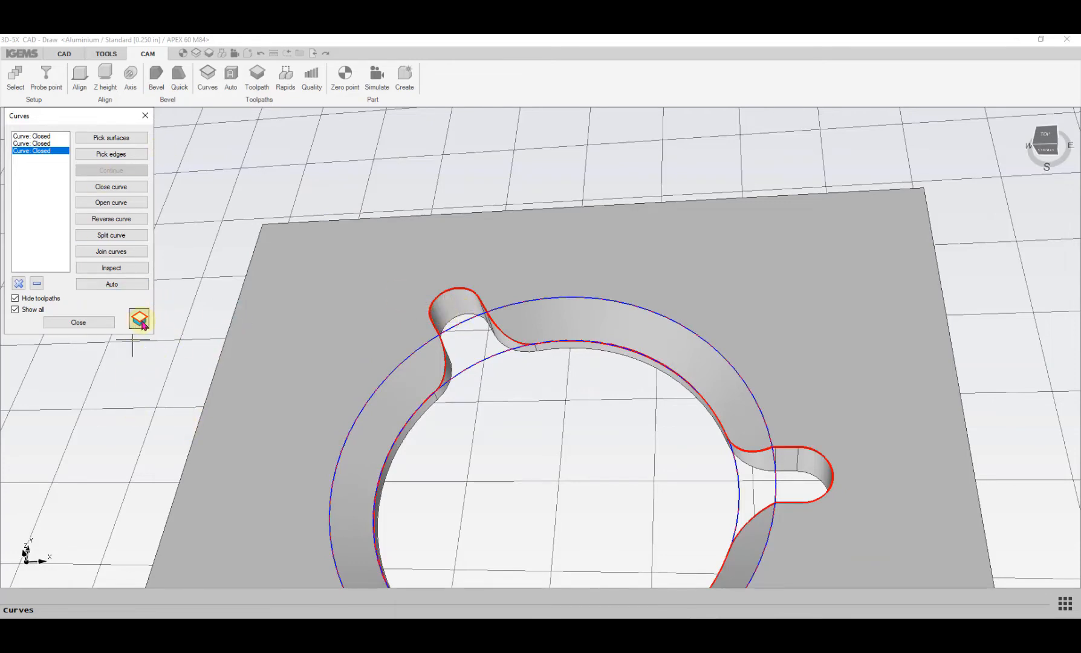
- Add a second toolpath using the notched outline as upper curve, no lower curve, a western start inside the opening and a 0.2 in lead-in
left_click(139, 319)
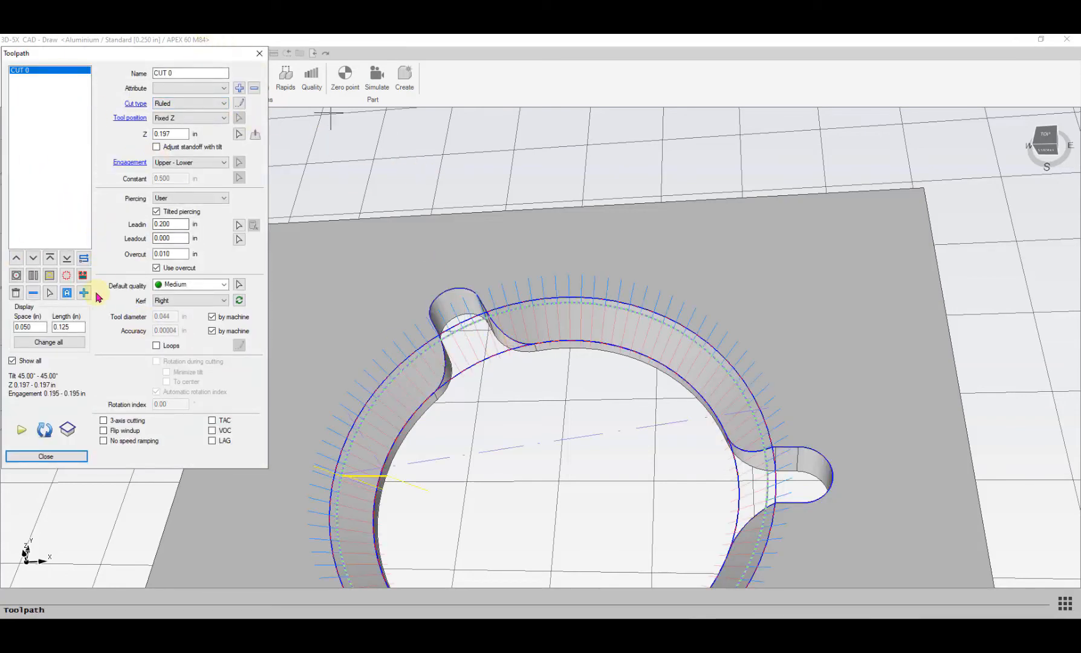
left_click(84, 294)
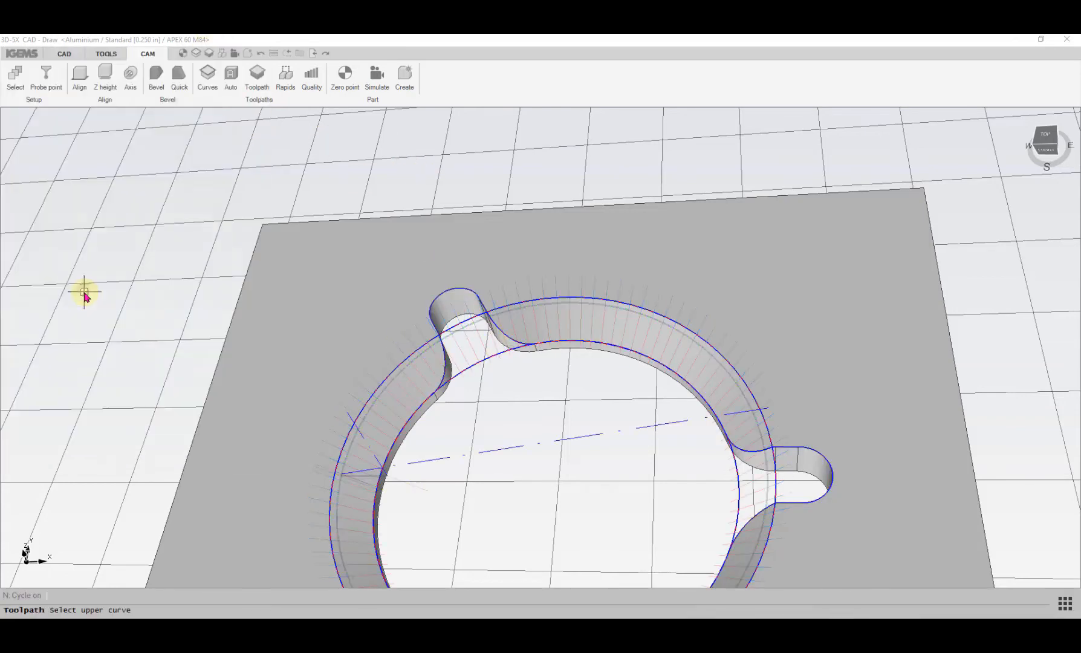
left_click(446, 293)
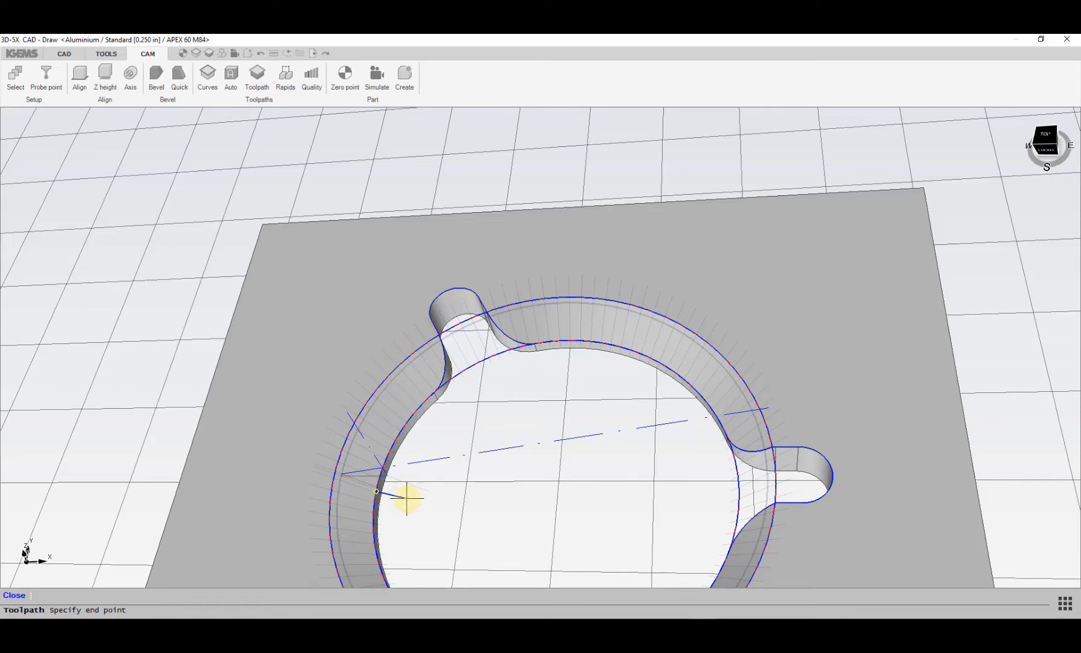
left_click(407, 498)
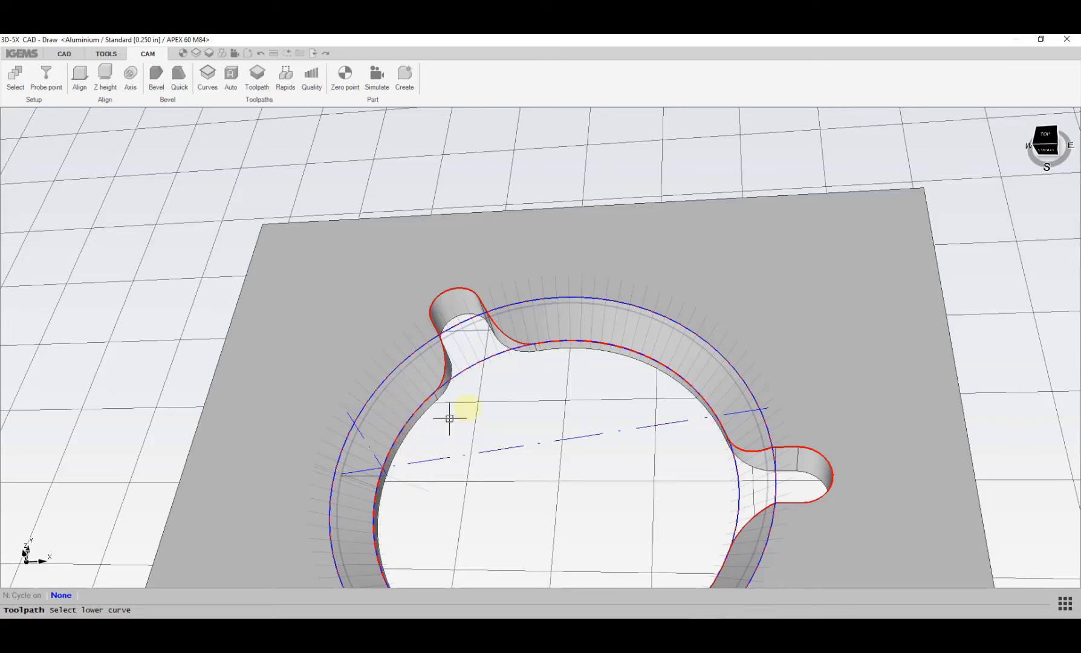
left_click(487, 448)
scroll(435, 475, "up", 3)
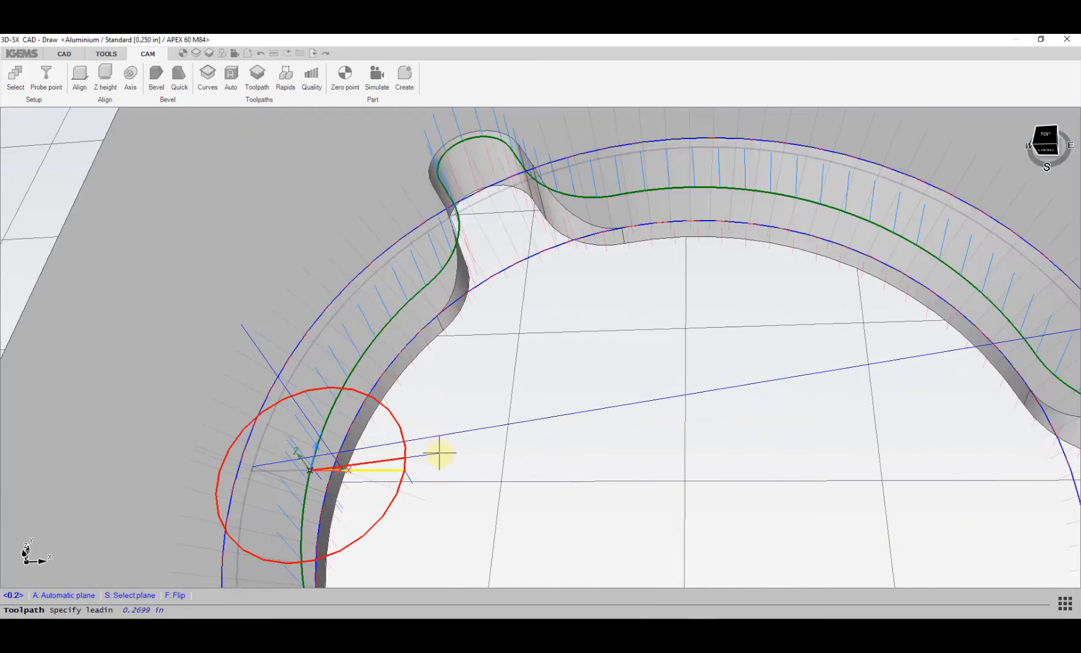
key("Return")
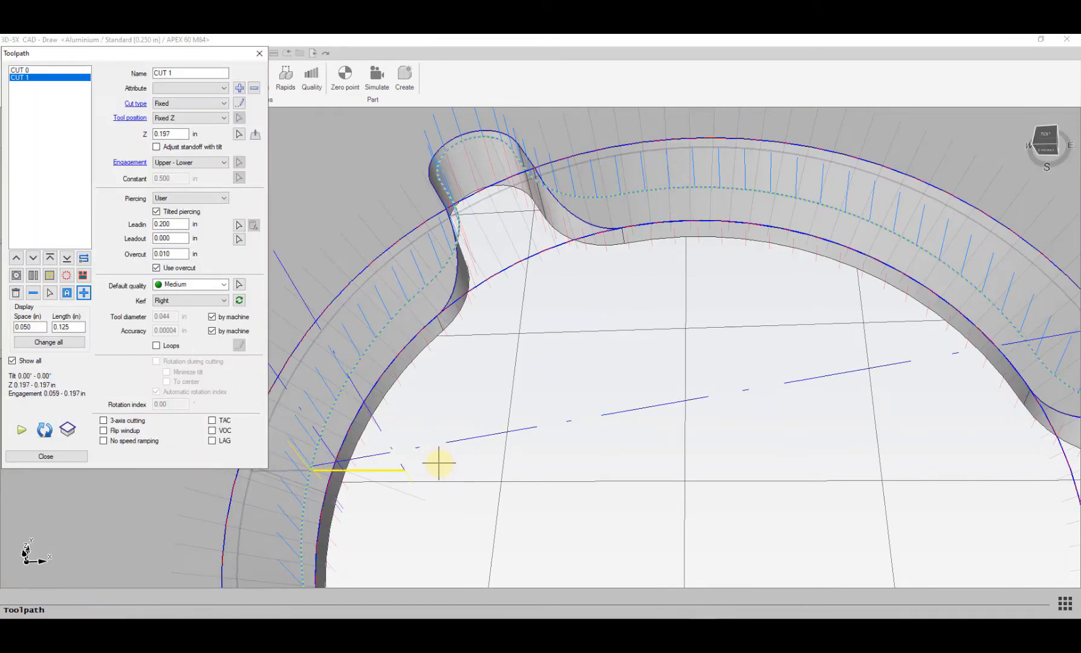
- Set CUT 1's engagement to Constant at 0.197 in, picked from the north notch's upper edge to its lower edge
scroll(439, 464, "down", 5)
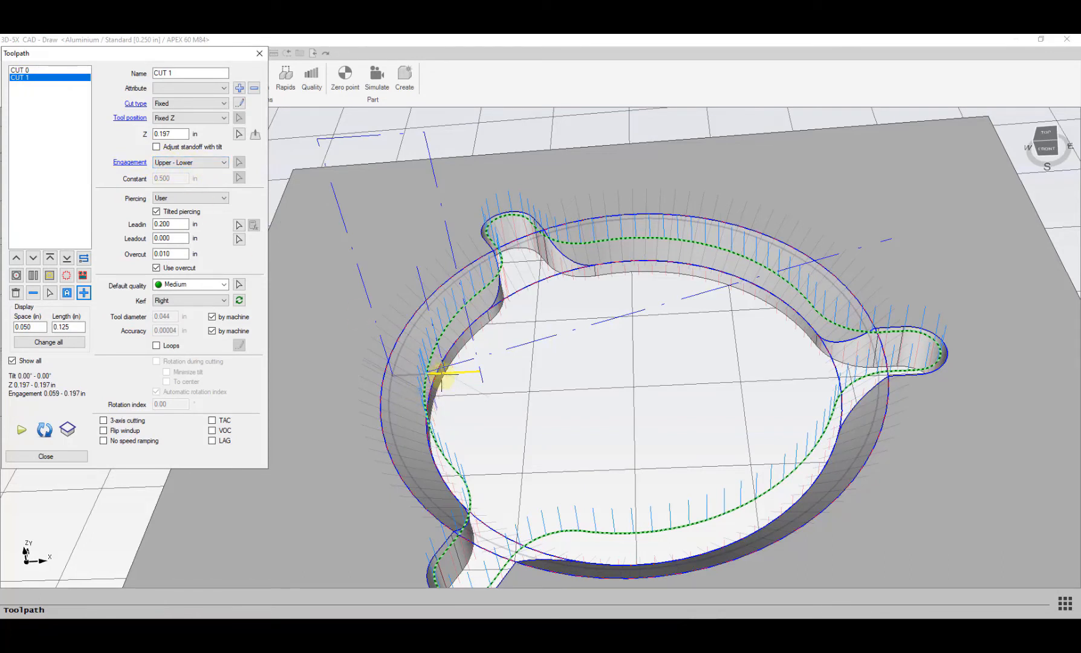
left_click(195, 163)
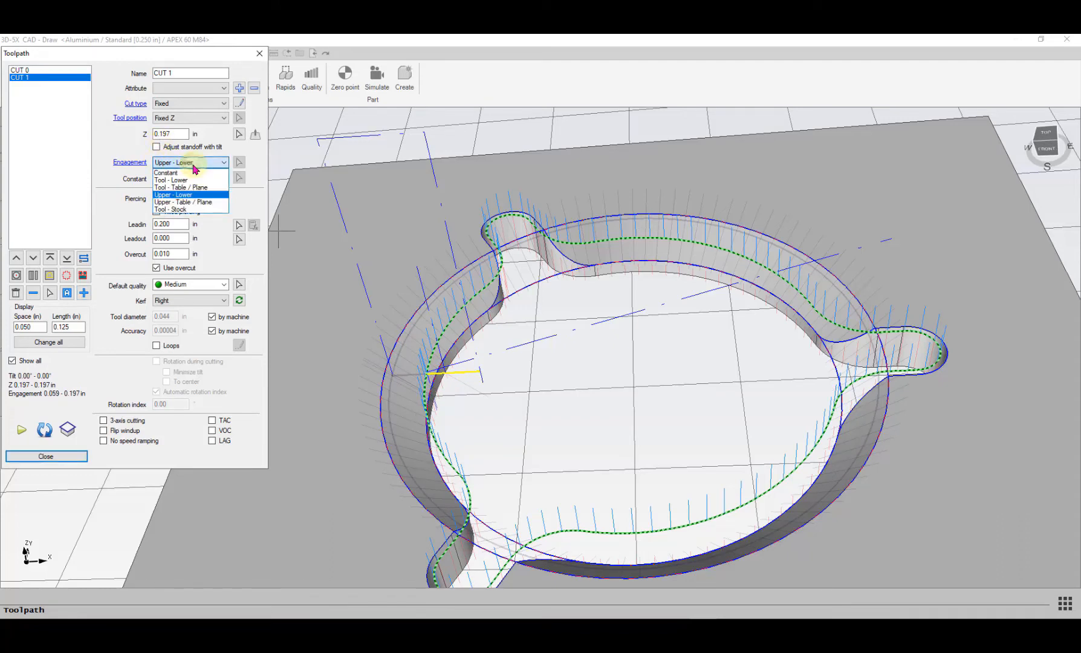
left_click(176, 174)
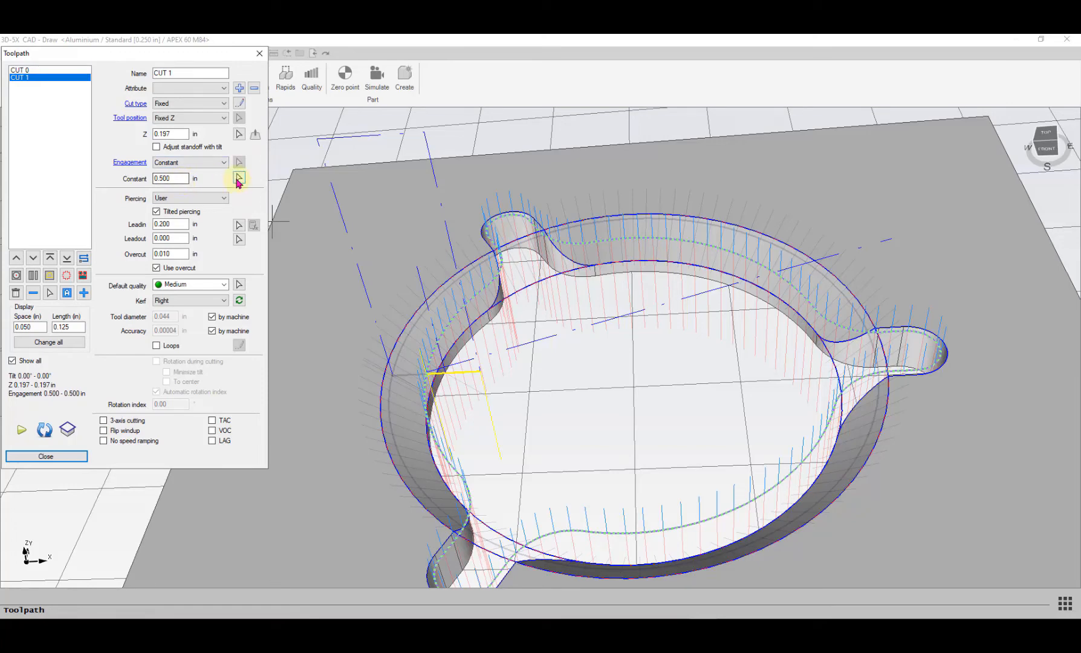
left_click(239, 180)
scroll(526, 224, "up", 5)
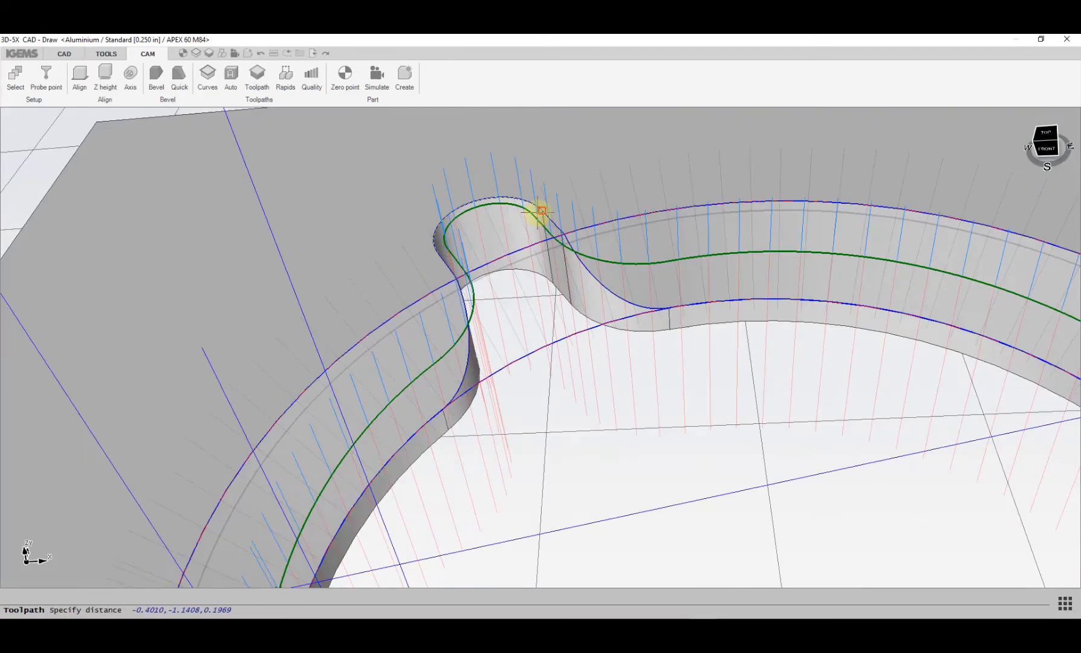
left_click(542, 211)
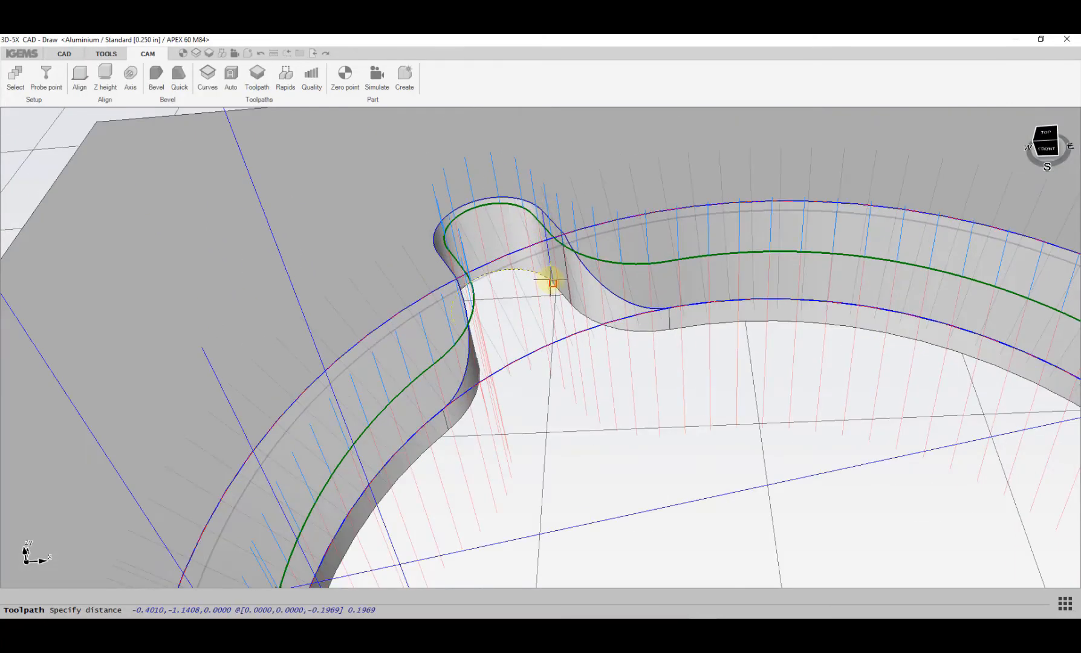
left_click(552, 281)
double_click(187, 179)
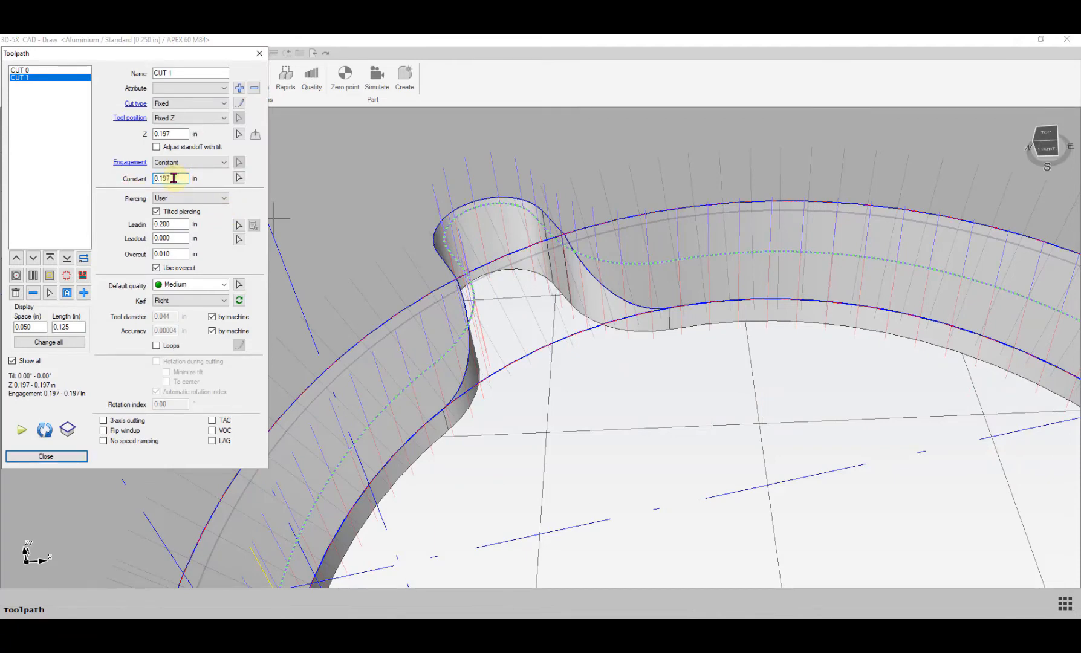
- Set CUT 0's engagement to Upper - Table / Plane
scroll(555, 260, "down", 5)
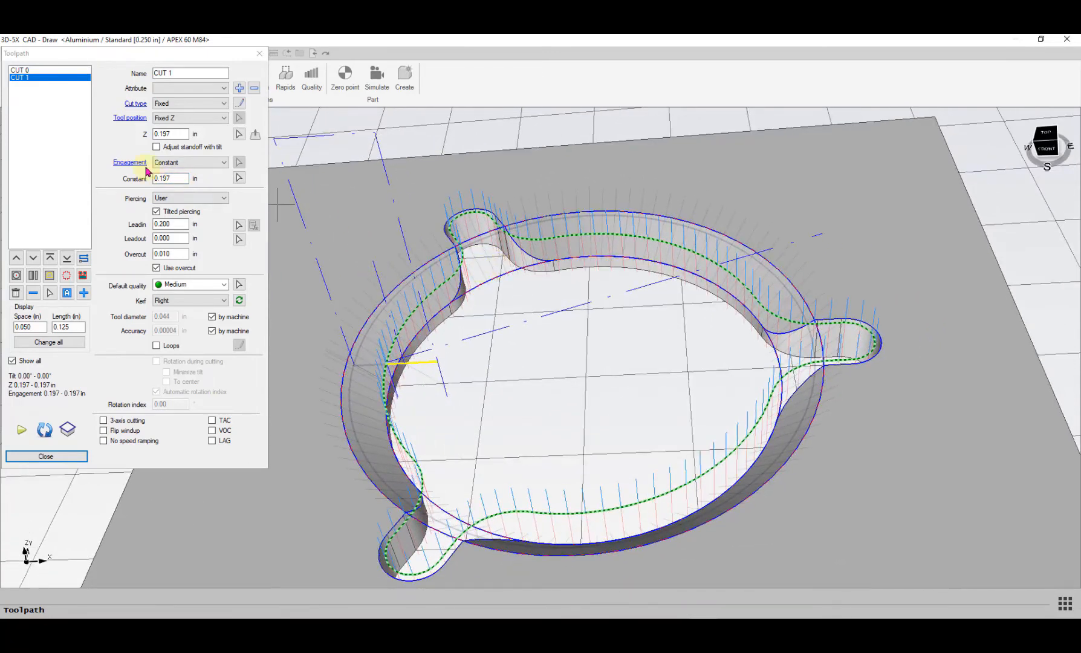
left_click(48, 71)
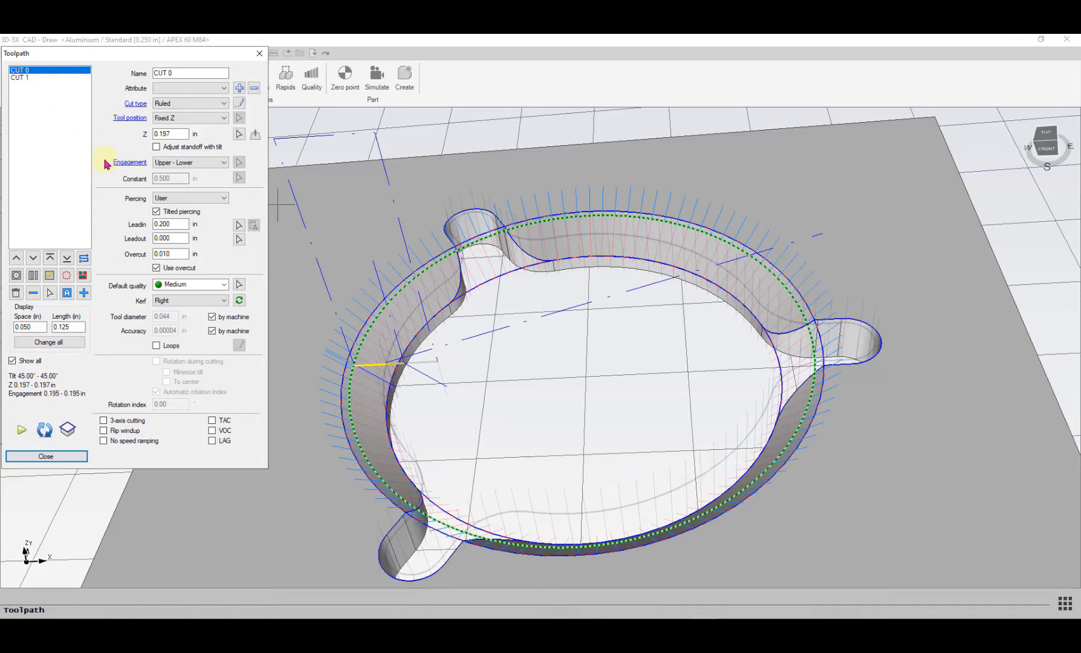
scroll(791, 294, "up", 5)
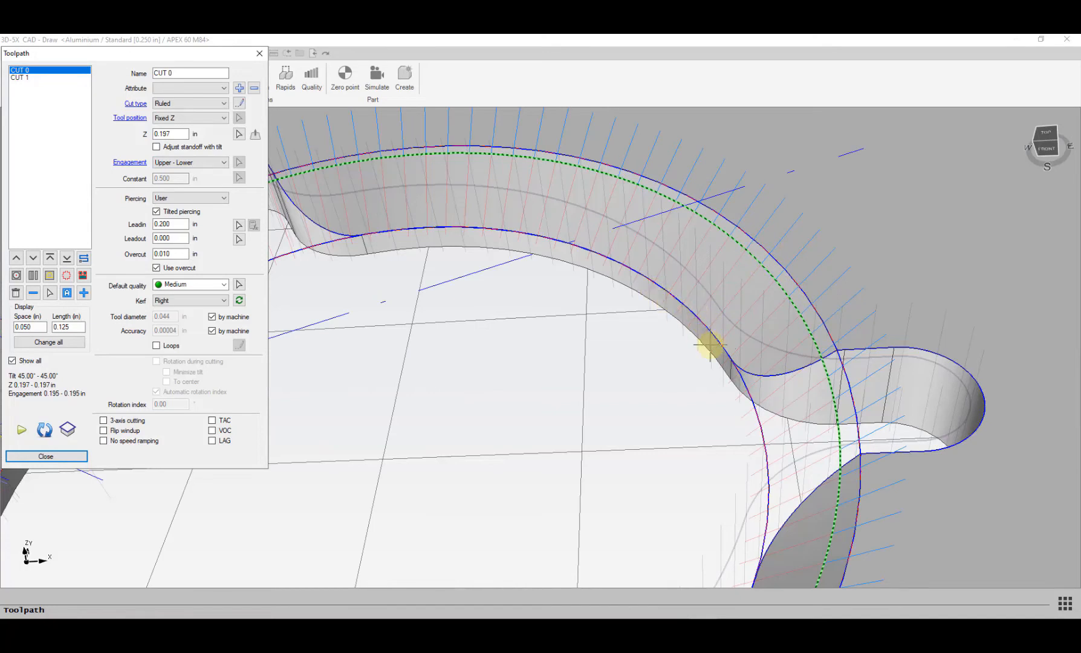
scroll(723, 345, "down", 2)
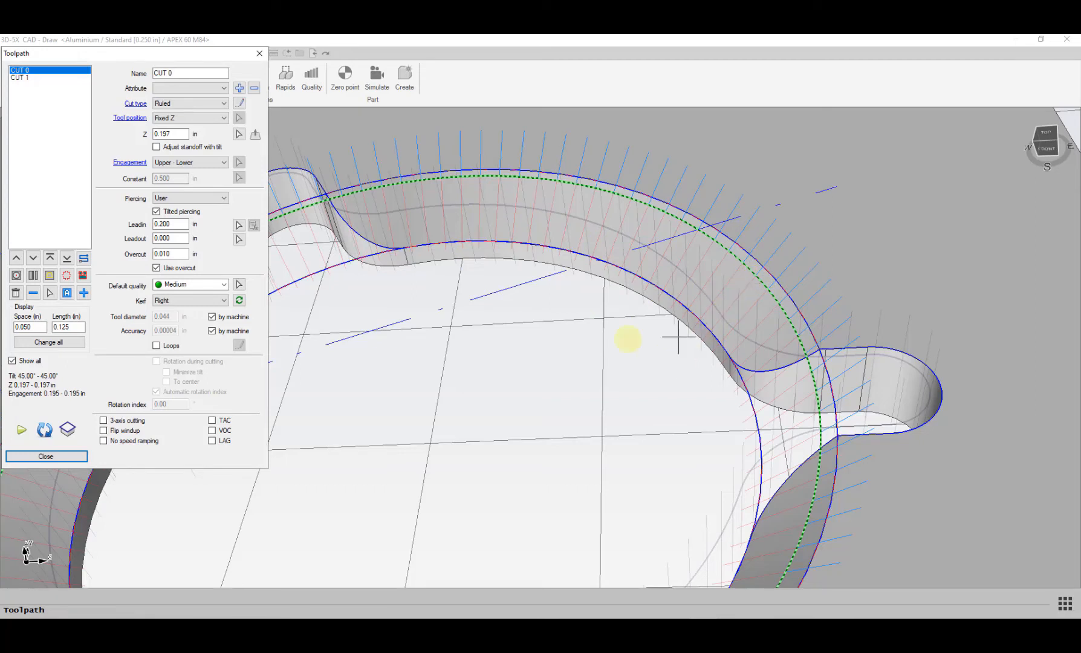
left_click(199, 169)
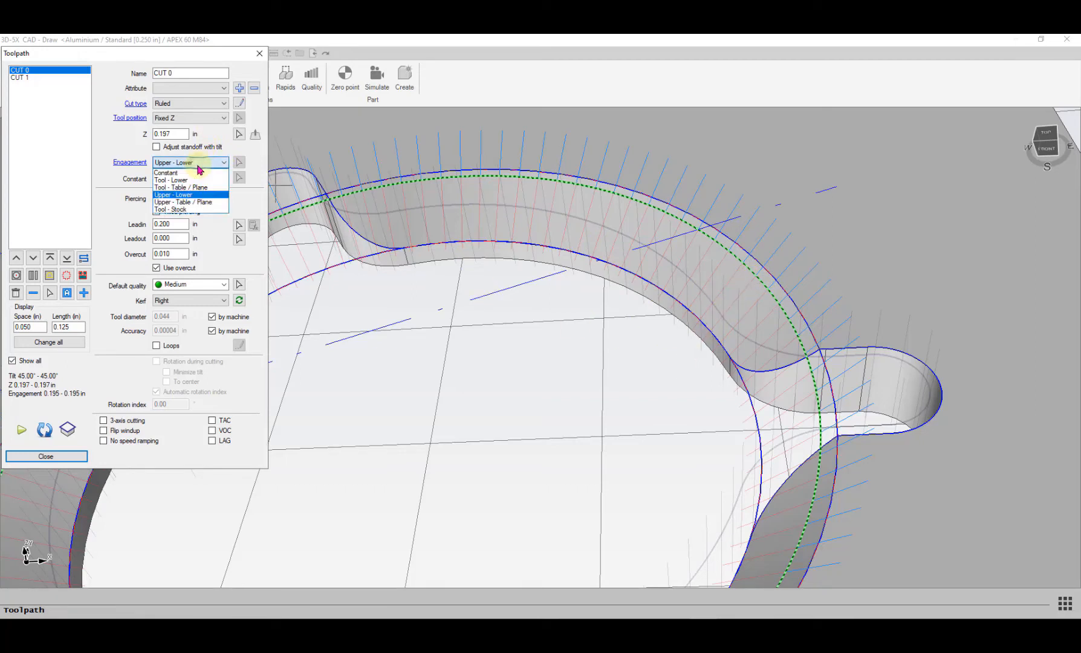
left_click(191, 203)
scroll(645, 320, "up", 4)
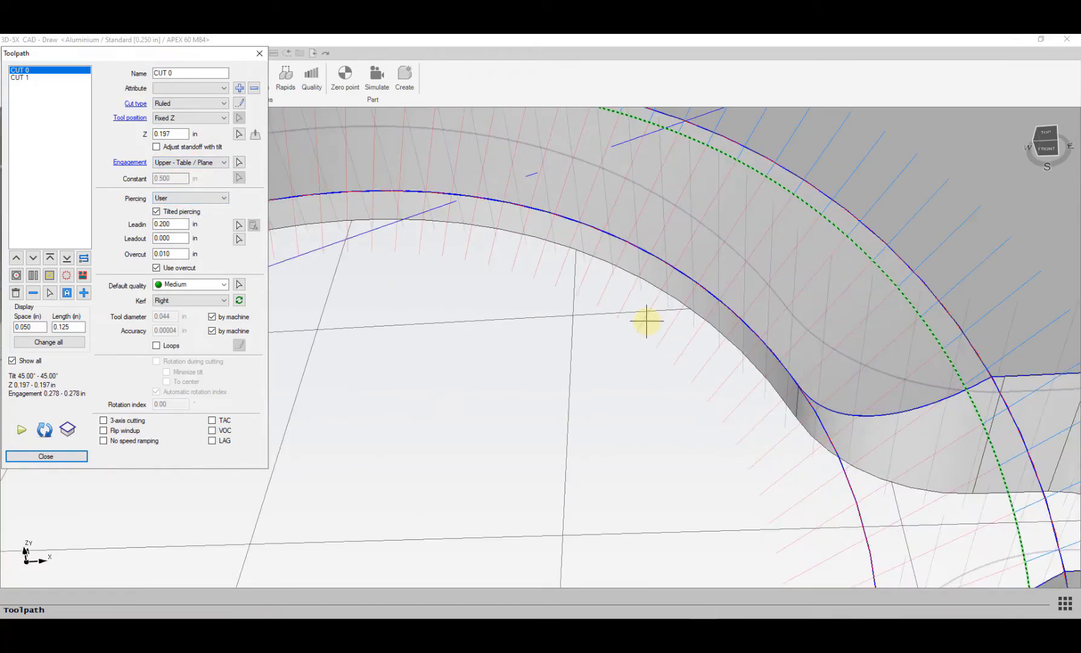
scroll(645, 320, "down", 3)
middle_click_drag(641, 316, 695, 241)
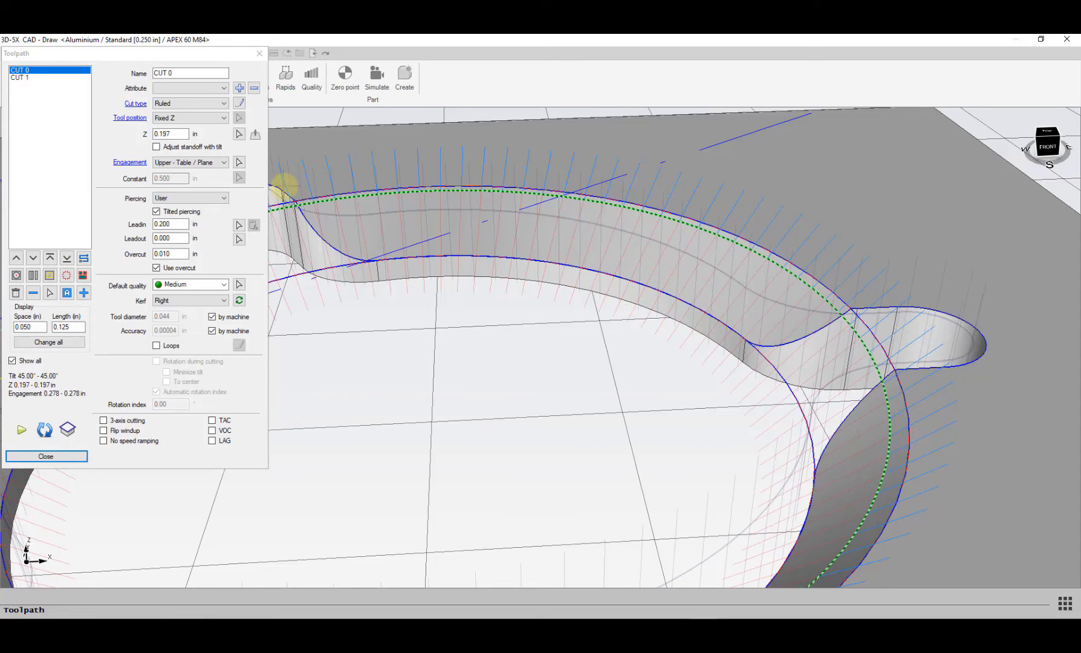
scroll(605, 309, "down", 3)
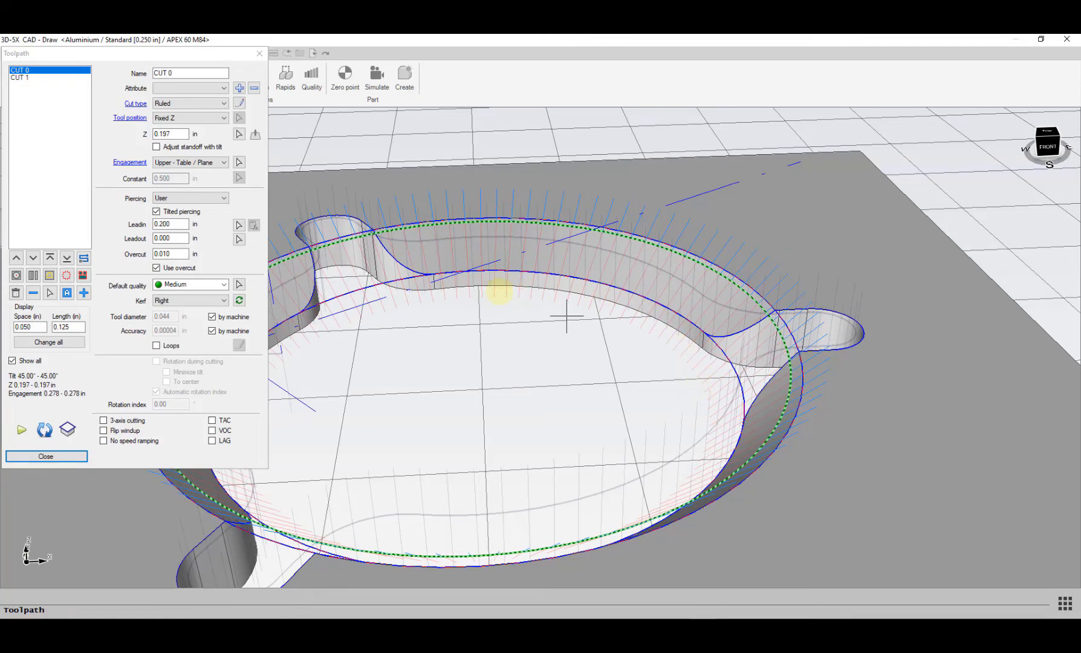
- Set CUT 0's engagement to Upper - Lower
left_click(210, 162)
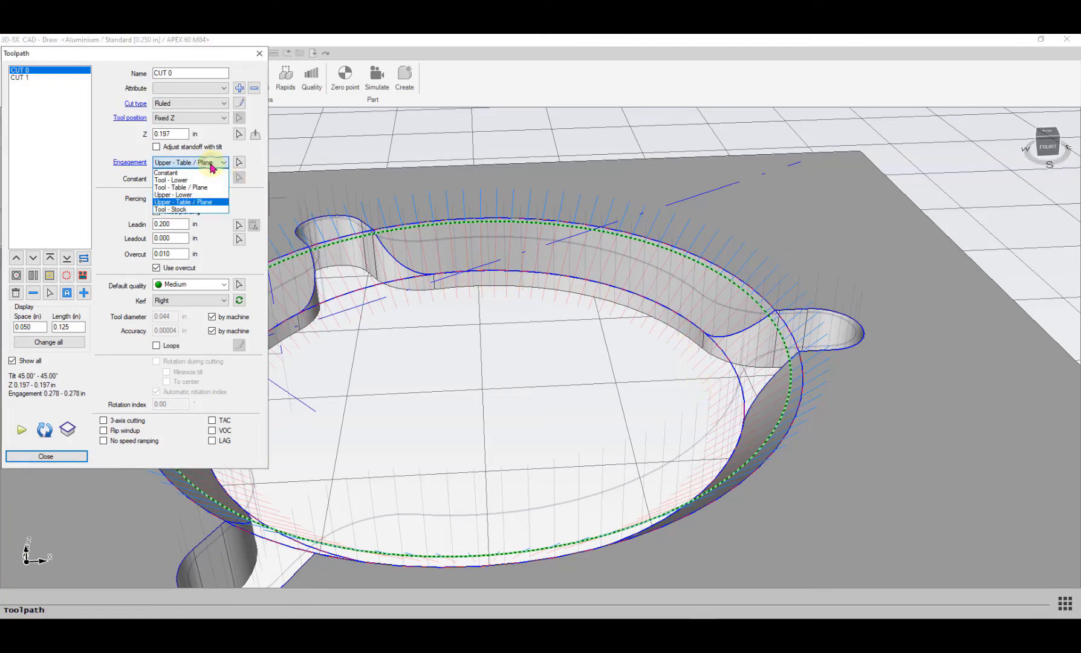
left_click(180, 194)
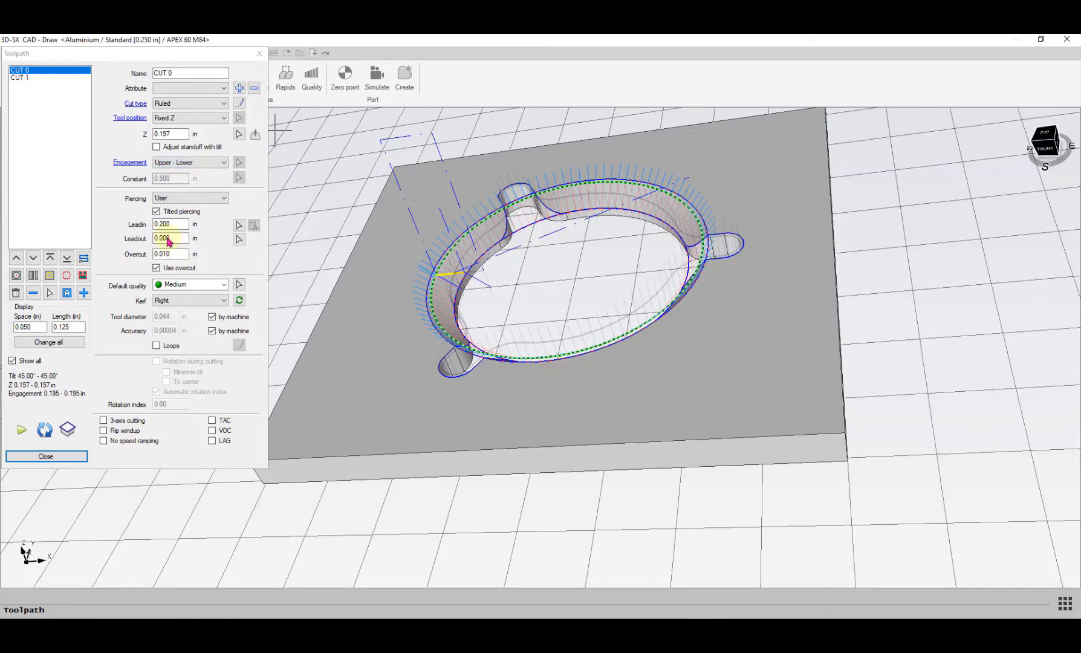
- Create a closed curve from the four upper outer edges of the plate
left_click(67, 428)
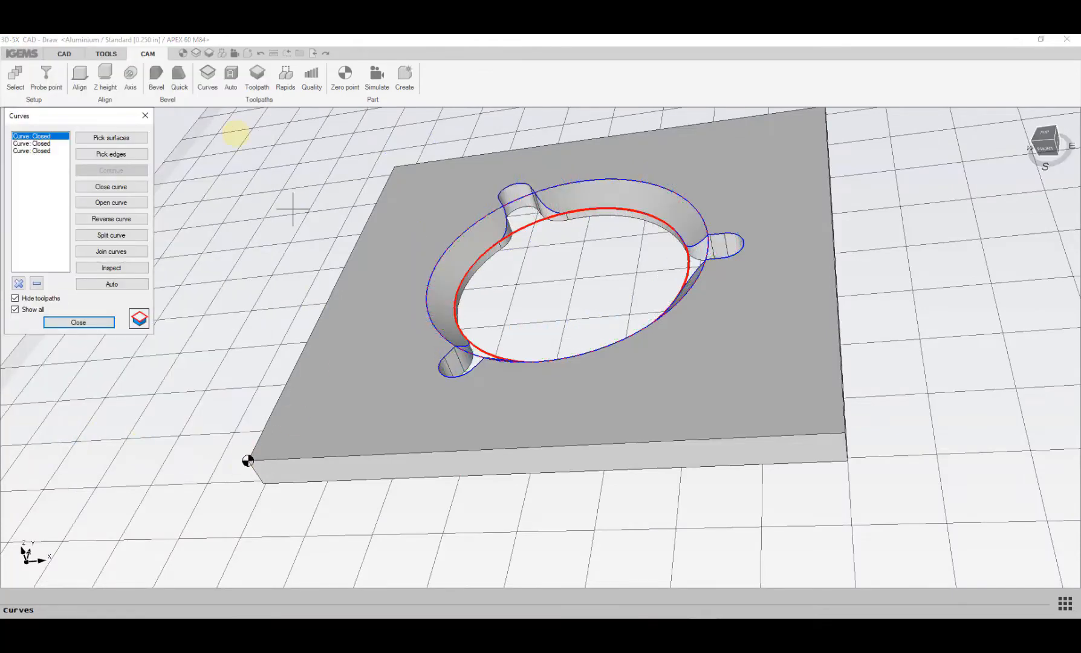
left_click(119, 156)
left_click(414, 449)
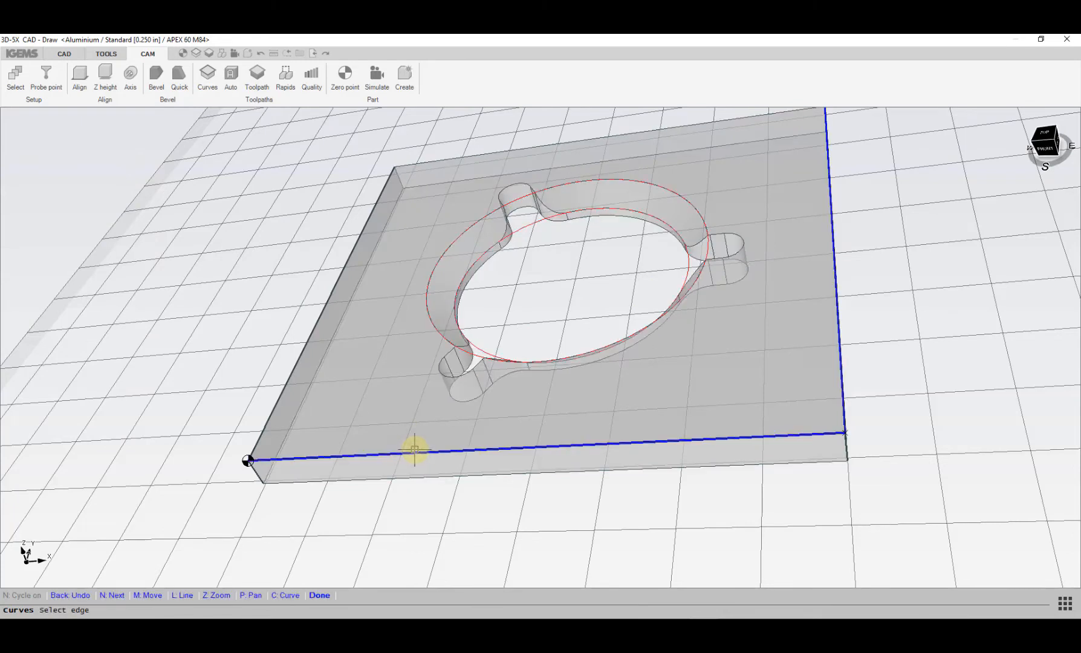
key("n")
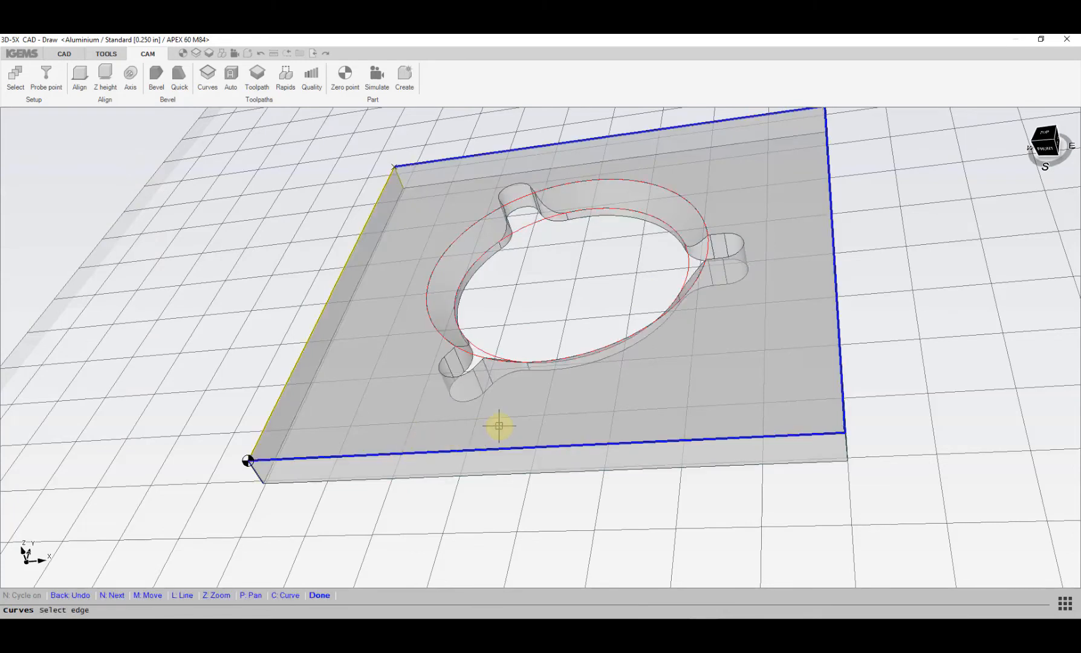
left_click(499, 426)
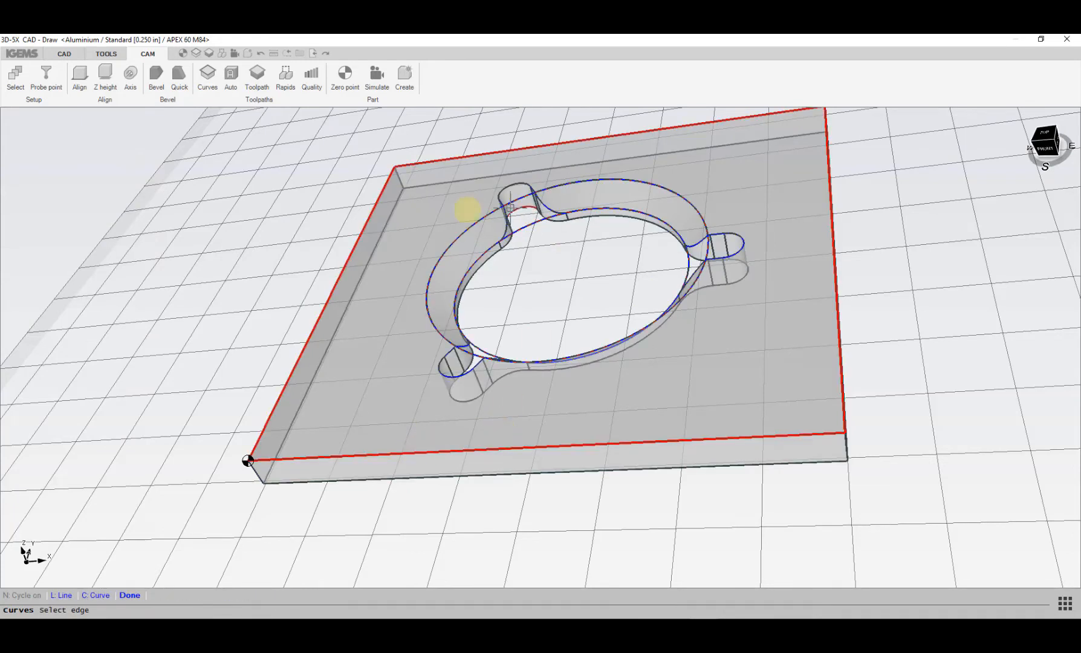
left_click(130, 595)
- Add a third toolpath with the plate's outer outline as upper curve, no lower curve, starting at the zero-point corner with a westward 0.2 in lead-in
left_click(139, 320)
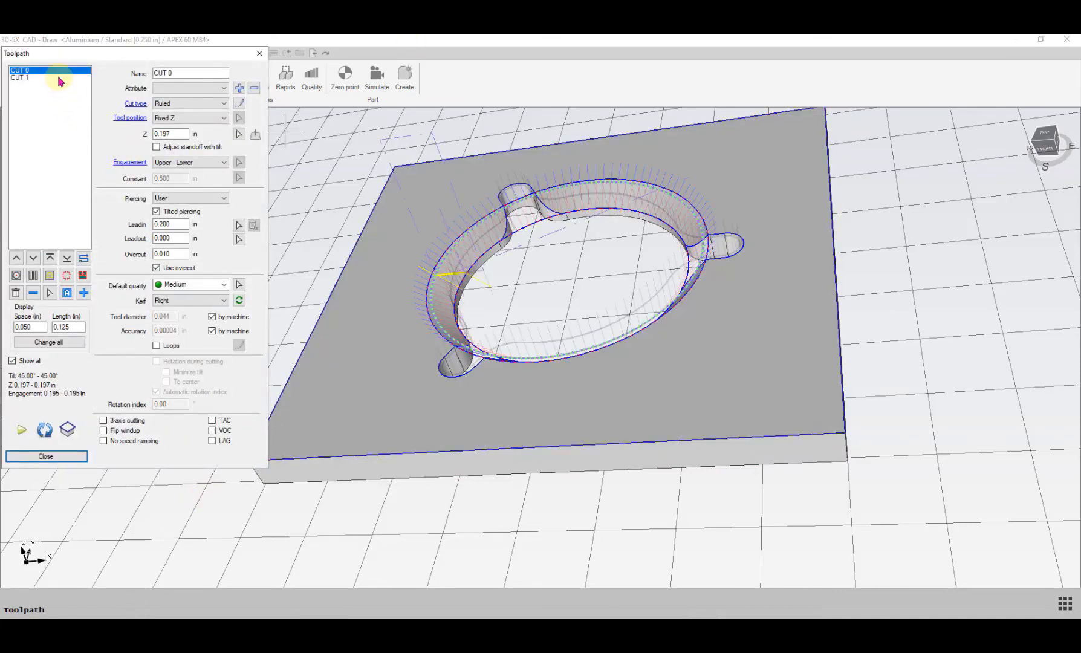
left_click(60, 79)
left_click(84, 293)
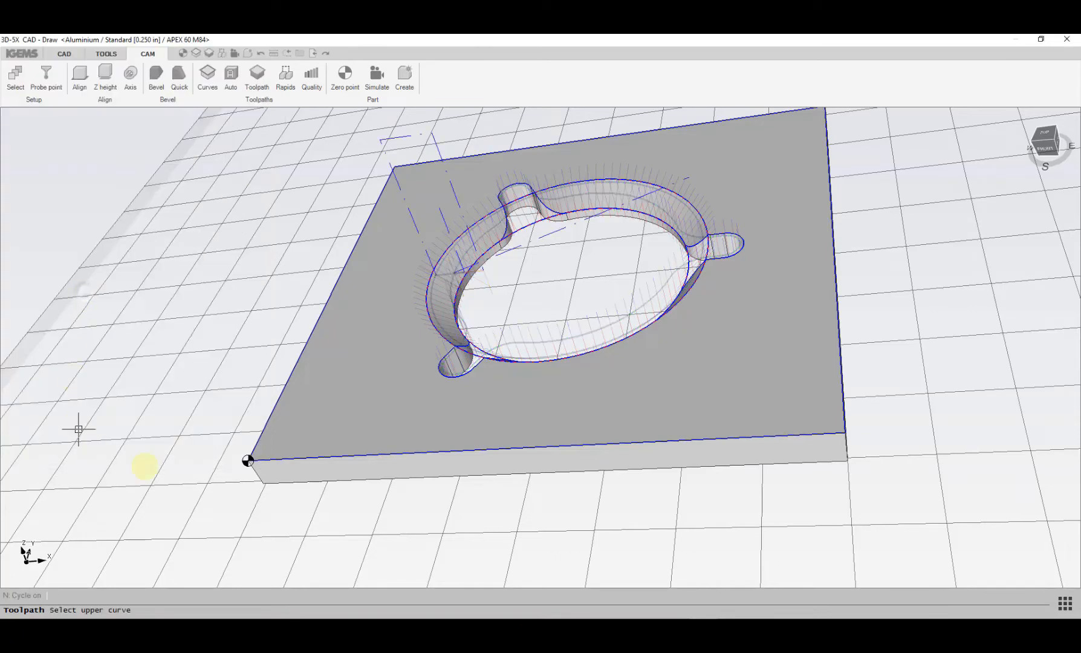
left_click(275, 458)
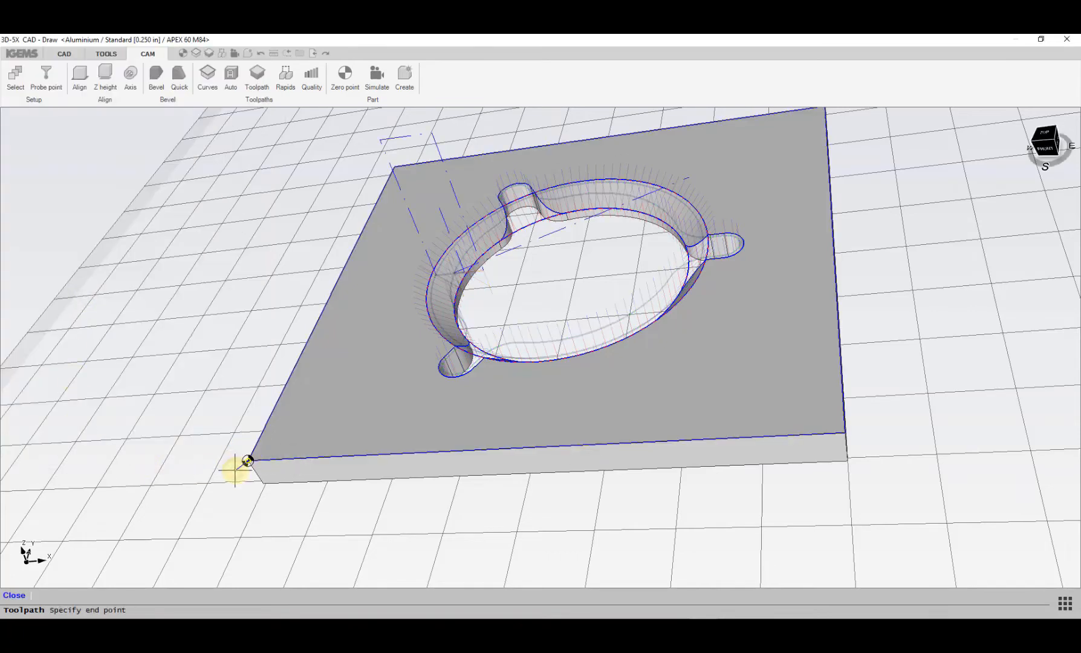
left_click(236, 469)
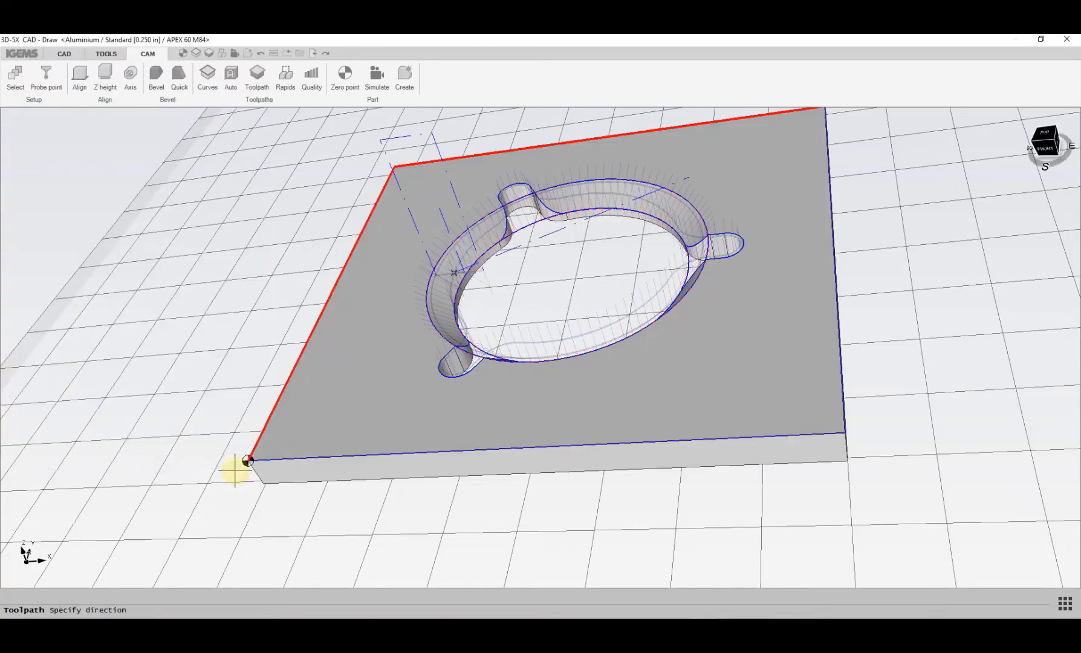
left_click(322, 482)
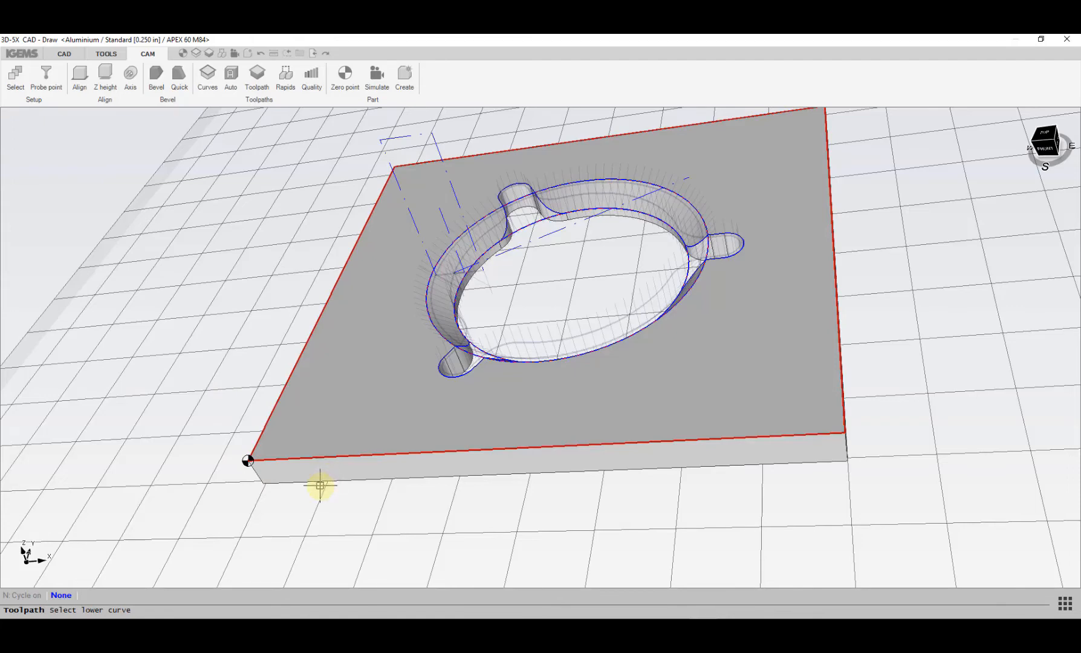
left_click(321, 485)
scroll(242, 492, "up", 3)
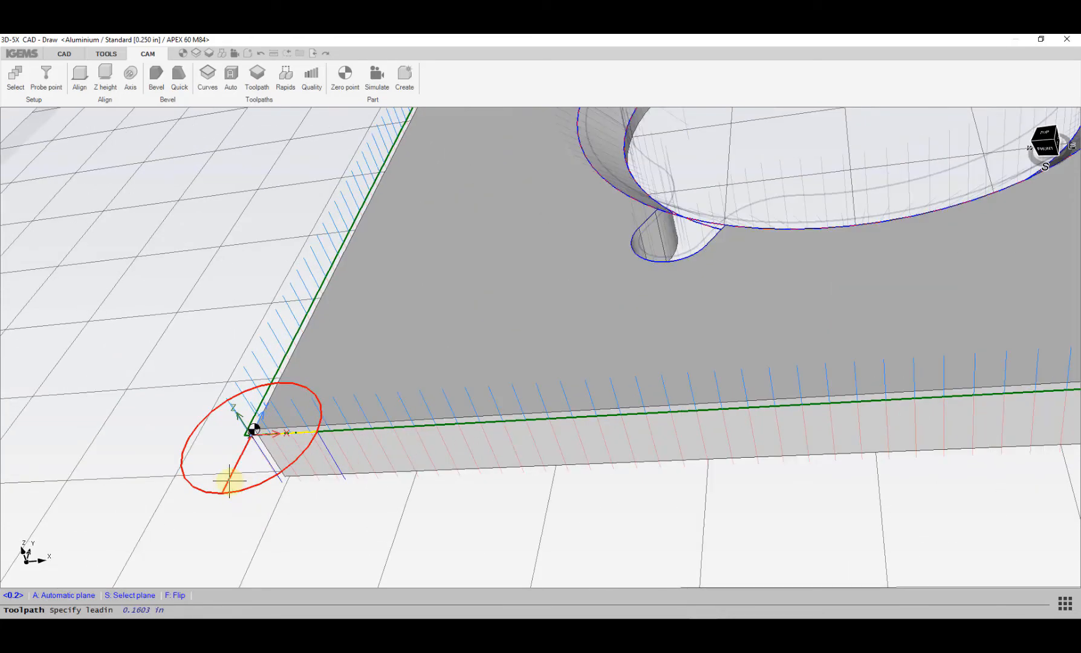
left_click(180, 440)
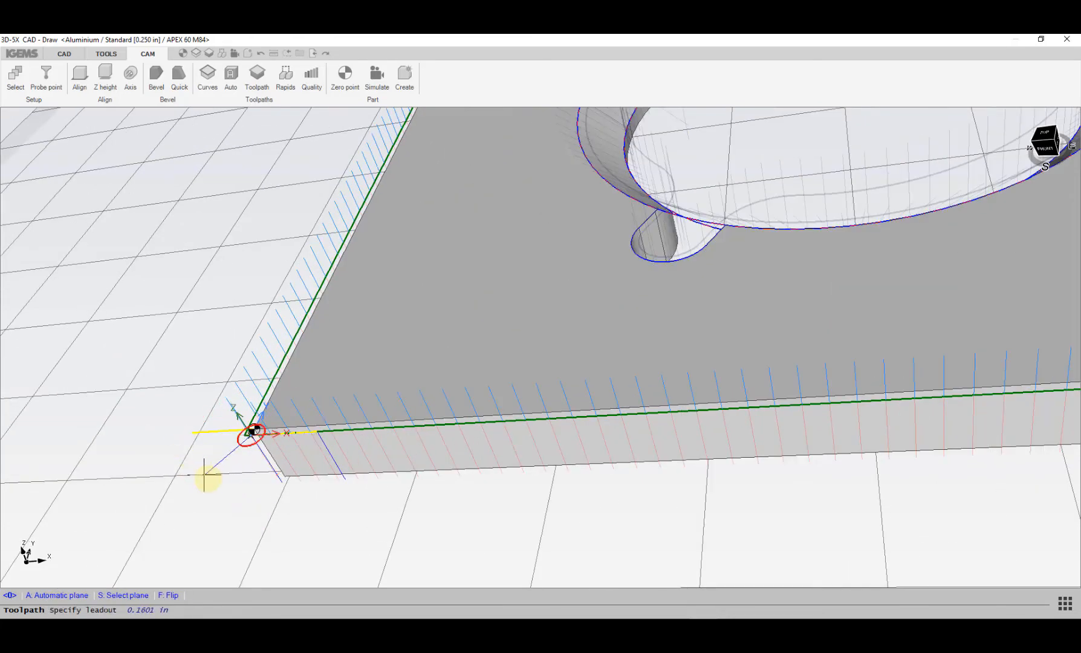
left_click(226, 487)
- Disable the overcut on CUT 2 and give it a 0.02 in lead-out heading south from the corner
scroll(403, 420, "up", 4)
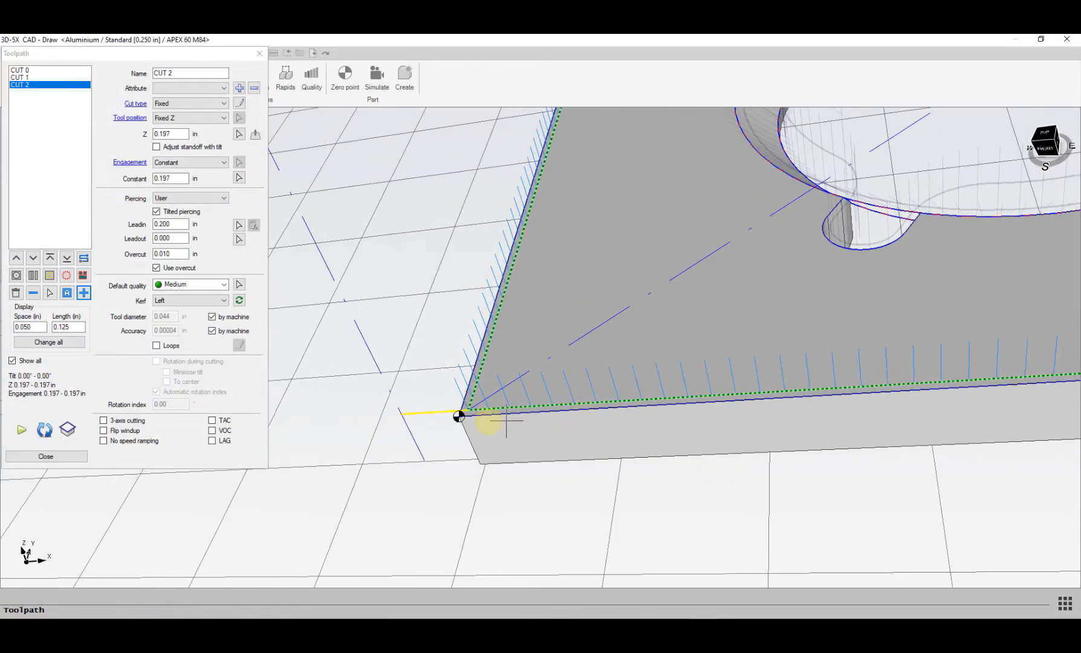
scroll(350, 309, "down", 4)
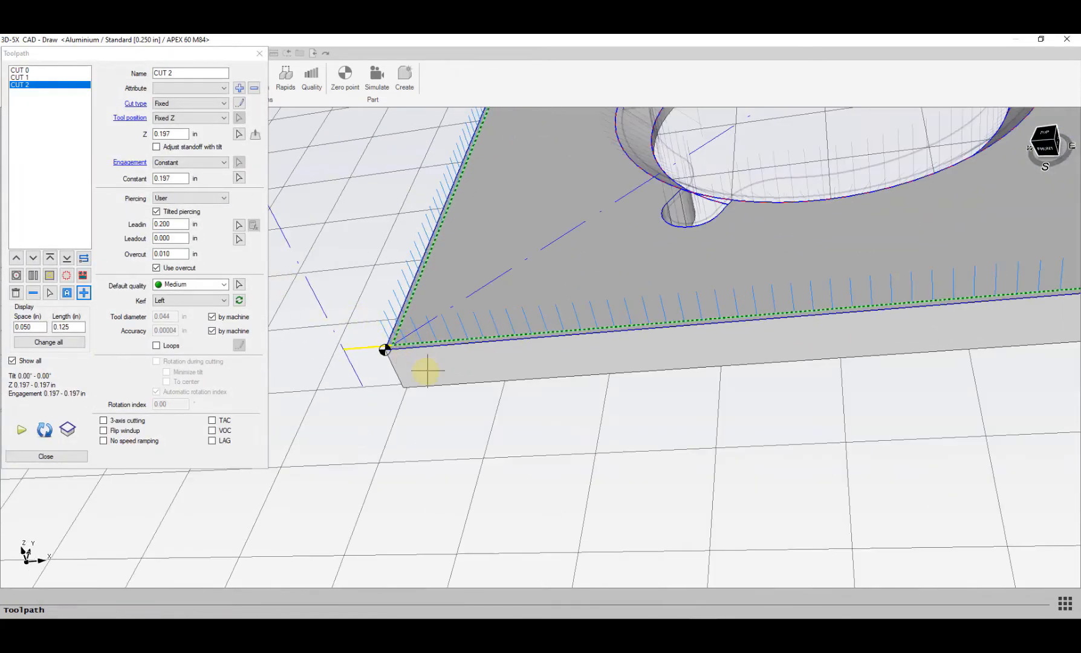
scroll(412, 353, "up", 4)
middle_click_drag(438, 356, 498, 415)
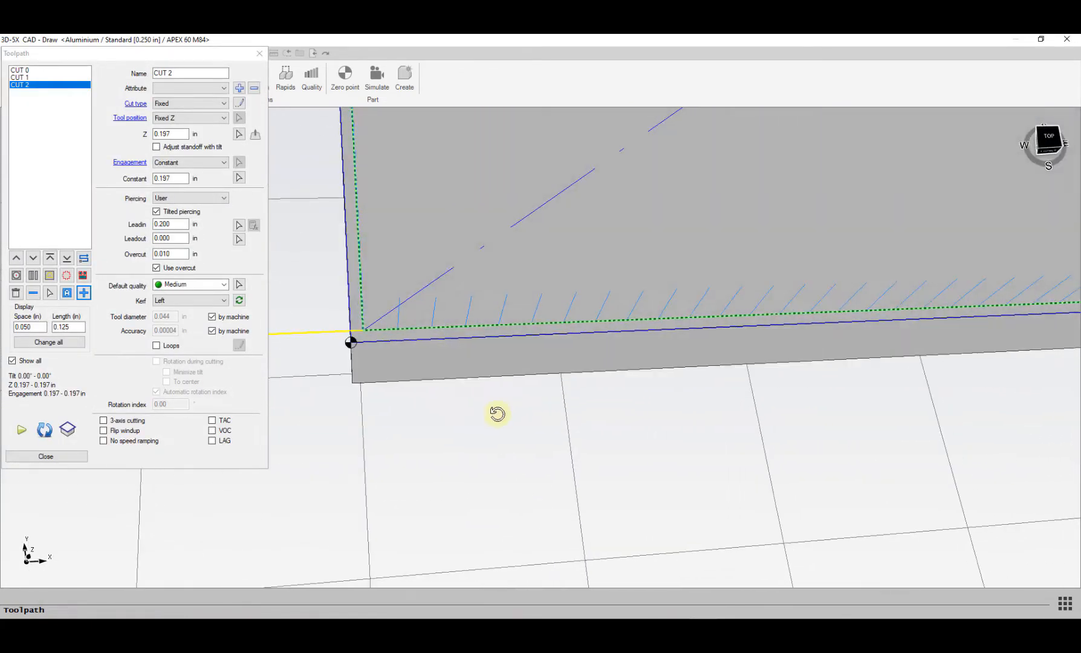
left_click(157, 267)
scroll(326, 306, "up", 3)
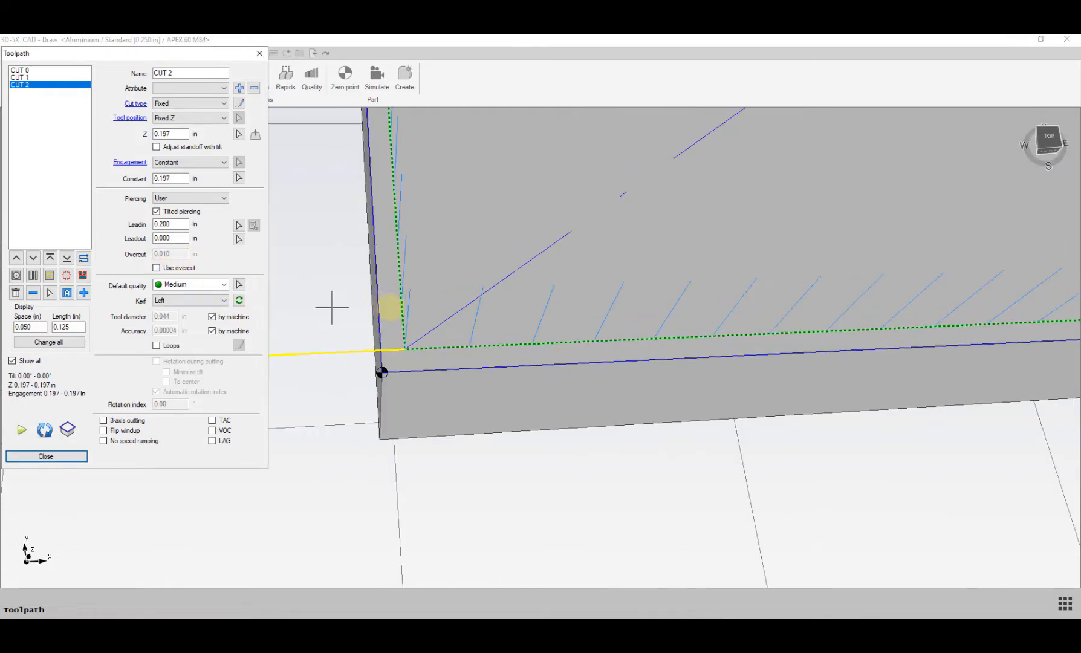
left_click(239, 239)
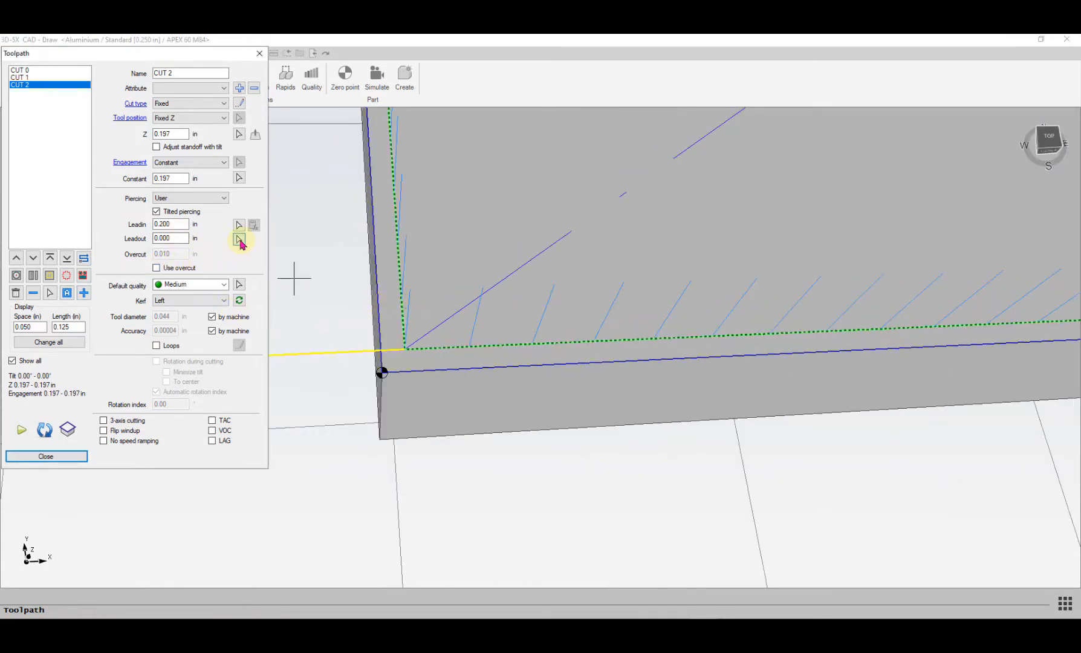
left_click(414, 413)
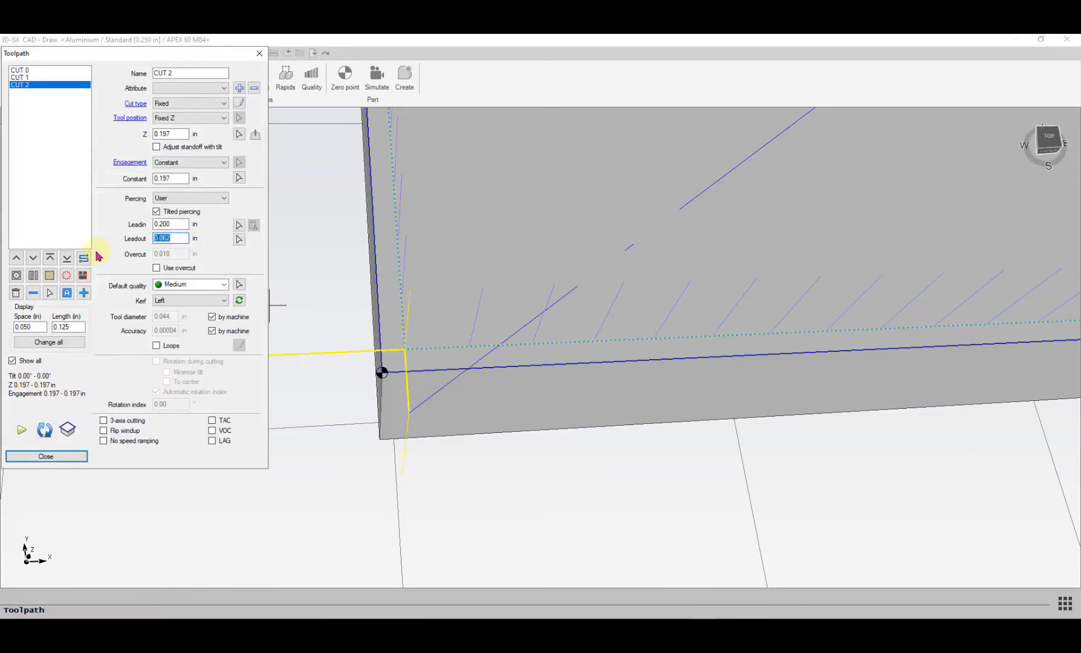
type("0.02")
left_click(176, 224)
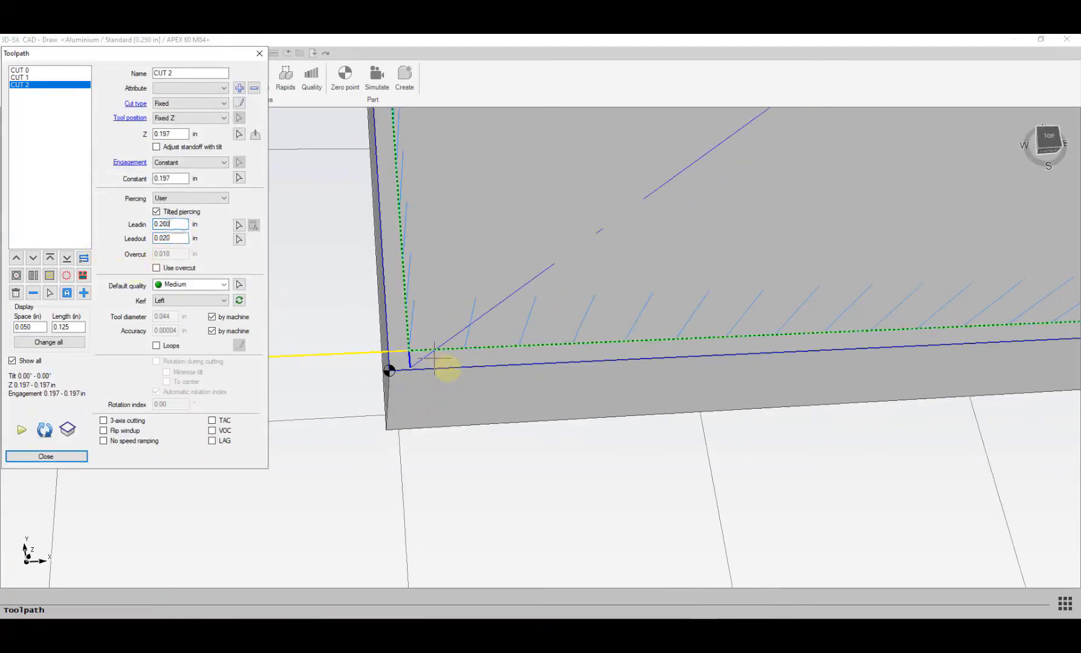
- Set CUT 2's kerf compensation to Right and check the offset path along the plate's outside
left_click(181, 300)
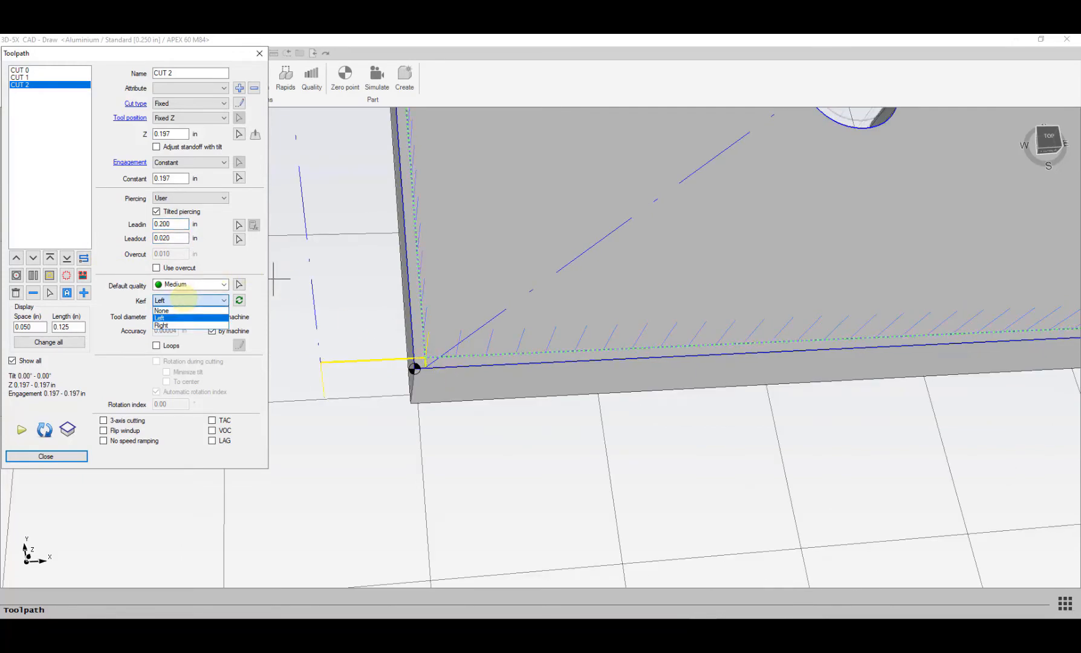
left_click(161, 325)
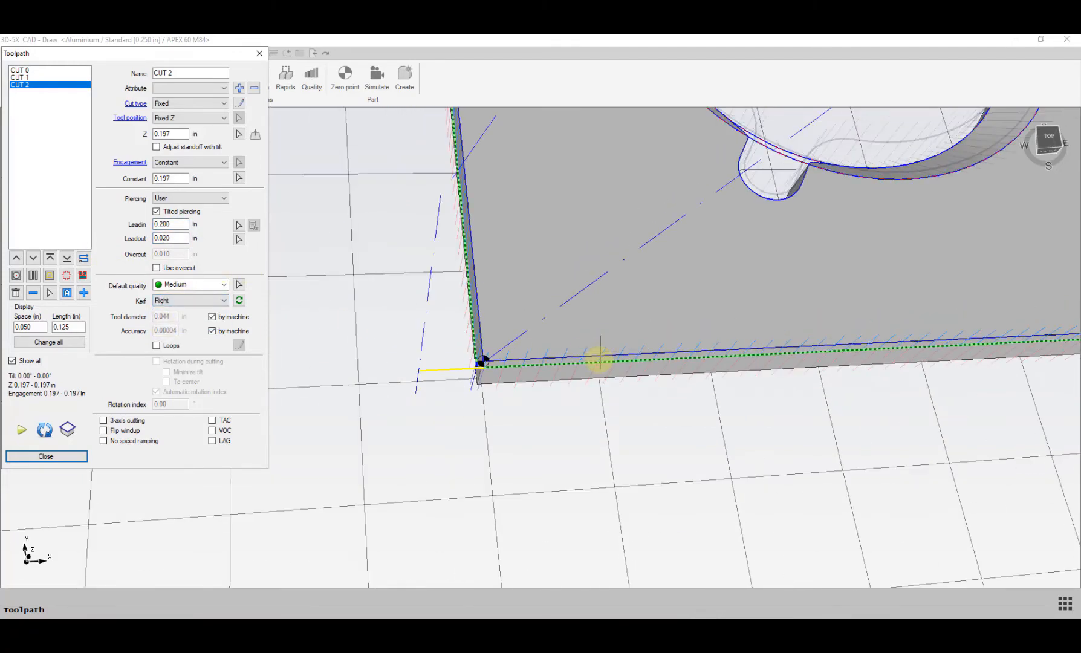
middle_click_drag(592, 366, 508, 386)
scroll(533, 404, "down", 1)
scroll(327, 384, "down", 3)
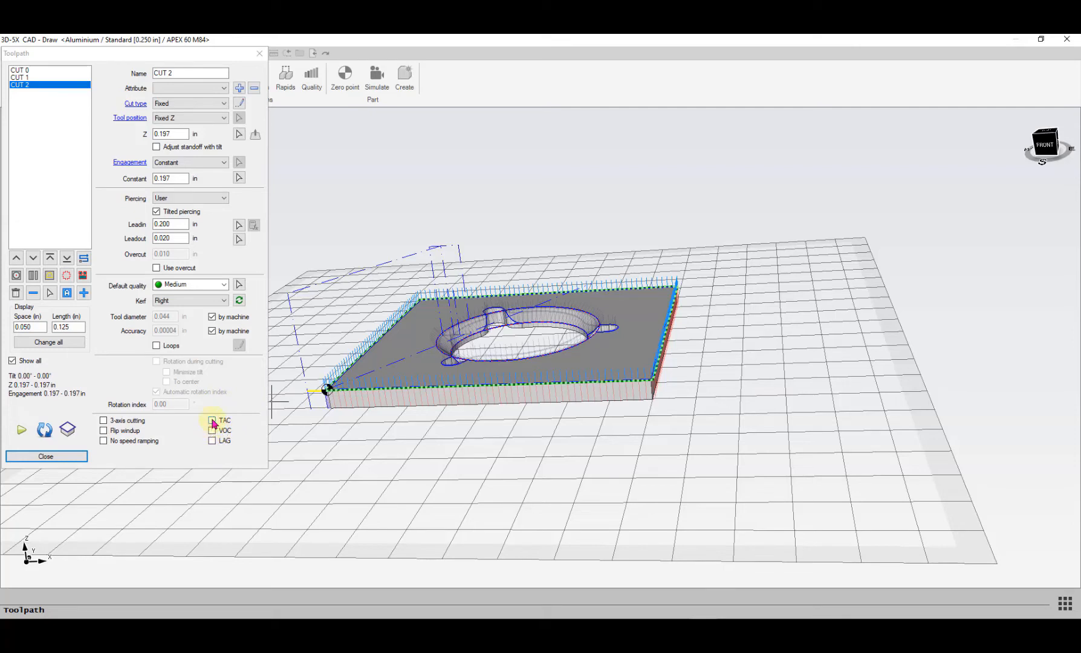
- Enable TAC for the straight cuts CUT 2 and CUT 1, check CUT 0's settings, and close the toolpath settings
left_click(228, 430)
left_click(214, 423)
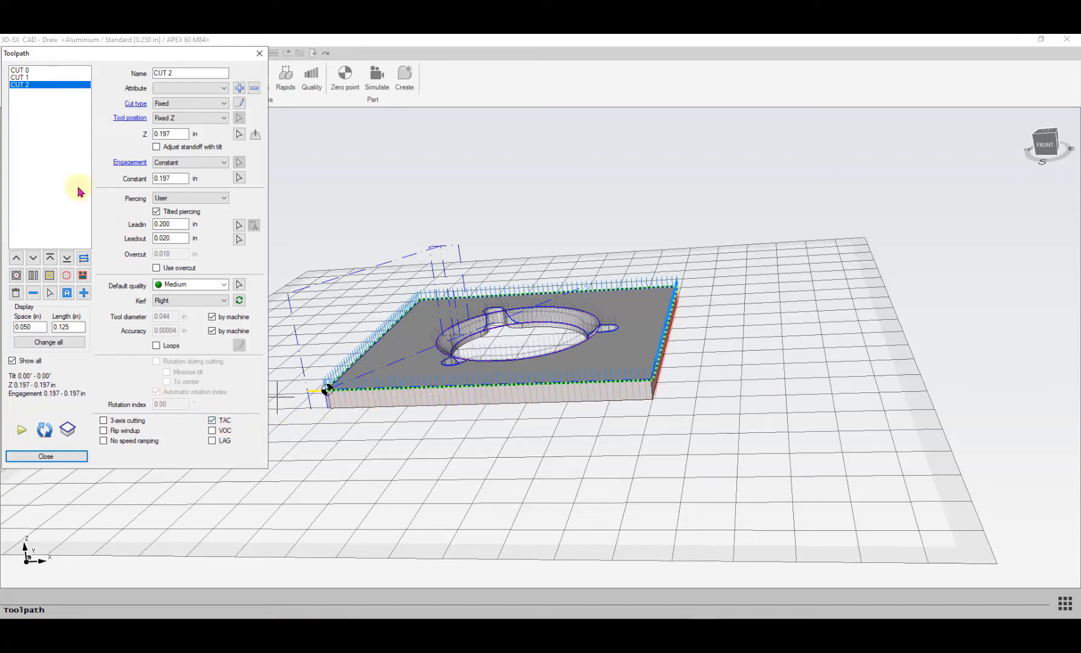
left_click(30, 77)
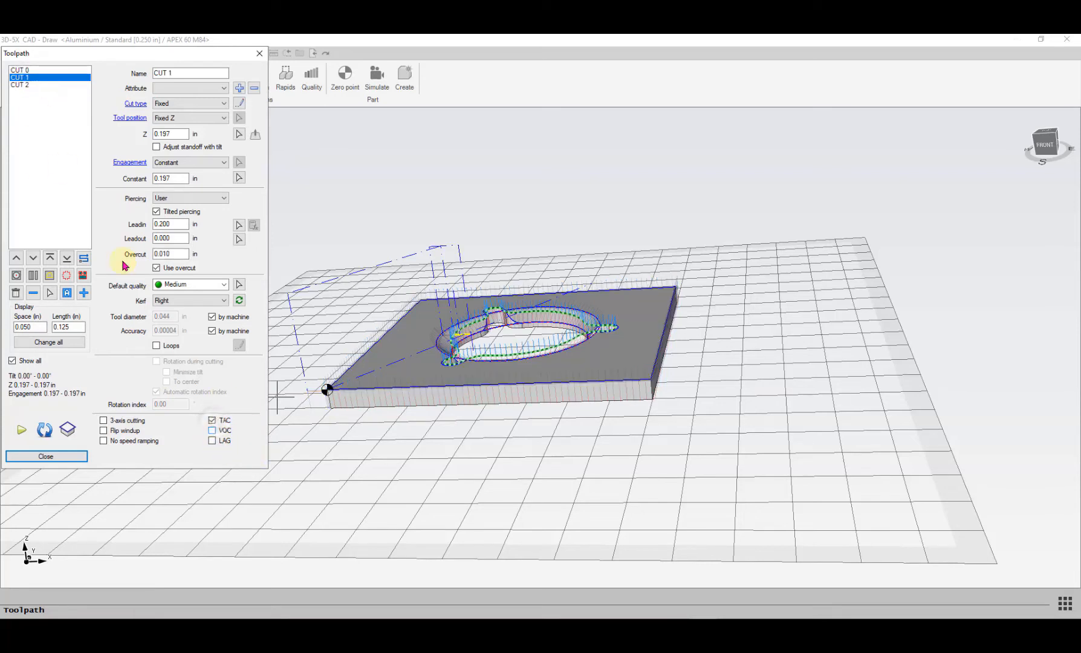
left_click(20, 70)
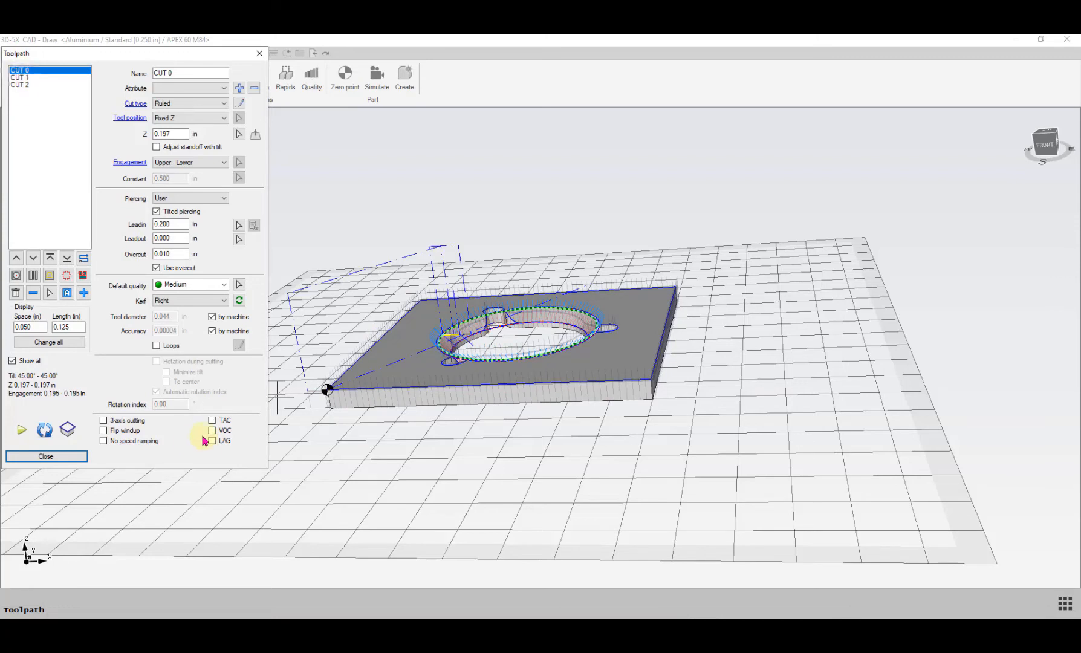
left_click(212, 419)
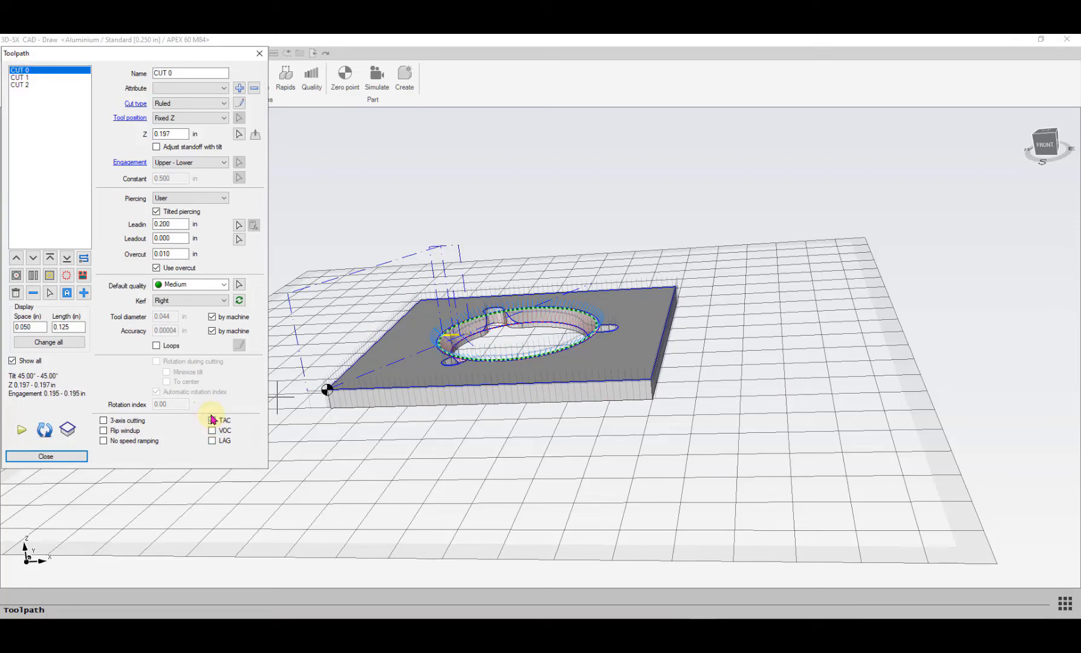
left_click(54, 456)
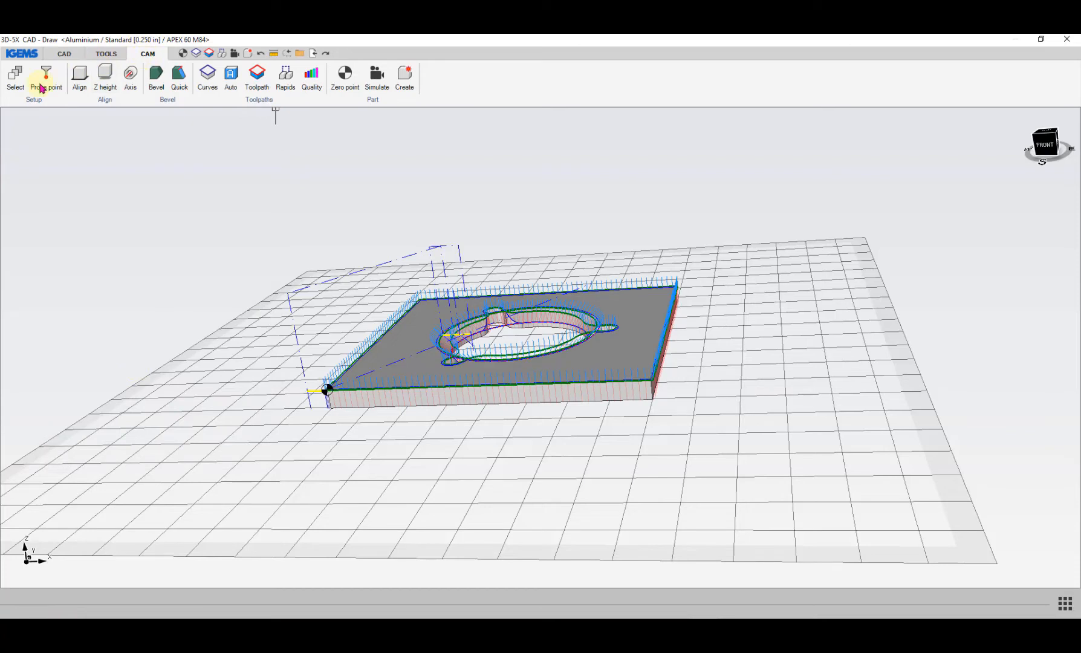
- Examine the AWJ cutting data of the 0.250 in Aluminium material, checking the VOC/TAC test dimensions A to D
left_click(17, 76)
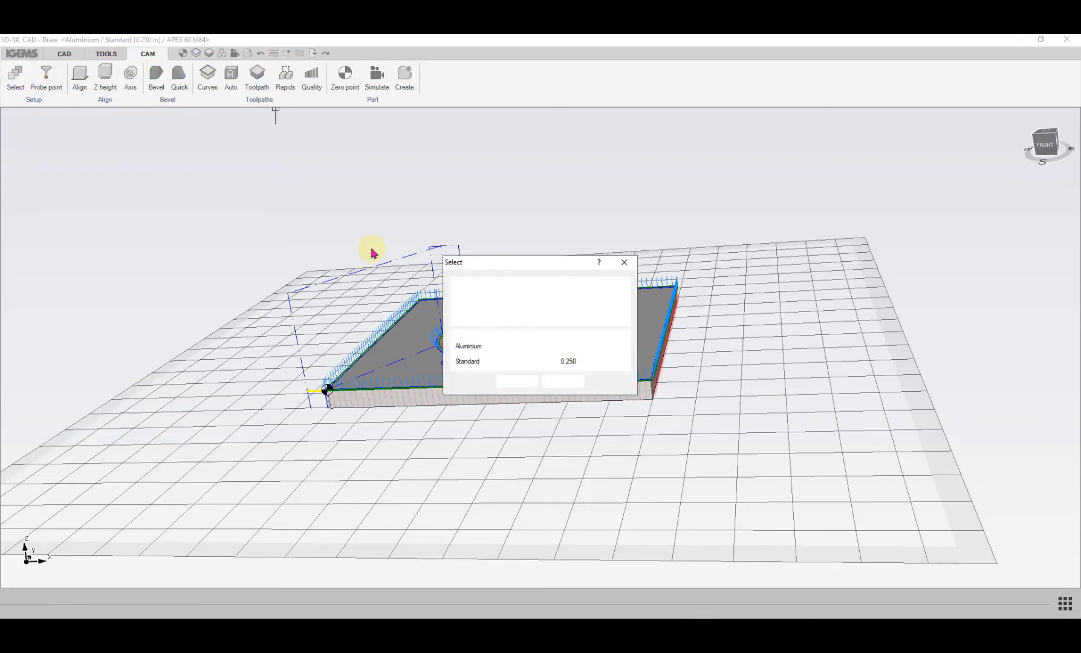
left_click(617, 351)
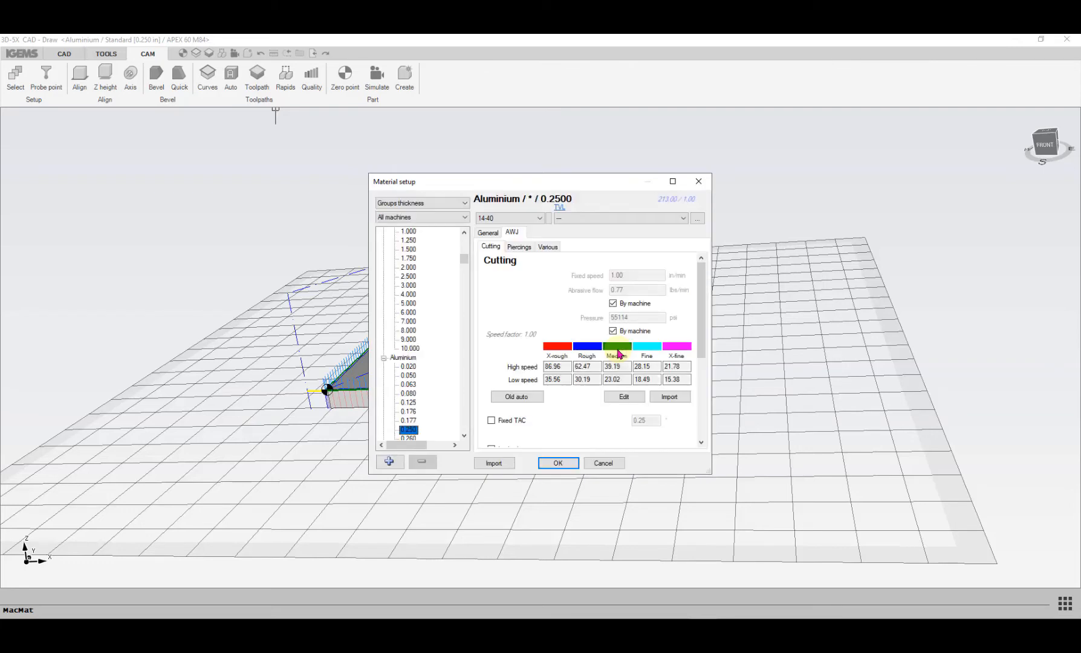
left_click_drag(702, 281, 700, 357)
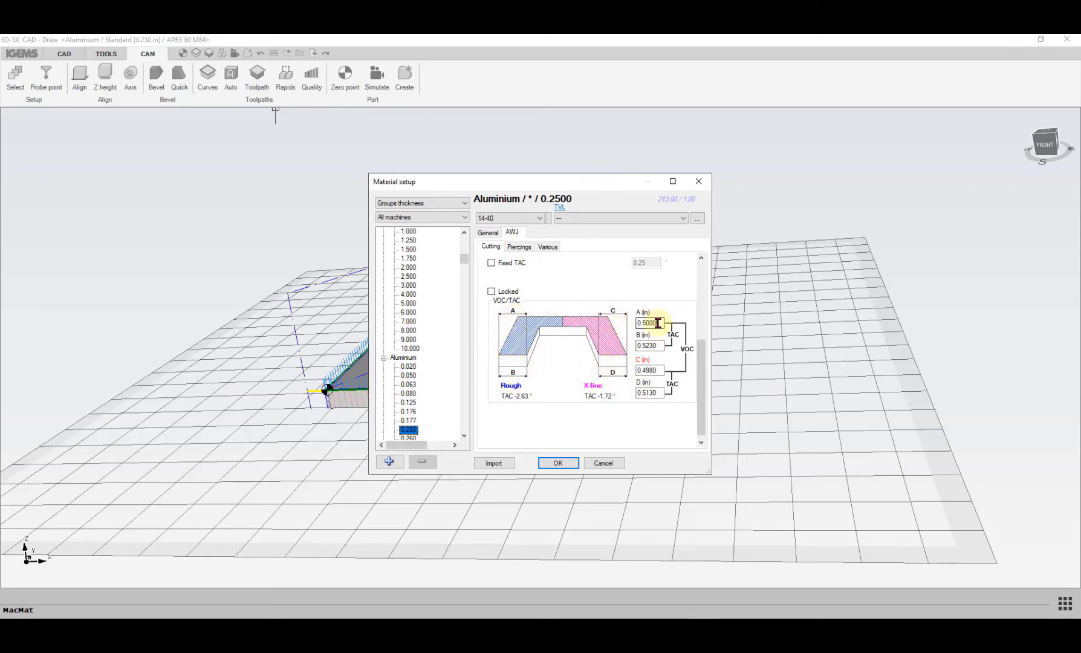
left_click(660, 345)
left_click(660, 321)
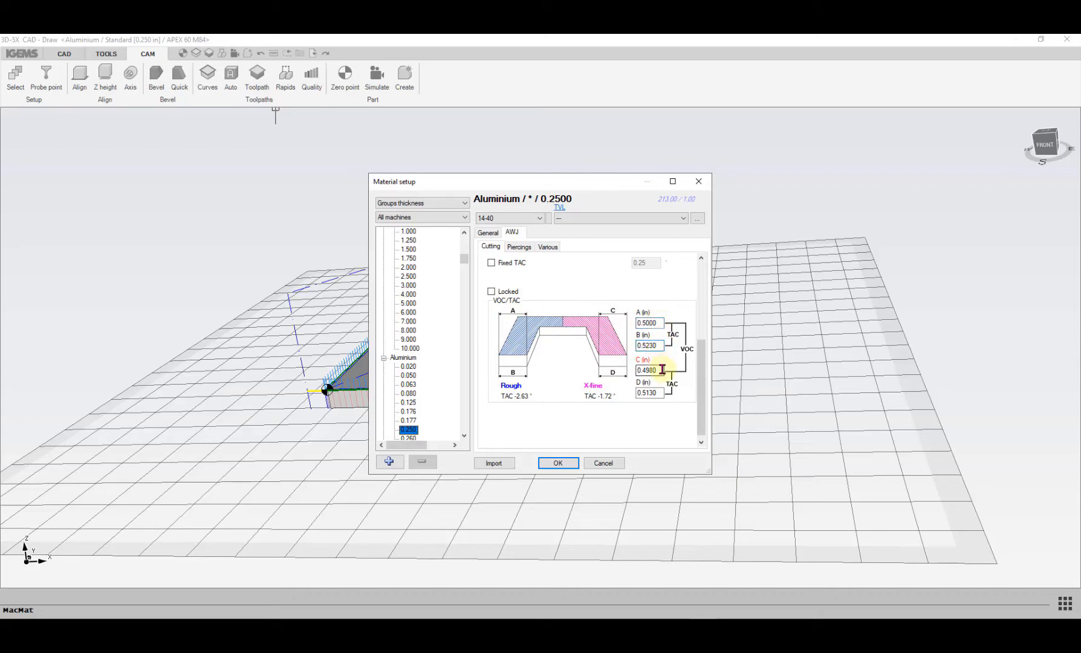
left_click(660, 392)
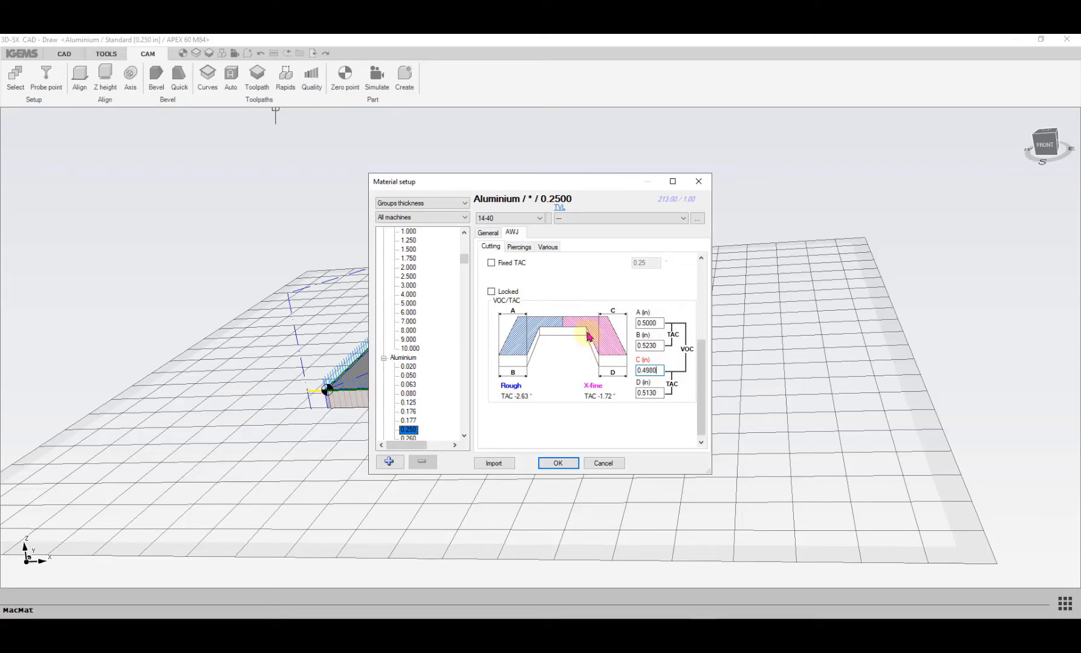
left_click_drag(660, 369, 628, 370)
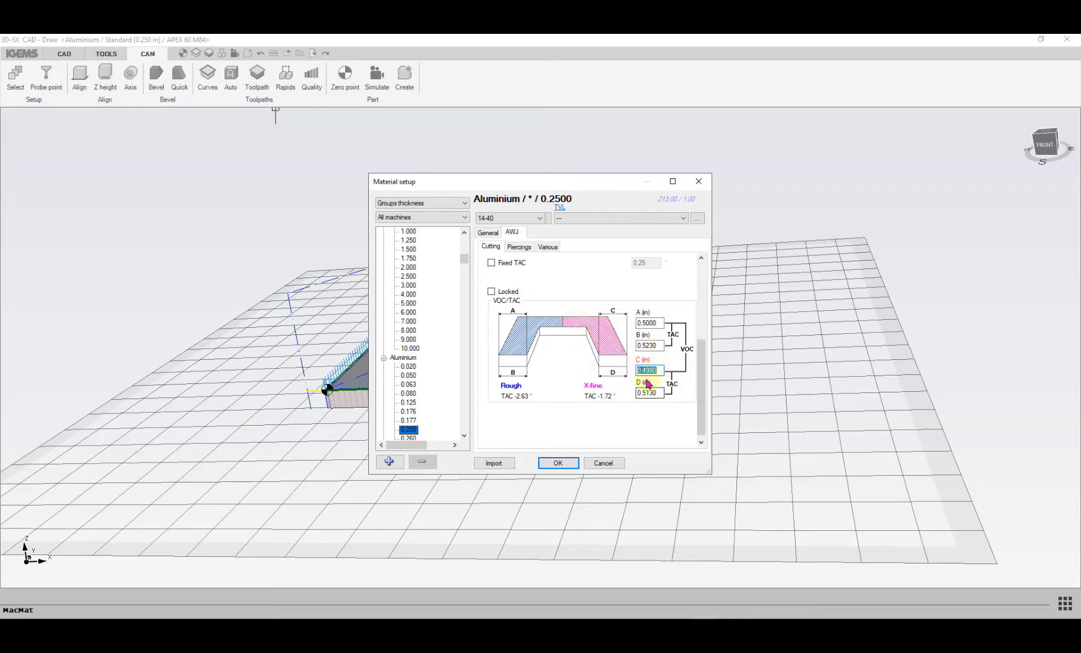
left_click(558, 463)
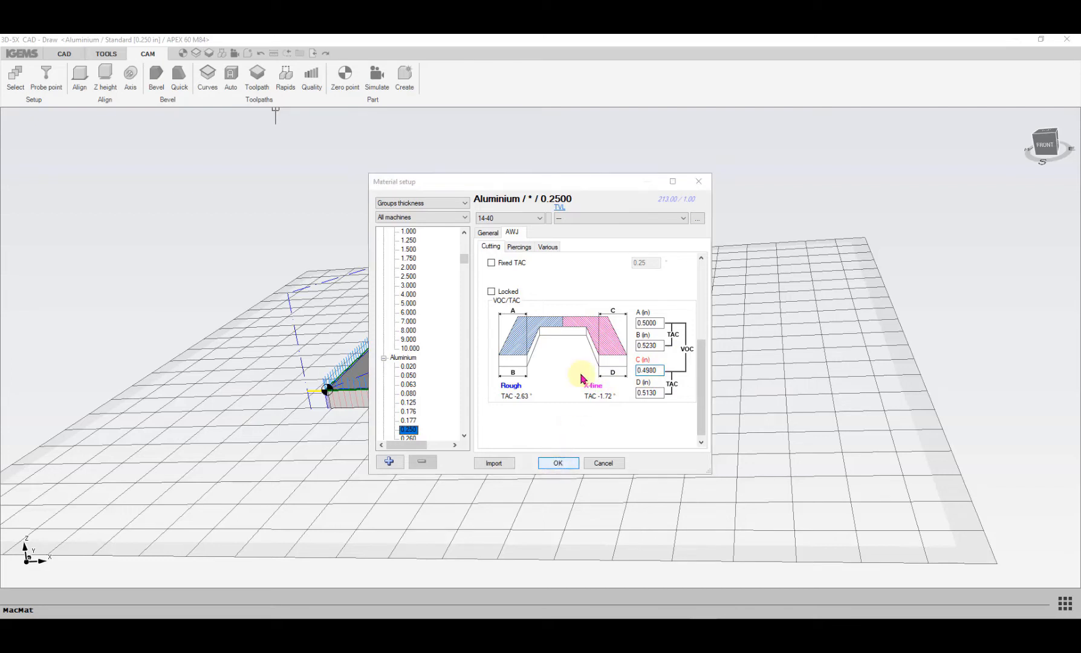
- Enable VOC for CUT 0, CUT 1 and CUT 2, plus LAG for CUT 2, and close the toolpath settings
left_click(516, 382)
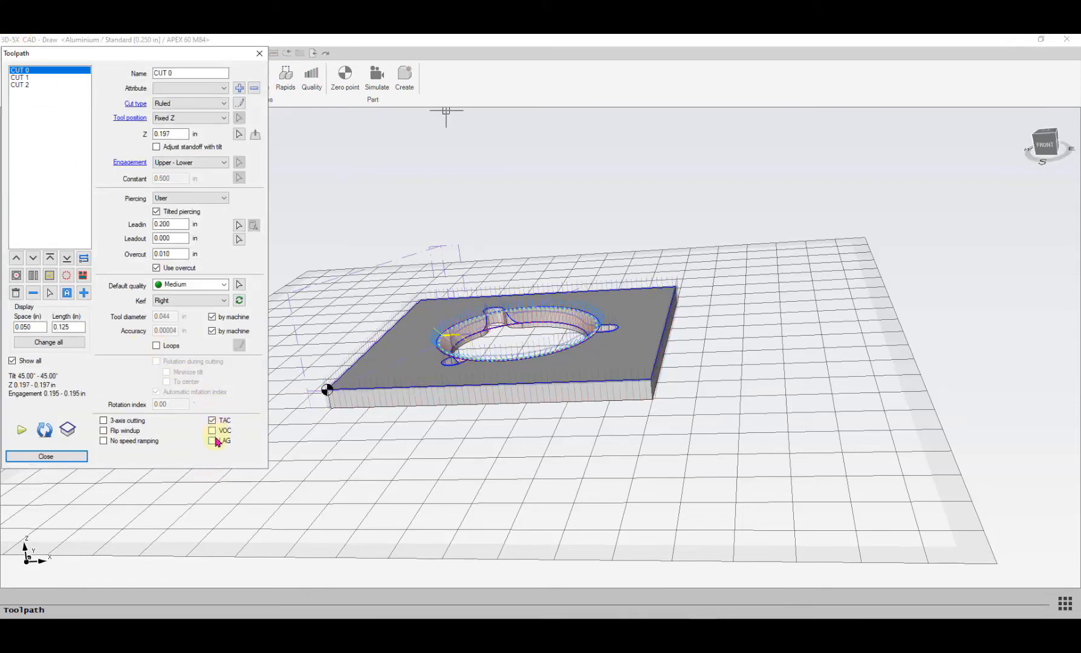
left_click(212, 431)
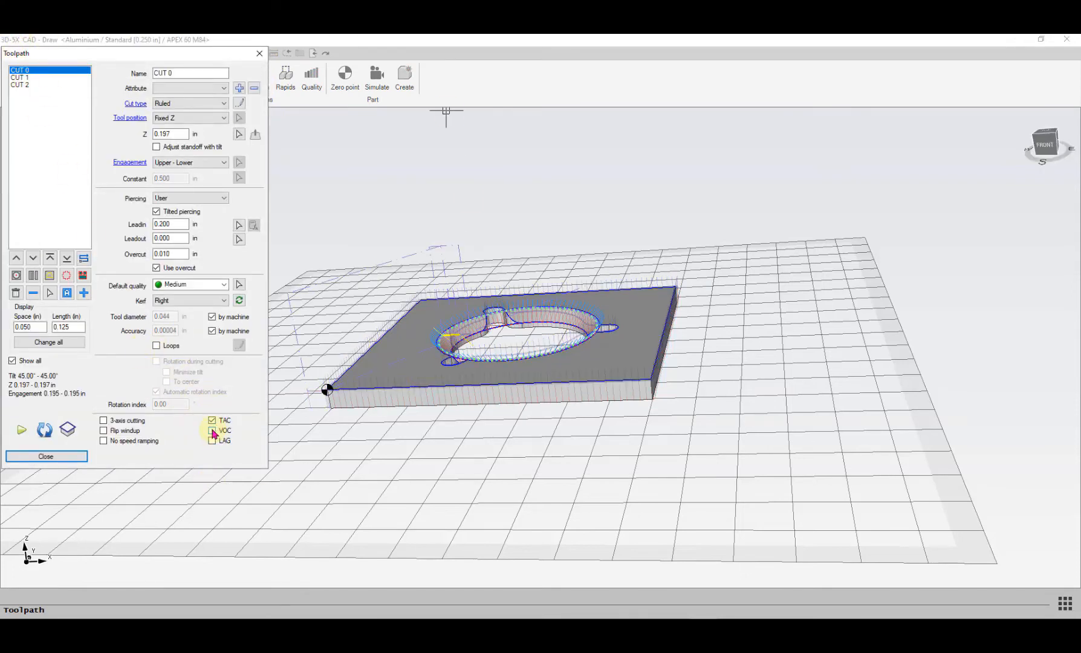
left_click(25, 78)
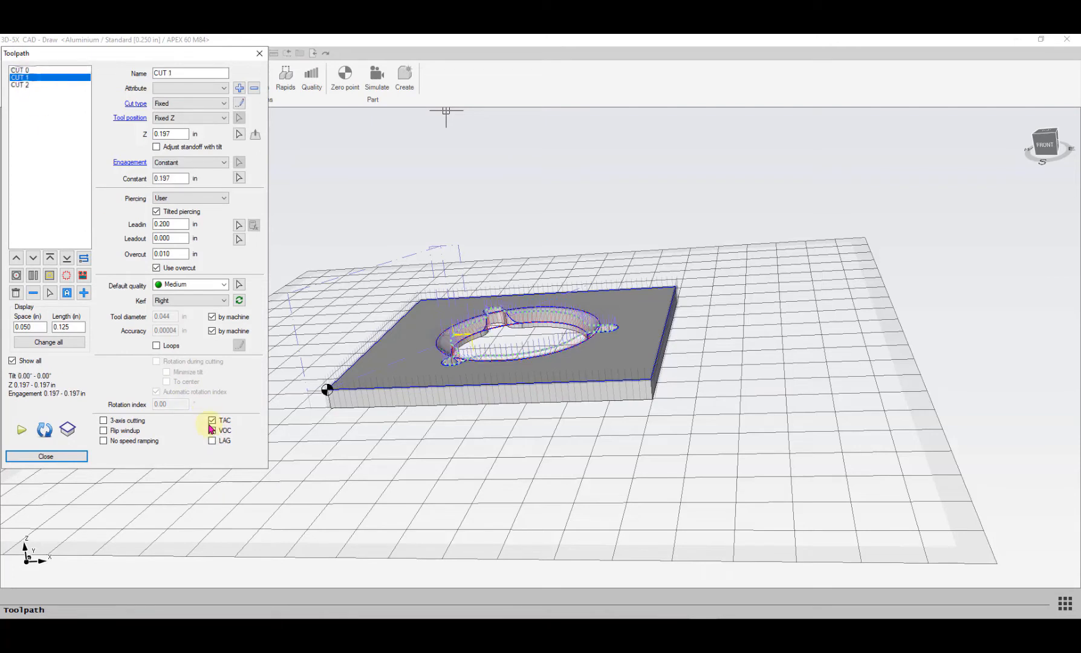
left_click(19, 84)
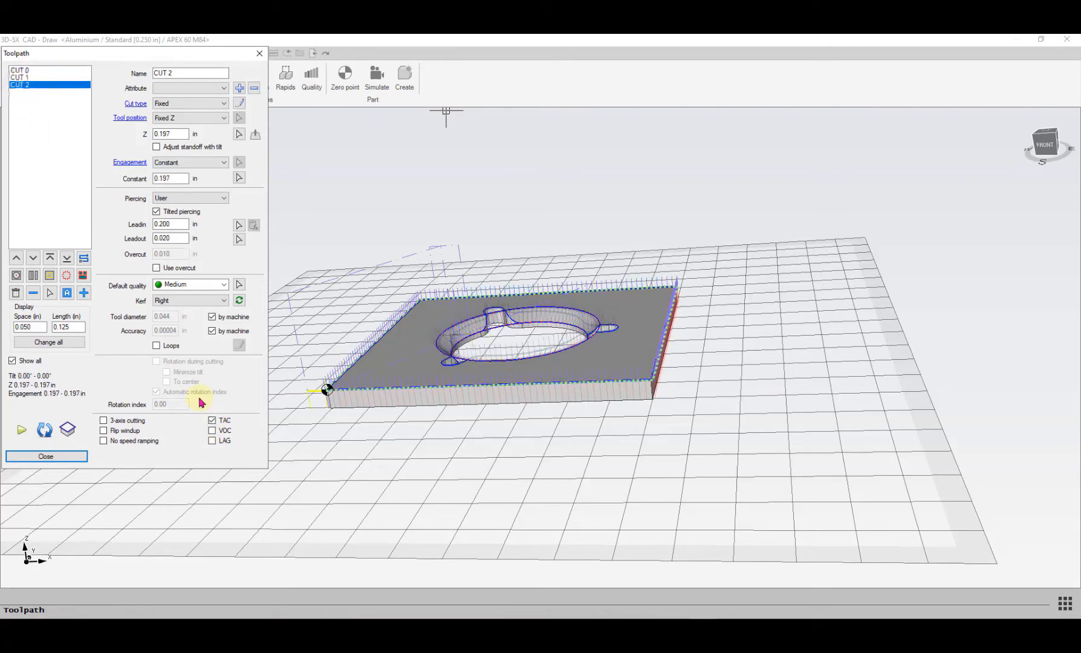
left_click(213, 430)
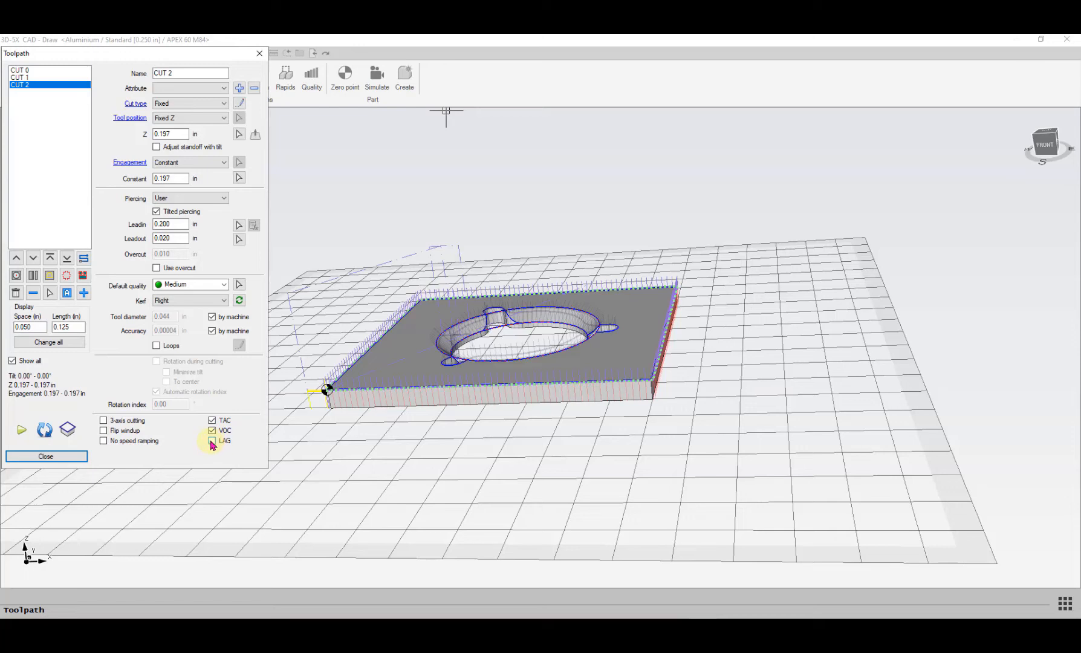
left_click(52, 454)
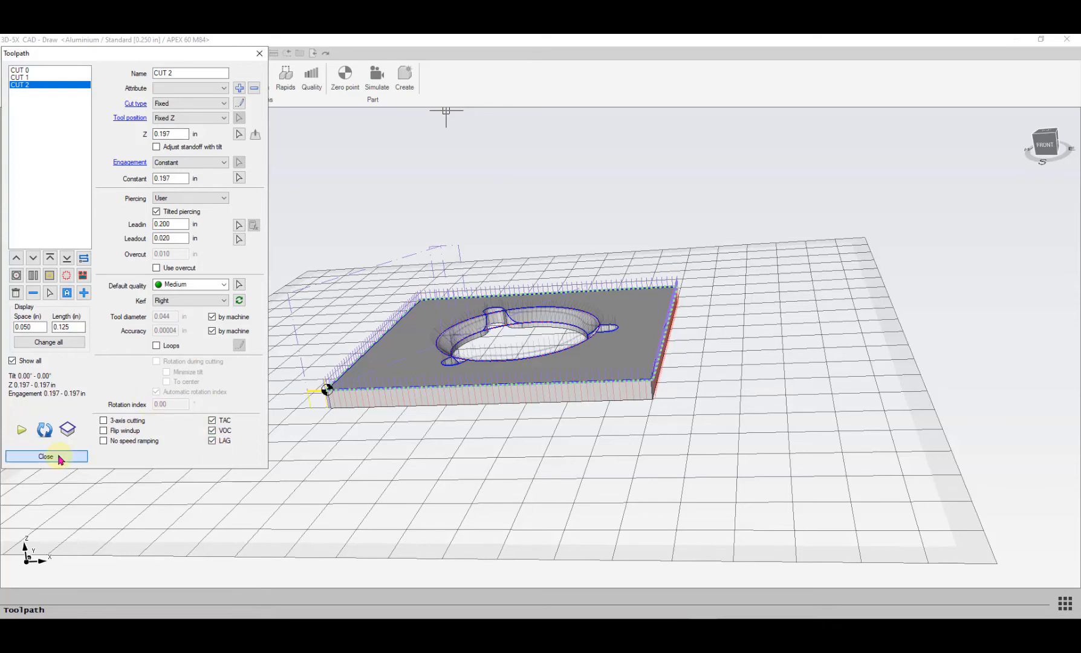
- Recalculate all rapids by distance with a 0.5 in offset from the plate
left_click(286, 82)
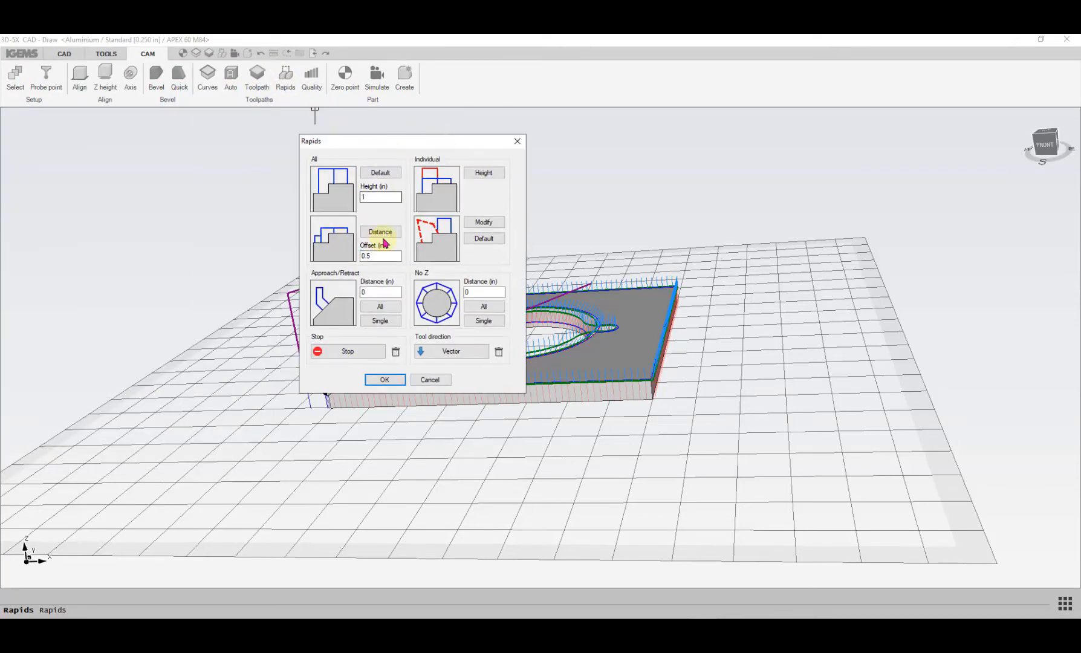
left_click(380, 231)
left_click(384, 378)
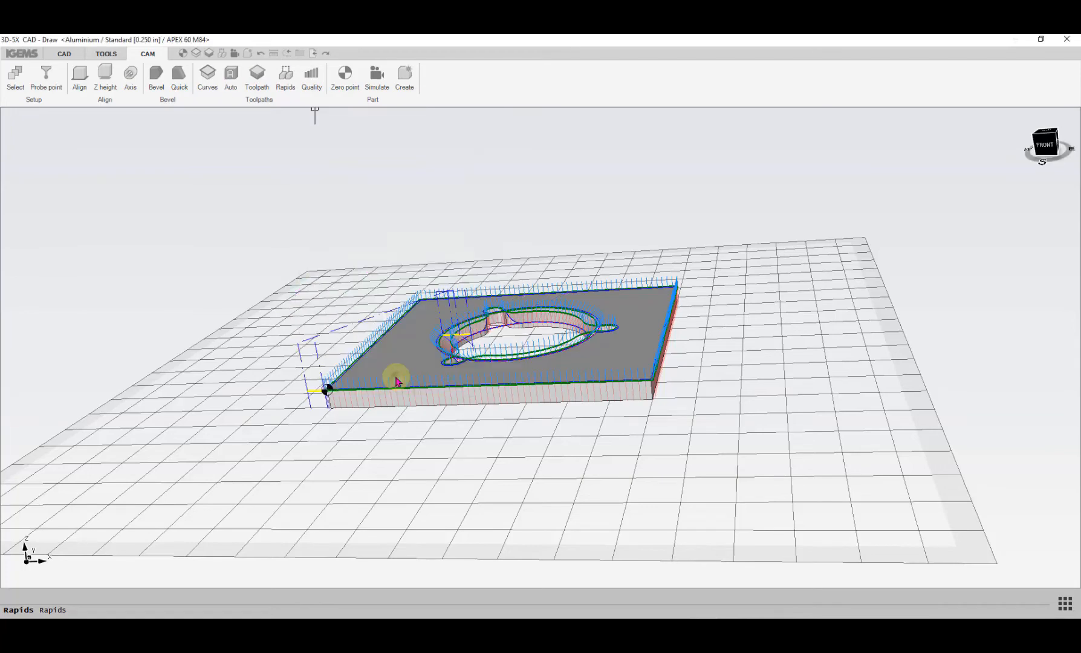
scroll(409, 342, "up", 2)
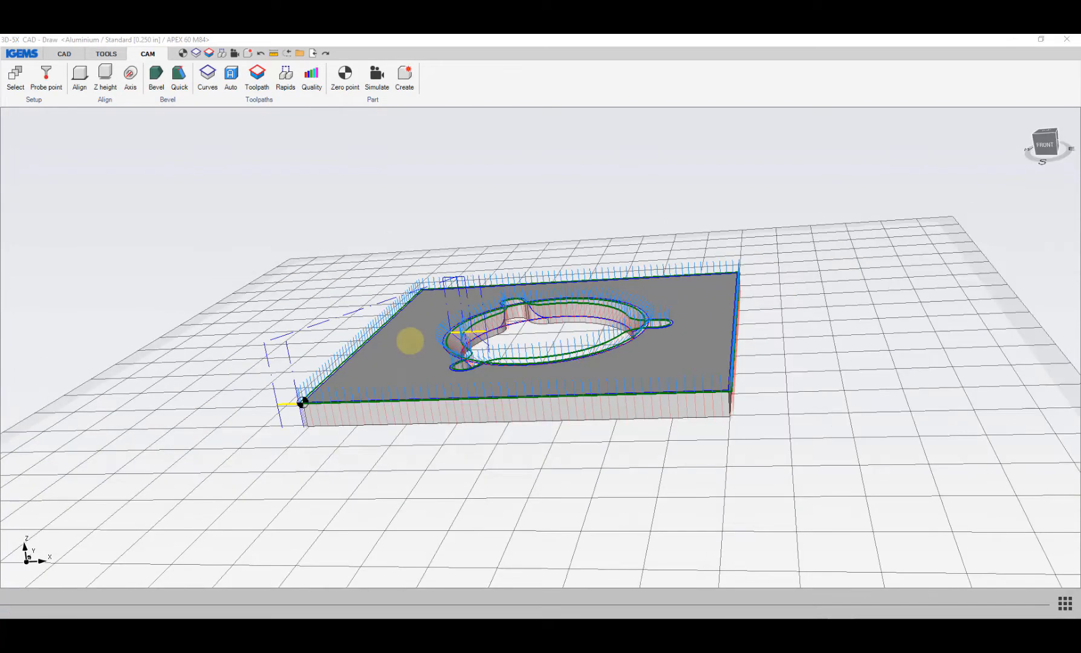
- Update the existing part from the 3D toolpaths, using Curves as the export method
left_click(403, 75)
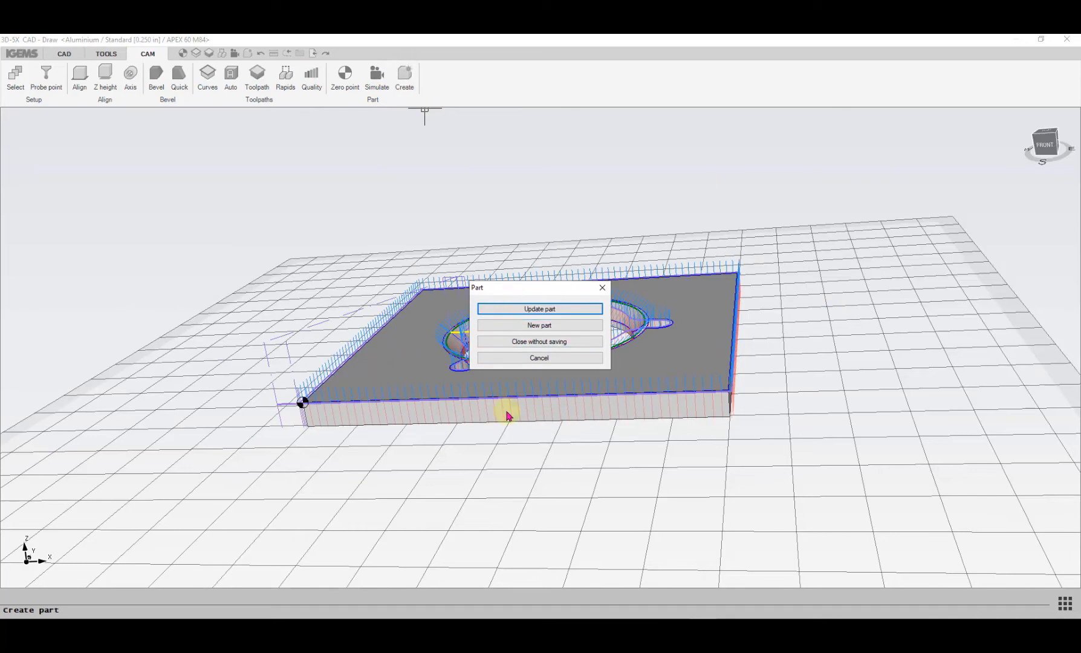
left_click(532, 310)
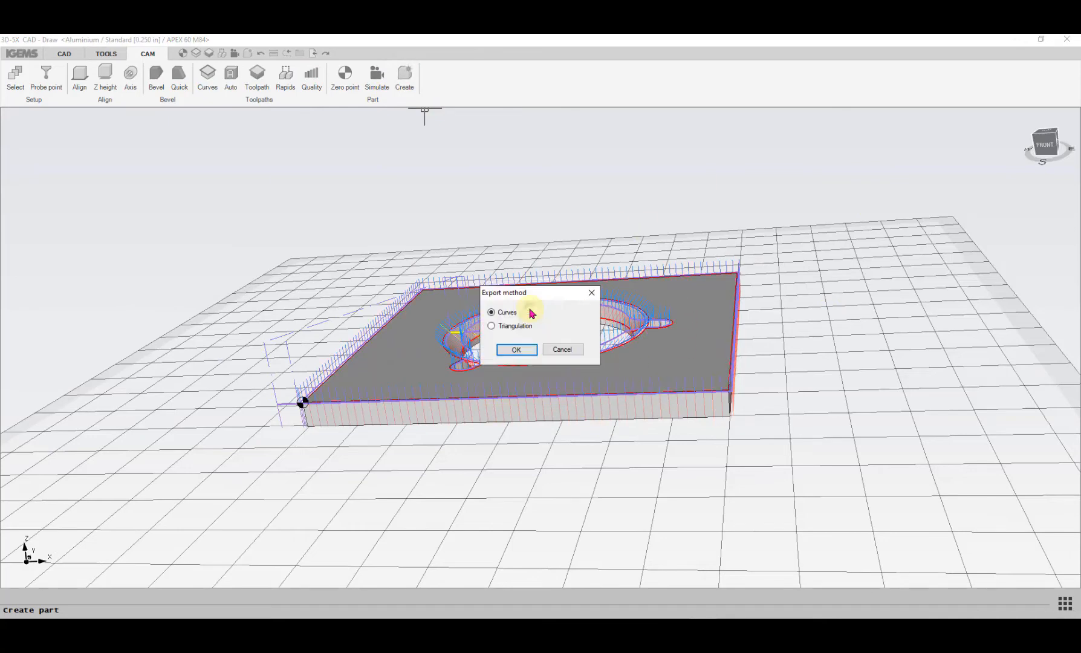
left_click(518, 352)
- Create a cut order containing the CAD - Draw part, with the zero point at the plate's lower-left corner
left_click(544, 87)
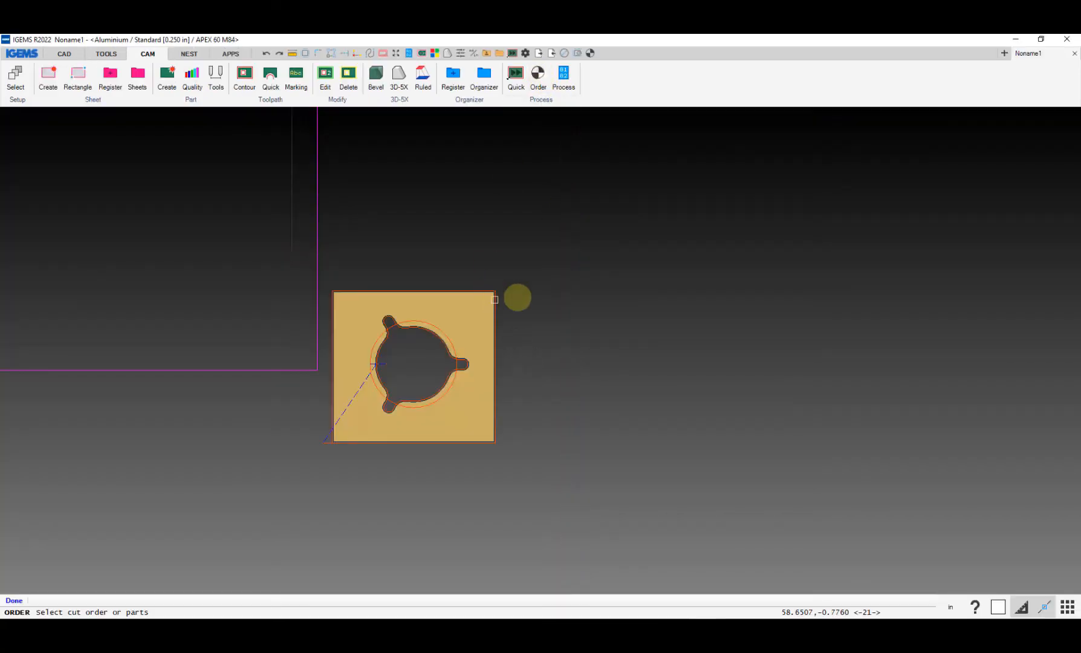
left_click_drag(559, 239, 448, 363)
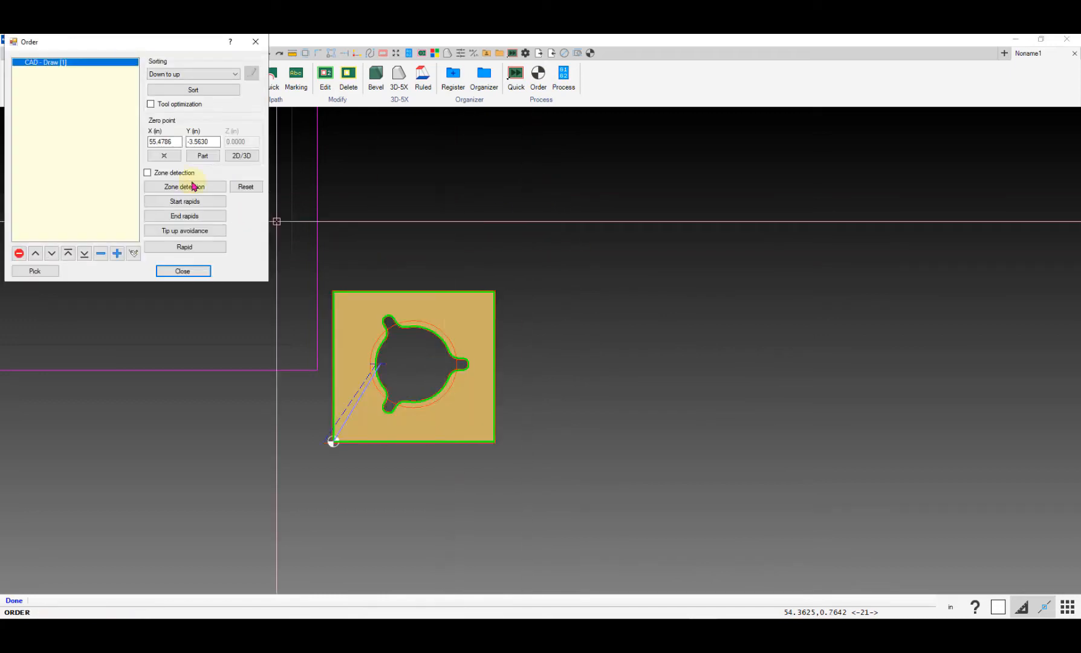
left_click(207, 270)
- Open processing for the plate's cut order, check the 5-axis simulation's TAC and VOC options, and cancel the simulation
left_click(563, 77)
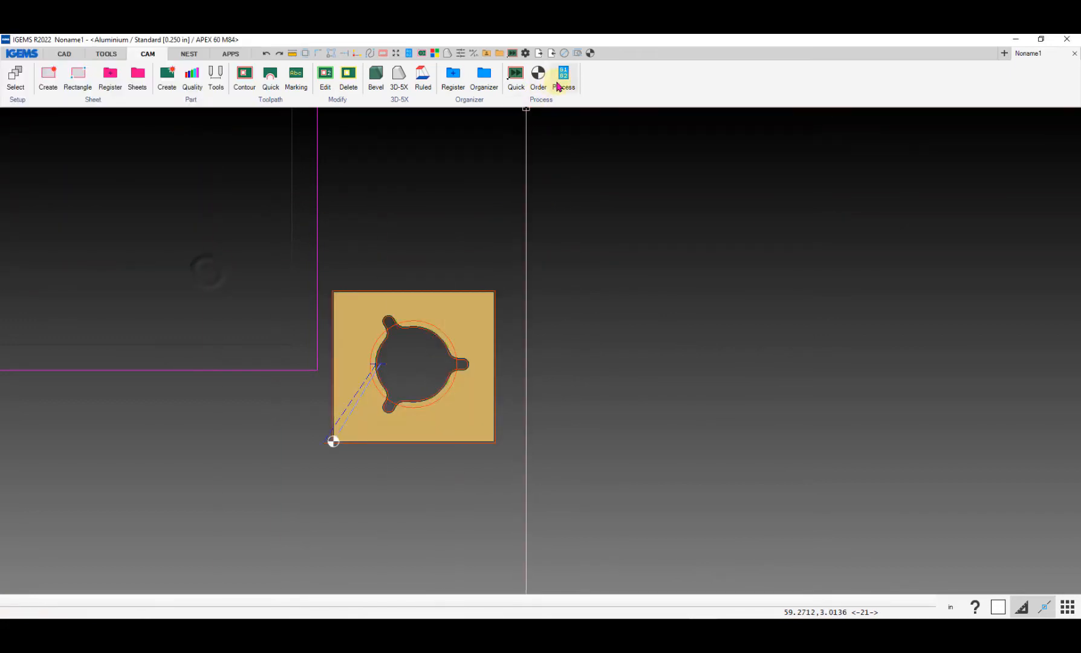
left_click(361, 396)
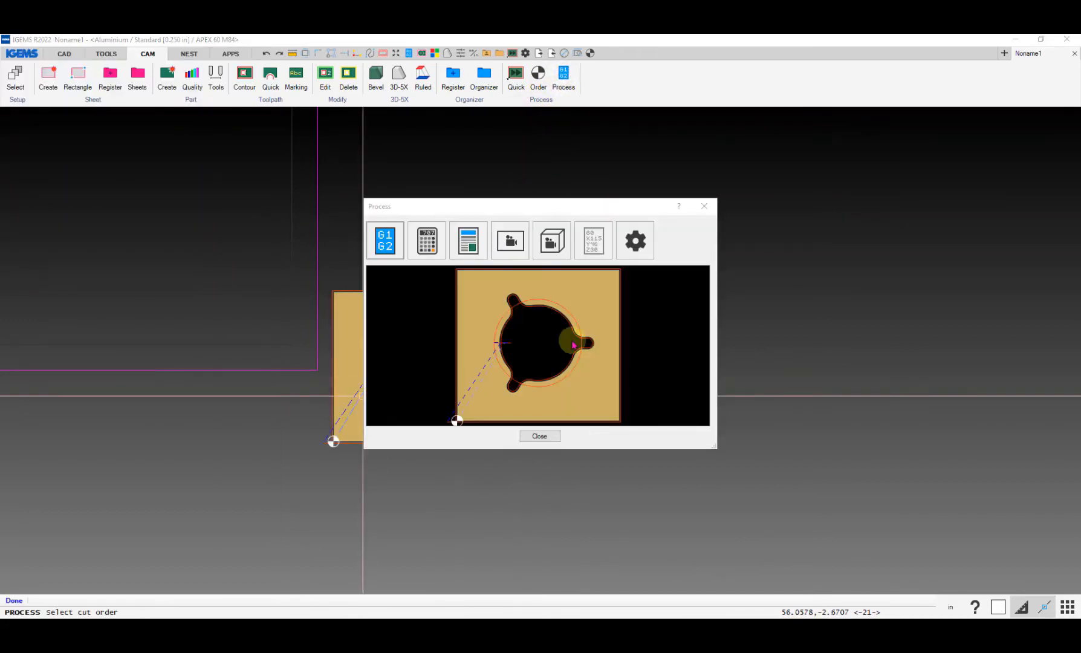
left_click(551, 241)
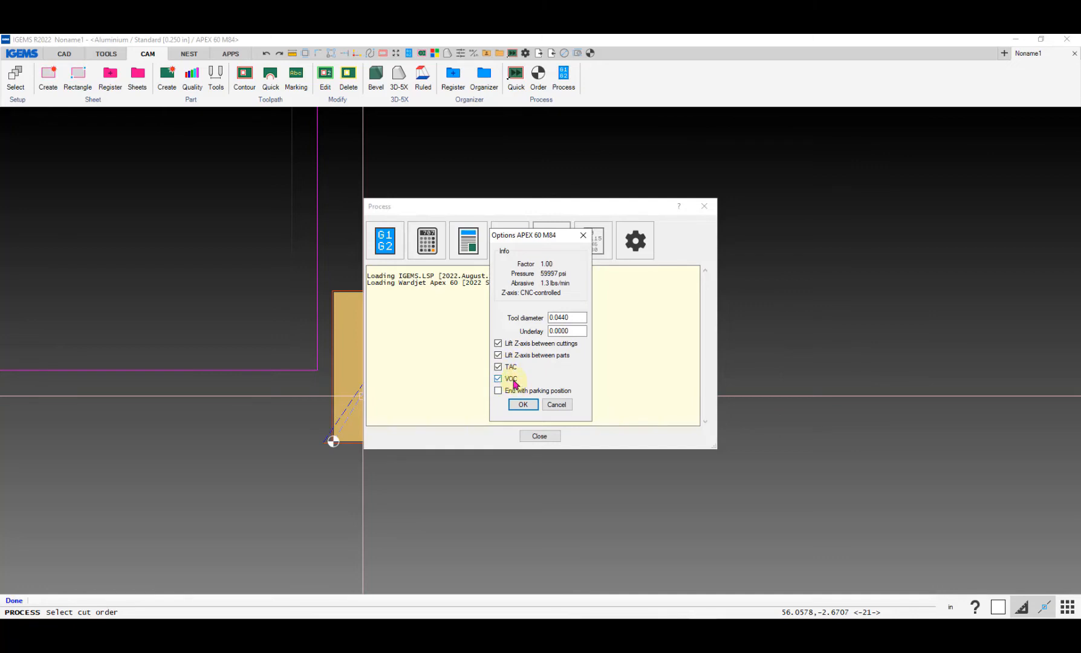
left_click(555, 405)
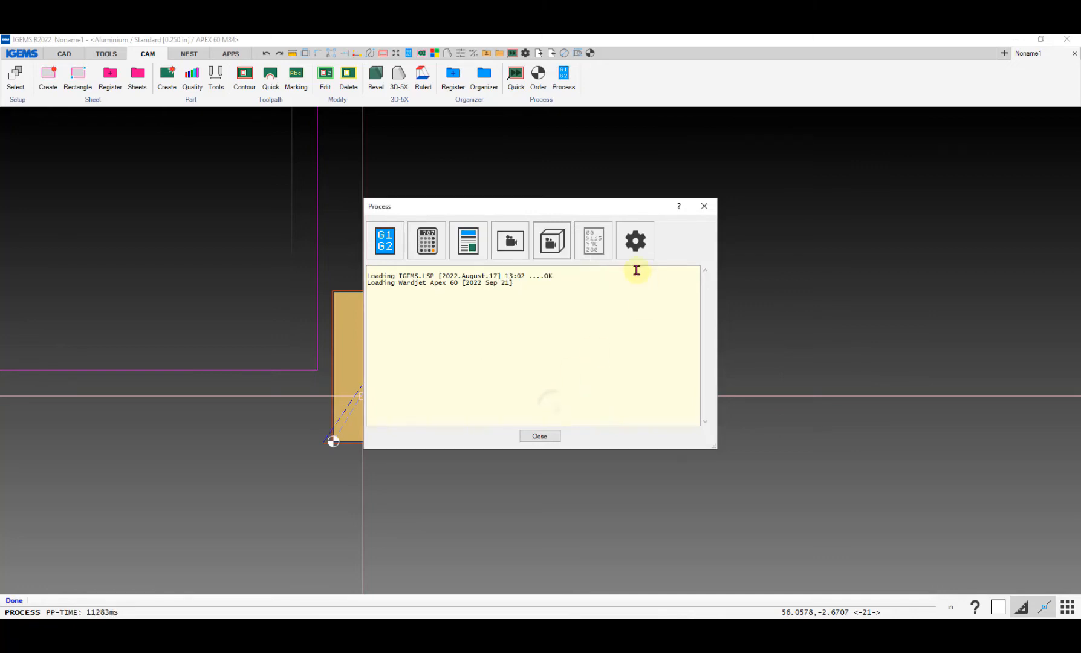
- Set both TAC and VOC to "Yes but ask" in the APEX 60 M84 cutting strategy
left_click(634, 242)
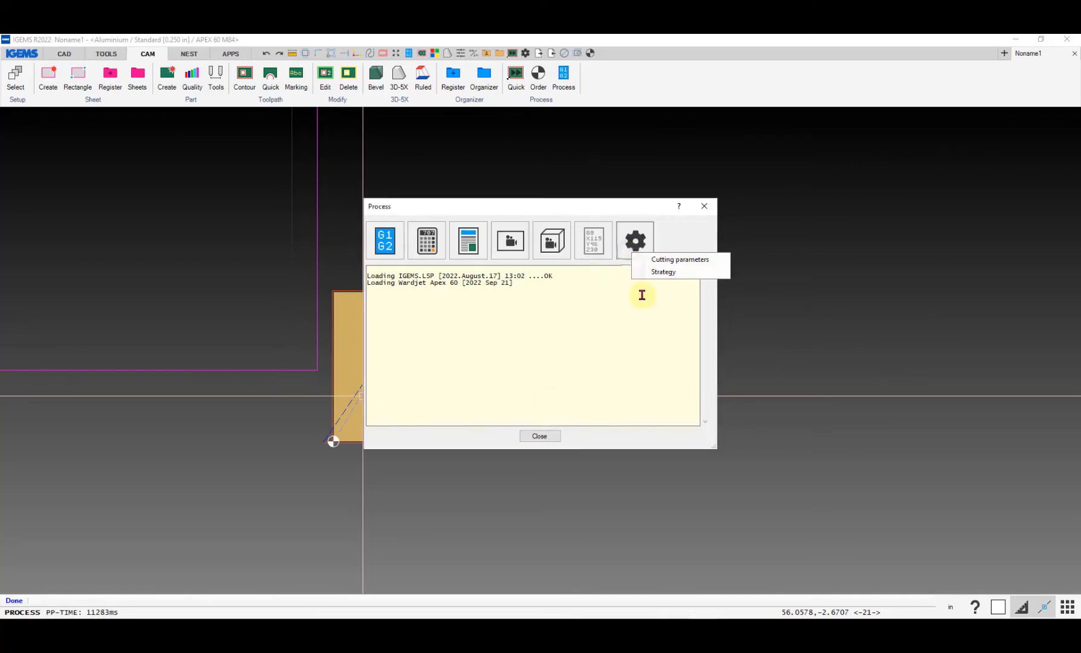
left_click(663, 273)
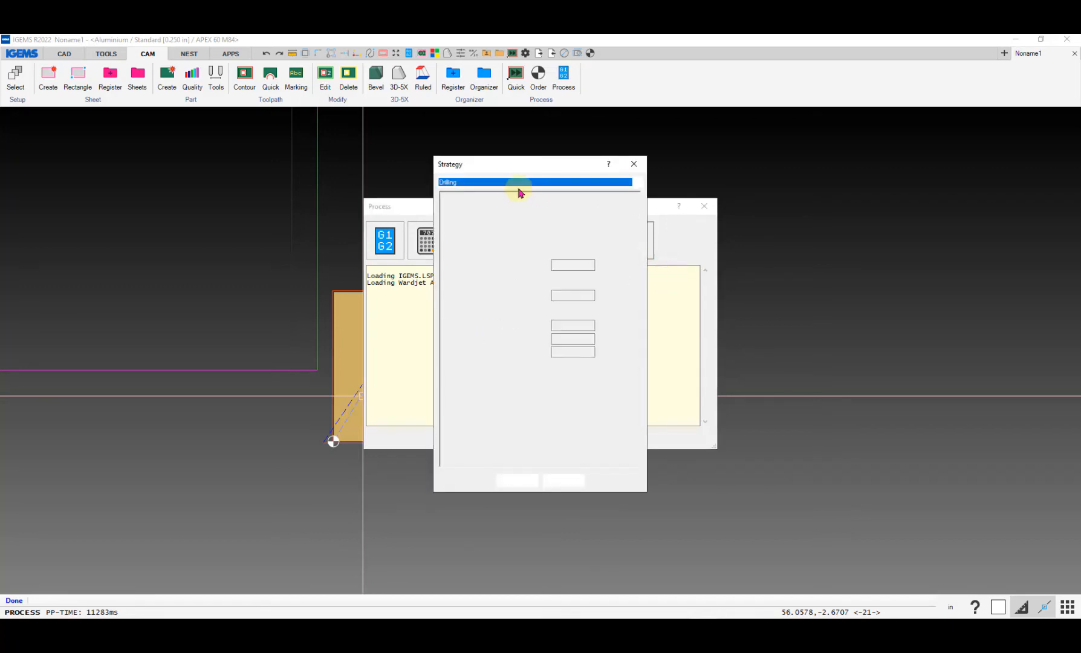
left_click(519, 182)
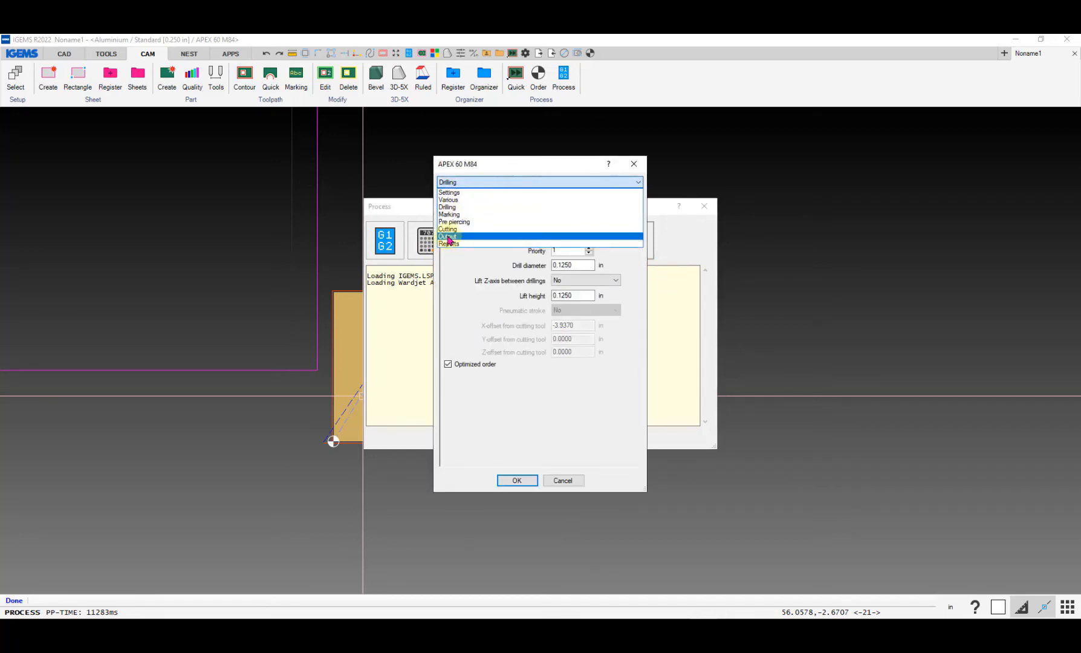
left_click(448, 230)
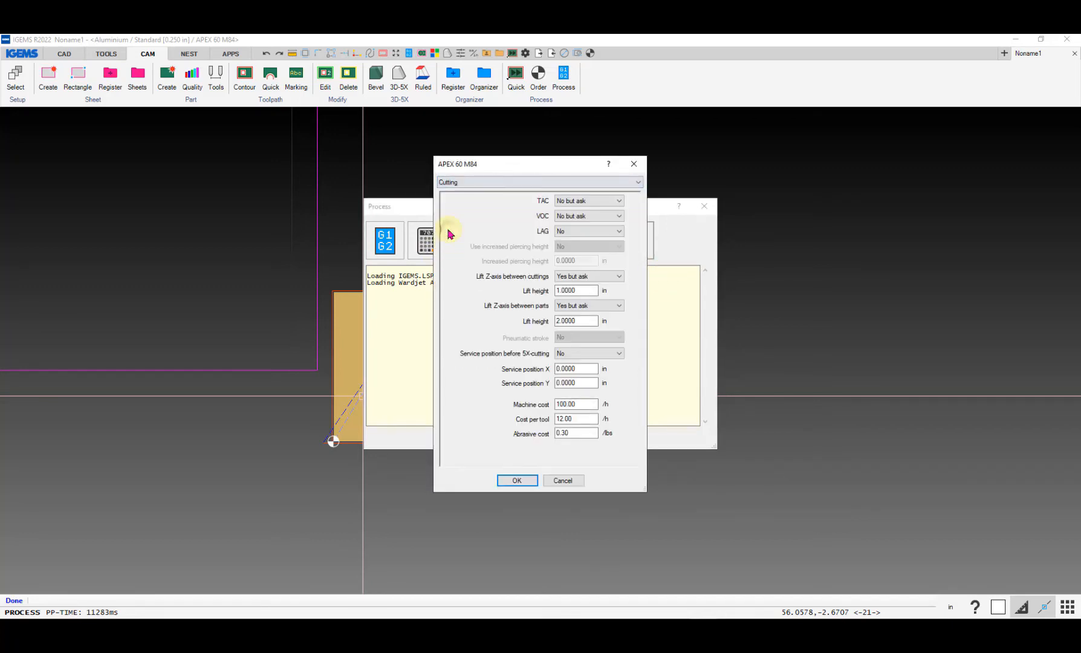
left_click(574, 205)
left_click(577, 224)
left_click(577, 217)
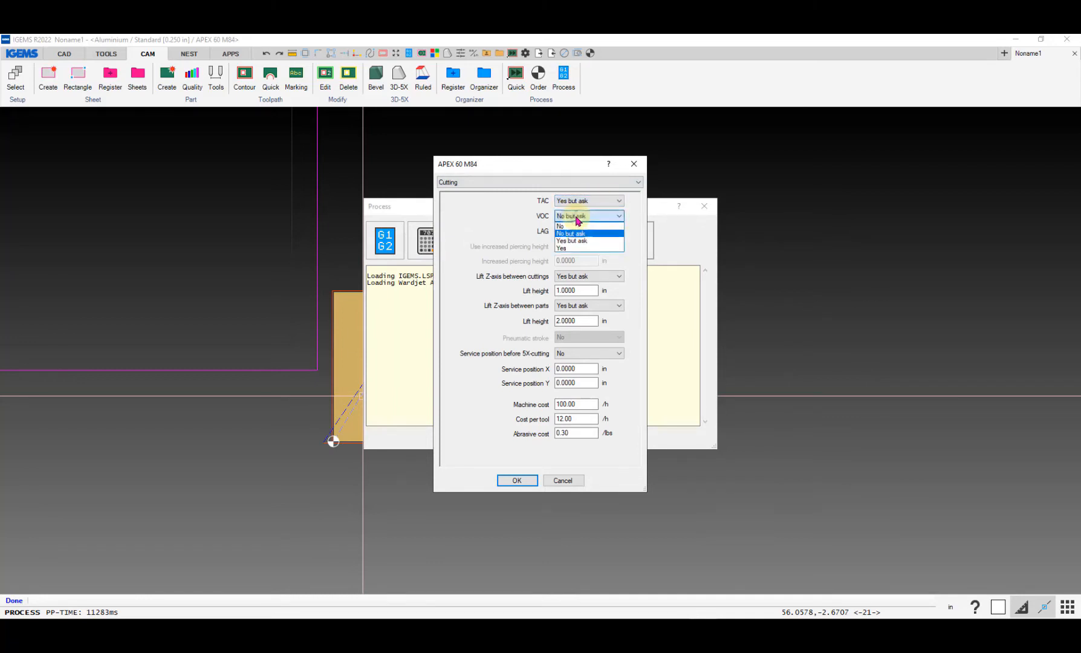
left_click(577, 233)
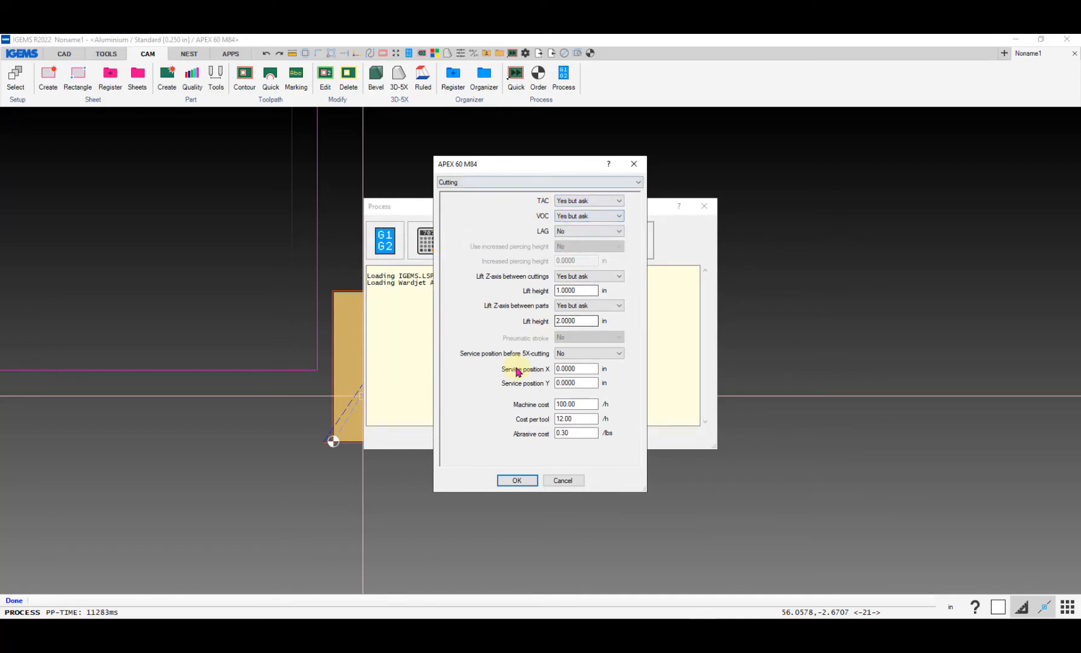
left_click(517, 479)
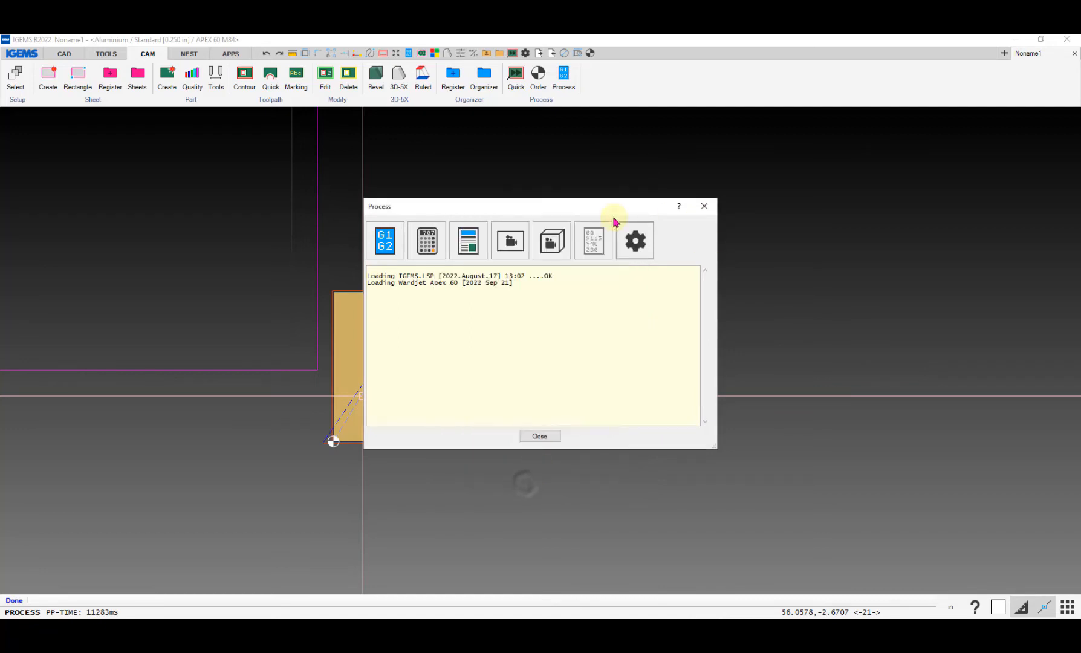
- Run the 5-axis simulation with TAC and VOC enabled and work offset G92, and maximize the simulator
left_click(633, 239)
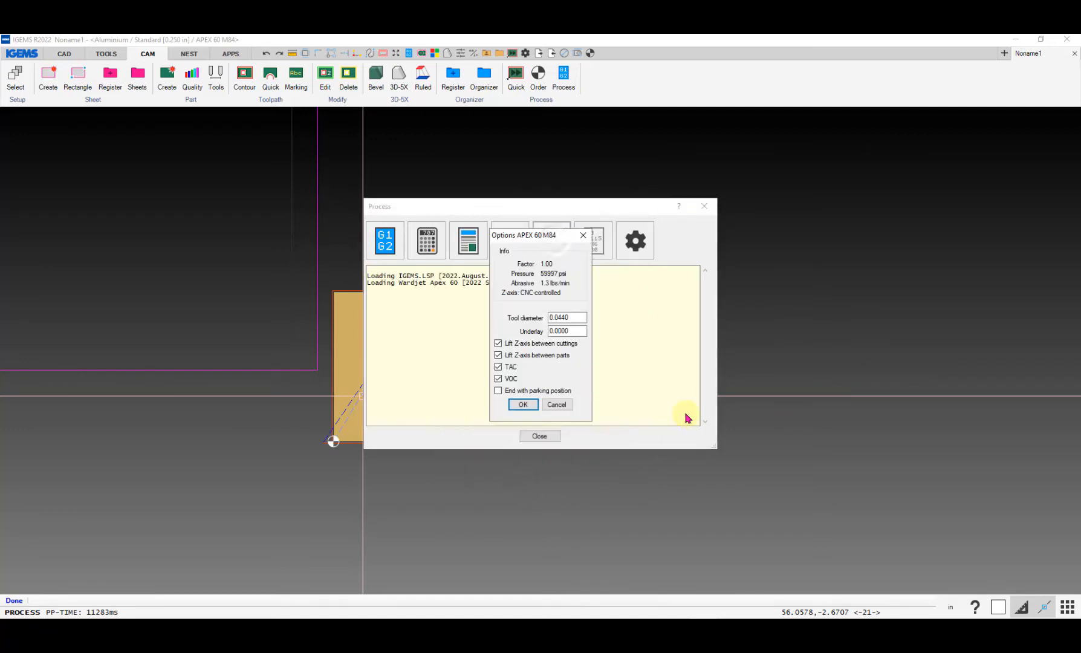
left_click(523, 404)
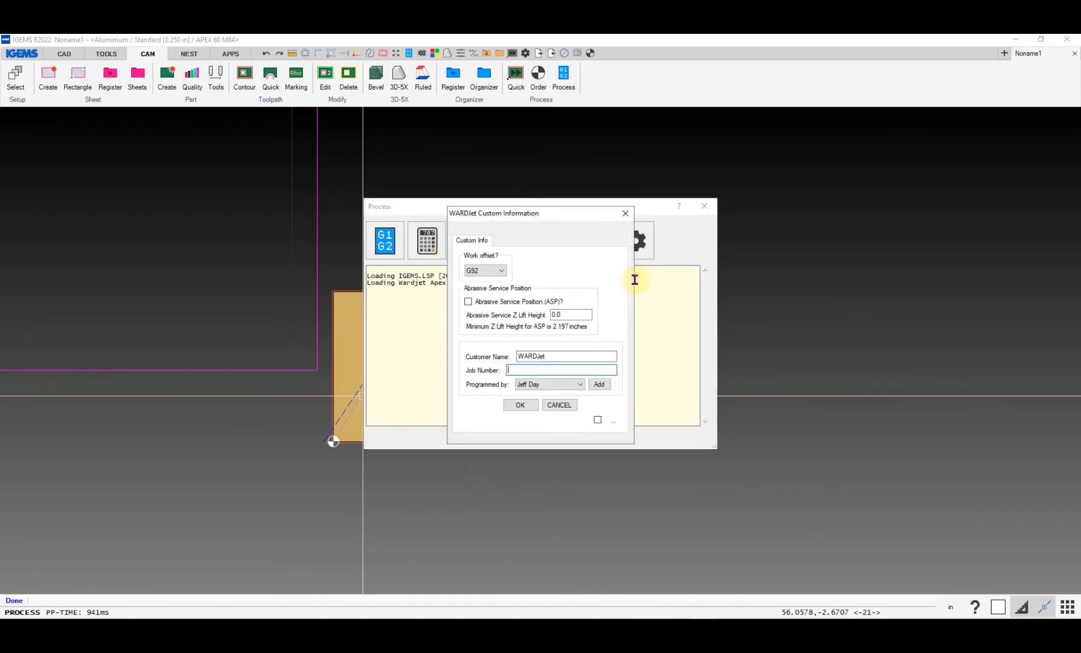
left_click(519, 404)
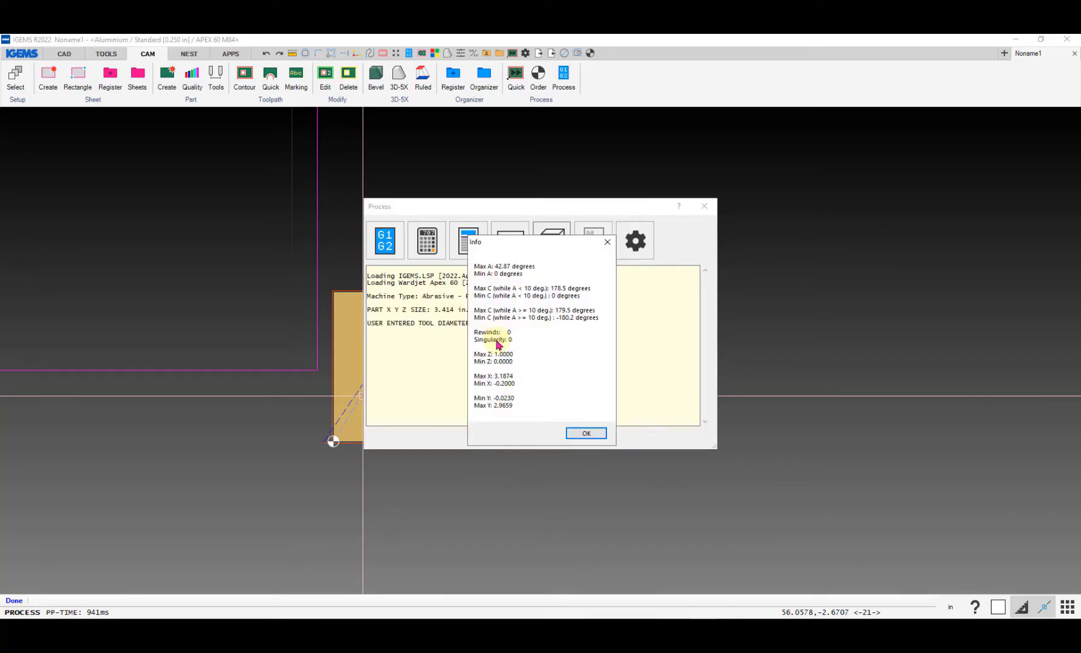
left_click(584, 434)
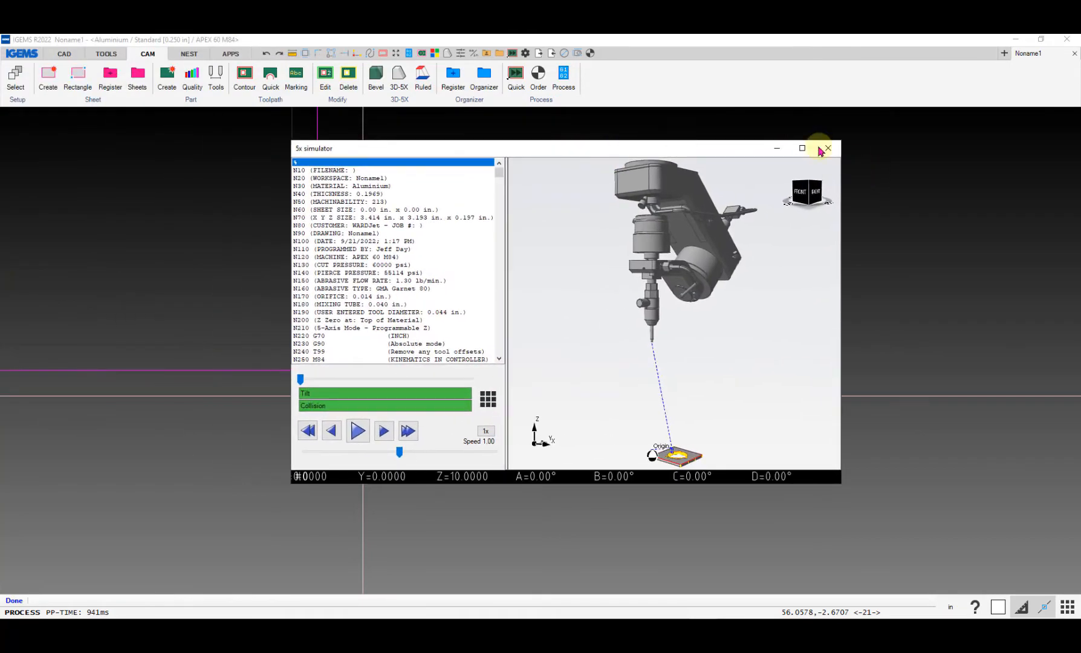
left_click(802, 149)
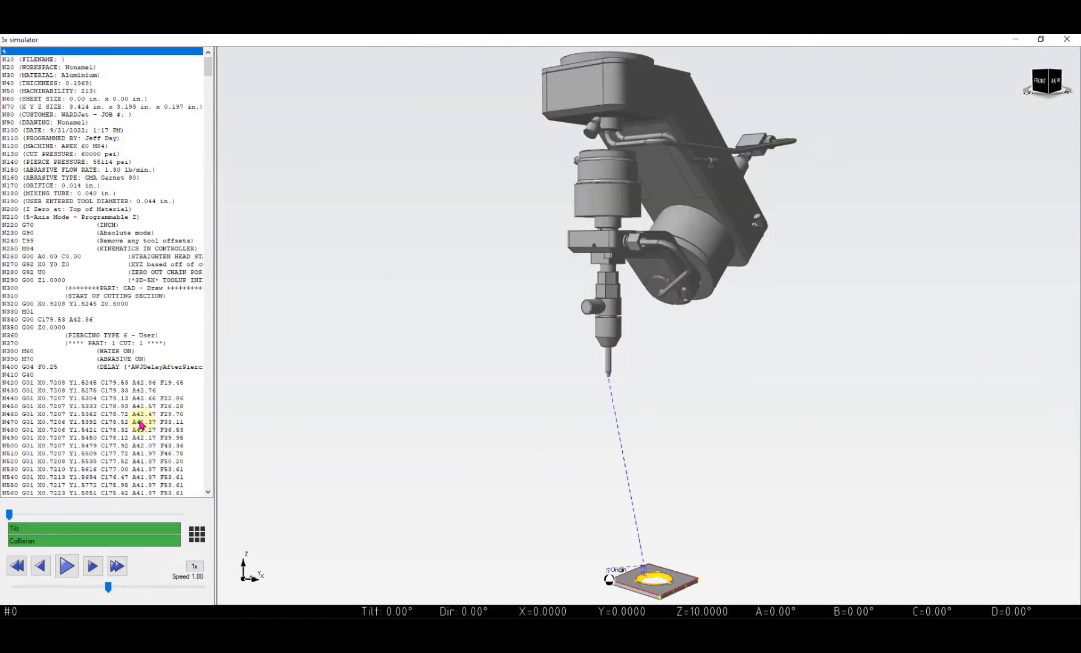
- Step through the beveled circular cut's program lines, checking the A-axis tilt angles against the simulated head position
left_click(141, 424)
left_click(150, 463)
scroll(151, 454, "down", 10)
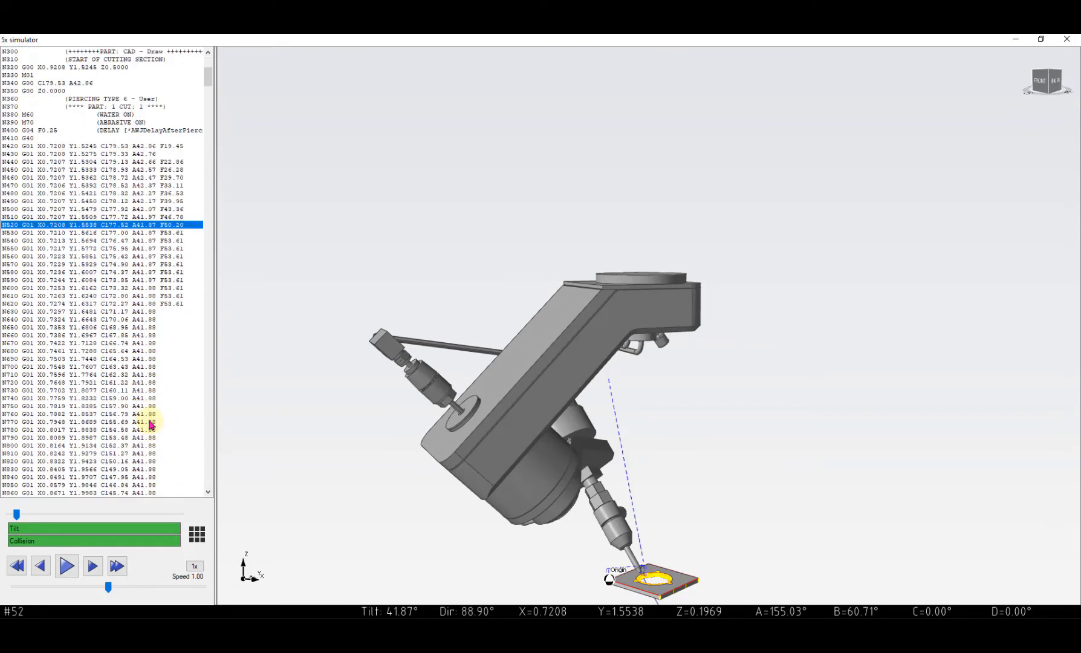
left_click(150, 414)
left_click(141, 311)
left_click(141, 303)
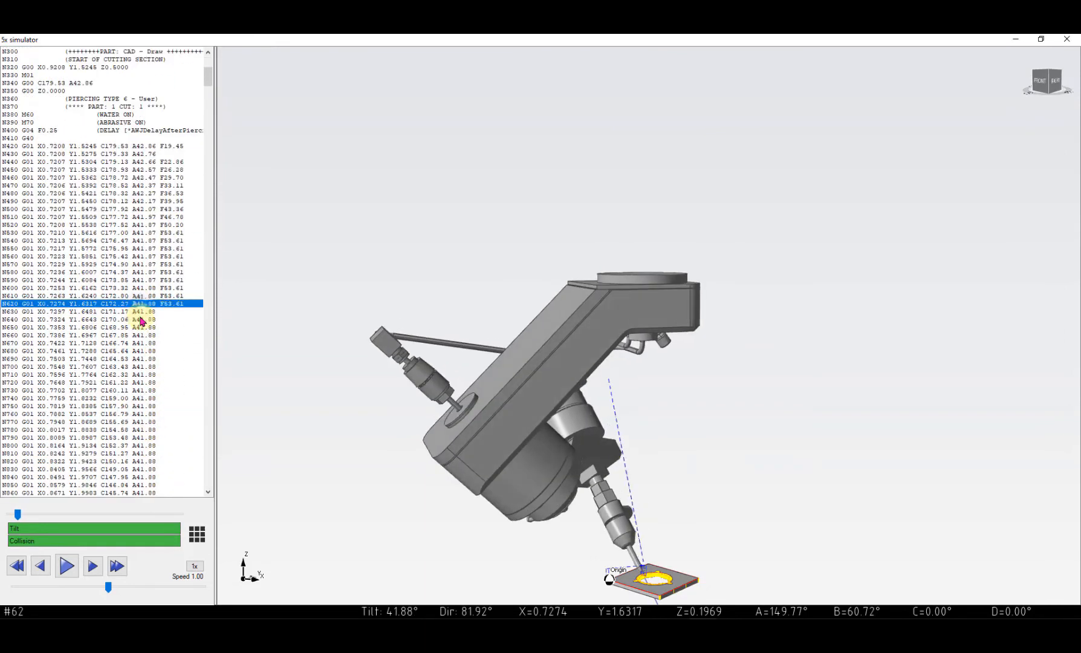
left_click(141, 319)
left_click(143, 343)
left_click(148, 429)
left_click(151, 476)
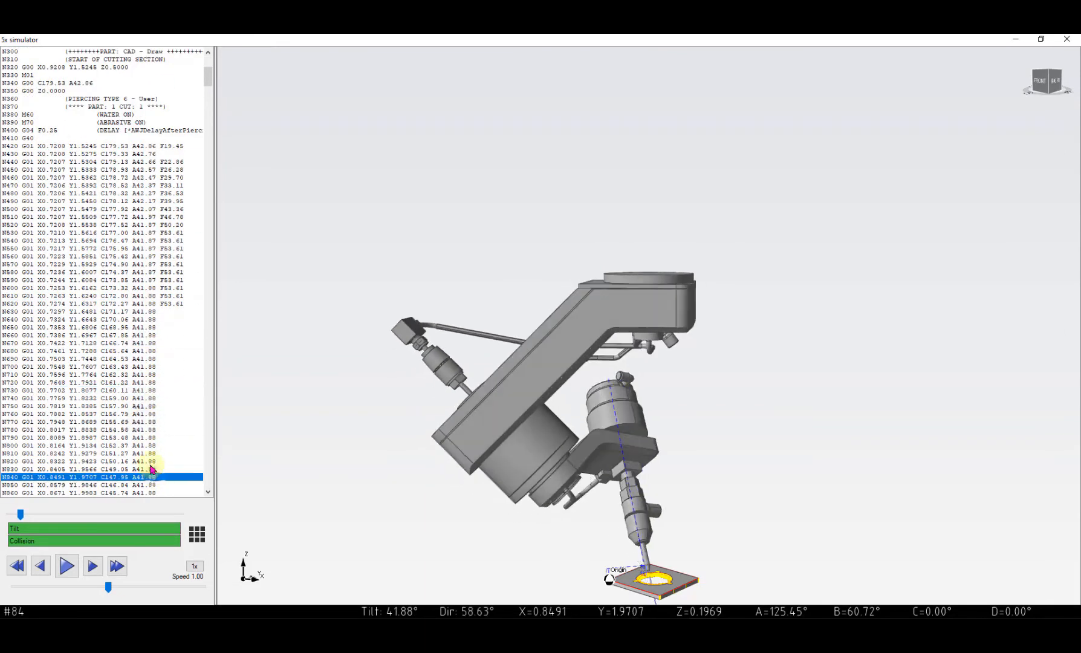
scroll(153, 461, "down", 5)
scroll(154, 461, "down", 6)
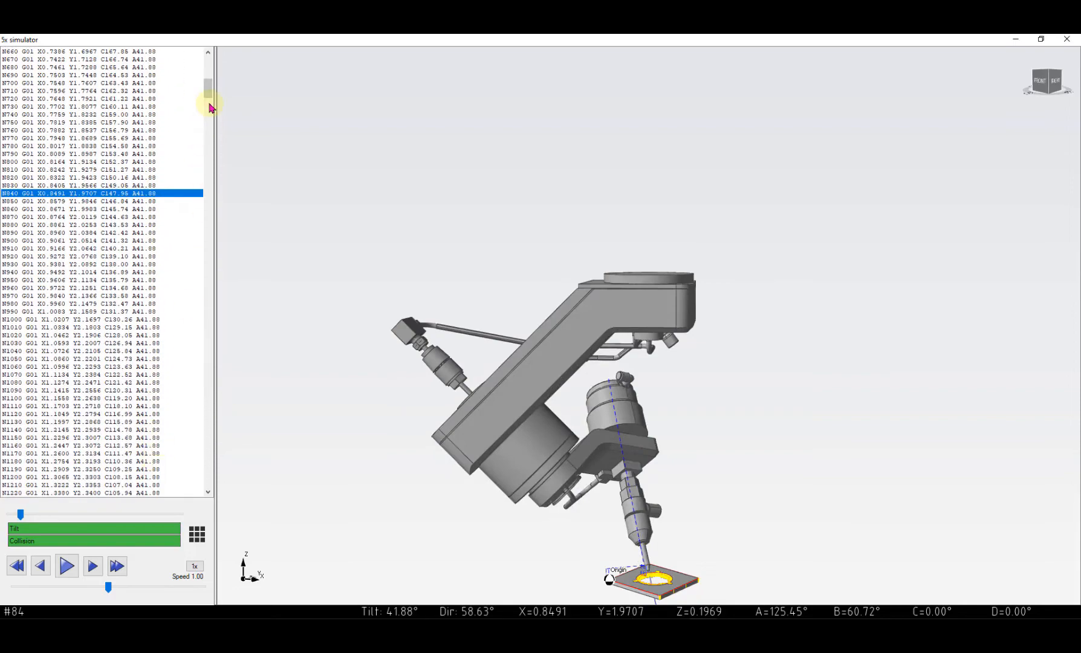
- Check the A-axis tilt angles of the straight notched-opening cut in program lines N4350 to N4660
left_click_drag(207, 97, 216, 216)
left_click(123, 194)
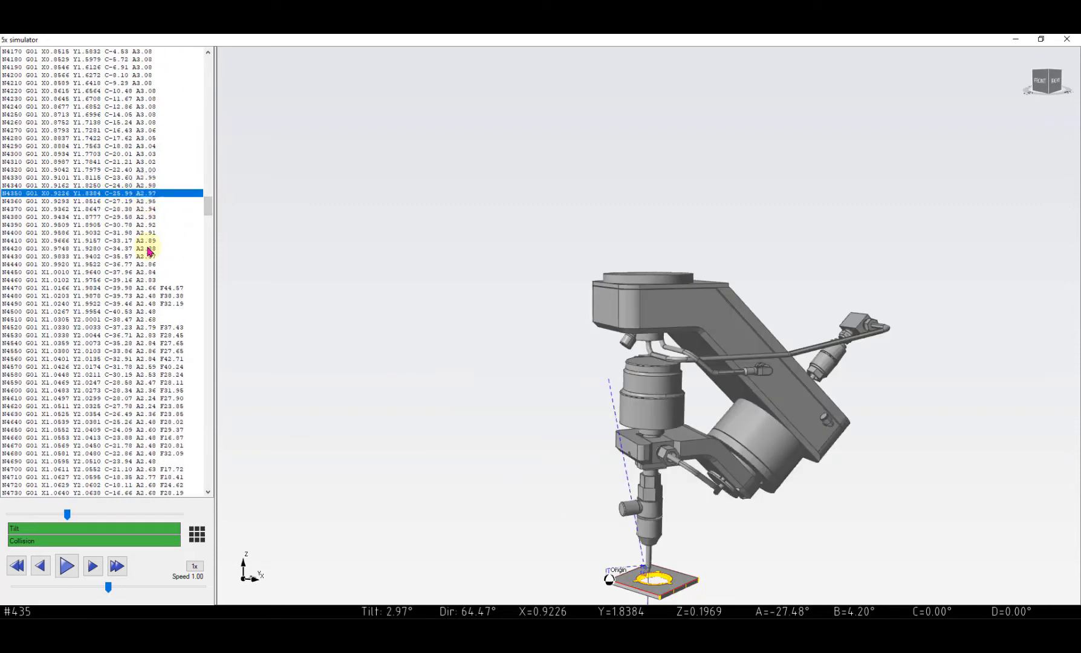
left_click(150, 248)
left_click(149, 287)
left_click(149, 327)
left_click(150, 436)
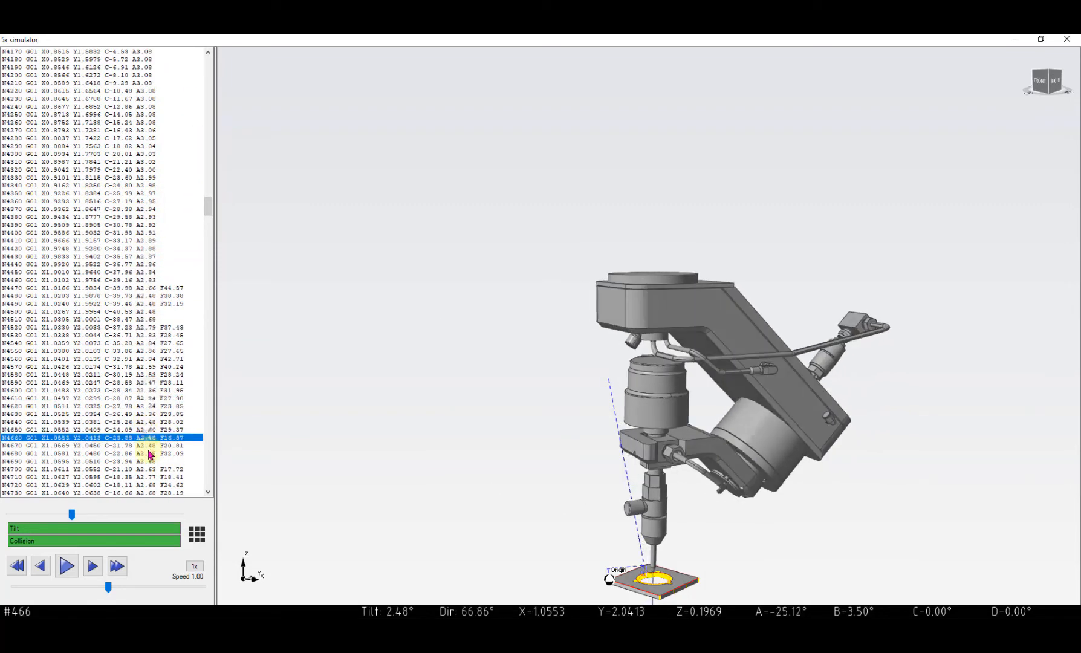
- Check the A-axis tilt angles of the plate's outer cut, CUT: 3, between program lines N12220 and N11930, and close the simulator
left_click(149, 453)
left_click_drag(208, 211, 212, 468)
left_click(145, 390)
left_click(152, 280)
left_click(152, 240)
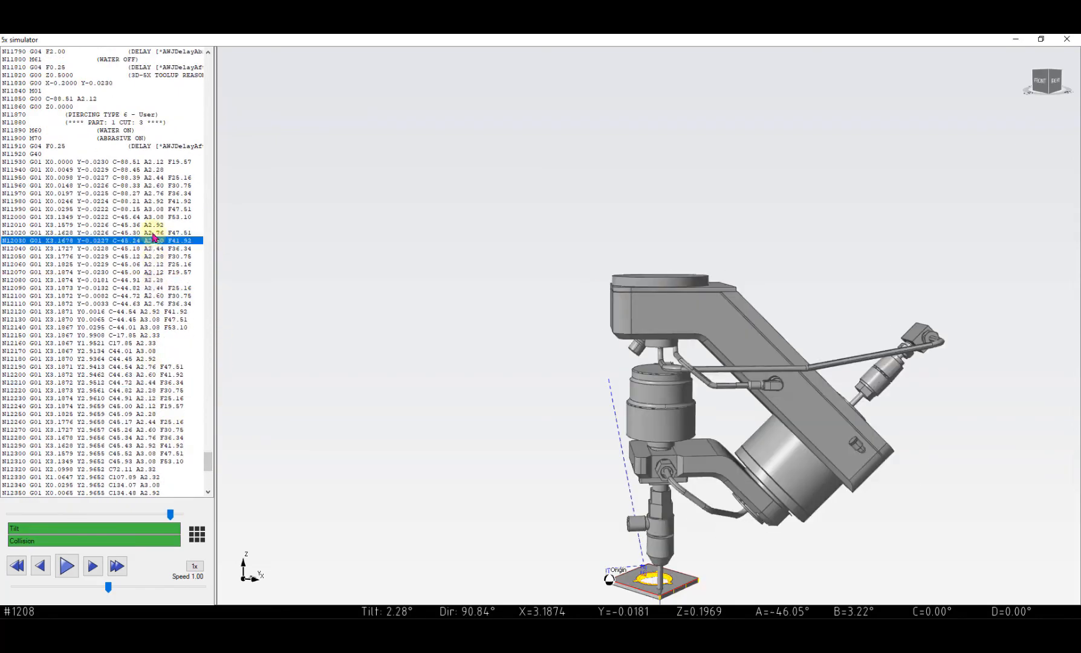
left_click(152, 225)
left_click(152, 208)
left_click(152, 177)
left_click(151, 162)
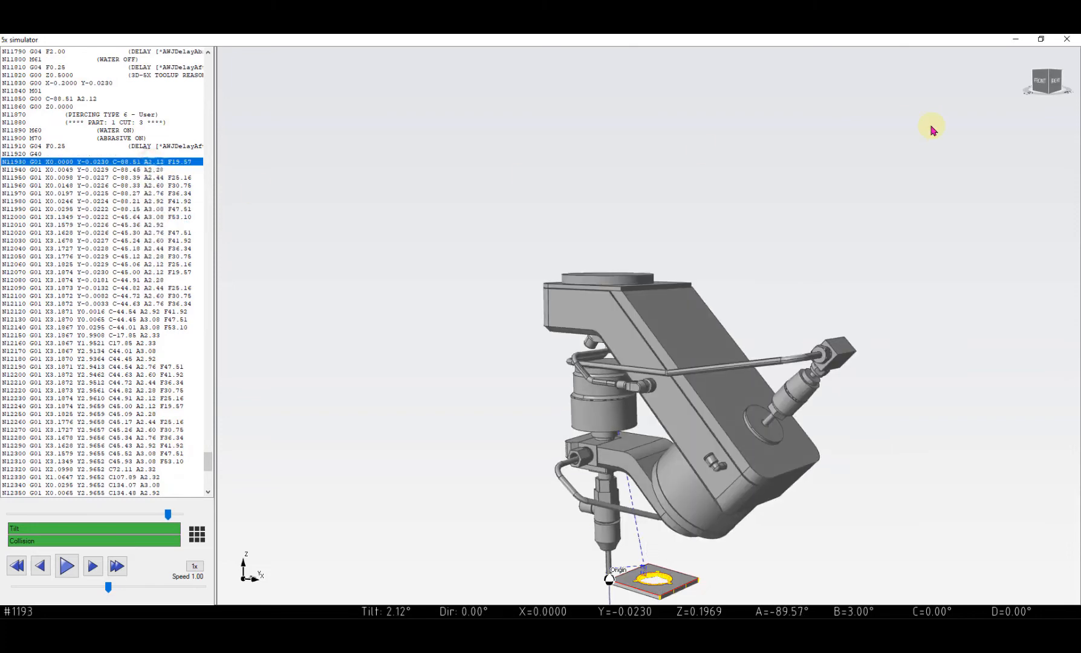
left_click(1066, 41)
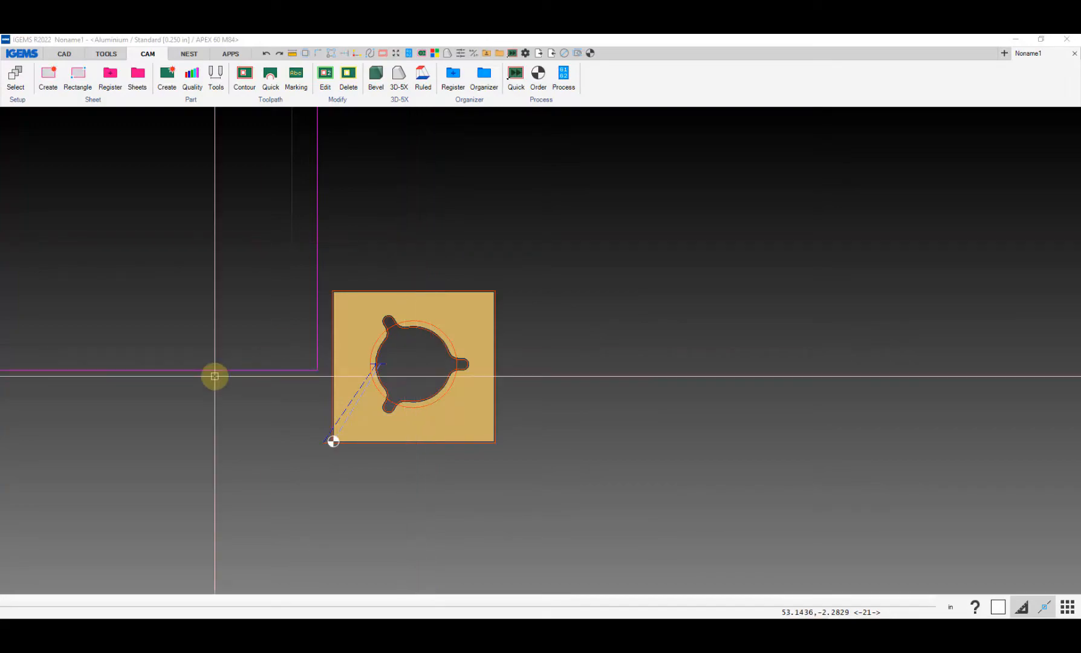
- Switch to the browser, play the Apex 60 waterjet video on YouTube from near its start, and return to IGEMS
left_click(286, 626)
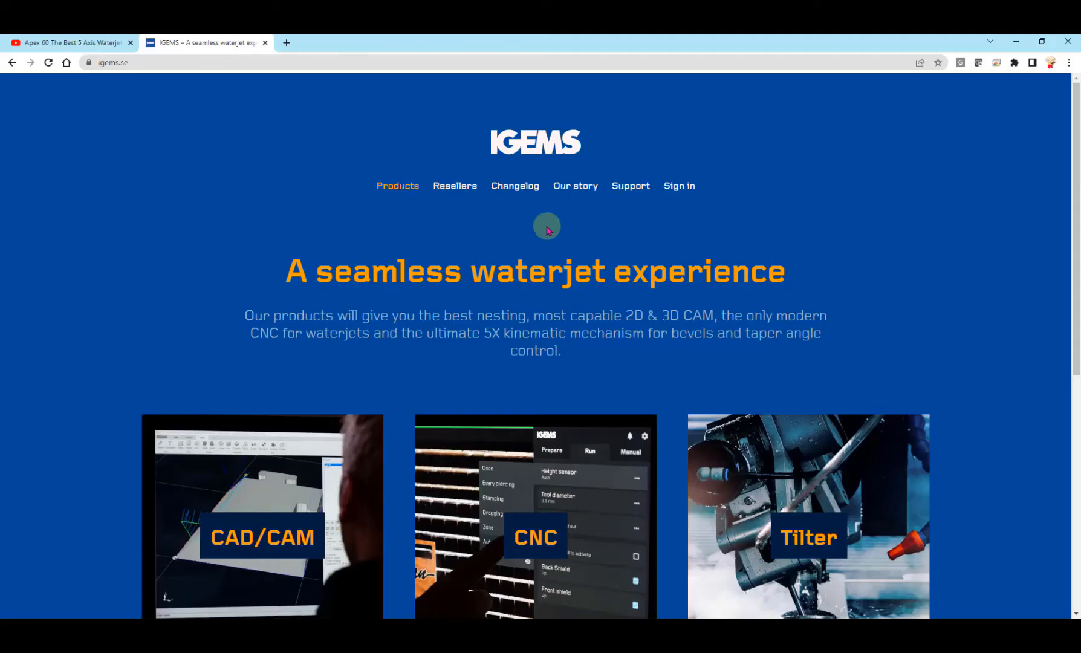
left_click(102, 48)
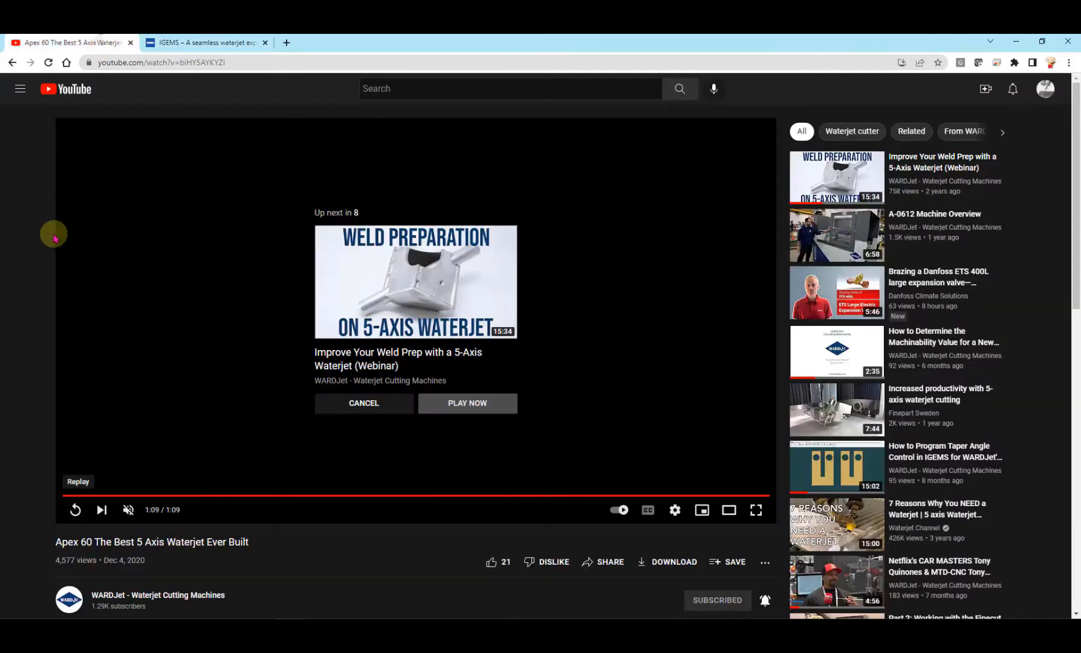
left_click(171, 495)
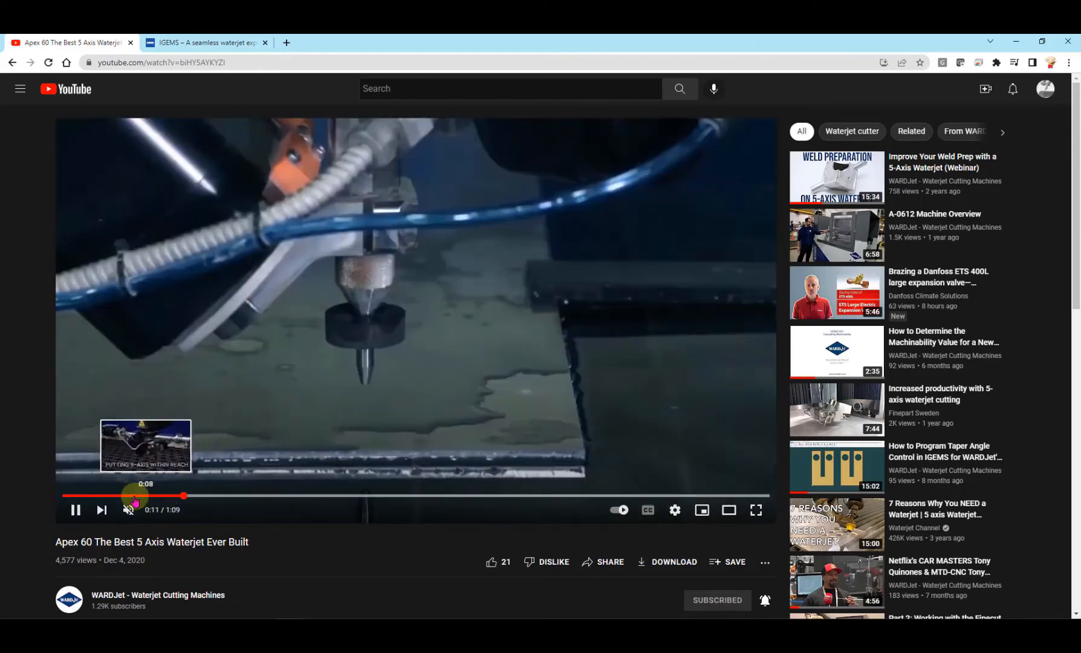
left_click(103, 497)
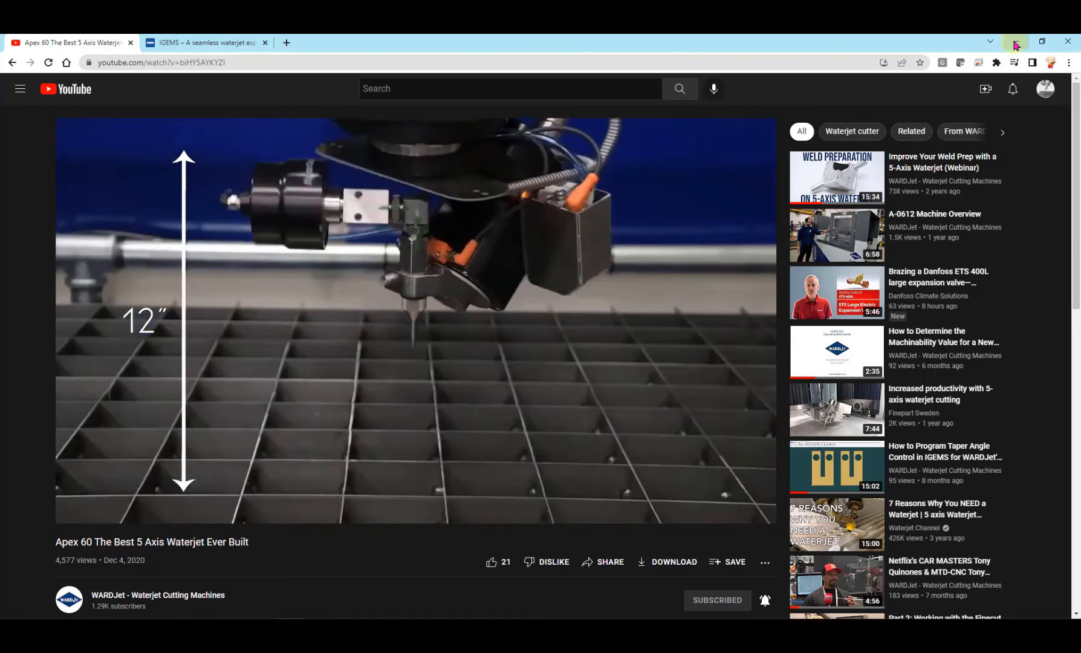
left_click(1015, 44)
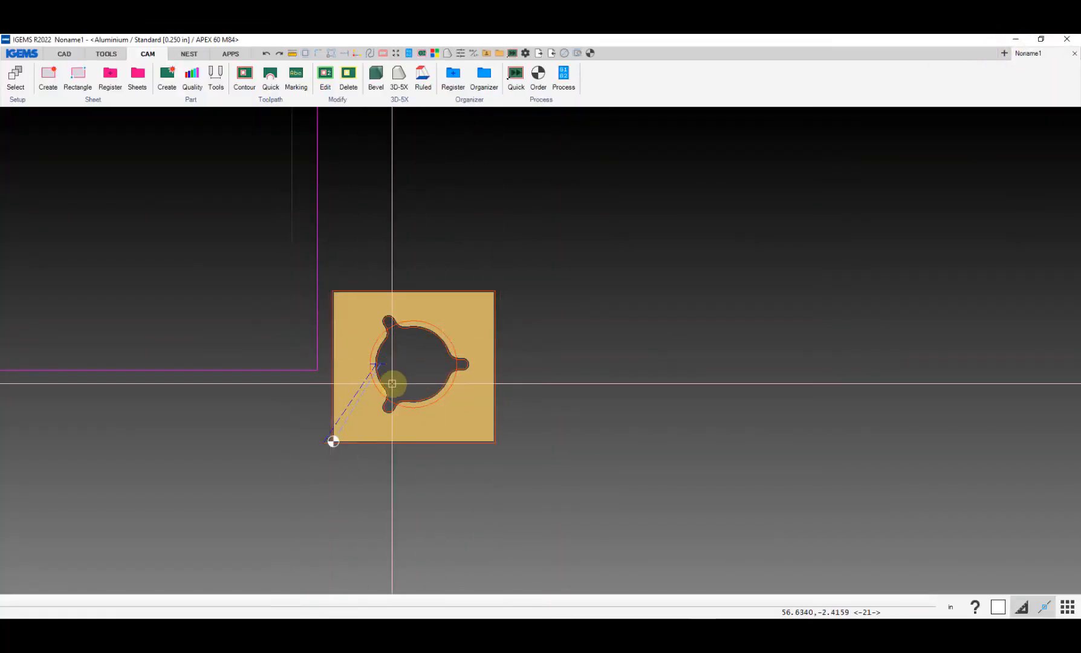
scroll(393, 379, "down", 3)
middle_click_drag(470, 294, 397, 352)
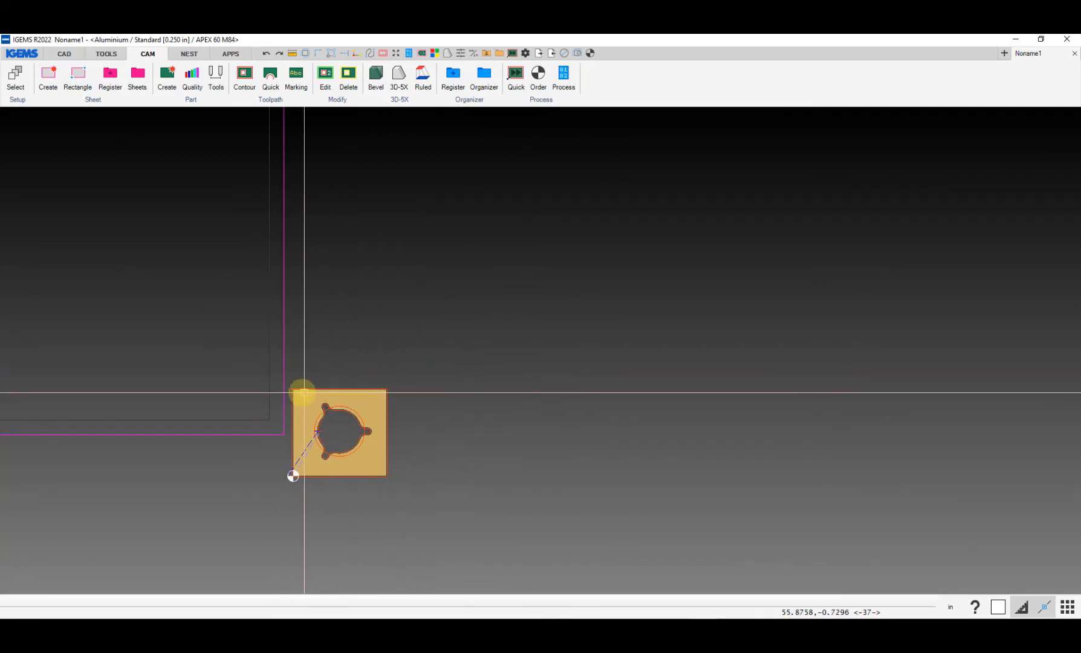
scroll(203, 413, "down", 6)
scroll(207, 412, "up", 12)
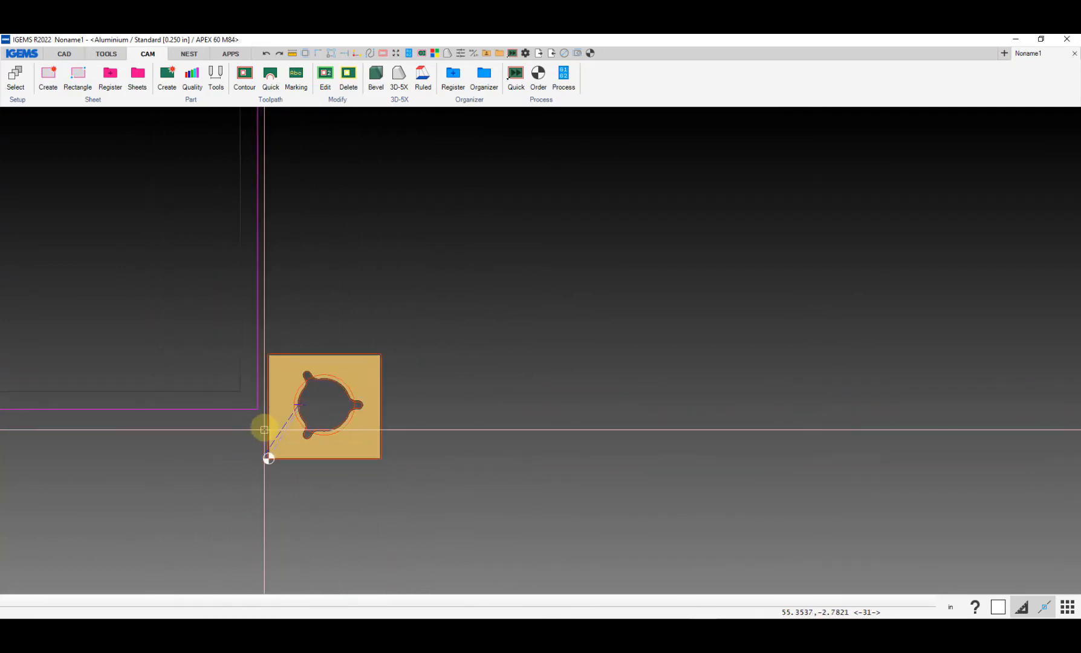
scroll(295, 422, "down", 2)
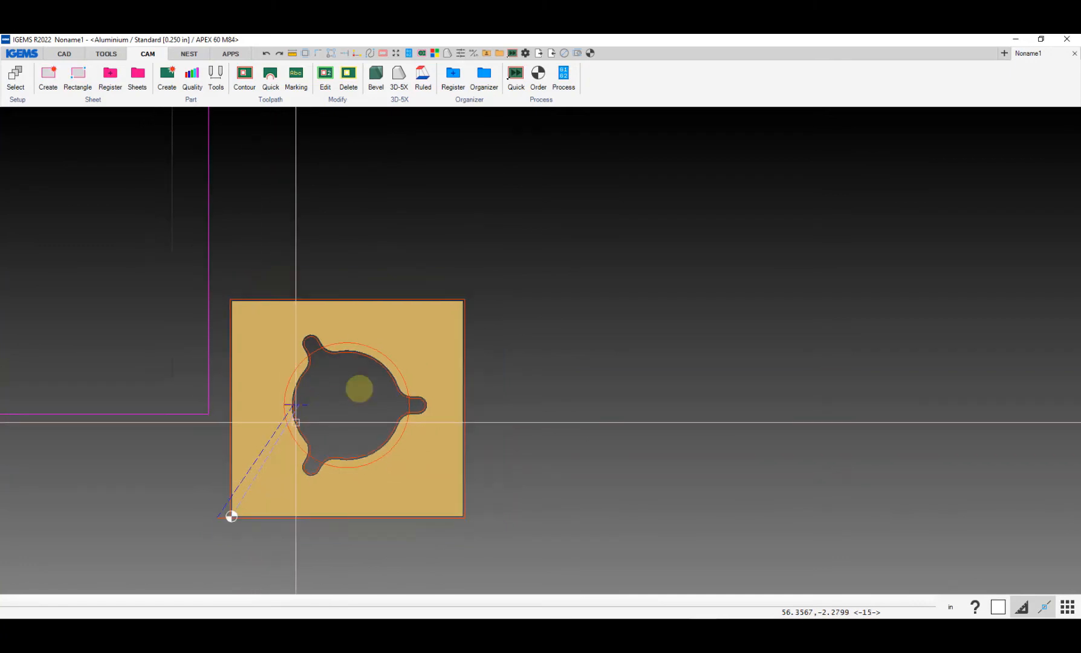
- Process the plate's cut order and set the strategy's Z-axis control to By height sensor with Stamping as the sensoring mode
left_click(563, 78)
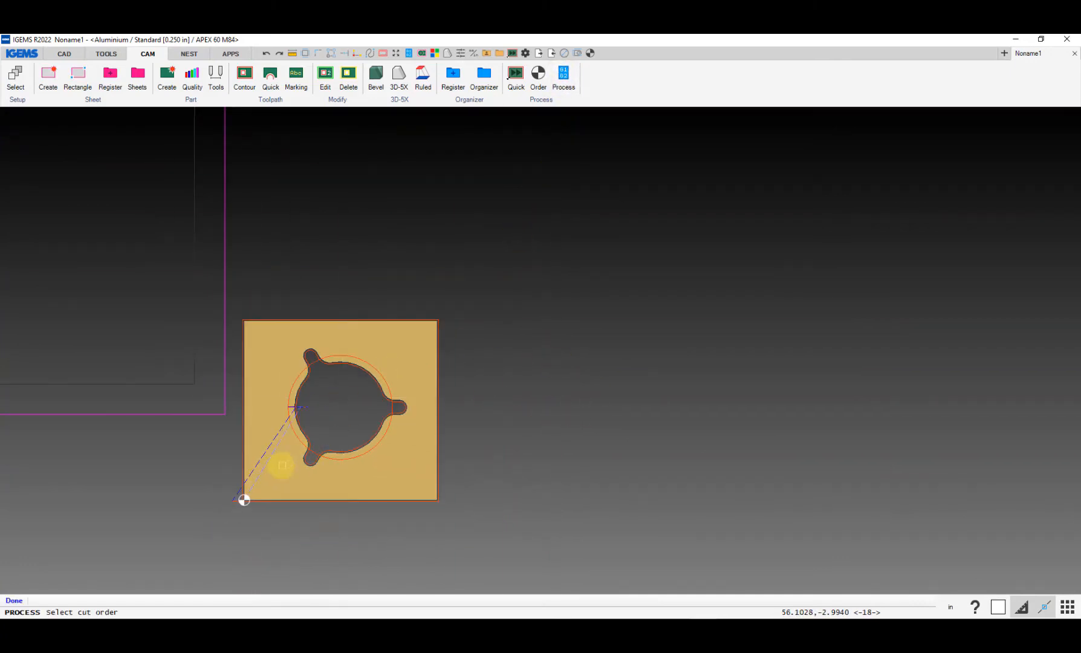
left_click(270, 458)
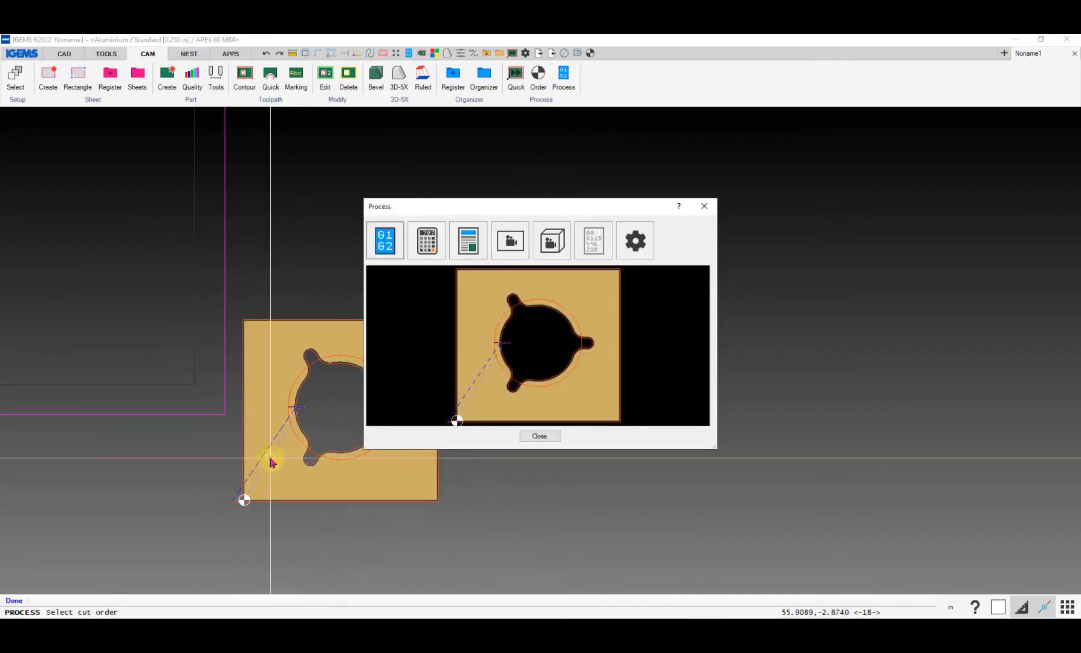
left_click(643, 245)
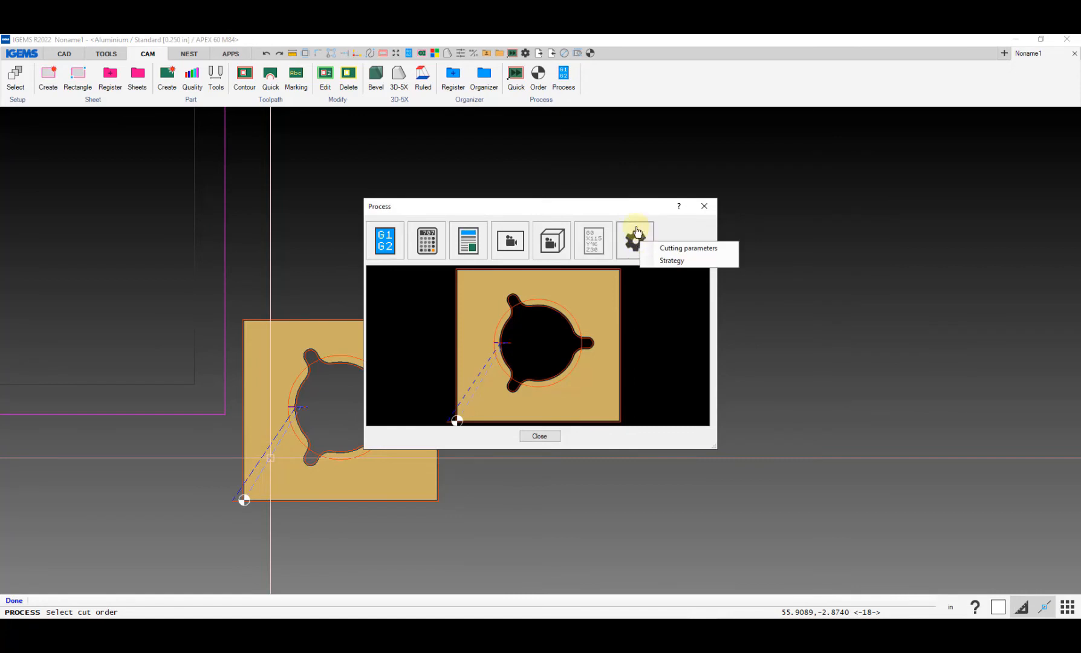
left_click(648, 261)
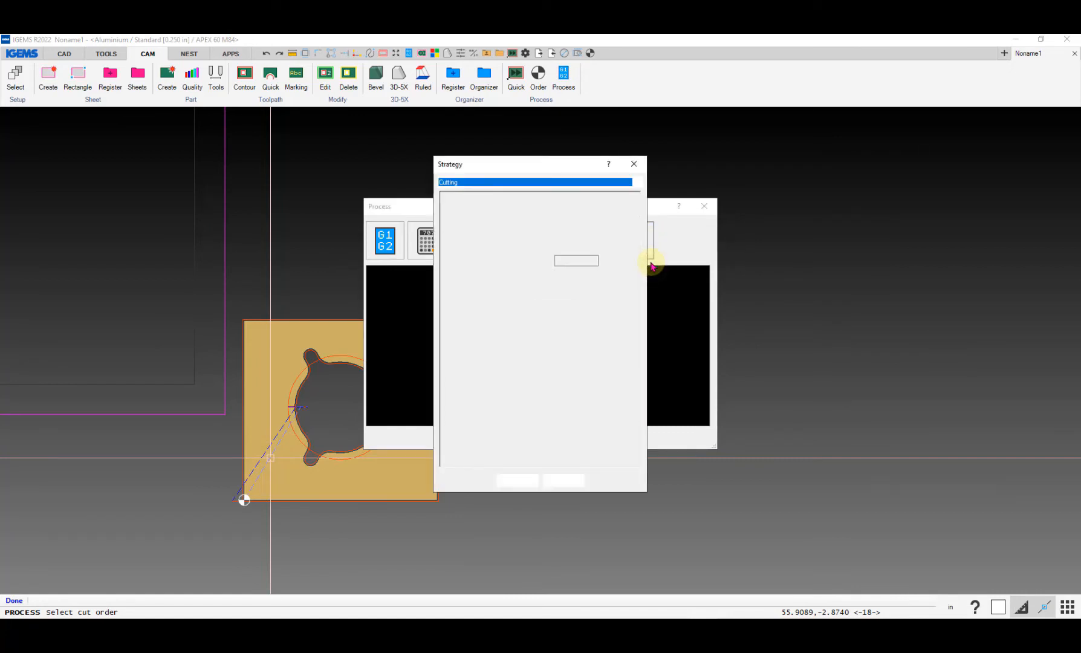
left_click(506, 182)
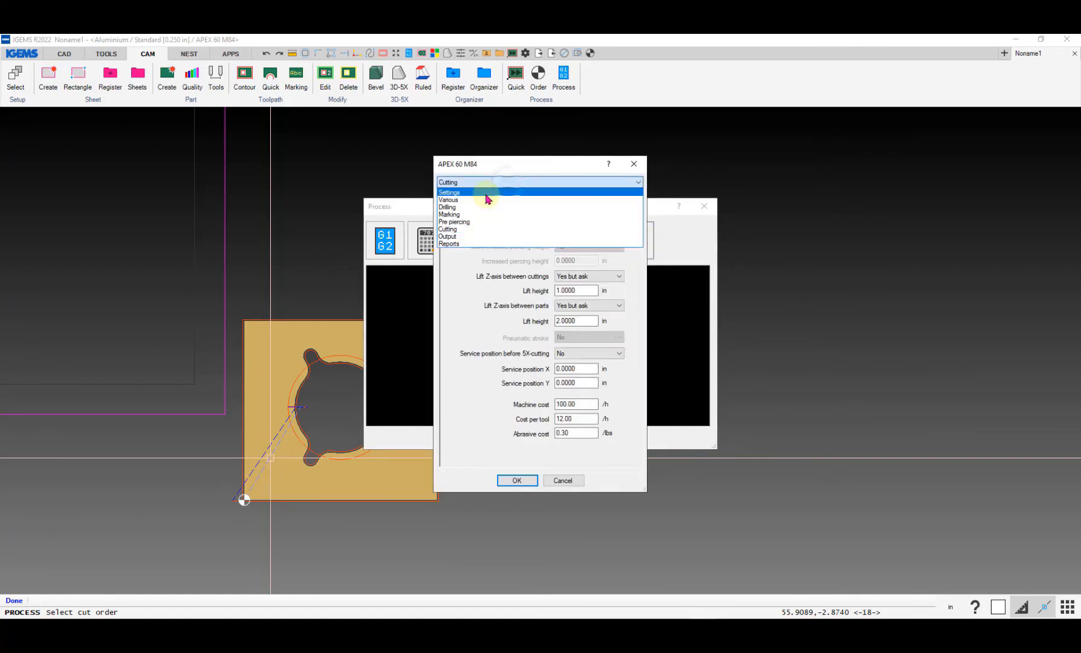
left_click(487, 193)
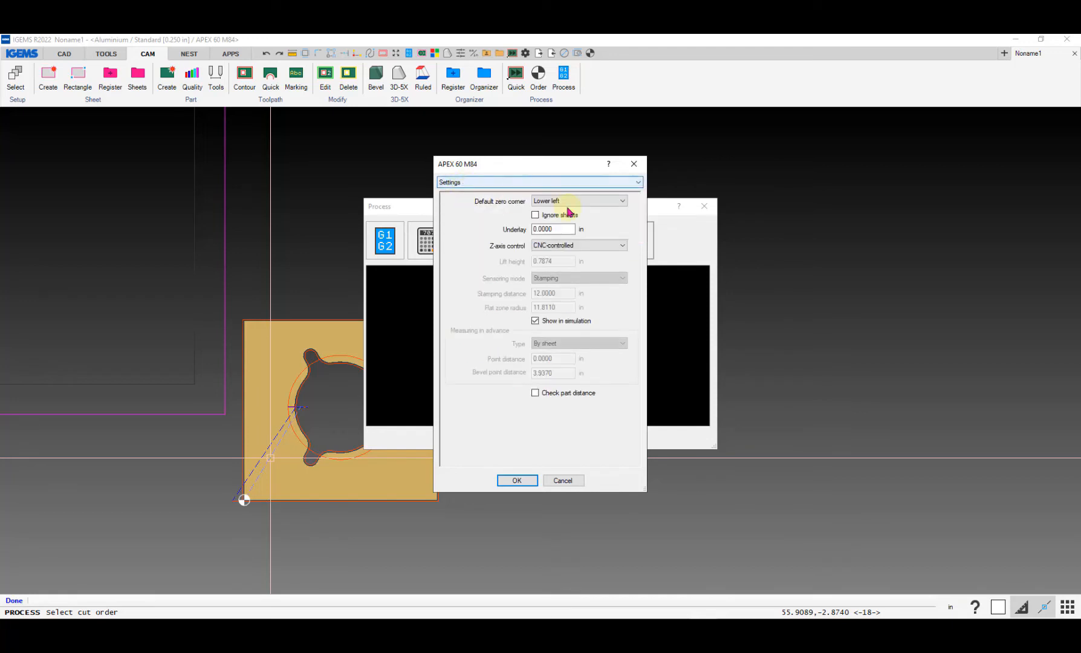
left_click(542, 247)
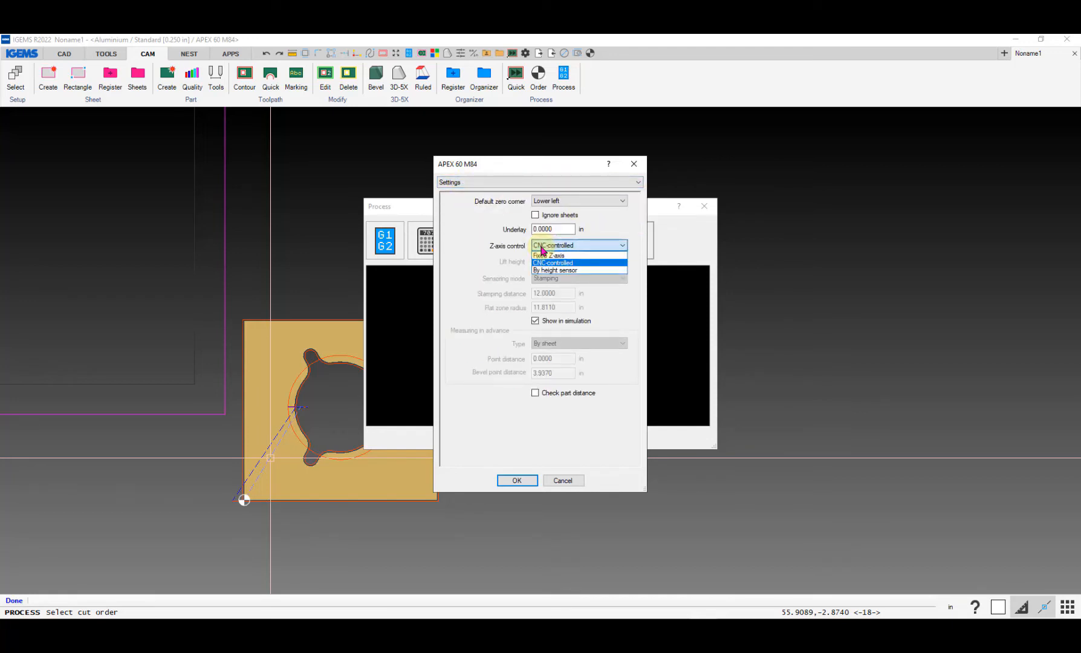
left_click(555, 270)
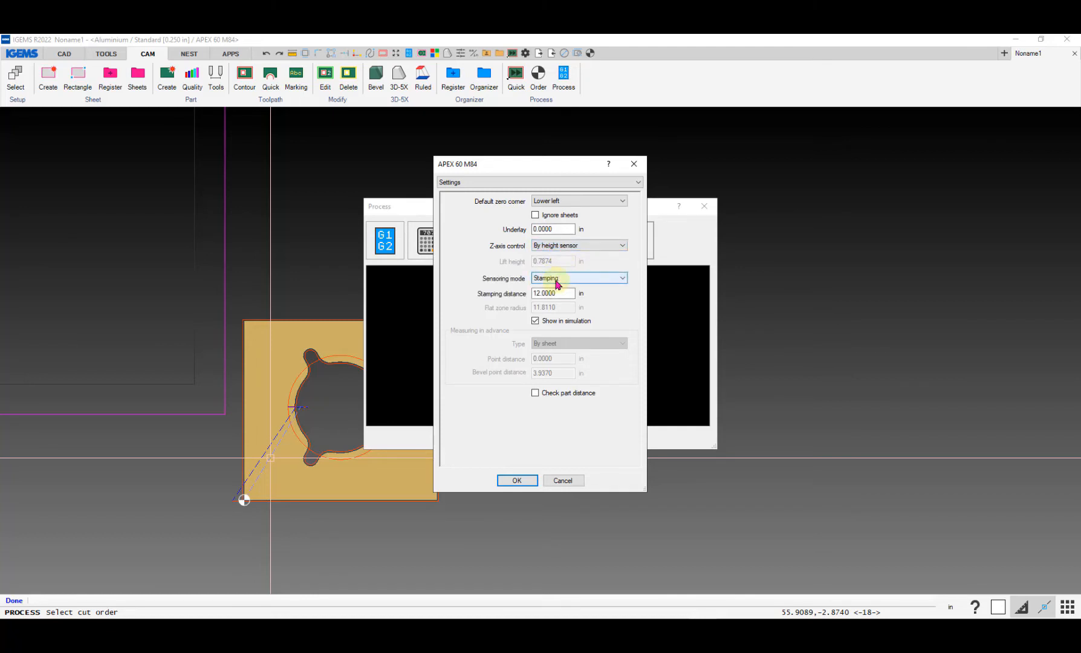
left_click(556, 279)
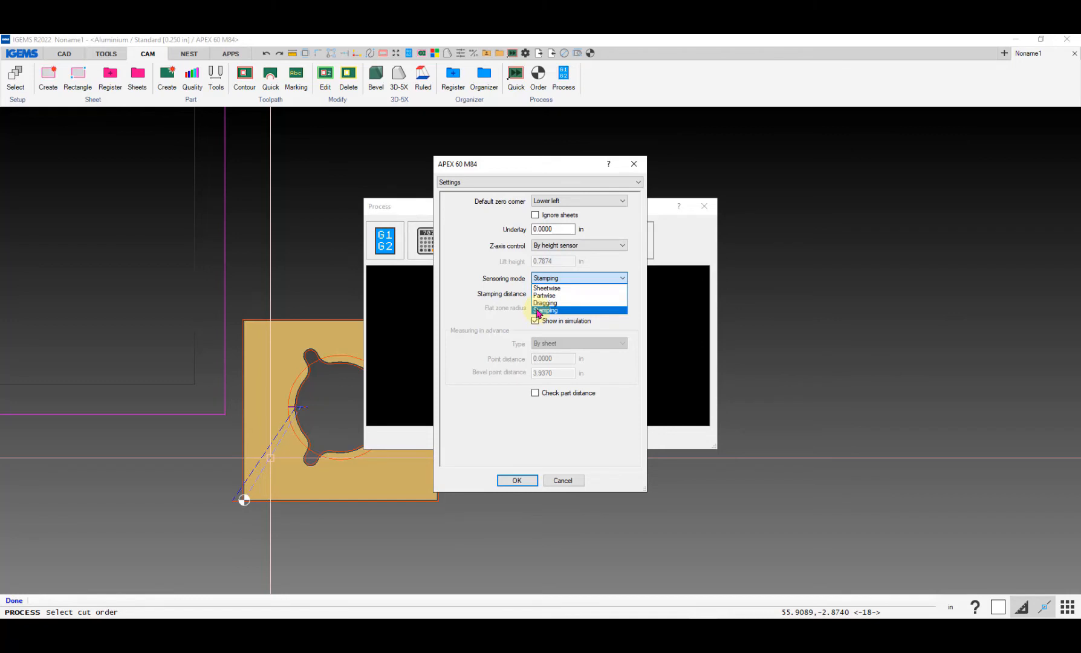
left_click(537, 310)
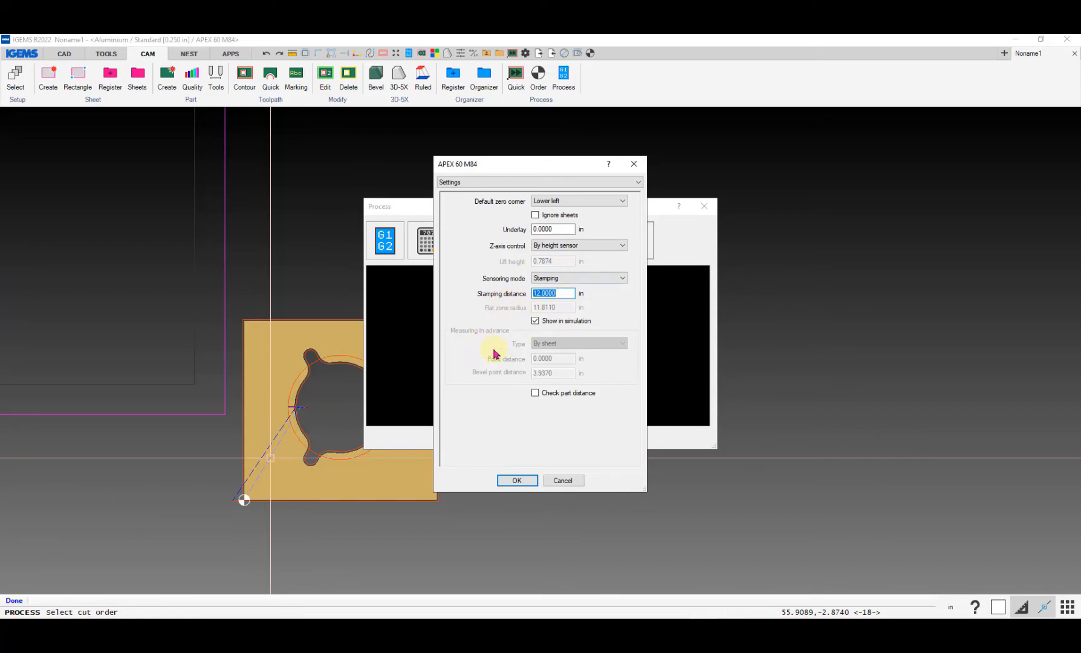
left_click(517, 479)
- Run the 5-axis simulation with height sensing, TAC and VOC enabled and work offset G92, and maximize the simulator
left_click(549, 242)
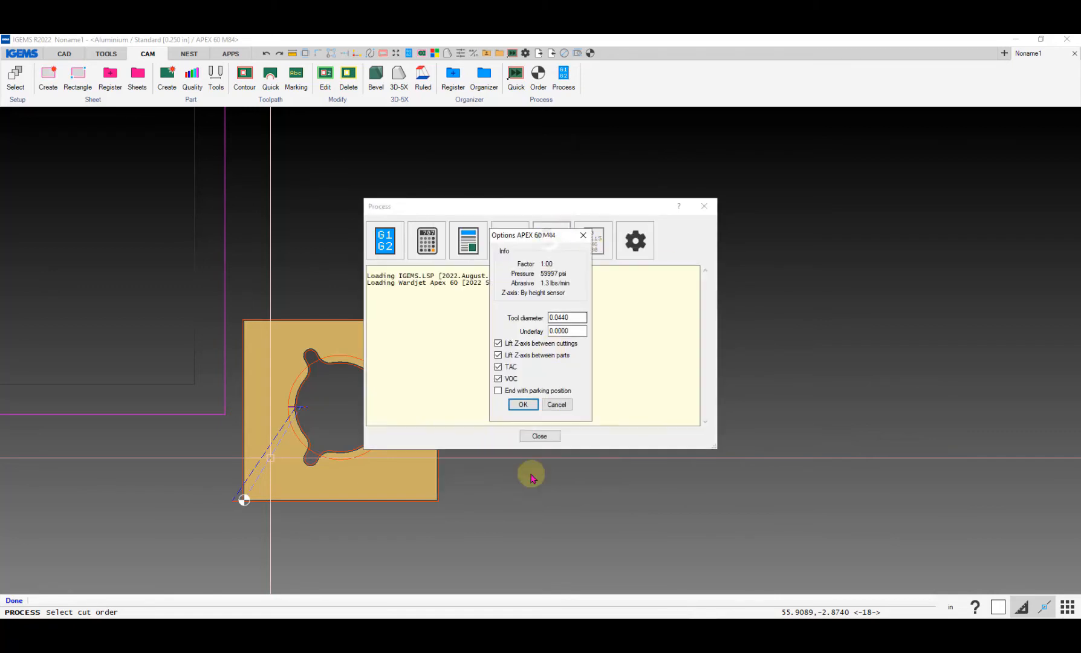
left_click(521, 406)
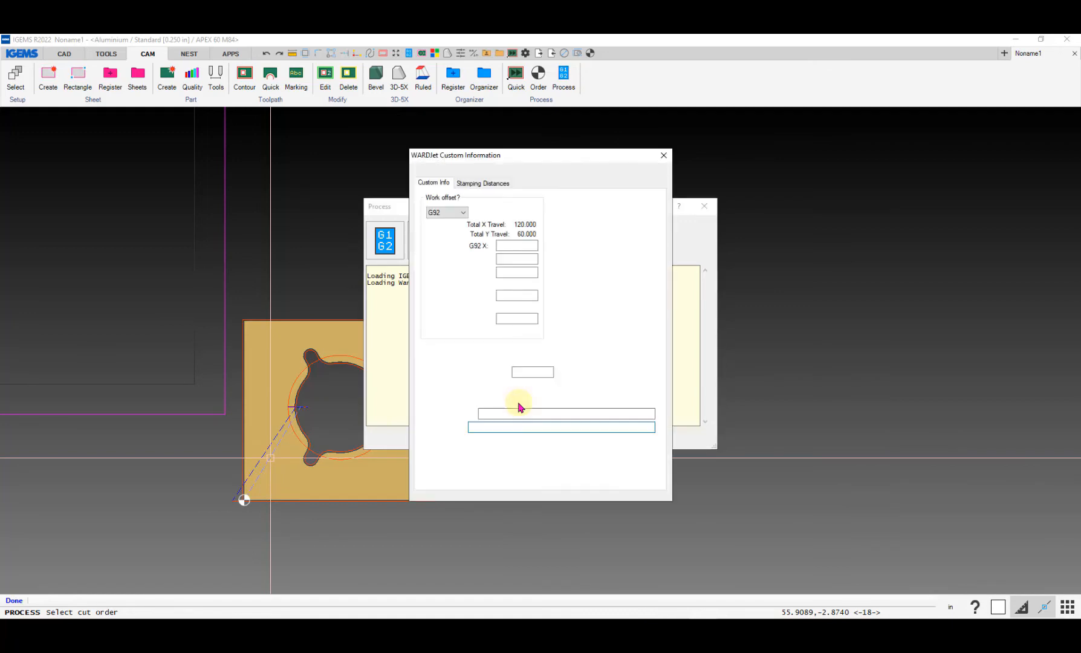
left_click(520, 462)
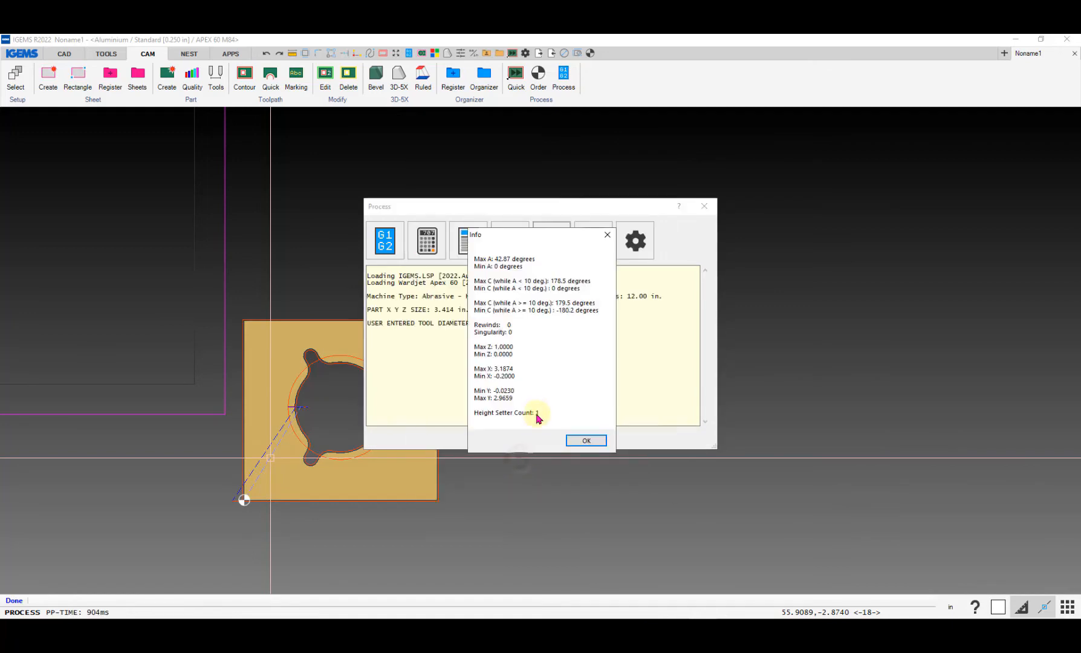
left_click(585, 441)
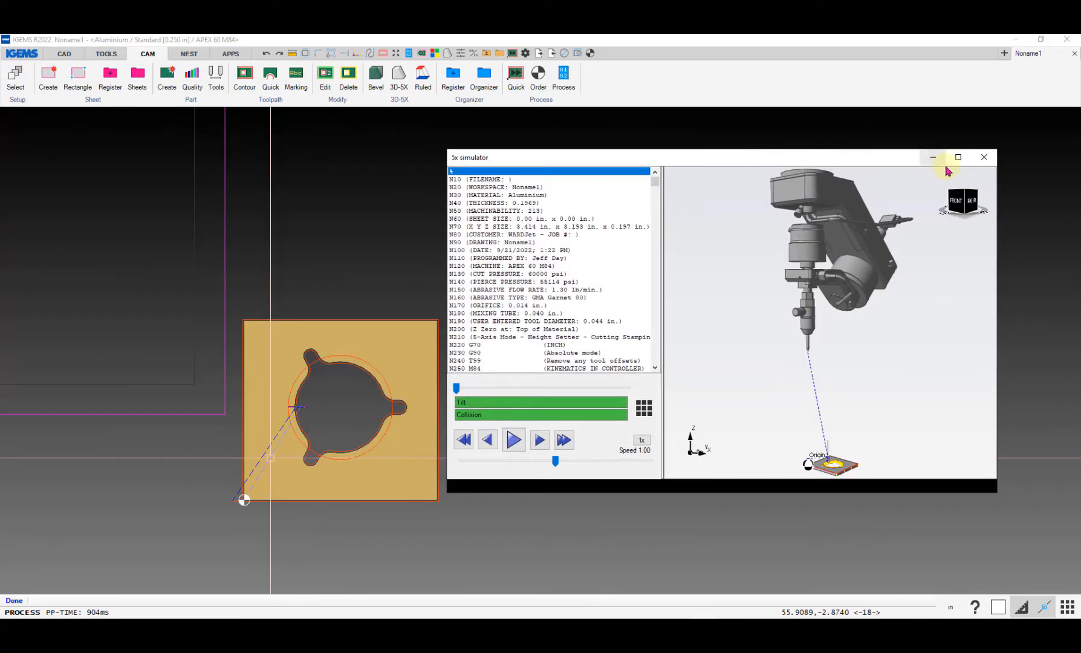
left_click(958, 157)
- Step through program lines N320 to N380 to examine the initial height-sensing sequence before the first cut, and close the simulator and processing
left_click(56, 319)
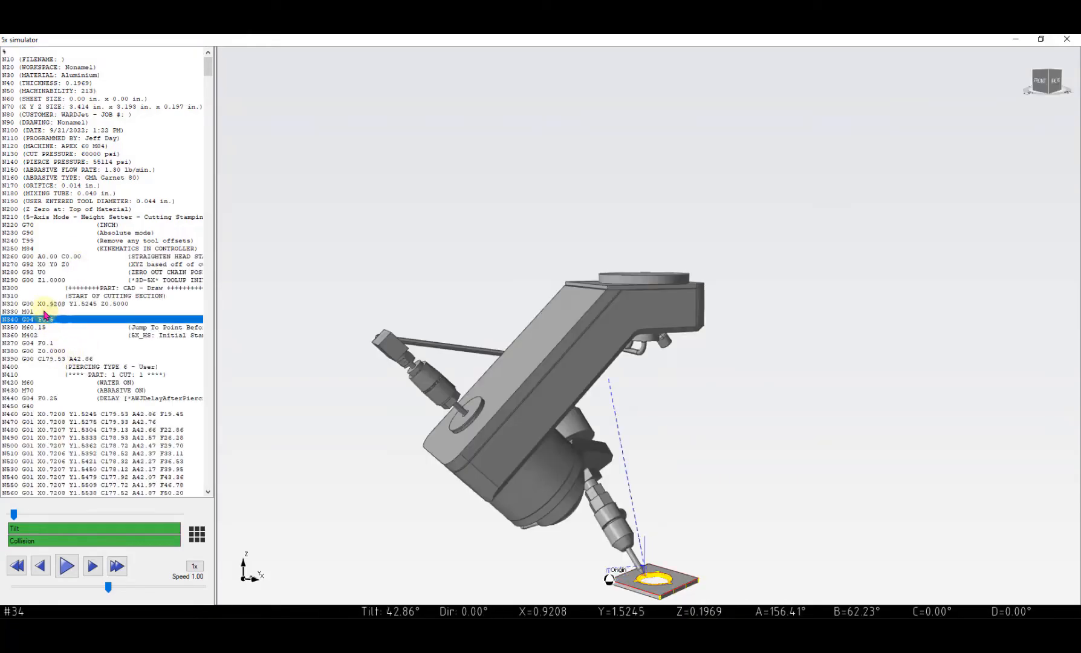
left_click(45, 305)
left_click(44, 320)
left_click(43, 329)
left_click(41, 336)
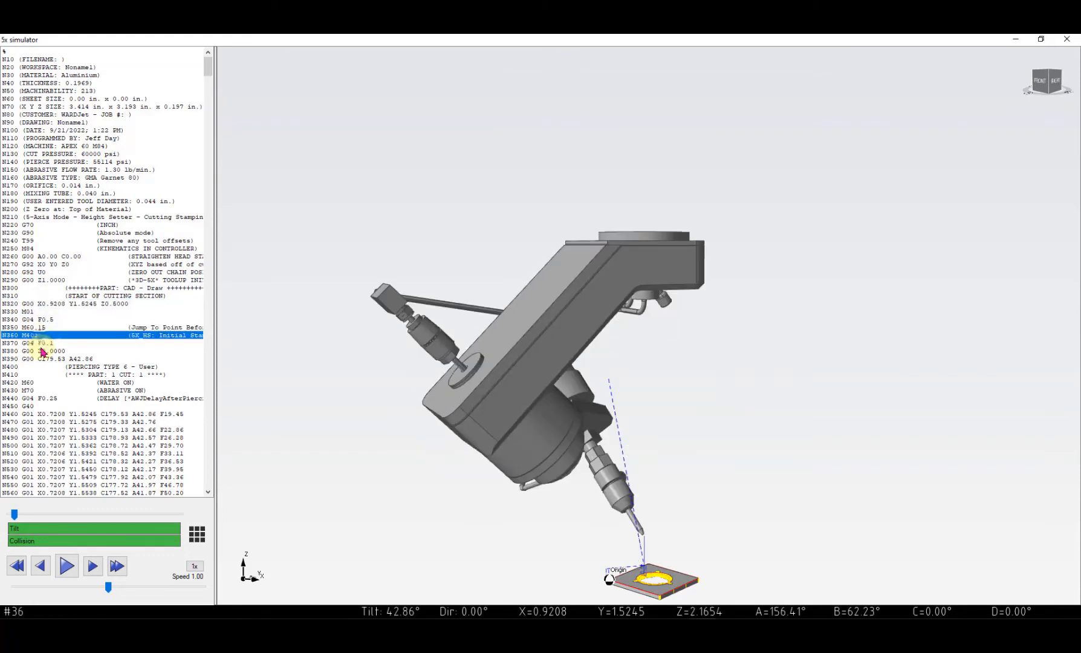
left_click(44, 320)
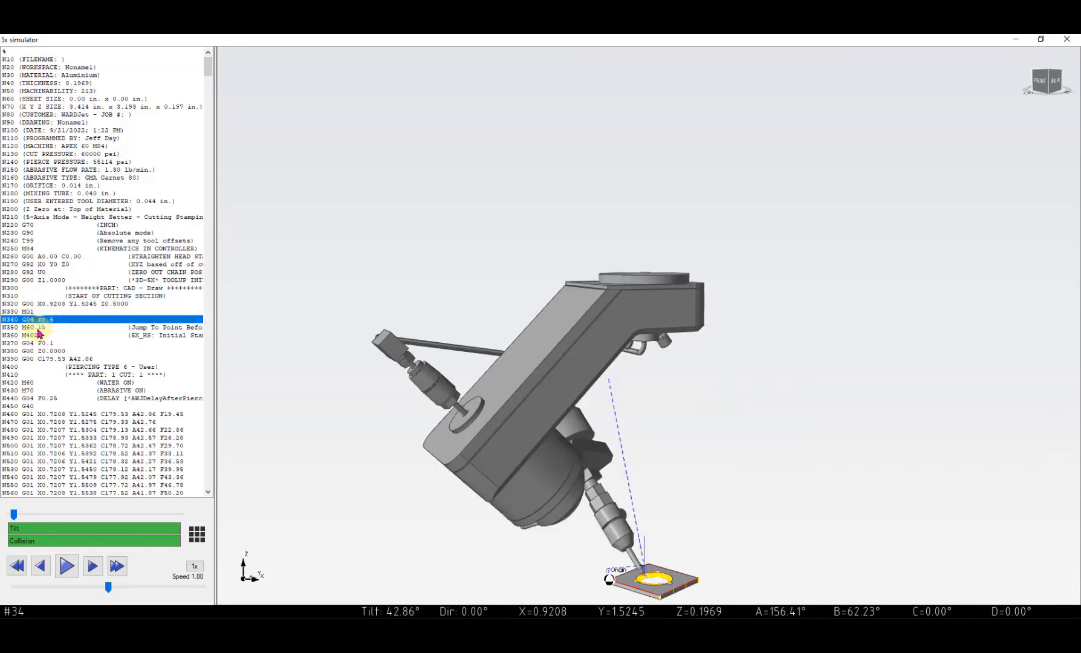
left_click(43, 336)
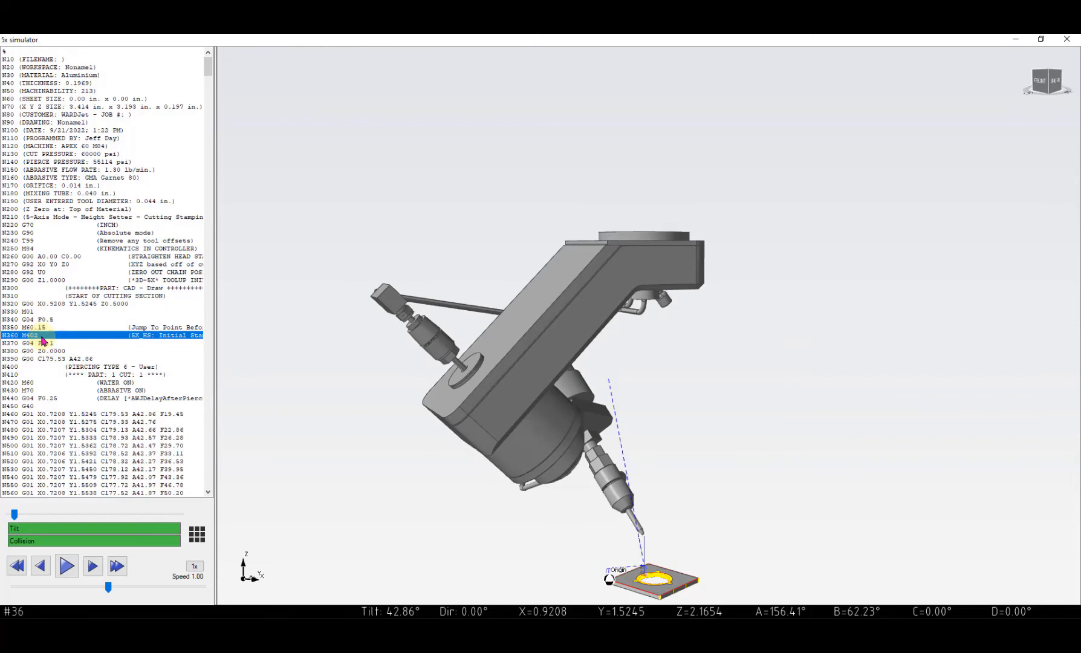
left_click(46, 344)
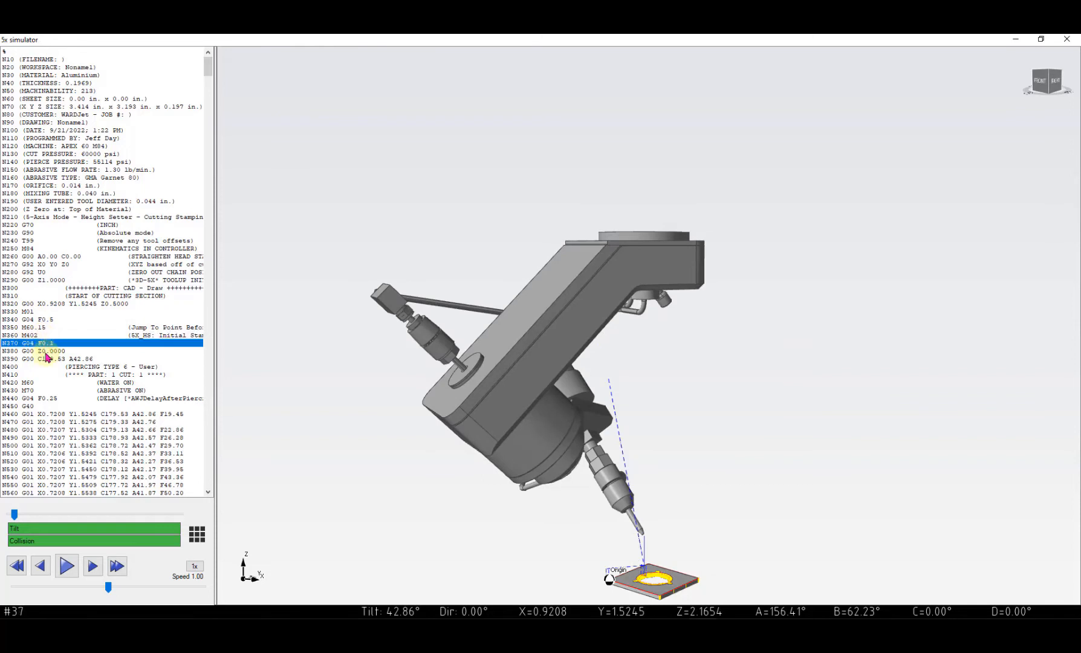
left_click(45, 352)
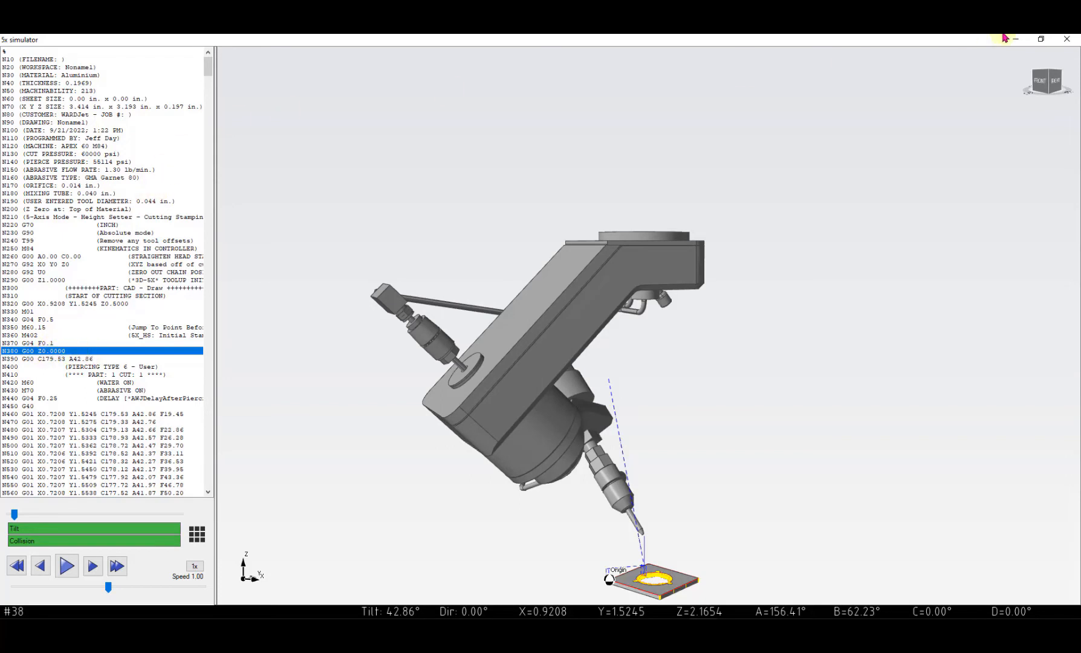
left_click(1066, 40)
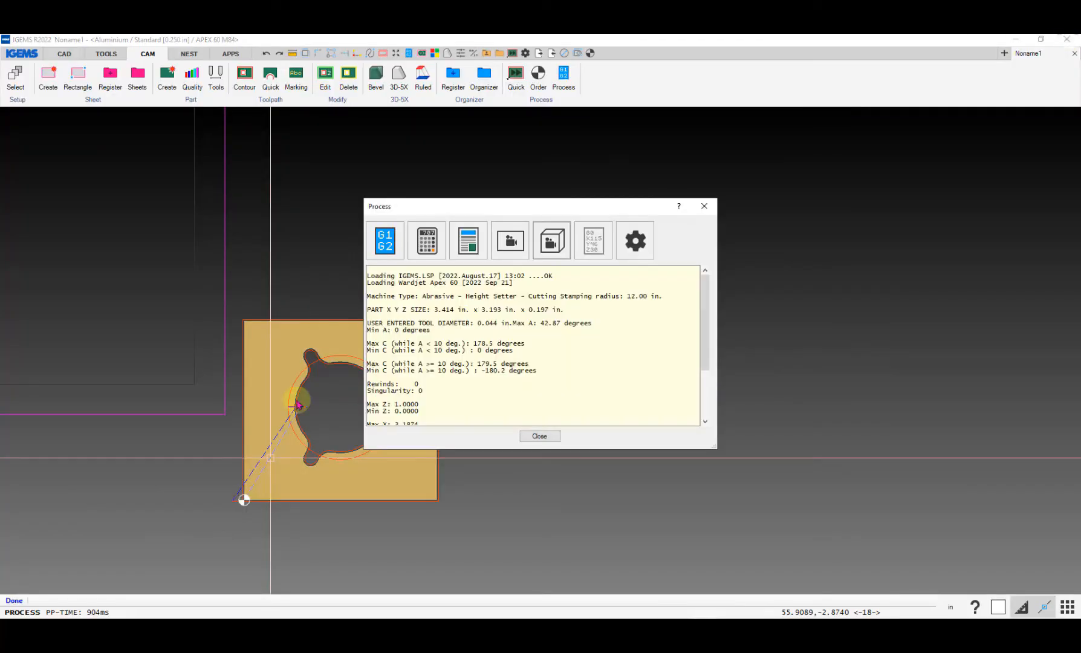
left_click(540, 436)
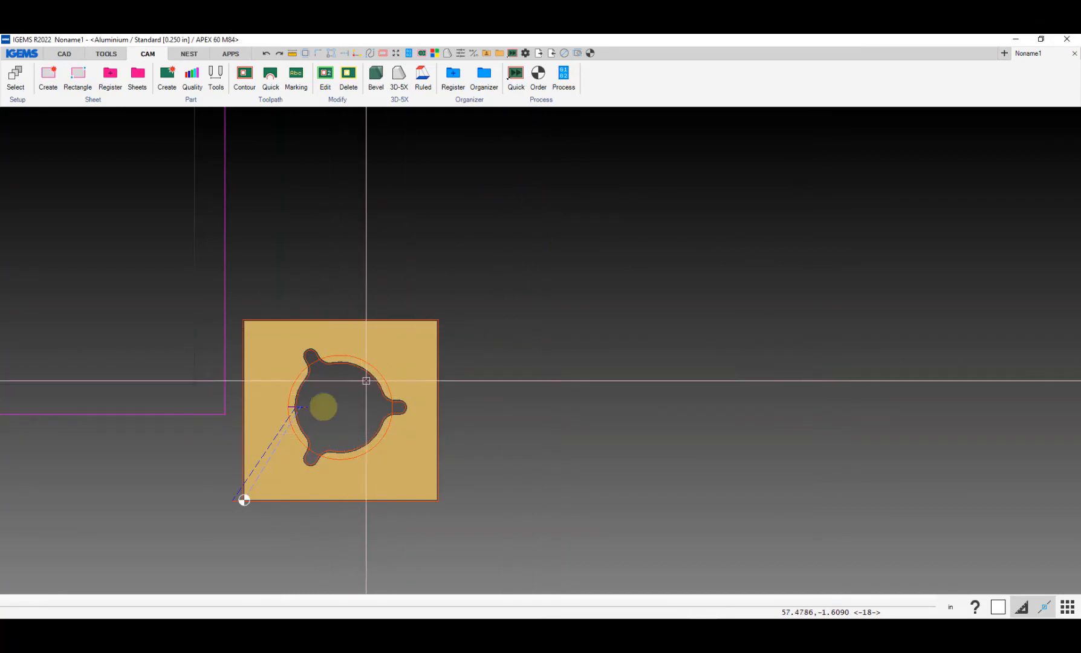
- Insert the standard parametric shape 005, a rectangle with four corner holes, beside the existing part
scroll(311, 425, "down", 2)
scroll(310, 425, "down", 2)
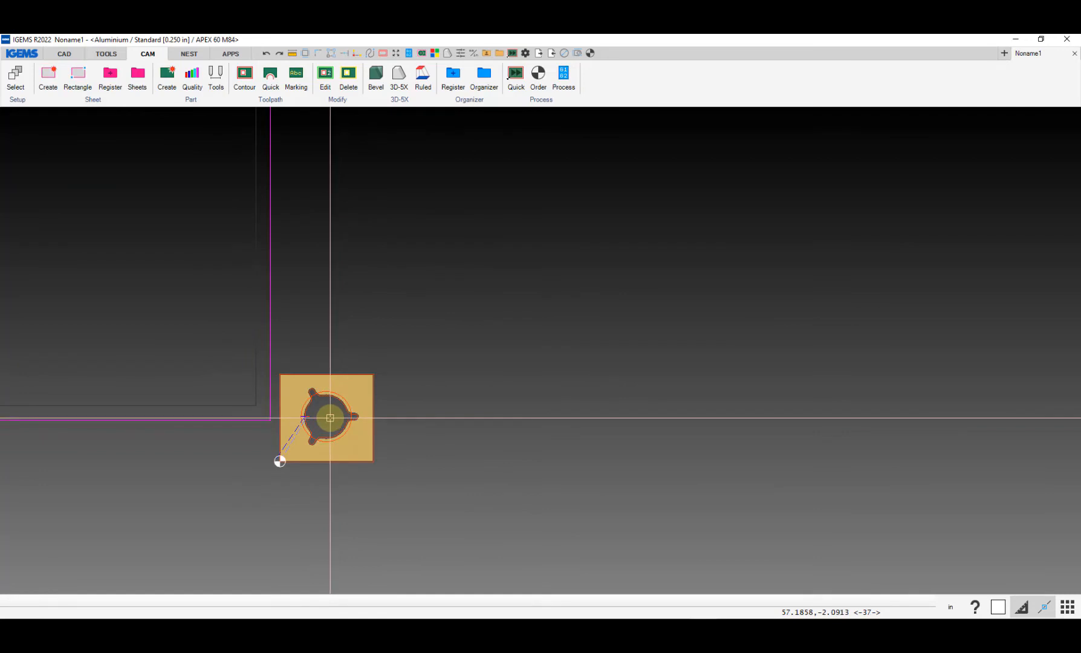
middle_click_drag(329, 418, 299, 414)
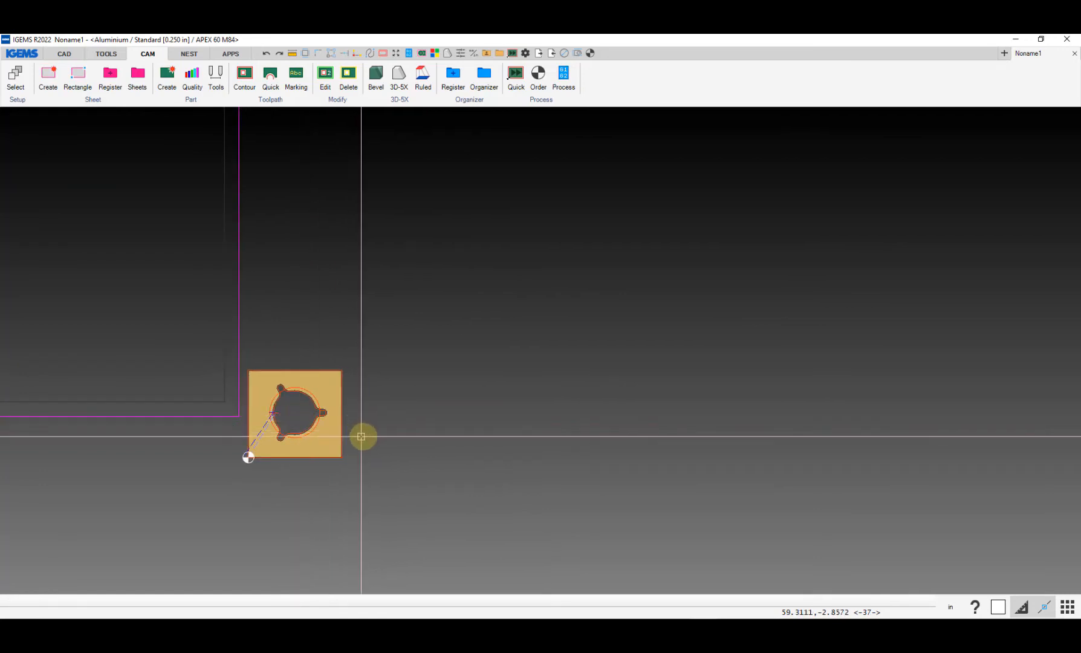
scroll(364, 437, "down", 2)
middle_click_drag(378, 429, 357, 405)
middle_click_drag(398, 349, 335, 373)
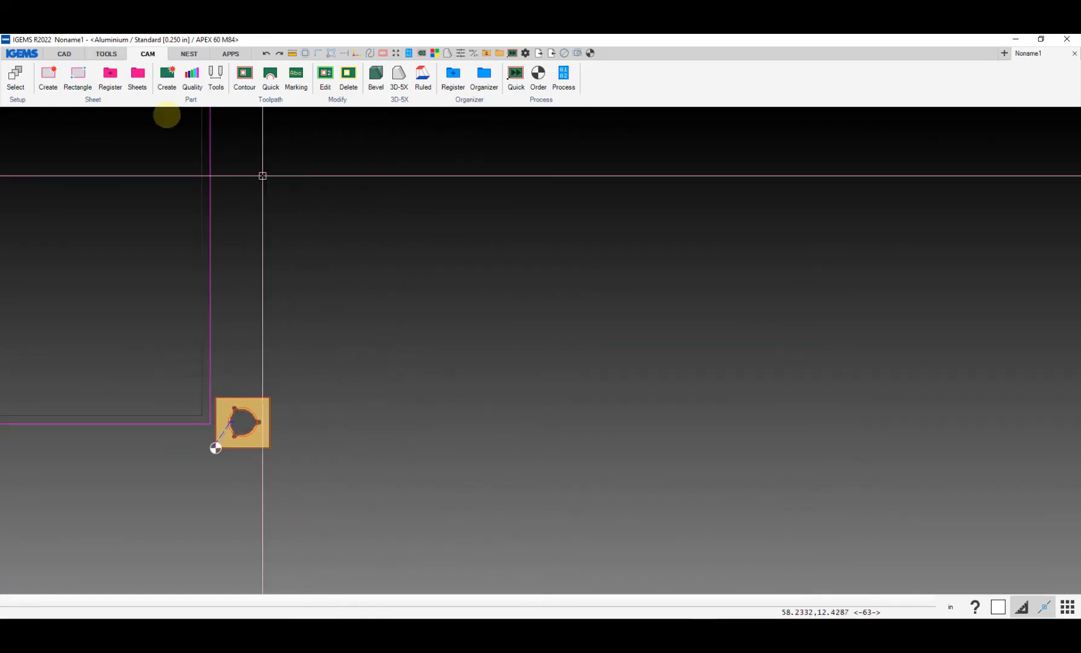
left_click(65, 54)
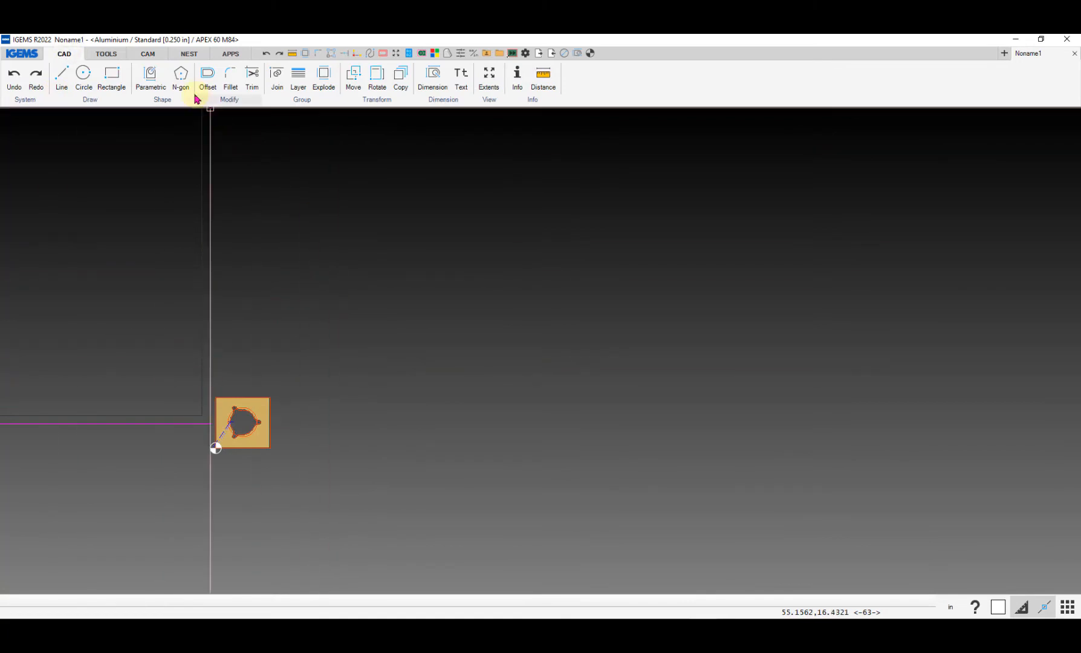
left_click(152, 75)
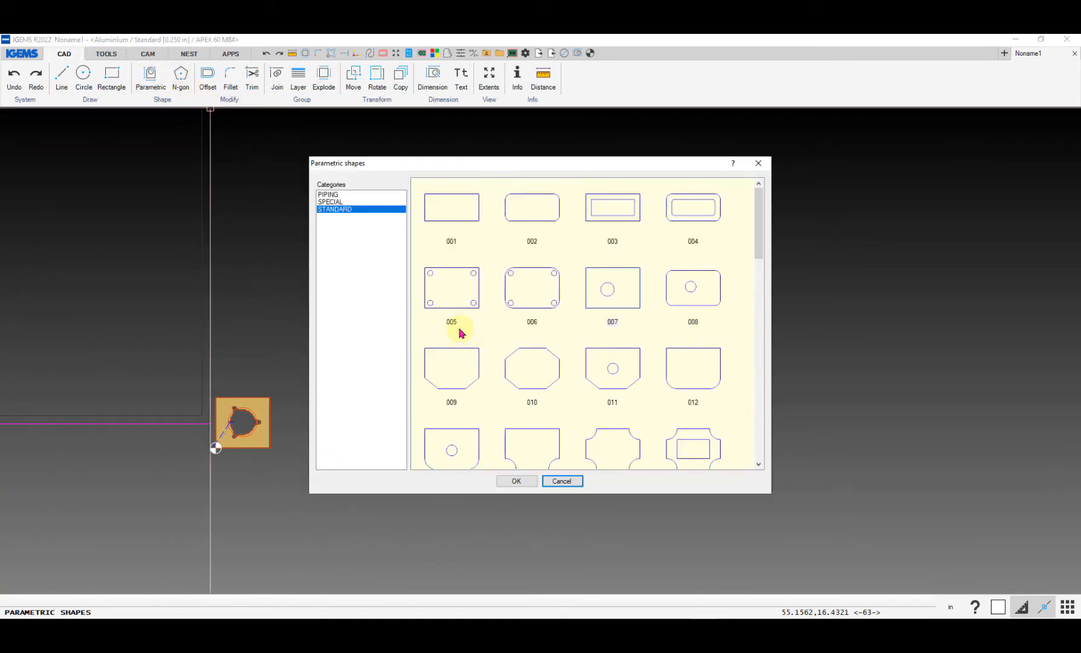
left_click(465, 302)
left_click(515, 481)
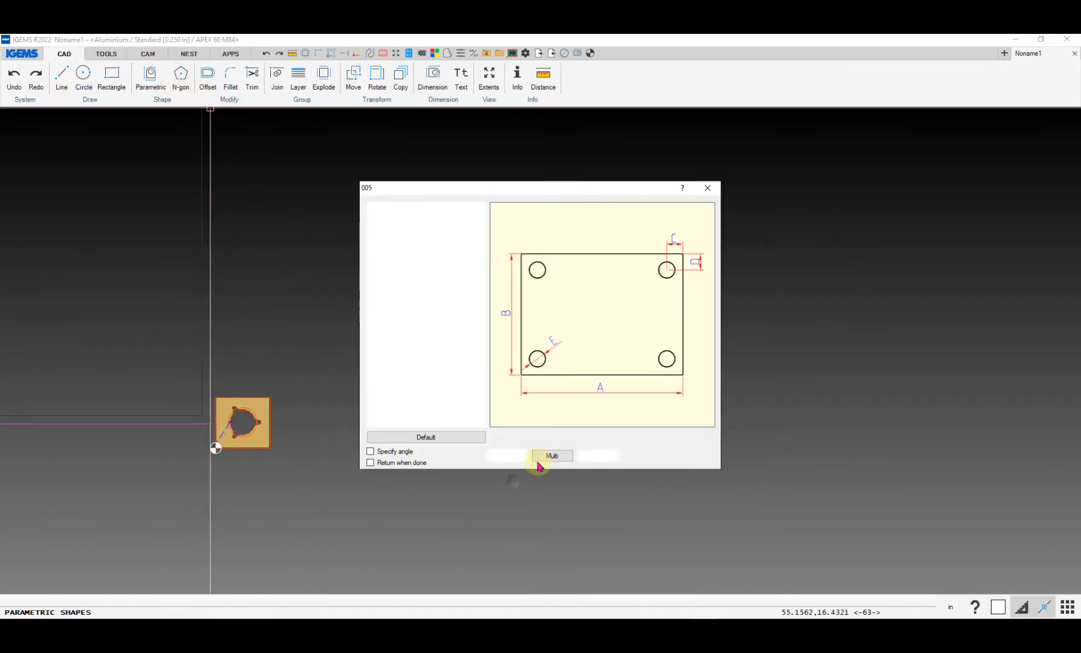
left_click(517, 457)
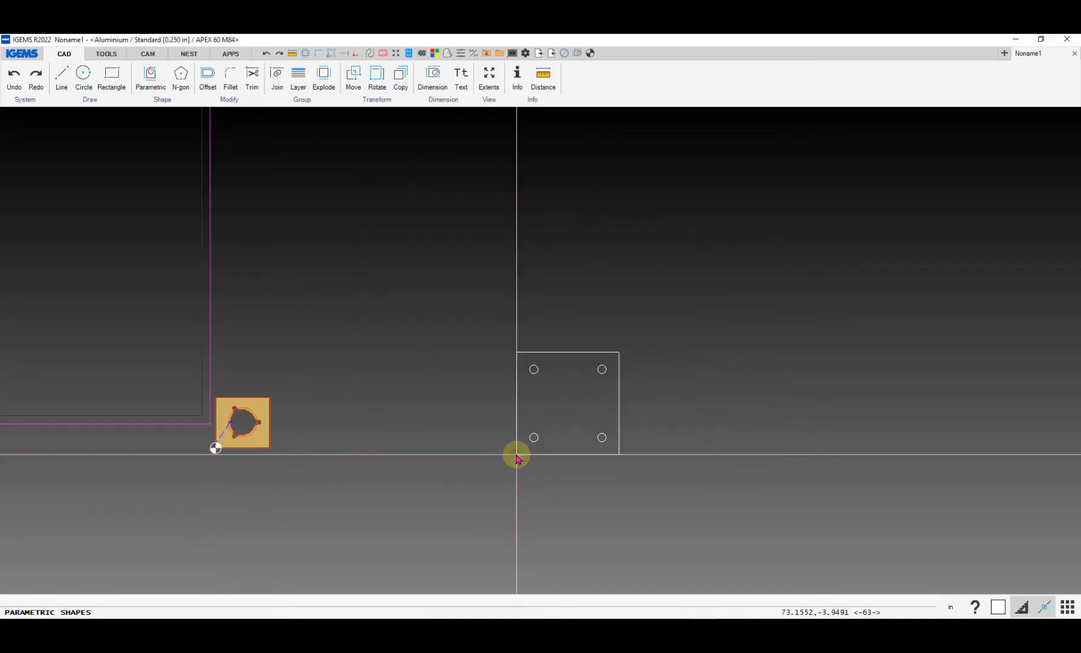
scroll(363, 438, "up", 3)
left_click(369, 439)
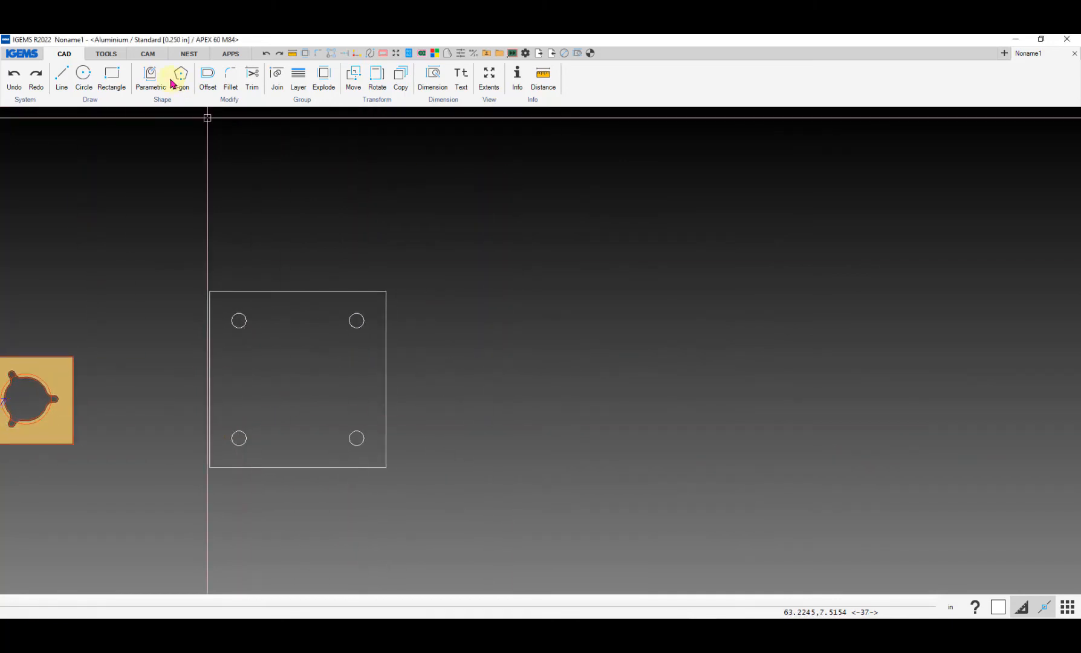
- Turn the new four-hole plate into a part with automatic toolpaths using the Quick process
left_click(149, 54)
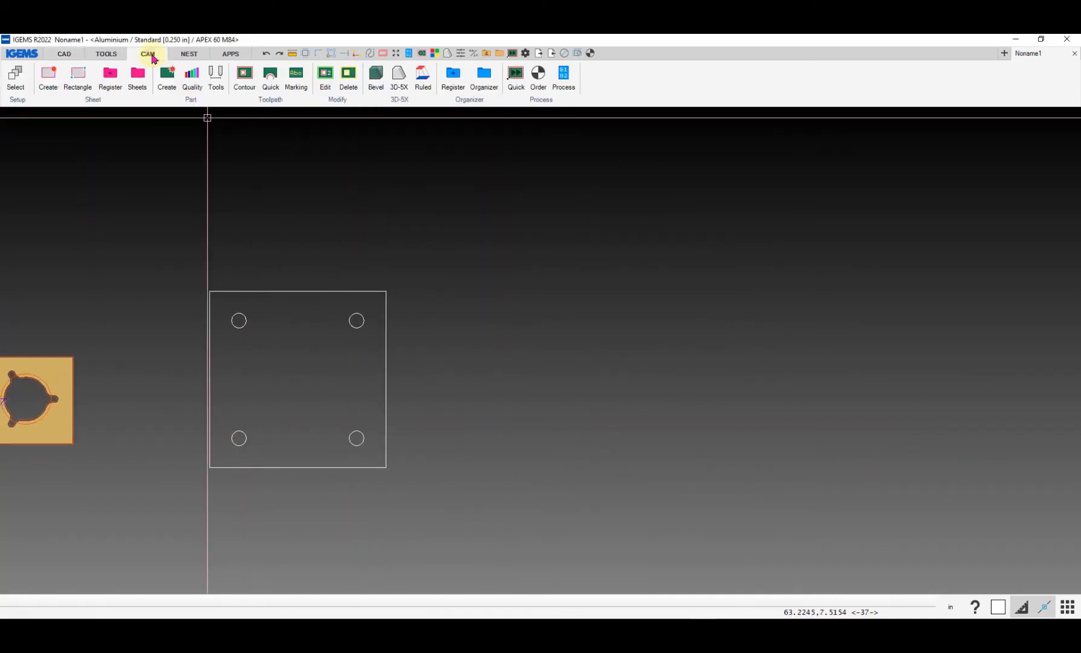
left_click(515, 77)
left_click(535, 436)
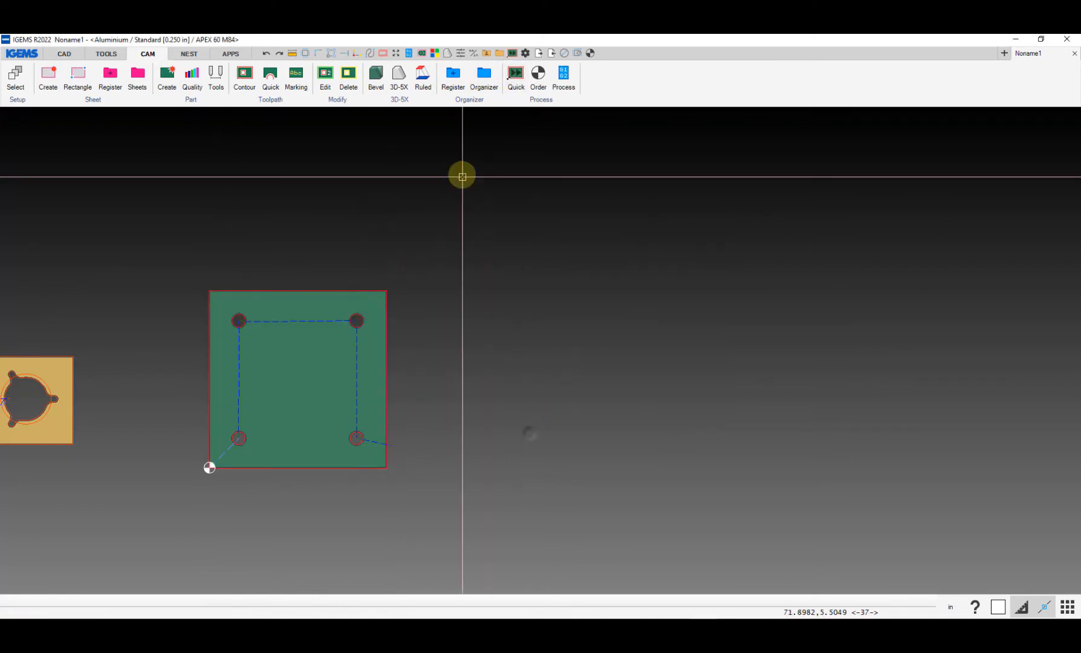
- Delete all toolpaths from the four-hole plate, keeping the part itself
left_click(361, 77)
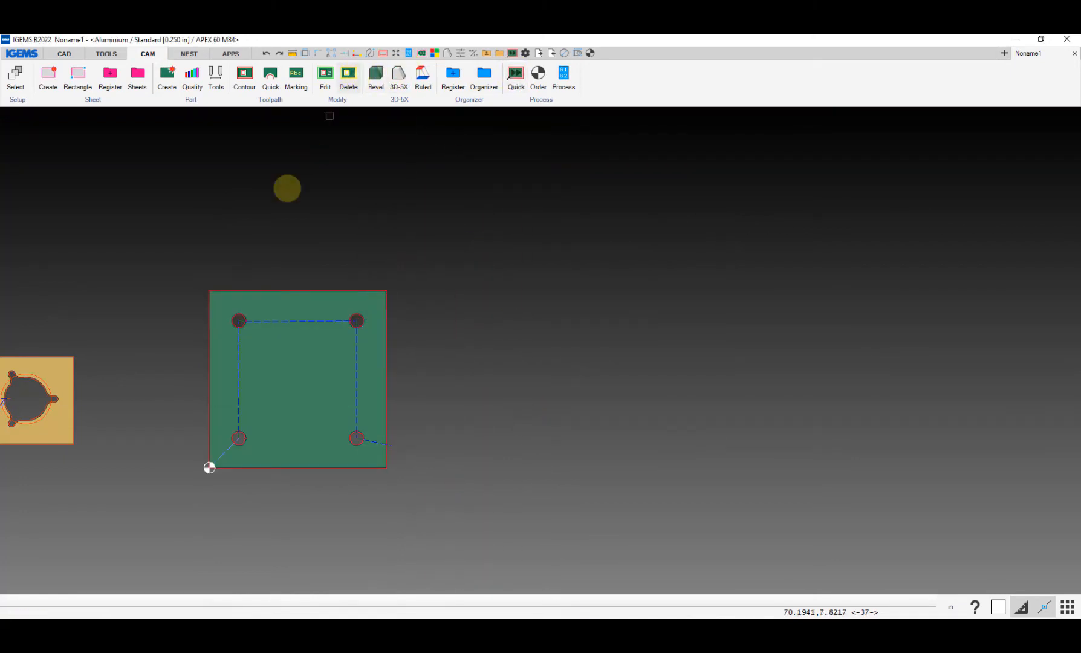
mouse_move(163, 265)
left_mouse_down()
mouse_move(381, 427)
mouse_move(468, 512)
left_mouse_up()
right_click(469, 511)
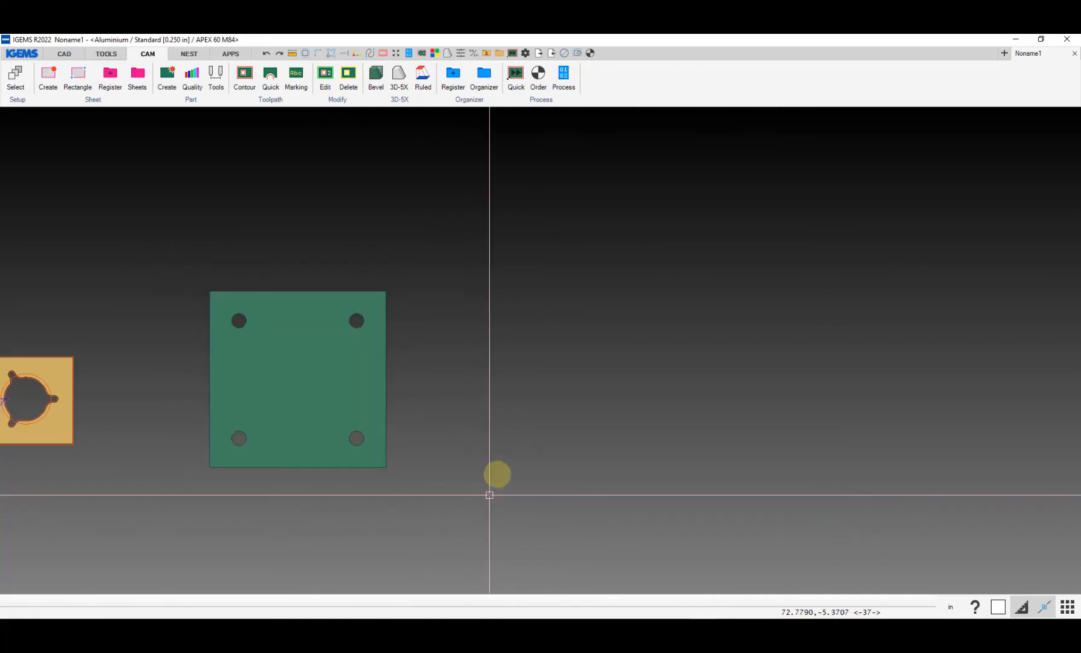
- Open the four-hole plate in the 3D-5X module
left_click(376, 75)
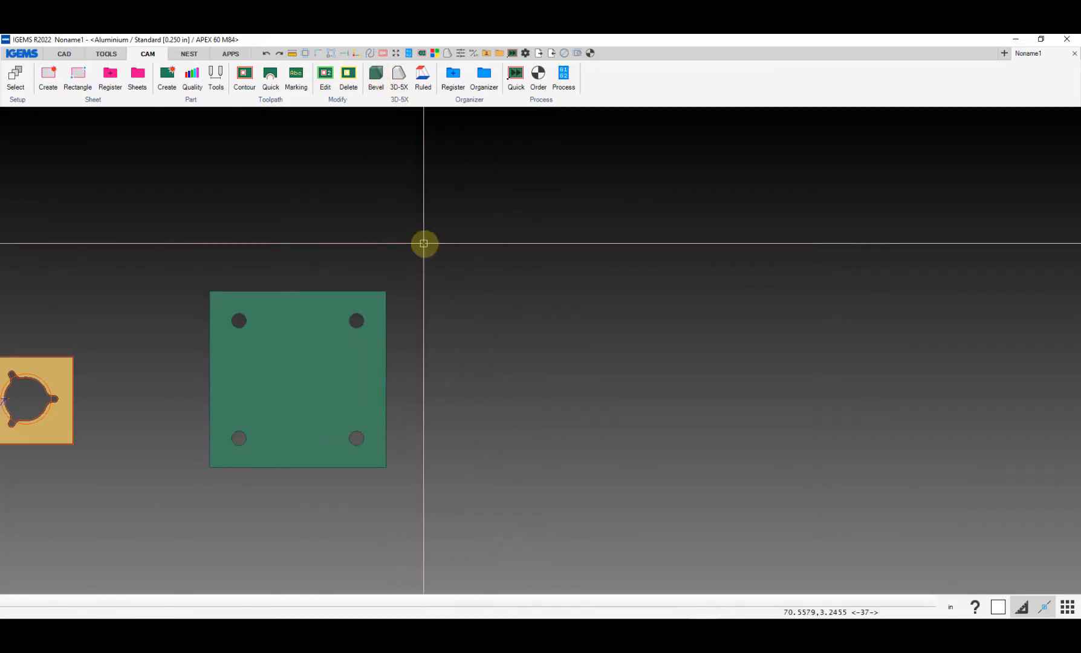
right_click(429, 343)
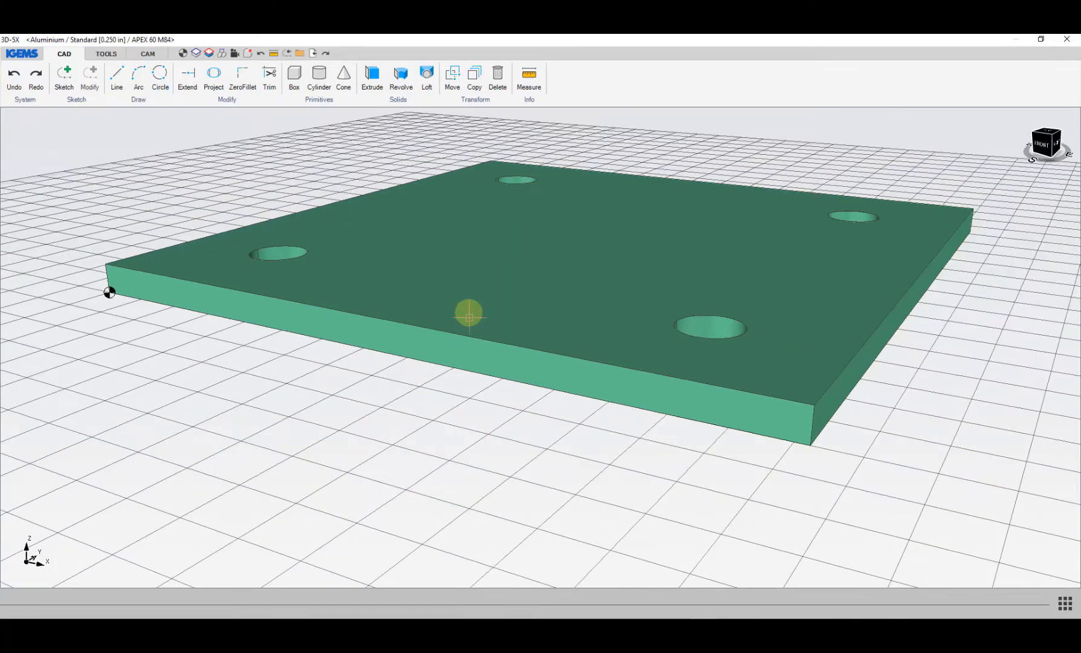
middle_click_drag(485, 349, 613, 333)
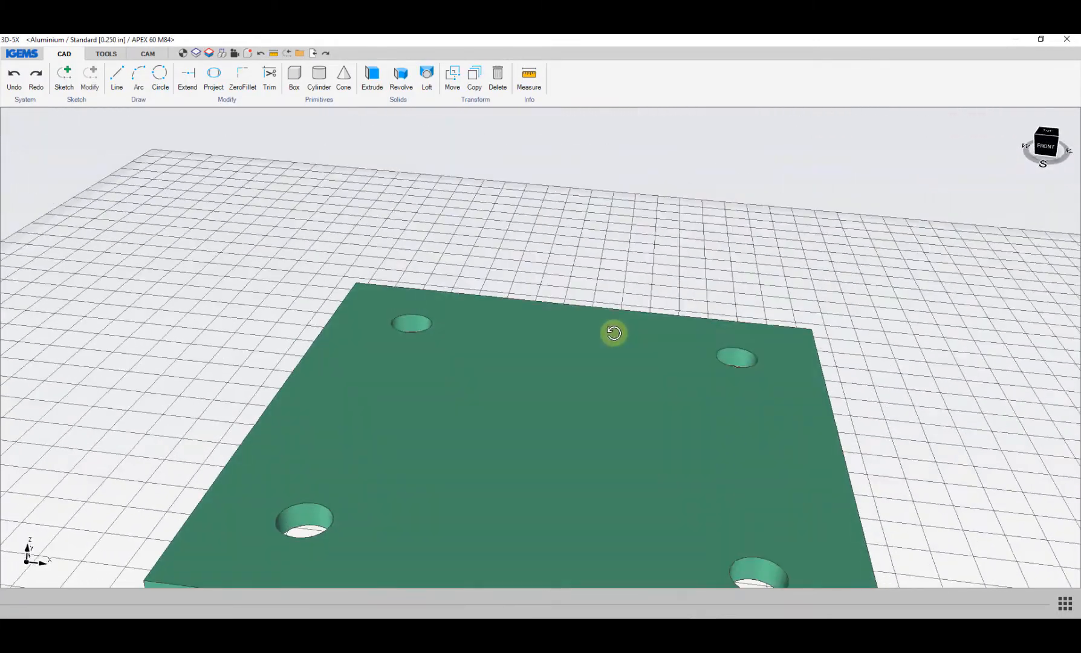
scroll(254, 187, "down", 5)
- Bevel the upper edge of the plate's back-left hole at 45° with a B value of 0.125 in
left_click(148, 55)
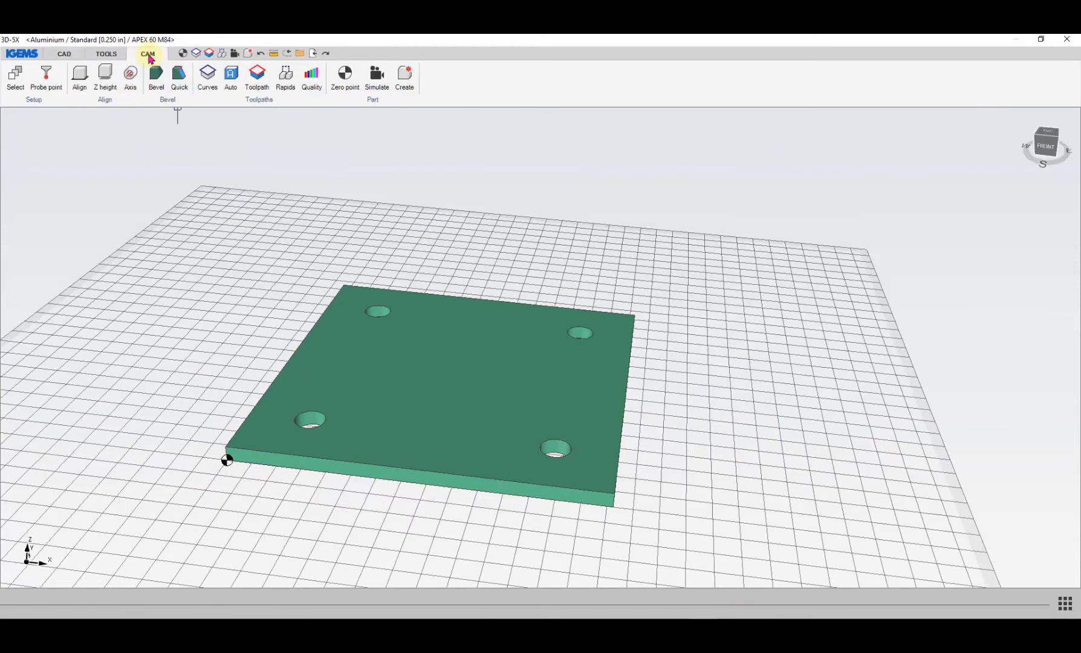
left_click(160, 75)
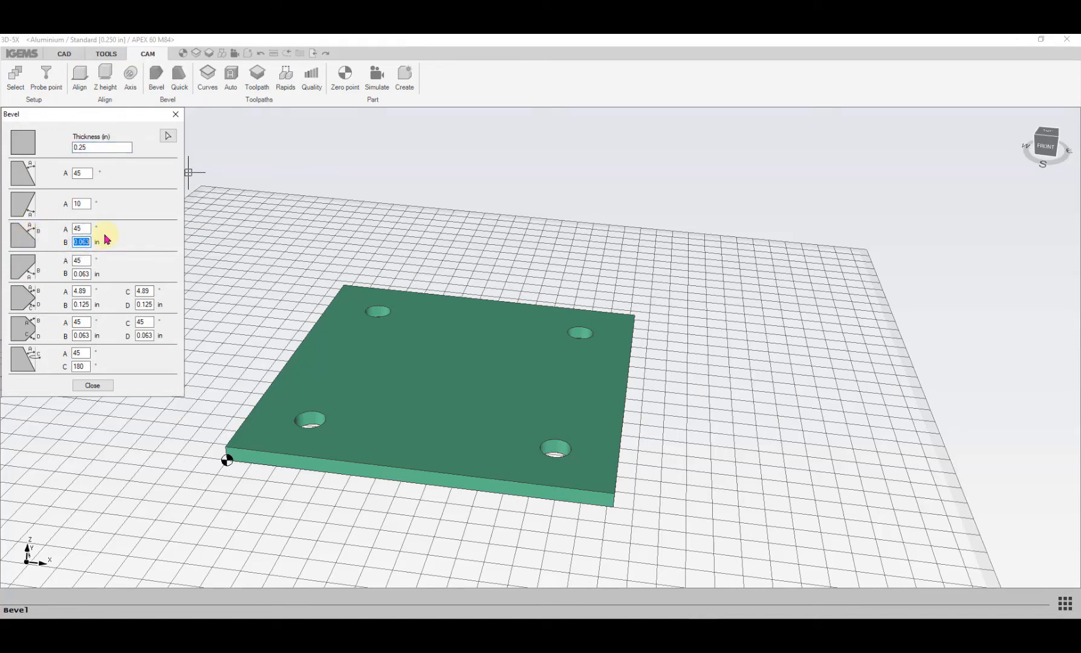
left_click(40, 217)
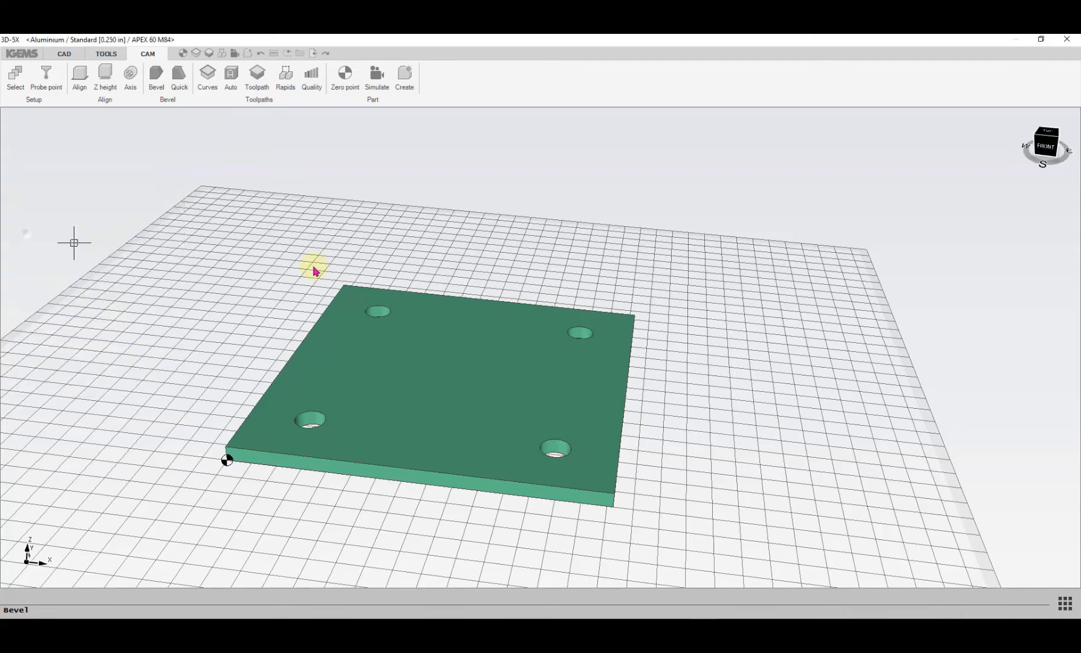
scroll(378, 310, "up", 5)
scroll(387, 302, "up", 5)
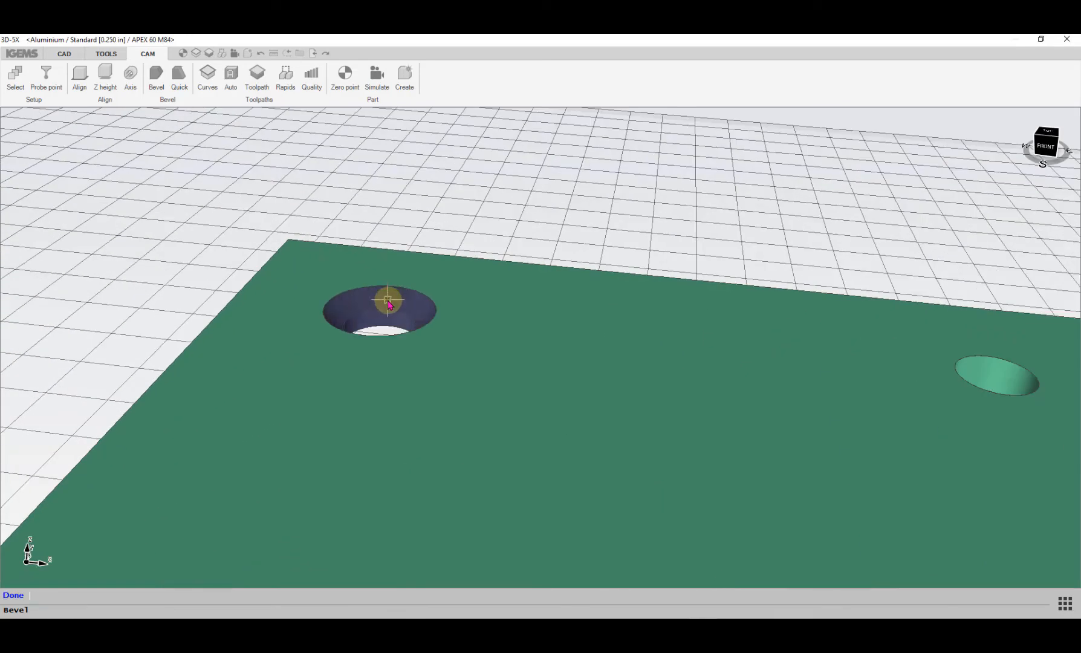
mouse_move(379, 322)
middle_mouse_down()
mouse_move(387, 472)
mouse_move(353, 365)
mouse_move(357, 309)
mouse_move(377, 323)
middle_mouse_up()
scroll(389, 445, "down", 8)
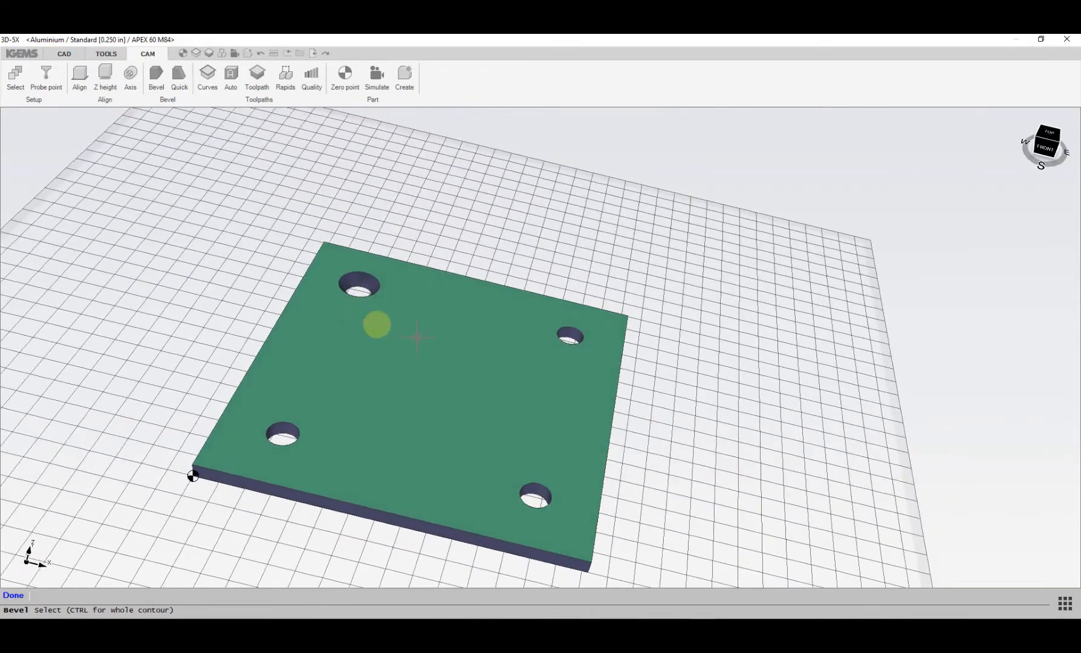
left_click(13, 595)
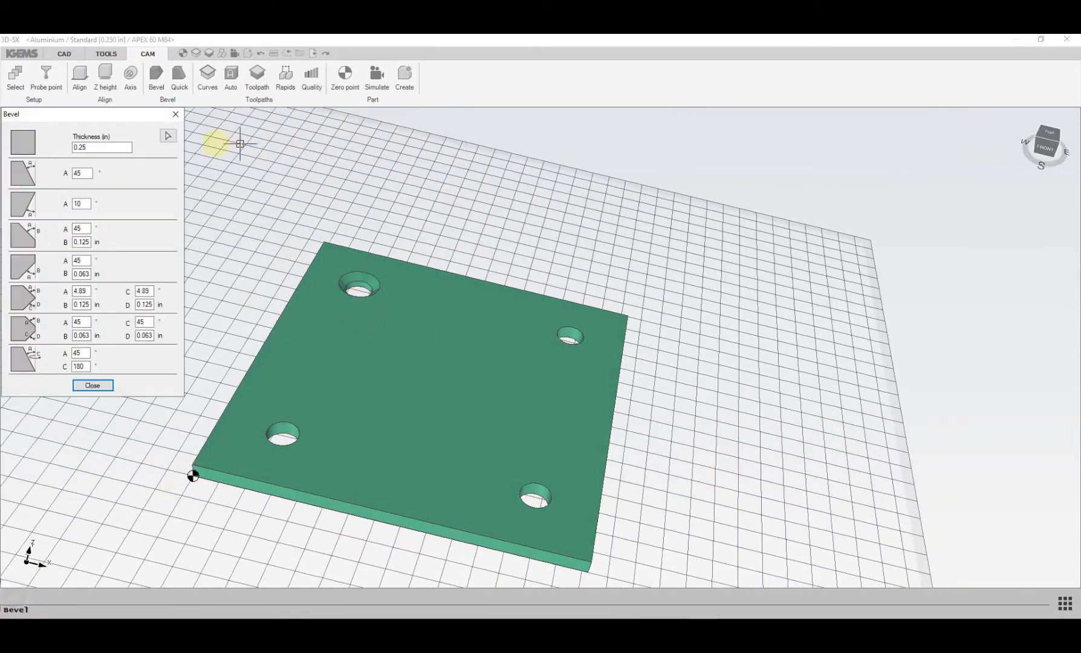
left_click(94, 385)
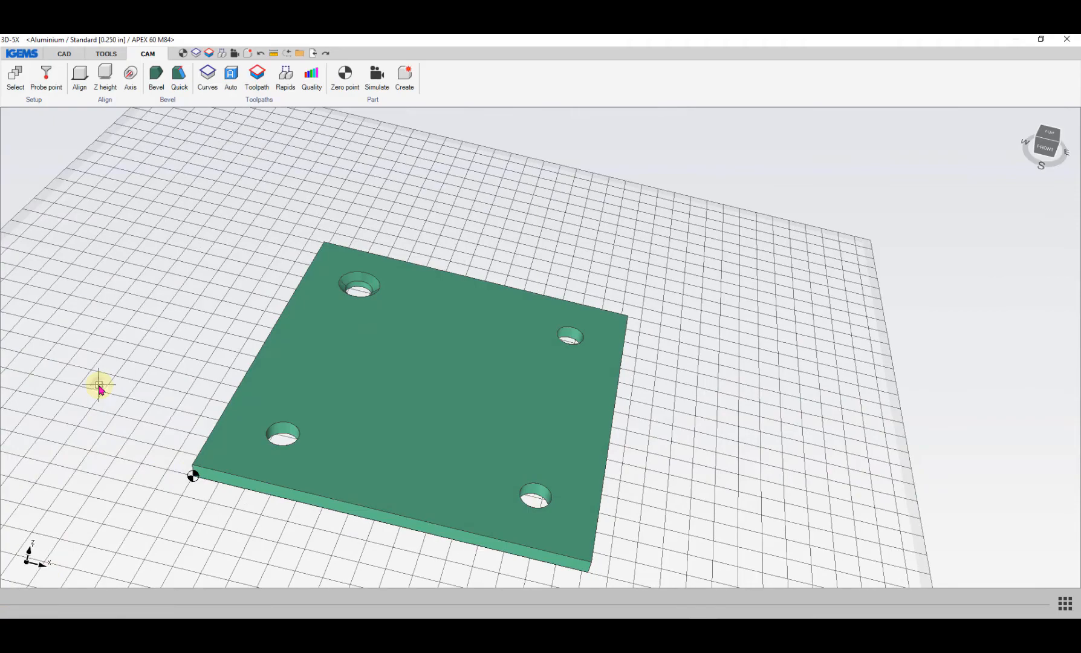
- Create curves from the contours of the plate's top and bottom surfaces
left_click(208, 79)
left_click(119, 138)
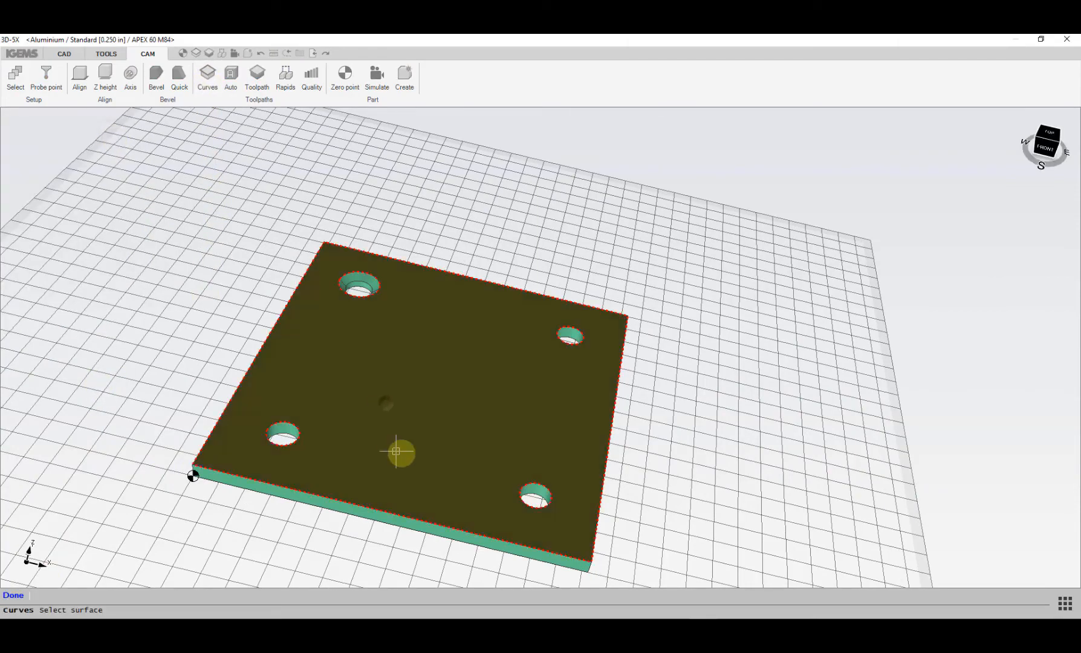
middle_click_drag(396, 450, 468, 212)
left_click(440, 330)
middle_click_drag(427, 339, 396, 498)
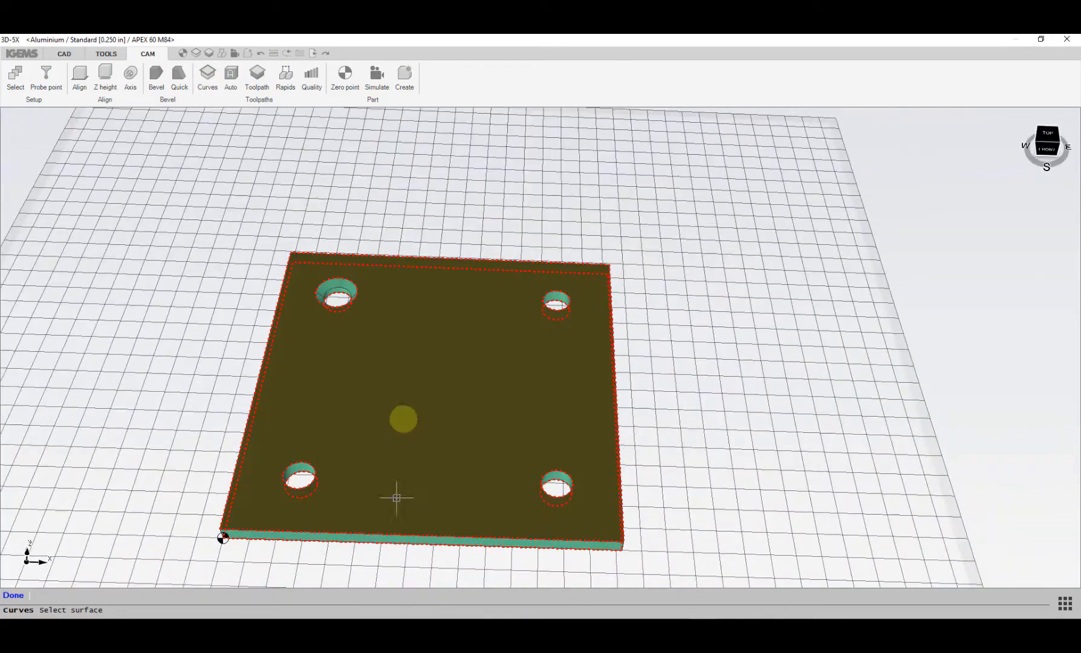
right_click(403, 391)
- Add a closed curve along the bevelled hole's inner edge, where the bevel meets the straight wall
middle_click_drag(375, 310, 381, 391)
scroll(371, 392, "up", 5)
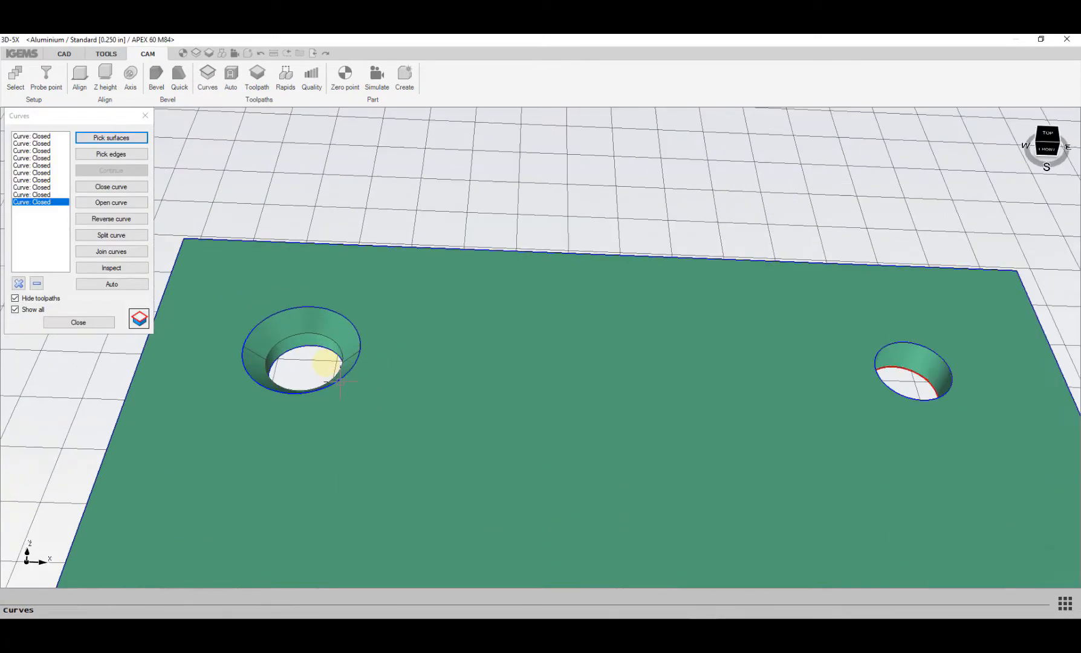
scroll(340, 381, "up", 2)
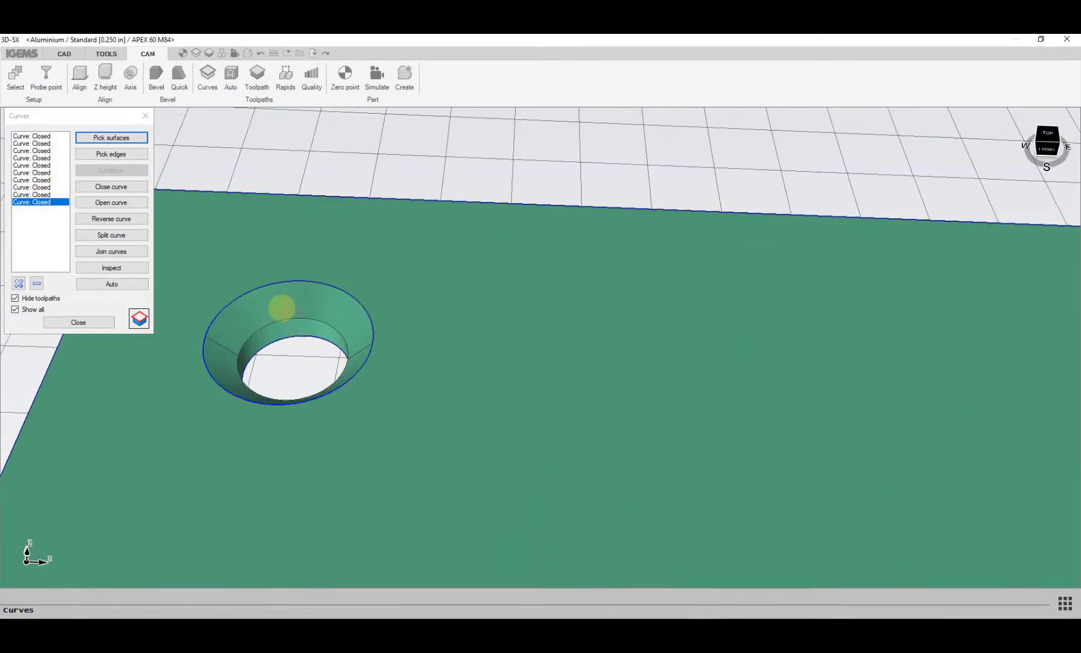
left_click(121, 155)
left_click(309, 317)
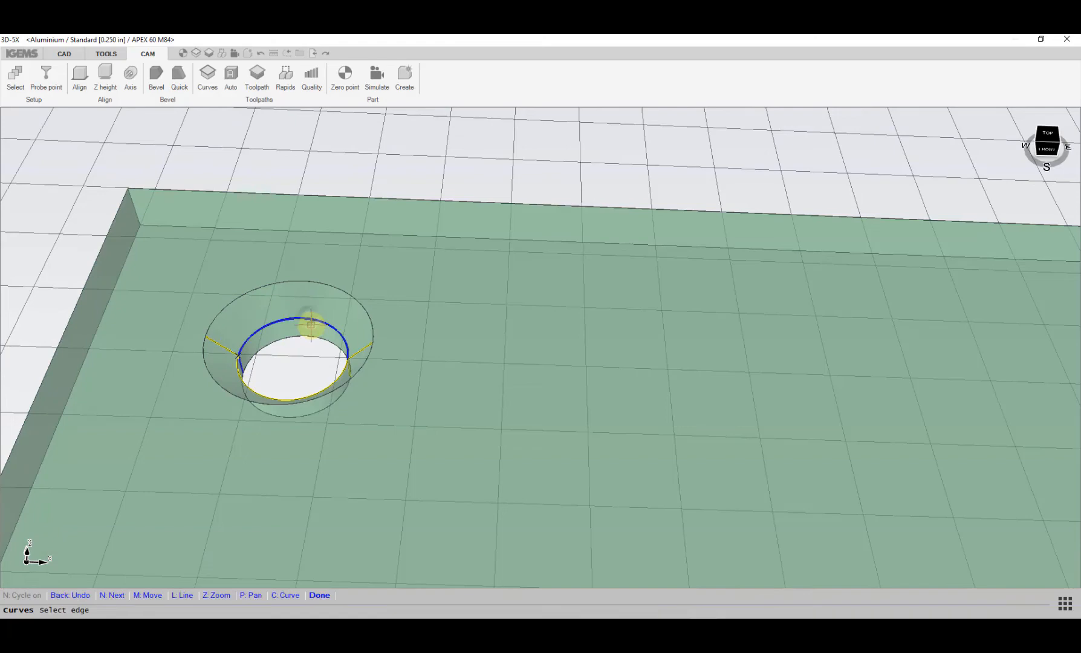
right_click(165, 319)
scroll(250, 354, "up", 3)
scroll(307, 367, "down", 2)
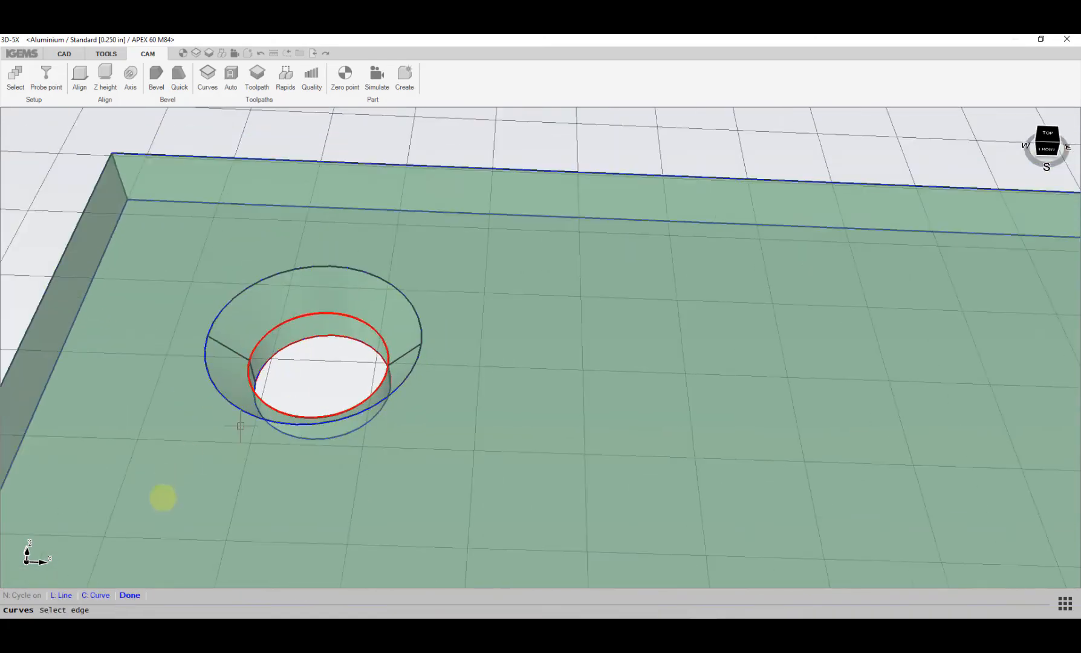
left_click(134, 596)
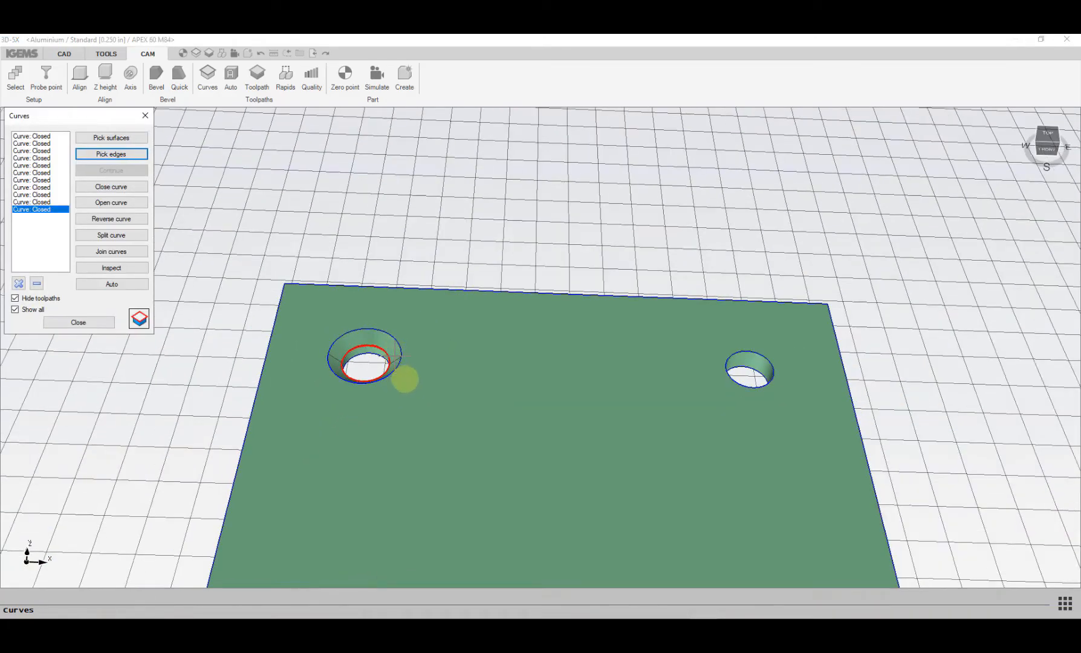
- Create a ruled toolpath with Upper - Lower engagement on the front-left hole, using its top and bottom edge curves
left_click(138, 321)
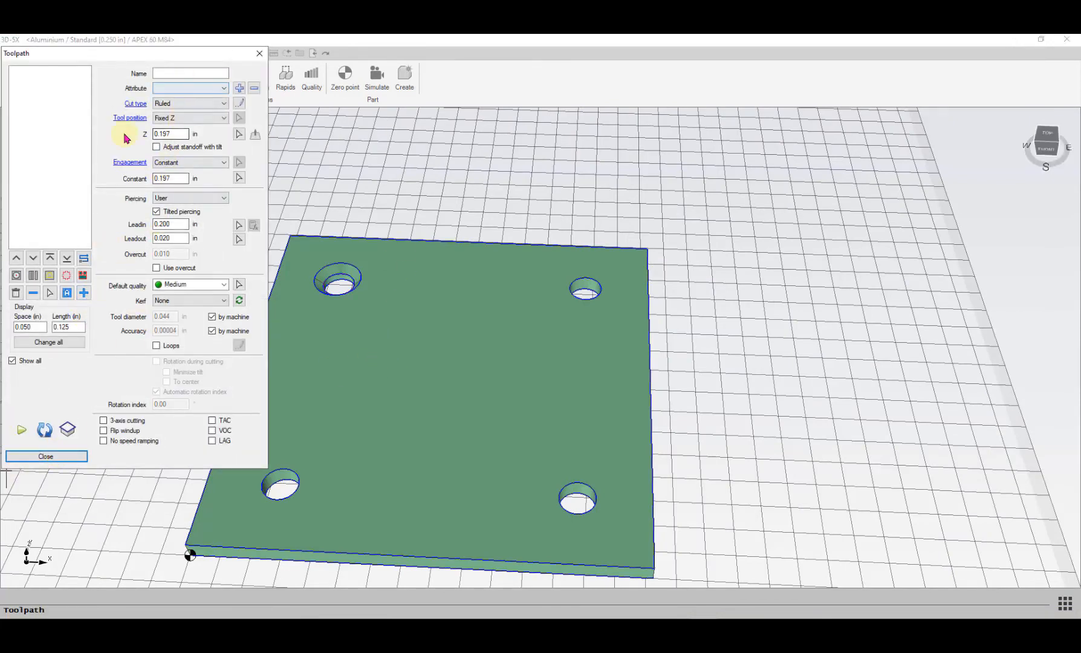
left_click(195, 163)
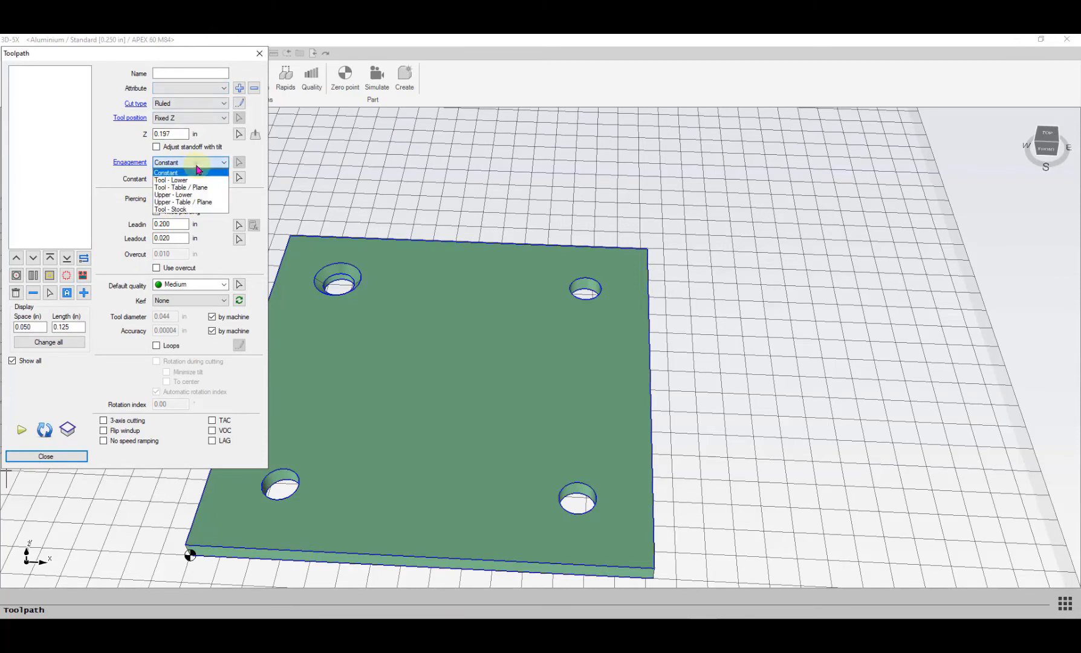
left_click(181, 195)
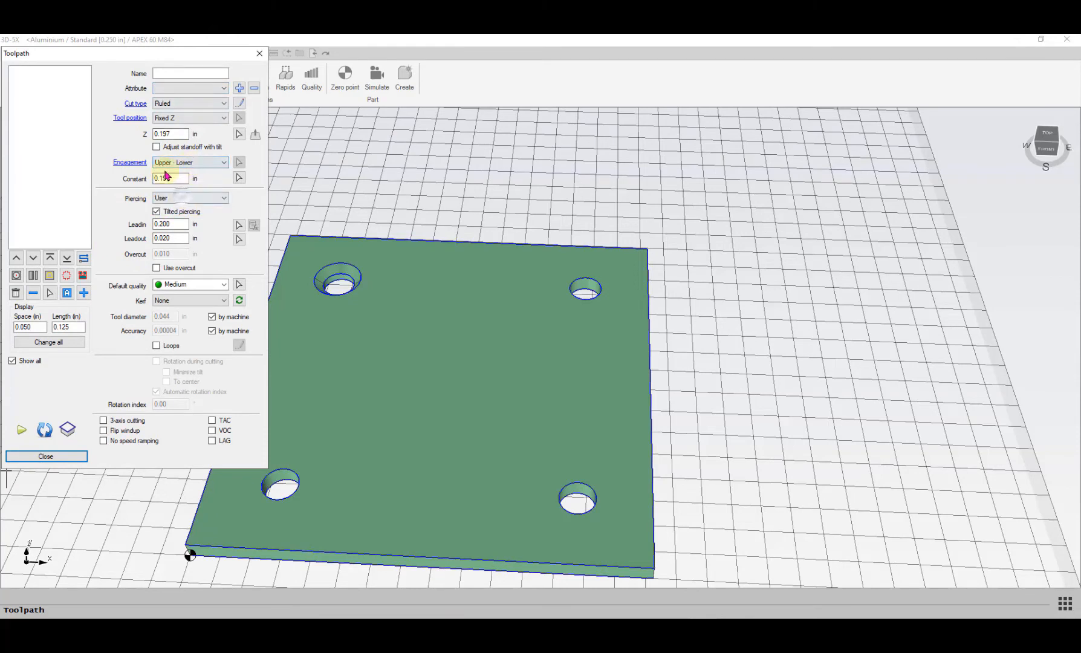
left_click(85, 293)
scroll(261, 483, "up", 3)
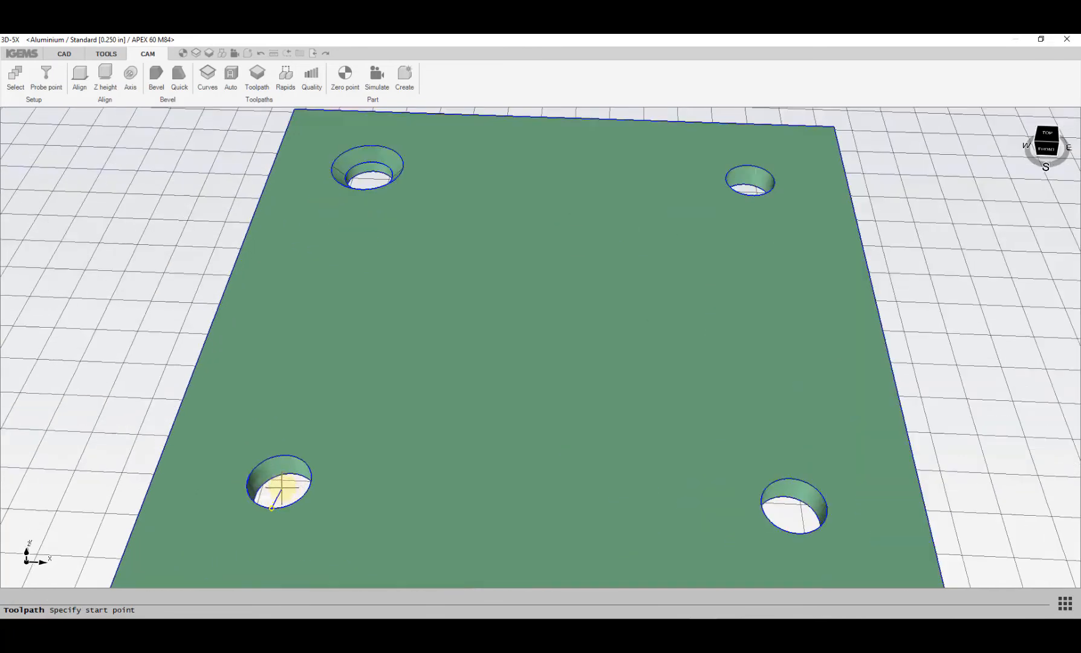
left_click(265, 482)
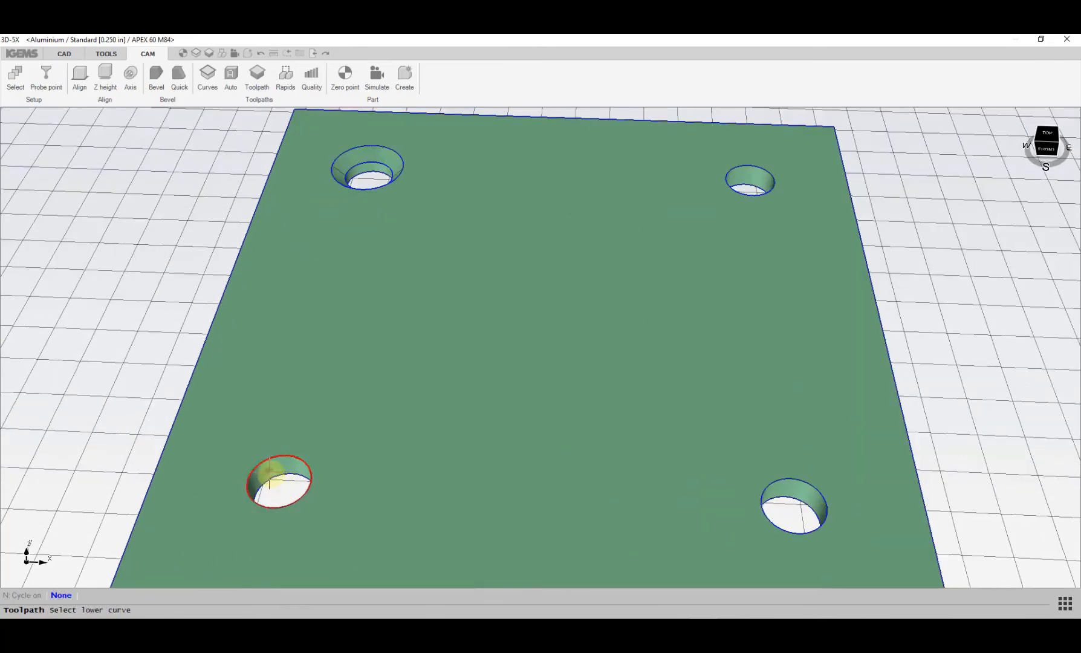
left_click(273, 479)
scroll(270, 482, "up", 3)
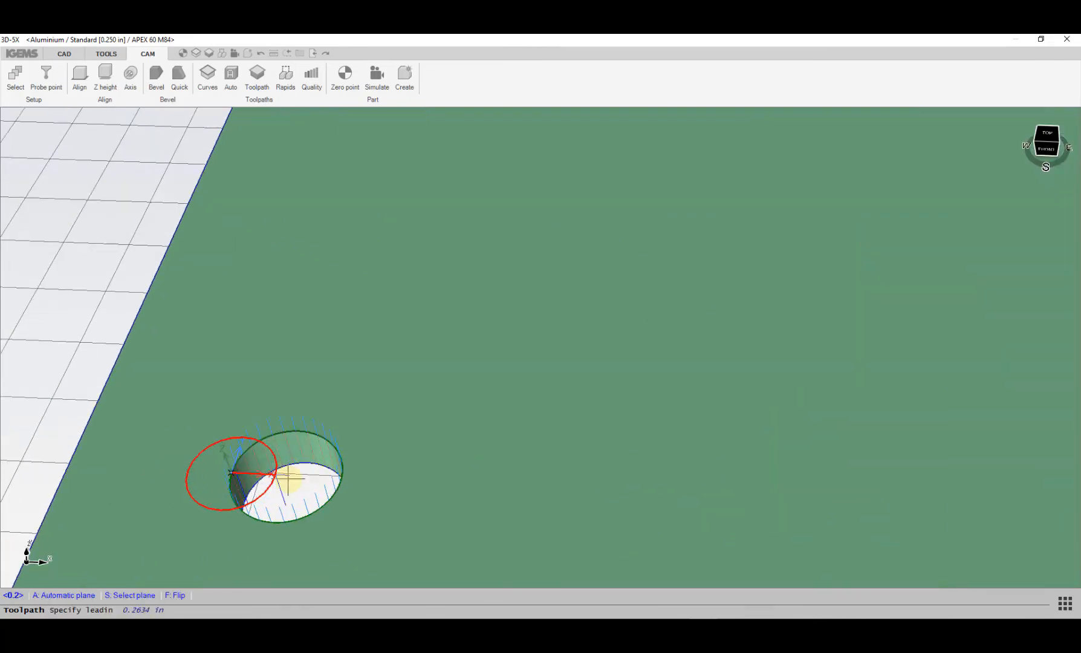
left_click(288, 478)
scroll(365, 411, "down", 5)
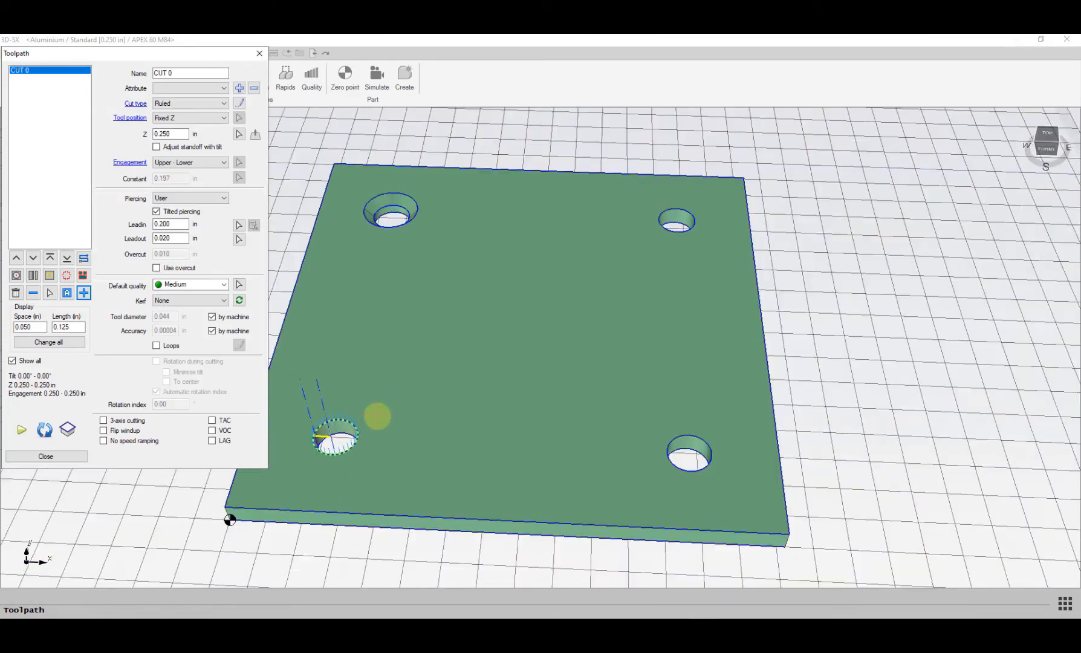
- Add a ruled toolpath for the bevel of the back-left hole, from its outer top edge to its inner edge, with the default lead-in and lead-out
scroll(399, 315, "up", 2)
scroll(407, 339, "down", 2)
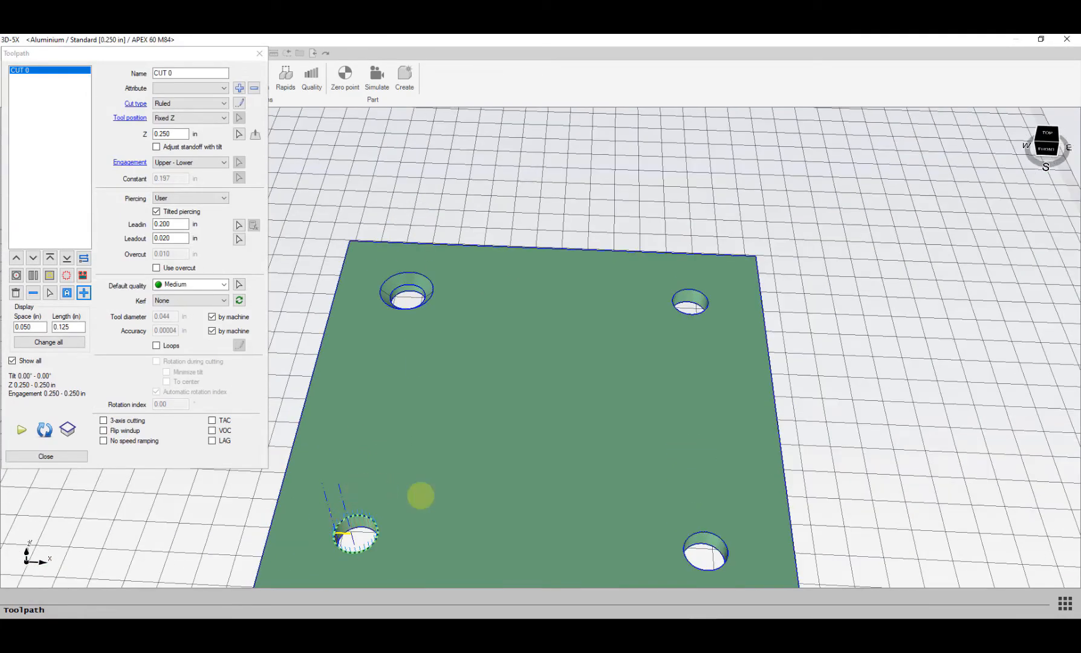
scroll(358, 531, "down", 1)
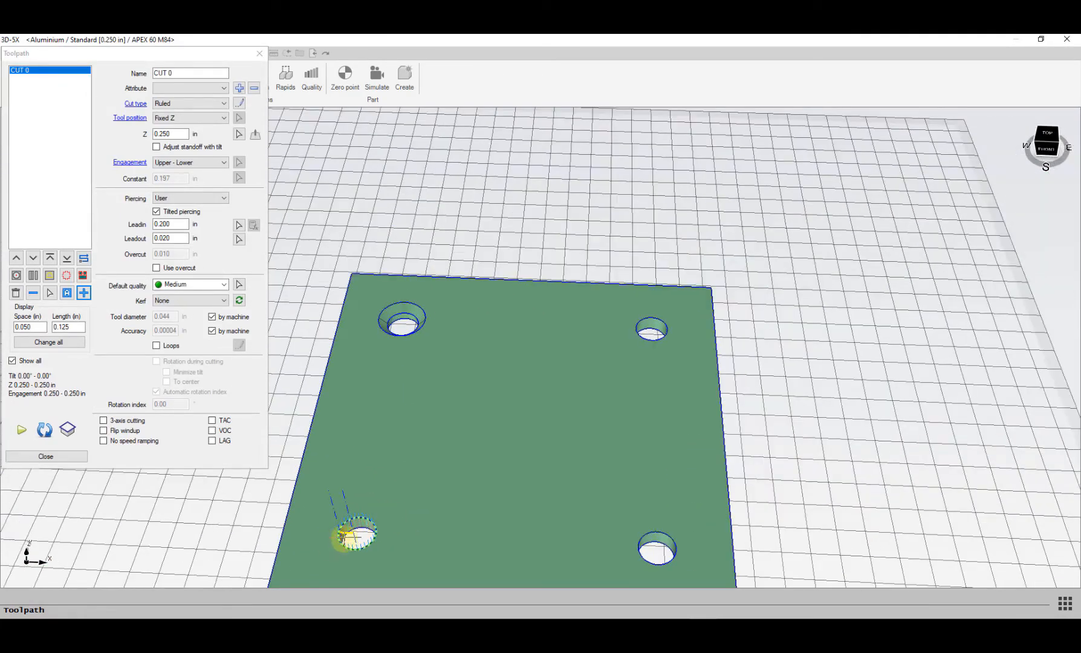
scroll(374, 386, "up", 5)
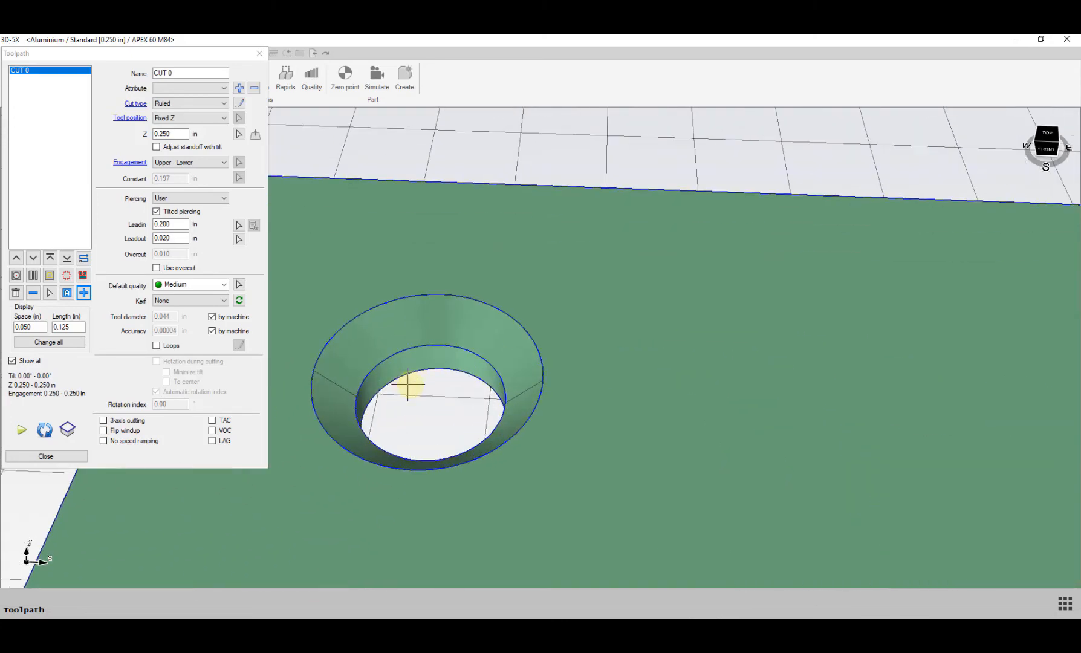
scroll(357, 399, "down", 2)
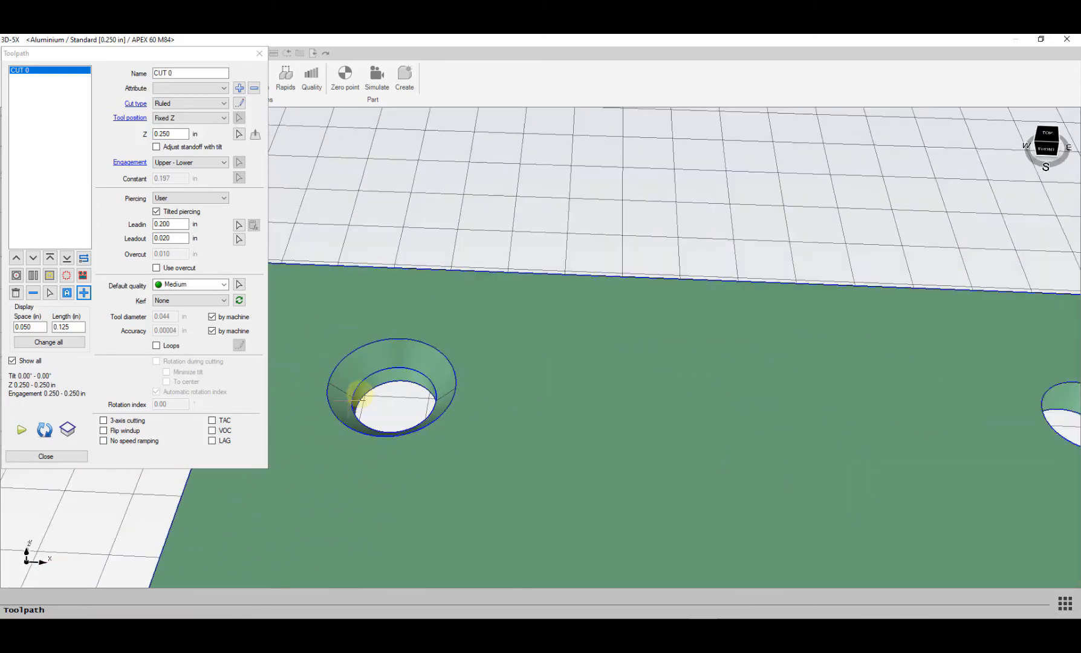
middle_click_drag(363, 399, 483, 335)
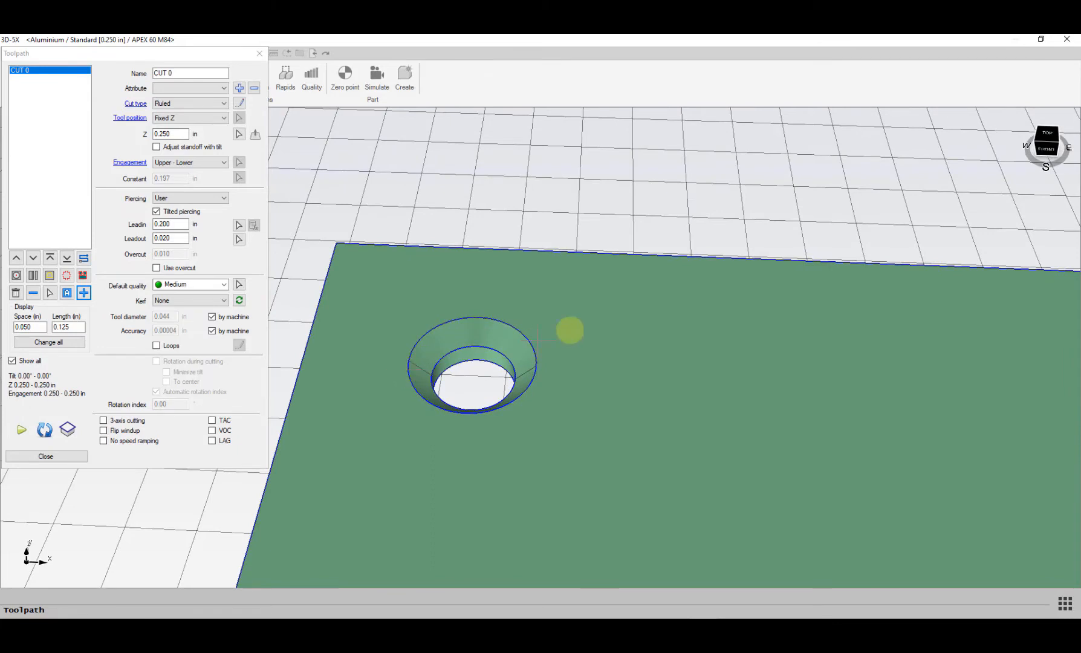
left_click(84, 294)
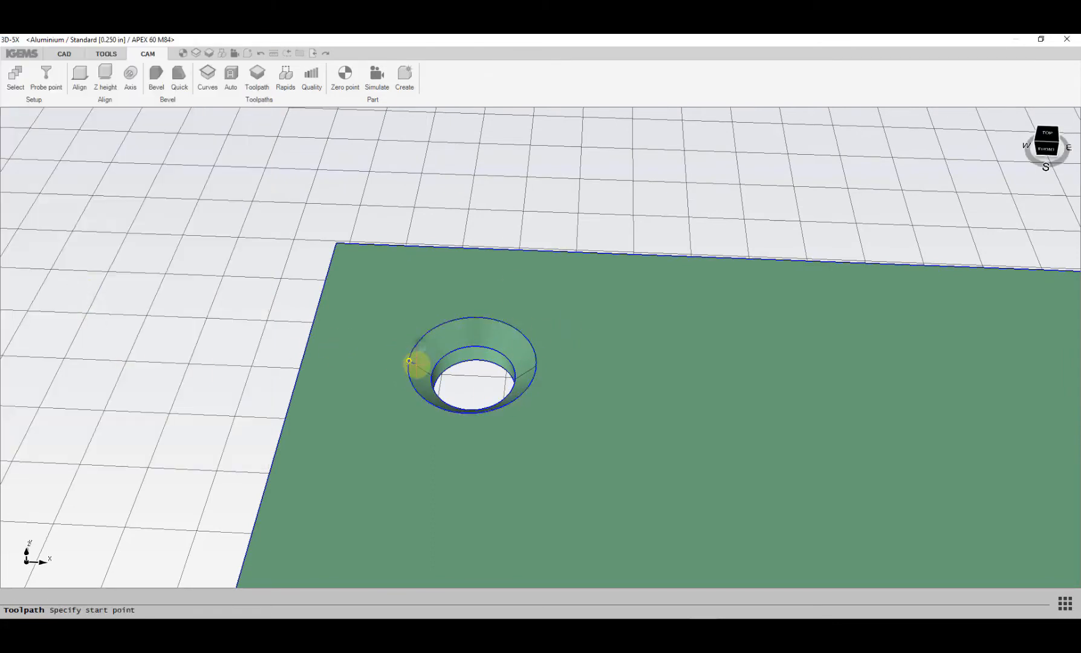
left_click(465, 319)
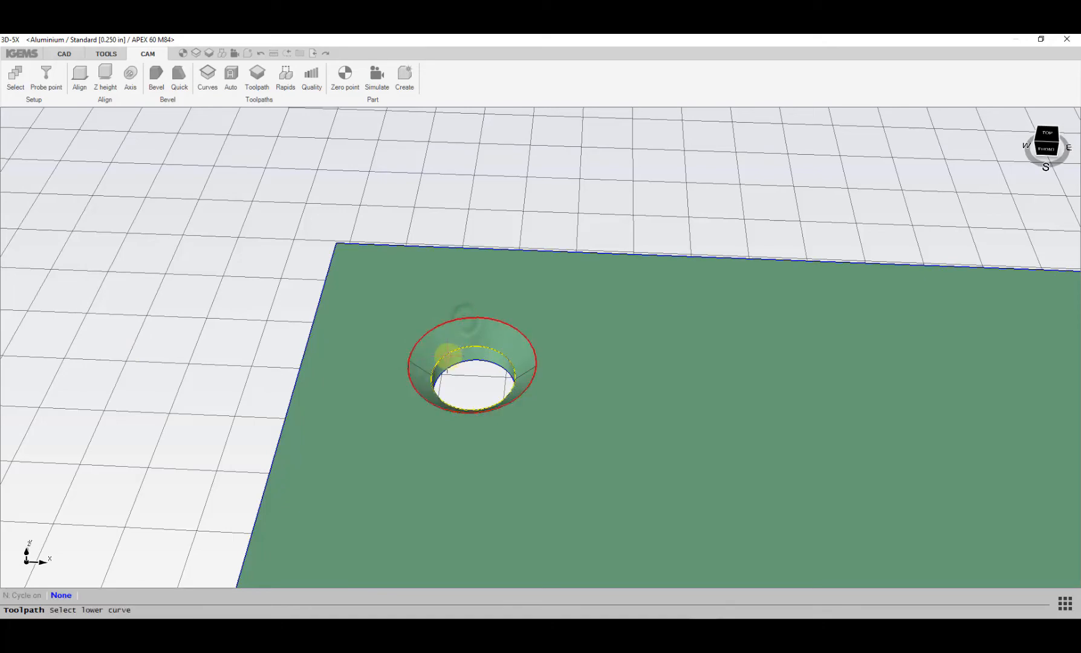
left_click(451, 361)
scroll(455, 358, "up", 3)
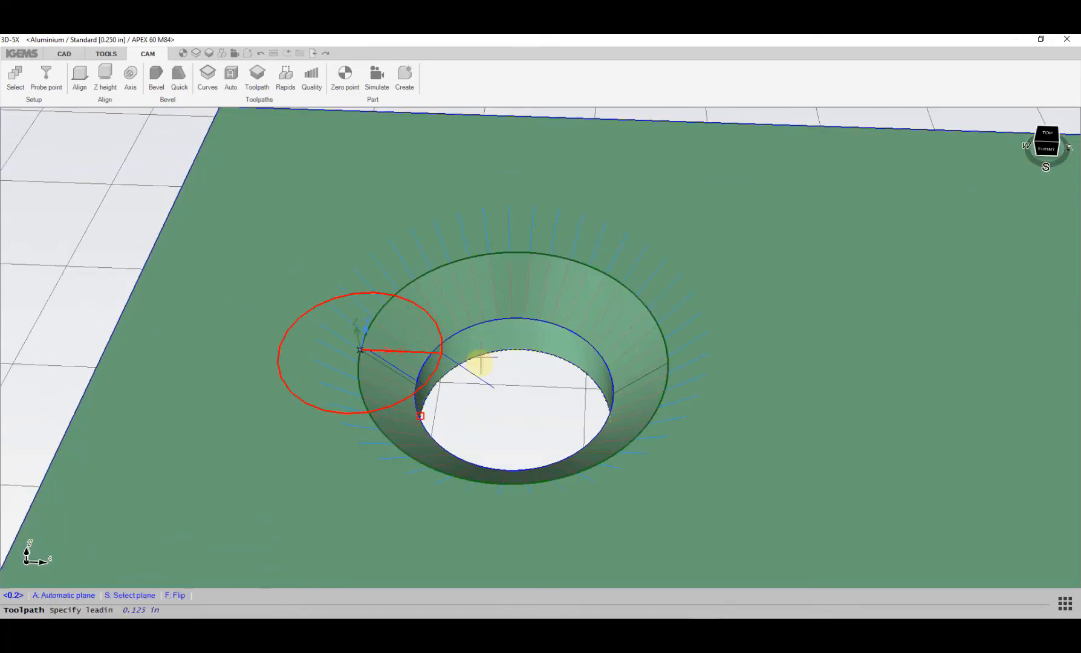
key("Return")
key("Return")
- Assign the HS attribute to the bevel toolpath of the back-left hole
scroll(511, 302, "down", 5)
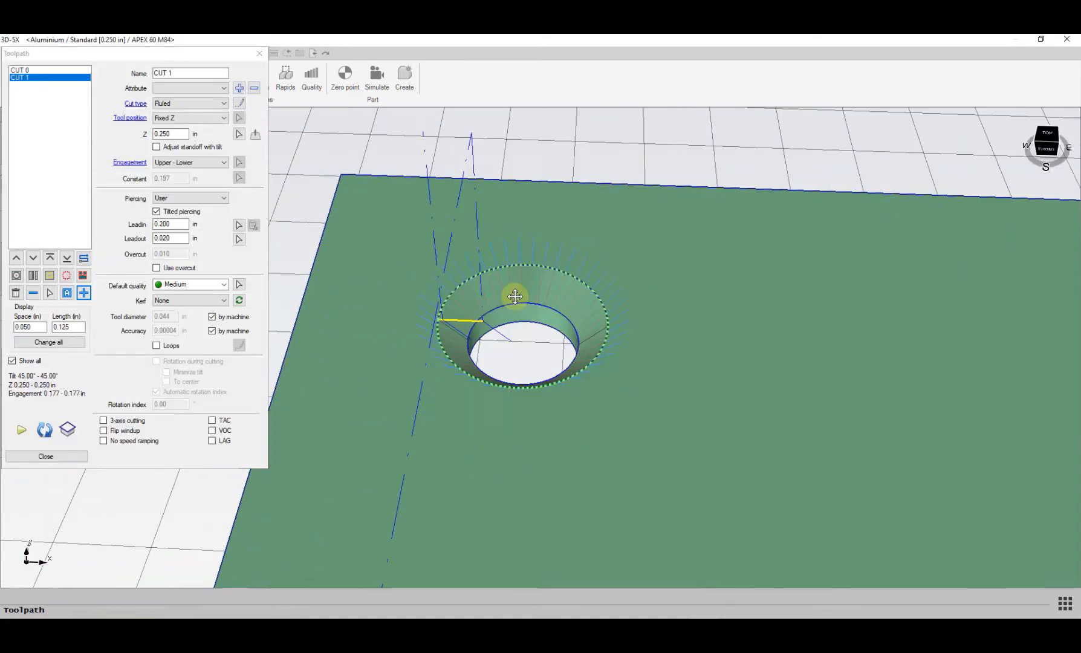
mouse_move(507, 311)
middle_mouse_down()
mouse_move(508, 302)
mouse_move(504, 317)
middle_mouse_up()
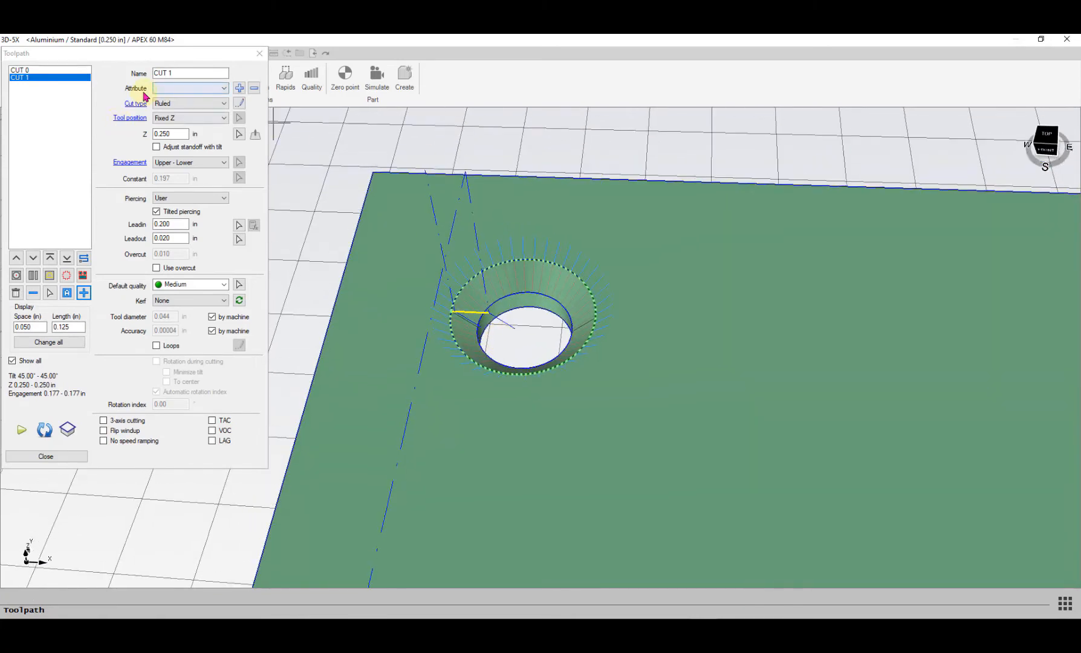
left_click(222, 90)
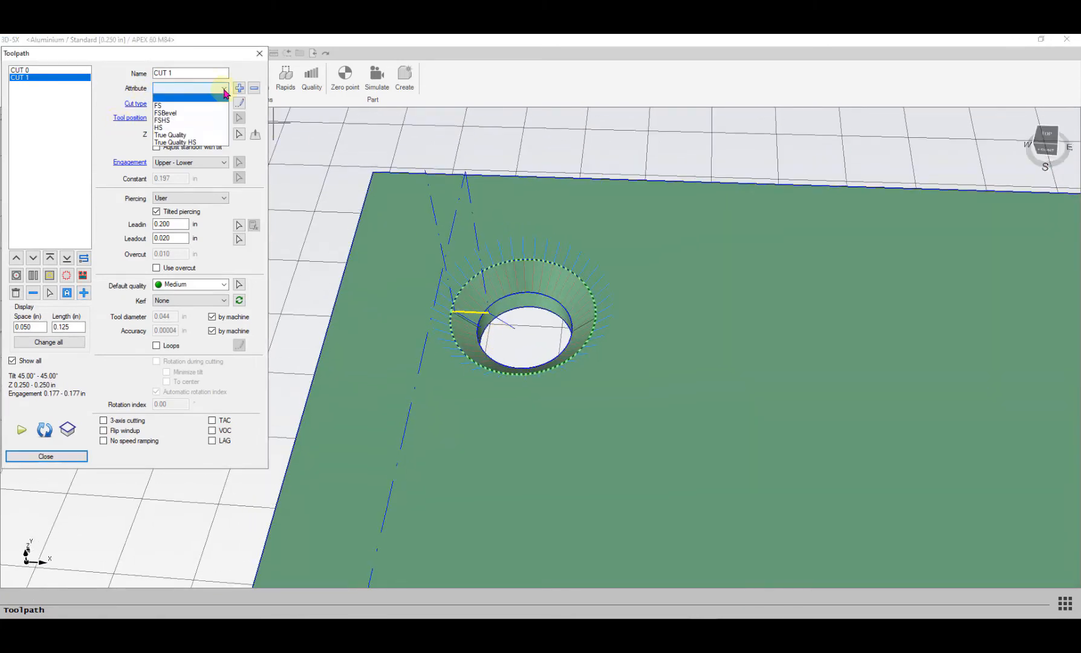
left_click(160, 128)
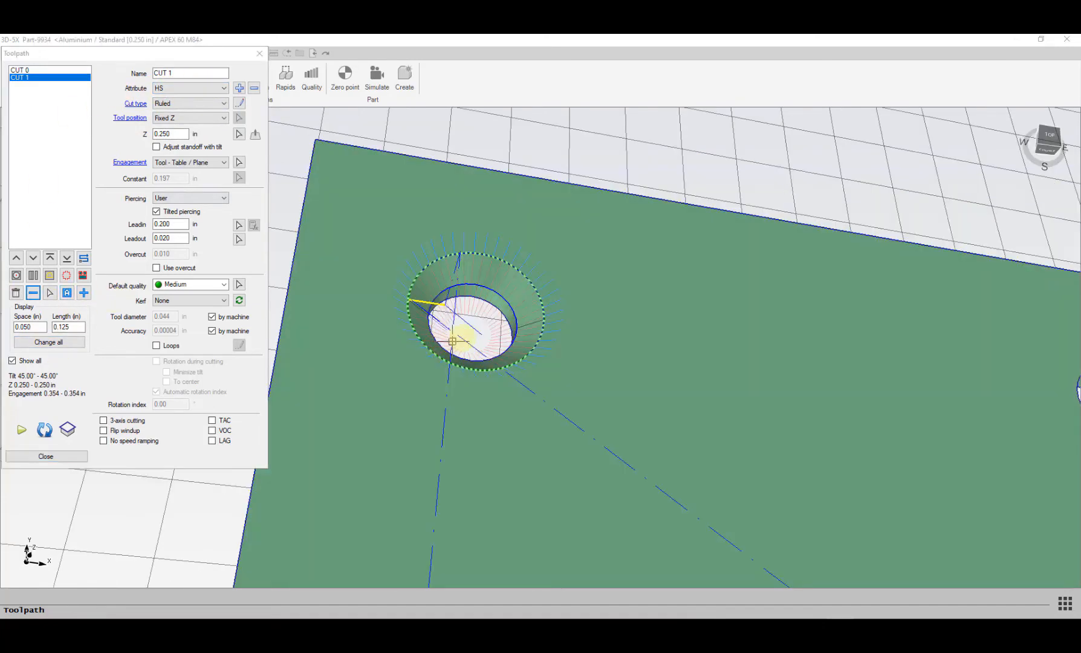
- Add an automatic toolpath for the straight wall below the bevel in the back-left hole
scroll(455, 294, "up", 5)
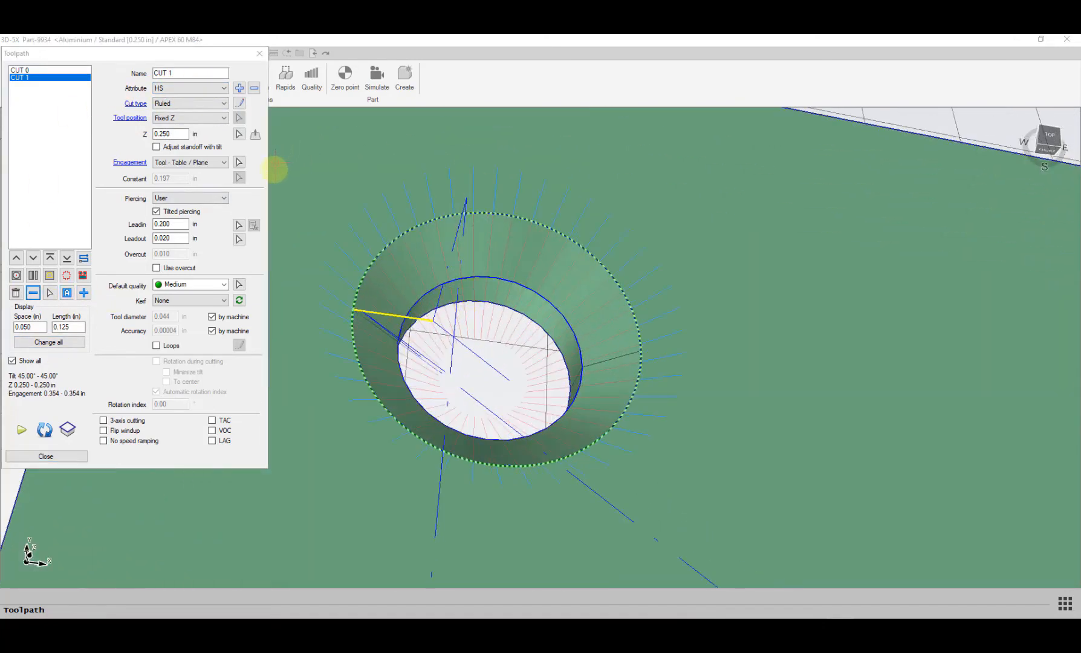
left_click(67, 293)
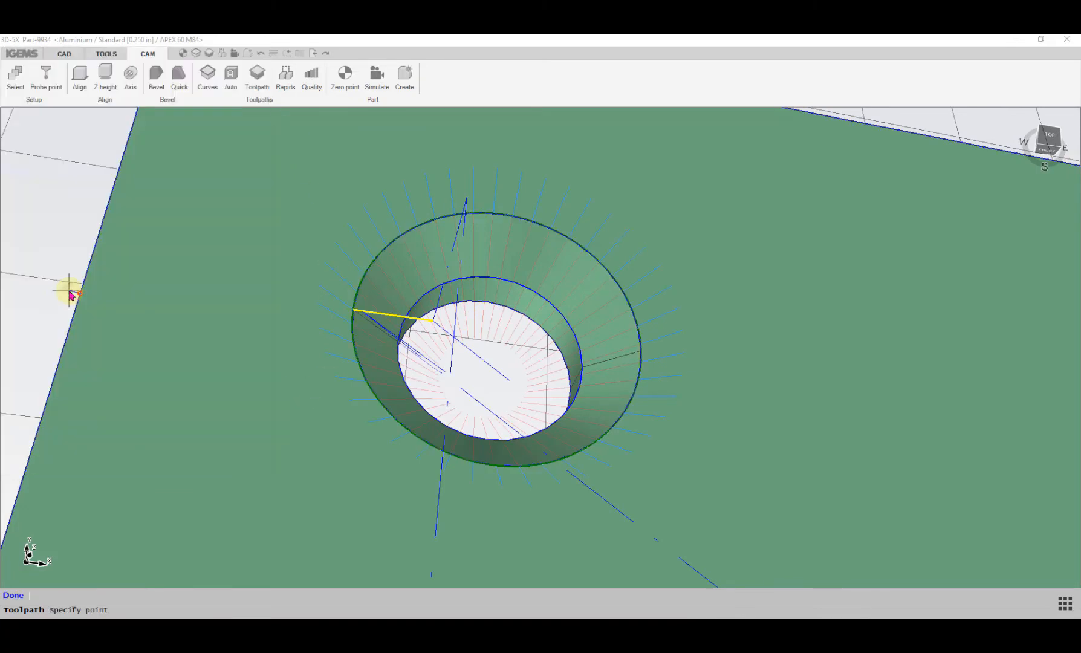
left_click(401, 340)
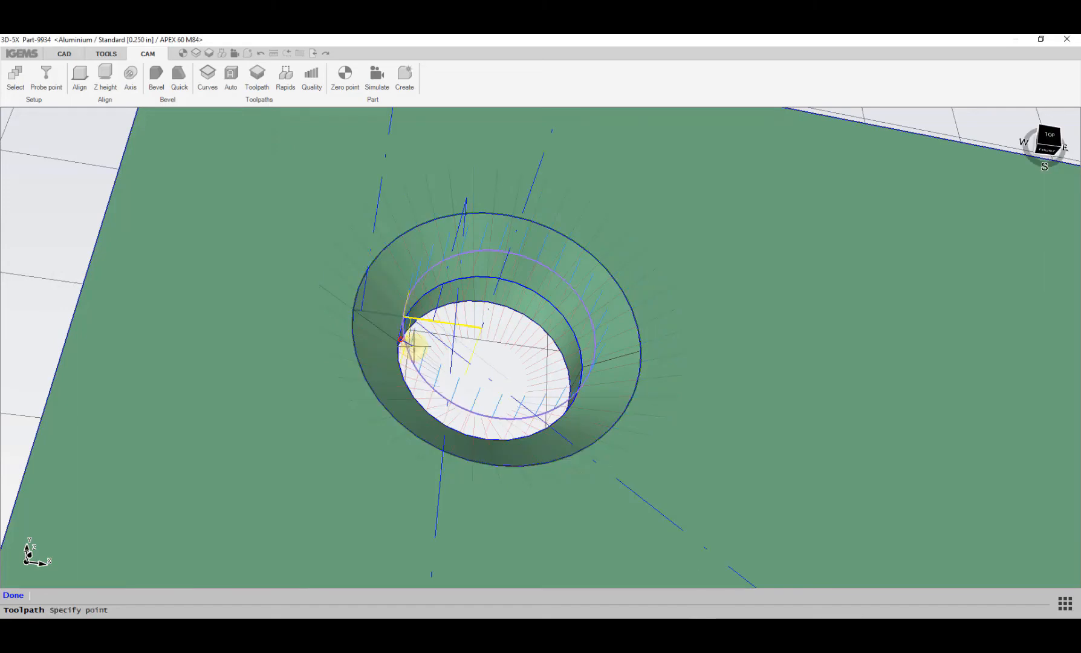
right_click(448, 342)
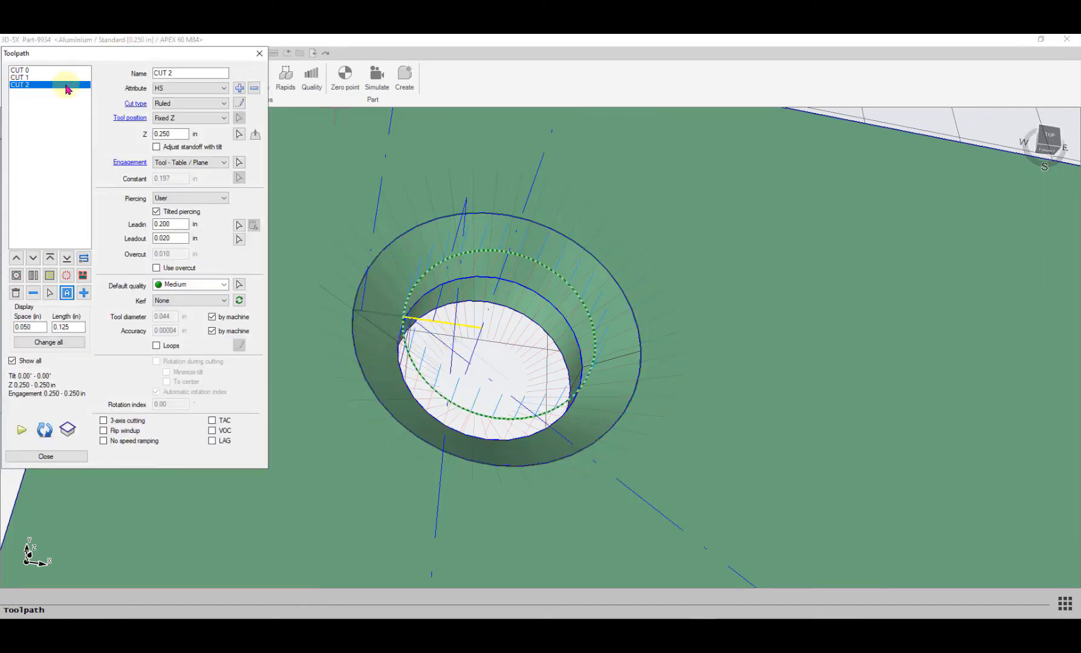
- Compare the bevelled hole's two cuts and clear the attribute of its straight-wall cut
left_click(38, 77)
left_click(38, 85)
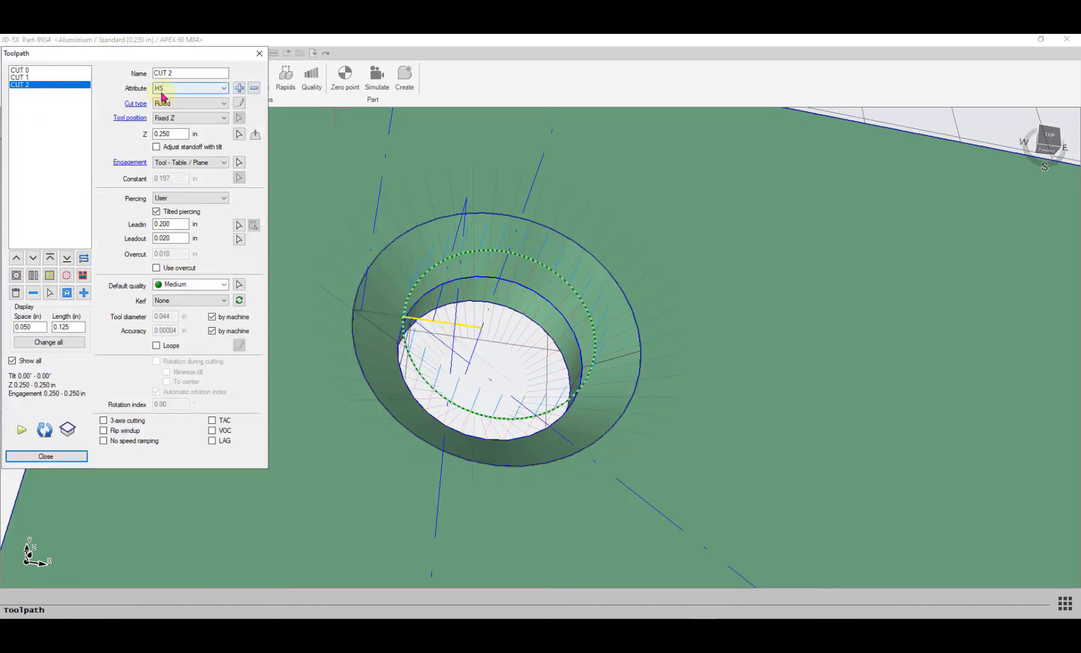
left_click(38, 78)
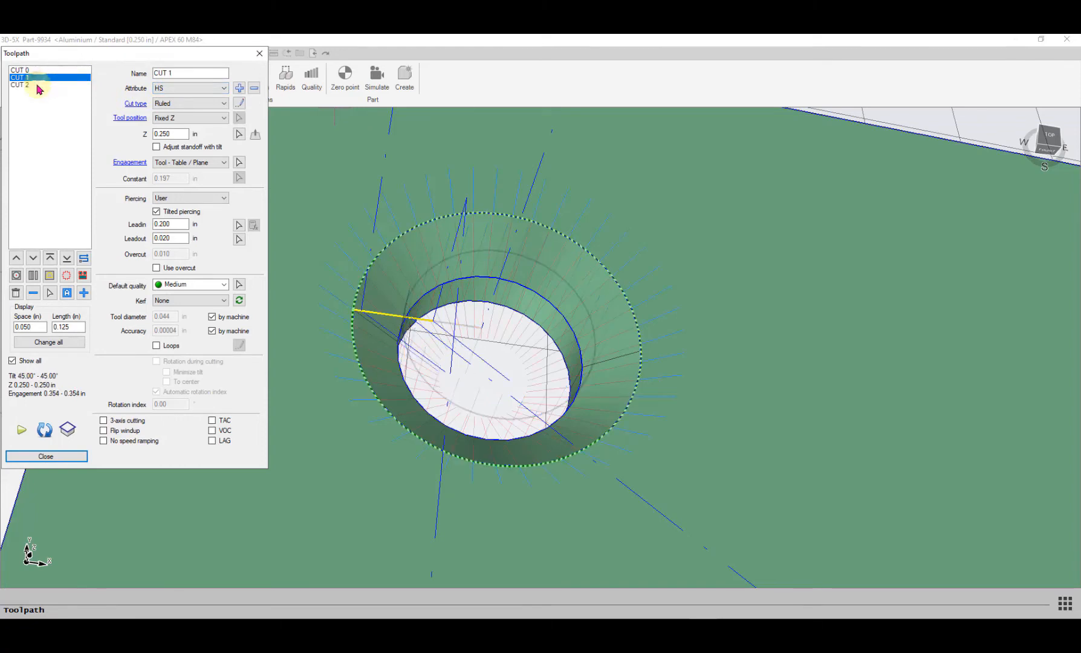
left_click(38, 85)
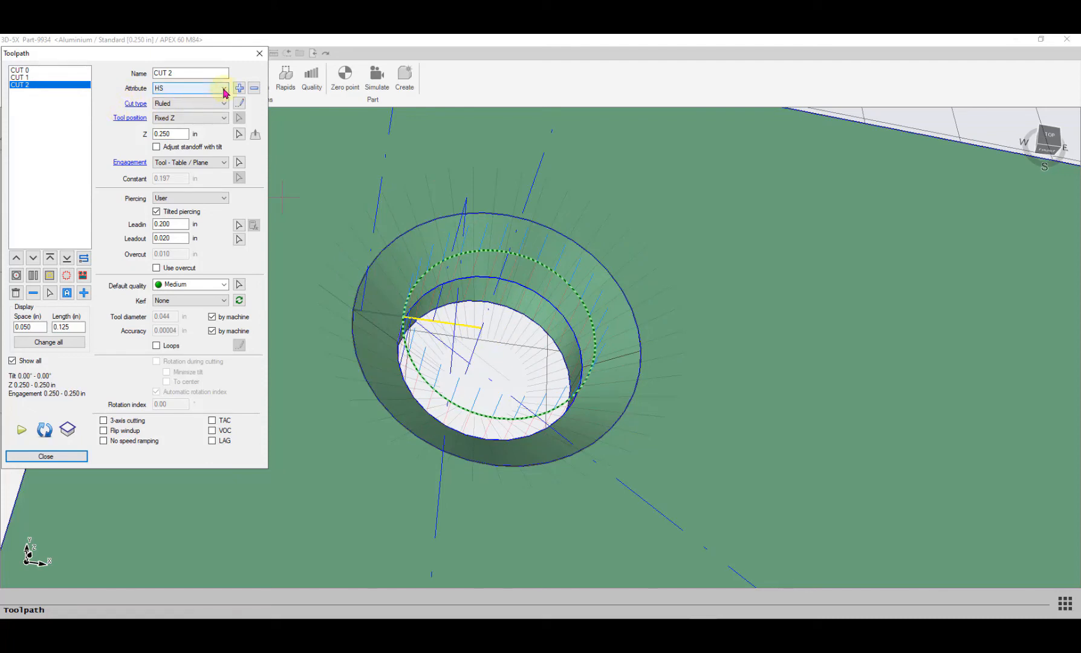
left_click(224, 90)
left_click(158, 96)
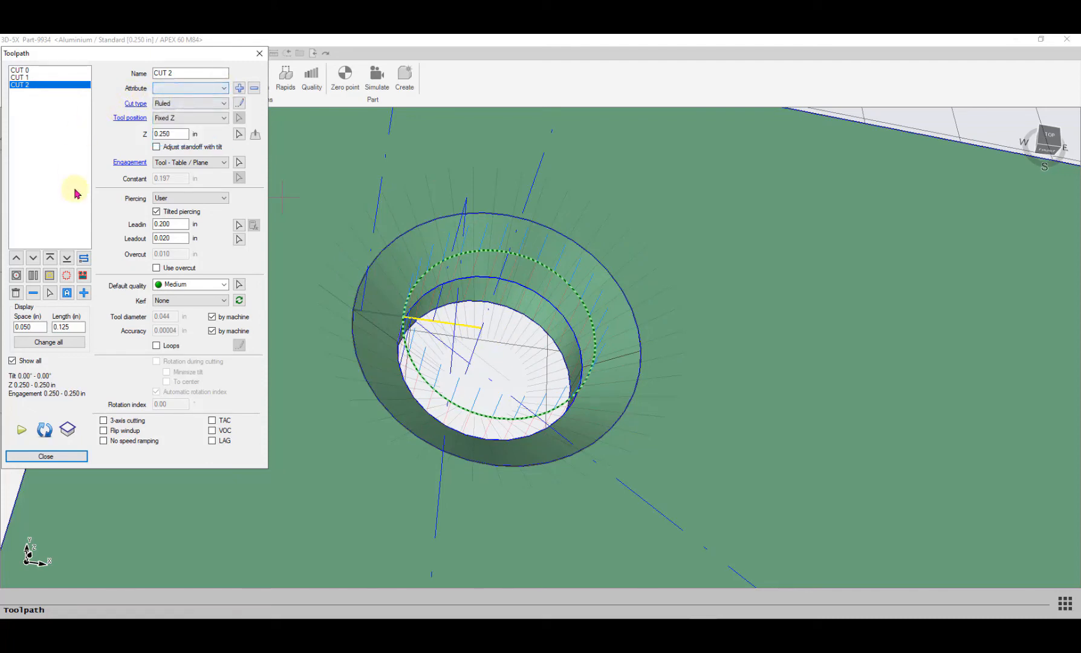
- Add automatic toolpaths for the back-right hole, the front-right hole and the plate's outer contour, in that order
scroll(467, 364, "down", 12)
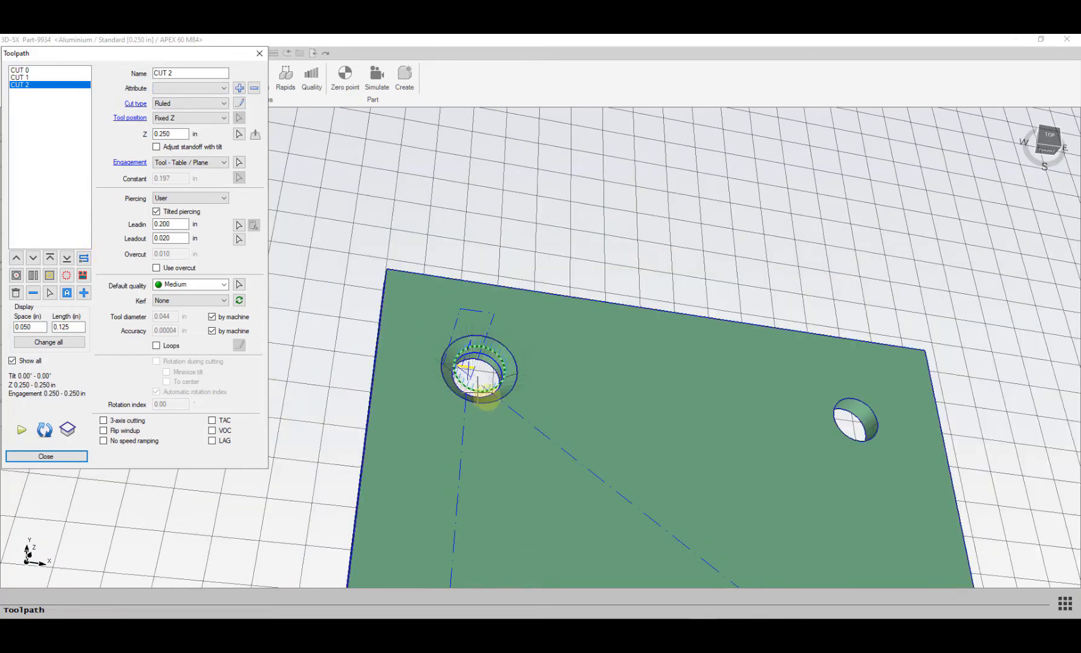
middle_click_drag(525, 415, 435, 294)
left_click(66, 293)
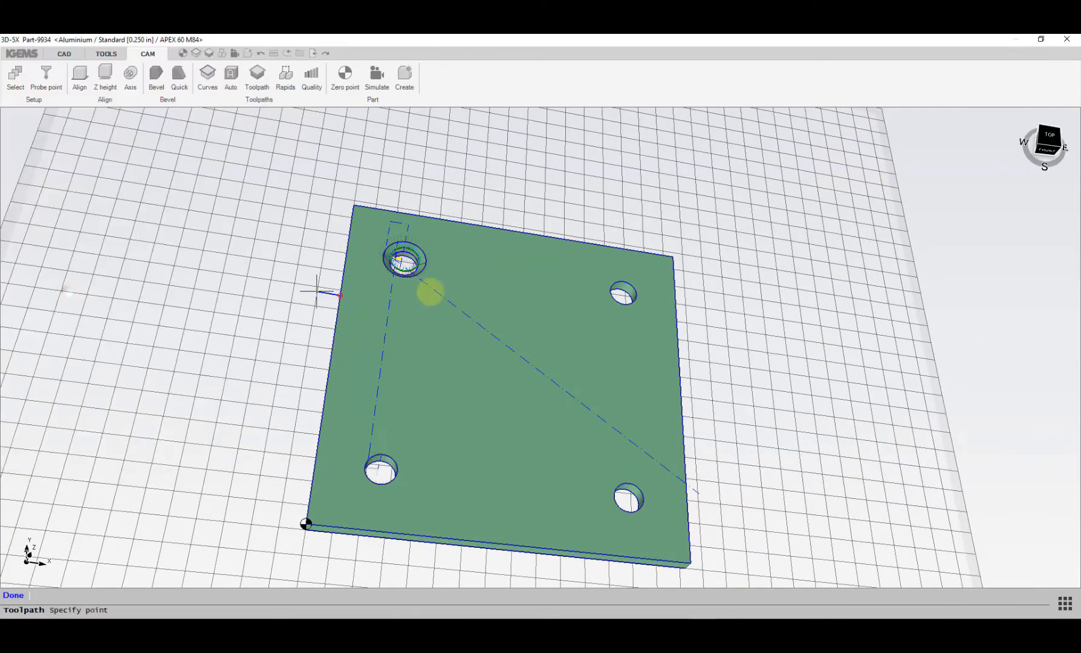
left_click(601, 283)
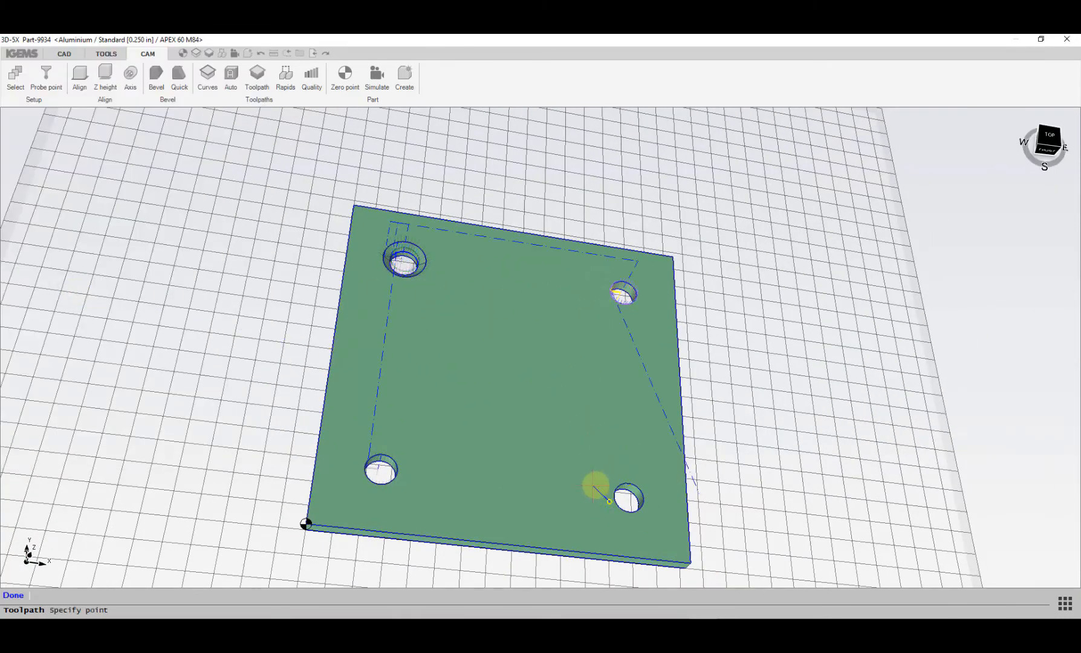
left_click(617, 493)
scroll(645, 488, "up", 3)
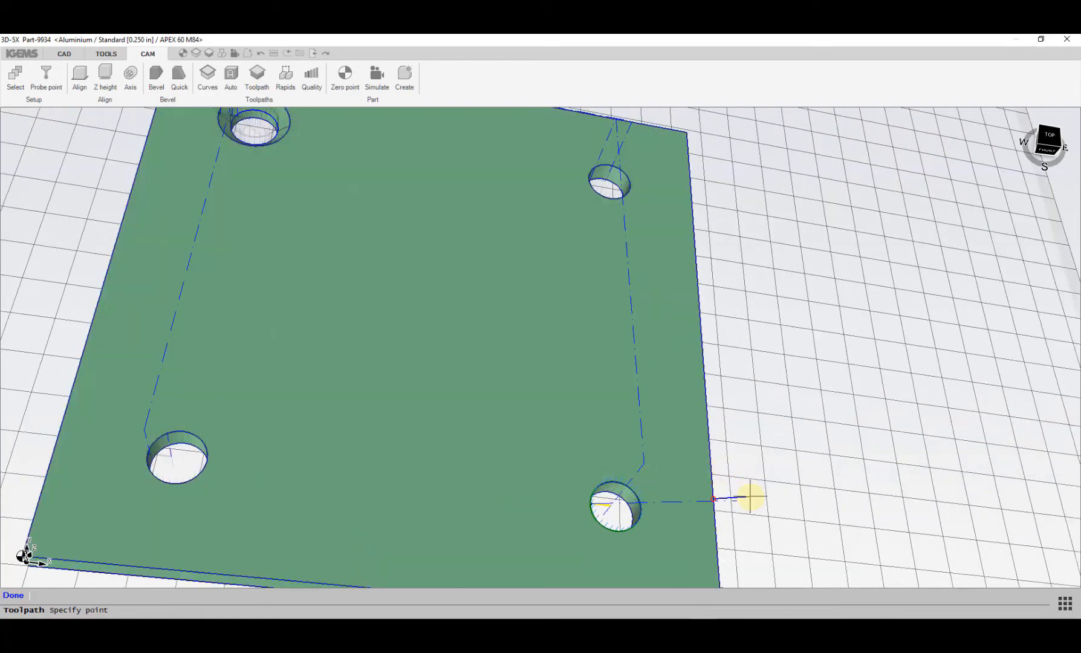
left_click(750, 496)
scroll(750, 496, "down", 3)
middle_click_drag(743, 487, 672, 421)
right_click(673, 421)
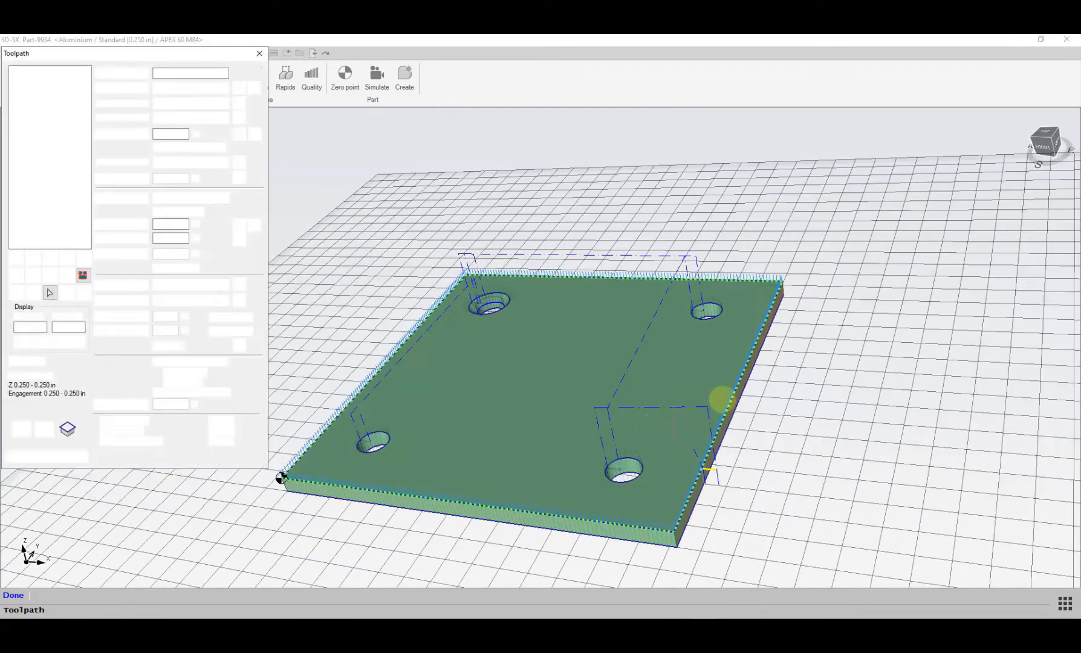
- Review the toolpath and settings of each cut from CUT 0 to CUT 5, and close the toolpath settings
left_click(51, 70)
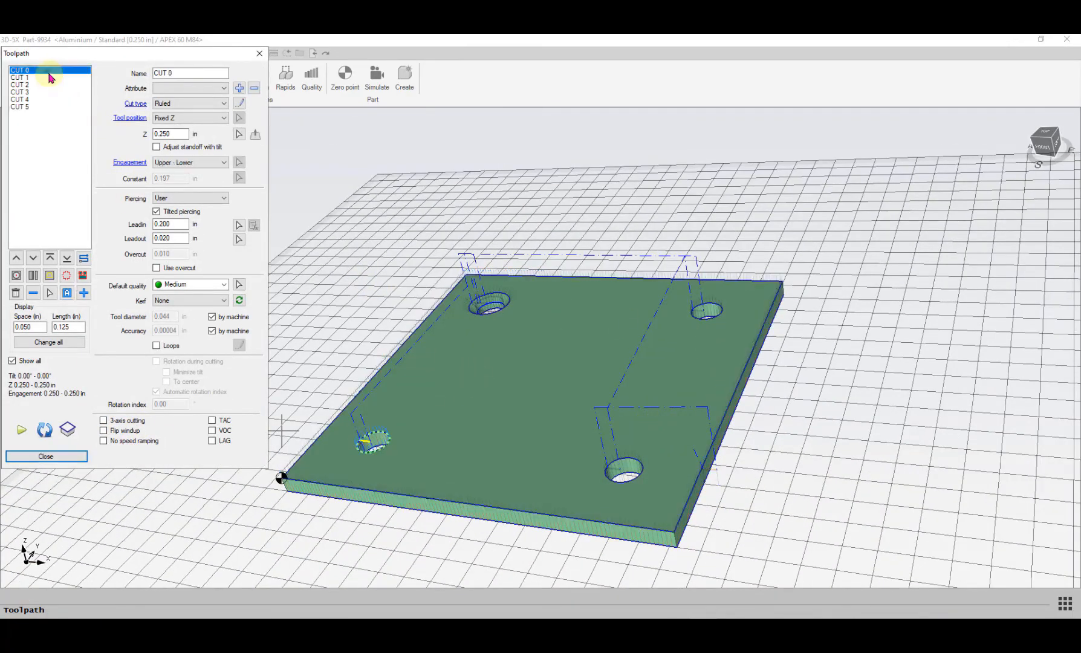
left_click(51, 77)
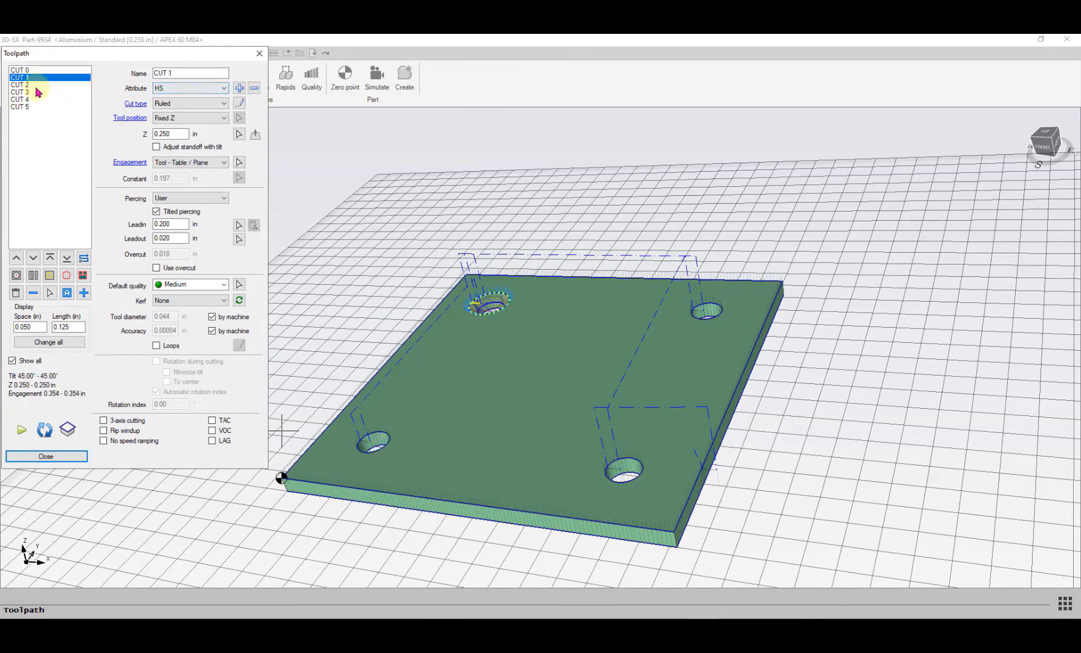
left_click(36, 85)
left_click(35, 91)
left_click(37, 99)
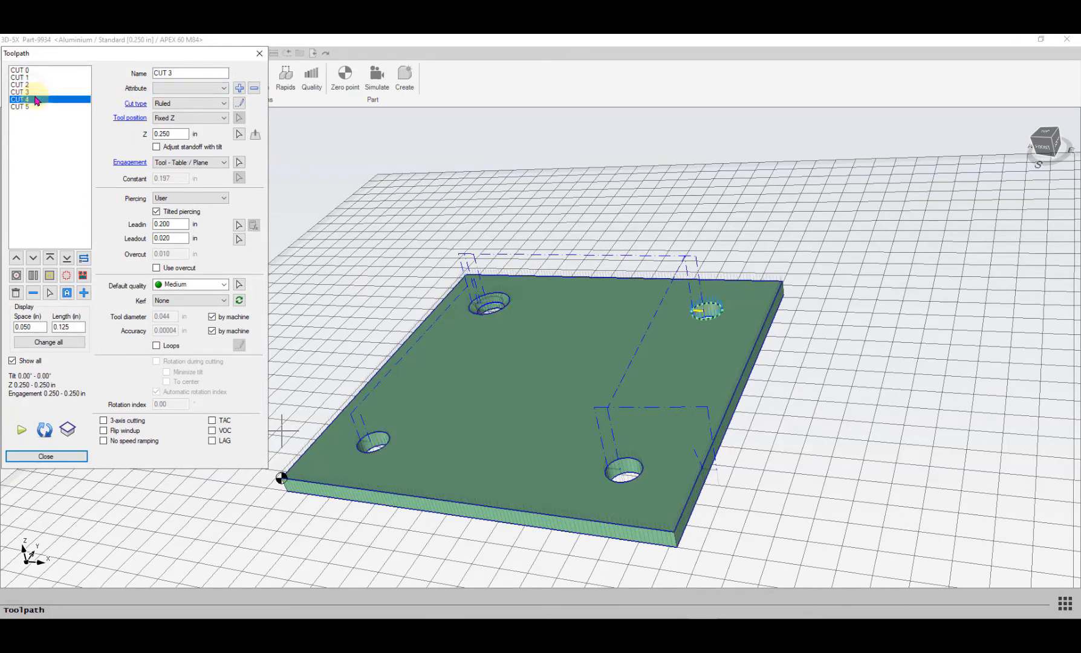
left_click(36, 107)
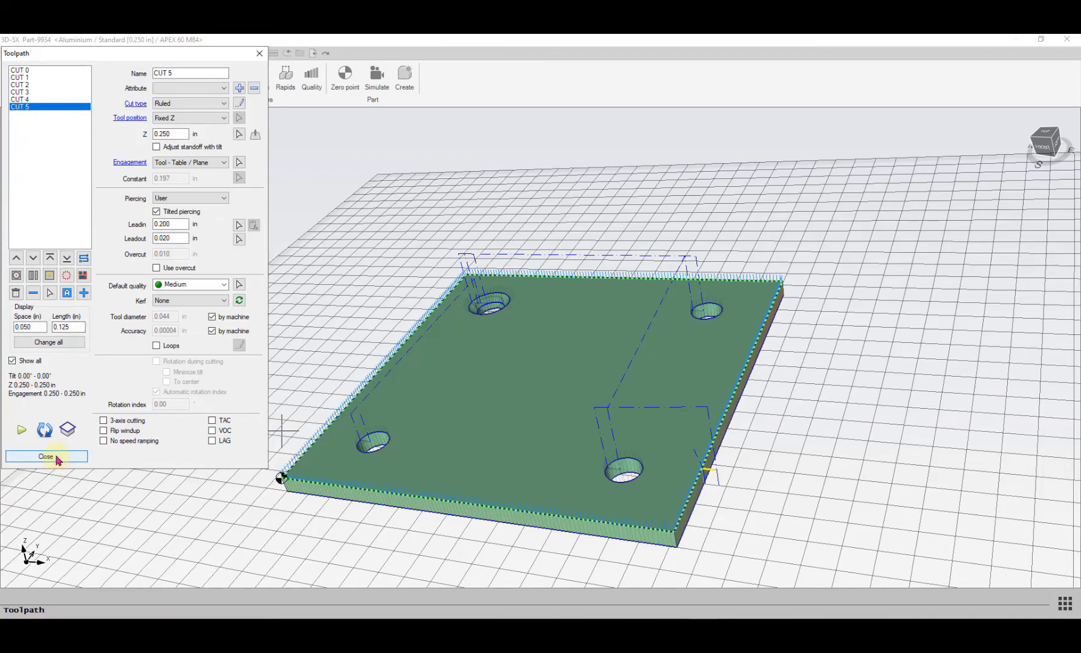
left_click(53, 454)
- Set all rapid moves between the cuts to follow the part at a distance offset of 0.5 in
mouse_move(367, 398)
middle_mouse_down()
mouse_move(311, 409)
mouse_move(351, 411)
middle_mouse_up()
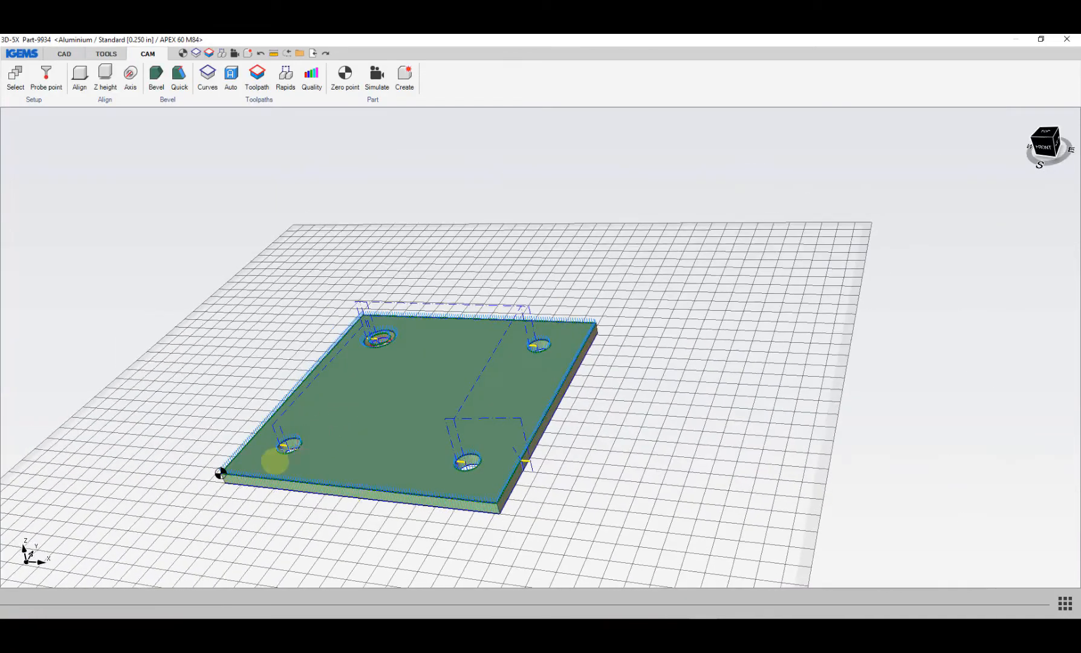
scroll(222, 466, "up", 5)
scroll(235, 455, "up", 4)
scroll(235, 455, "down", 4)
middle_click_drag(237, 454, 309, 140)
left_click(286, 78)
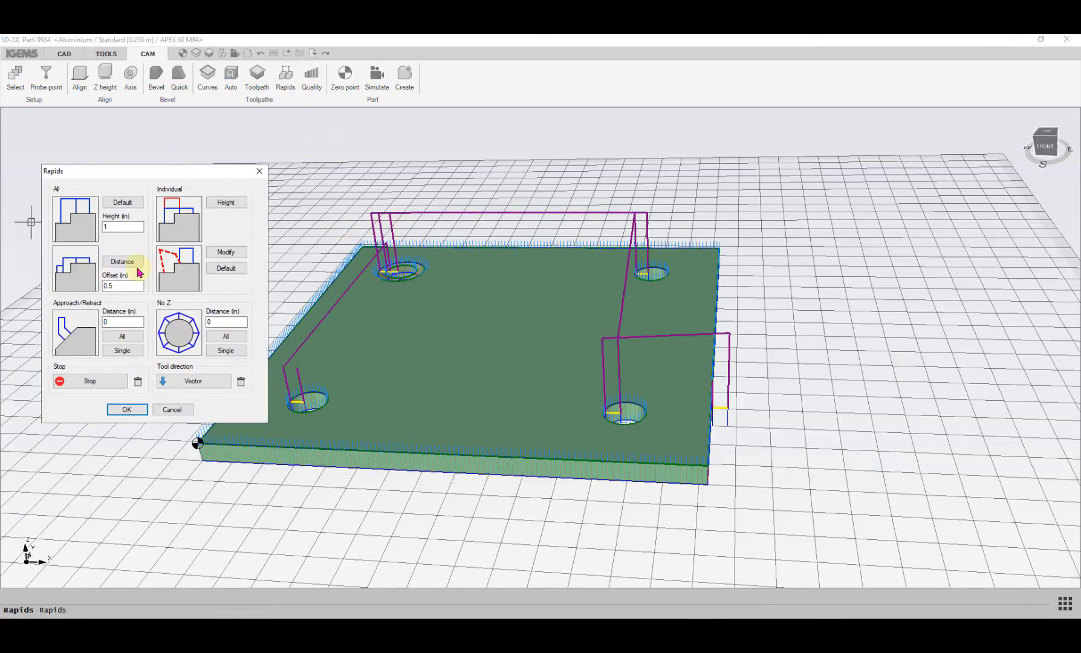
left_click(137, 265)
left_click(126, 409)
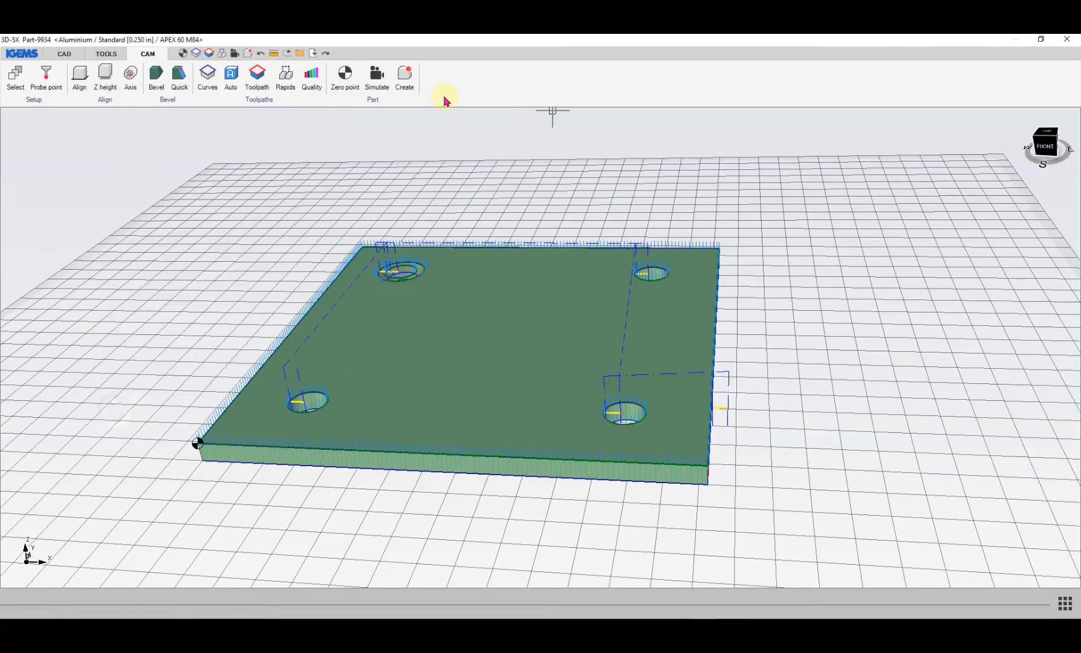
- Update the existing part with the finished toolpaths and return to the drawing
left_click(405, 77)
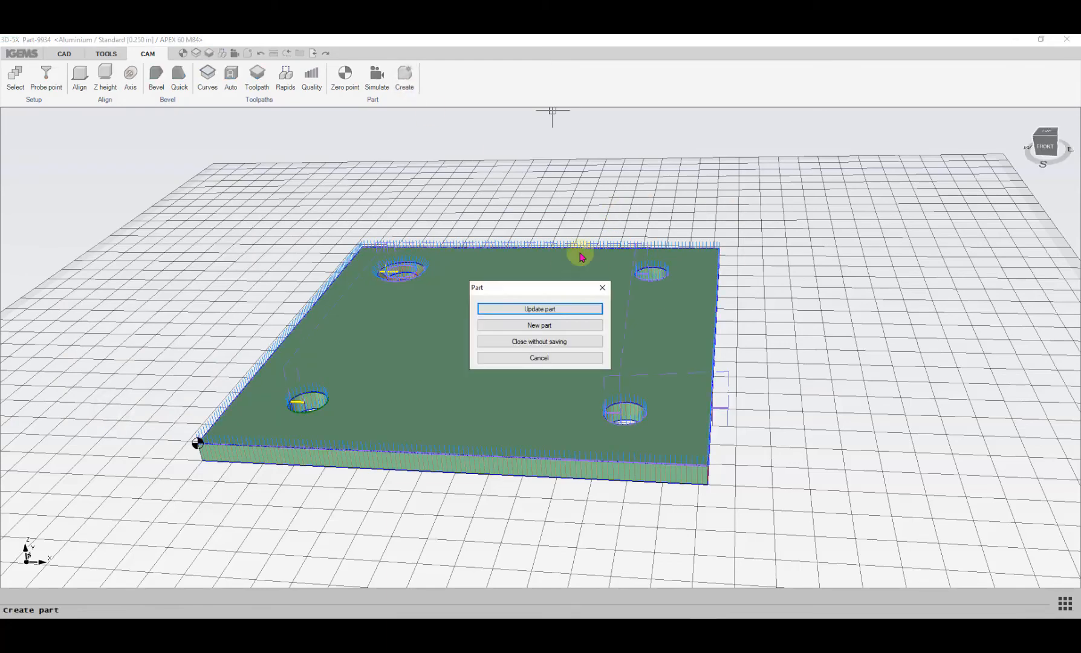
left_click(551, 309)
left_click(528, 352)
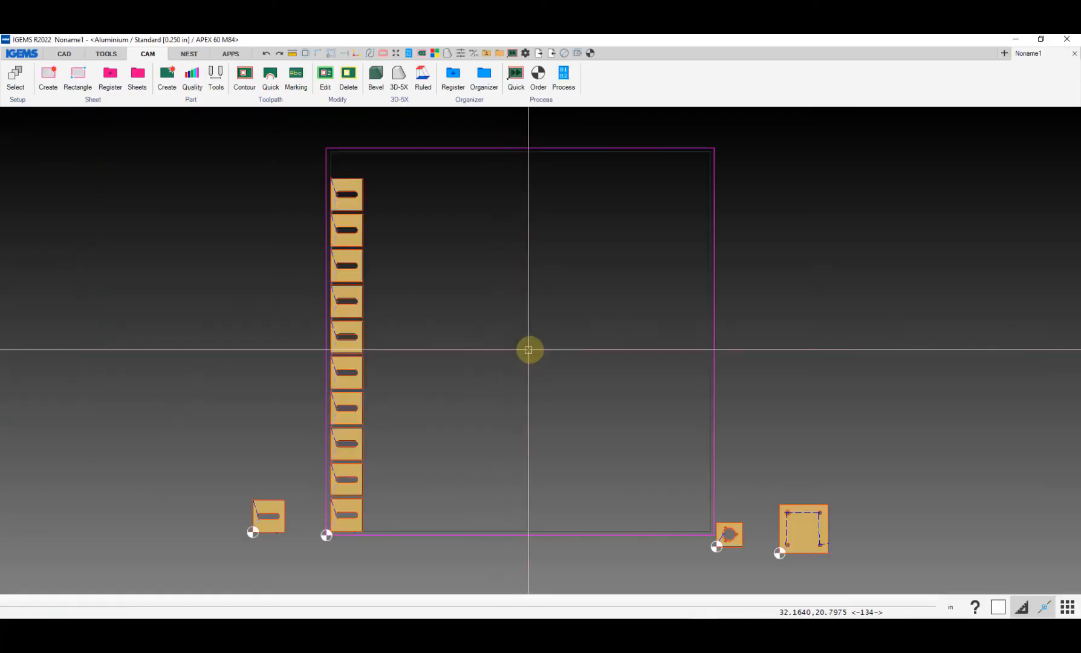
- Create a cut order for the four-hole plate and switch its zero point to 3D
middle_click_drag(606, 401, 260, 272)
scroll(417, 393, "up", 4)
scroll(459, 373, "down", 2)
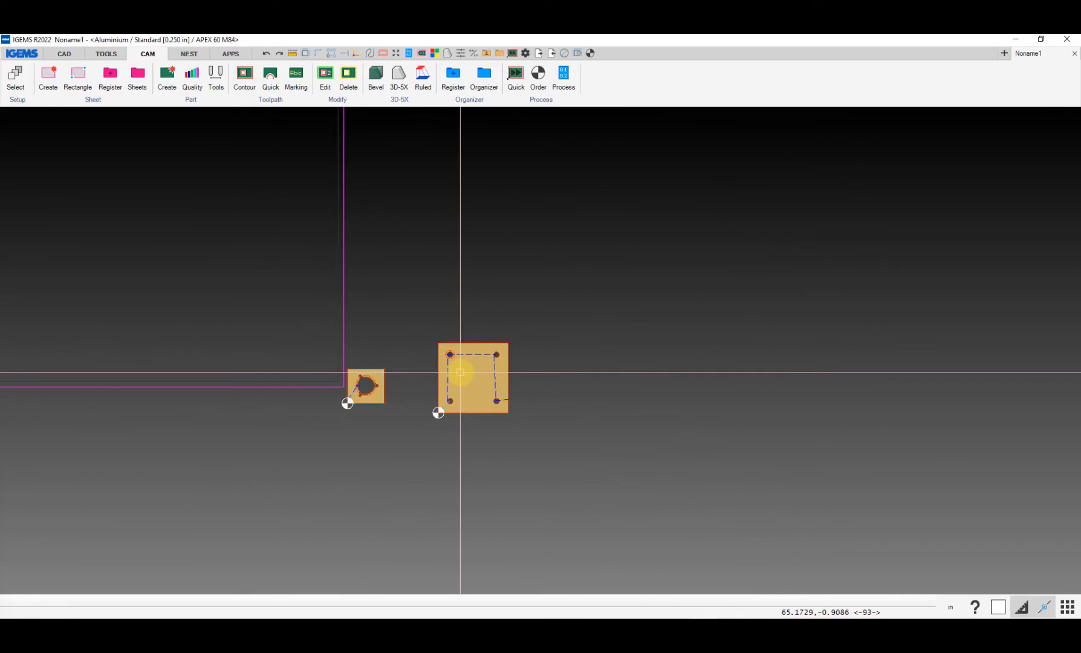
scroll(460, 407, "up", 2)
scroll(459, 406, "up", 3)
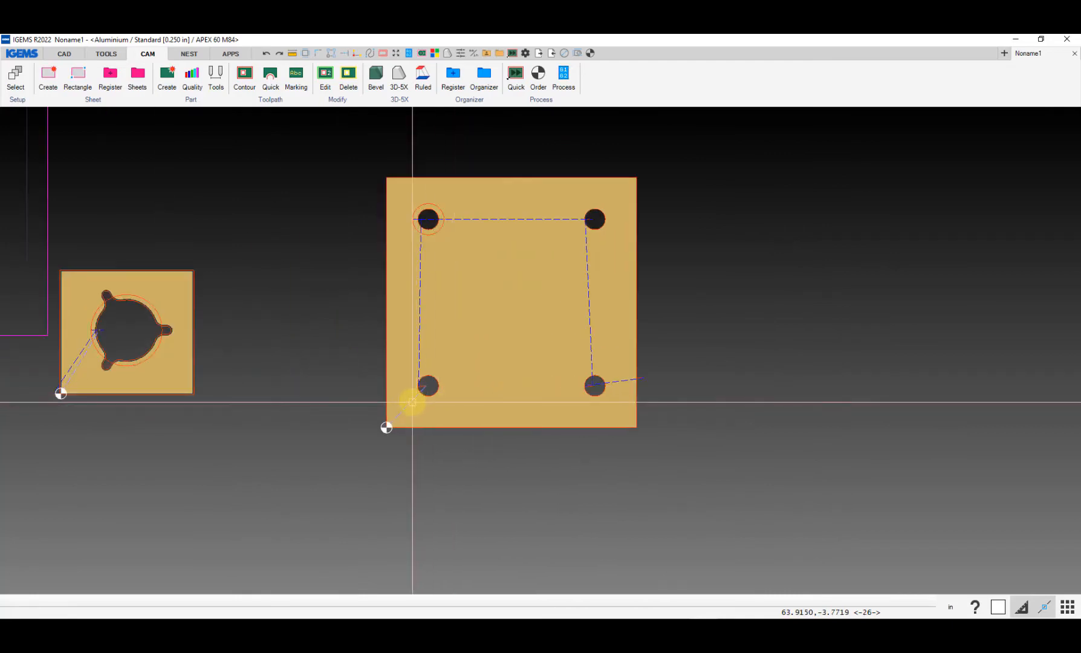
scroll(412, 402, "down", 3)
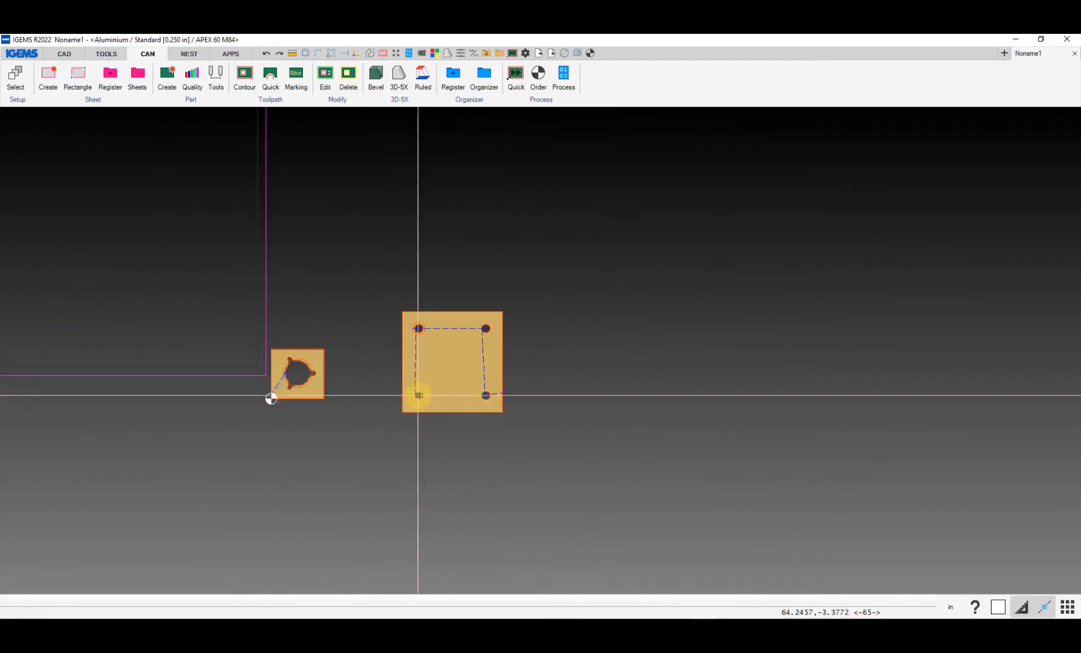
left_click(537, 78)
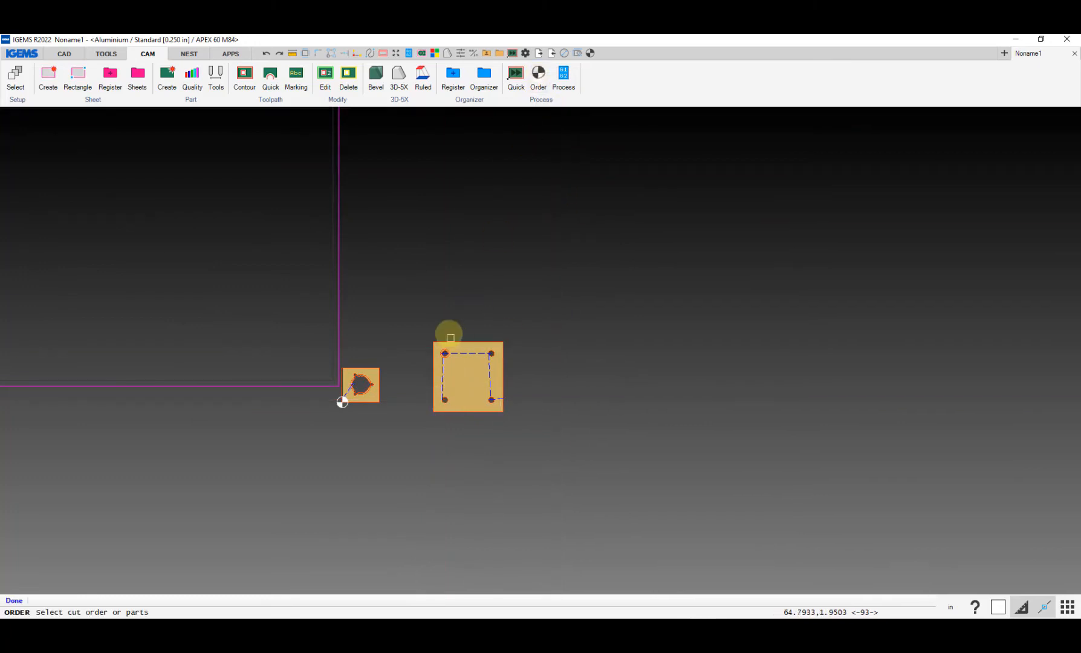
left_click_drag(416, 311, 545, 461)
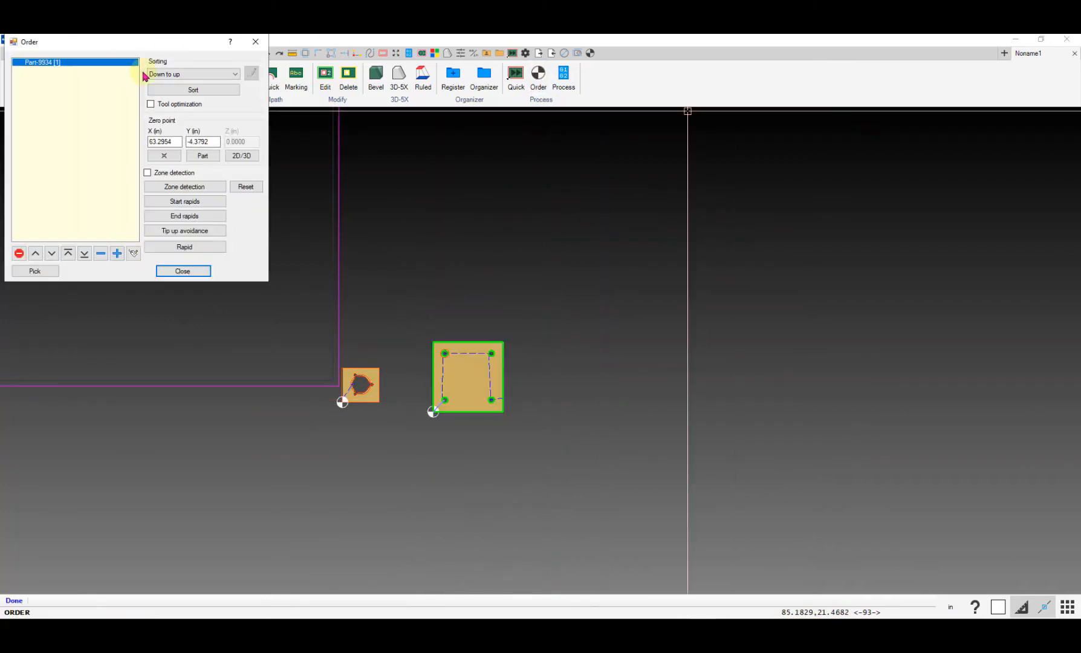
left_click(206, 159)
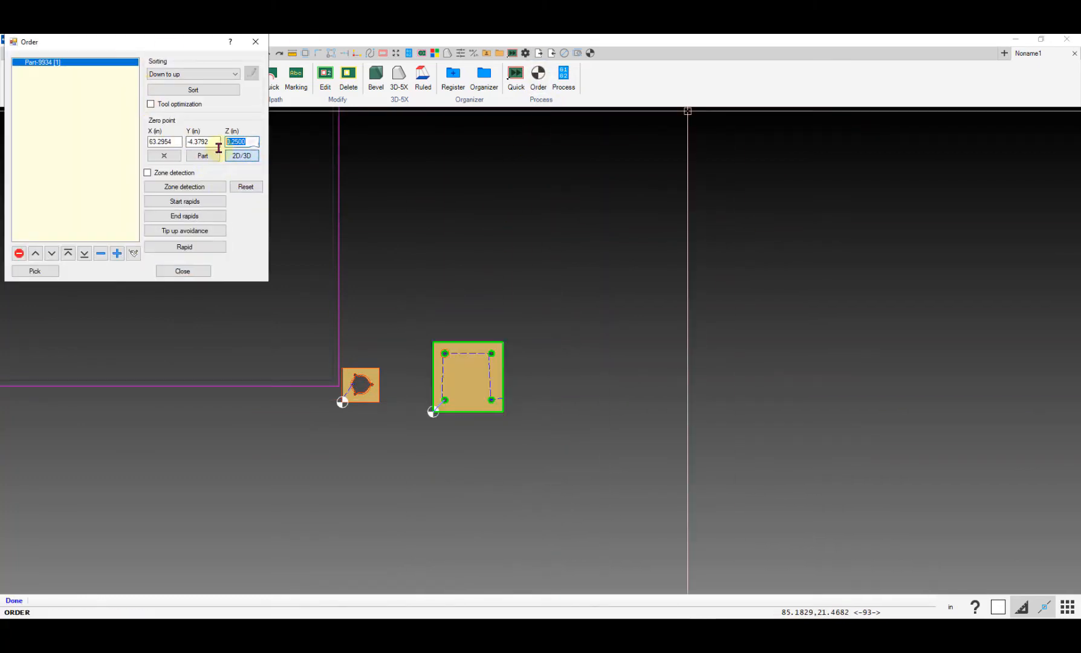
left_click(183, 270)
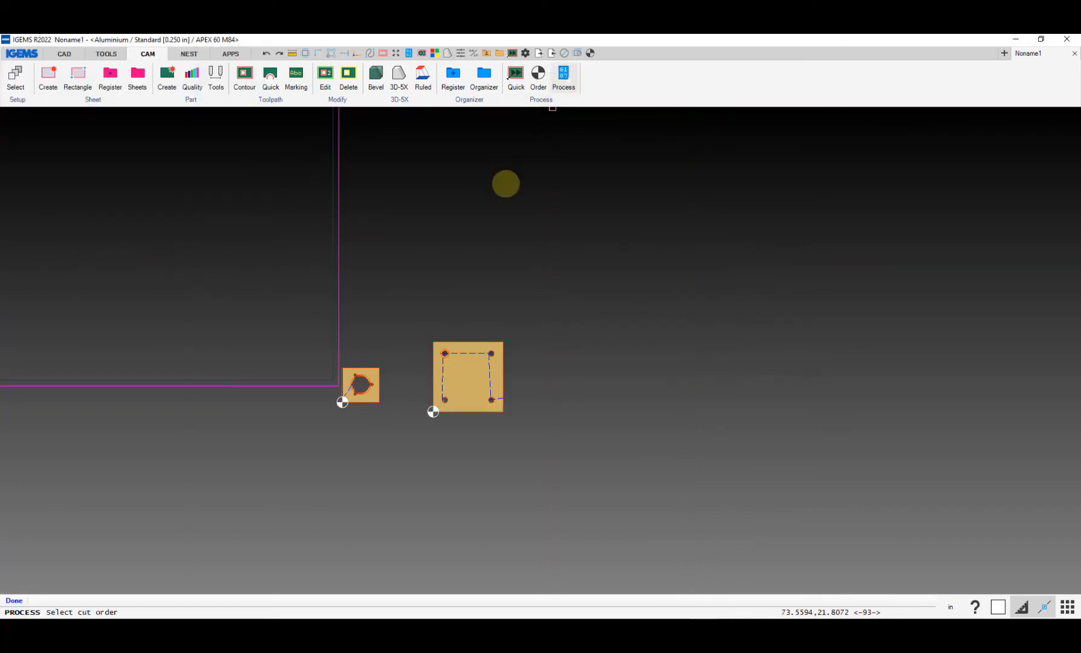
- Process the plate's cut order and start its 3D simulation with the default WARDJet custom information, in a maximized simulator window
left_click(439, 405)
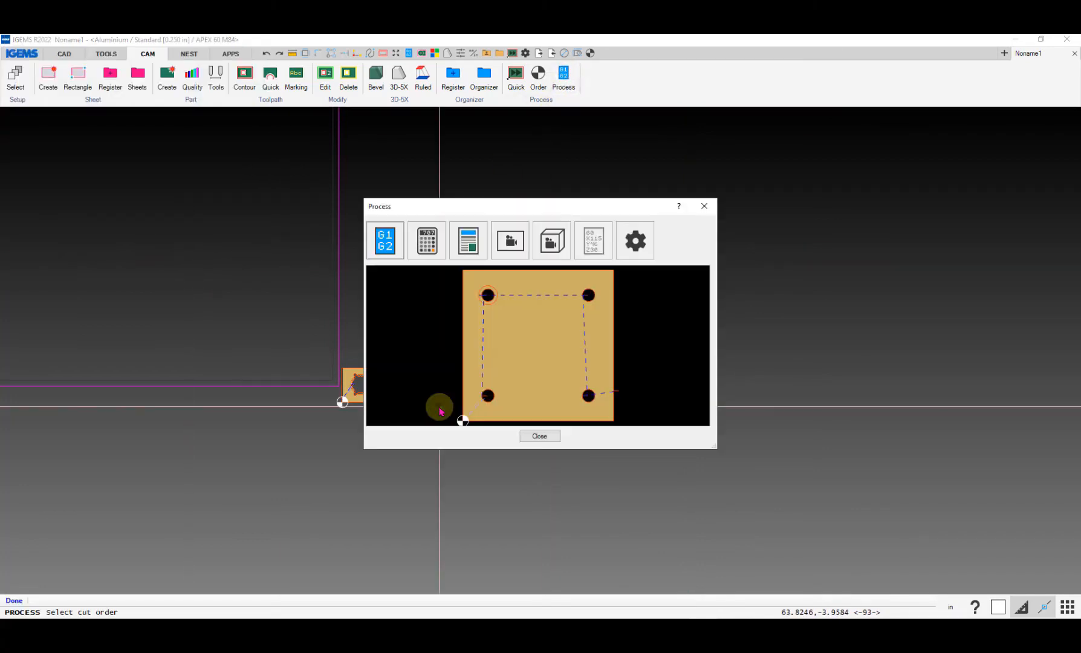
left_click(552, 249)
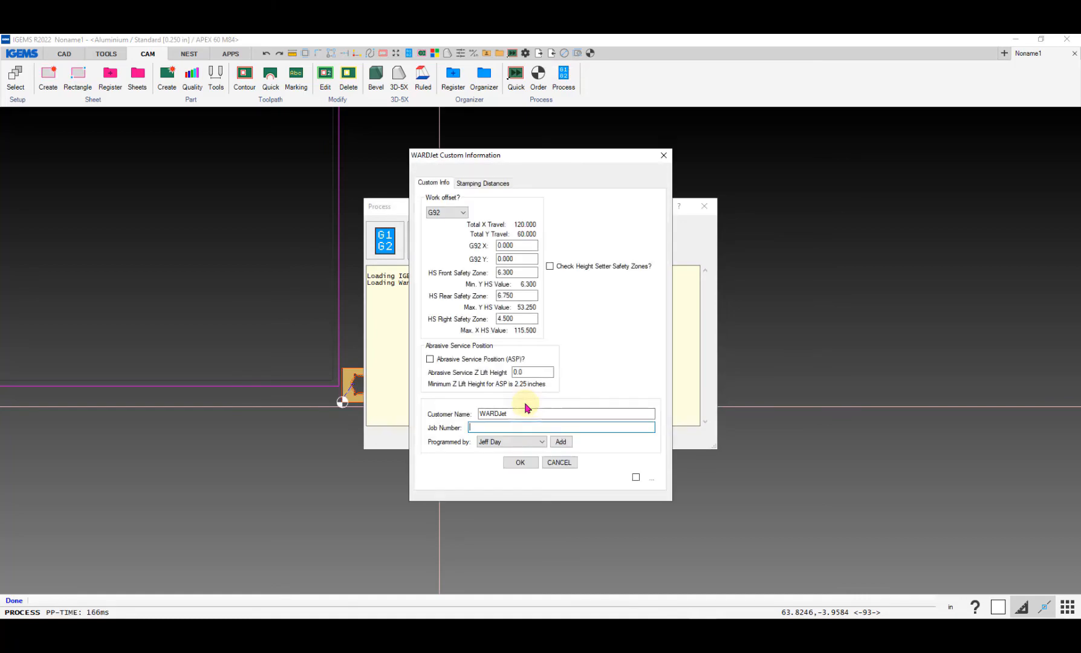
left_click(519, 461)
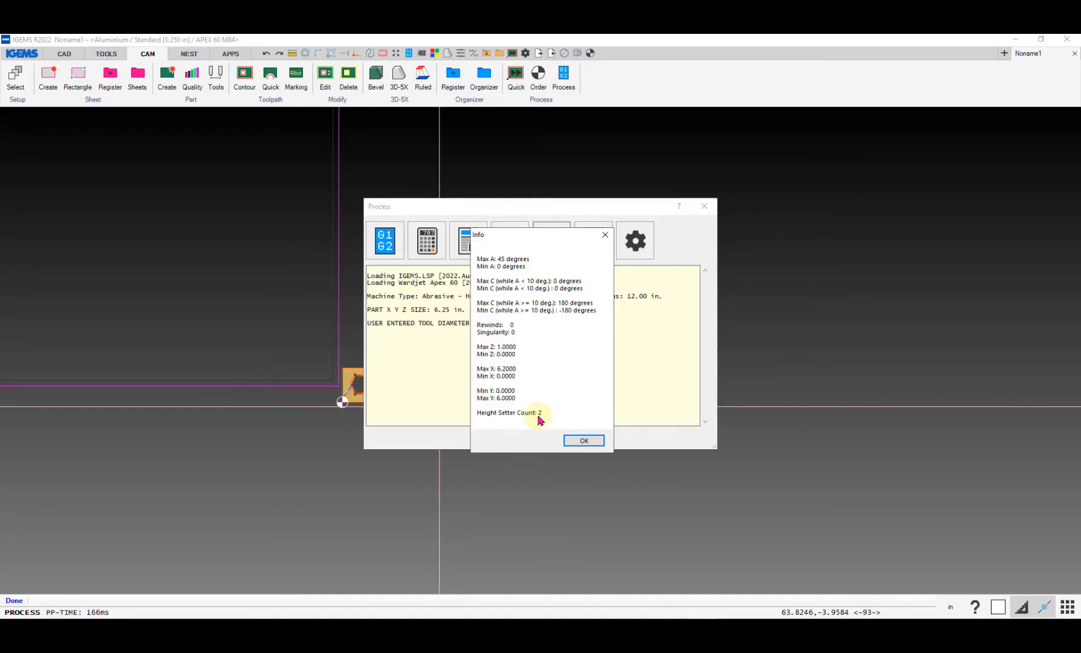
left_click(581, 440)
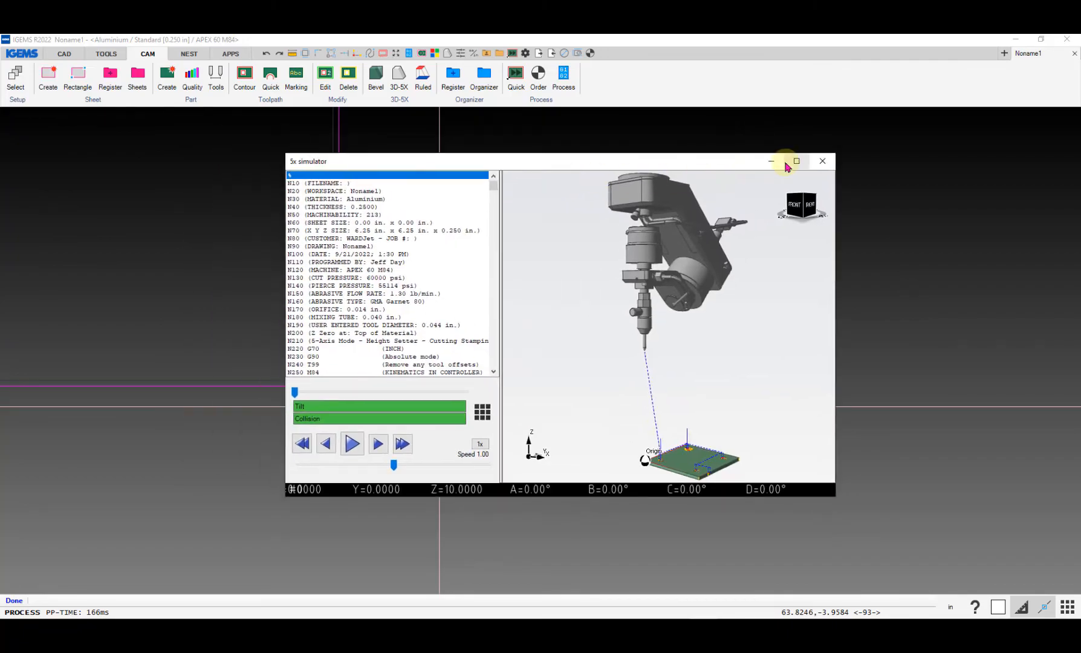
left_click(795, 158)
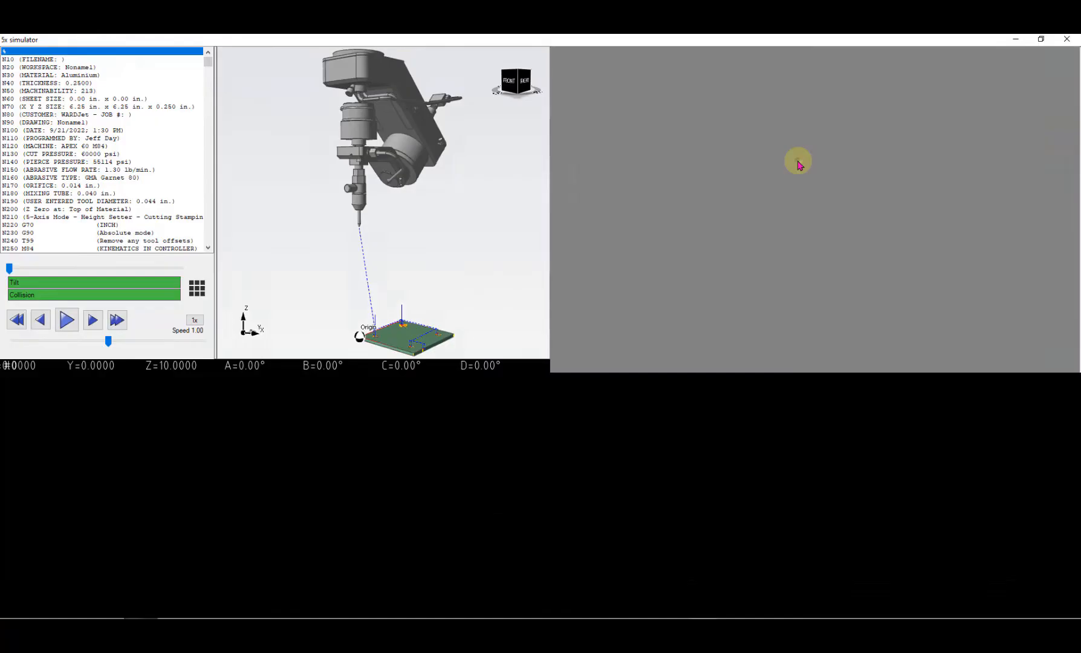
- Examine the height-setter commands before the first hole and the bevelled hole in the simulated program, and close the simulator
left_click(40, 337)
left_click(38, 328)
left_click(35, 336)
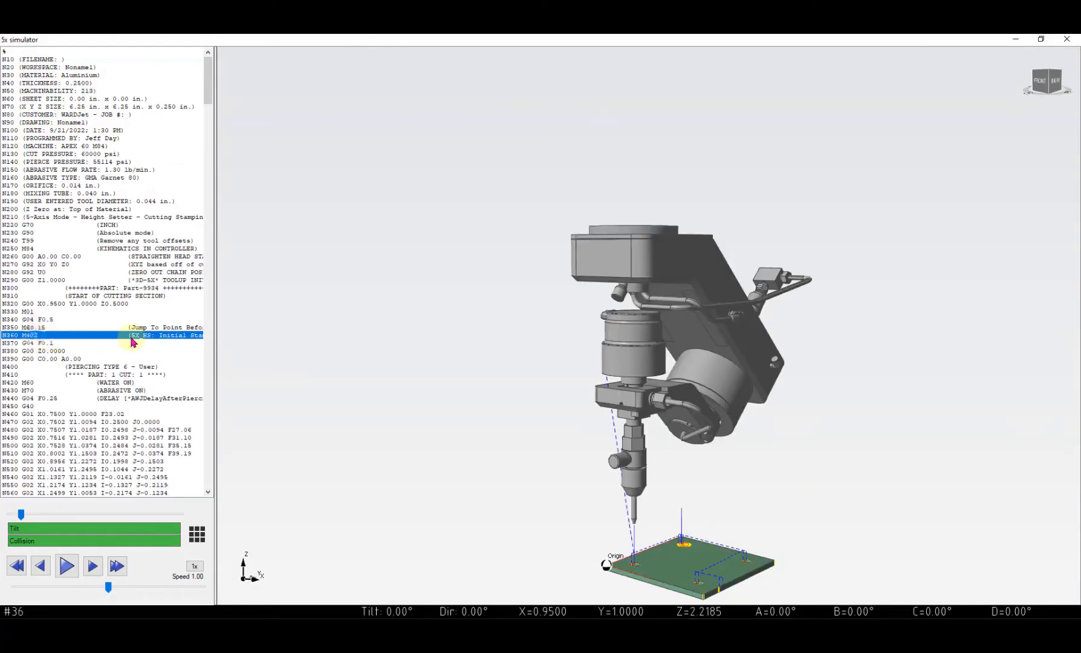
left_click_drag(209, 90, 214, 152)
left_click(83, 234)
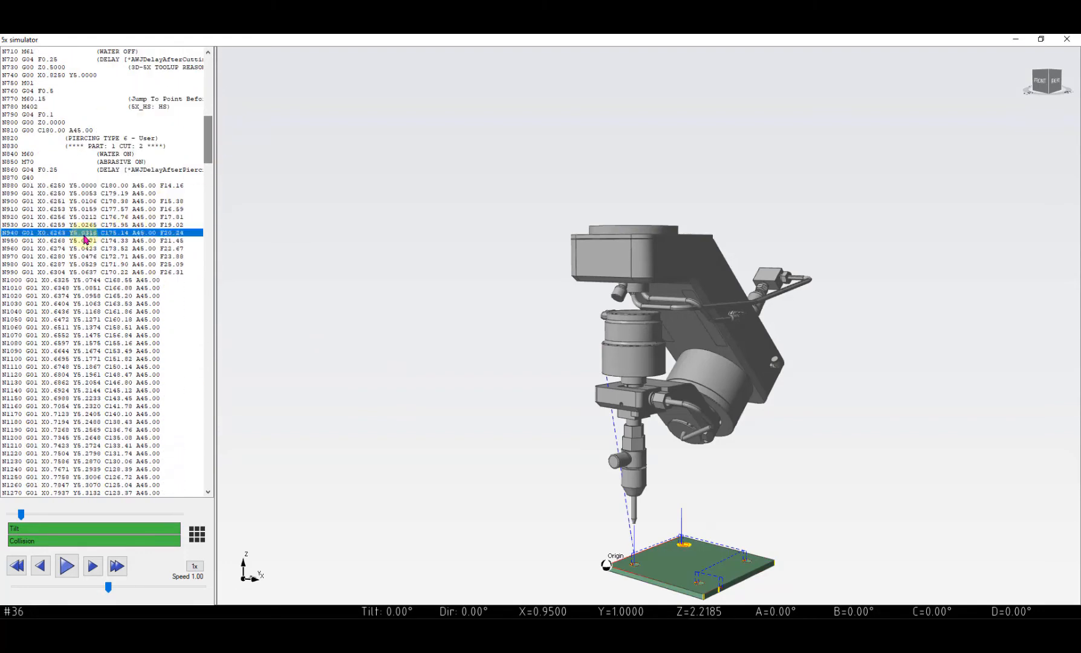
left_click(51, 155)
left_click(40, 107)
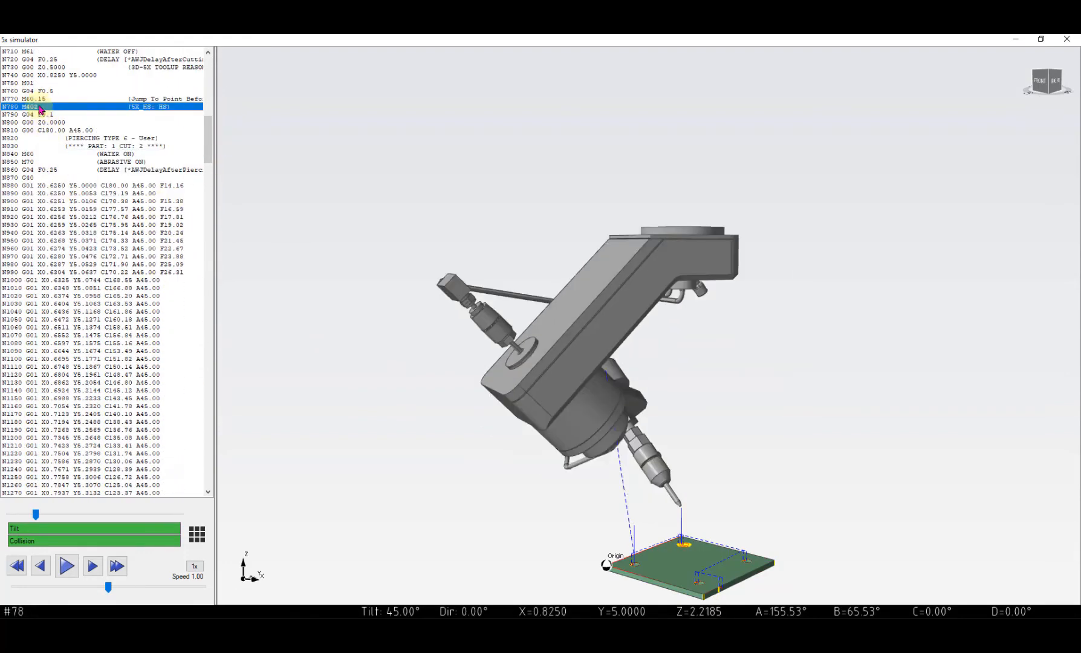
left_click(40, 115)
left_click(41, 107)
left_click(40, 122)
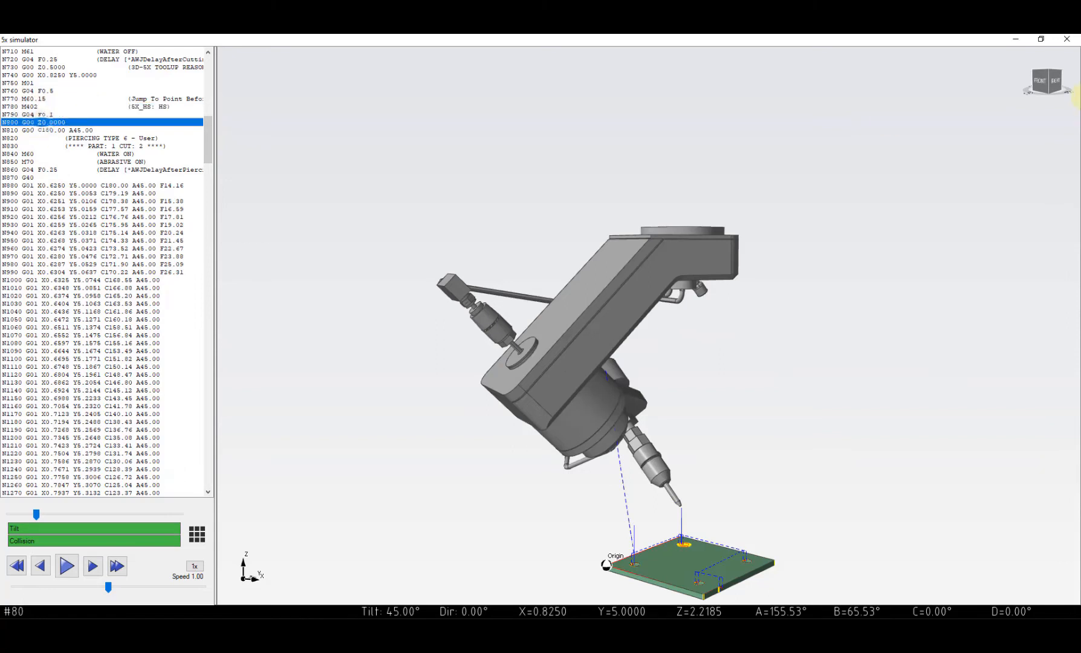
left_click(1067, 41)
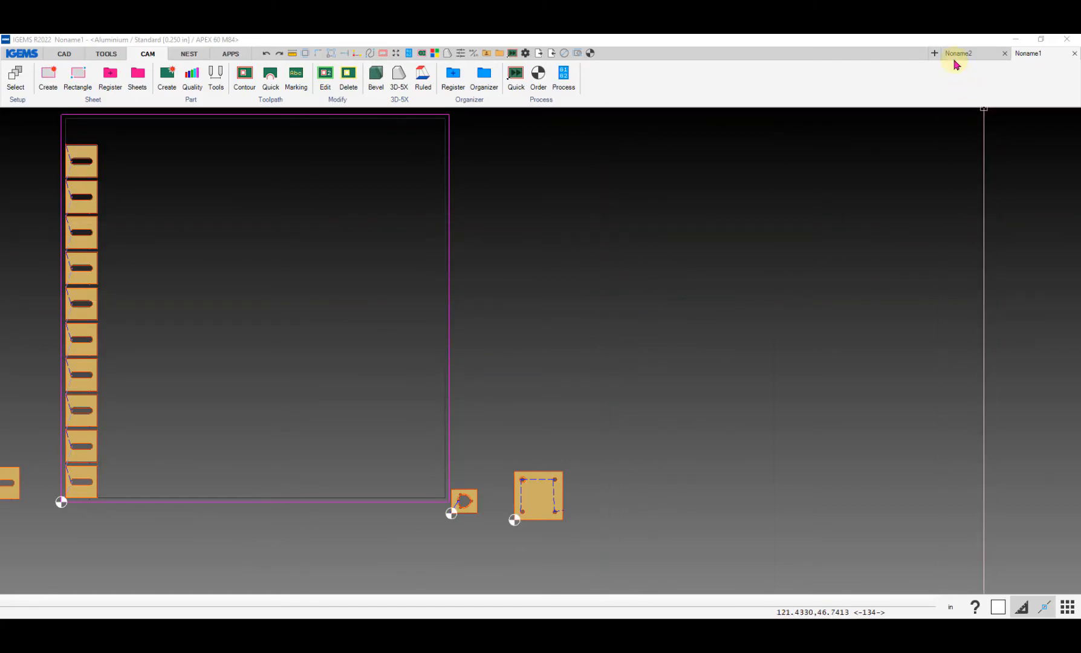
- Switch to the Noname2 foam drawing and consult the head-rotation angle diagram in Adobe Acrobat Reader
left_click(973, 56)
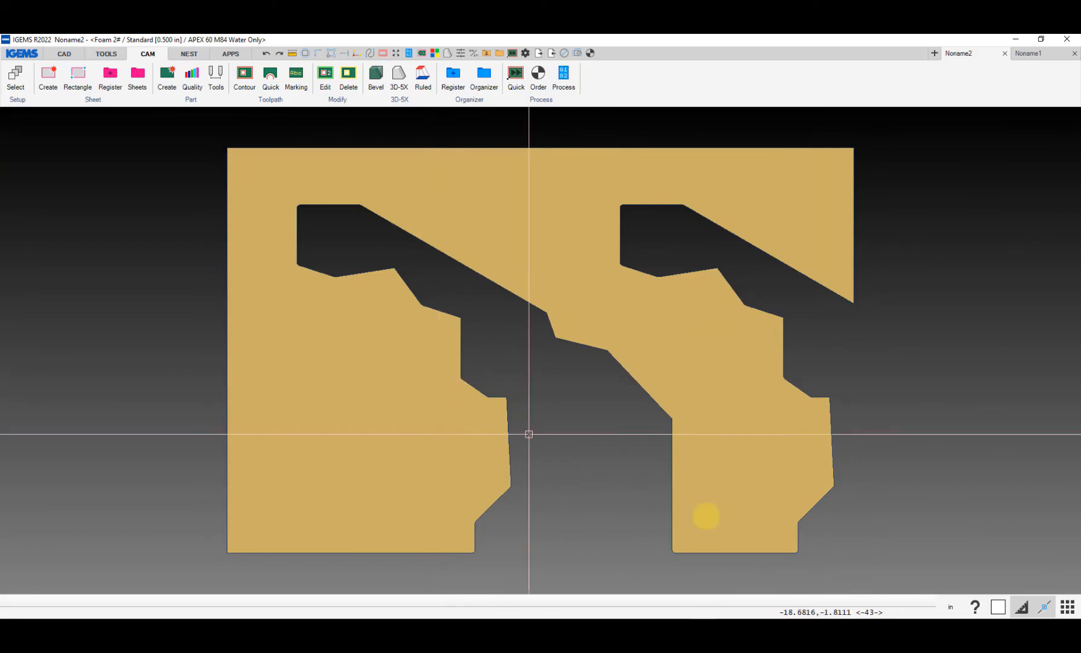
left_click(816, 628)
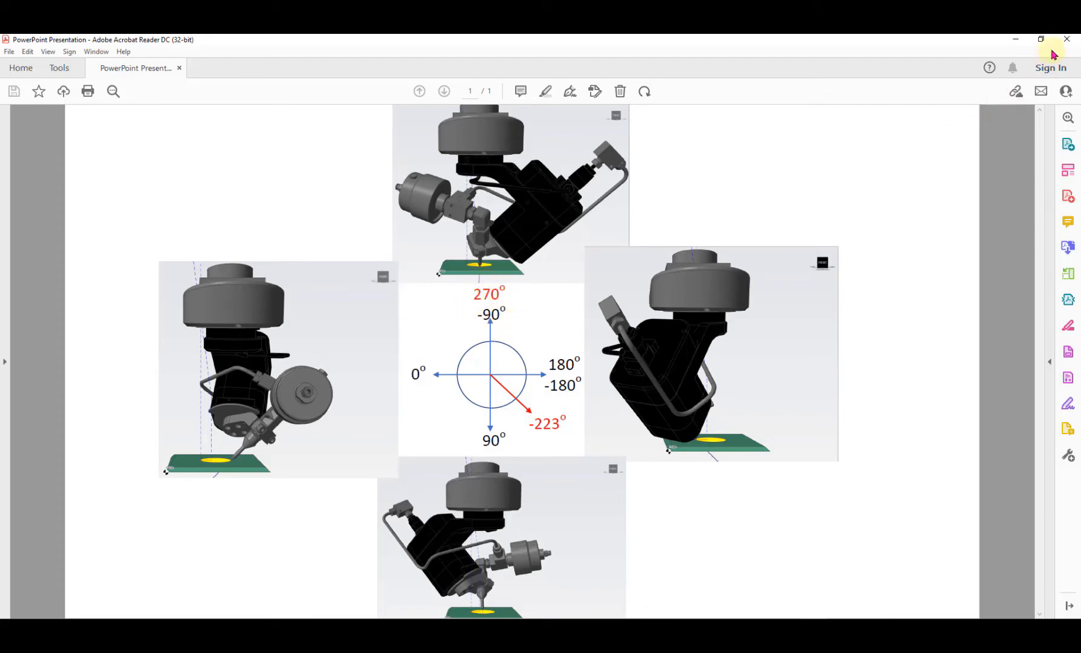
left_click(1016, 39)
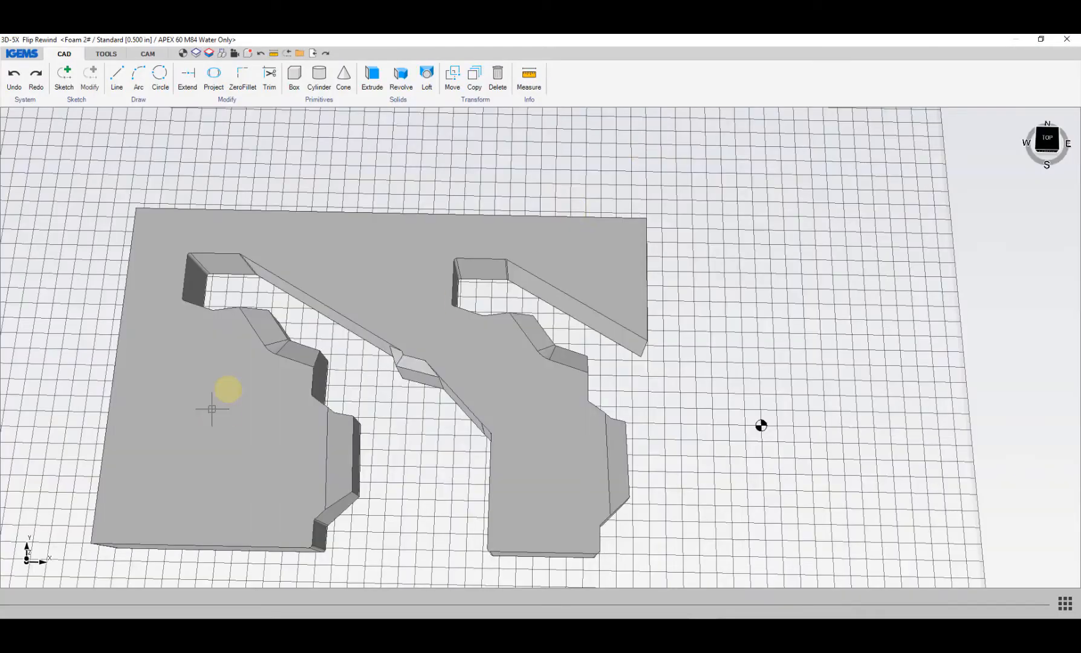
- Set the zero point of the Flip Rewind foam part at the front-left corner of its upper face
middle_click_drag(221, 386, 345, 357)
scroll(289, 331, "up", 4)
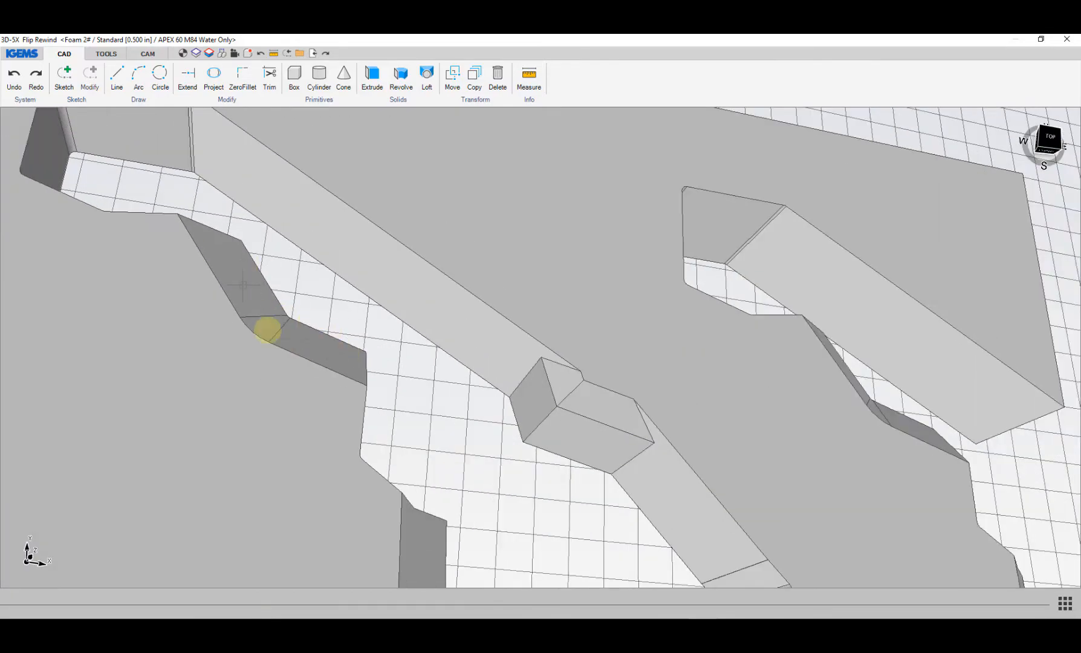
middle_click_drag(267, 329, 330, 358)
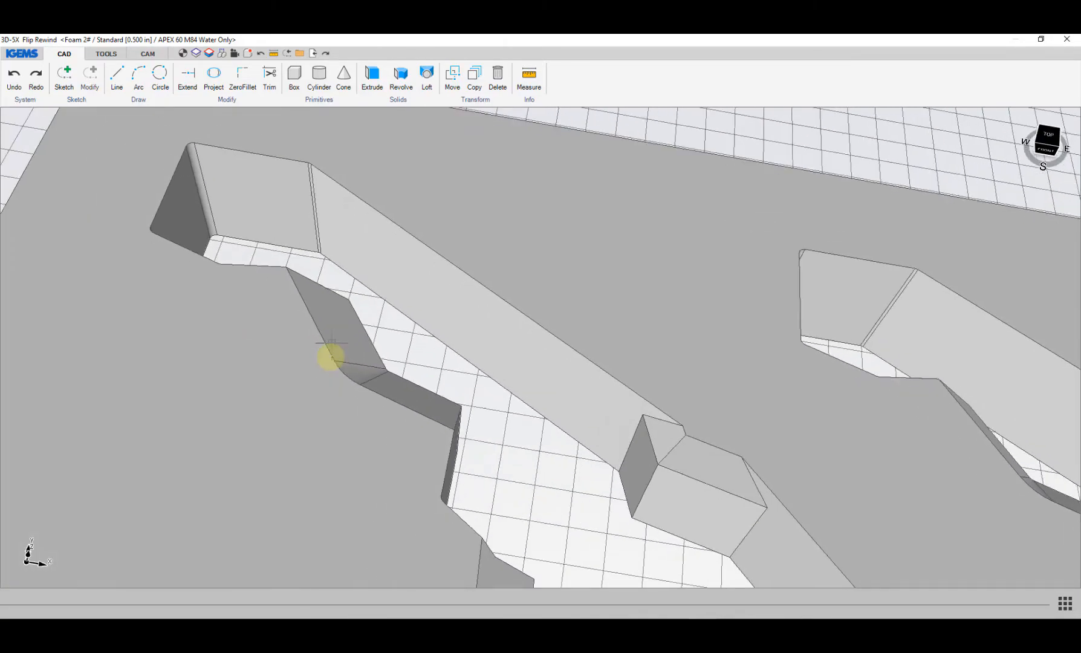
scroll(330, 357, "down", 8)
middle_click_drag(313, 405, 306, 362)
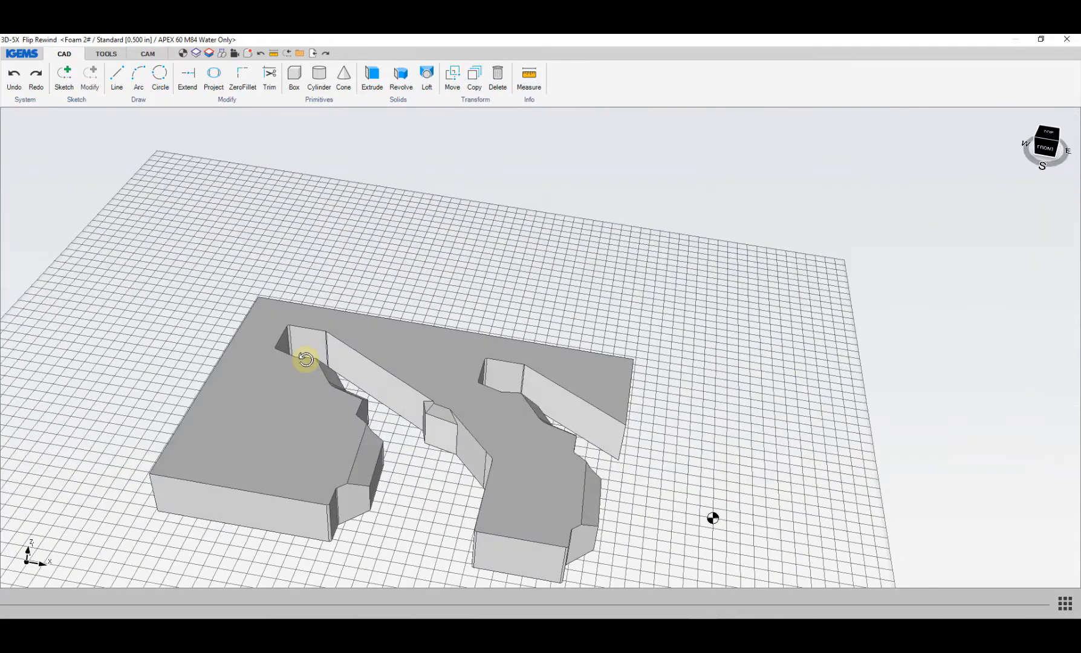
left_click(154, 53)
left_click(344, 76)
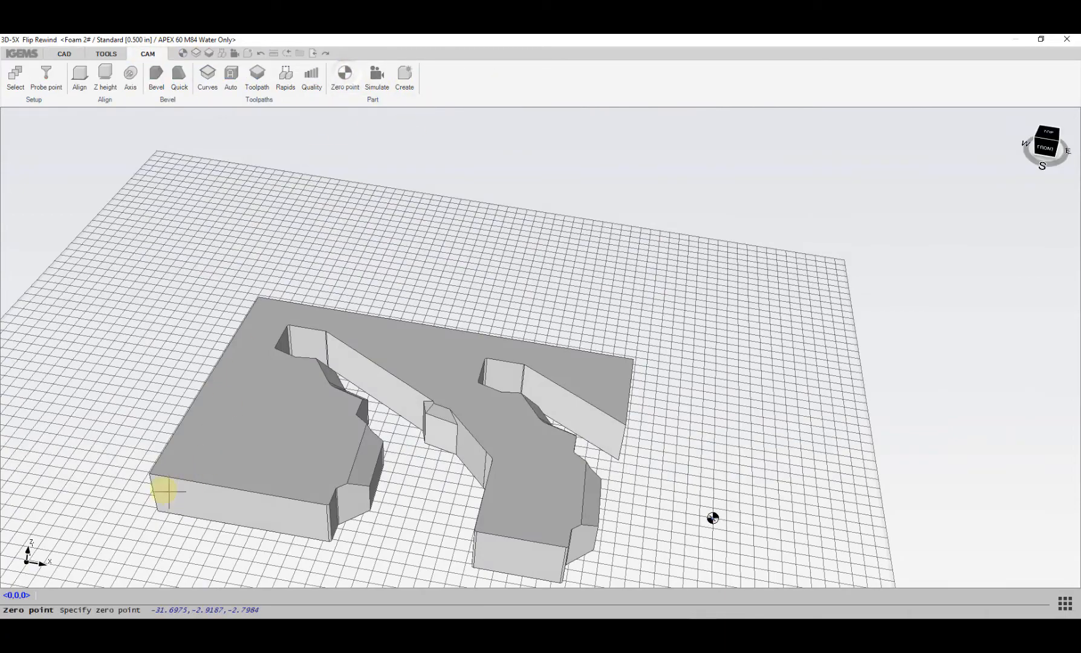
left_click(151, 474)
scroll(239, 405, "up", 3)
scroll(222, 405, "down", 2)
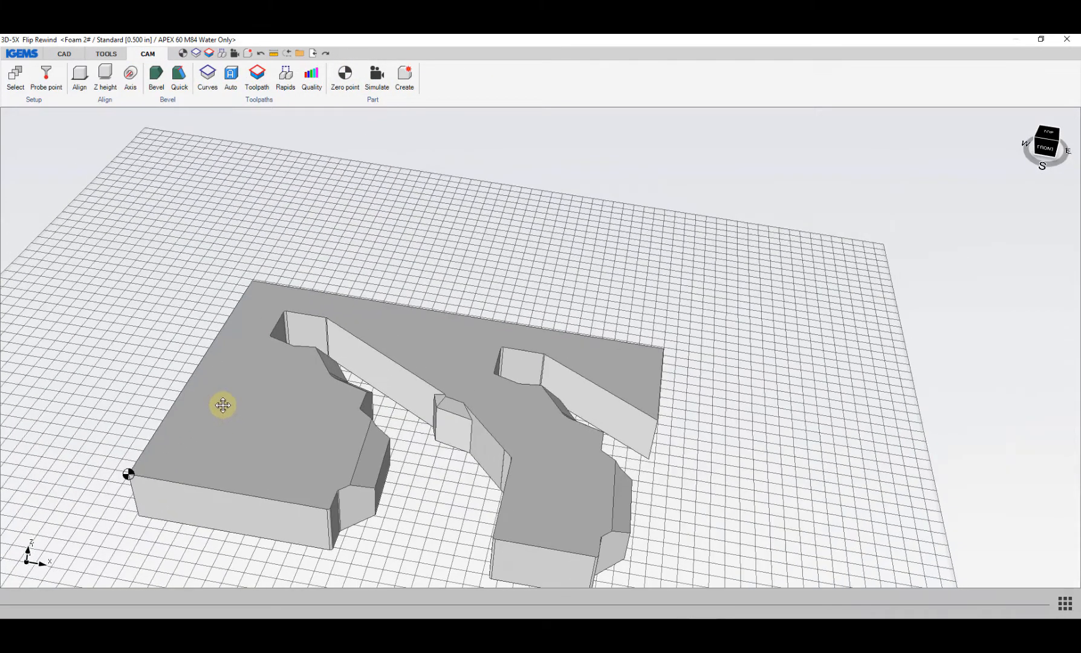
- Extract an open curve from the upper edges of the bevelled wall in the front-left slot, including its rounded corner
middle_click_drag(222, 405, 210, 377)
left_click(207, 76)
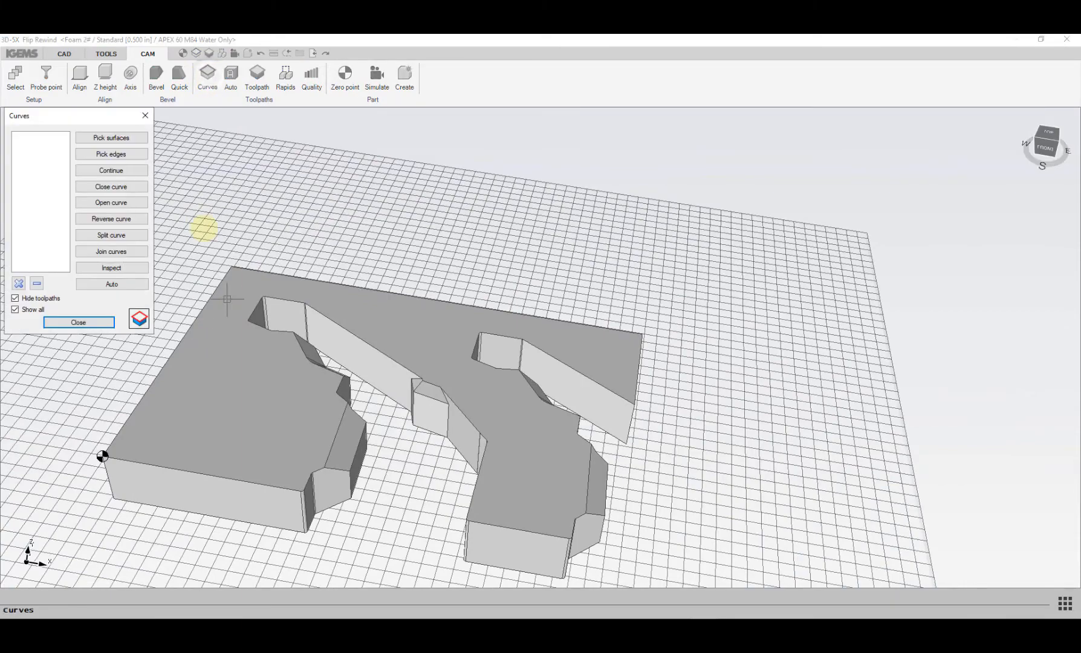
left_click(136, 155)
scroll(321, 391, "up", 6)
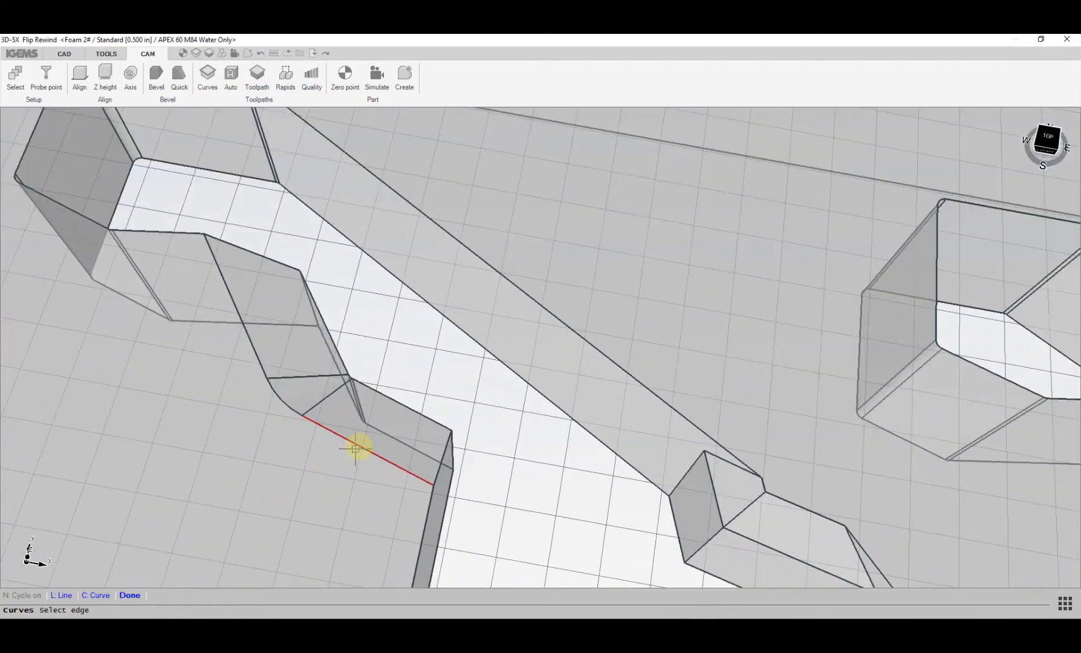
left_click(356, 448)
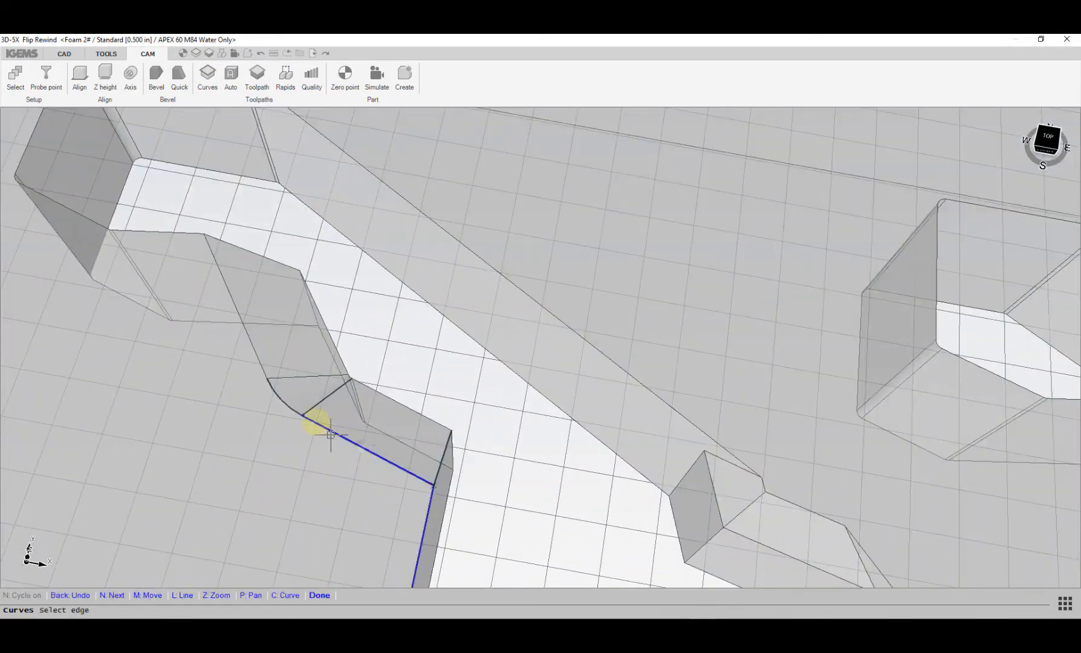
left_click(292, 408)
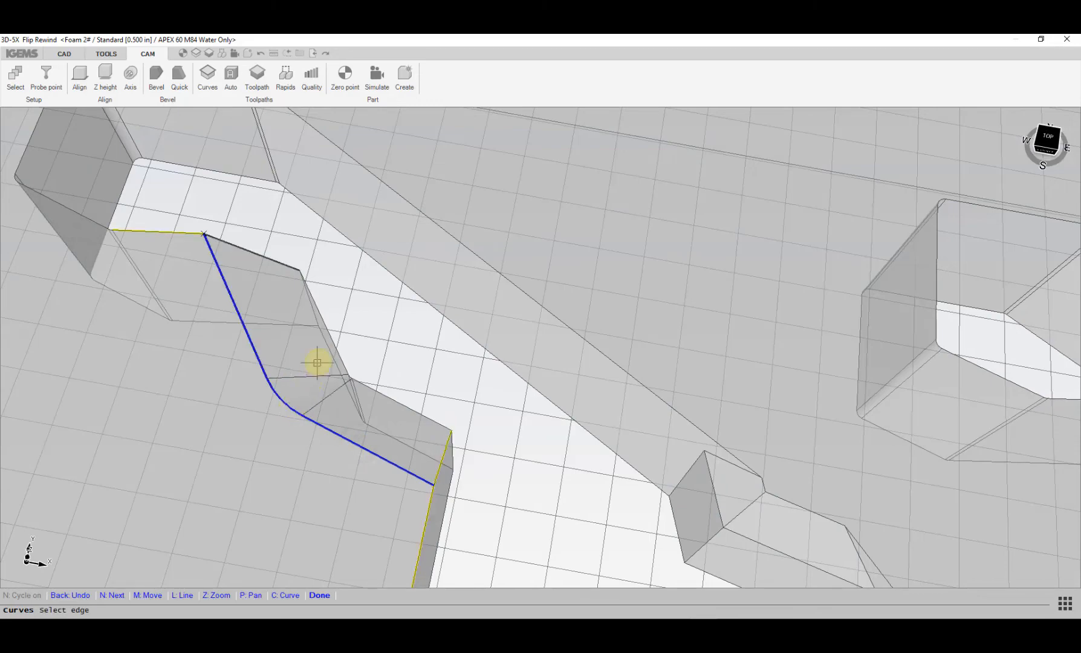
right_click(334, 340)
- Extract a second open curve along the lower edges of the same bevelled wall, including the short corner edge
scroll(347, 320, "up", 3)
left_click(138, 156)
scroll(341, 345, "down", 3)
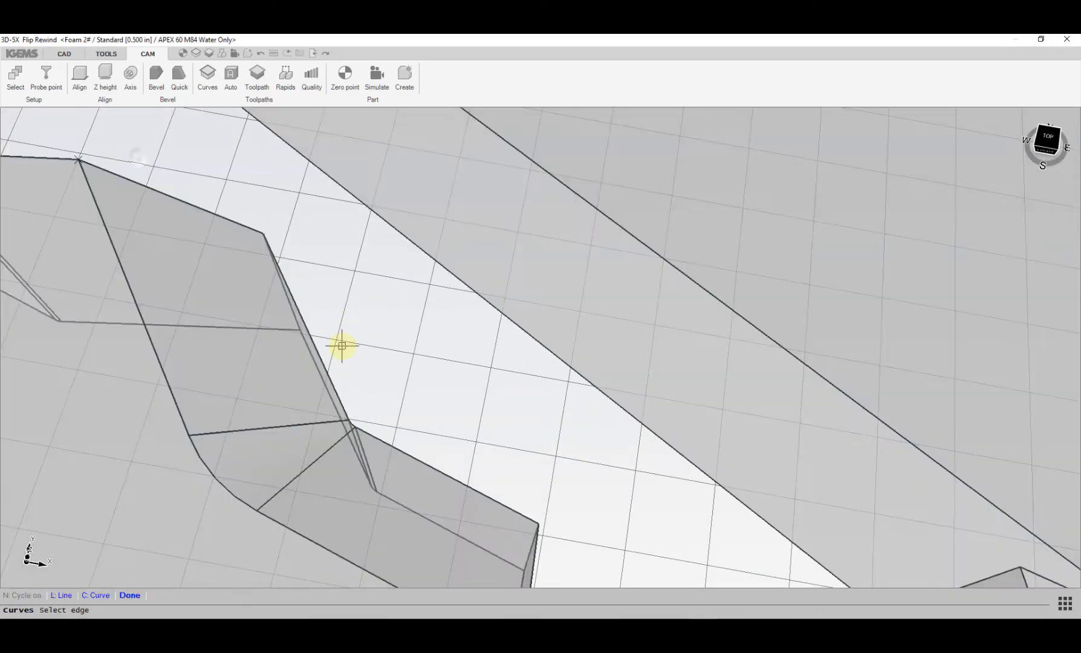
left_click(317, 355)
scroll(370, 421, "up", 4)
scroll(369, 421, "up", 2)
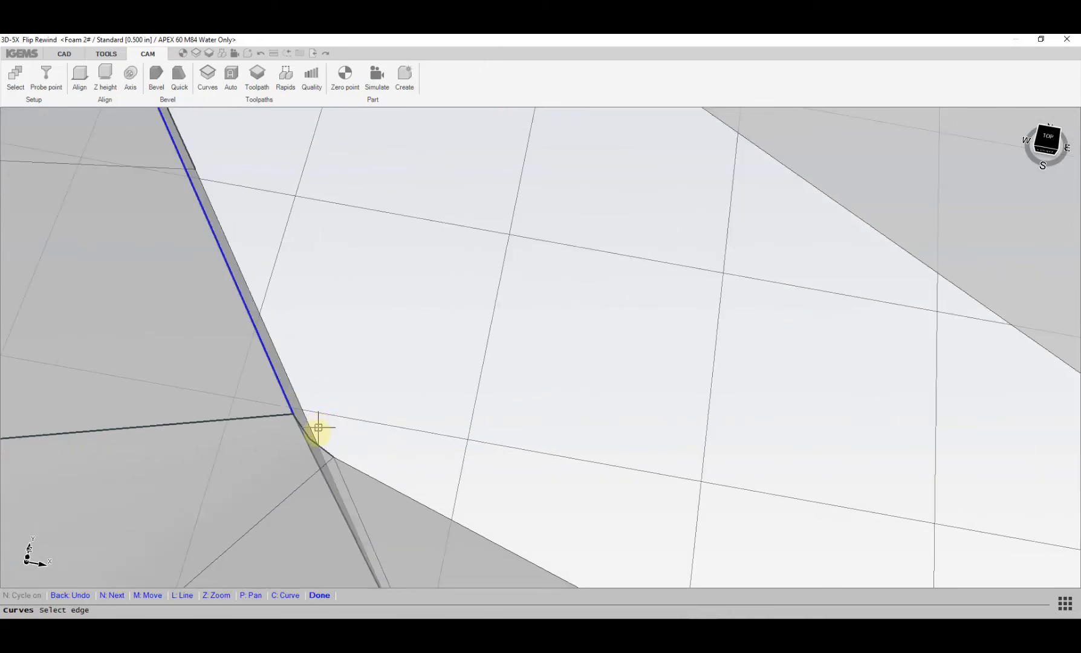
left_click(313, 443)
scroll(356, 445, "down", 2)
left_click(406, 484)
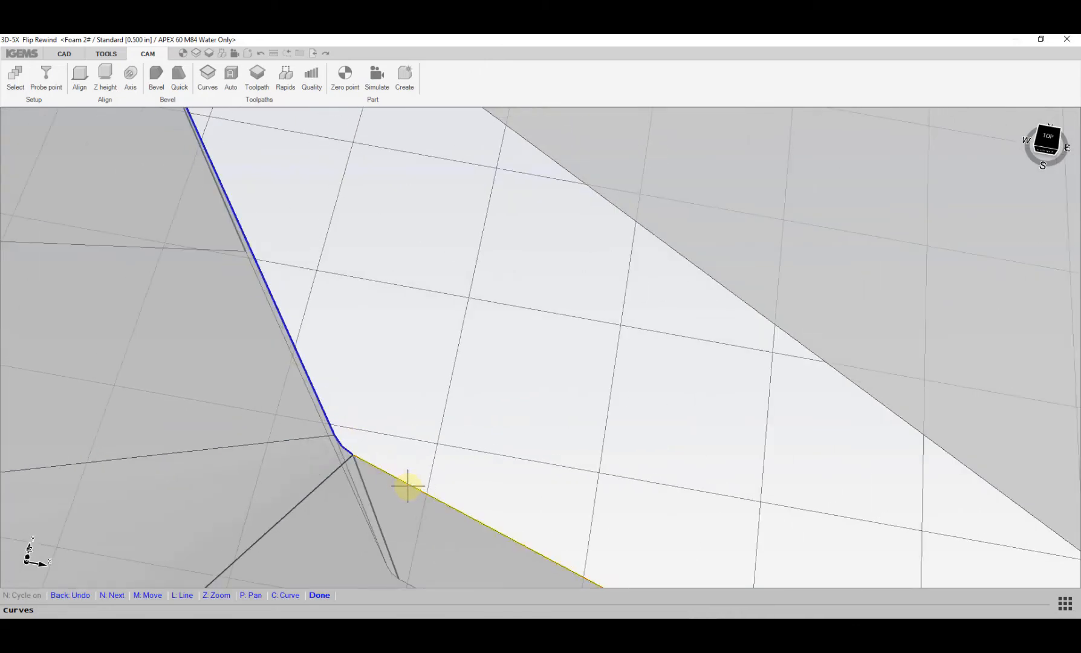
scroll(428, 492, "down", 2)
scroll(427, 491, "down", 5)
middle_click_drag(436, 488, 380, 422)
right_click(466, 466)
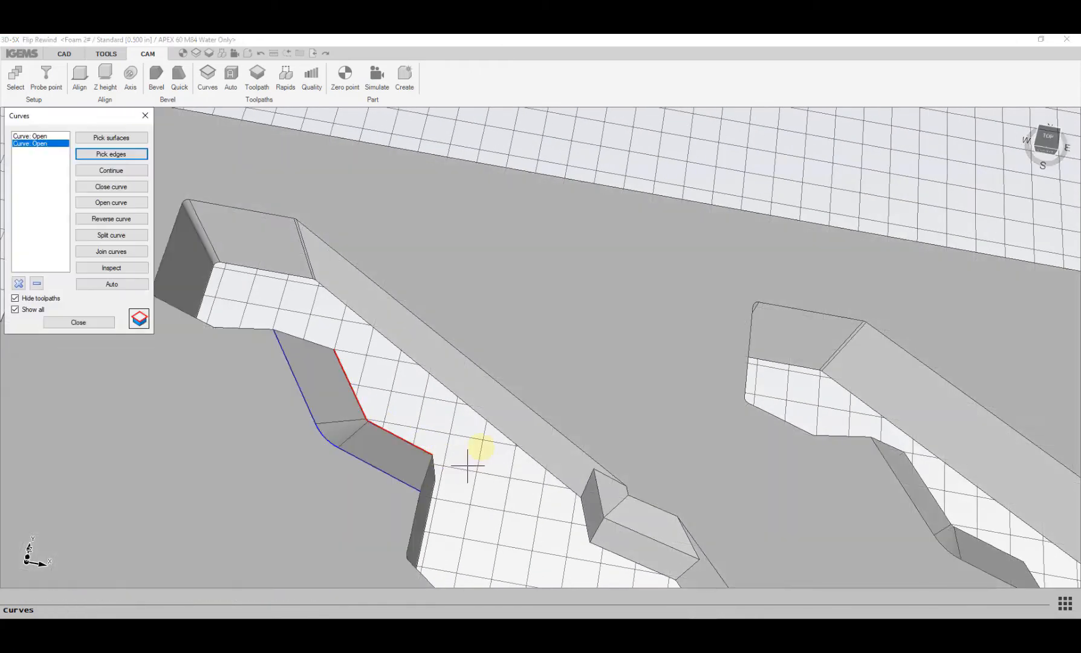
- Set the kerf to Right and pair the upper and lower curves in a ruled toolpath starting at their south-east end
left_click(140, 320)
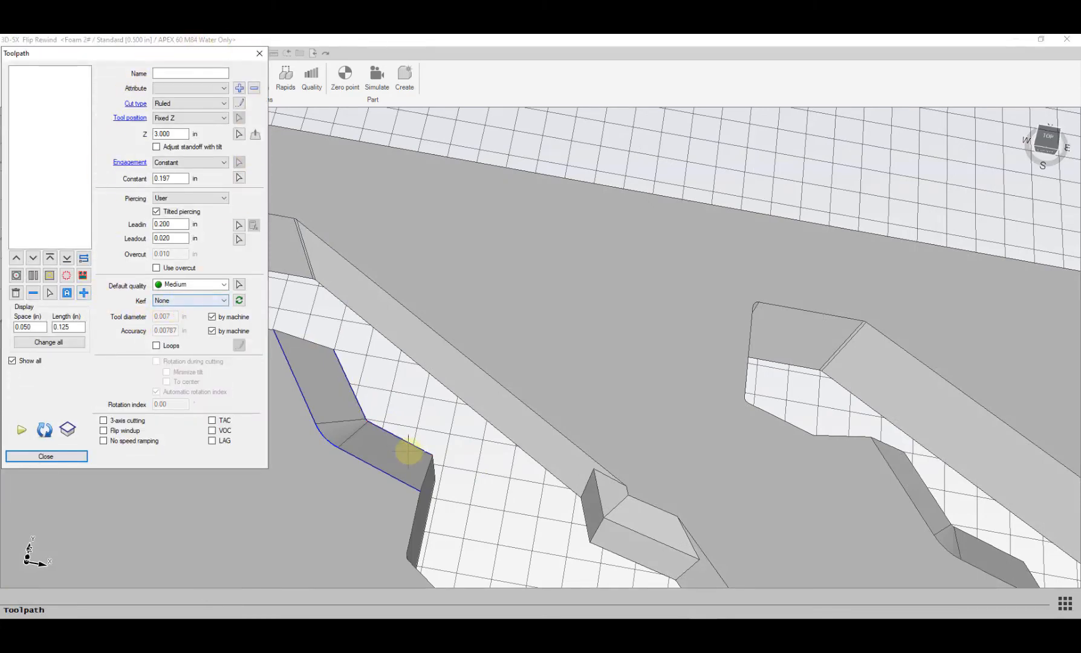
left_click(184, 302)
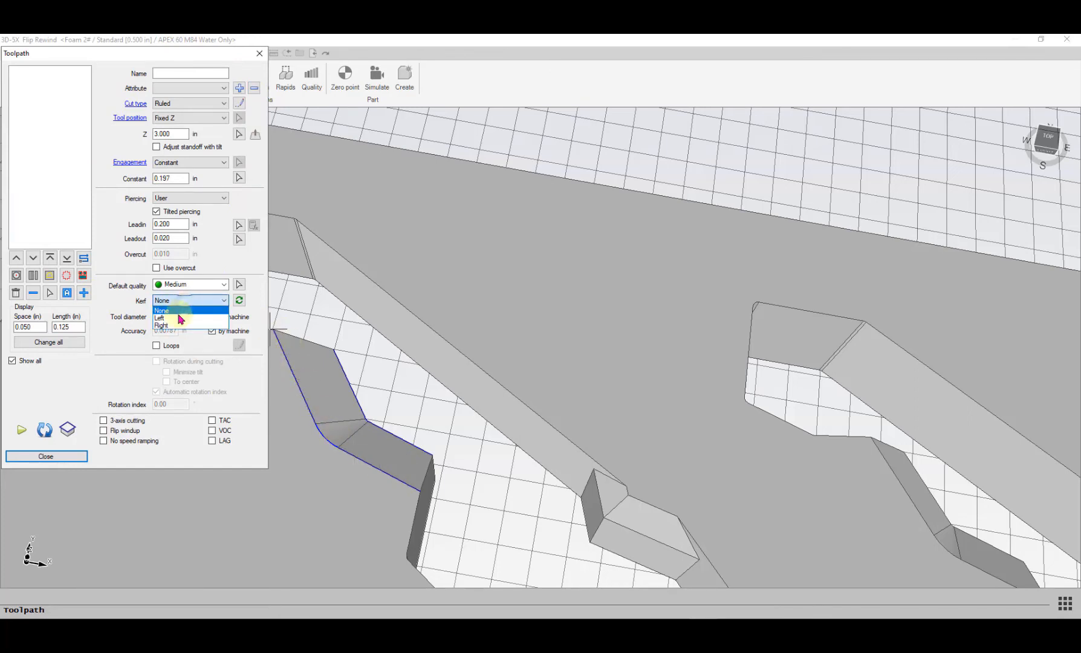
left_click(178, 325)
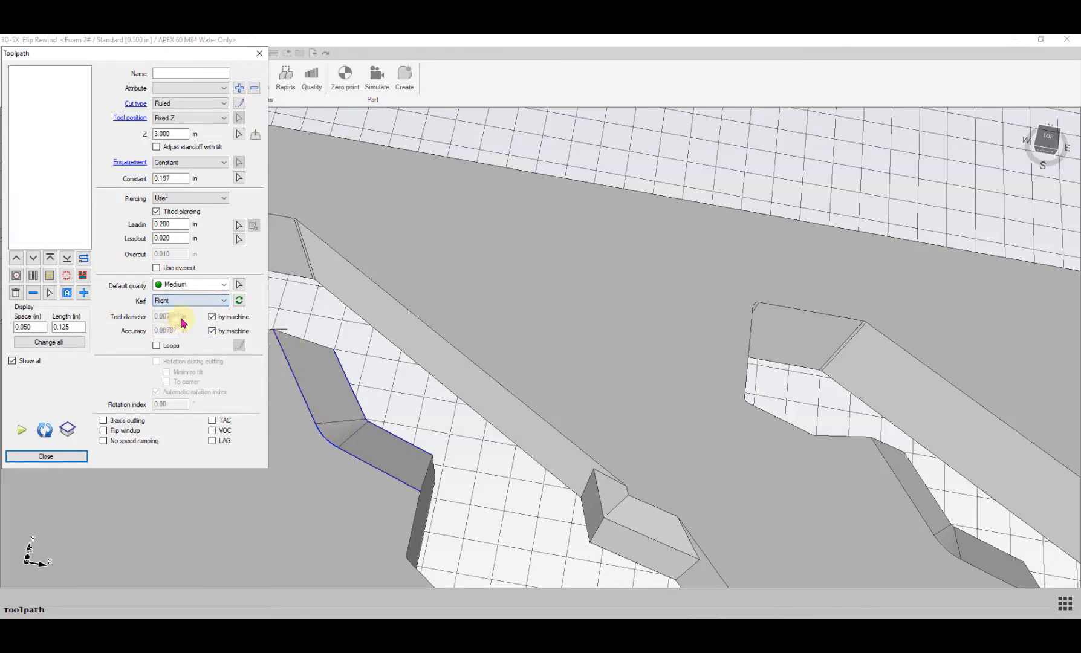
left_click(83, 296)
left_click(405, 486)
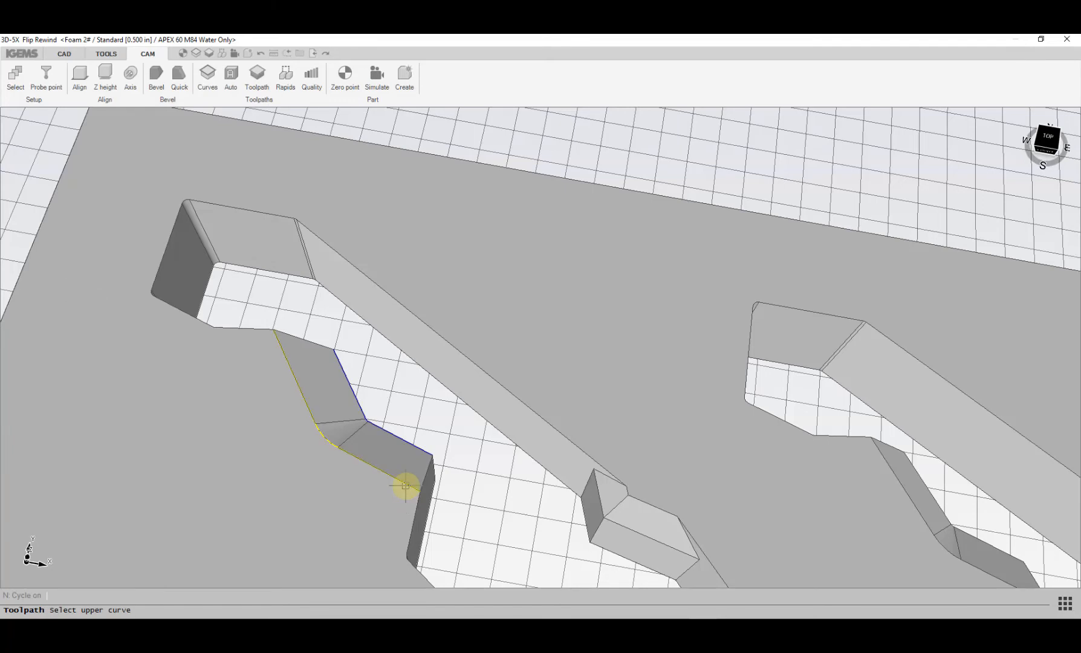
left_click(406, 486)
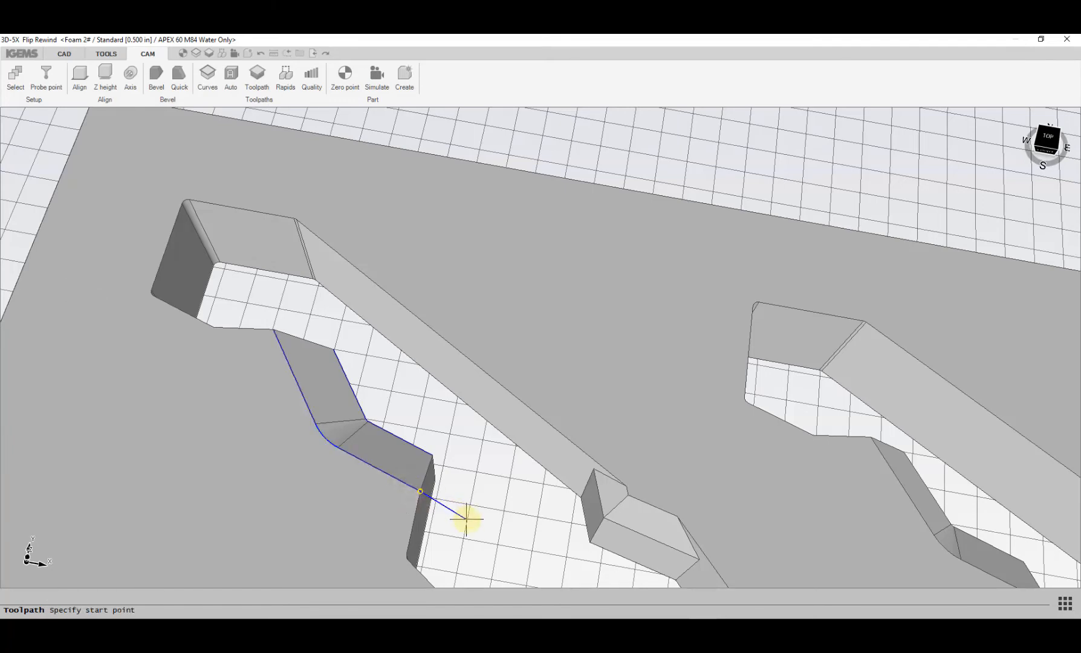
left_click(466, 518)
left_click(270, 296)
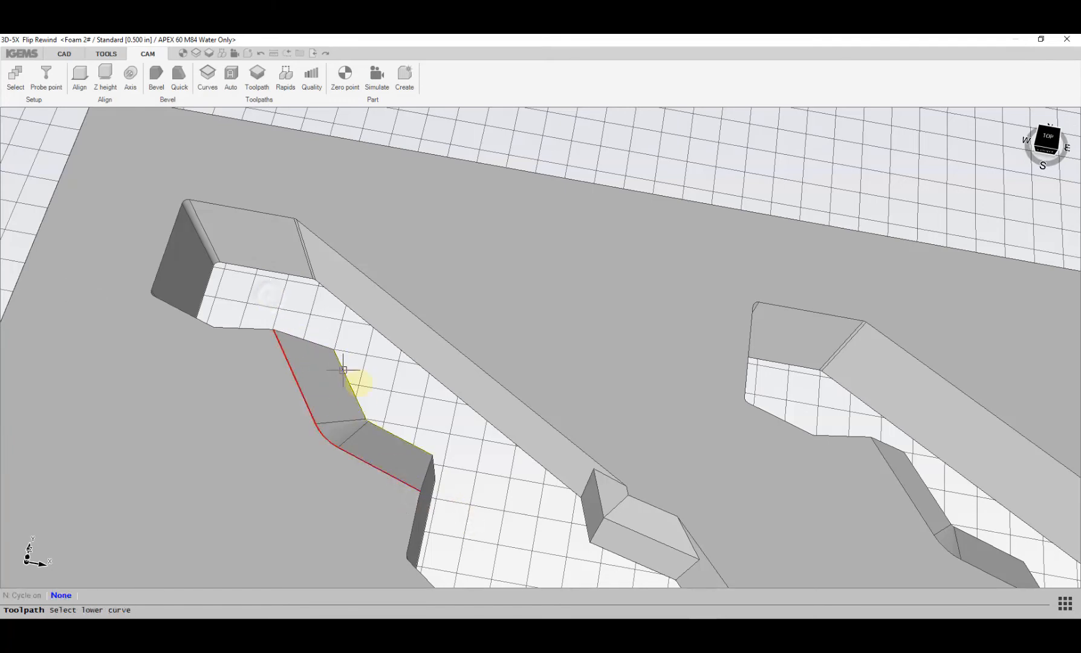
left_click(355, 394)
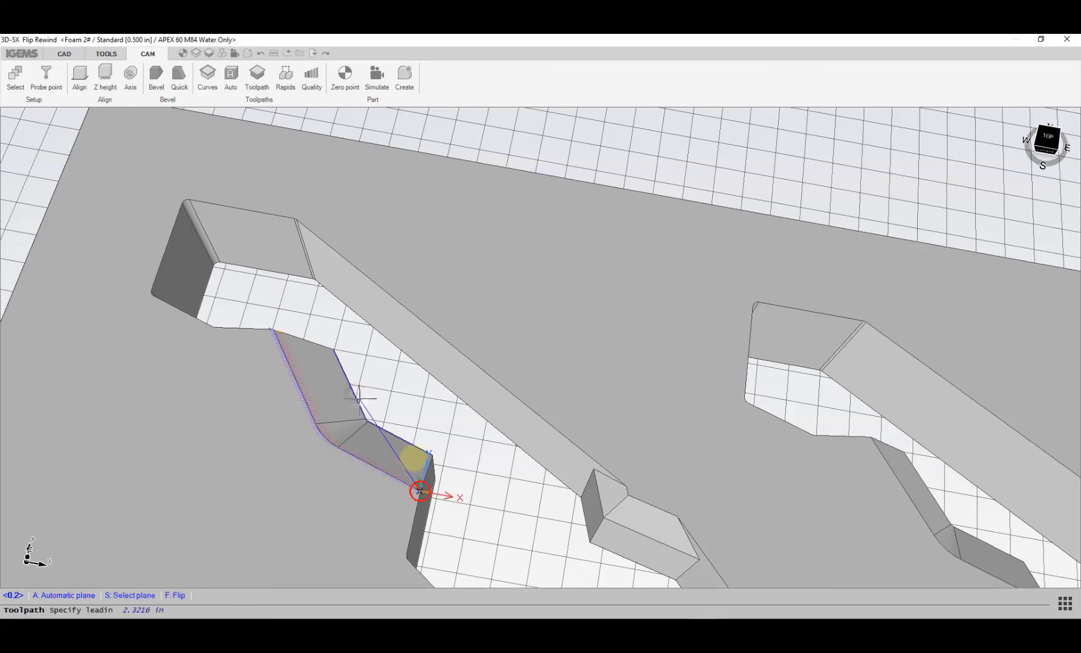
- Place a lead-in about 0.86 in long from the open slot area and a lead-out into the slot at the far end
scroll(457, 508, "up", 5)
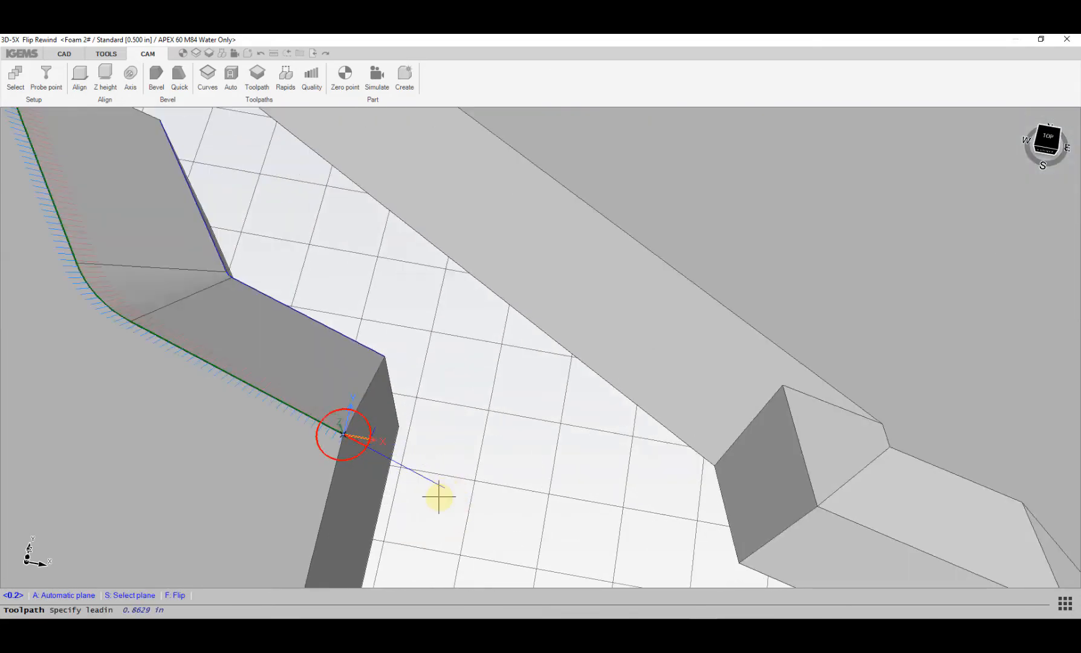
left_click(438, 497)
scroll(432, 485, "down", 5)
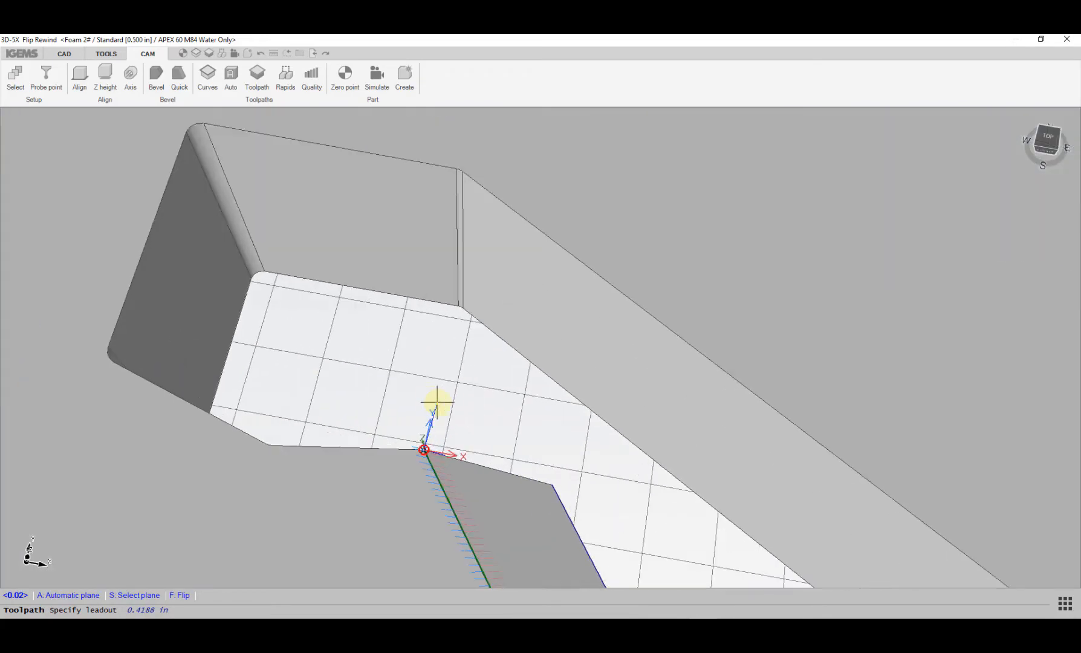
scroll(415, 379, "up", 3)
left_click(406, 394)
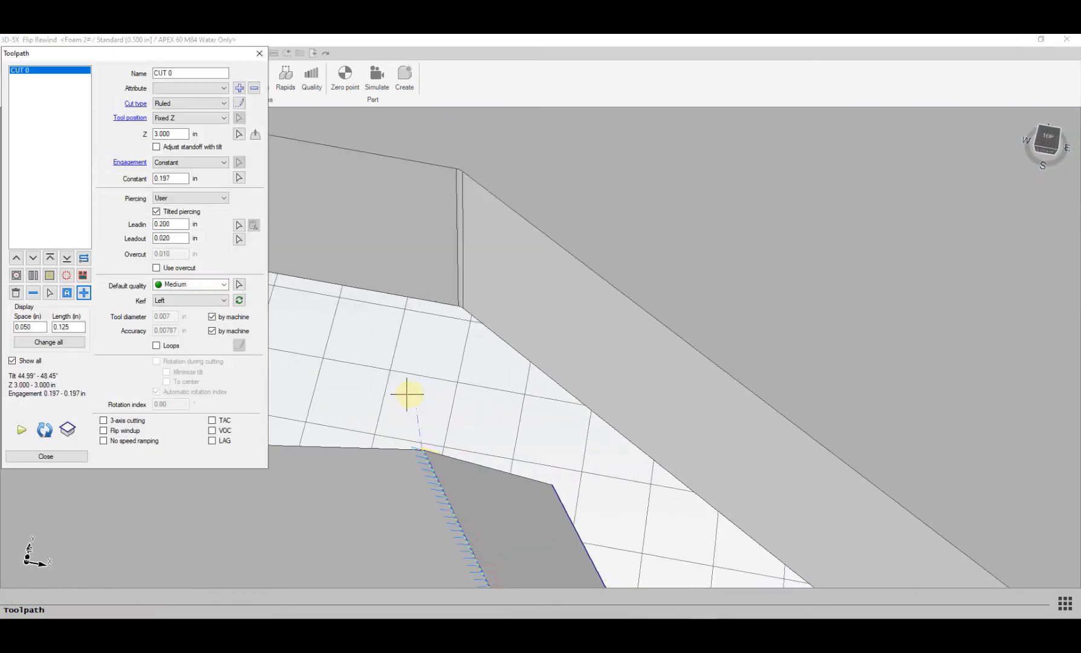
scroll(423, 392, "down", 5)
scroll(444, 441, "up", 5)
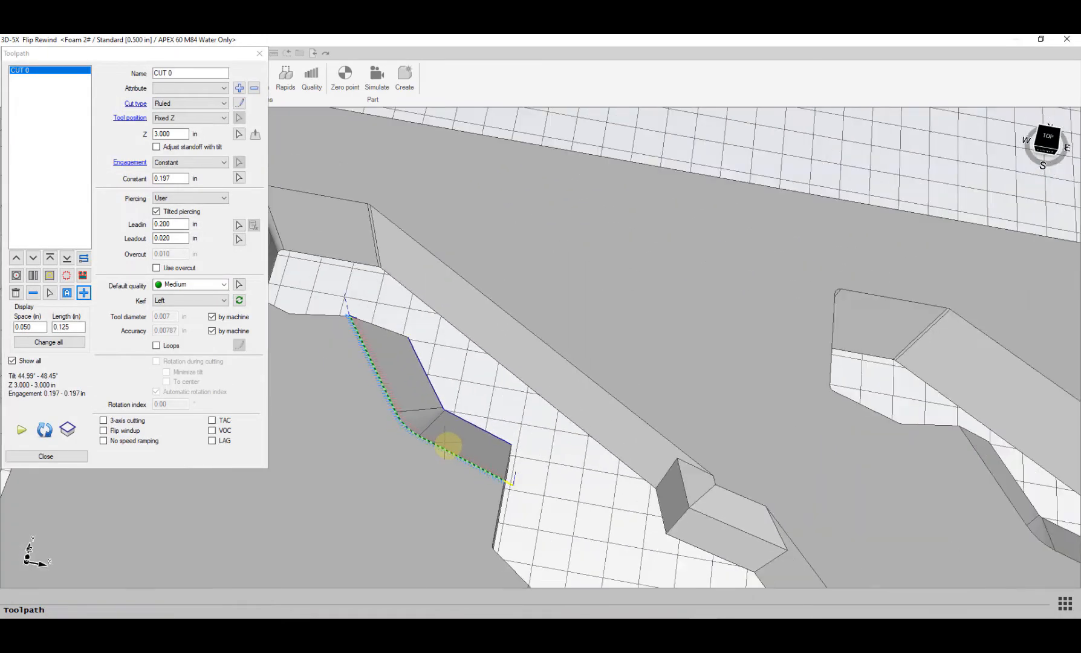
- Examine the engagement options for CUT 0, keep Constant, and close the toolpath settings
left_click(185, 163)
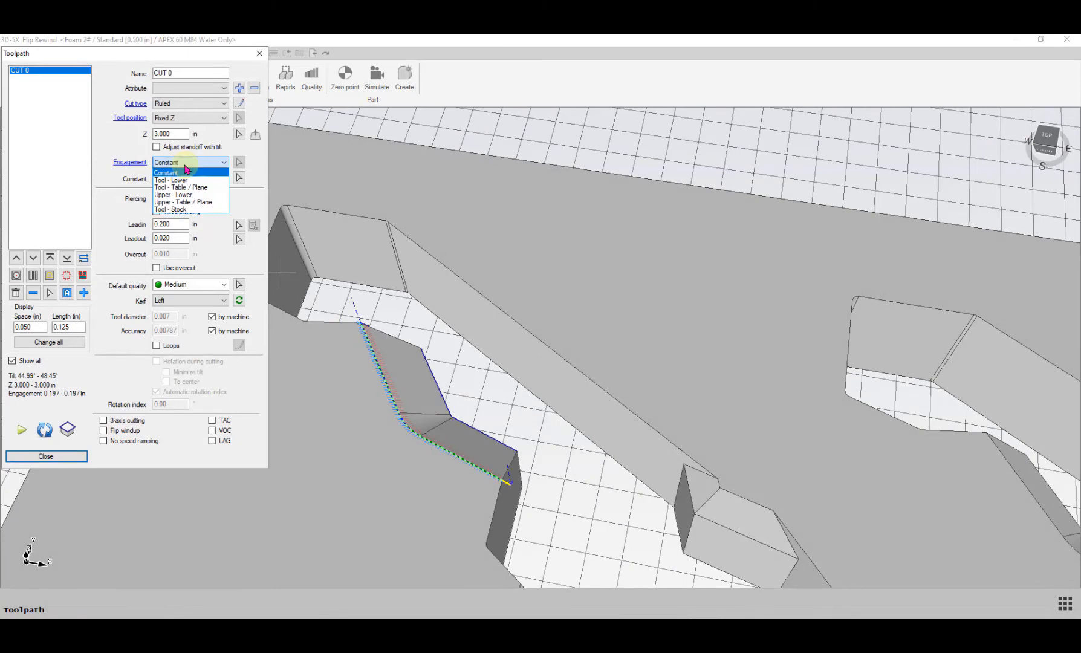
left_click(186, 167)
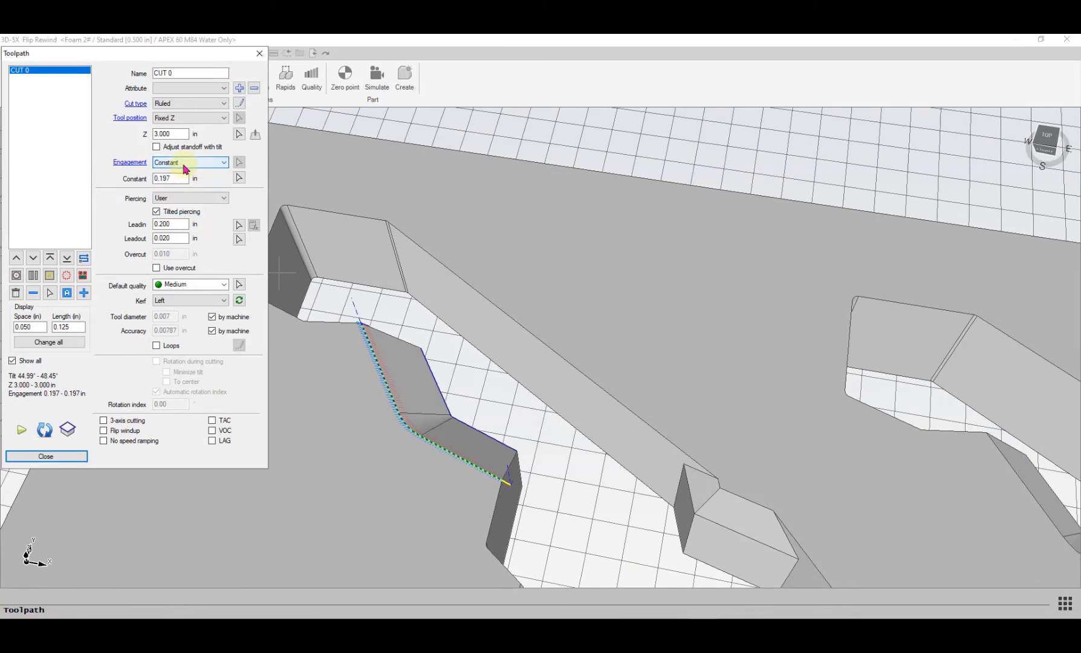
left_click(185, 164)
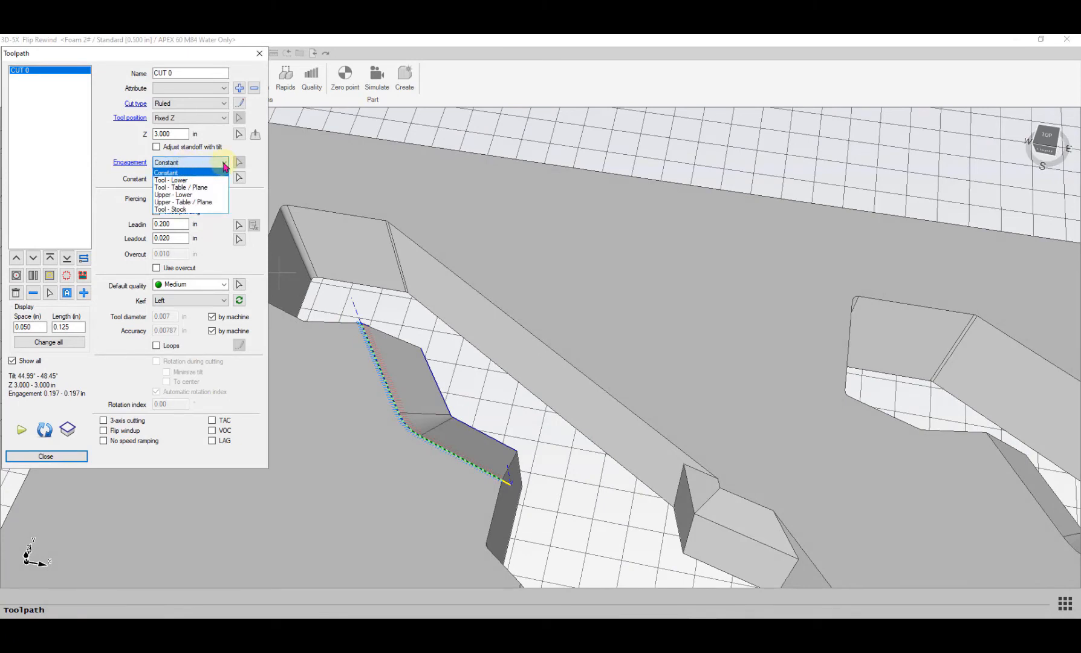
left_click(166, 171)
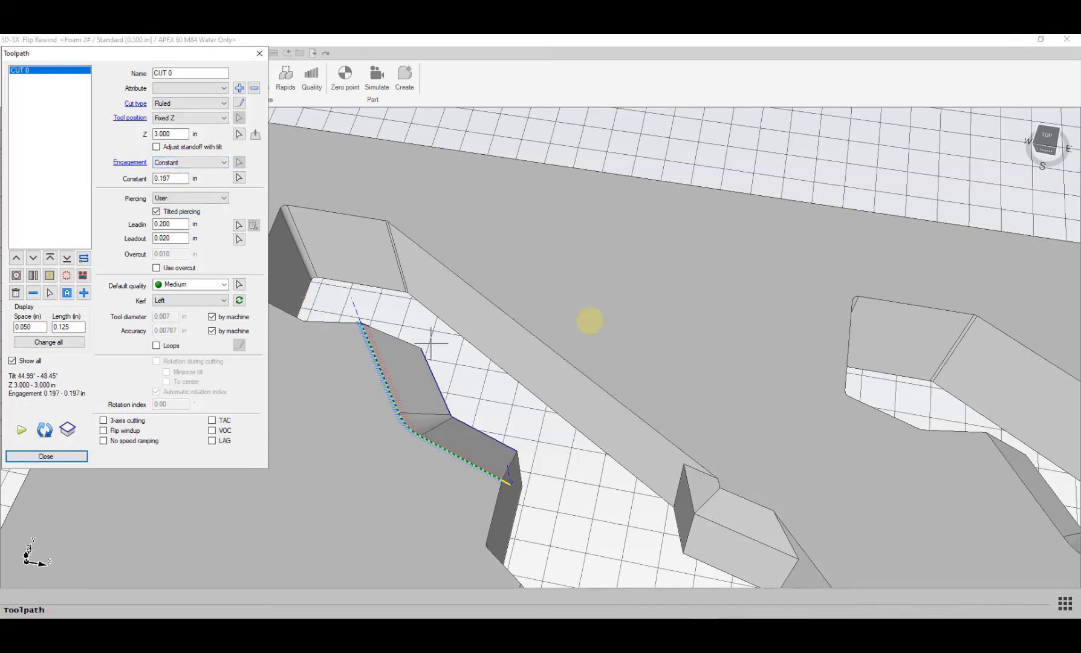
scroll(544, 362, "down", 2)
middle_click_drag(515, 383, 420, 421, "shift")
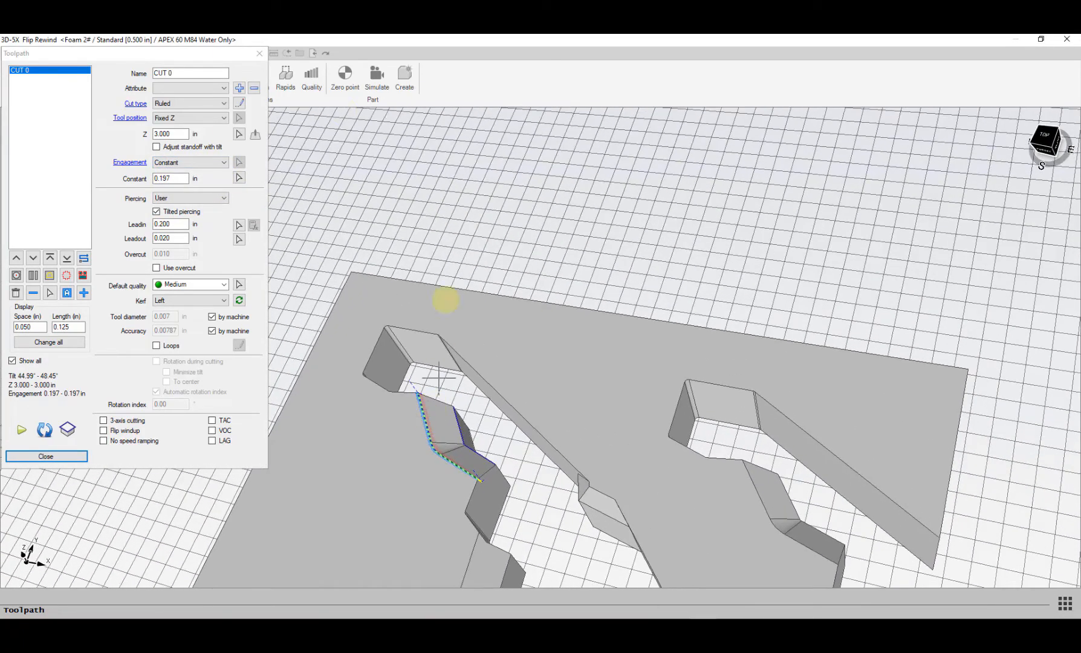
left_click(93, 116)
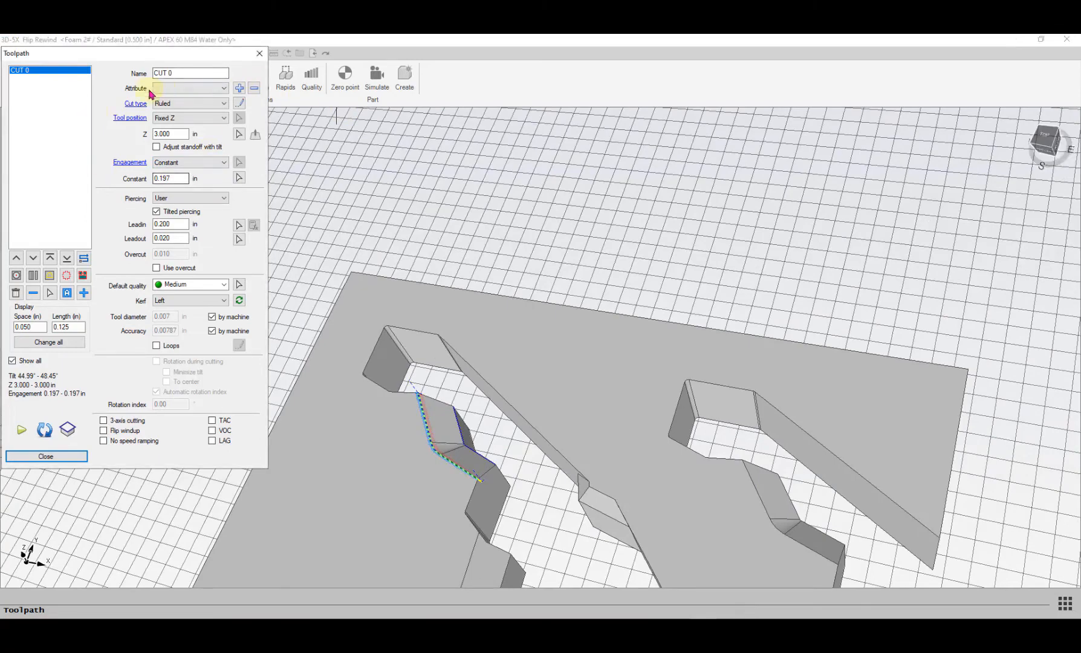
left_click(47, 457)
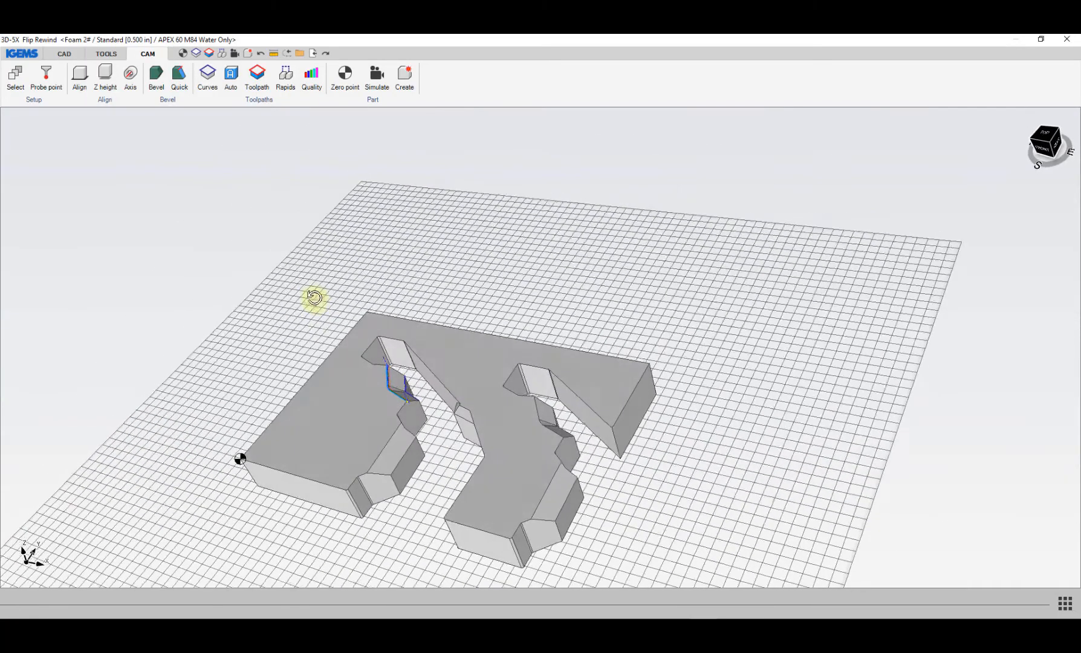
- Apply distance-based rapids to all cuts with an offset of 0 in
left_click(287, 75)
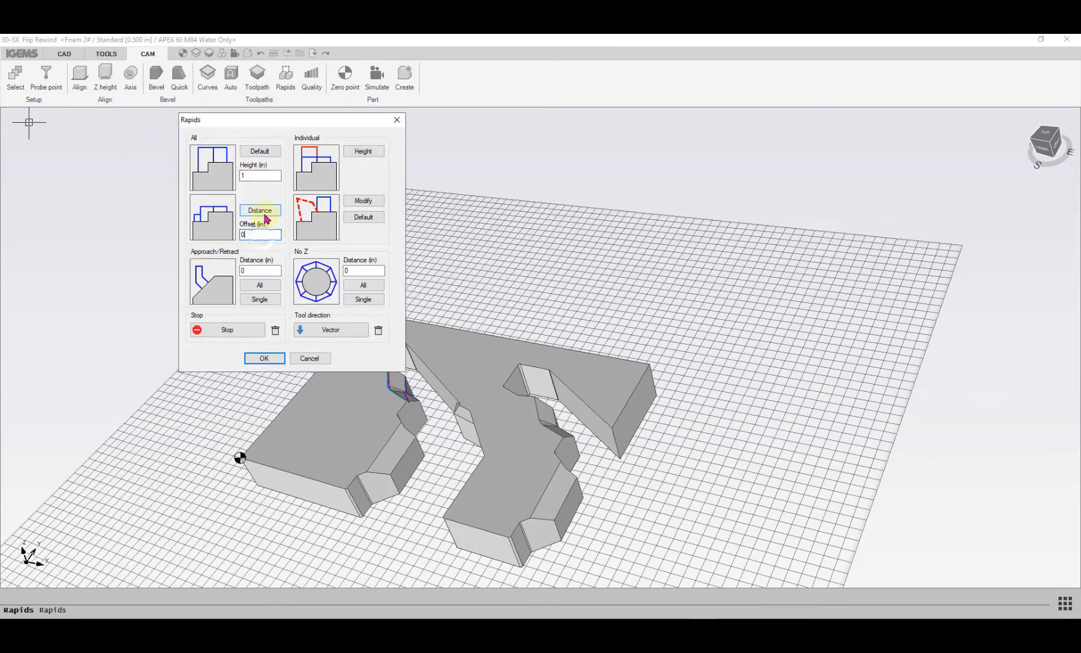
left_click(265, 216)
double_click(261, 235)
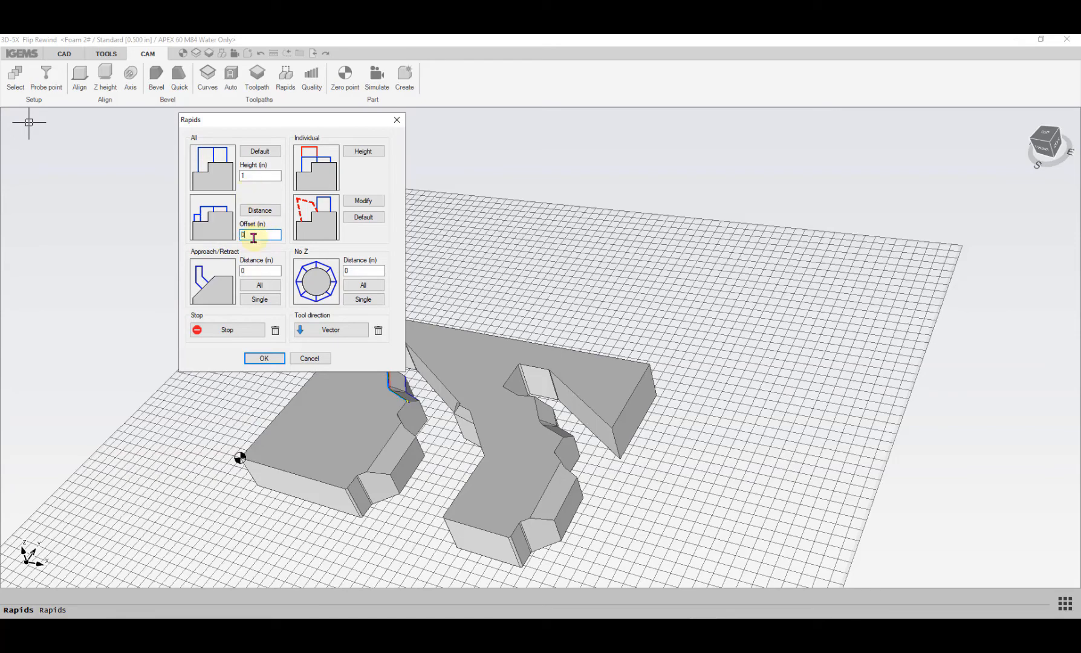
left_click(261, 357)
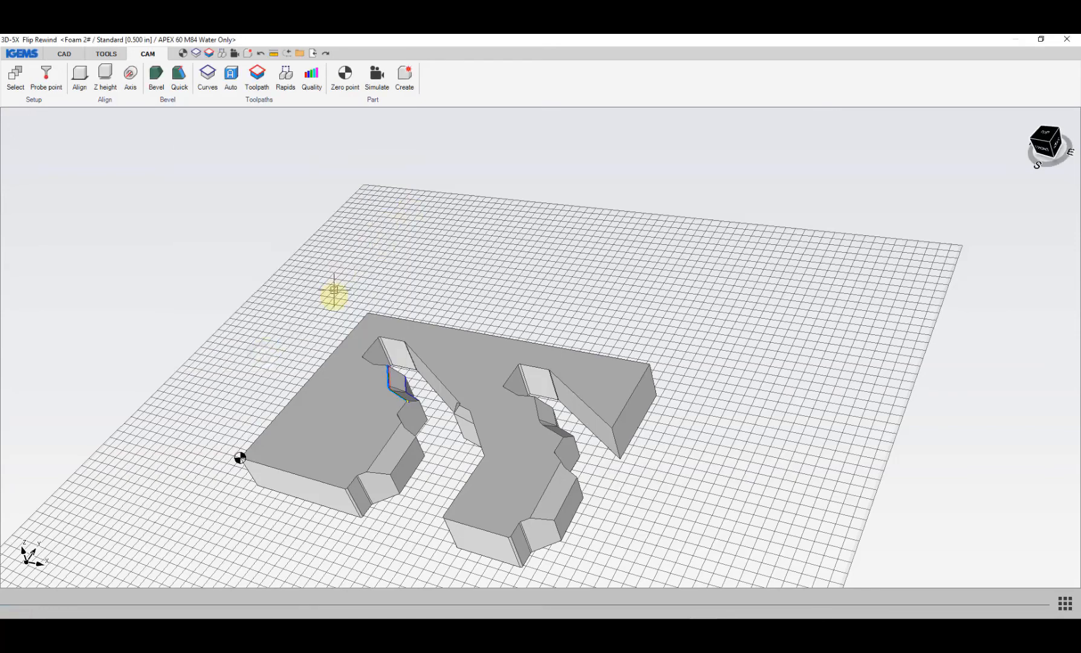
- Update the existing Flip Rewind part with its toolpath and return to the 2D drawing
middle_click_drag(333, 294, 403, 188)
left_click(404, 75)
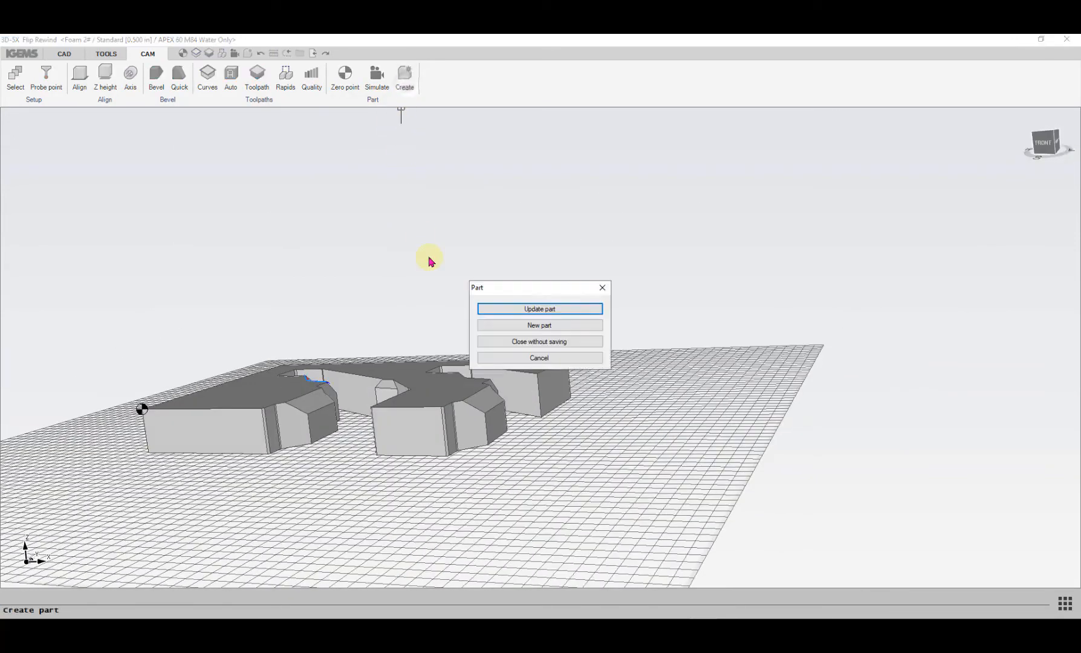
left_click(510, 311)
left_click(512, 347)
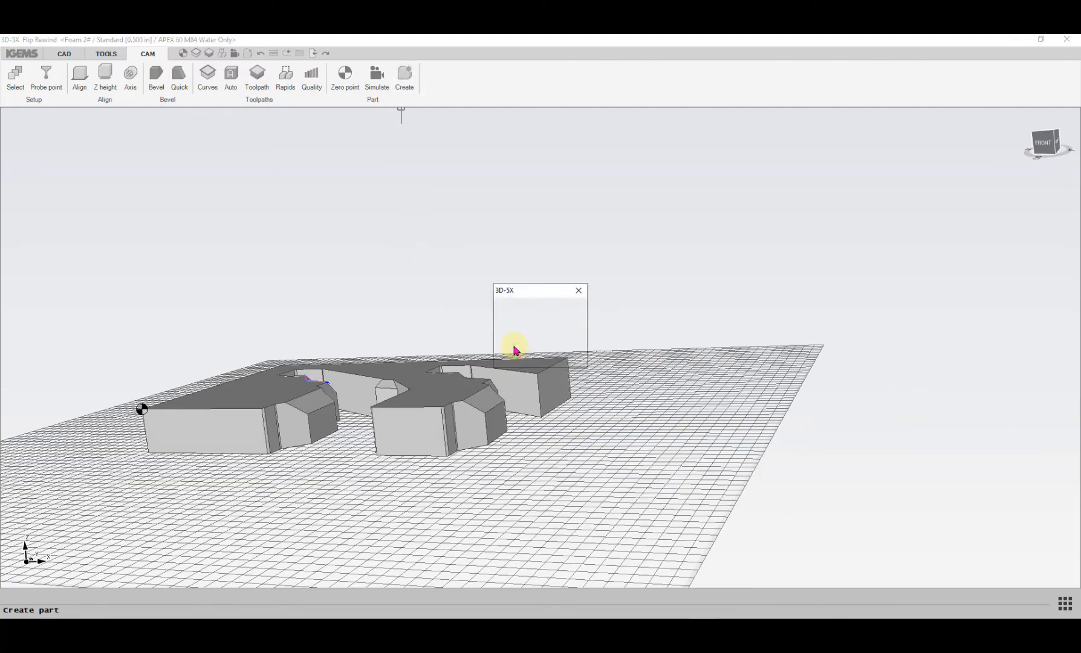
- Set the cutting order's zero point from the Flip Rewind part and close the order settings
left_click(538, 76)
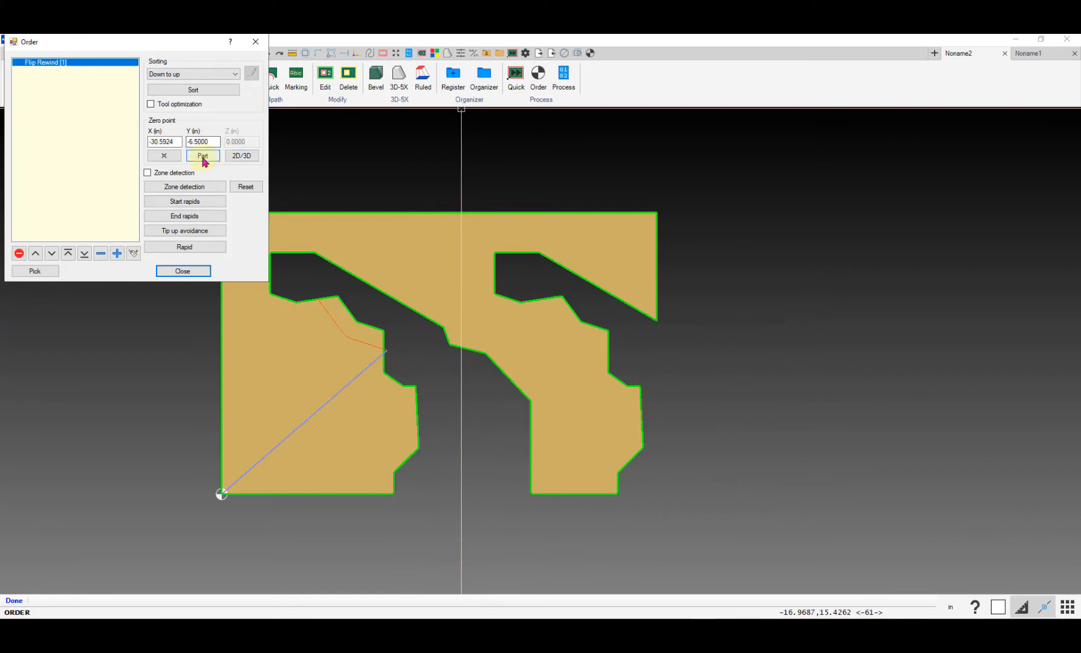
left_click(202, 158)
left_click(181, 273)
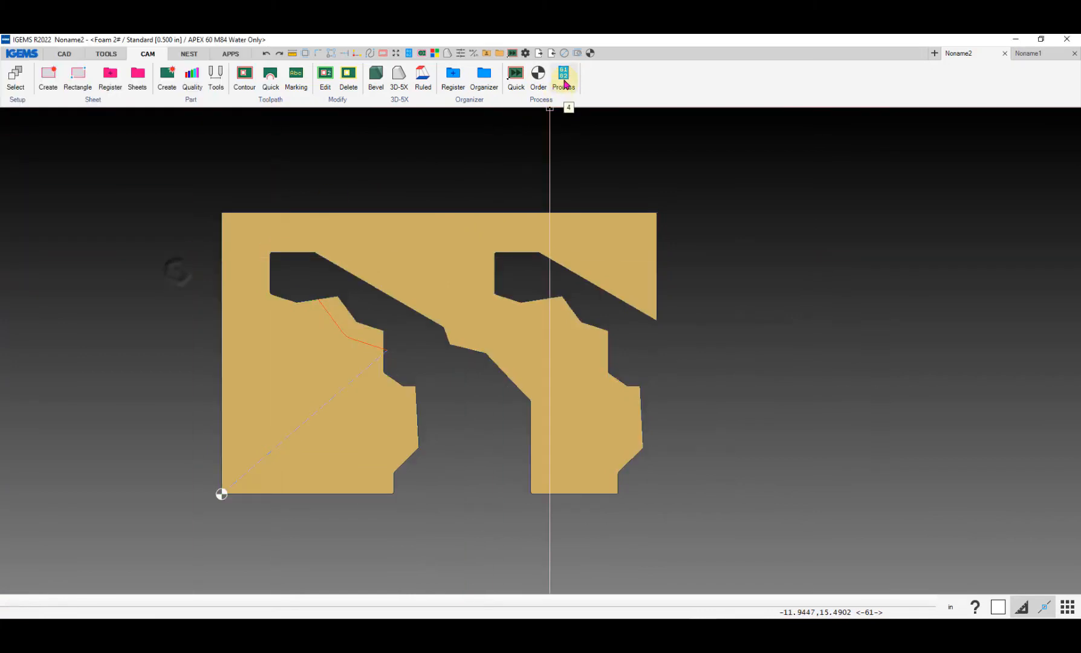
- Process the Flip Rewind part for 5-axis simulation with a 0.0070 tool diameter, acknowledge the rewind report, and enlarge the simulator
left_click(562, 75)
left_click(551, 241)
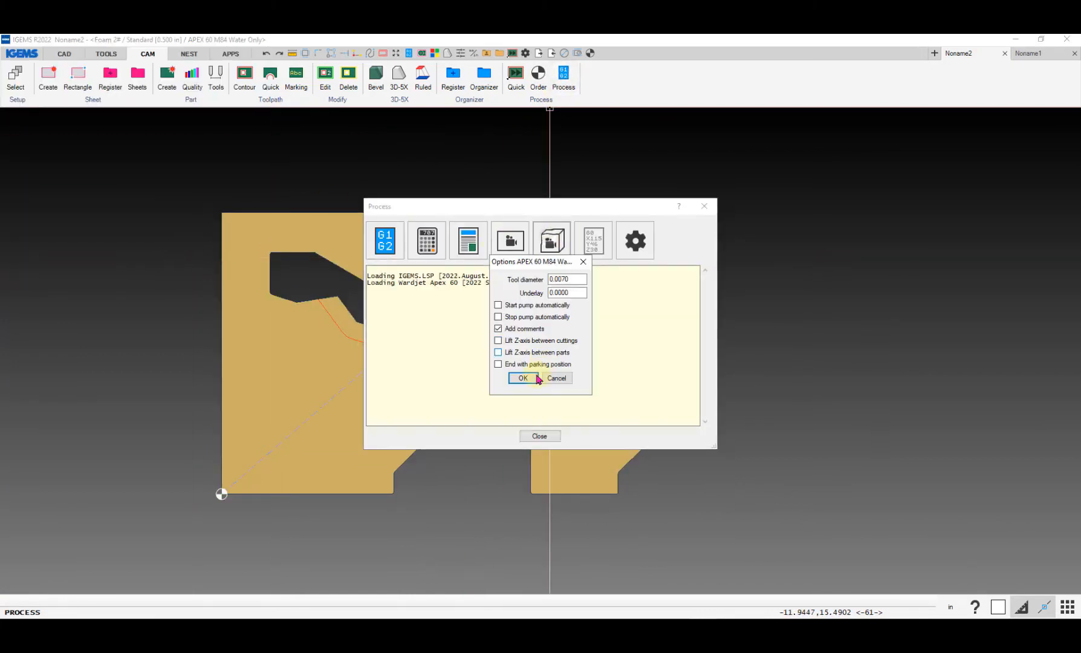
left_click(520, 378)
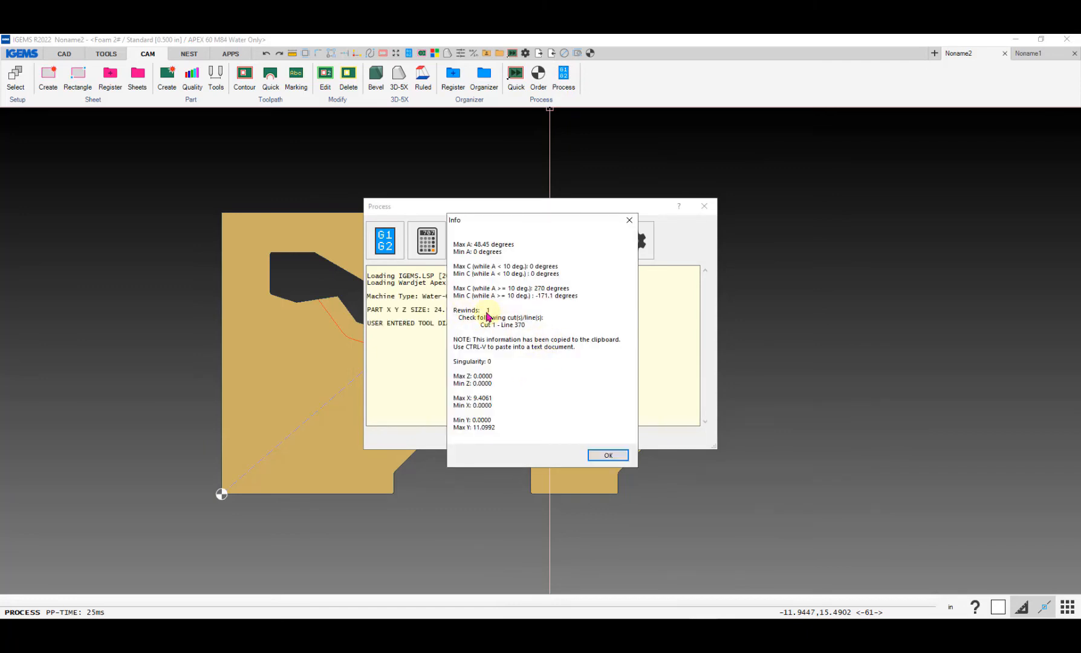
left_click(606, 455)
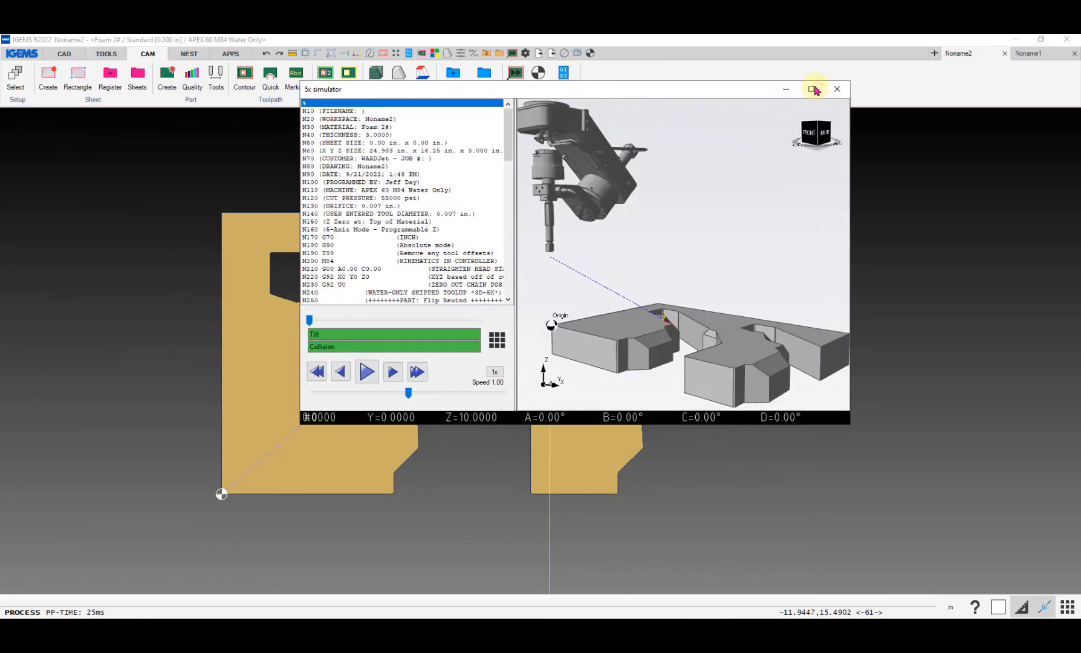
left_click(813, 91)
- Compare the simulated head position at line N300 with cutting lines N420 to N470, and close the simulator and processing
left_click(50, 288)
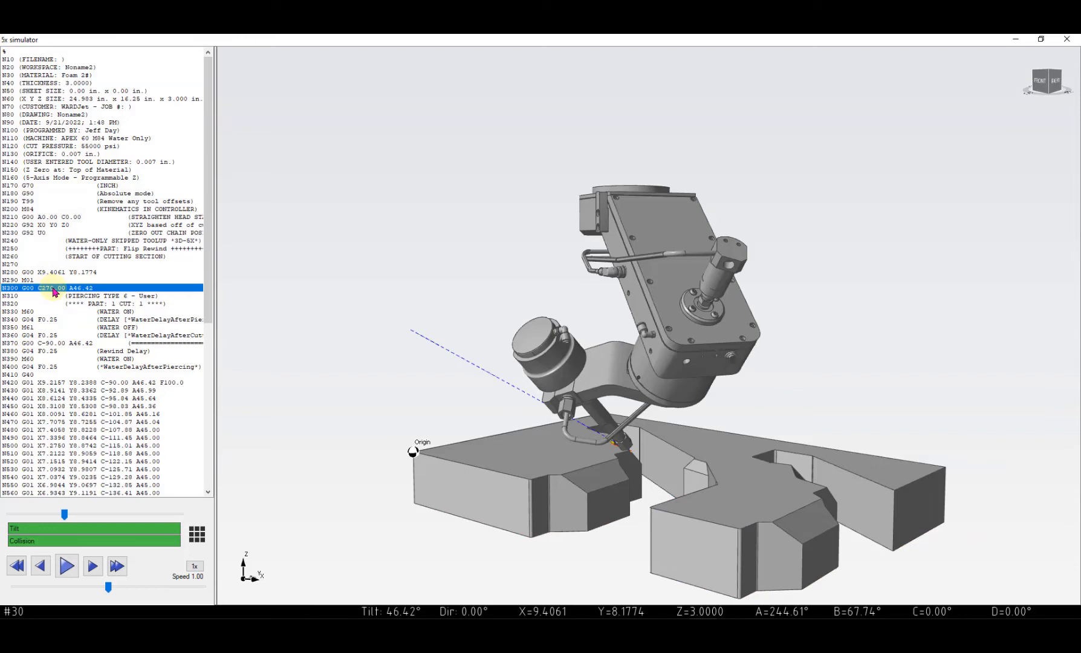
mouse_move(83, 381)
left_mouse_down()
mouse_move(88, 411)
mouse_move(86, 383)
left_mouse_up()
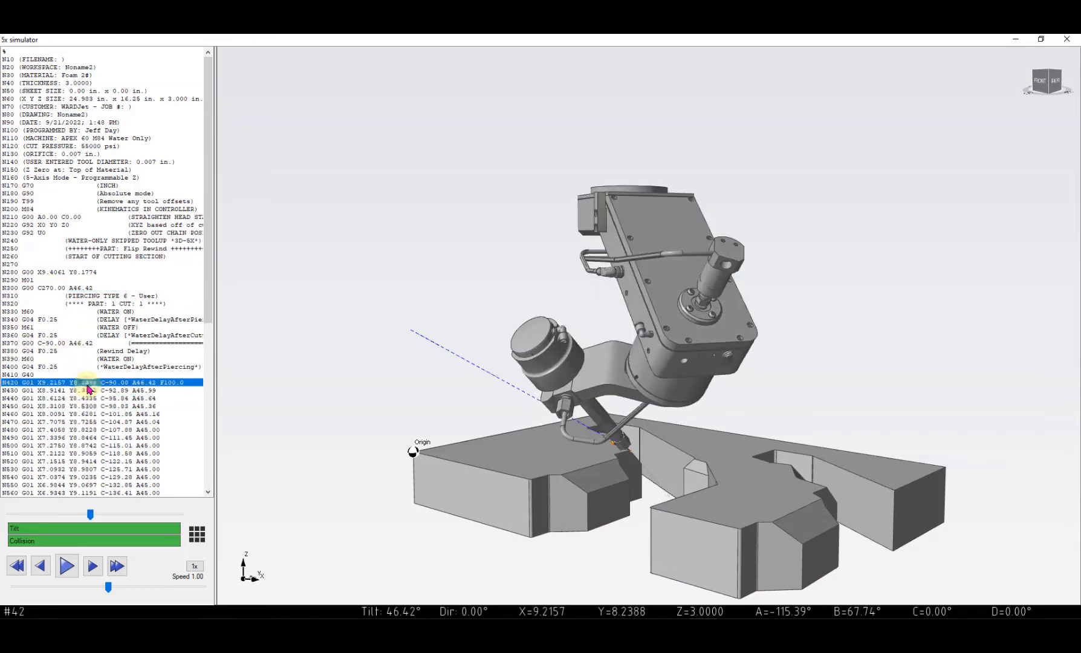
left_click(57, 290)
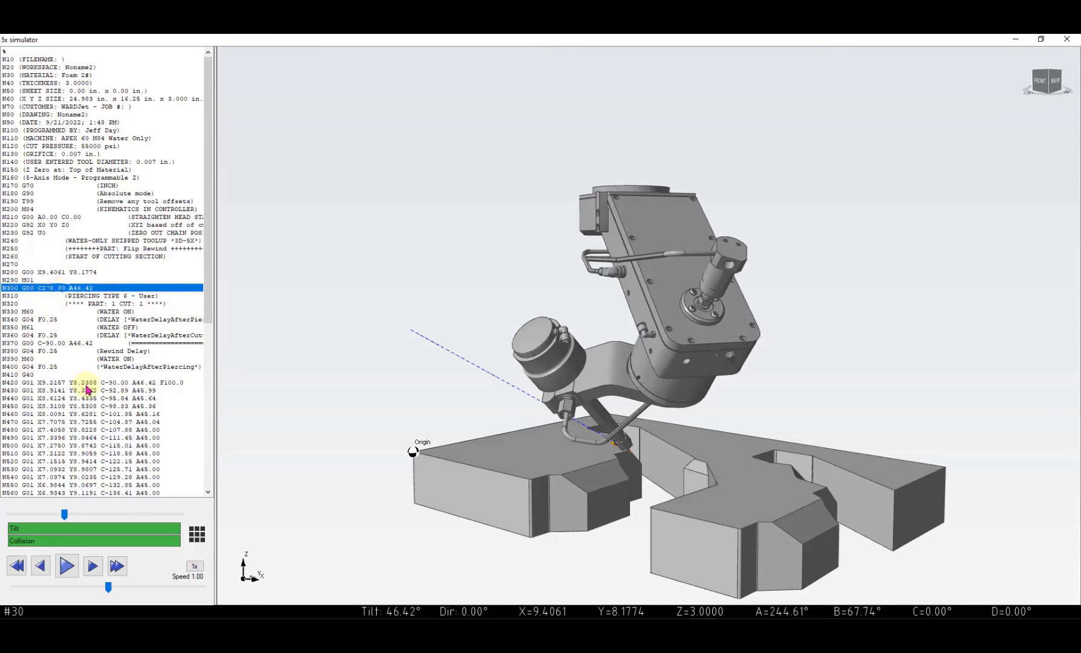
left_click(87, 384)
left_click(88, 406)
left_click(93, 425)
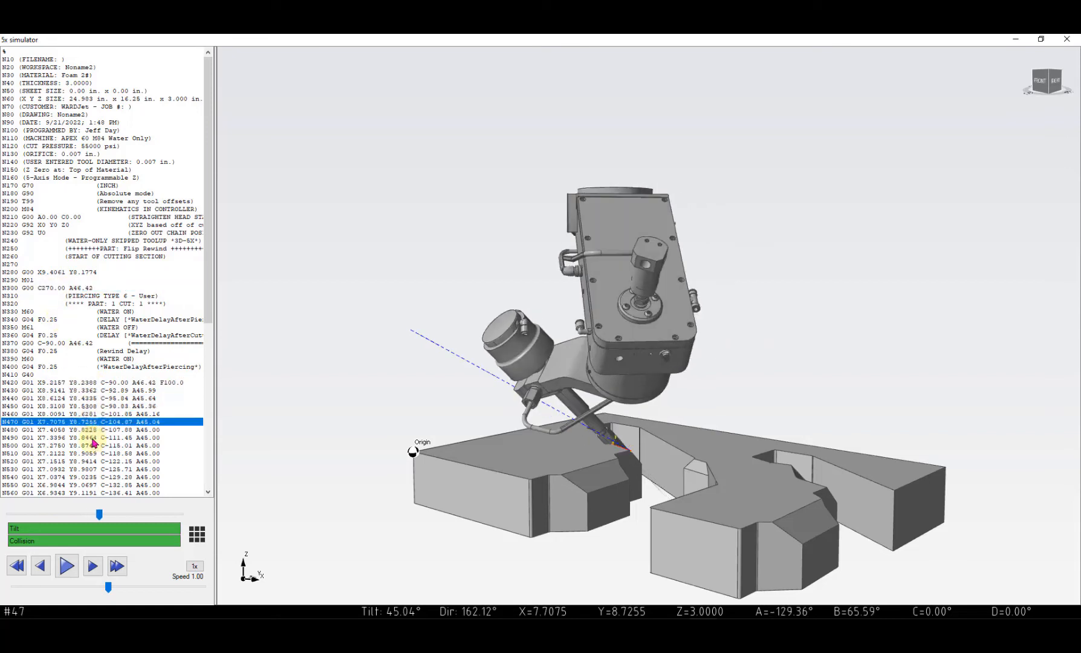
left_click(88, 405)
left_click(87, 382)
left_click(87, 398)
left_click(56, 289)
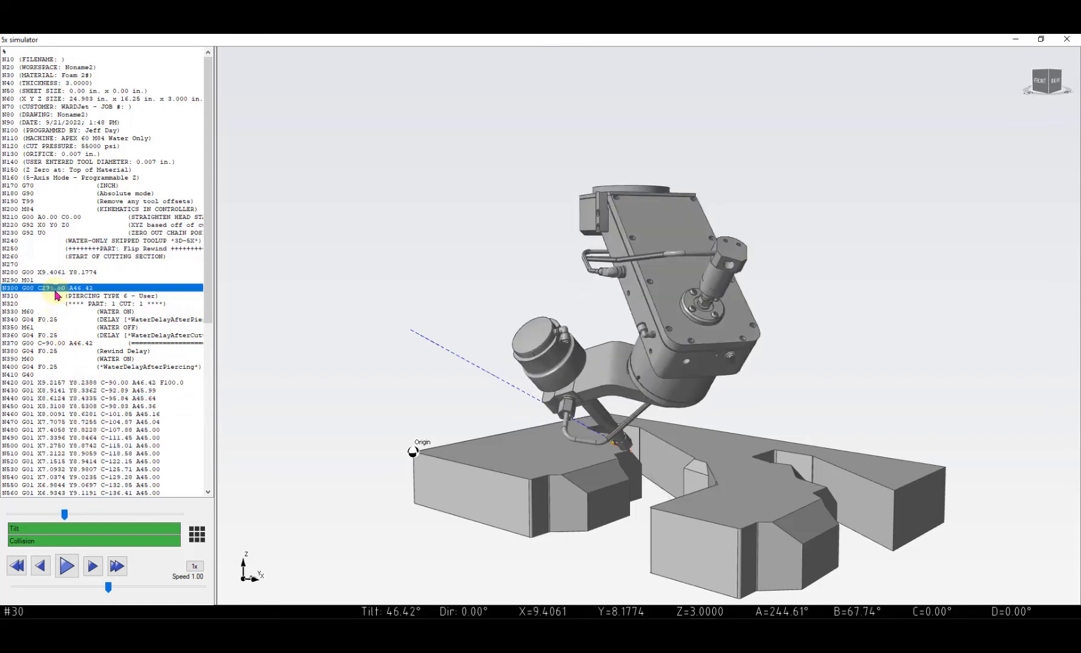
left_click(86, 383)
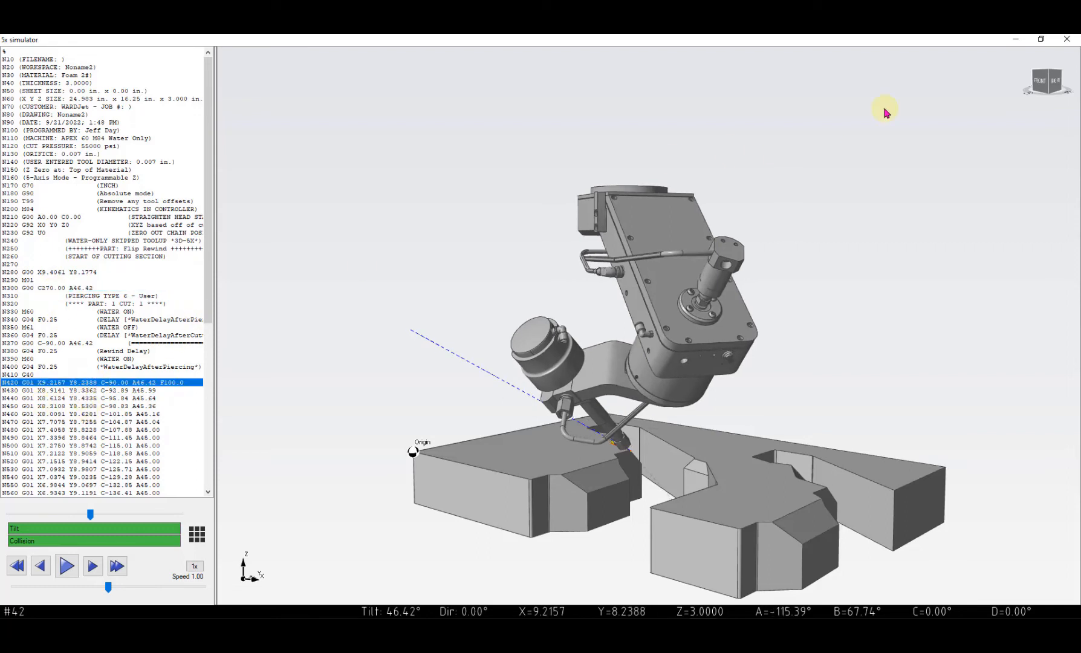
left_click(1064, 40)
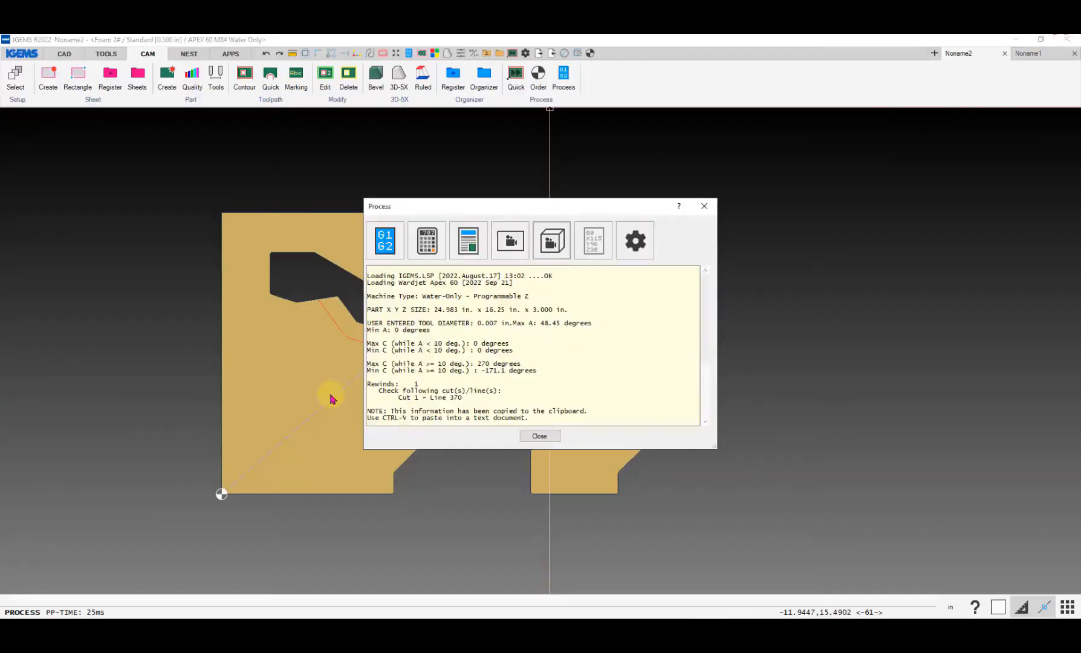
left_click(540, 434)
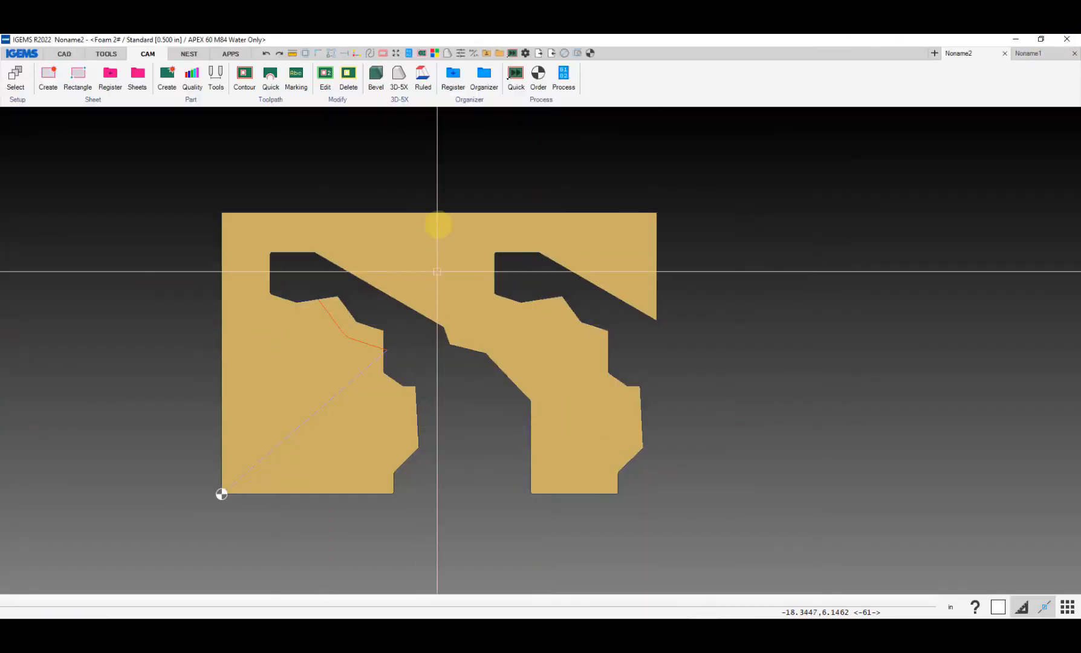
- Reopen the Flip Rewind part in 3D-5X and enable Flip windup for CUT 0 in its toolpath settings
left_click(399, 212)
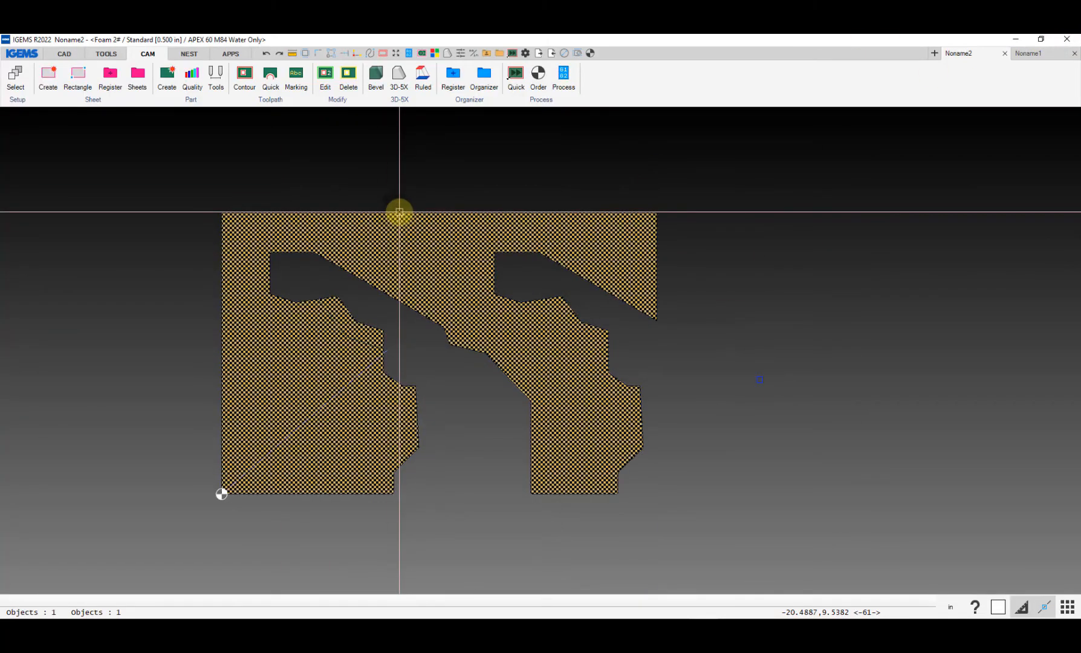
double_click(399, 212)
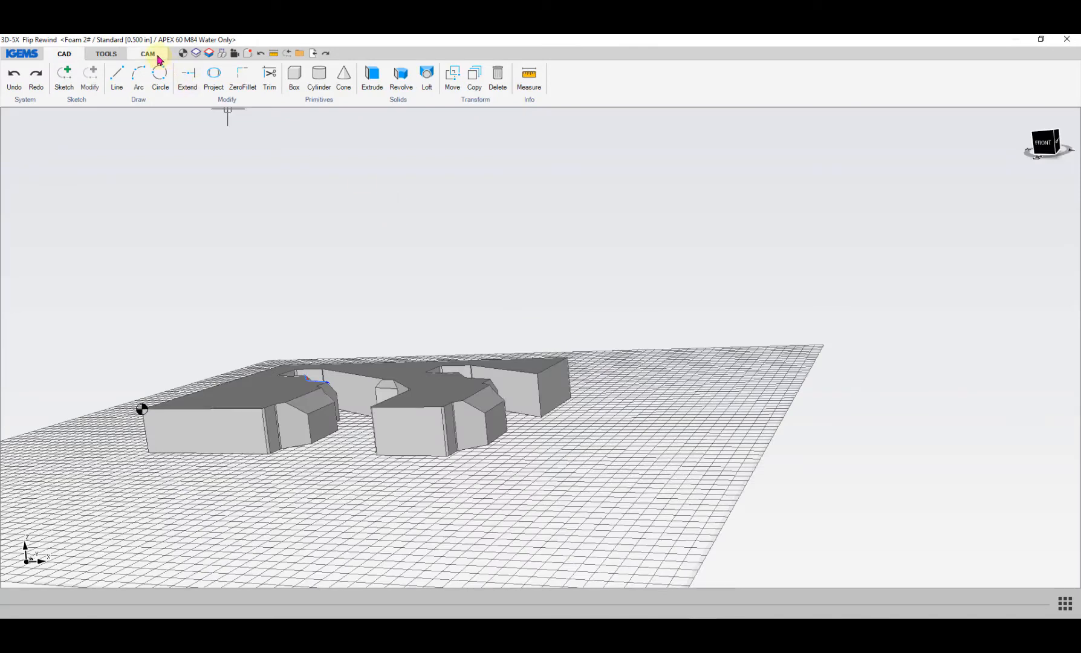
left_click(157, 56)
left_click(254, 76)
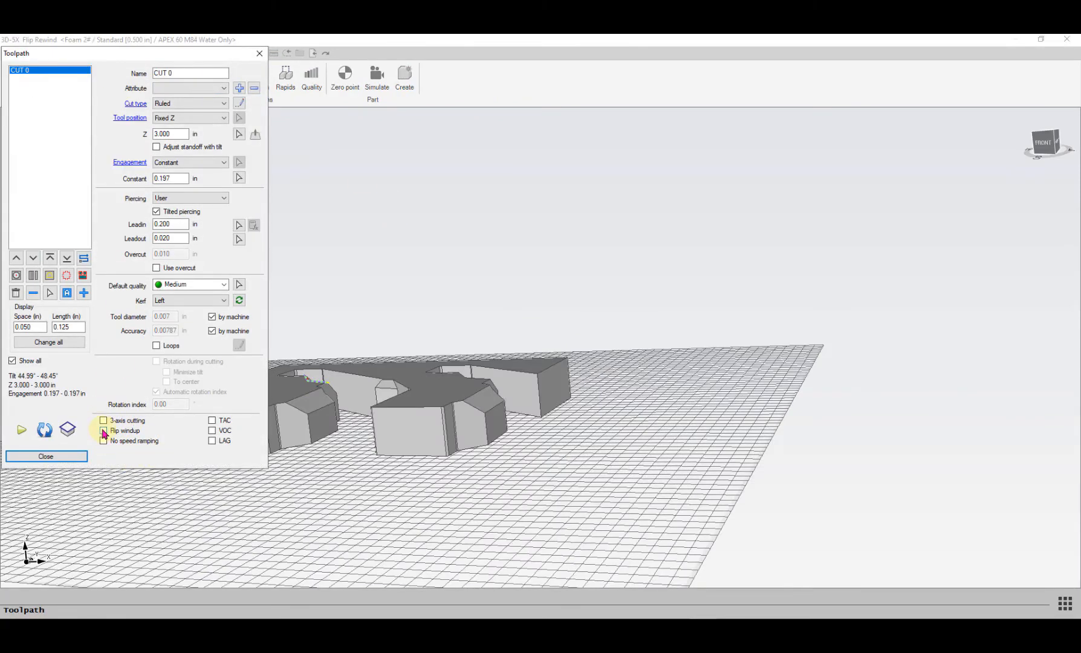
left_click(73, 455)
- Update the Flip Rewind part using the Curves export method and return to the 2D drawing
left_click(415, 83)
left_click(517, 308)
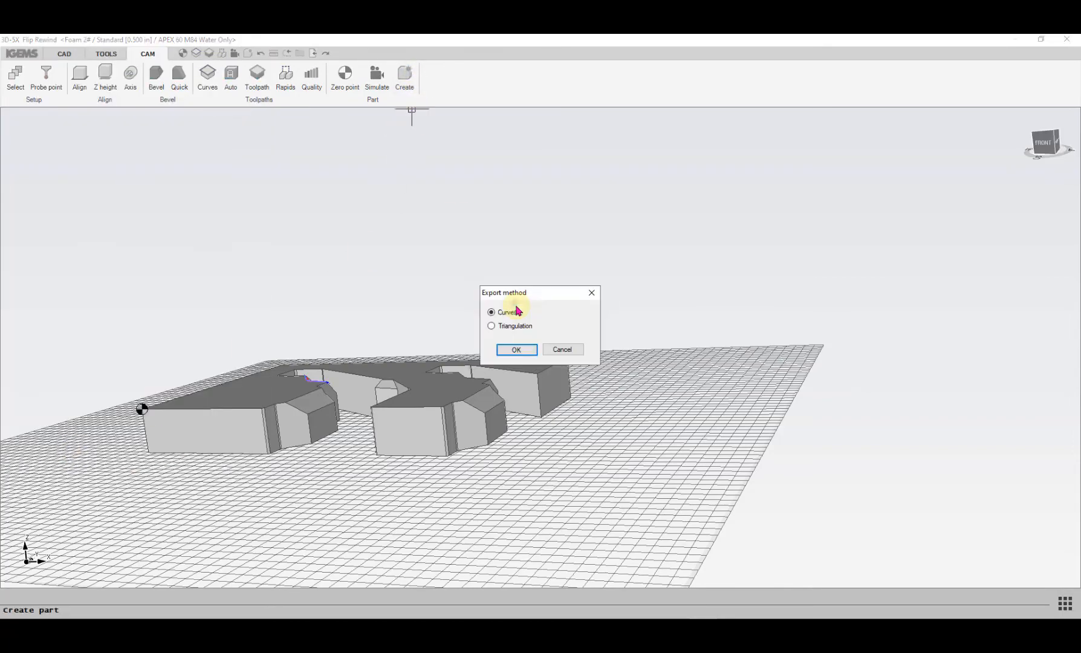
left_click(534, 351)
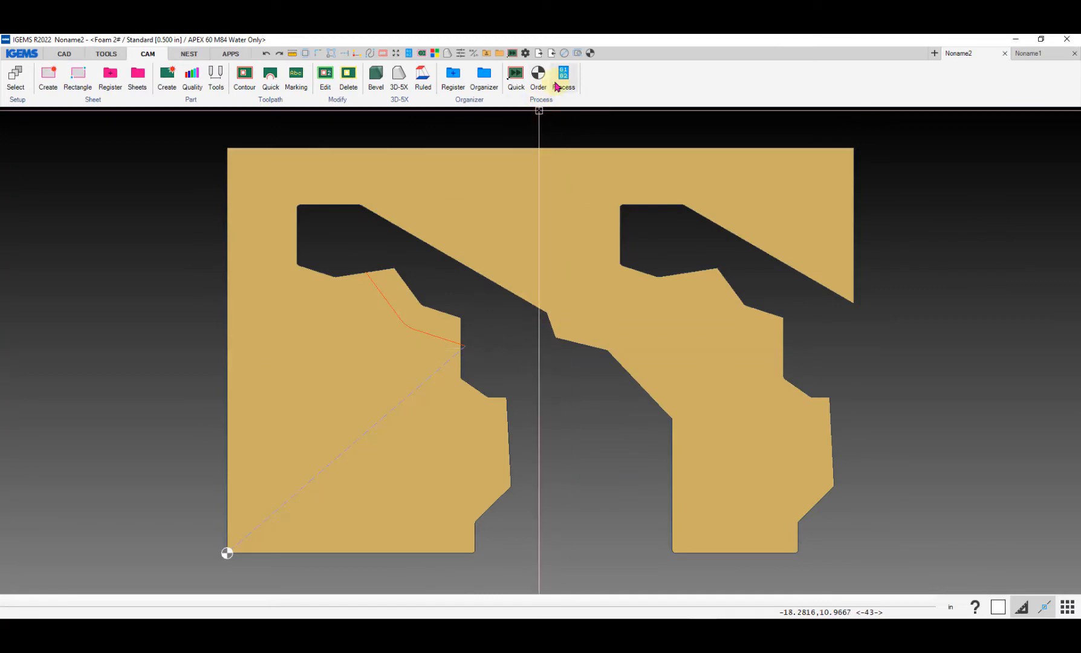
- Process the updated part for 5-axis simulation with the default options and check its rewind report
left_click(561, 83)
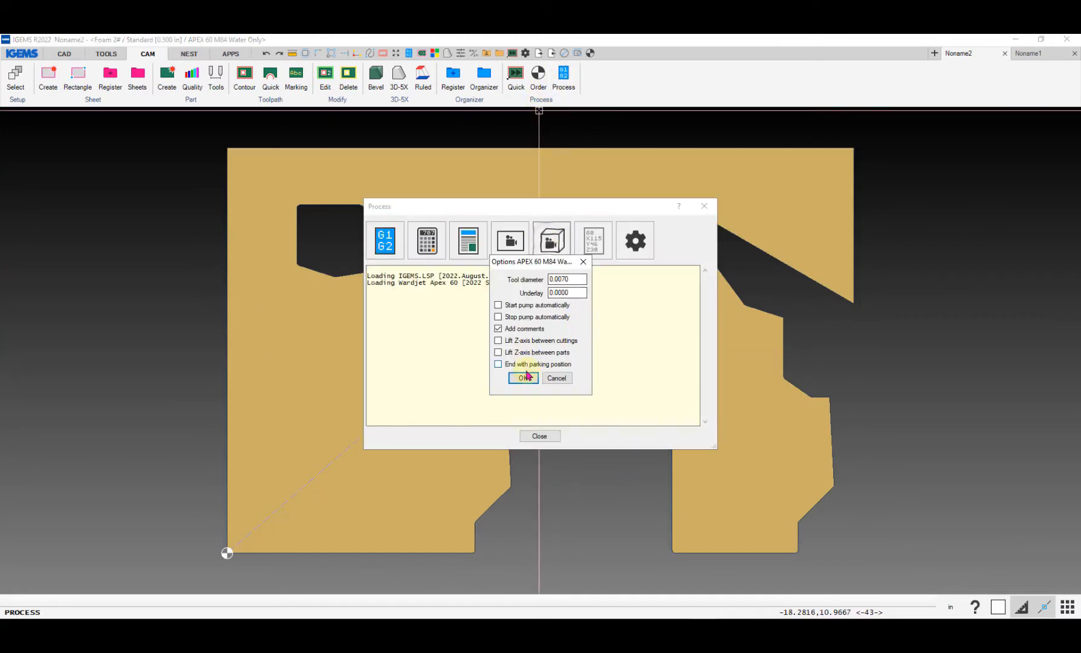
left_click(525, 375)
left_click(523, 376)
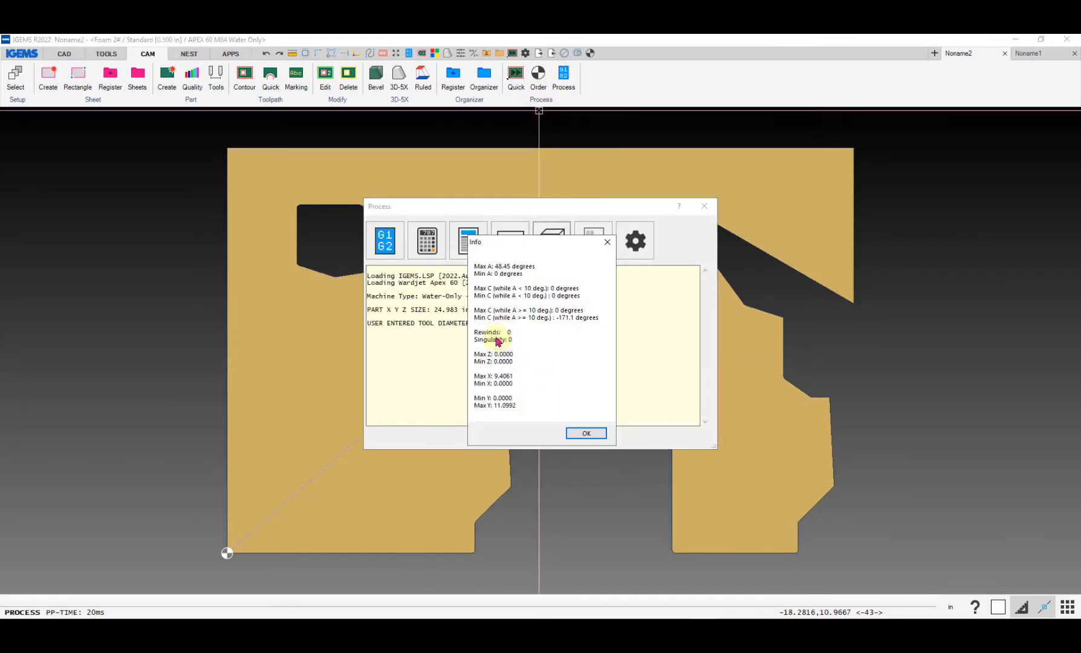
left_click(575, 433)
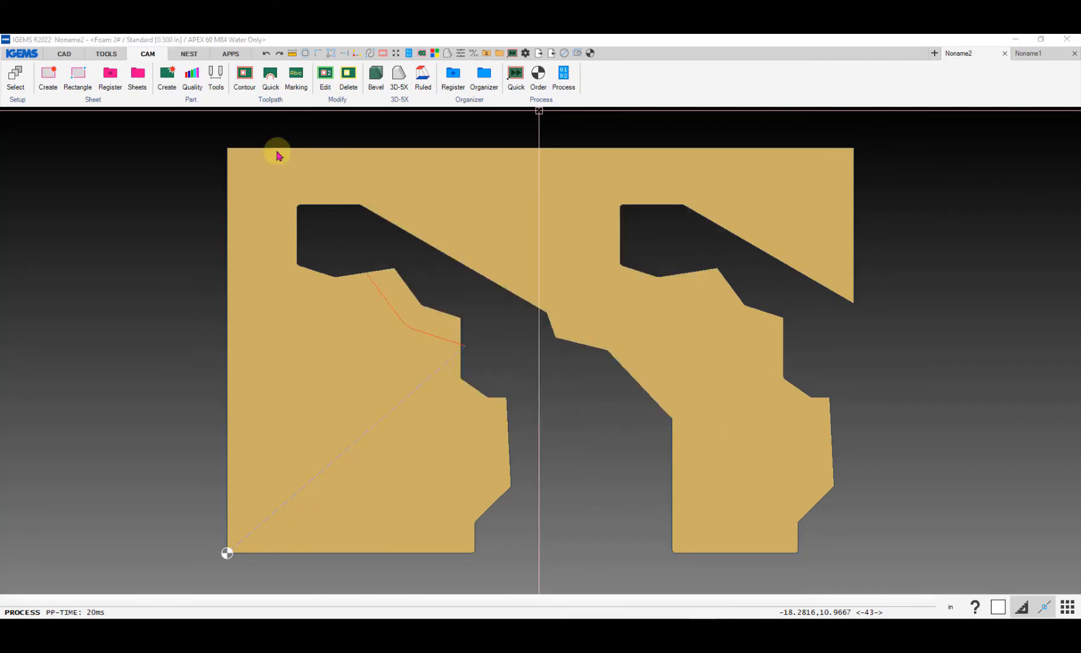
left_click(966, 158)
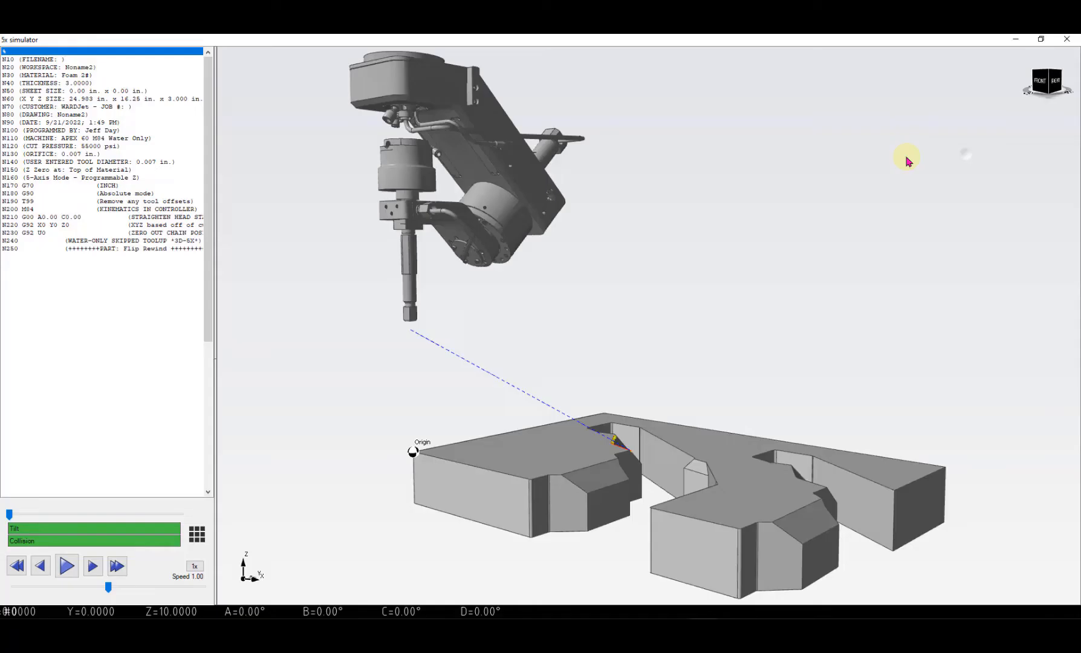
- Compare the simulated head position at line N300 with the first cutting line, N360, and leave the simulation
left_click(62, 287)
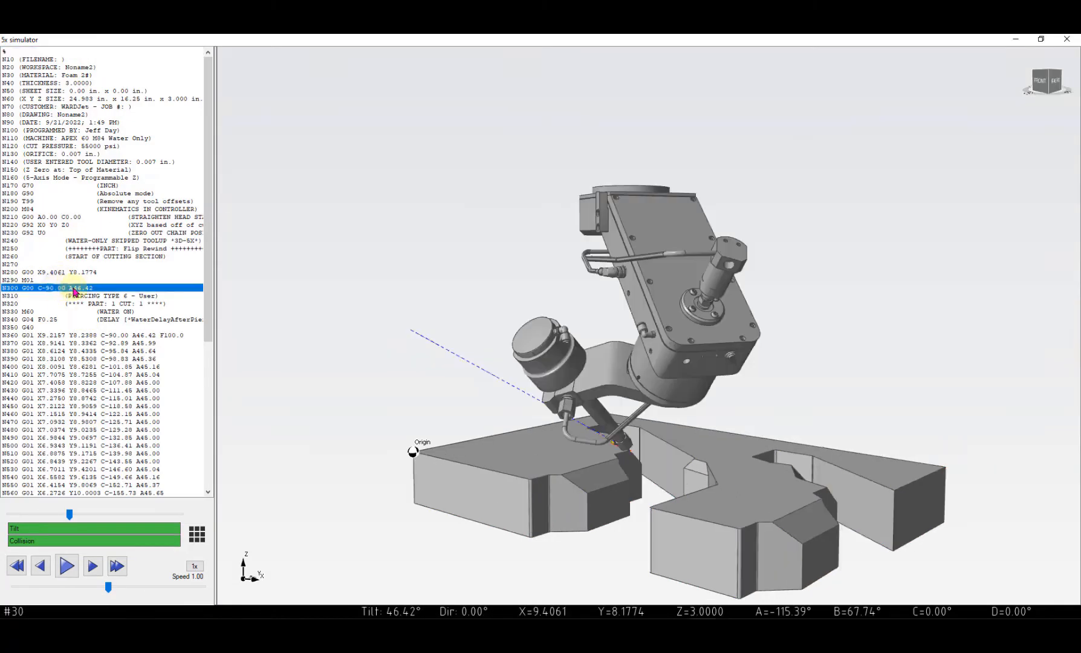
left_click(84, 334)
left_click(79, 289)
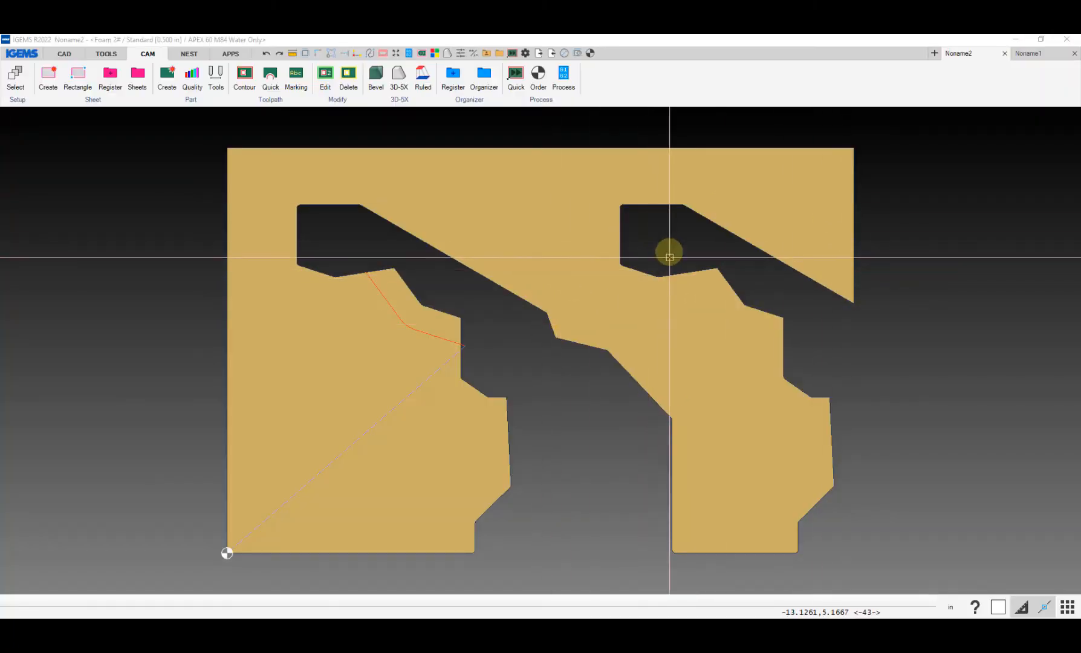
- Start a new drawing and open the Fixture - Outside sample in 3D-5X
left_click(934, 53)
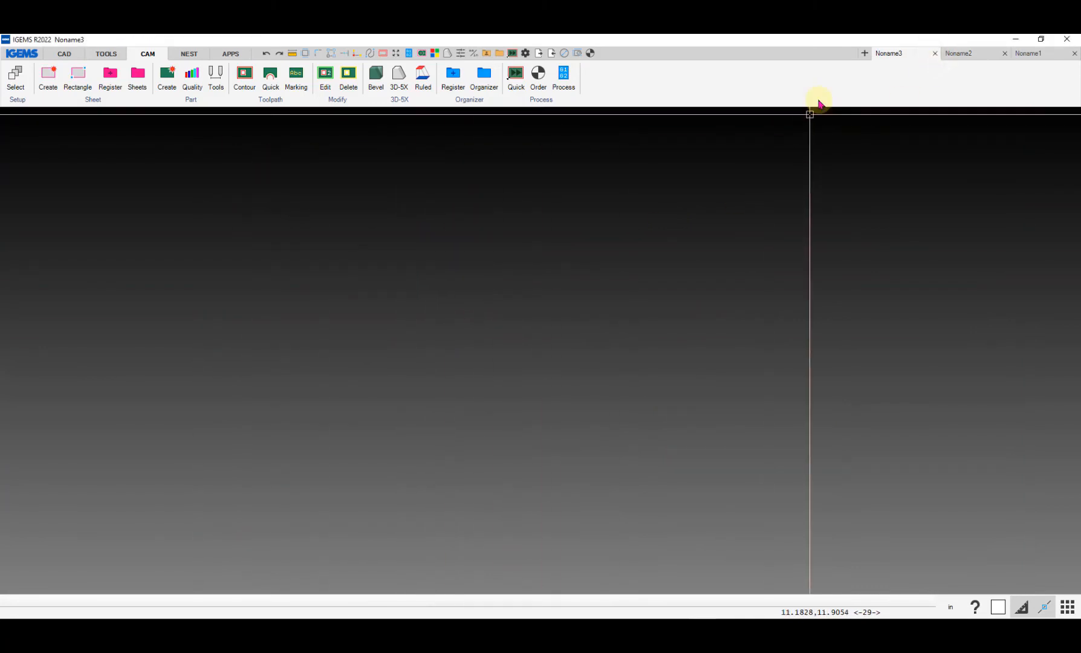
left_click(398, 77)
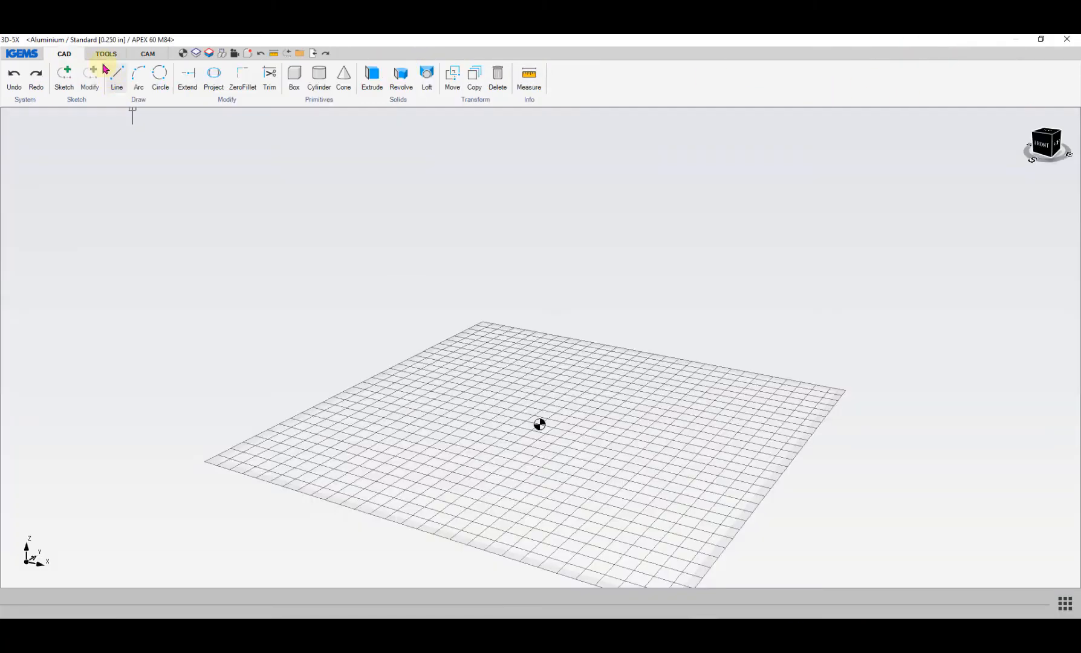
left_click(22, 54)
mouse_move(58, 96)
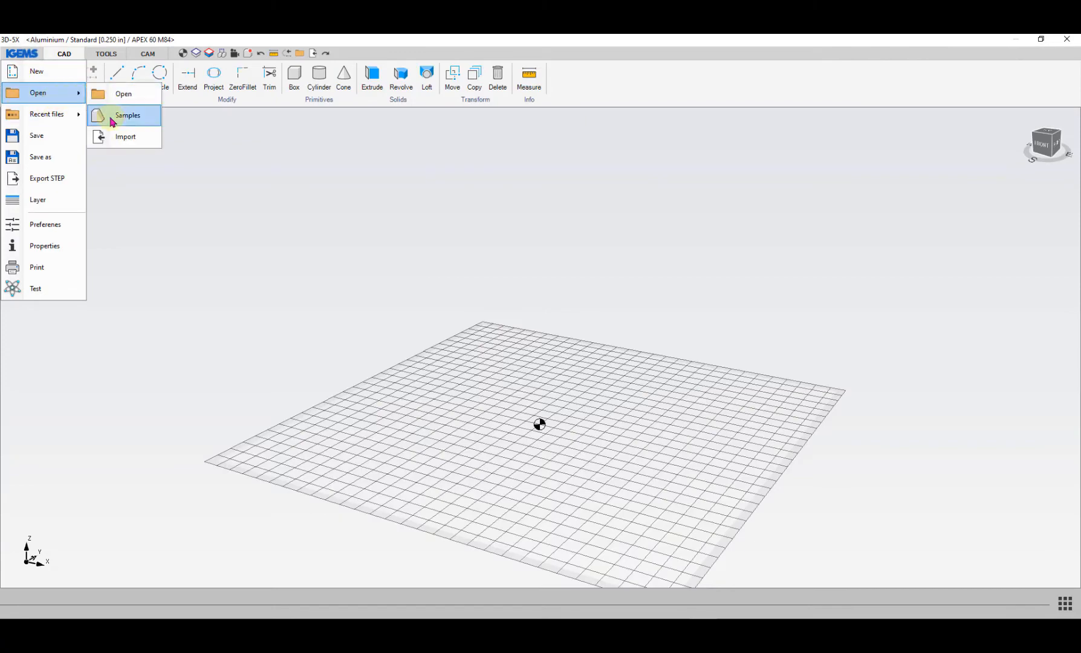
left_click(110, 117)
left_click(644, 314)
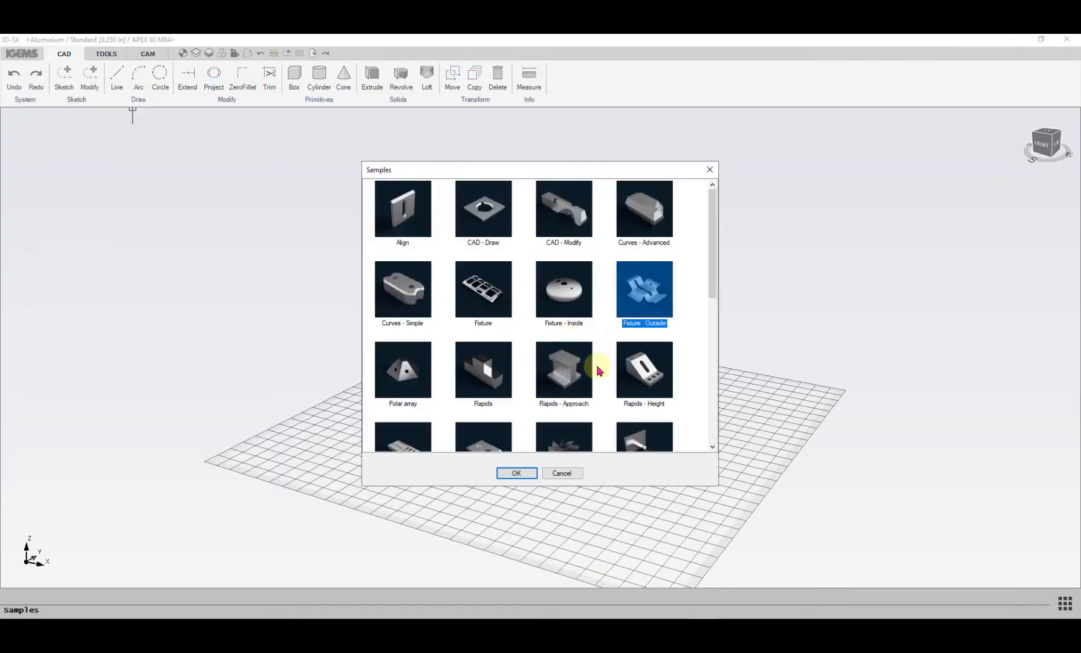
left_click(516, 472)
- Examine the Fixture - Outside part's slot, holes and bent flanges from above and from the side
scroll(522, 406, "down", 3)
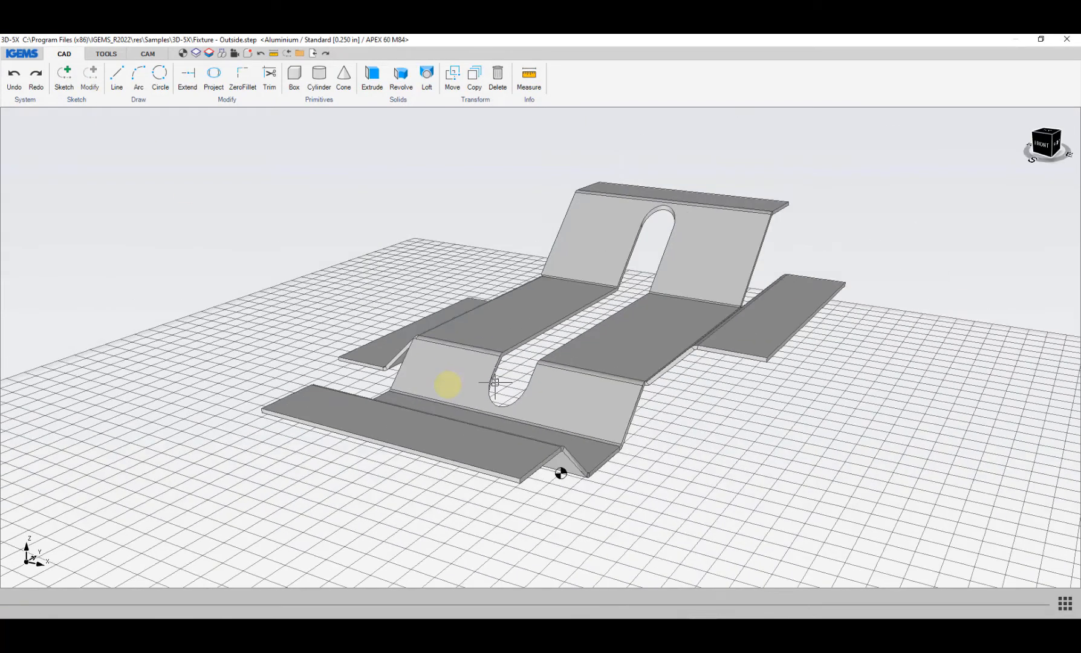
middle_click_drag(447, 387, 486, 380)
scroll(548, 357, "down", 2)
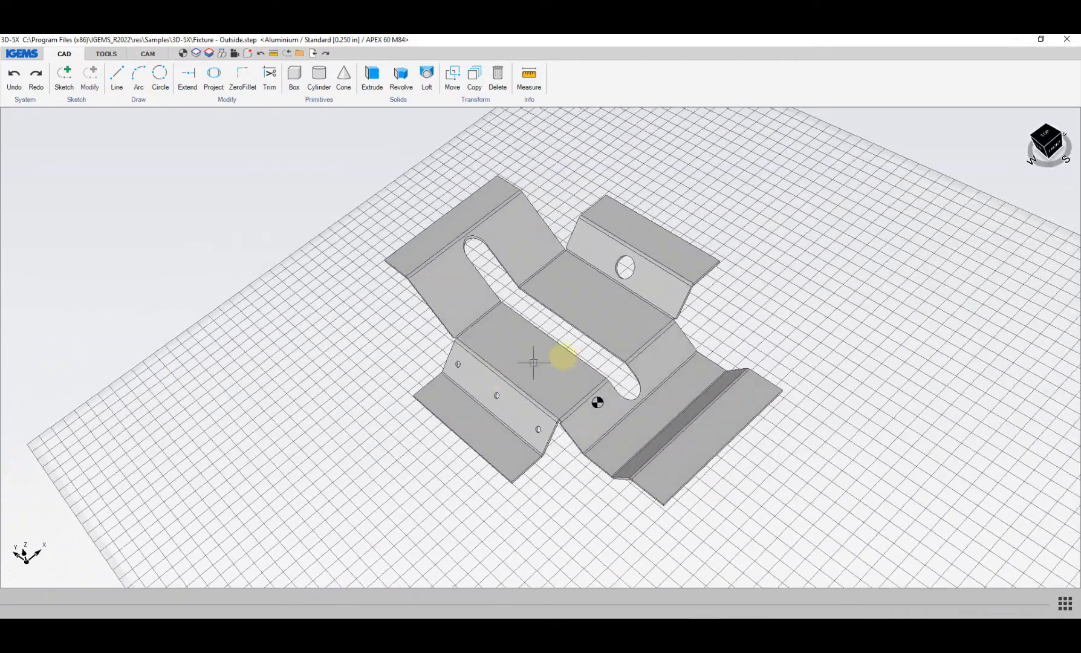
scroll(563, 356, "up", 3)
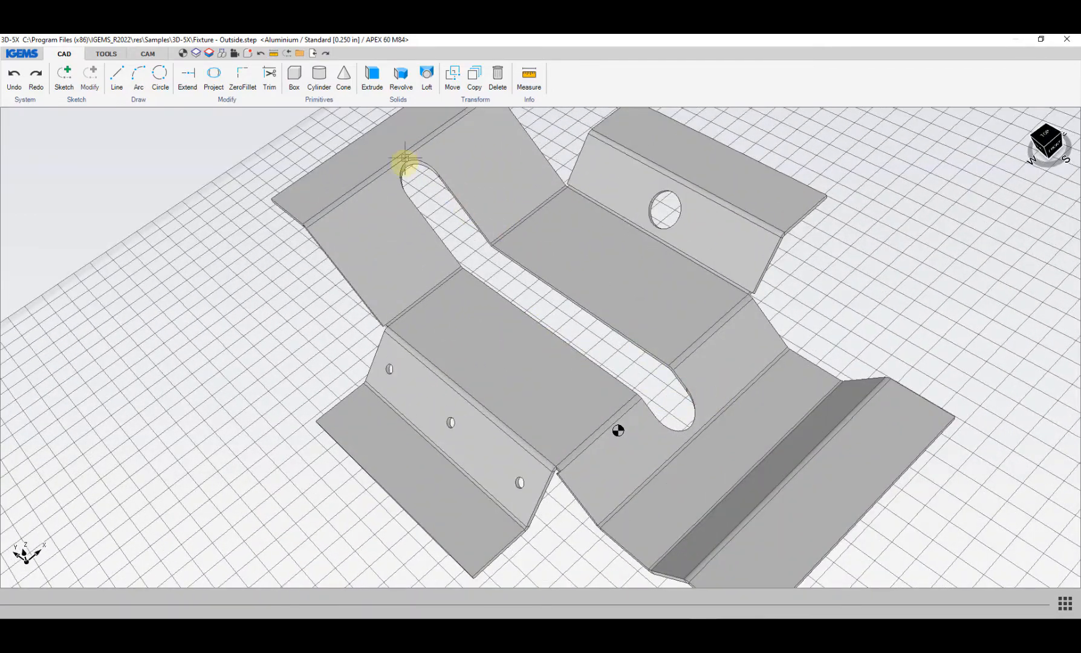
scroll(527, 367, "down", 3)
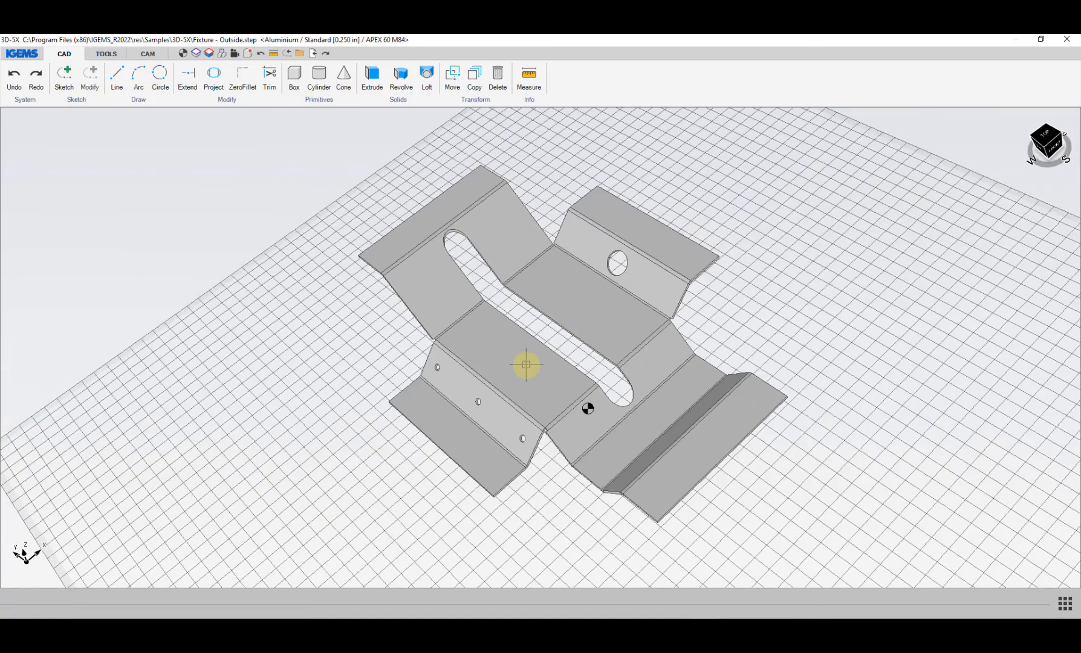
middle_click_drag(527, 367, 600, 282)
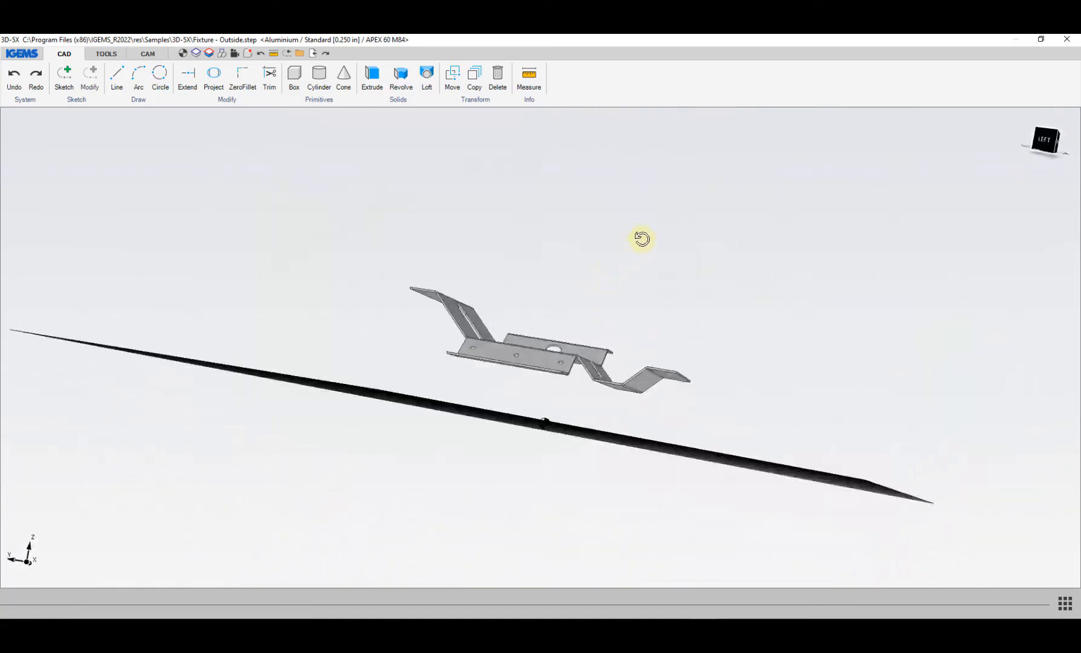
mouse_move(641, 239)
middle_mouse_down()
mouse_move(672, 299)
mouse_move(629, 388)
mouse_move(555, 417)
mouse_move(536, 405)
mouse_move(570, 251)
mouse_move(629, 222)
middle_mouse_up()
scroll(562, 399, "up", 3)
scroll(562, 399, "down", 3)
scroll(533, 335, "up", 5)
middle_click_drag(463, 336, 491, 344)
scroll(403, 396, "up", 3)
scroll(403, 396, "down", 4)
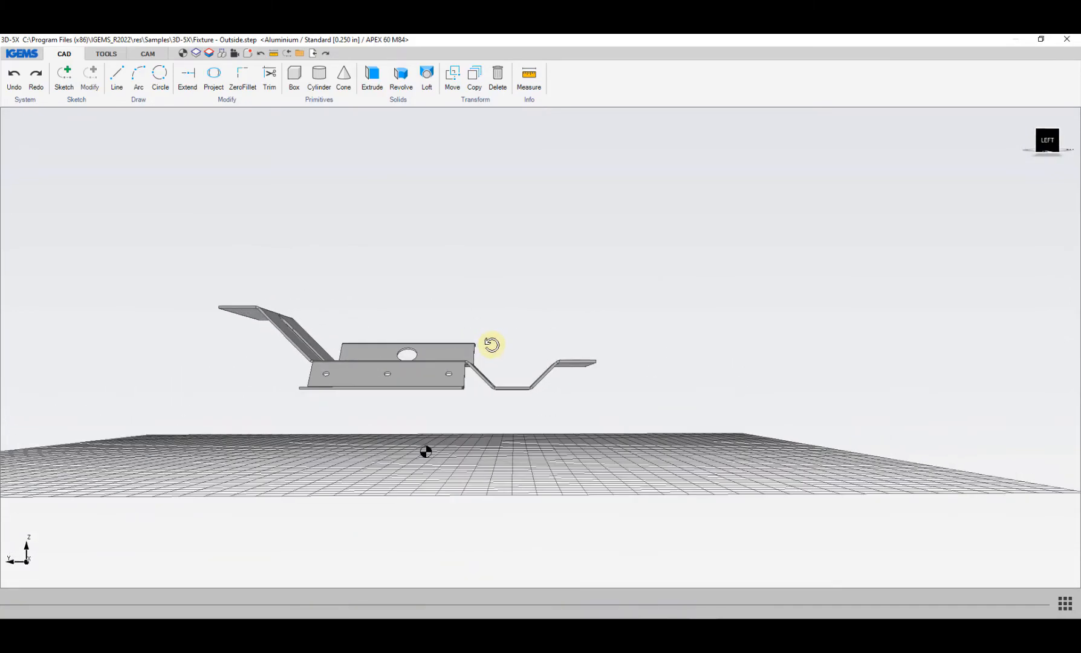
- Set the Fixture - Outside part's bottom Z position to 1 in
left_click(146, 54)
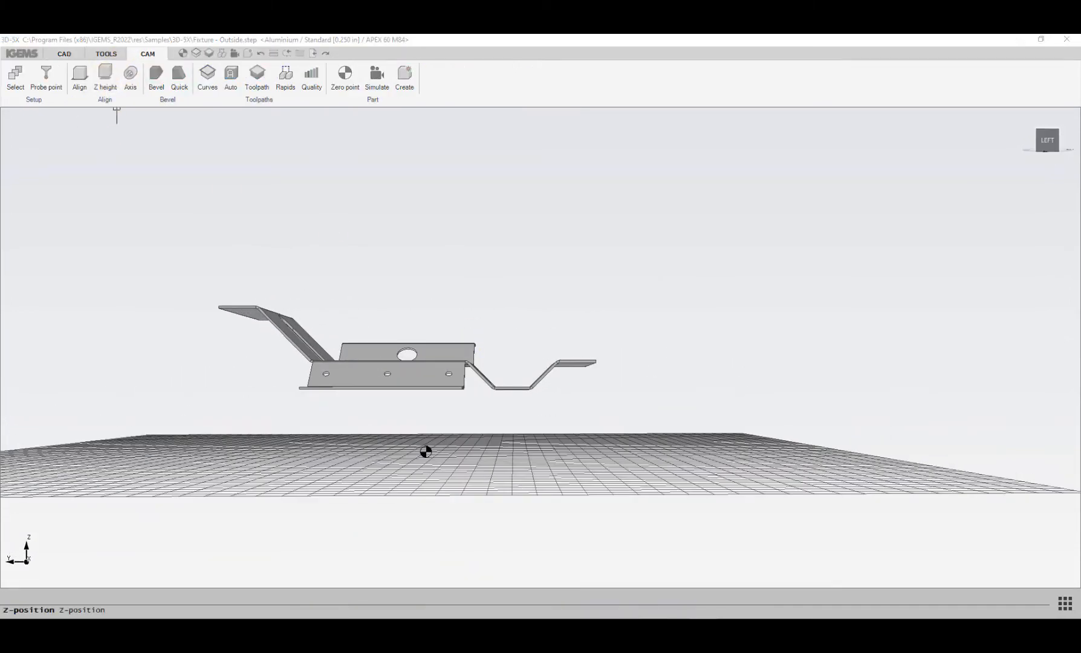
left_click(105, 75)
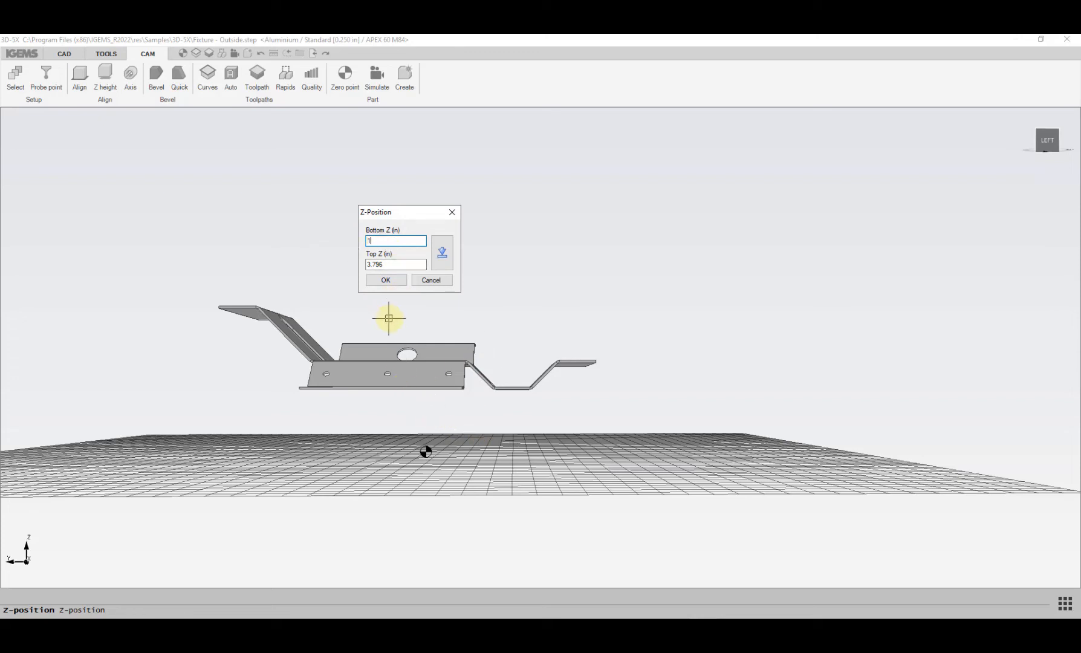
left_click(392, 279)
scroll(458, 388, "up", 2)
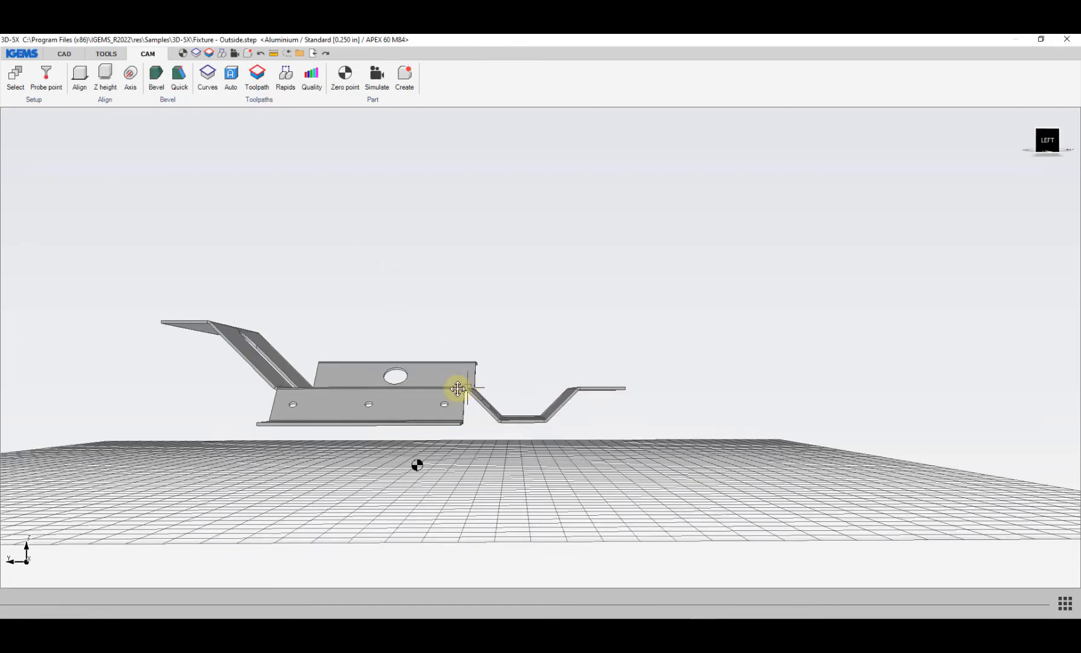
- Rotate the Fixture - Outside part by -90° about the Z axis
middle_click_drag(458, 389, 445, 465)
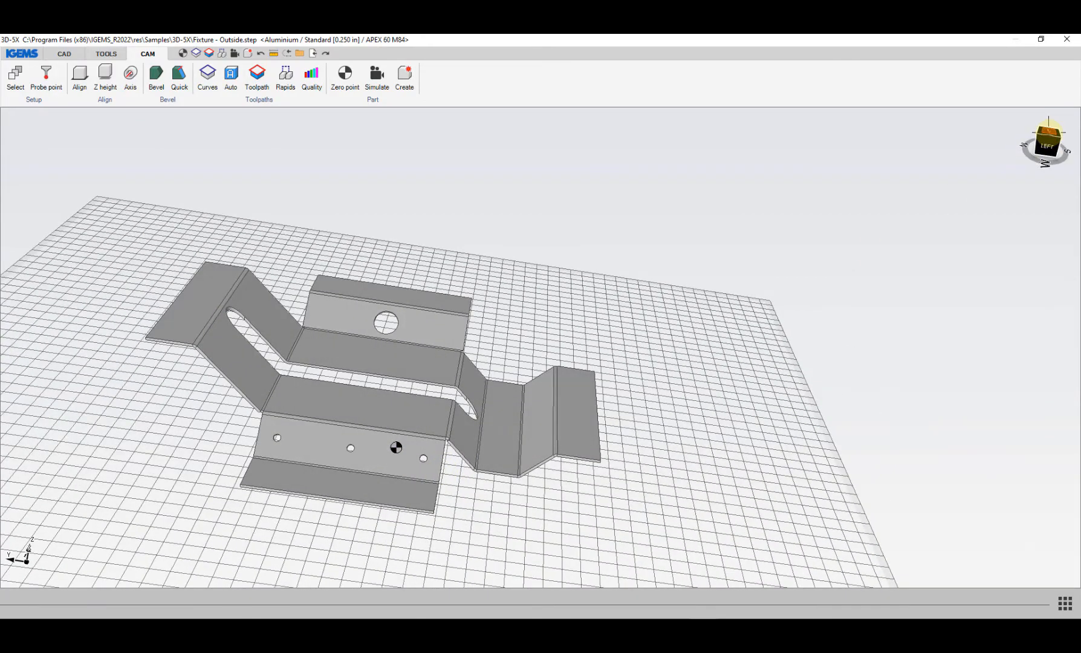
left_click(1047, 130)
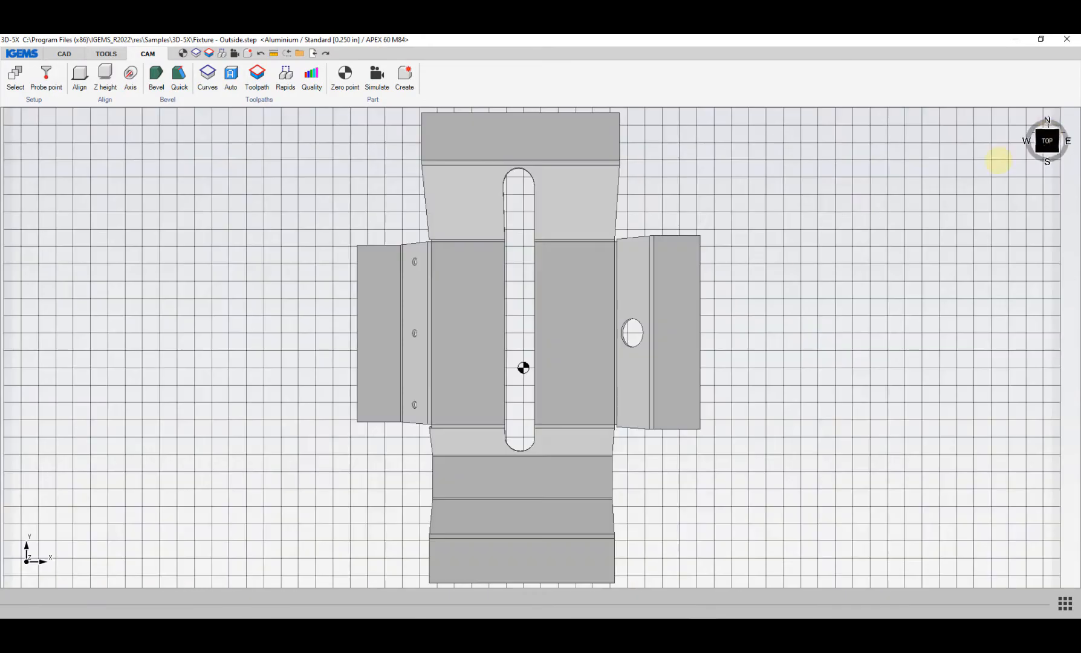
left_click(112, 102)
left_click(118, 145)
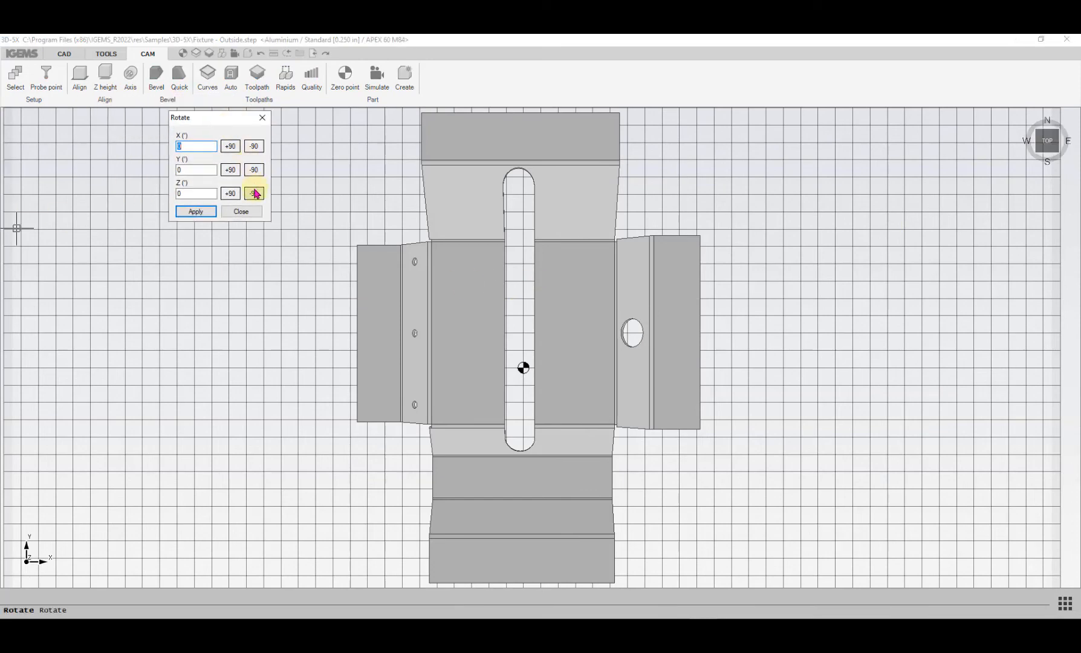
left_click(253, 194)
left_click(236, 215)
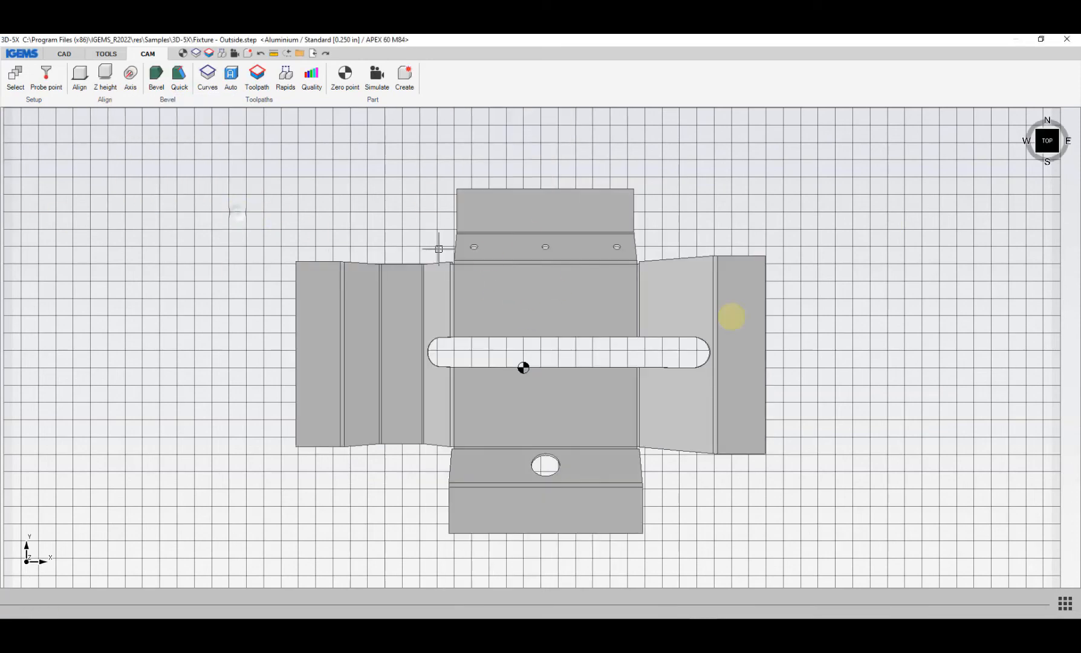
middle_click_drag(762, 338, 577, 333)
middle_click_drag(381, 365, 368, 229, "shift")
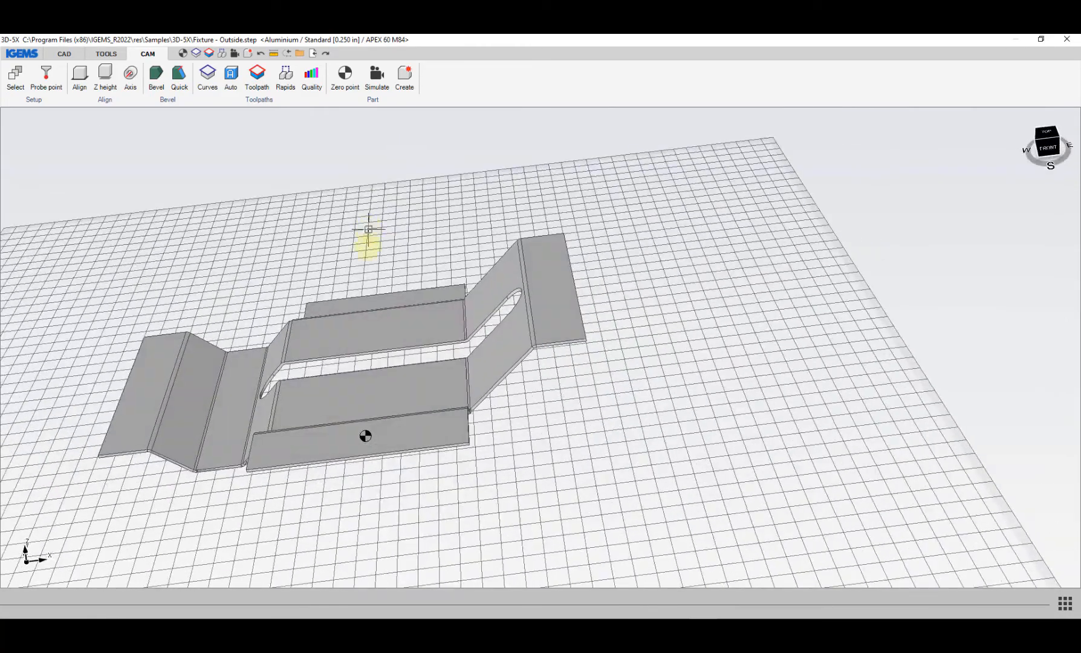
- Start a Grid fixture for the rotated part and place its settings dialog clear of the preview
left_click(107, 59)
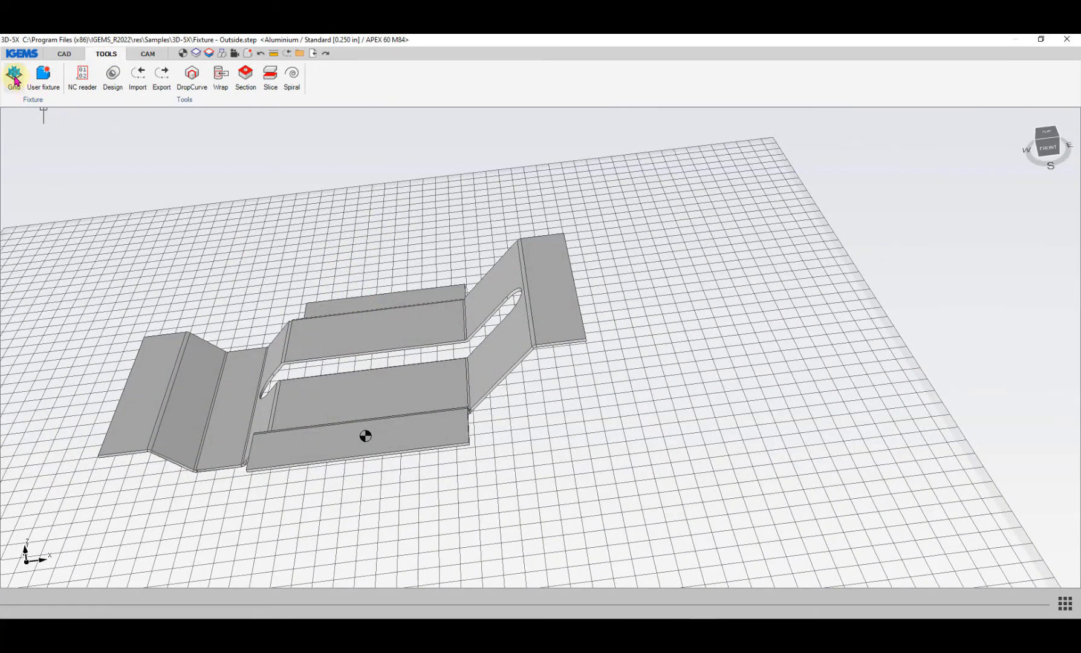
left_click(14, 77)
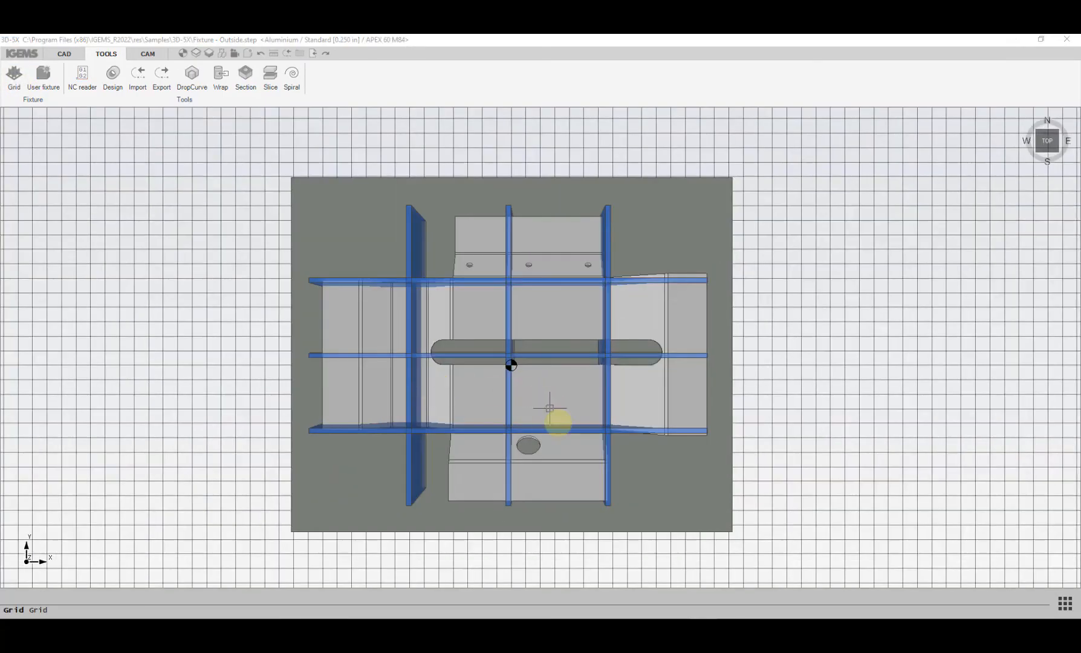
middle_click_drag(557, 476, 525, 368, "shift")
left_click_drag(1, 114, 240, 67)
middle_click_drag(567, 415, 762, 477)
- Set the grid's plate thickness to 0.25 in and the plate quantity to 2 in both X and Y
left_click(74, 114)
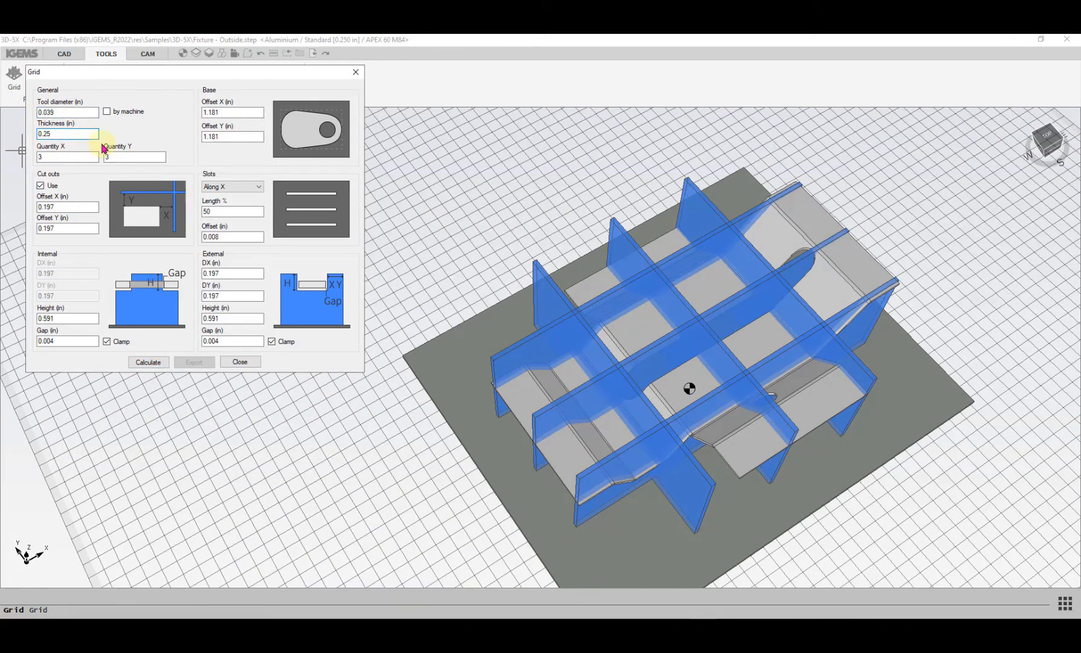
left_click(59, 158)
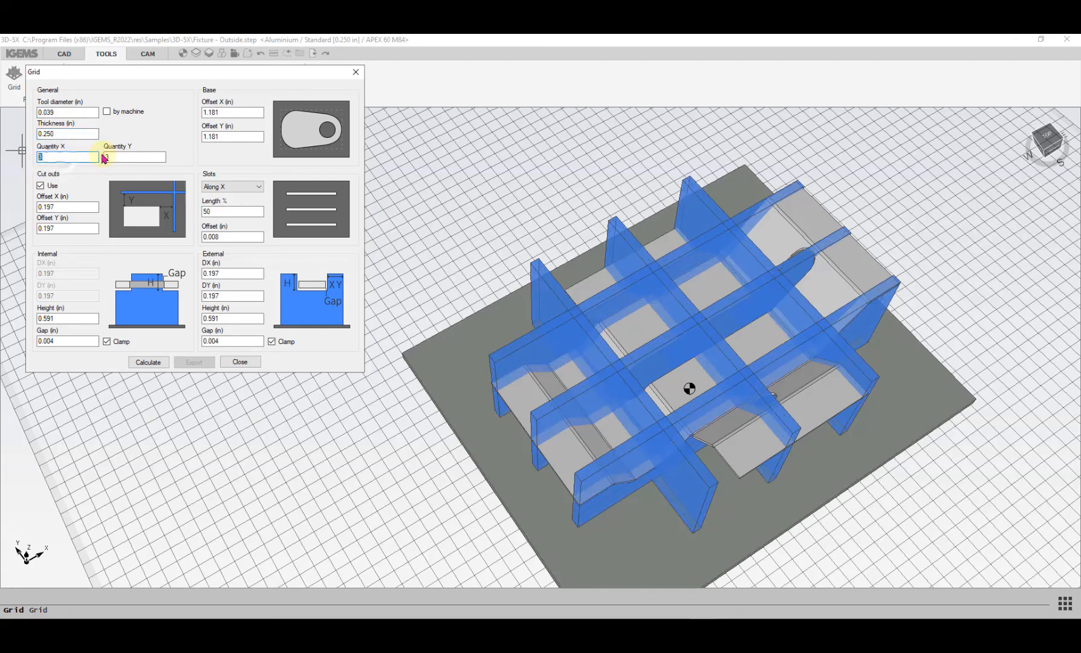
key("Tab")
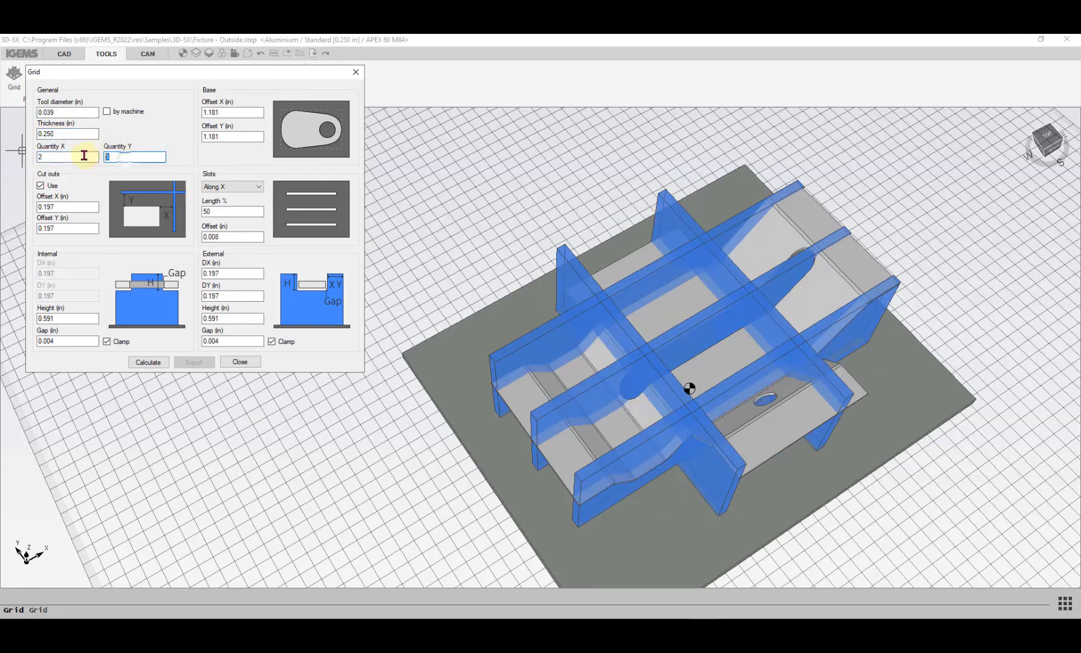
left_click(76, 156)
scroll(652, 296, "up", 1)
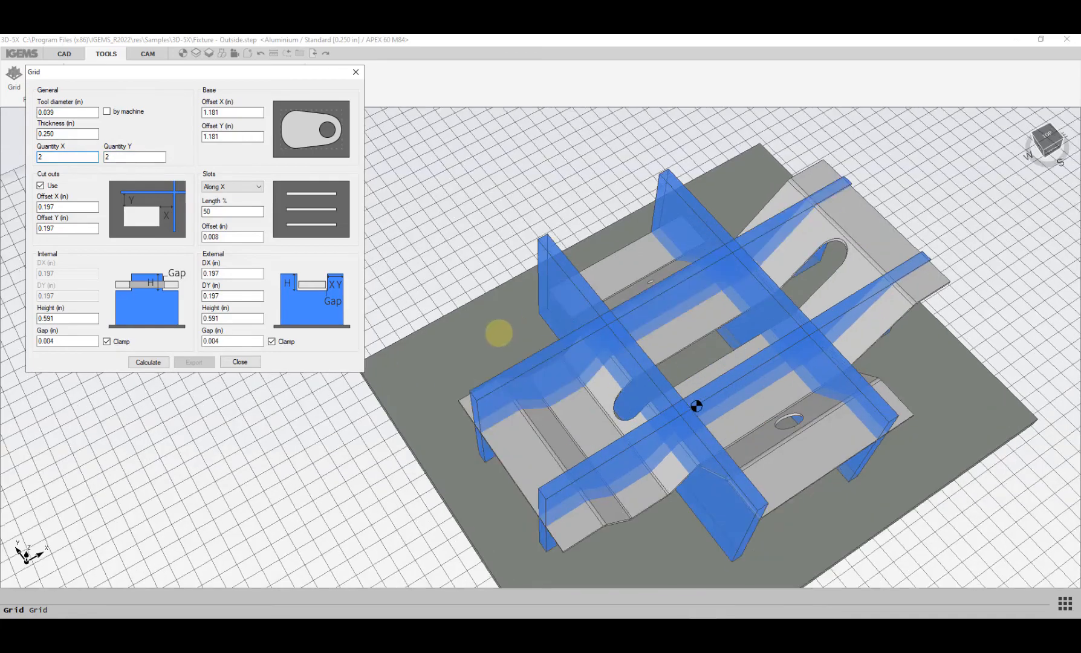
- Adjust the position along X of the cross plate near the slot's raised end
middle_click_drag(499, 333, 533, 352)
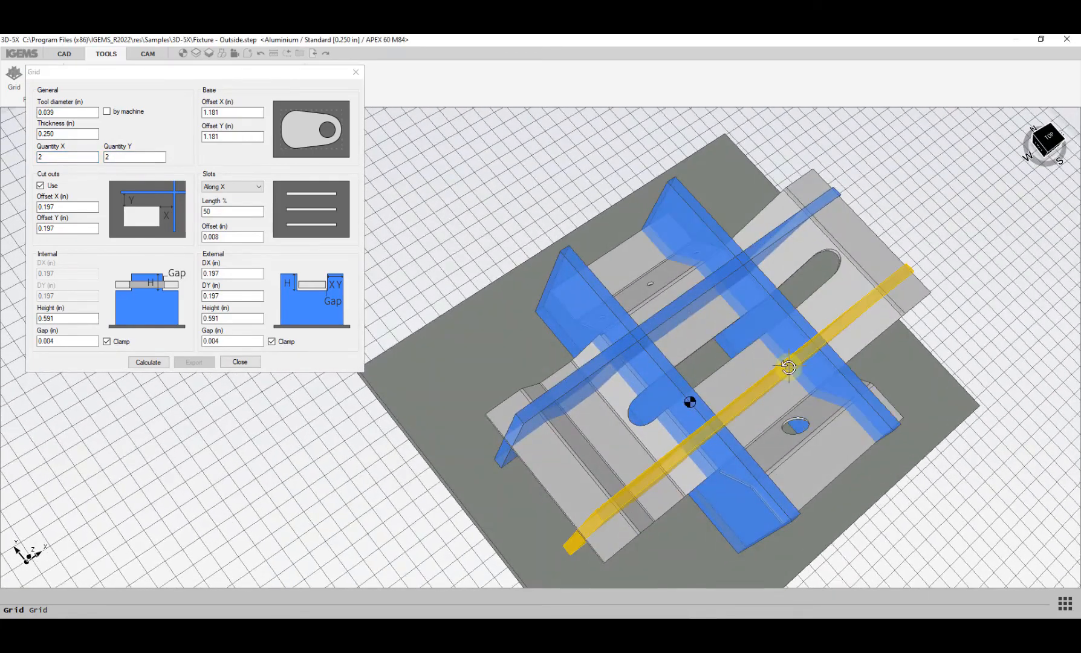
middle_click_drag(786, 367, 725, 402)
left_click_drag(807, 318, 855, 269)
middle_click_drag(852, 272, 818, 216)
left_click_drag(813, 281, 786, 290)
middle_click_drag(752, 311, 790, 393)
- Set the grid base's X and Y offsets to 2 in
double_click(229, 113)
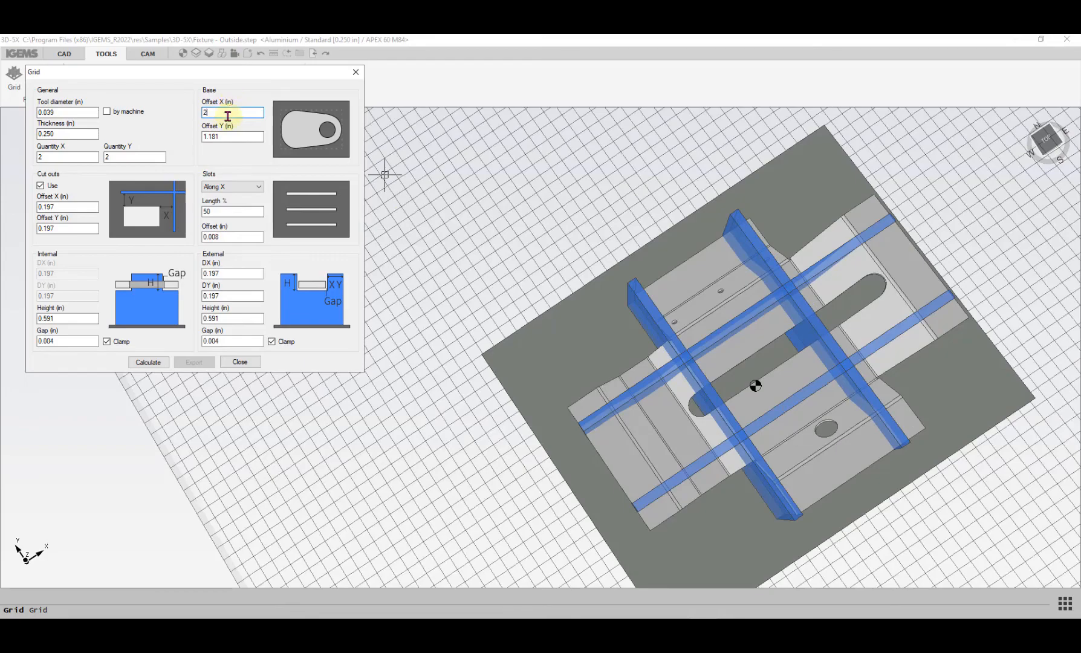
double_click(225, 136)
key("Return")
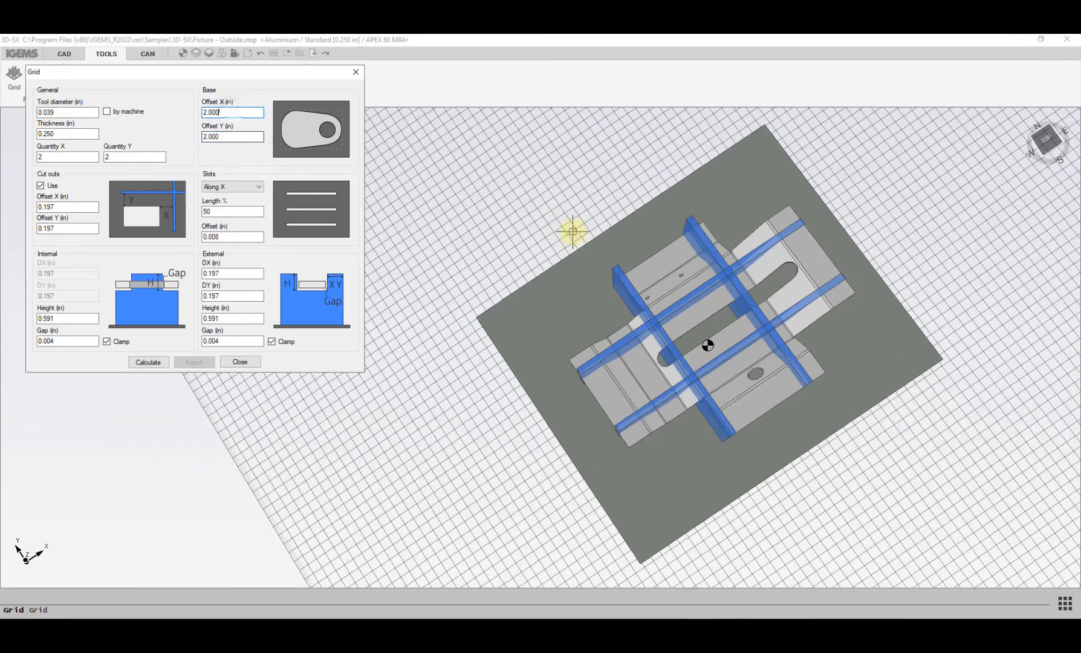
middle_click_drag(572, 231, 496, 196)
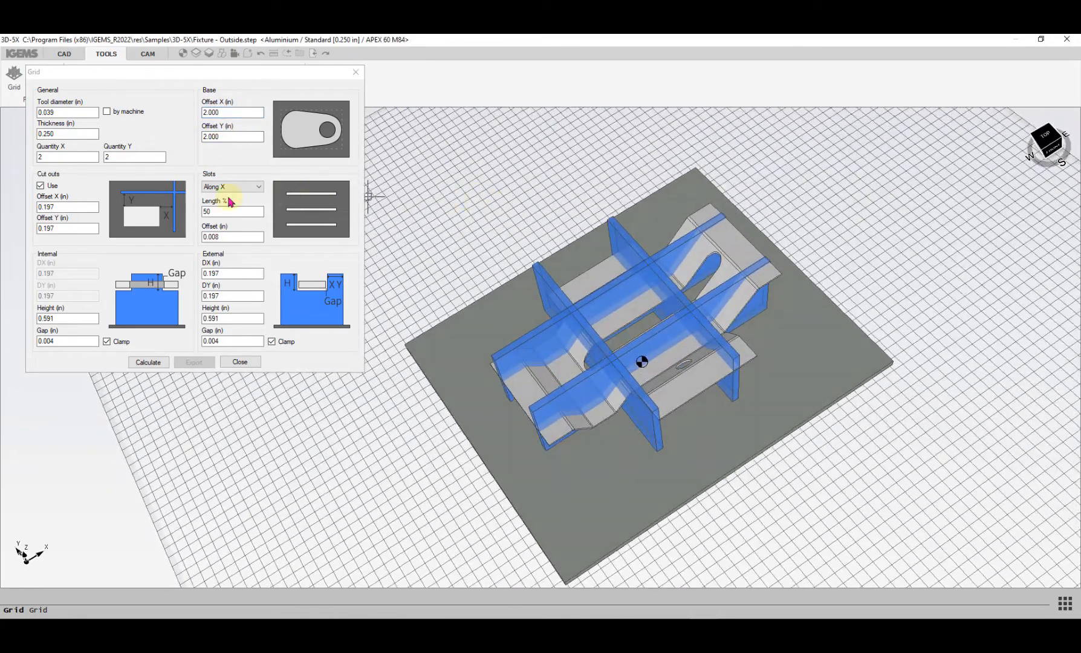
- Calculate the grid fixture and inspect its base cut-outs and slots from below
double_click(62, 207)
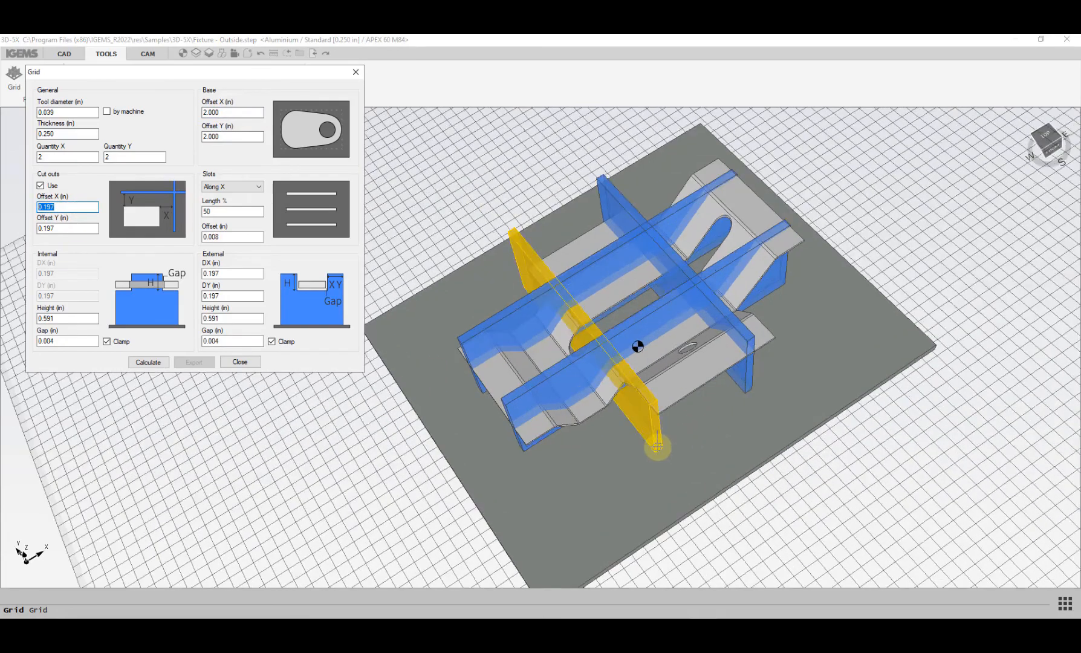
left_click(156, 362)
middle_click_drag(597, 445, 525, 142)
scroll(529, 365, "up", 3)
middle_click_drag(574, 417, 626, 294)
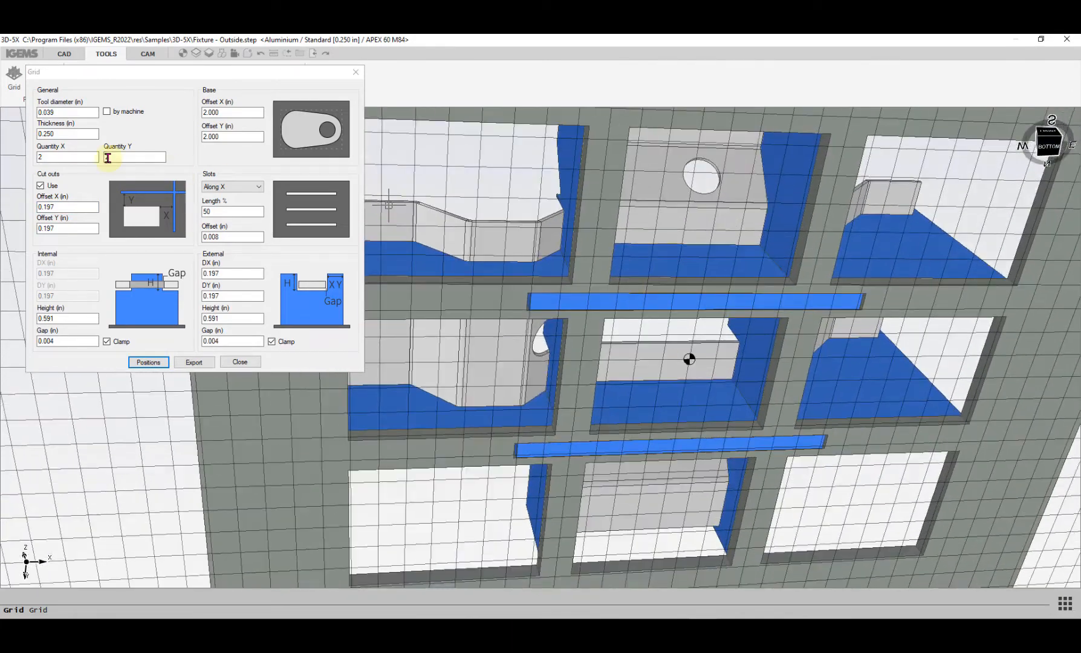
- Set the base cut-outs' X and Y offsets to 0.5 in
double_click(64, 207)
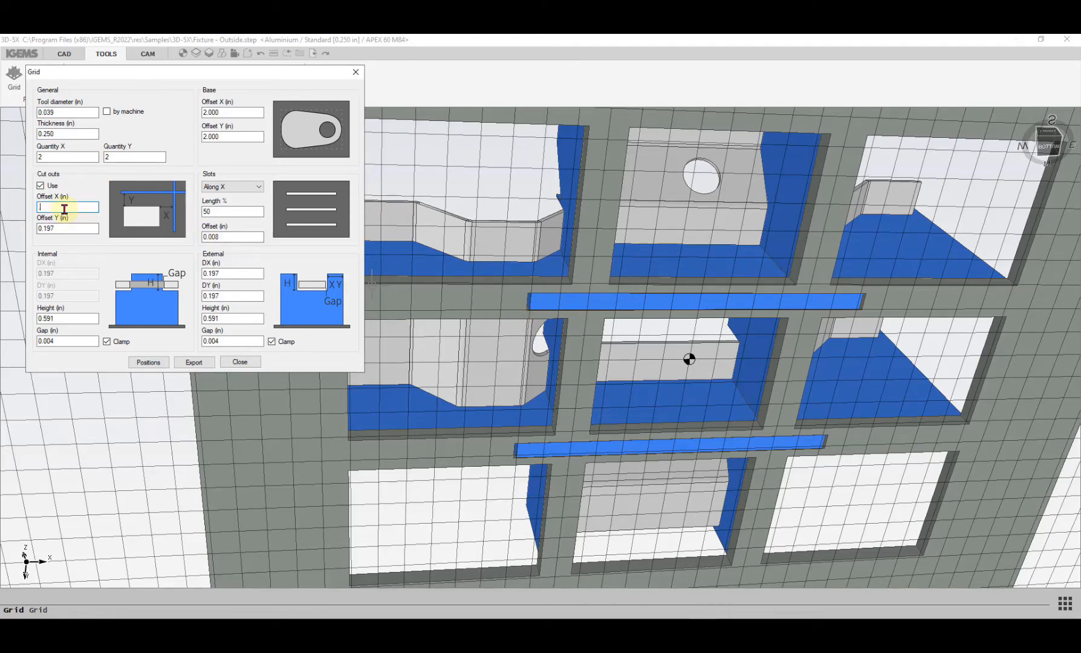
left_click(58, 227)
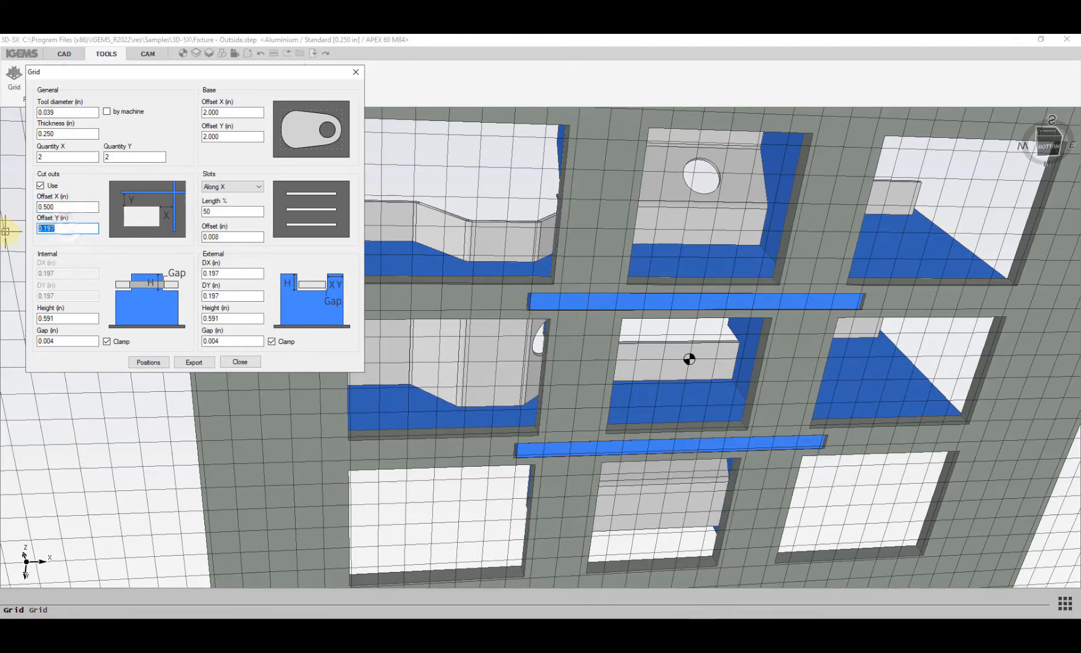
left_click(68, 207)
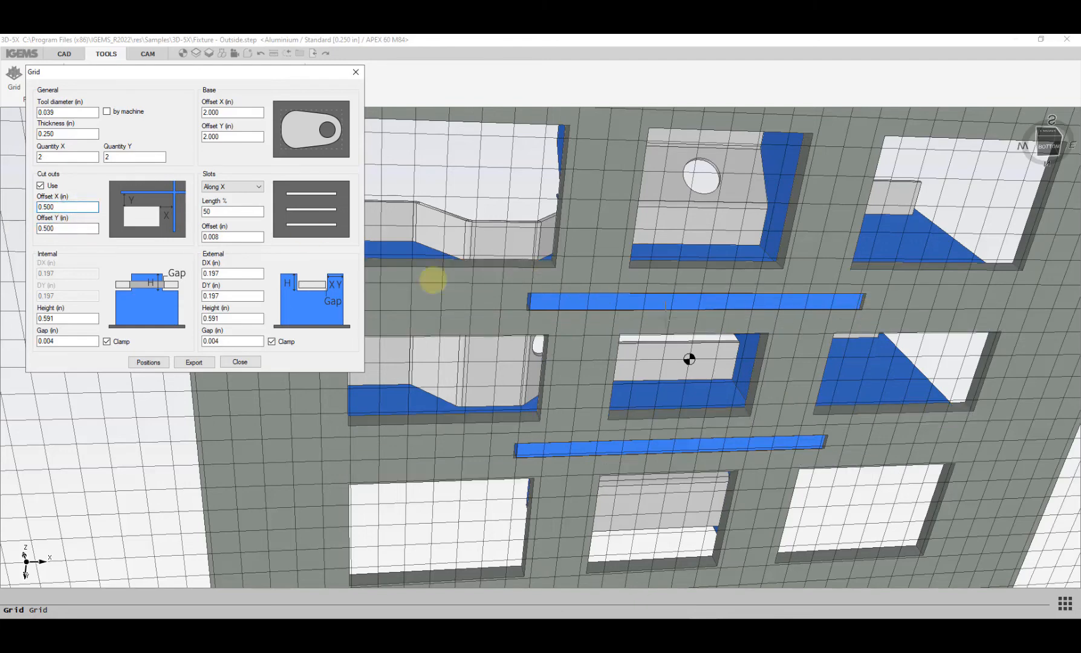
- Set the length of the base slots along X to 75%
scroll(712, 327, "down", 2)
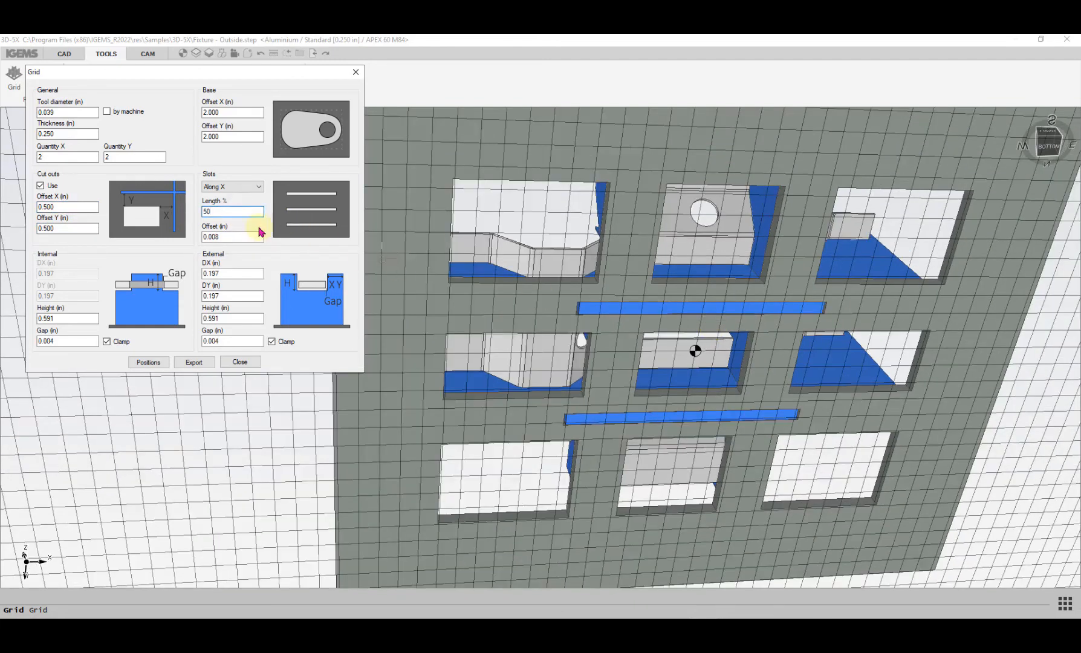
left_click(225, 241)
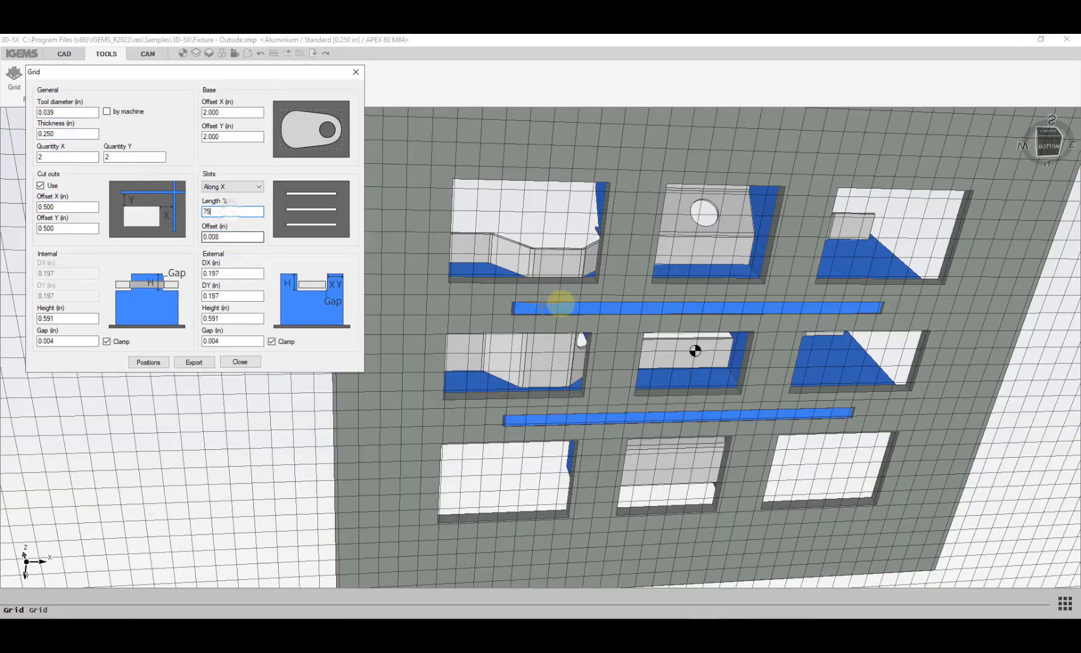
scroll(651, 314, "down", 2)
middle_click_drag(651, 314, 423, 336)
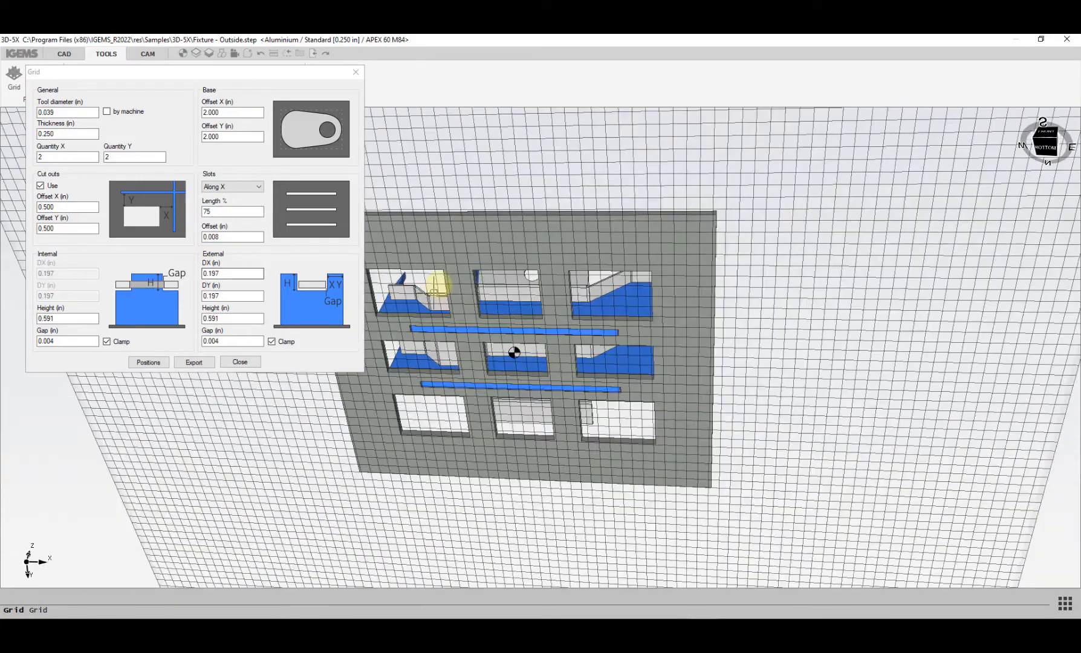
- Turn off the internal and external clamps and check how the plates support the part
middle_click_drag(434, 282, 695, 363)
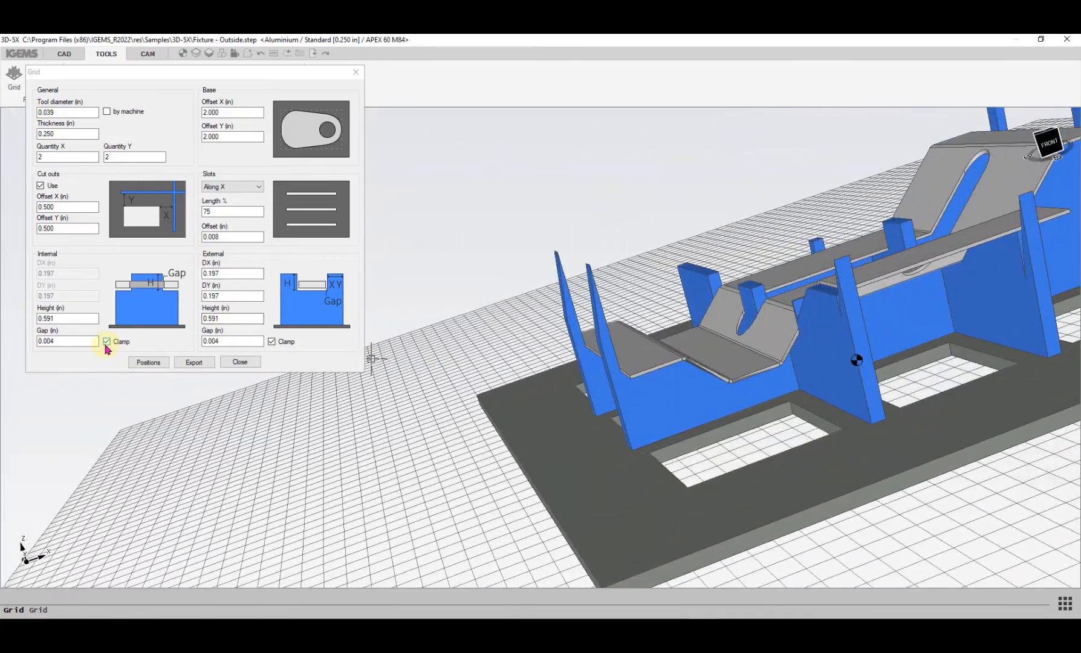
left_click(107, 342)
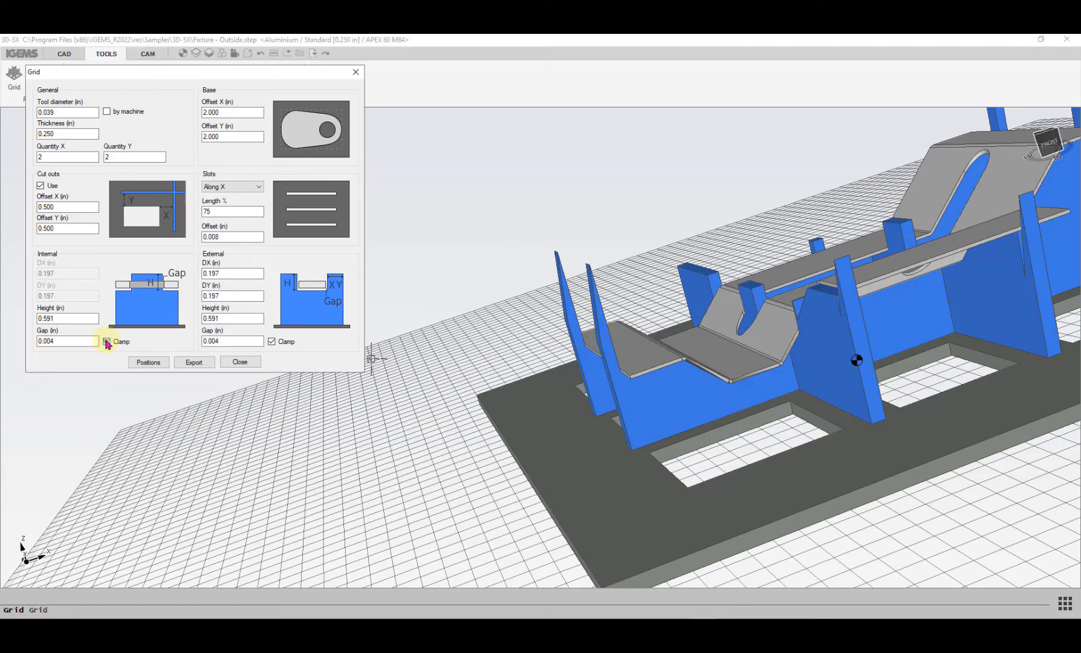
left_click(271, 342)
middle_click_drag(680, 290, 579, 338)
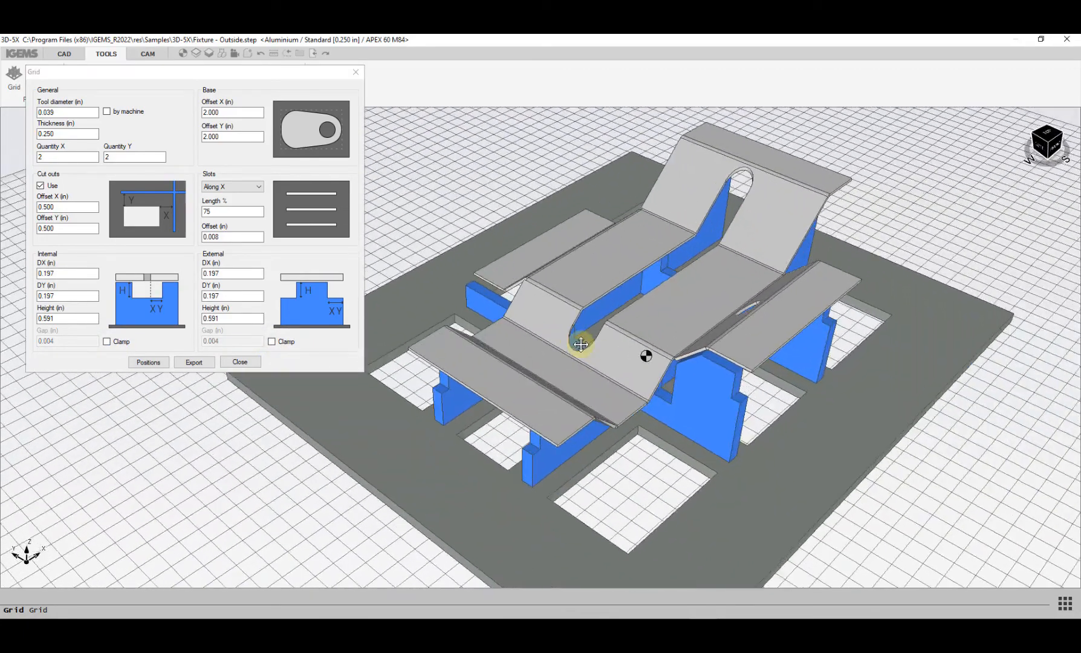
scroll(728, 363, "up", 3)
scroll(729, 362, "down", 3)
middle_click_drag(777, 371, 795, 341)
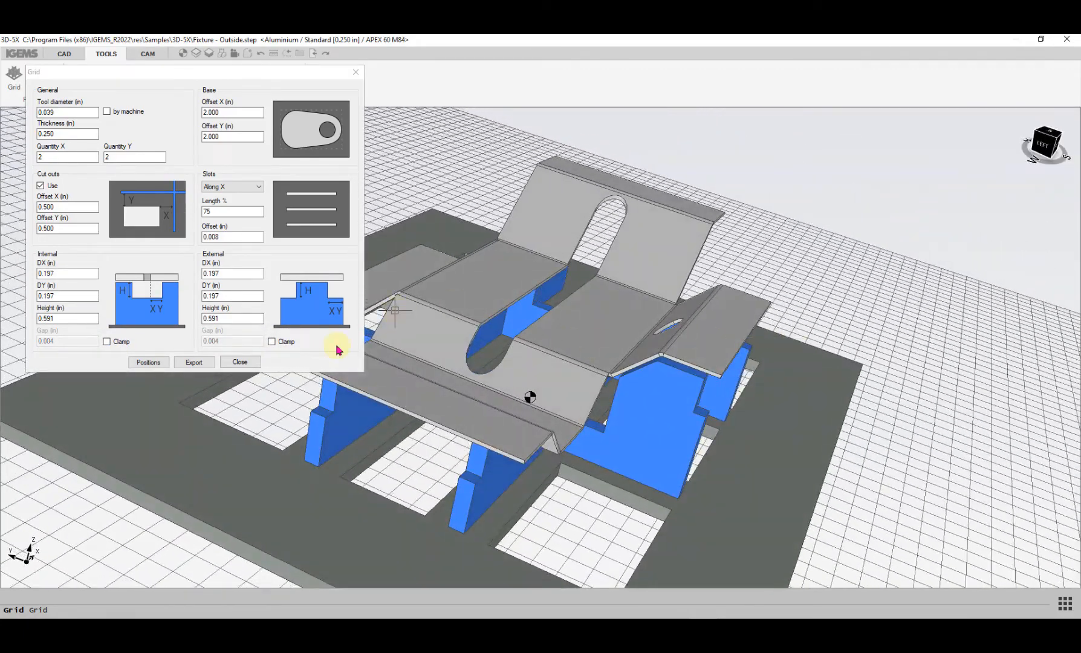
- Turn the external clamp back on, and try the internal clamp before switching it off again
left_click(272, 341)
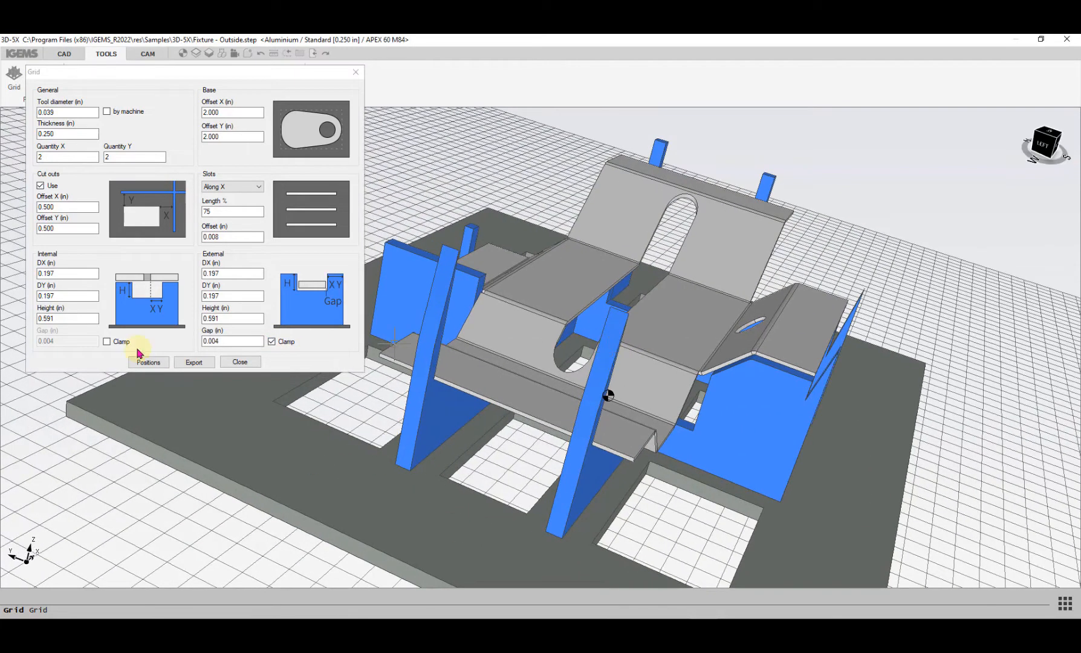
left_click(107, 341)
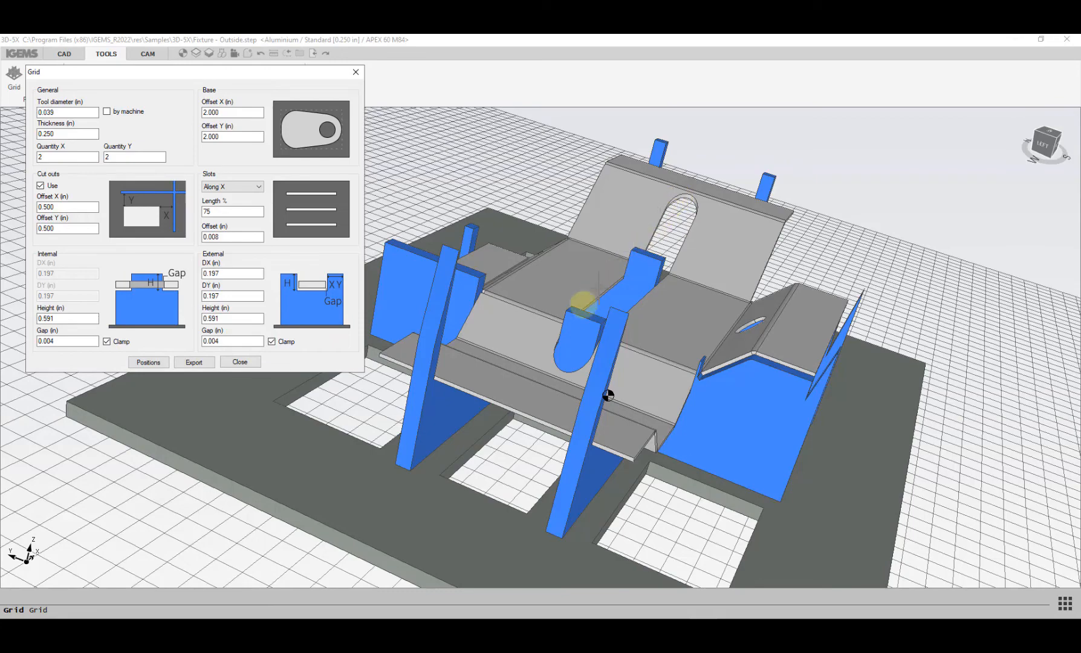
left_click(119, 343)
middle_click_drag(777, 329, 708, 320)
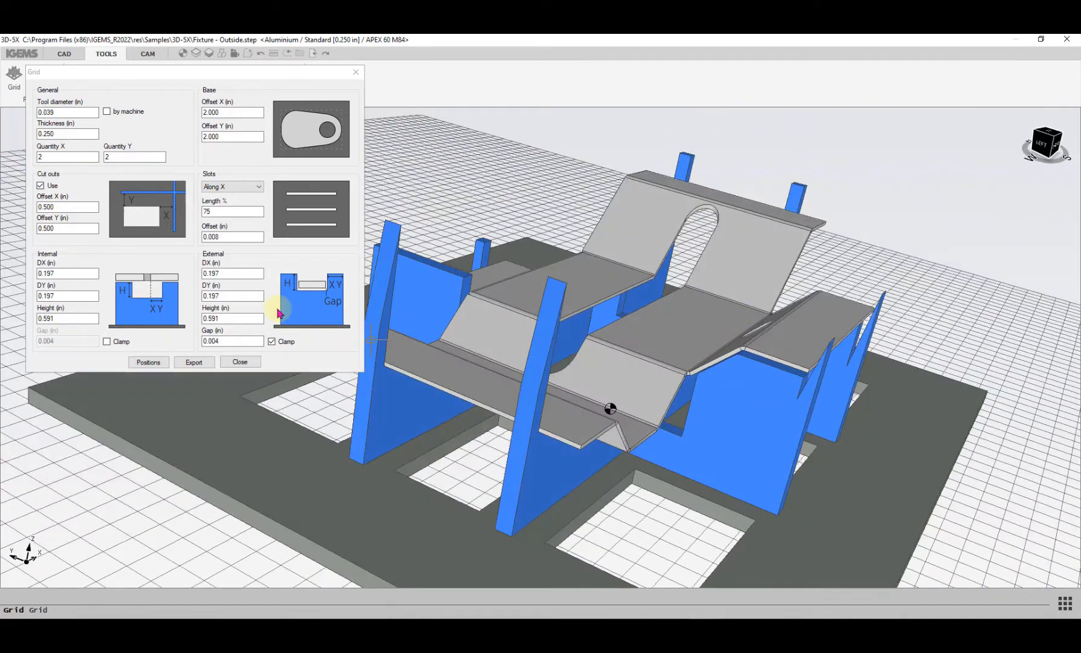
- Set the external clamp's DX and DY to 0 in and its height to 0.5 in
left_click(242, 275)
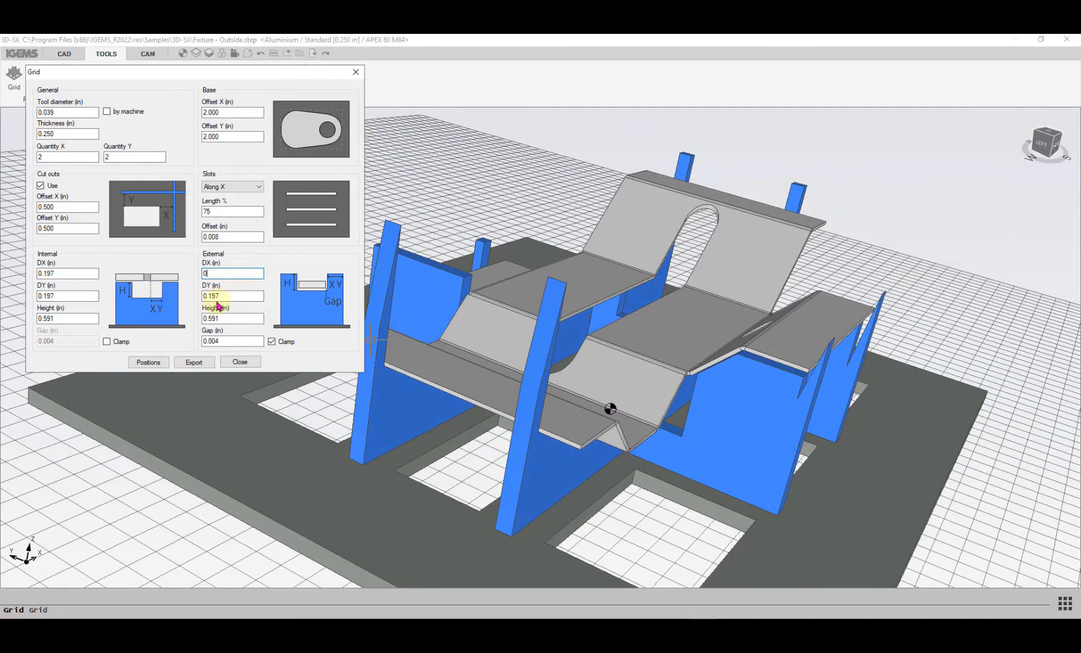
key("Tab")
left_click(232, 273)
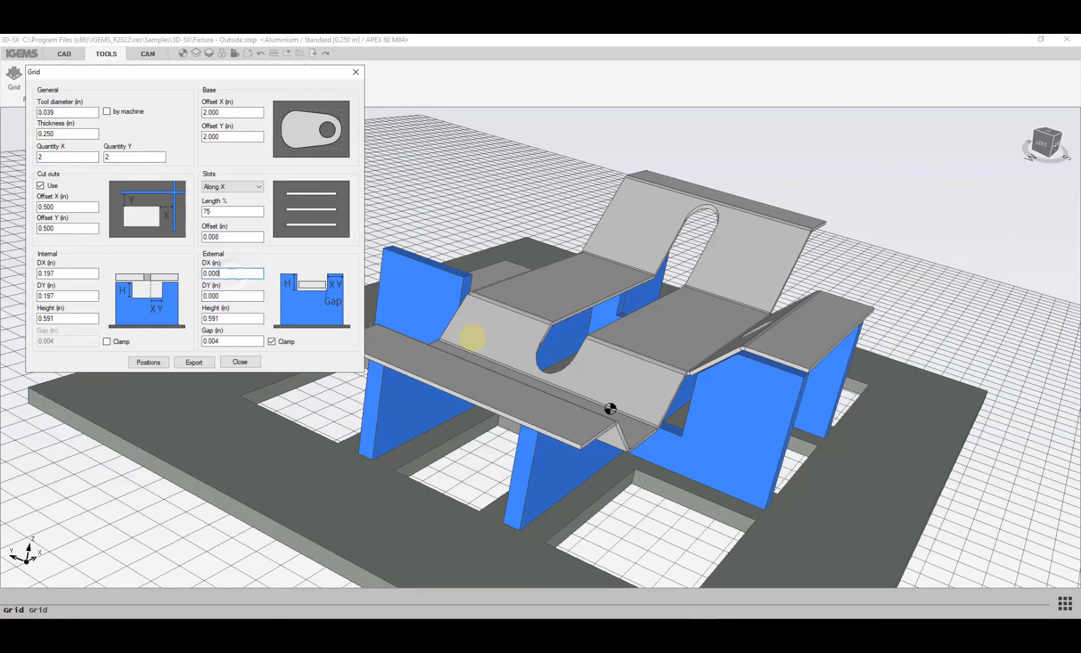
middle_click_drag(472, 337, 603, 375)
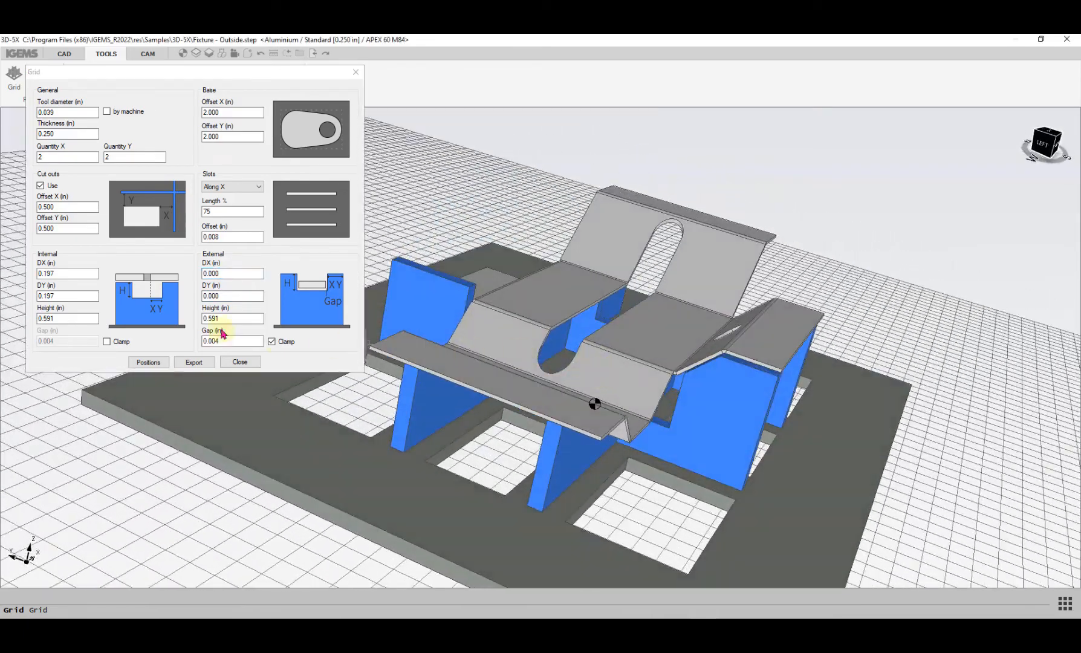
double_click(233, 318)
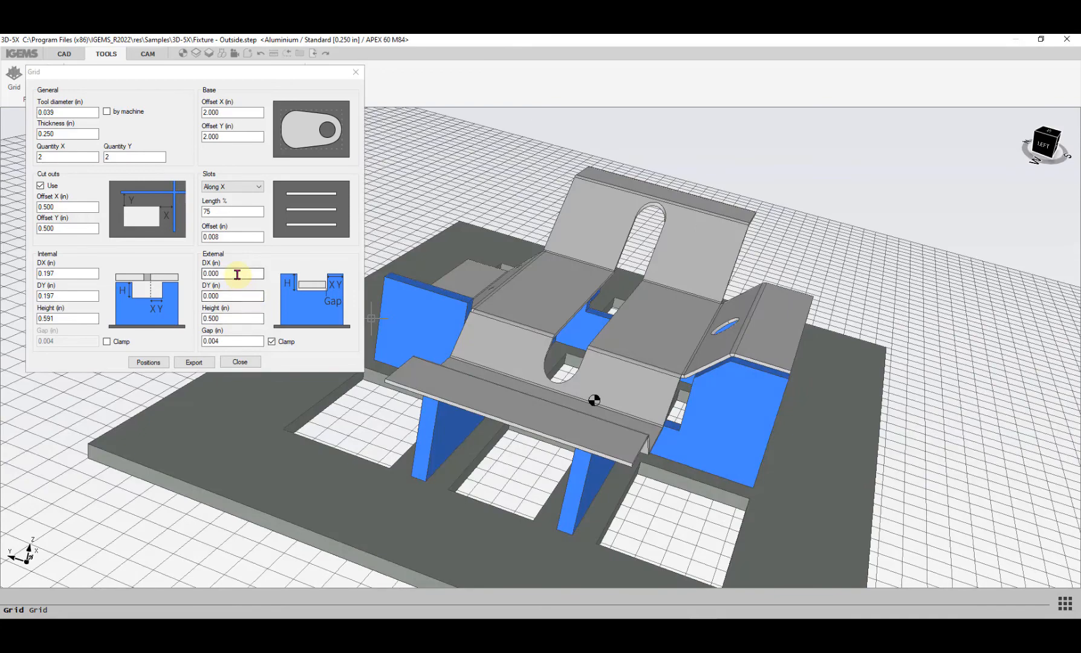
left_click(237, 275)
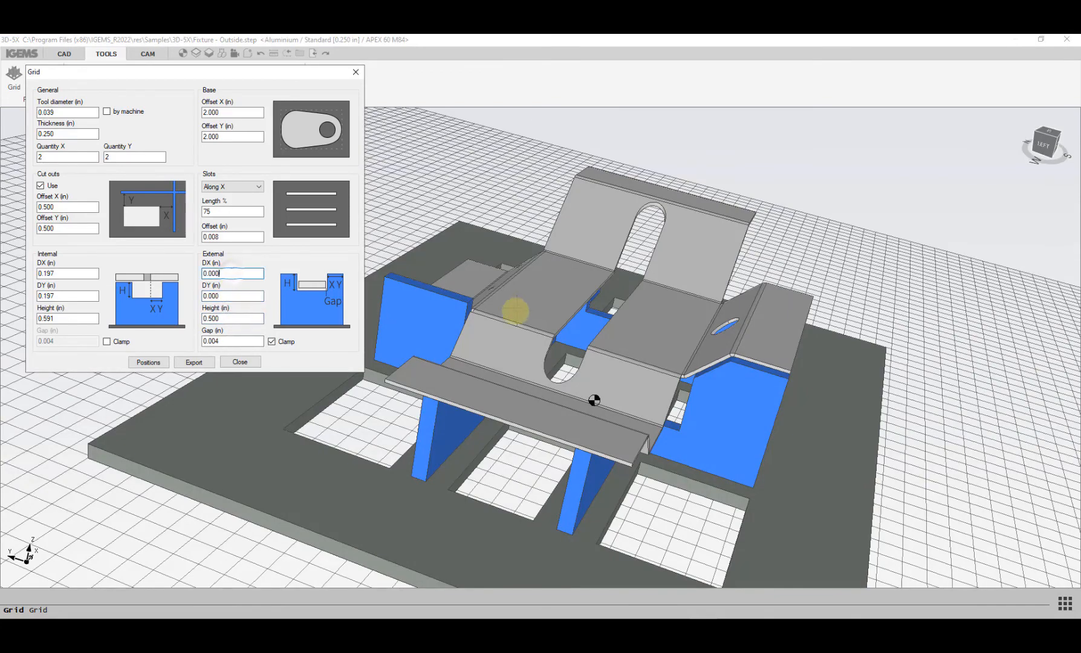
- Export the grid fixture's base and support plates as flat contours and check the labelled plates in the drawing
middle_click_drag(514, 309, 476, 319)
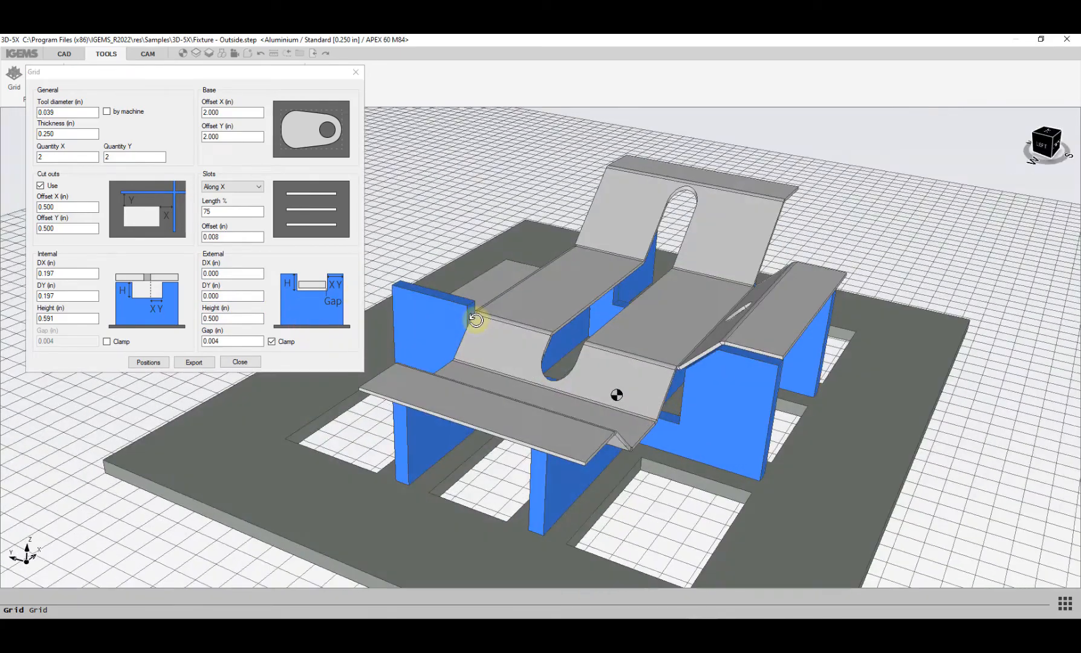
left_click(192, 363)
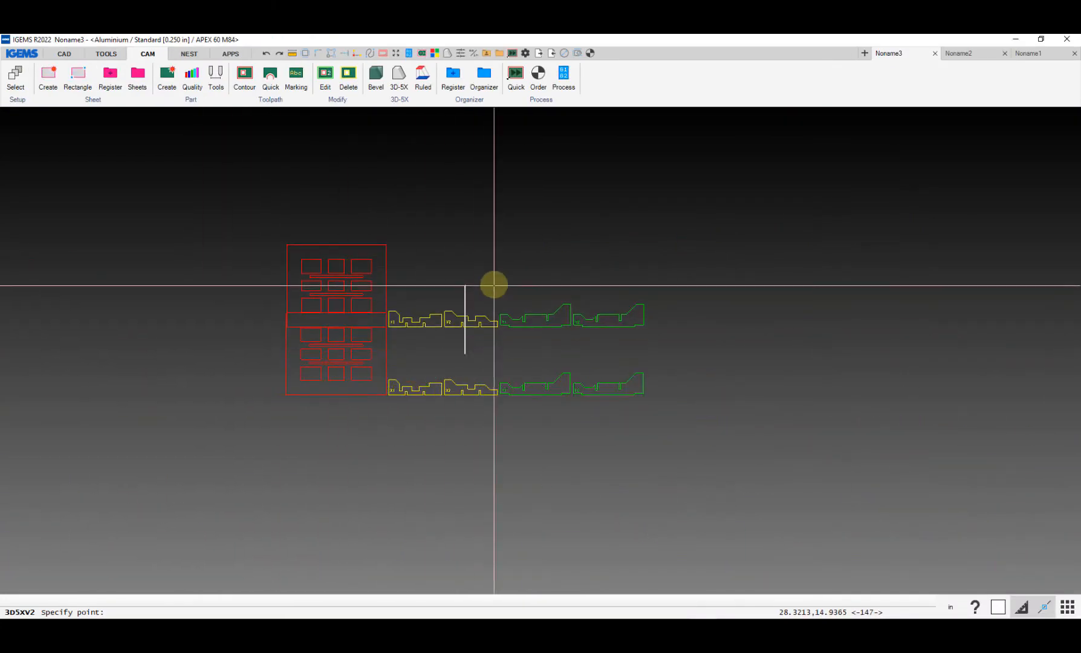
scroll(493, 285, "up", 5)
middle_click_drag(494, 285, 642, 227)
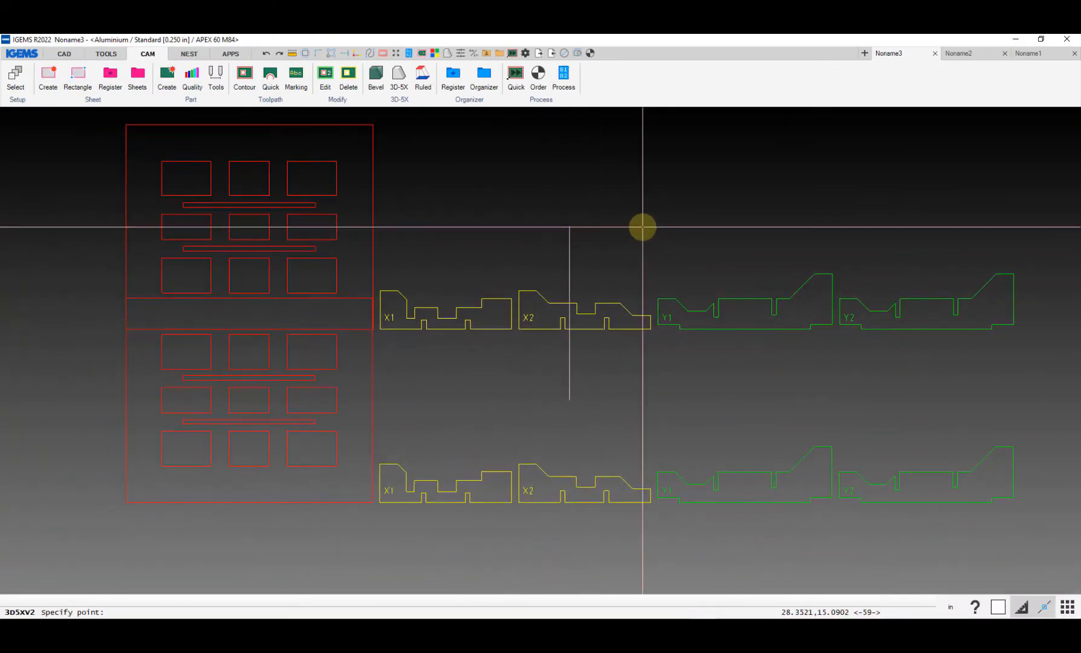
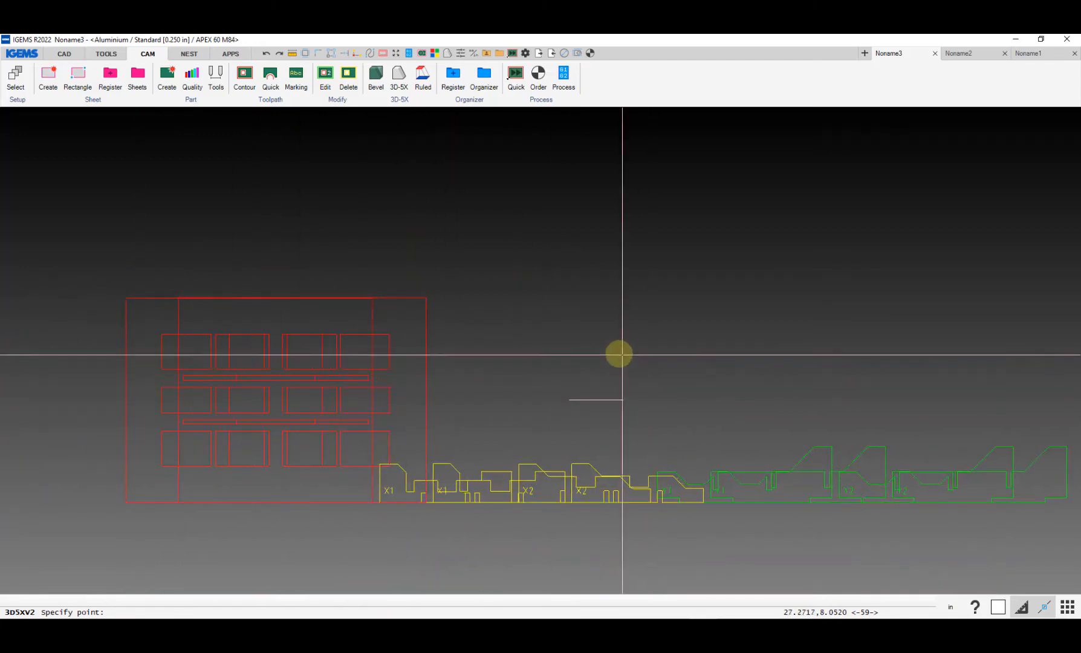
scroll(558, 346, "down", 3)
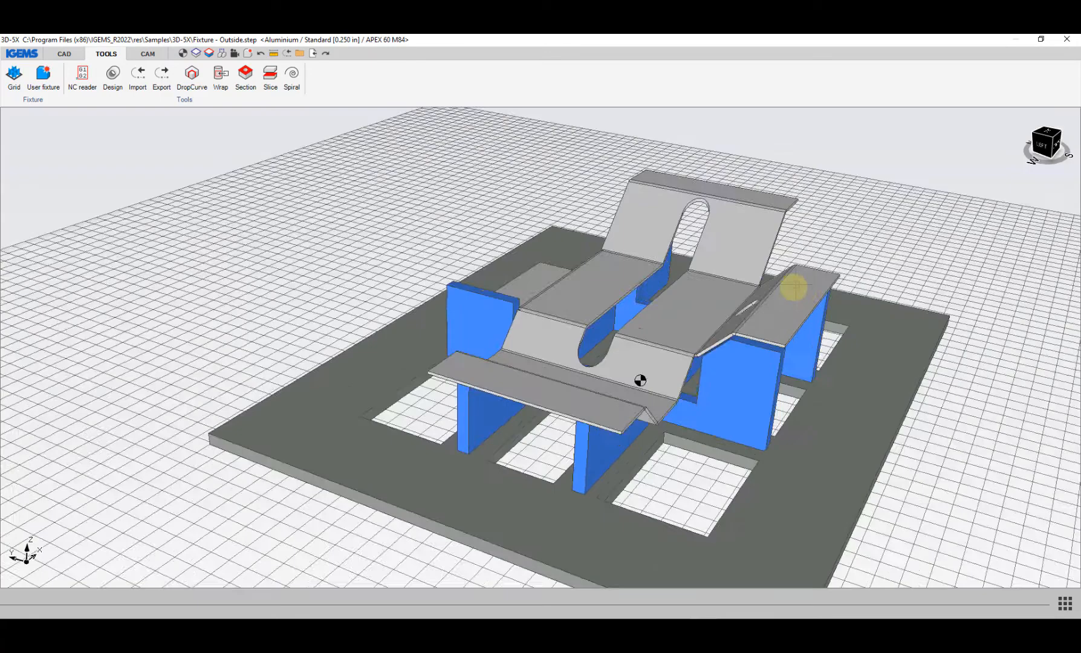
- Examine the finished fixture from several sides, including how the part sits on the support plates above the base
scroll(761, 289, "down", 2)
middle_click_drag(730, 291, 635, 429)
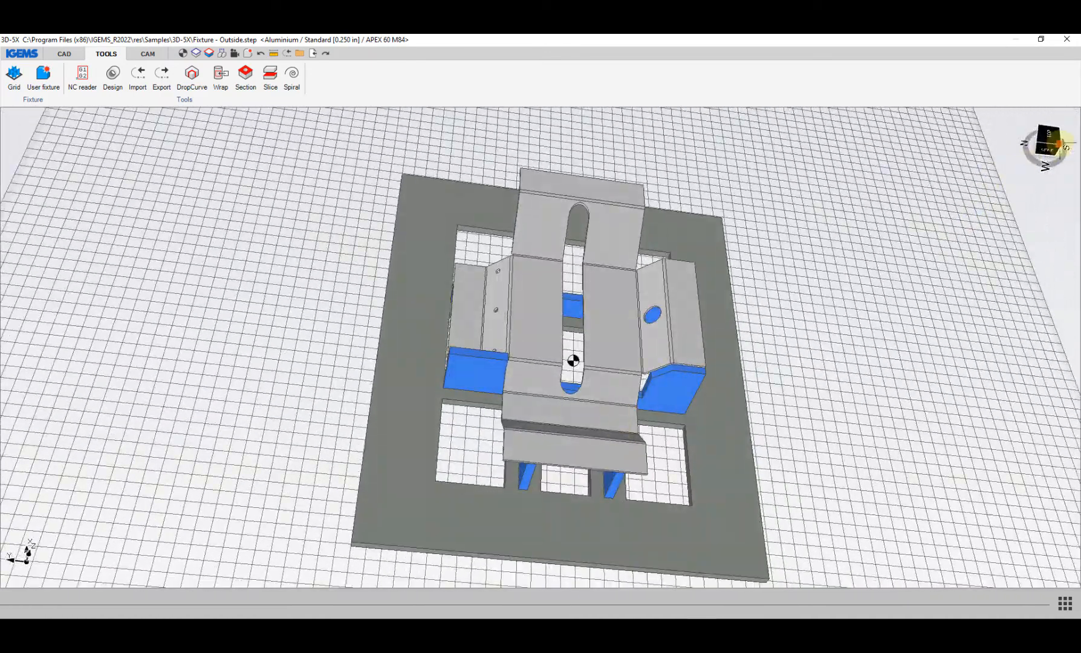
left_click(1050, 134)
middle_click_drag(590, 341, 579, 247)
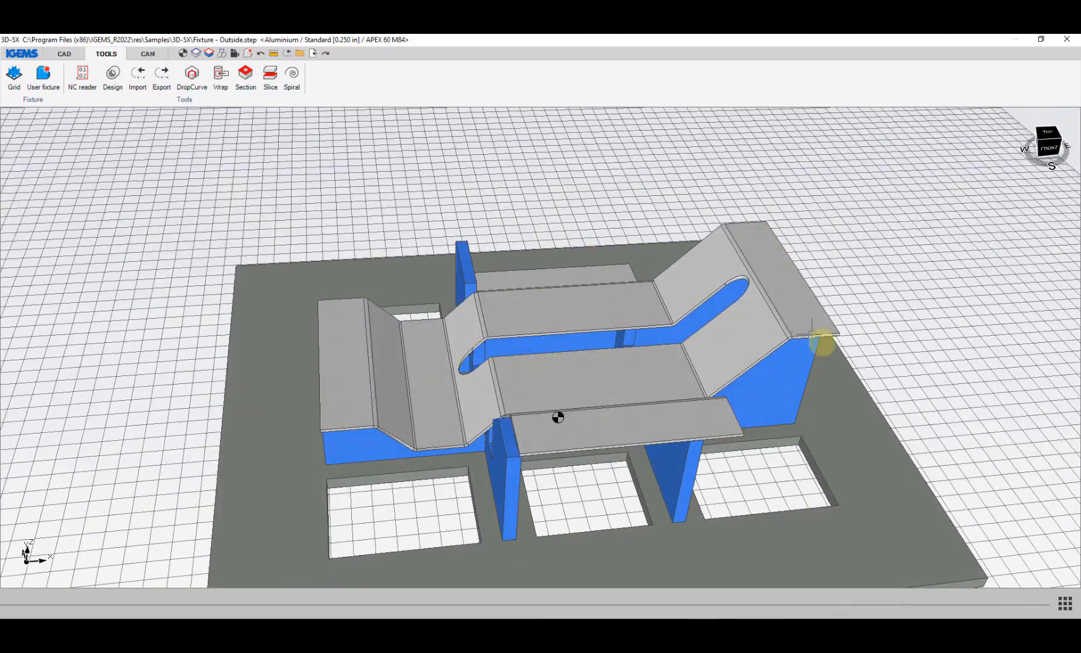
middle_click_drag(822, 343, 516, 411)
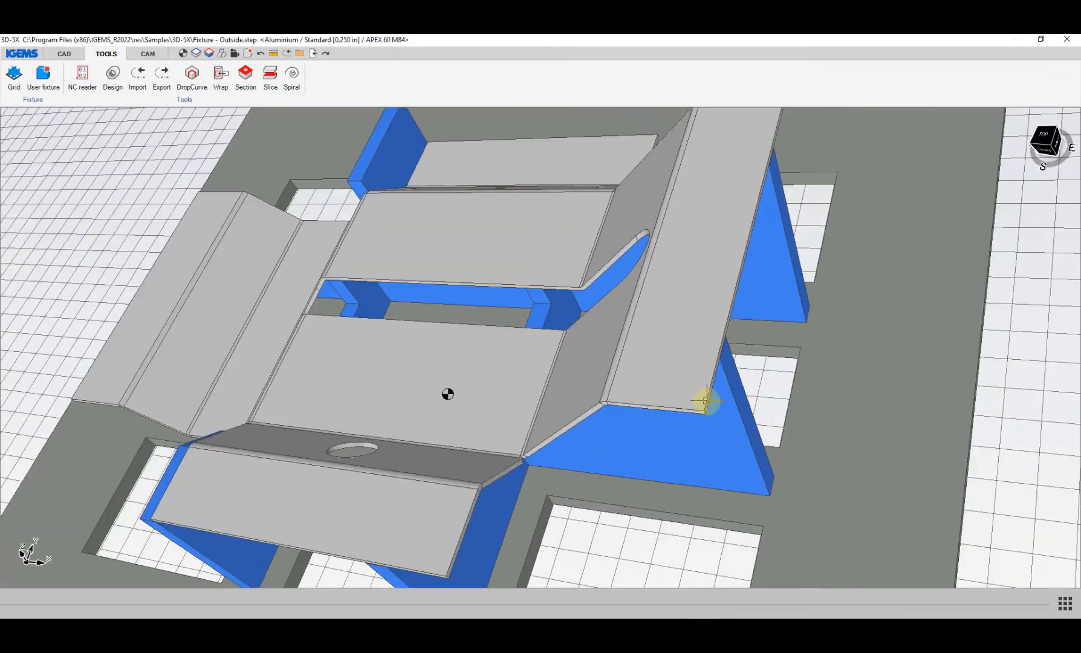
middle_click_drag(706, 400, 673, 388)
scroll(652, 399, "down", 5)
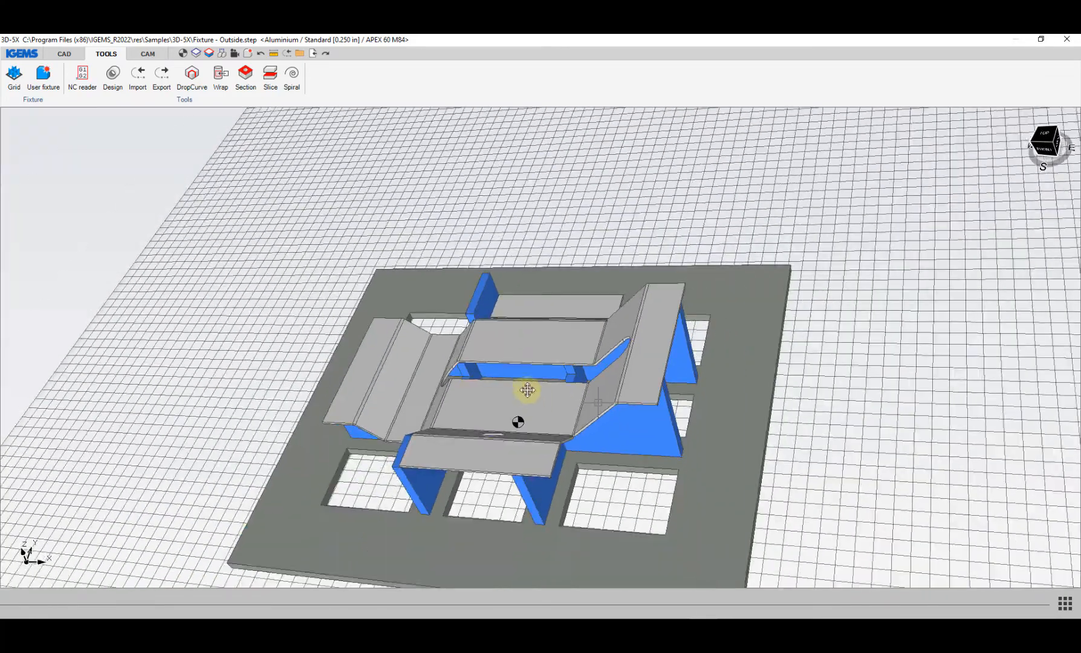
scroll(417, 275, "up", 1)
middle_click_drag(415, 270, 461, 313)
- Set the zero point at the northwest top corner of the fixture's base plate
left_click(147, 54)
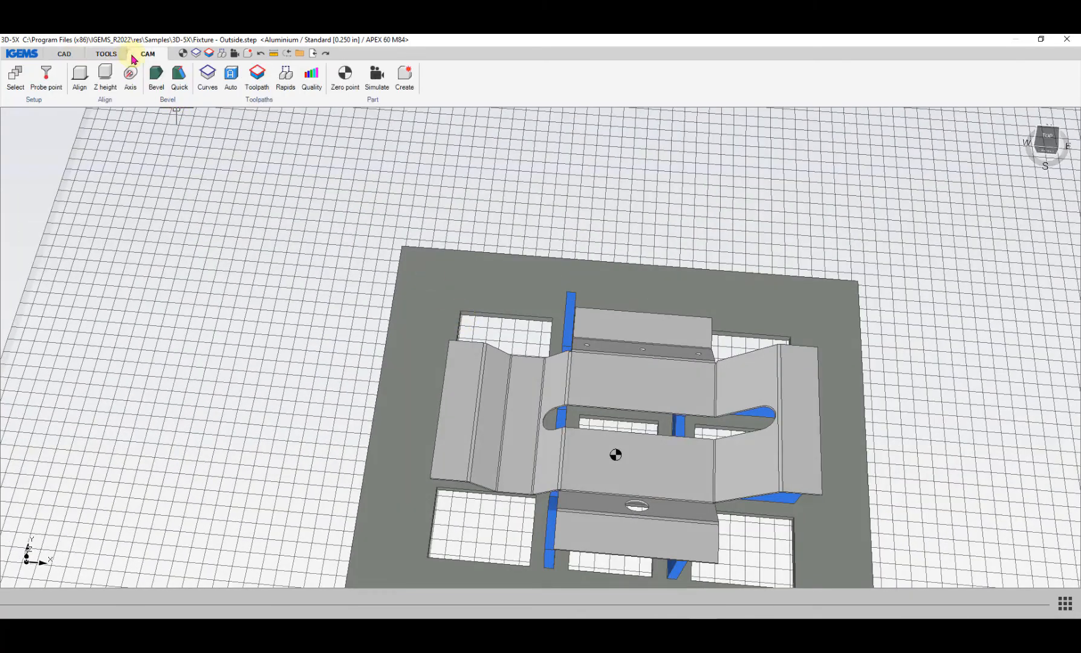
left_click(345, 78)
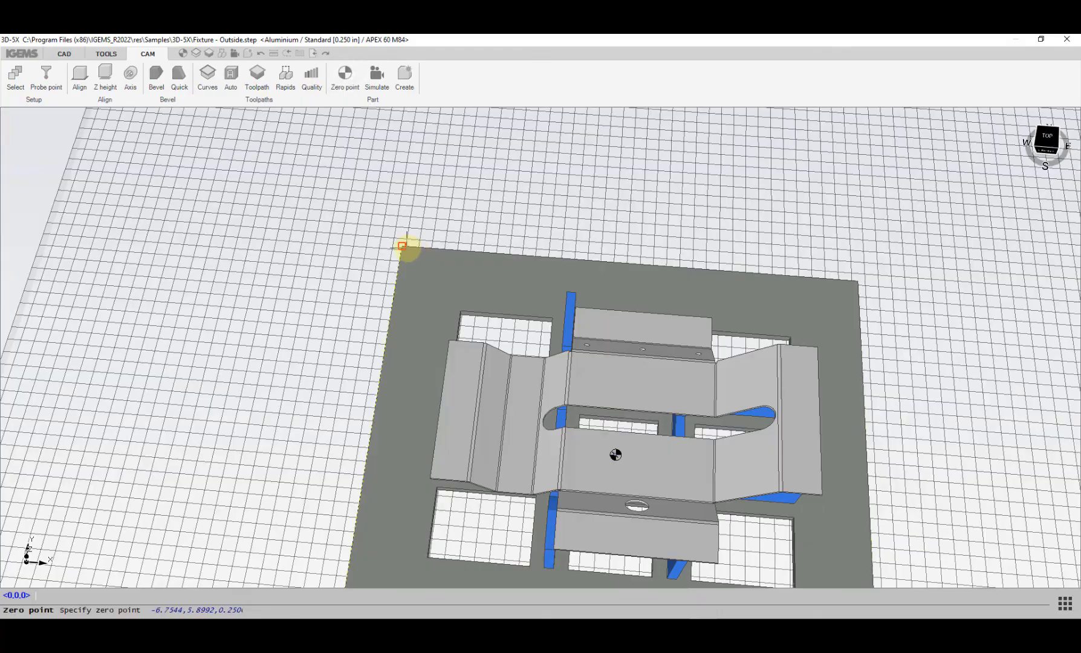
scroll(402, 245, "up", 3)
left_click(402, 244)
scroll(403, 244, "down", 3)
middle_click_drag(449, 256, 363, 225)
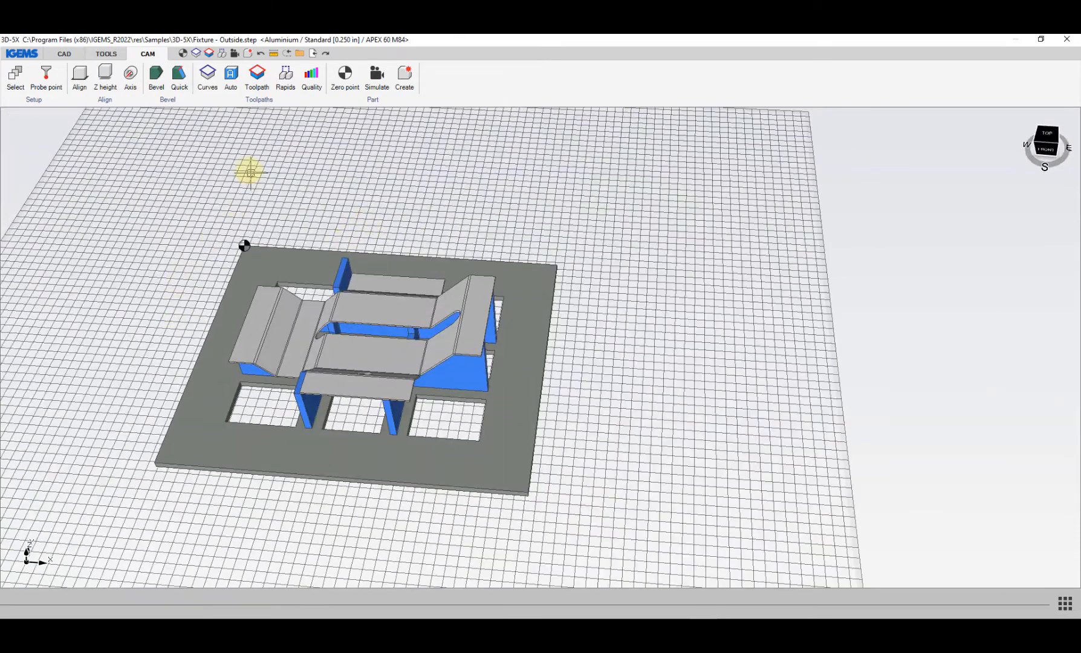
- Create a closed curve from the upper edges around the long central slot of the part
left_click(208, 81)
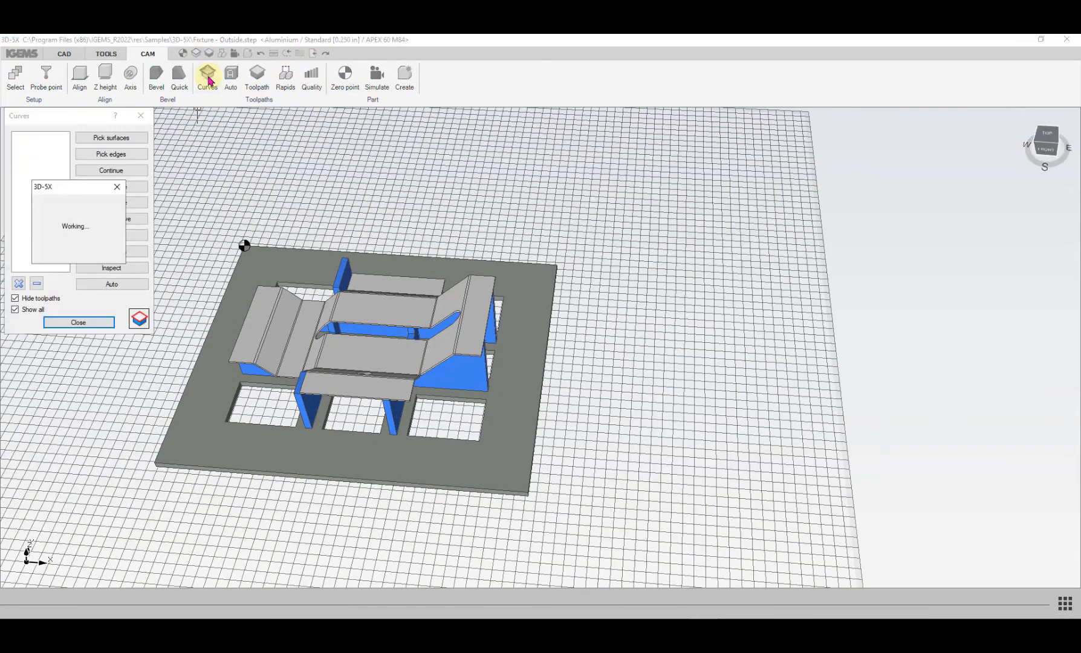
left_click(120, 155)
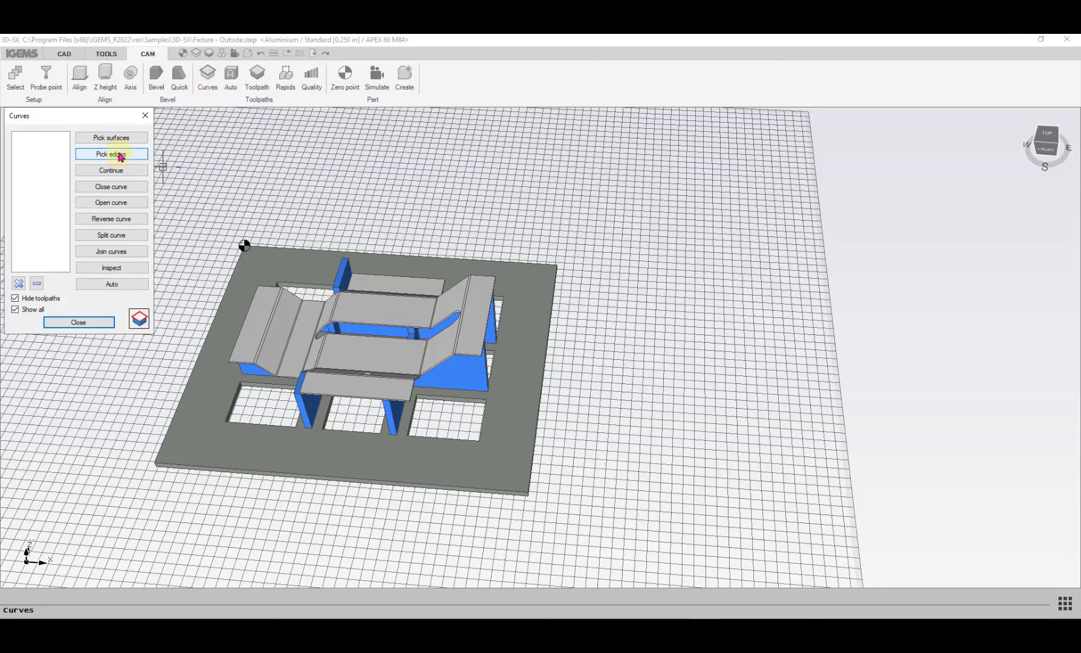
left_click(120, 152)
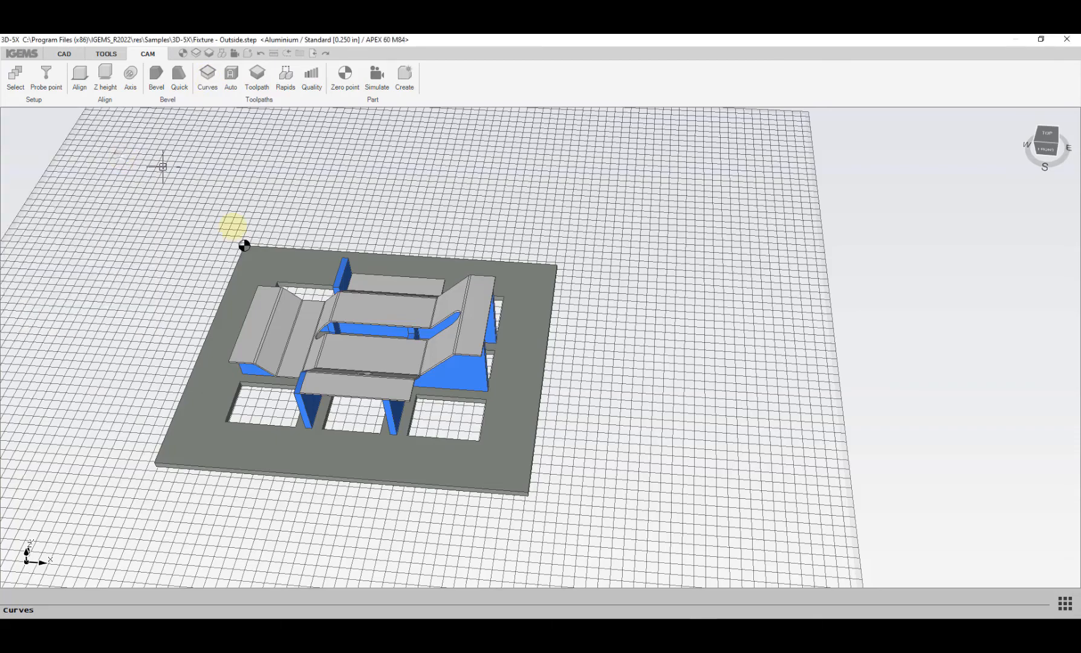
scroll(202, 210, "up", 10)
left_click(308, 336)
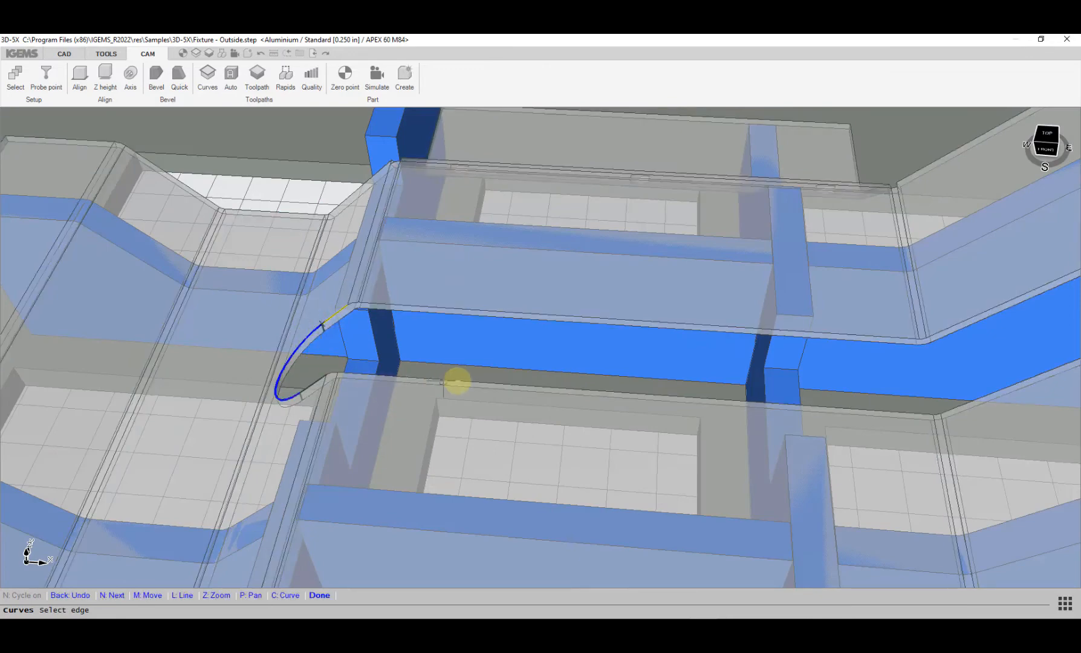
scroll(456, 370, "down", 3)
left_click(459, 302)
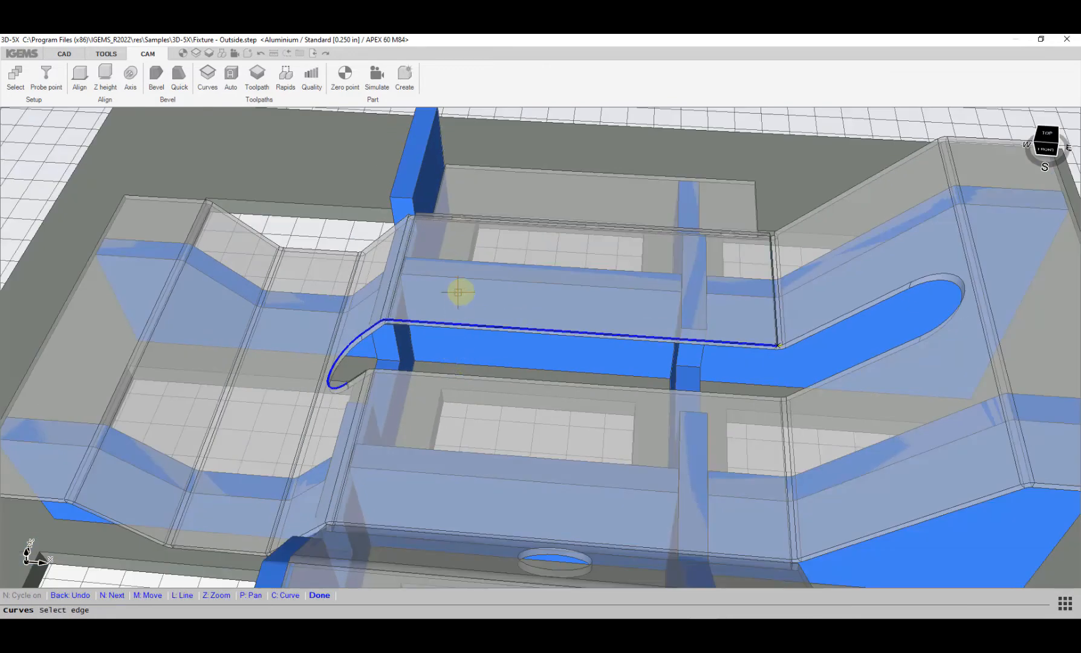
key("n")
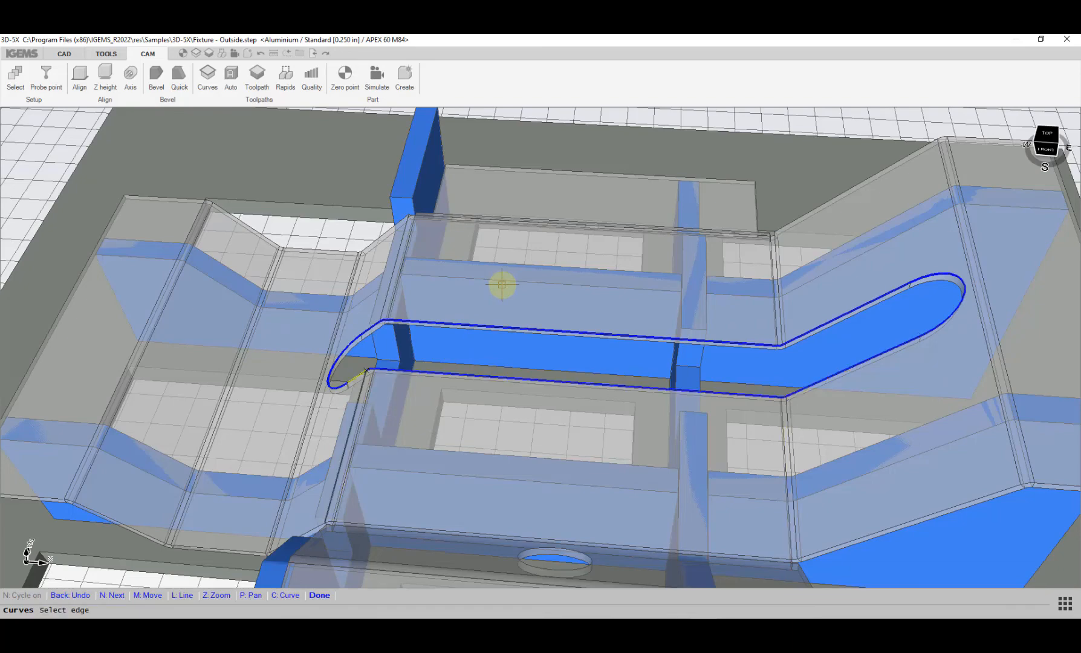
left_click(502, 284)
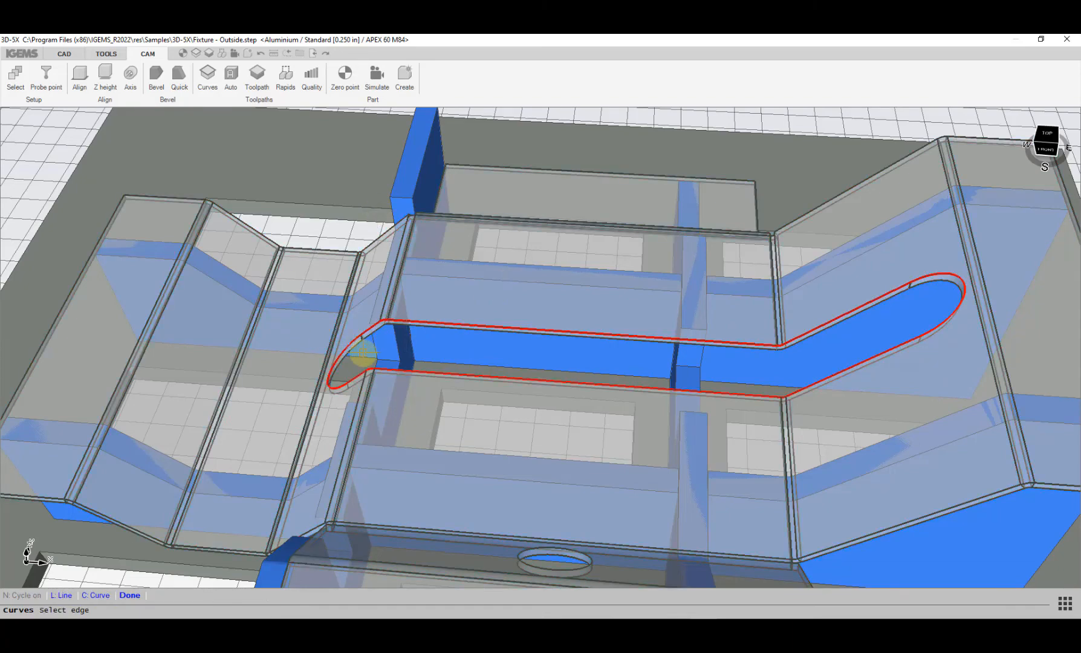
right_click(364, 350)
- Start a second curve along the lower edges of the central slot, on its north side
left_click(111, 154)
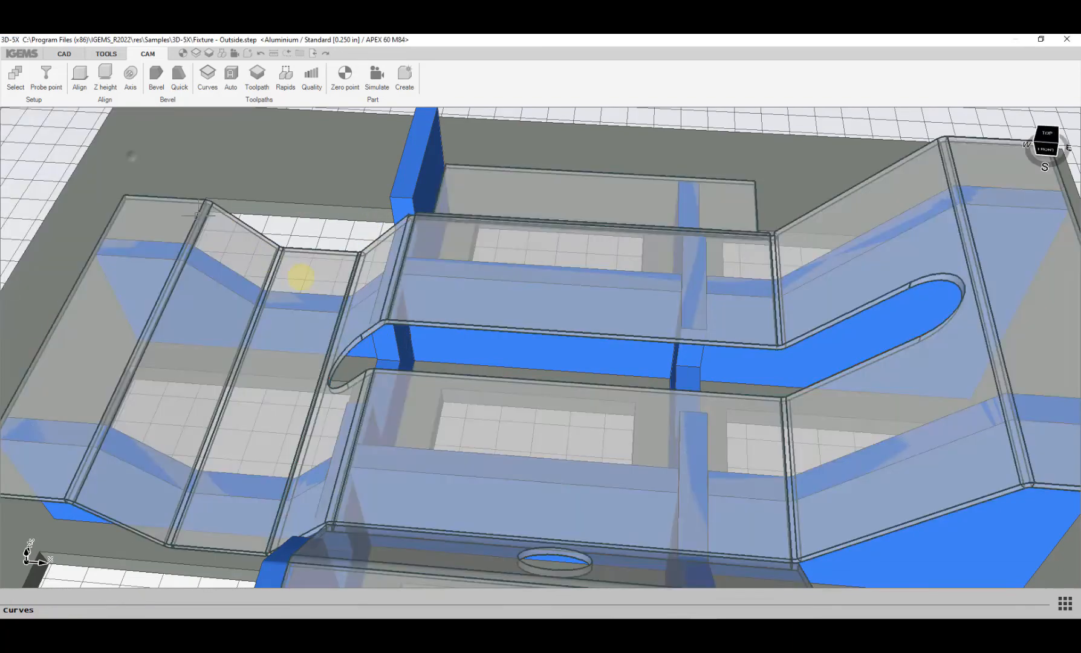
scroll(375, 338, "up", 5)
scroll(373, 323, "down", 5)
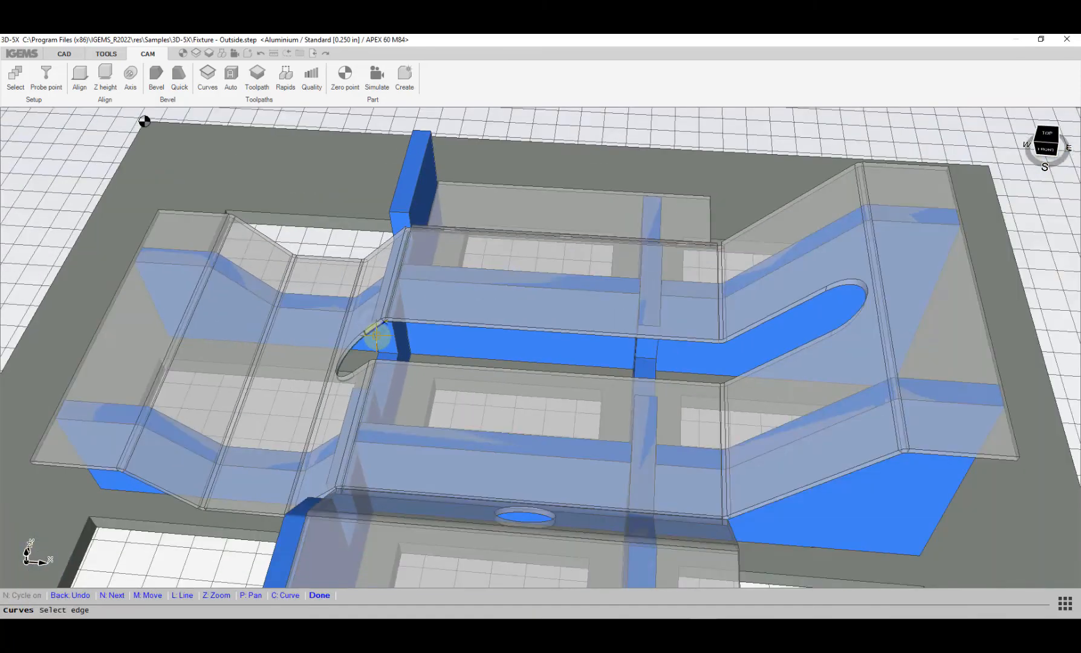
scroll(376, 336, "up", 5)
left_click(393, 322)
scroll(438, 331, "down", 5)
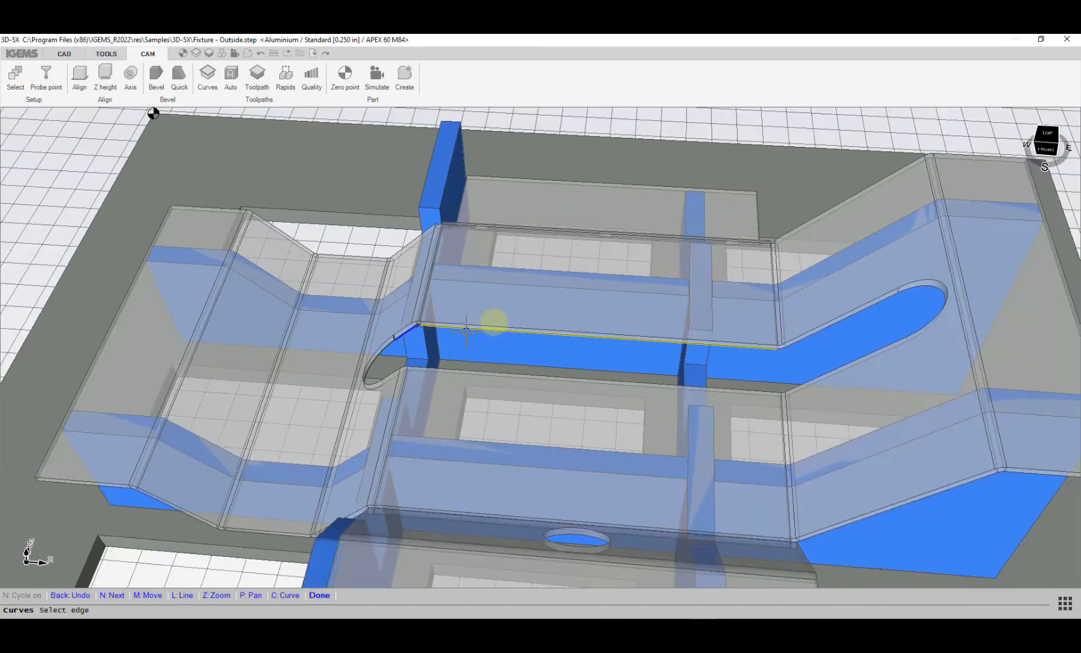
left_click(548, 295)
left_click(548, 295)
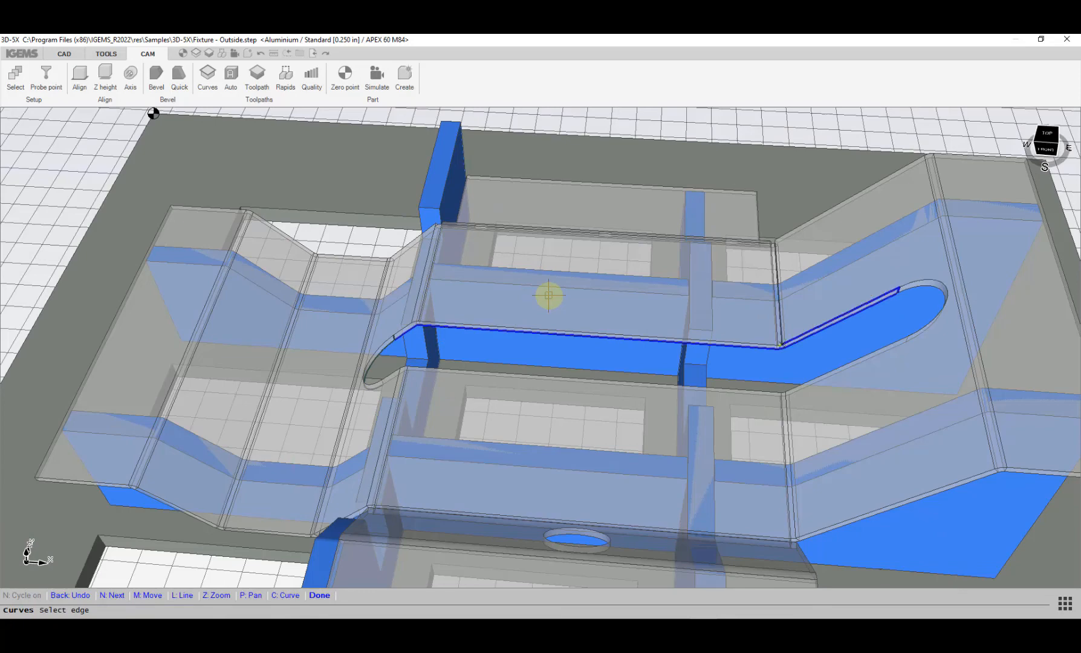
- Undo the wrongly picked edges and continue the curve along the slot's lower edge to its rounded east end
scroll(803, 310, "up", 3)
key("BackSpace")
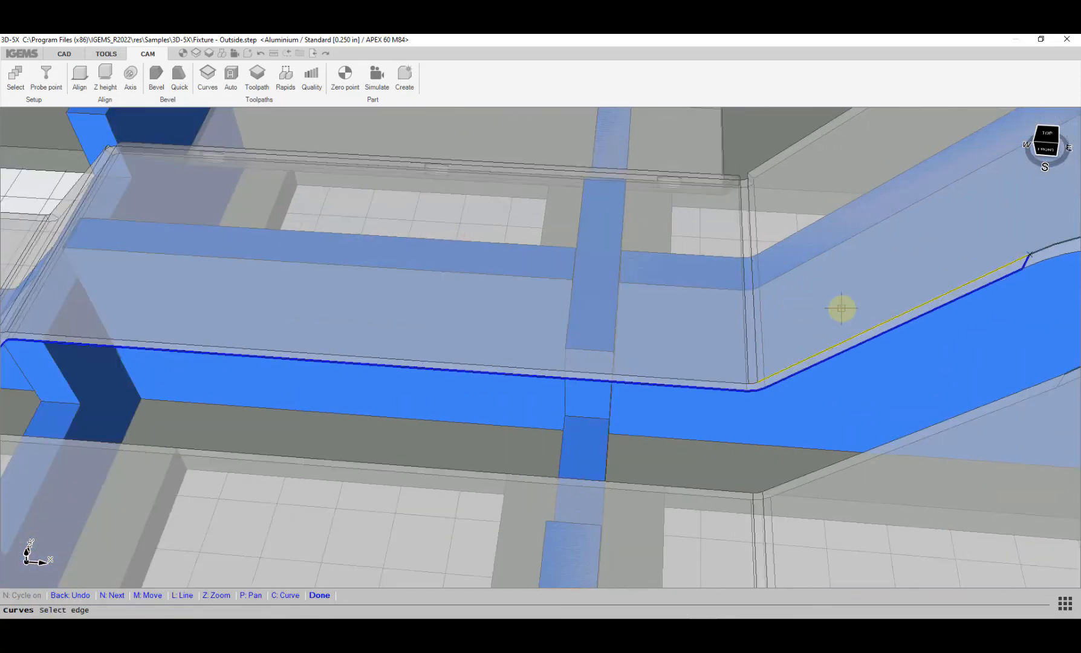
middle_click_drag(891, 307, 642, 299)
key("BackSpace")
key("BackSpace")
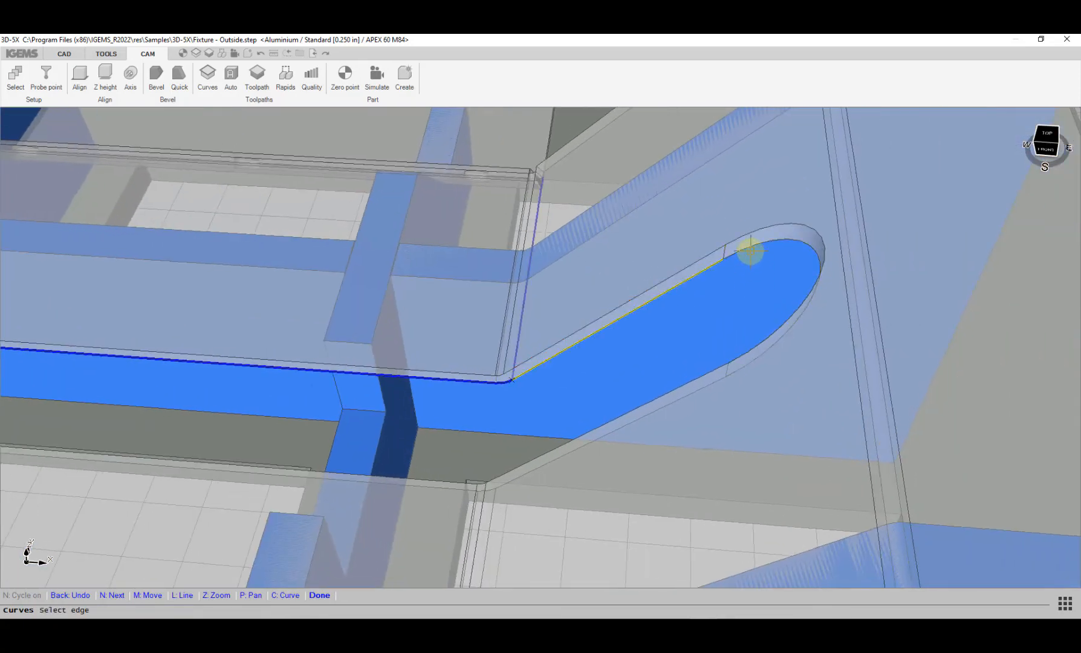
left_click(732, 270)
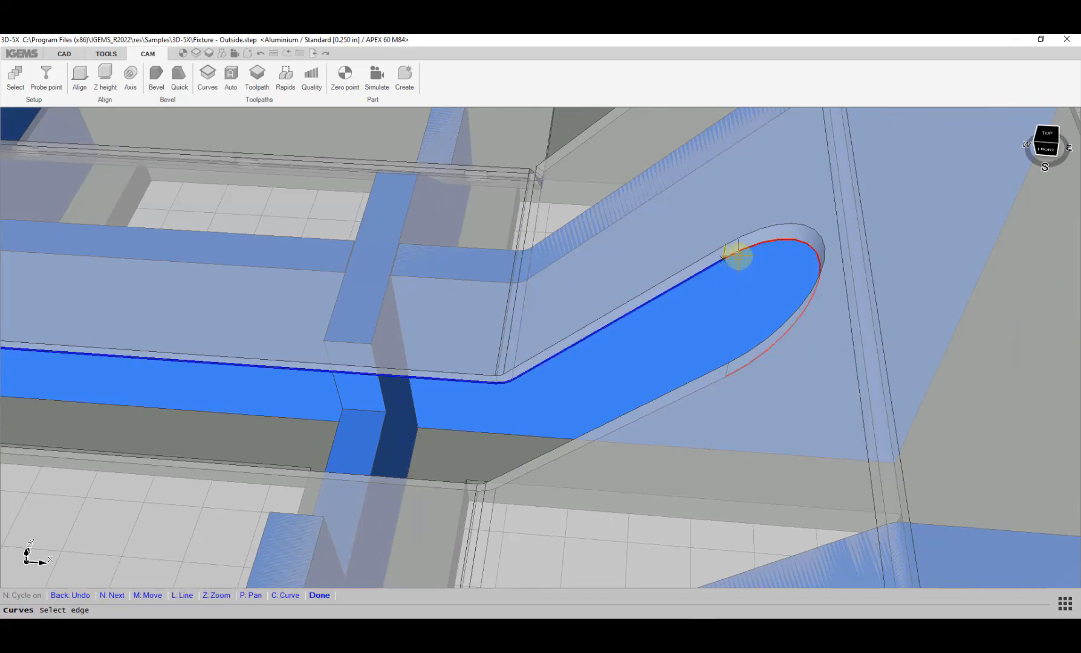
left_click(737, 258)
- Close the curve around the slot's lower edge and finish creating curves
right_click_drag(728, 290, 354, 336)
right_click(355, 336)
right_click_drag(379, 391, 375, 330)
scroll(413, 403, "down", 2)
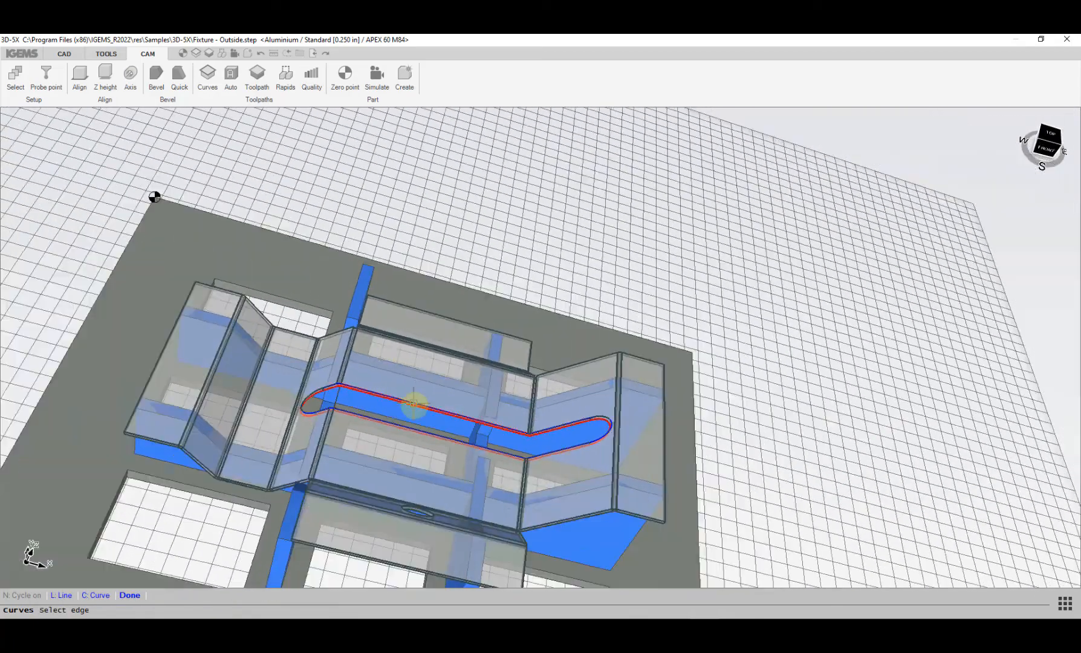
scroll(431, 345, "up", 4)
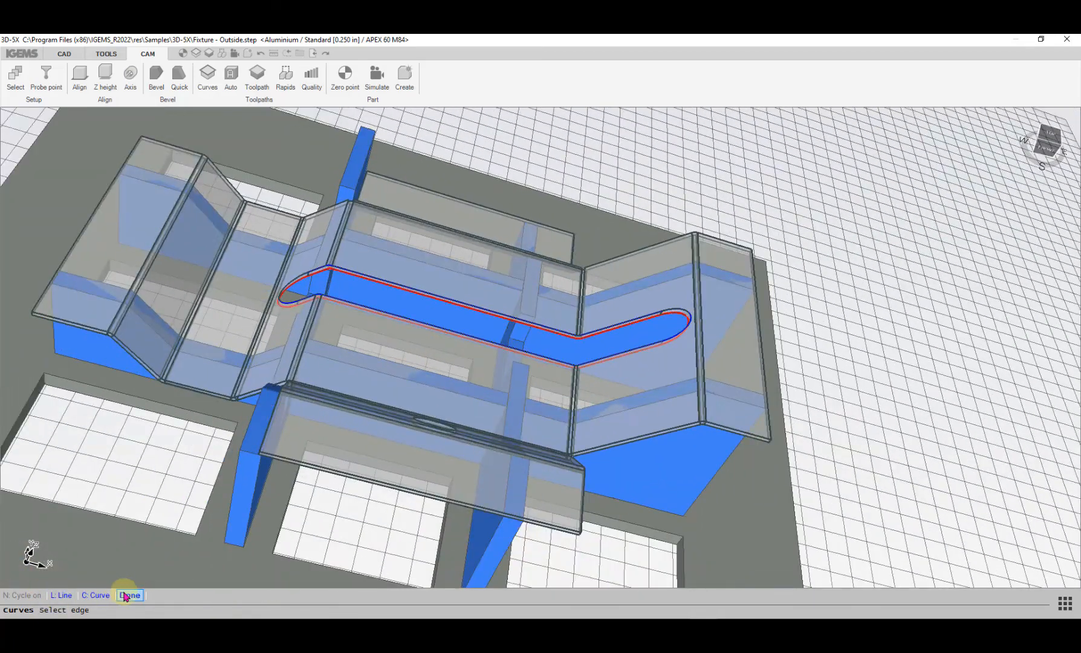
left_click(128, 595)
left_click(78, 322)
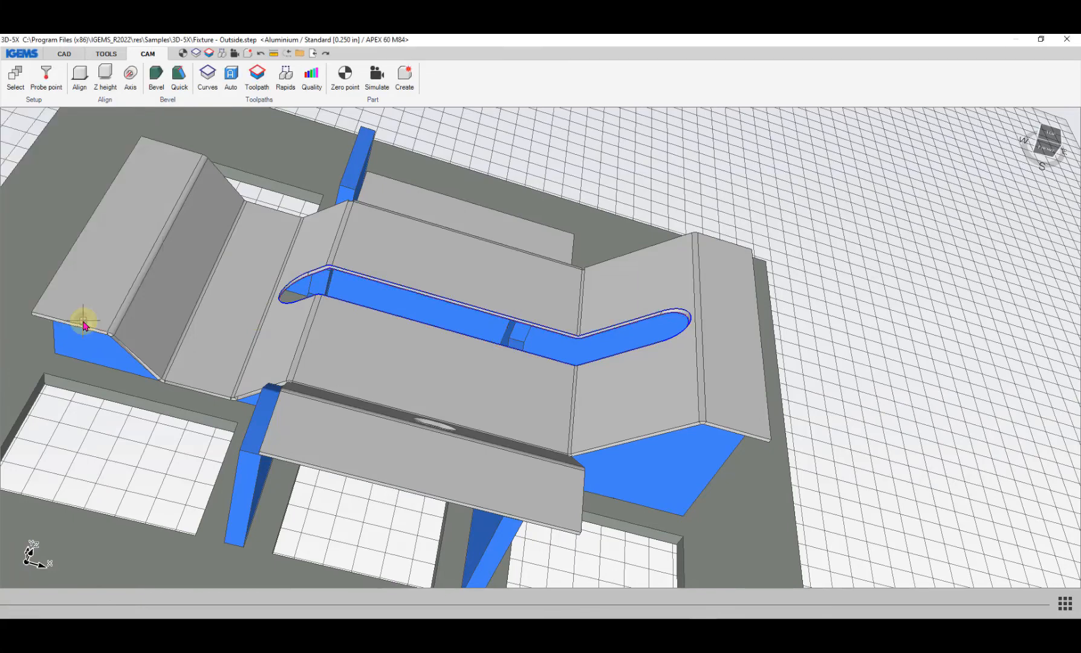
- Configure the slot's toolpath with tool position Follow and engagement Upper - Lower
left_click(258, 74)
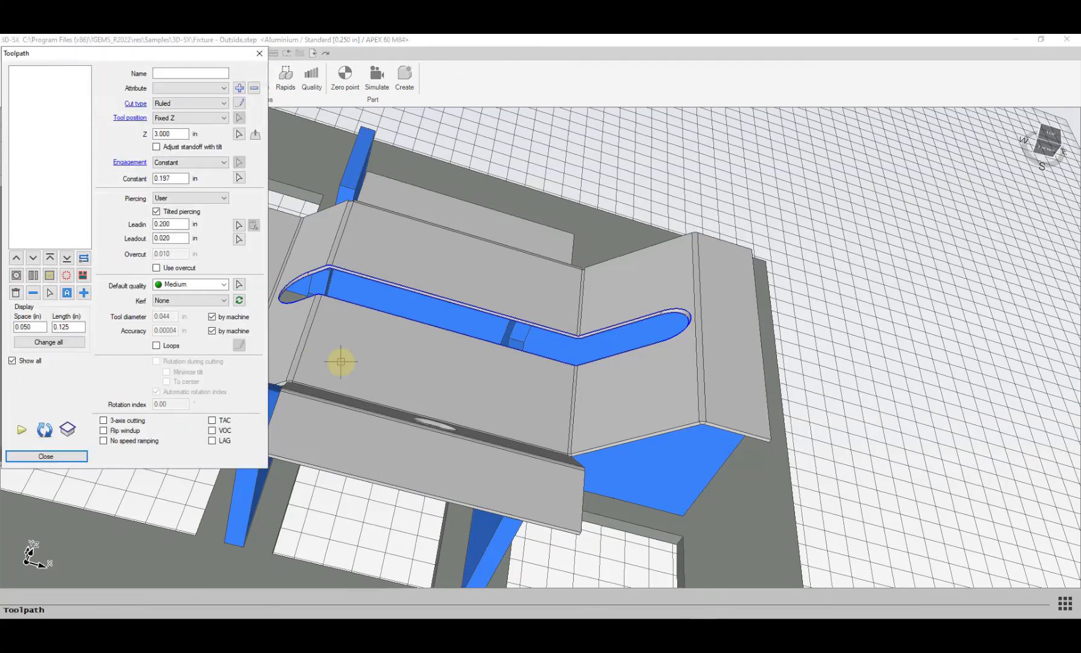
middle_click_drag(317, 219, 419, 259)
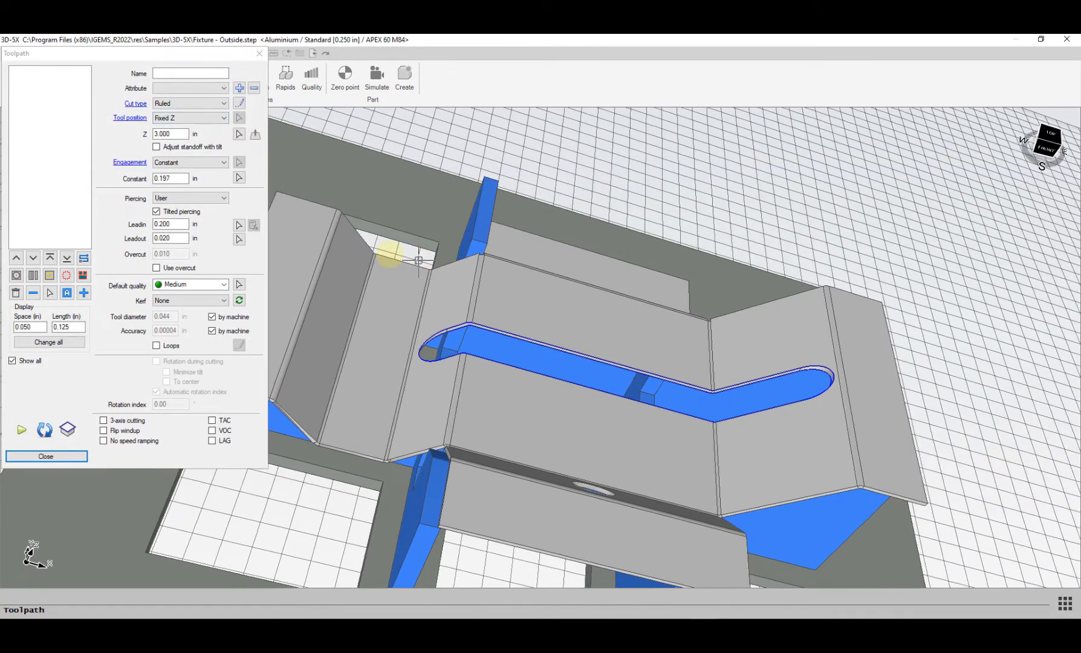
left_click(176, 118)
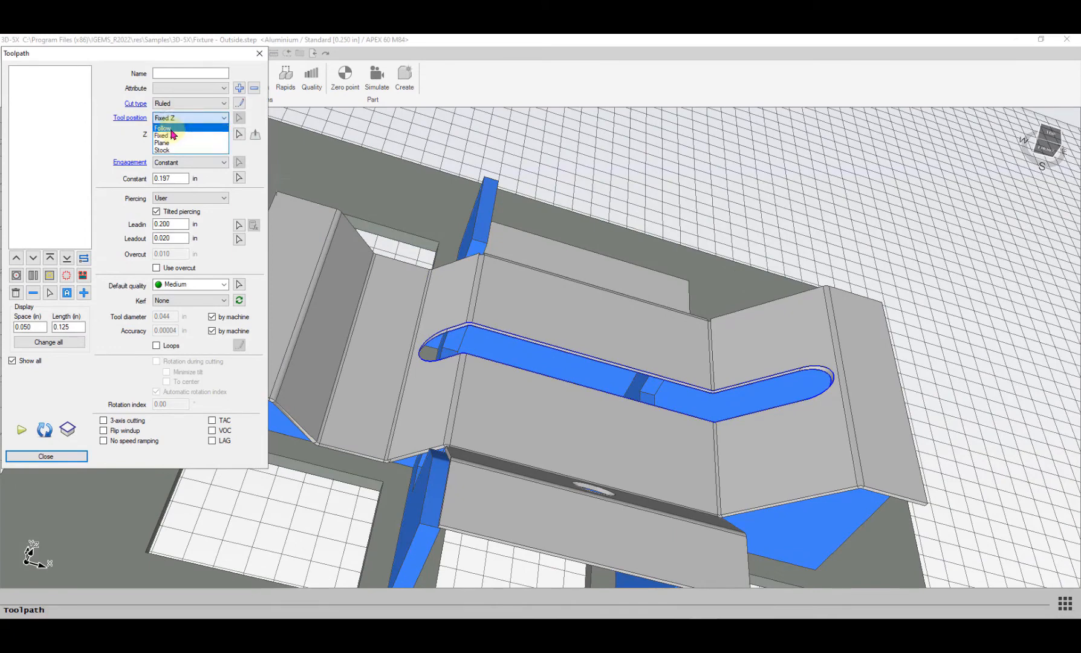
left_click(171, 128)
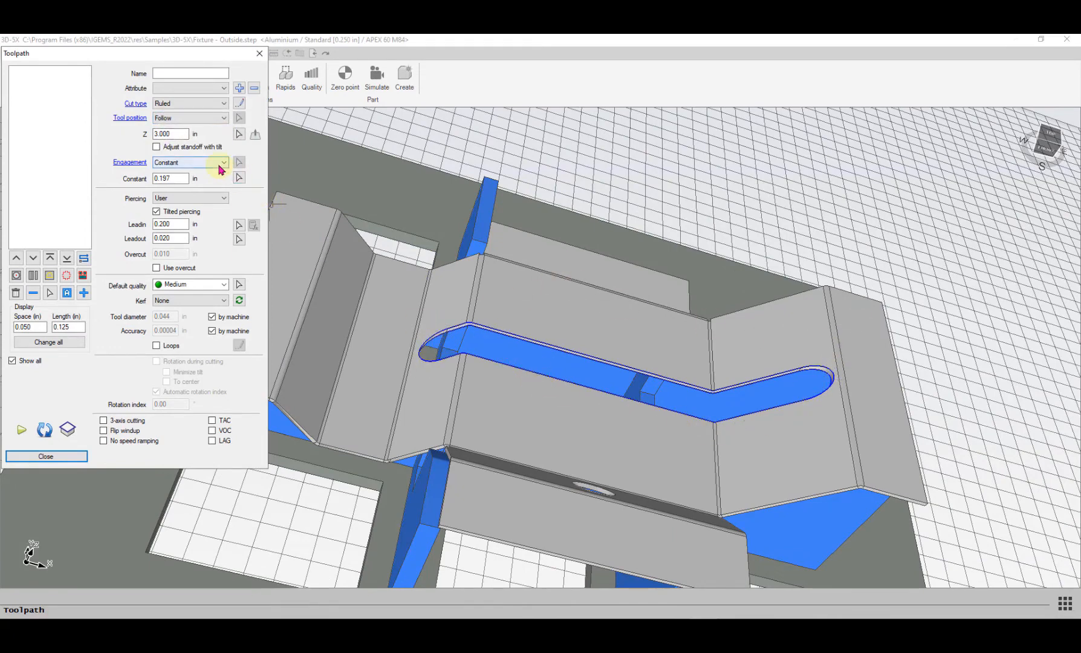
left_click(220, 165)
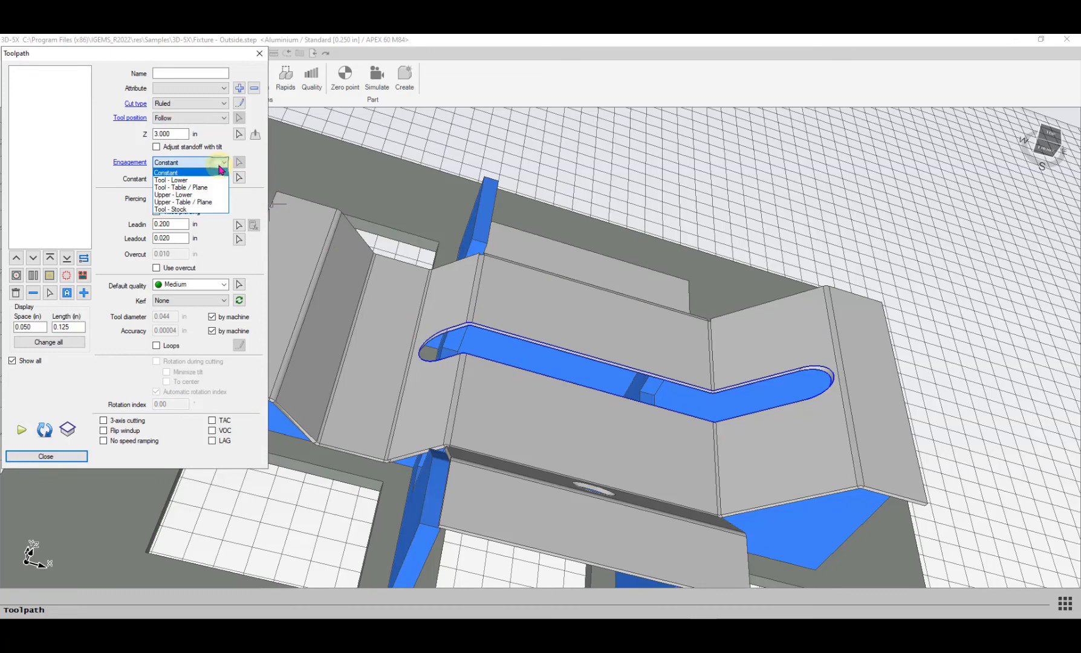
left_click(181, 195)
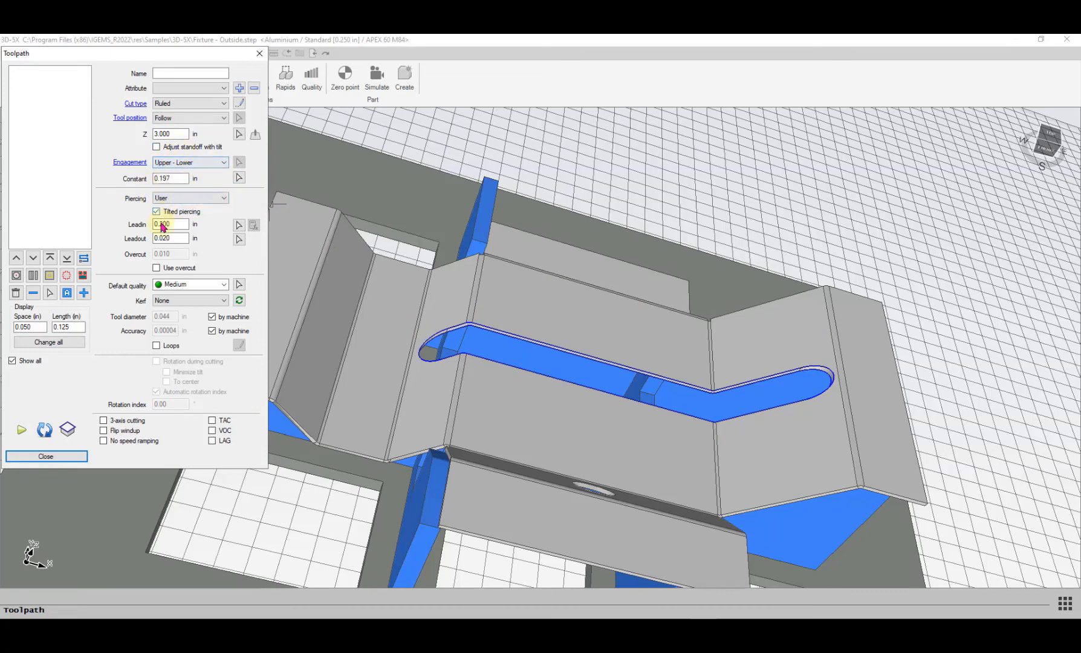
- Add a toolpath using the slot's upper and lower curves, starting near the middle of the slot's south edge
left_click(83, 295)
middle_click_drag(540, 397, 463, 465)
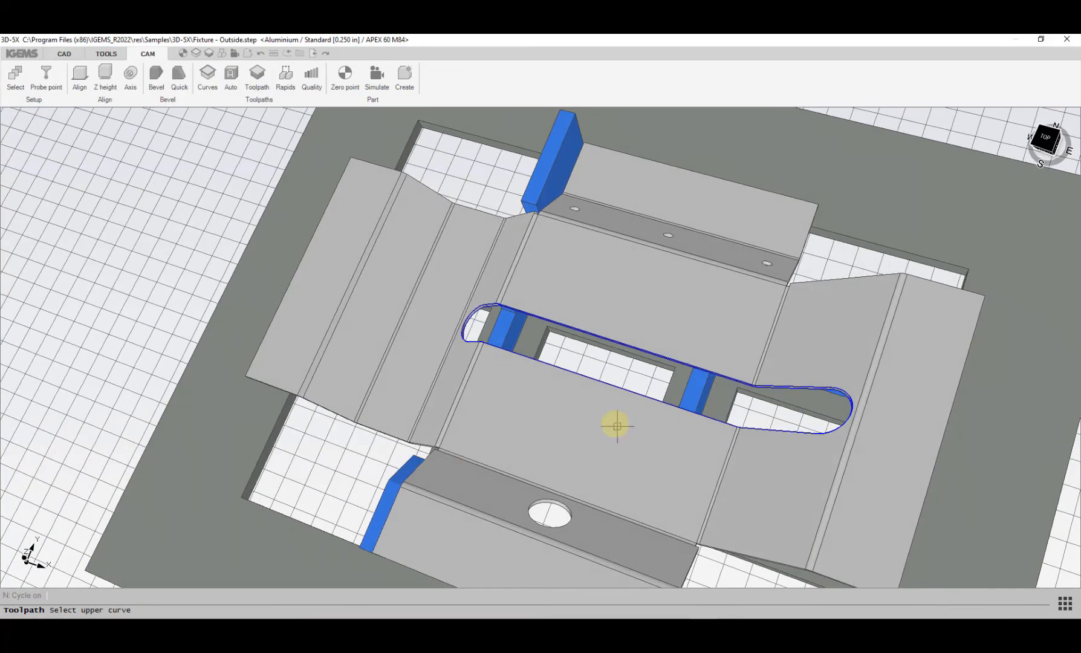
scroll(618, 426, "up", 3)
middle_click_drag(605, 400, 590, 467)
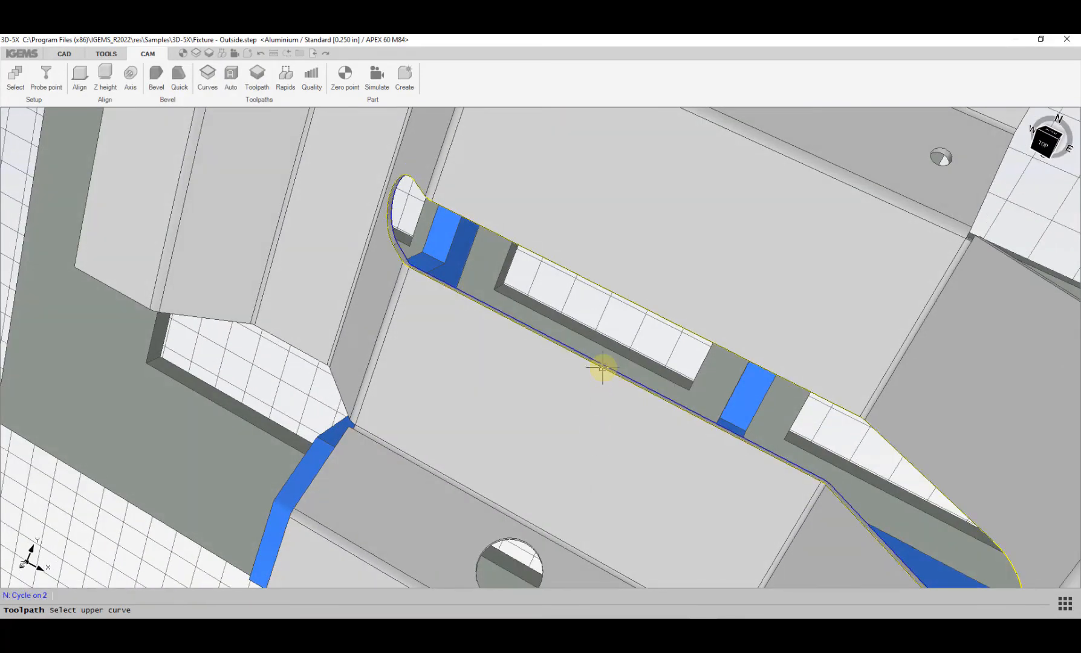
left_click(602, 366)
middle_click_drag(596, 380, 580, 417)
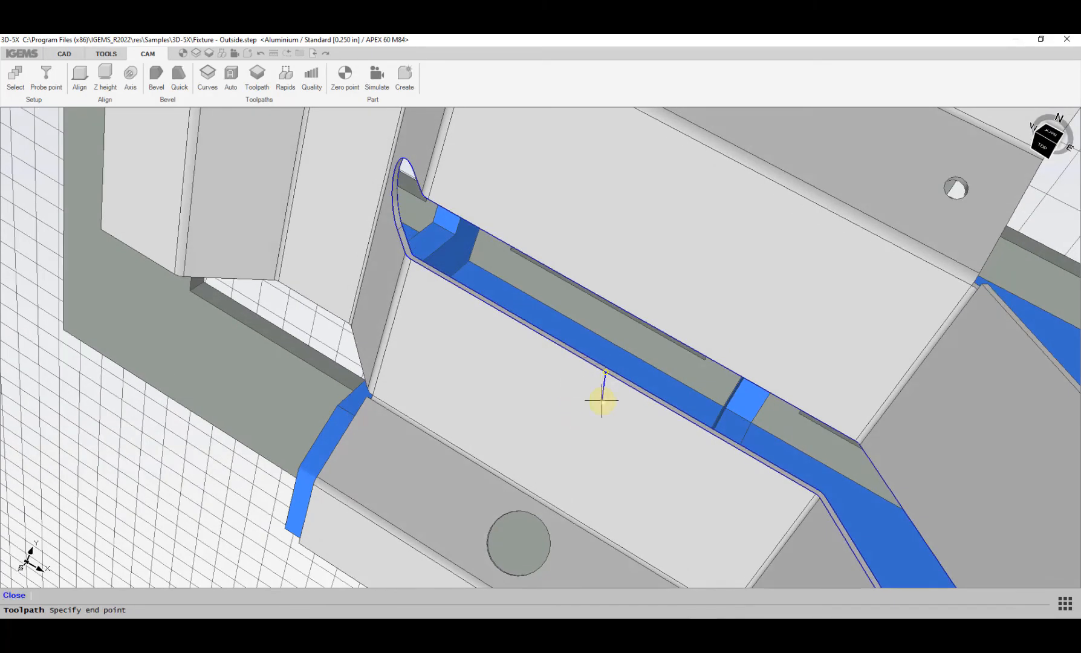
left_click(600, 400)
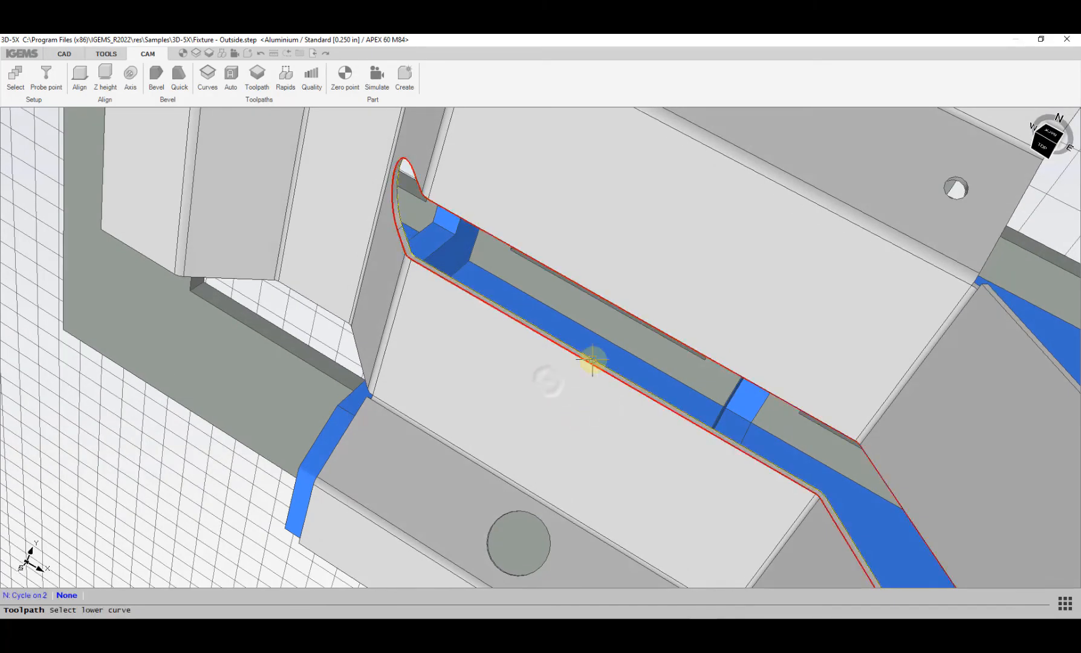
middle_click_drag(587, 357, 652, 302)
left_click(591, 368)
- Place the toolpath's lead-in and lead-out on the open inner side of the slot's south edge
scroll(592, 369, "up", 3)
scroll(646, 345, "up", 4)
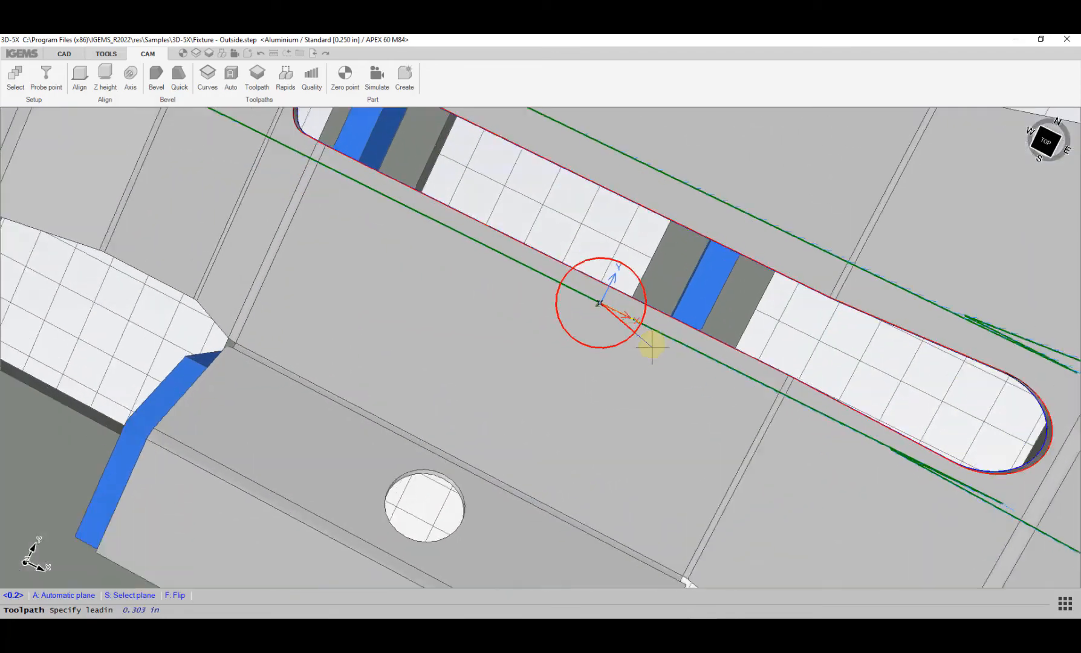
left_click(618, 234)
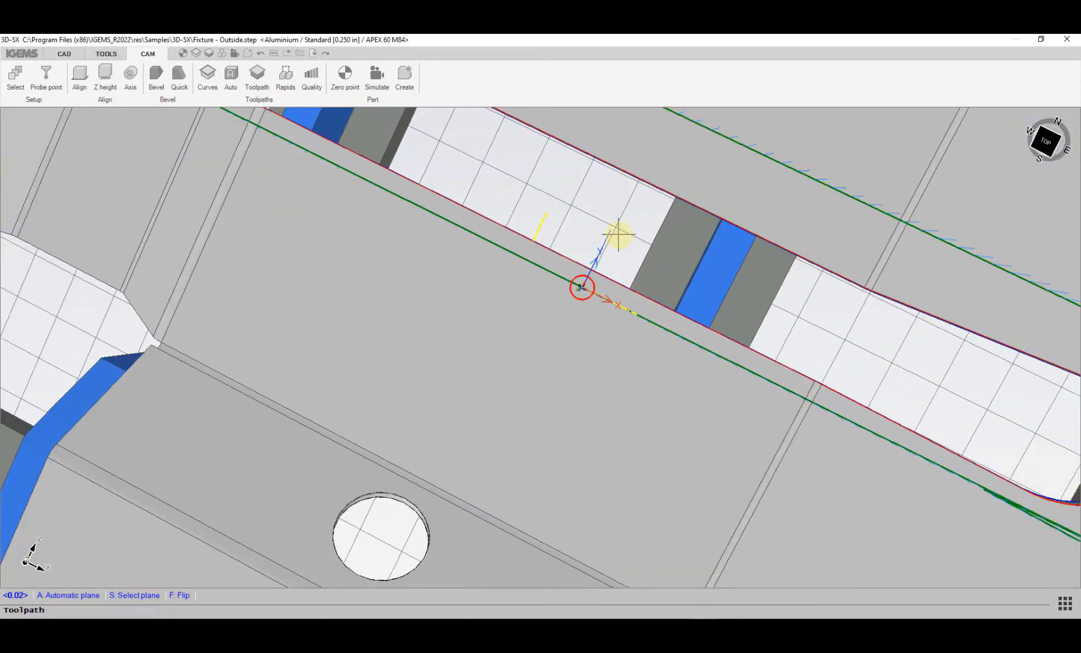
left_click(618, 234)
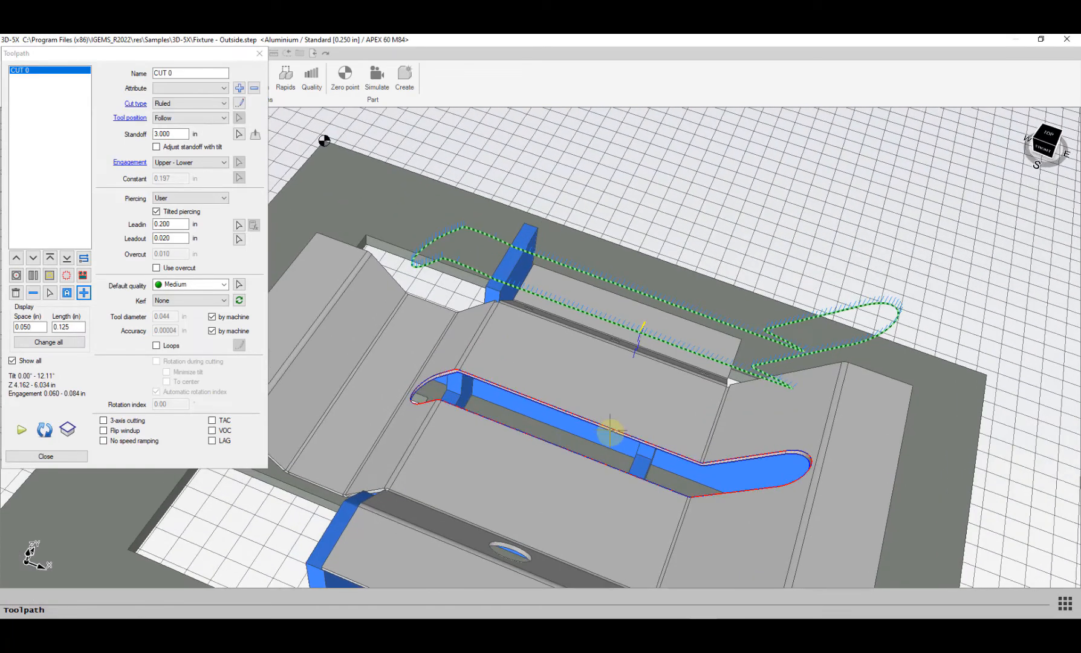
scroll(610, 431, "down", 2)
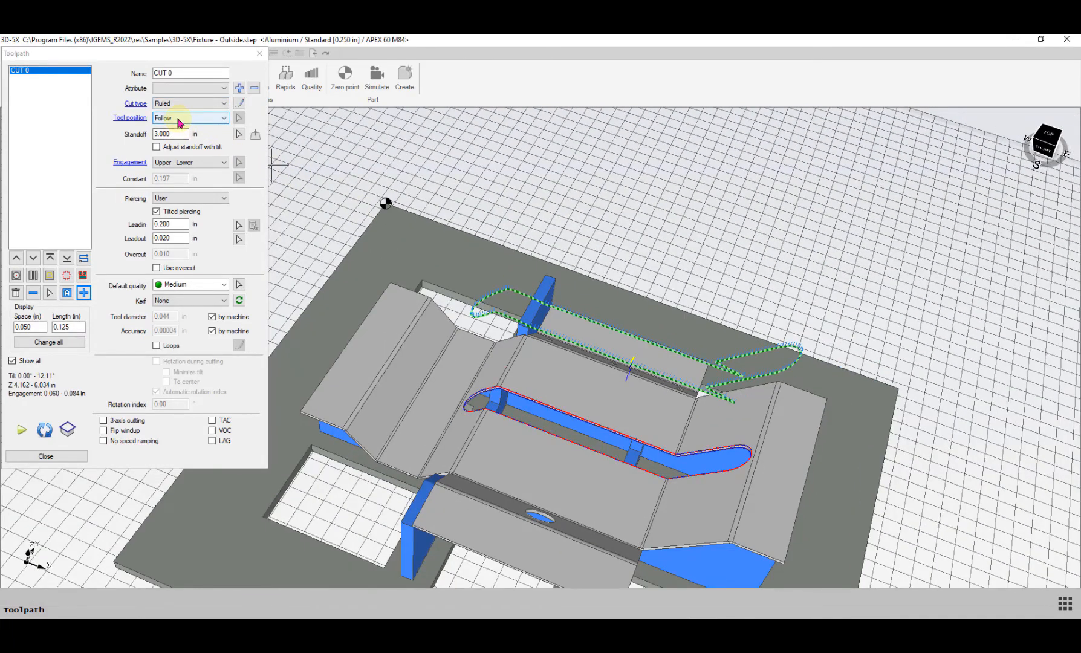
- Set the slot toolpath's standoff to 0 in
left_click(170, 134)
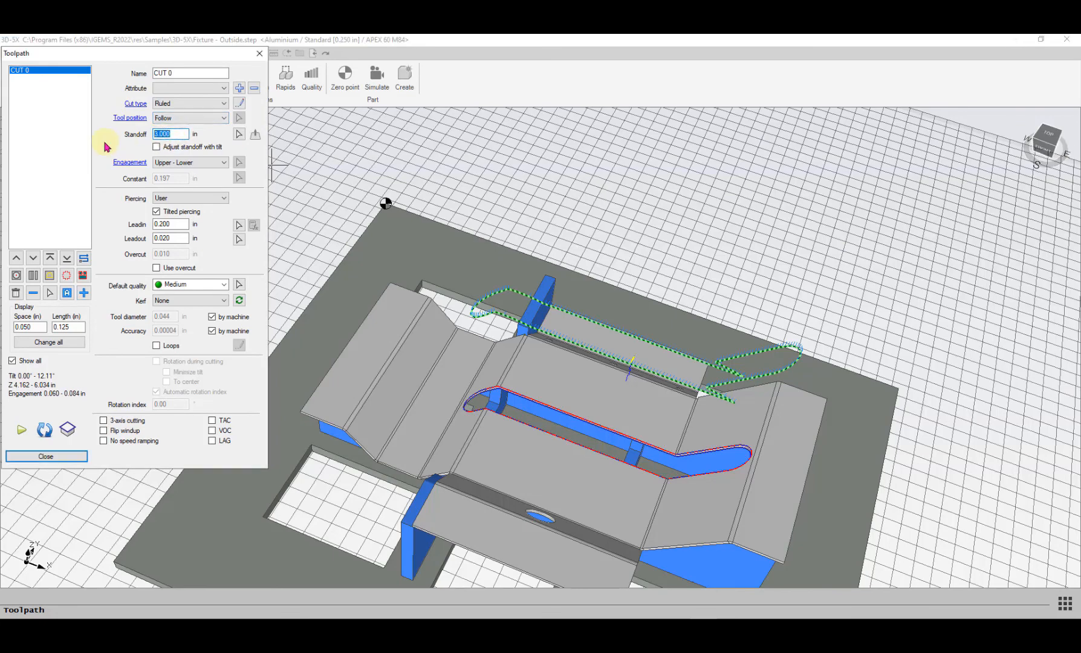
left_click(189, 73)
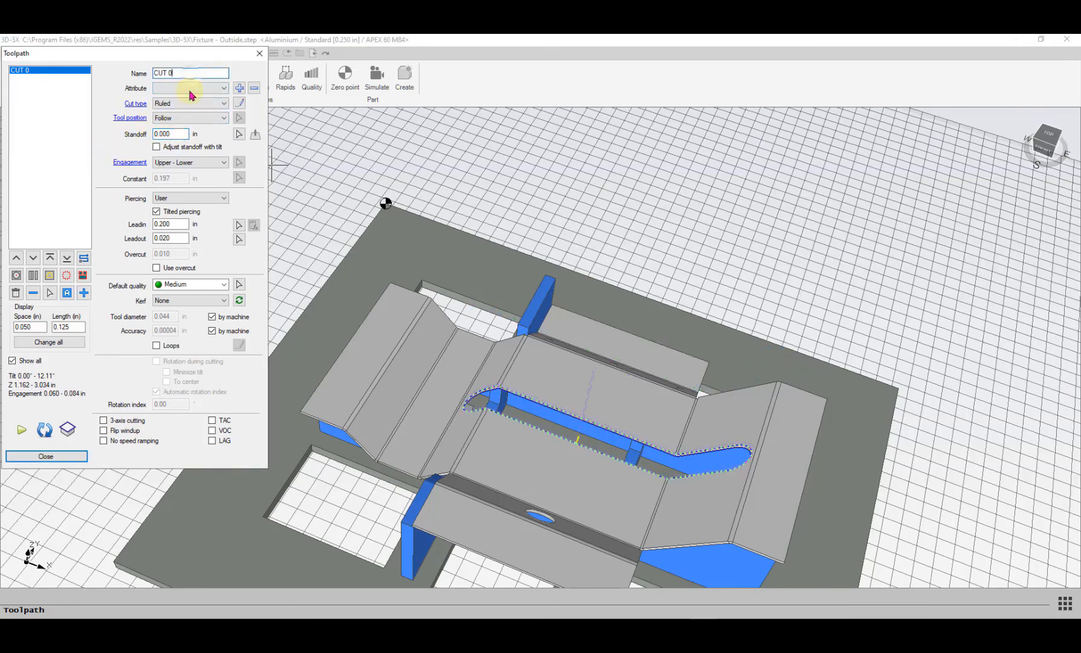
scroll(670, 405, "up", 5)
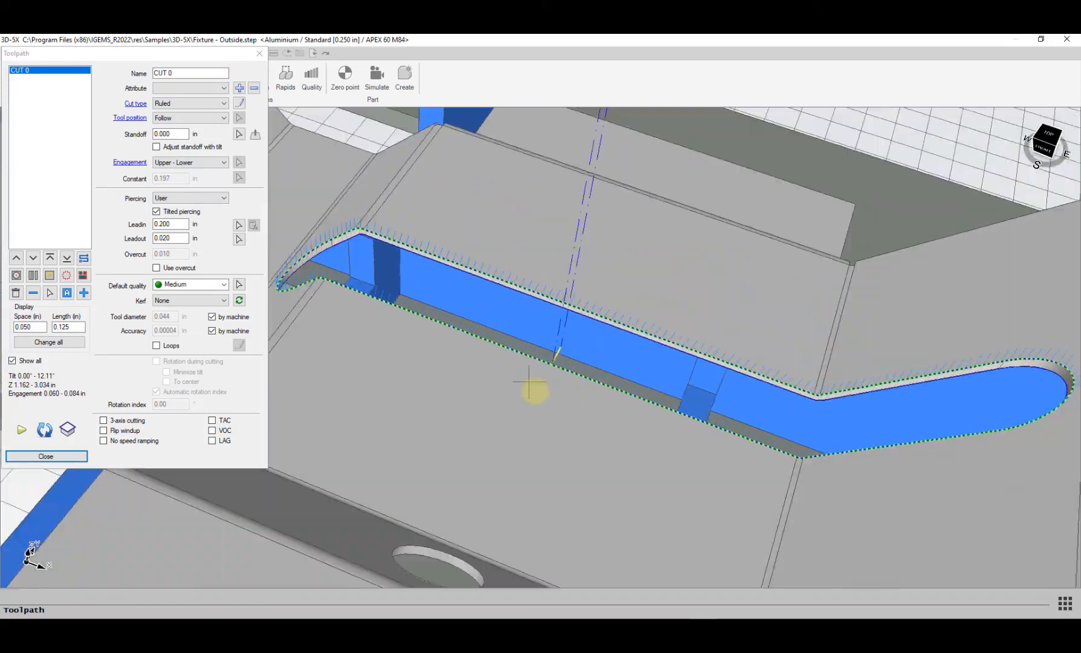
middle_click_drag(529, 382, 327, 281)
- Set the slot toolpath's standoff to 0.125 in
double_click(169, 133)
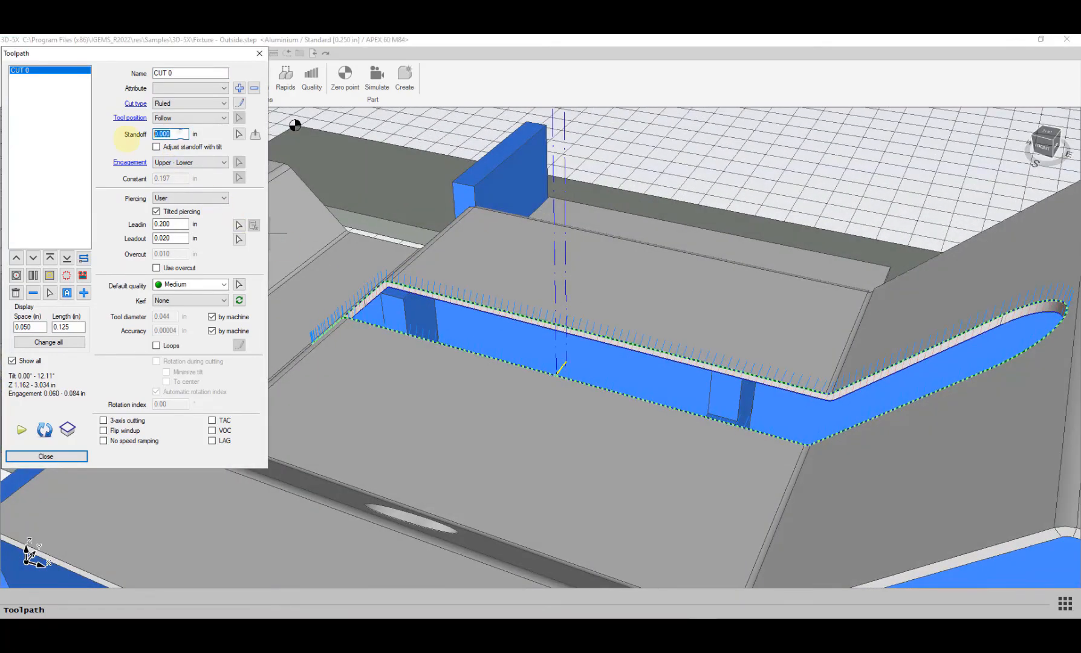
scroll(574, 329, "down", 2)
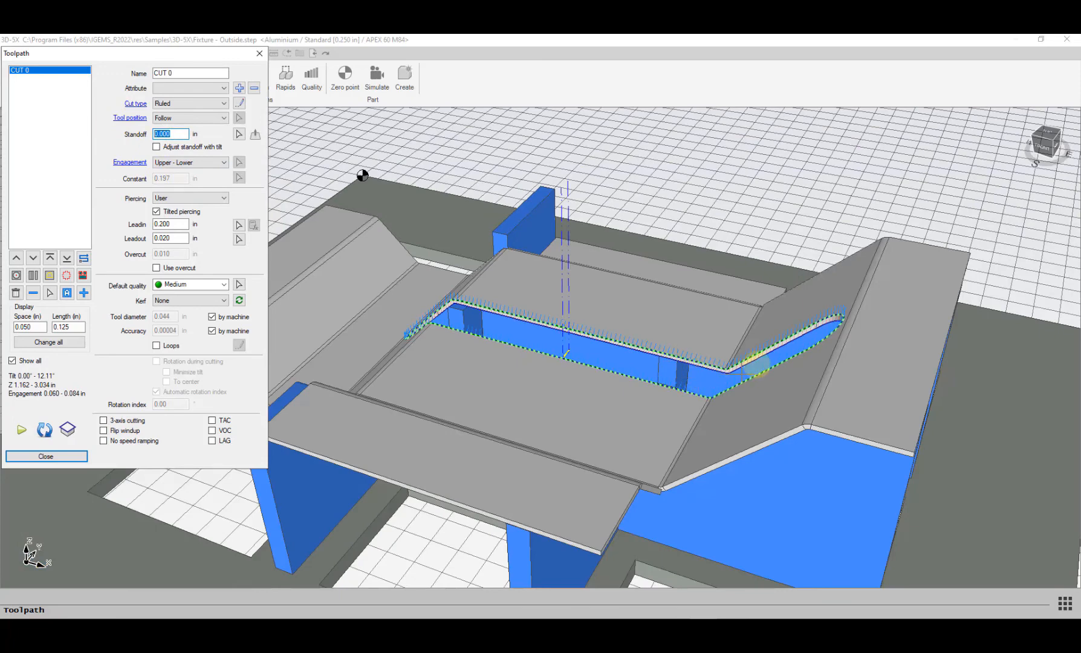
scroll(834, 324, "up", 3)
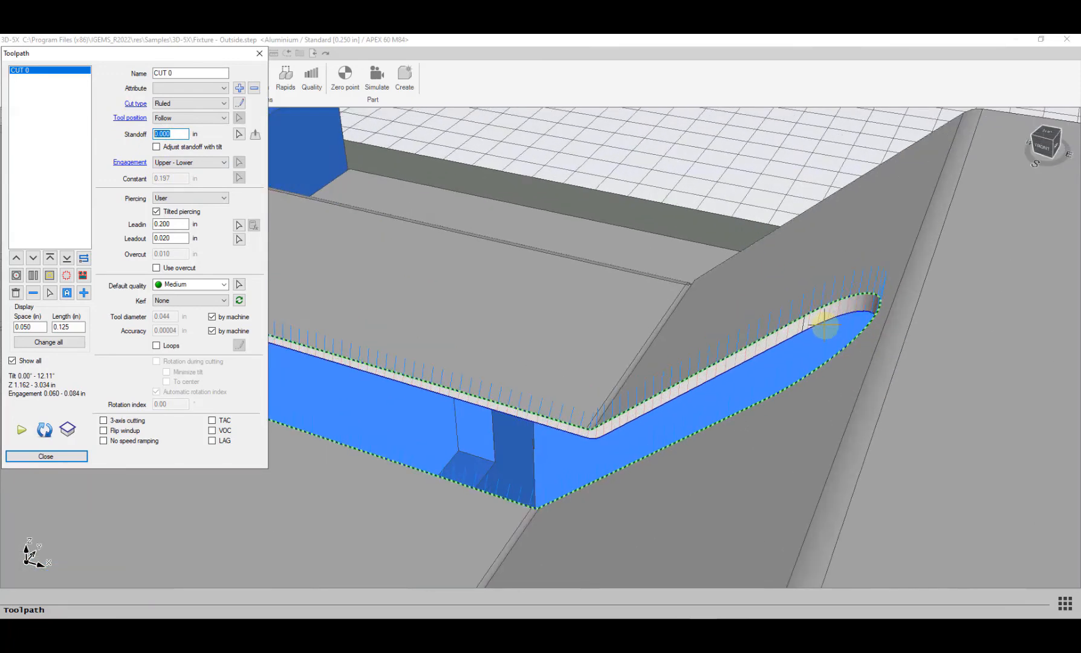
scroll(862, 299, "down", 3)
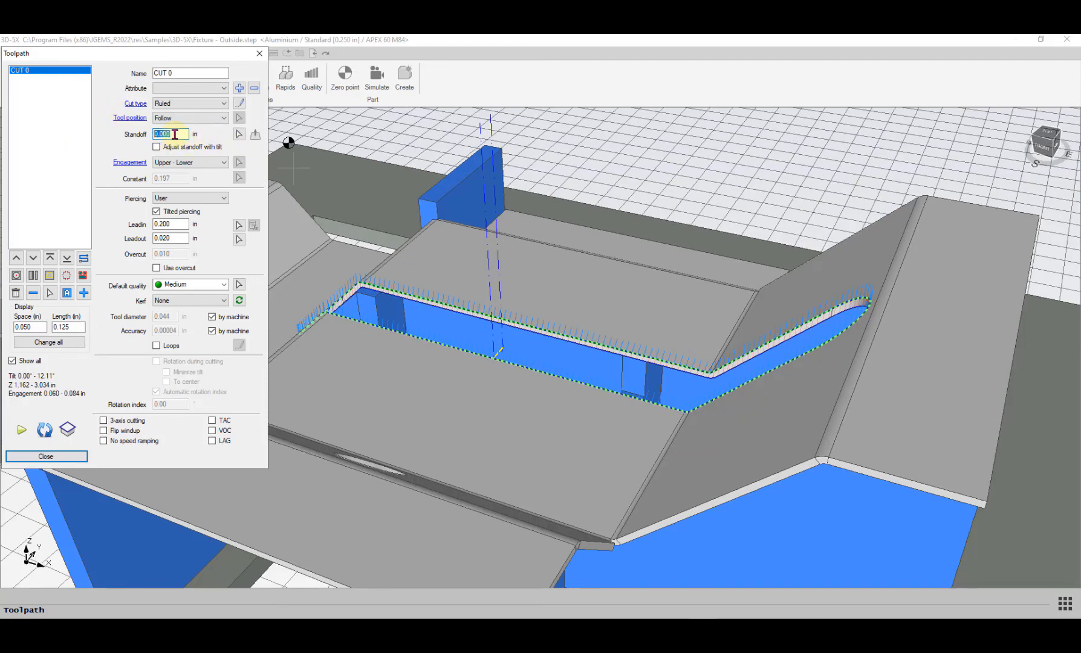
left_click(176, 224)
- Examine the offset toolpath around the slot from several angles, including its bends and rounded ends
middle_click_drag(582, 362, 720, 326)
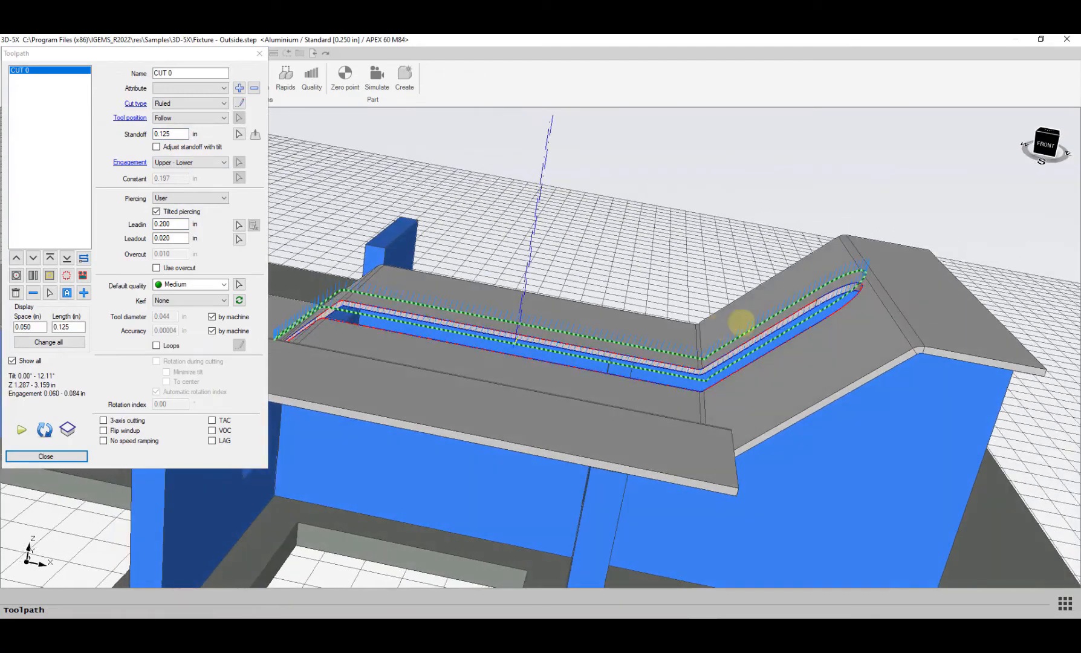
scroll(861, 272, "up", 3)
scroll(890, 245, "down", 1)
middle_click_drag(891, 244, 845, 255)
middle_click_drag(431, 343, 677, 376)
scroll(589, 271, "up", 2)
scroll(589, 270, "down", 4)
middle_click_drag(588, 275, 562, 439)
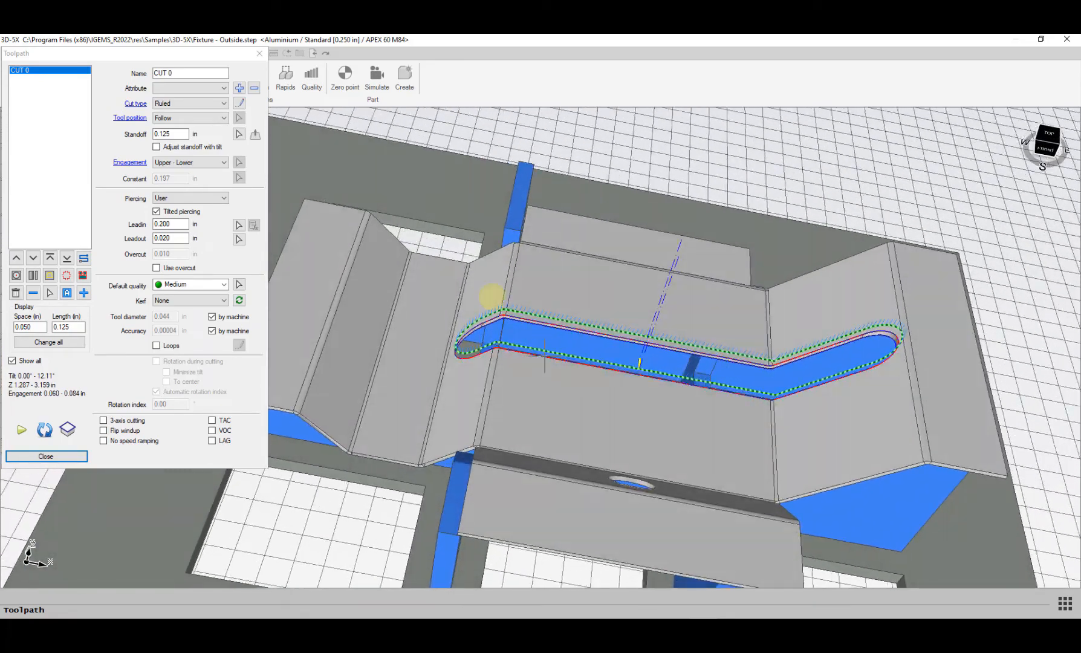
left_click_drag(185, 134, 123, 140)
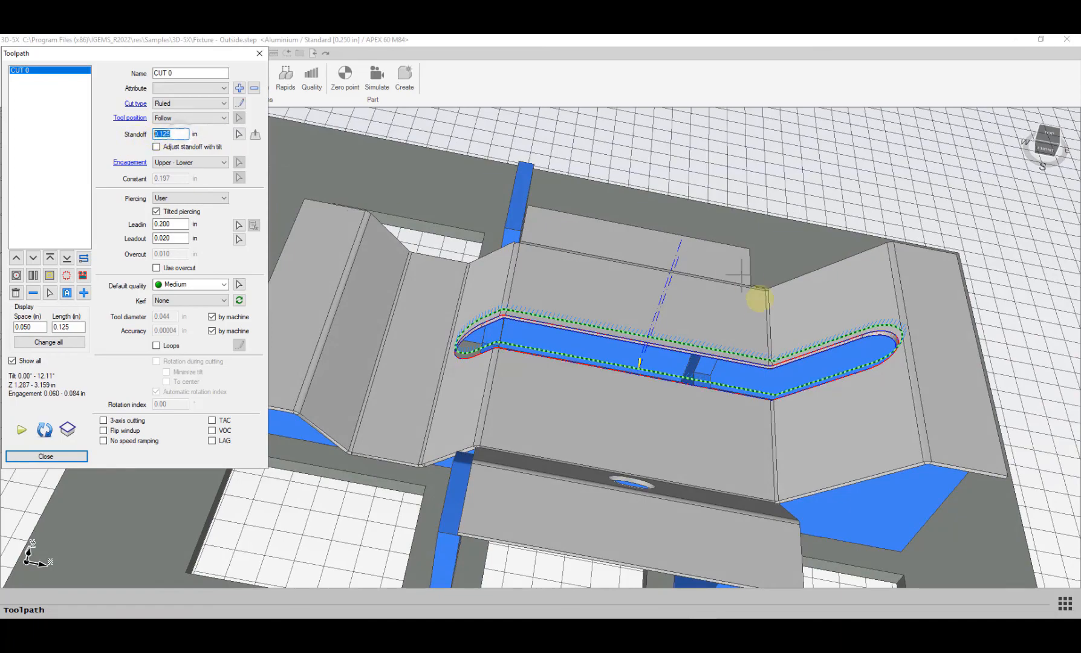
middle_click_drag(759, 299, 512, 147)
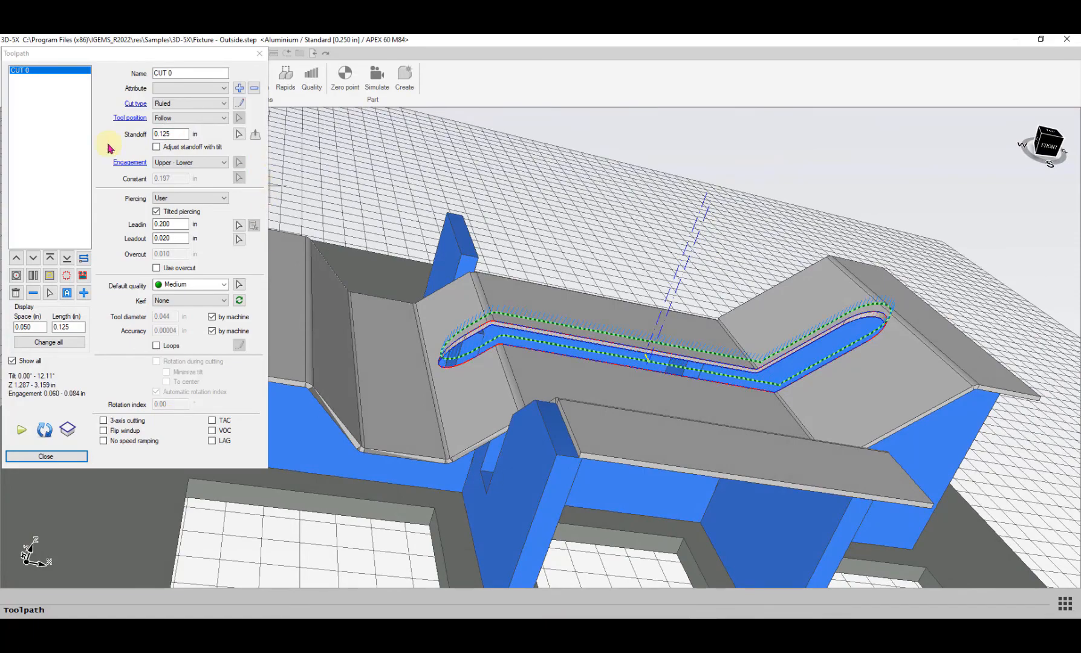
- Close the toolpath settings and open the Rapids settings, moving their window clear of the model
left_click(63, 458)
middle_click_drag(497, 334, 505, 366)
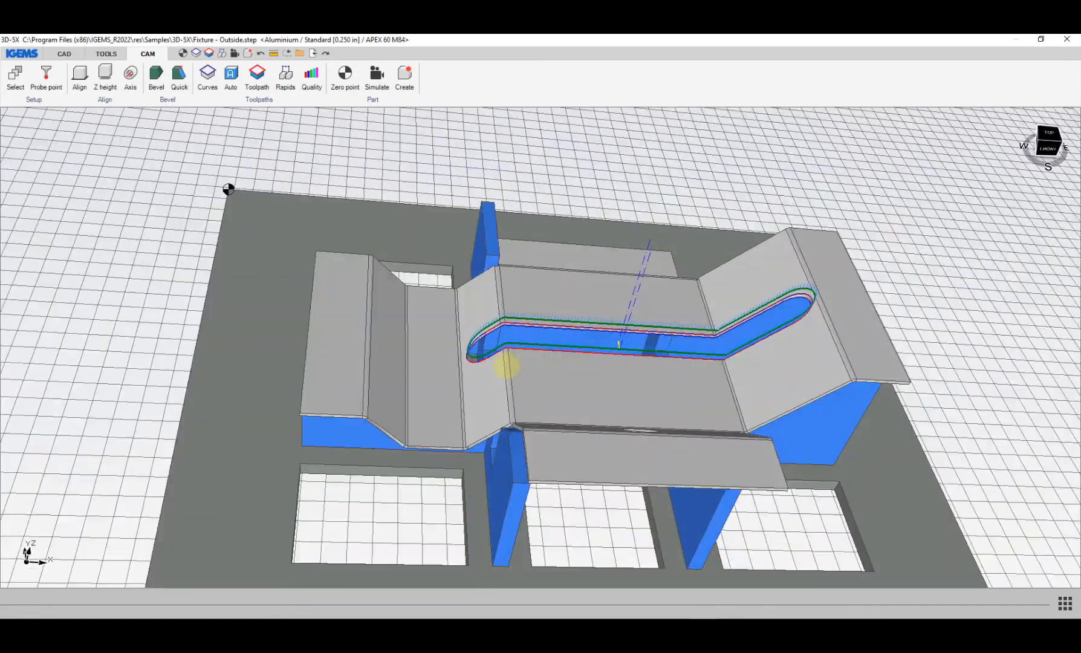
left_click(285, 75)
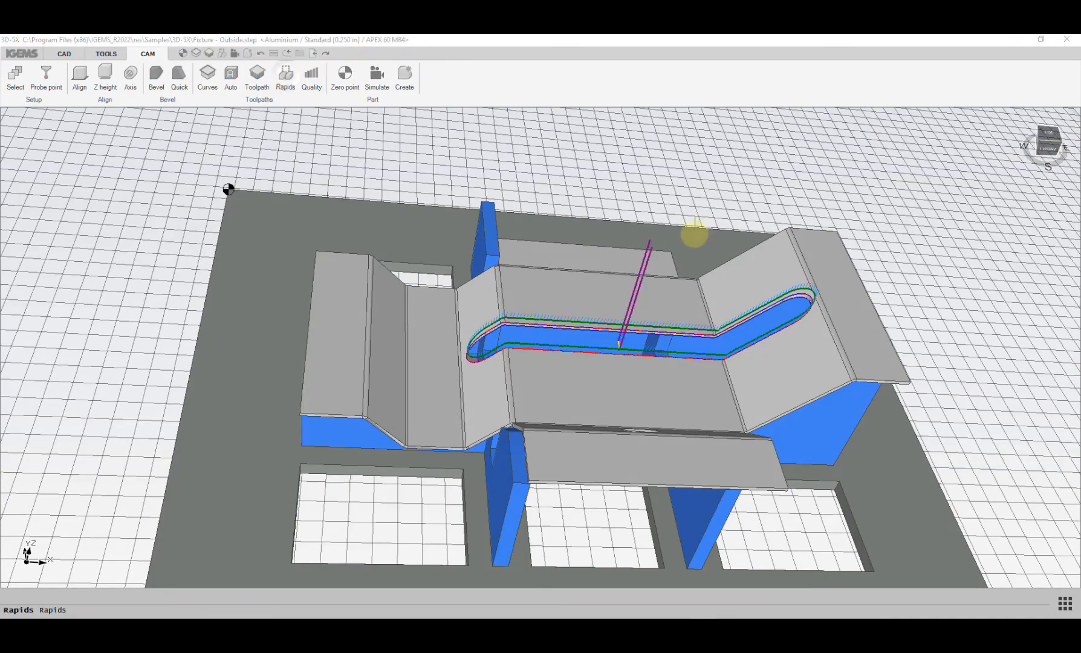
scroll(624, 263, "down", 2)
left_click_drag(0, 140, 222, 128)
- Examine the rapid moves above the slot and their clearance over the part and fixture
middle_click_drag(552, 226, 498, 270)
middle_click_drag(552, 295, 586, 323)
scroll(577, 367, "up", 3)
scroll(586, 323, "down", 3)
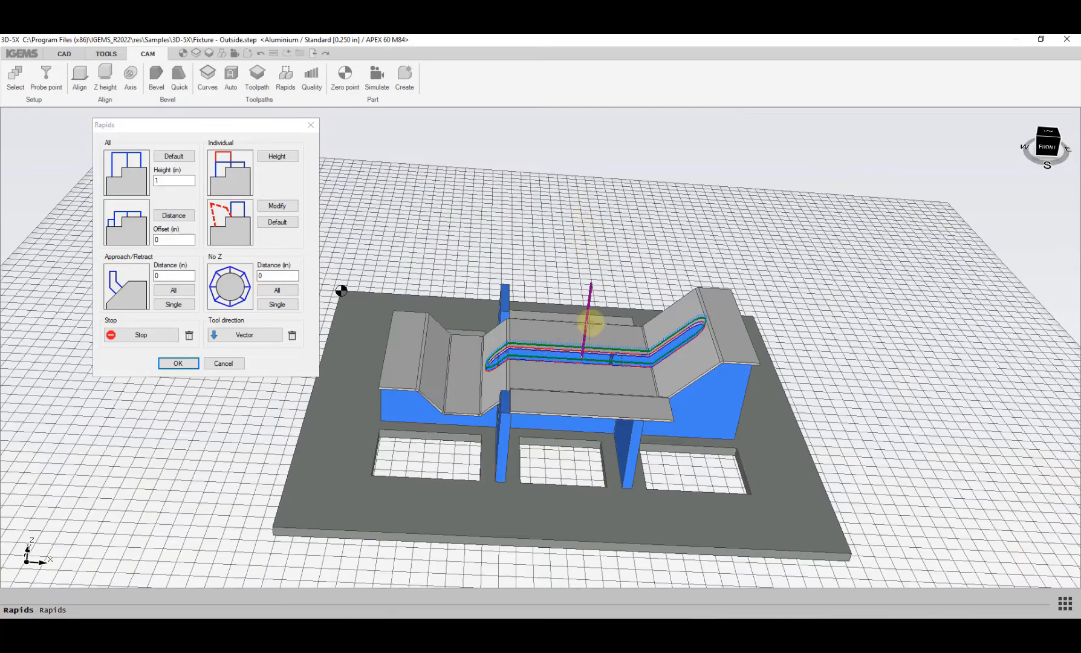
scroll(591, 320, "up", 2)
scroll(591, 320, "down", 3)
middle_click_drag(591, 320, 535, 393)
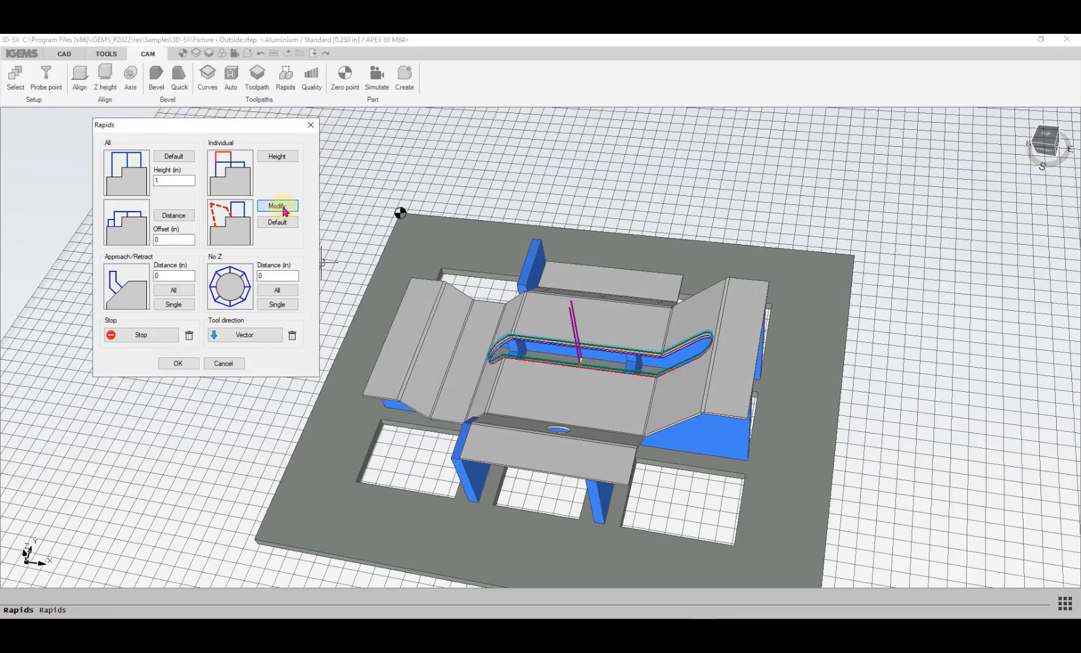
- Start modifying an individual rapid, selecting the one closest to the slot's south edge
left_click(278, 206)
scroll(550, 341, "up", 3)
middle_click_drag(551, 342, 508, 325)
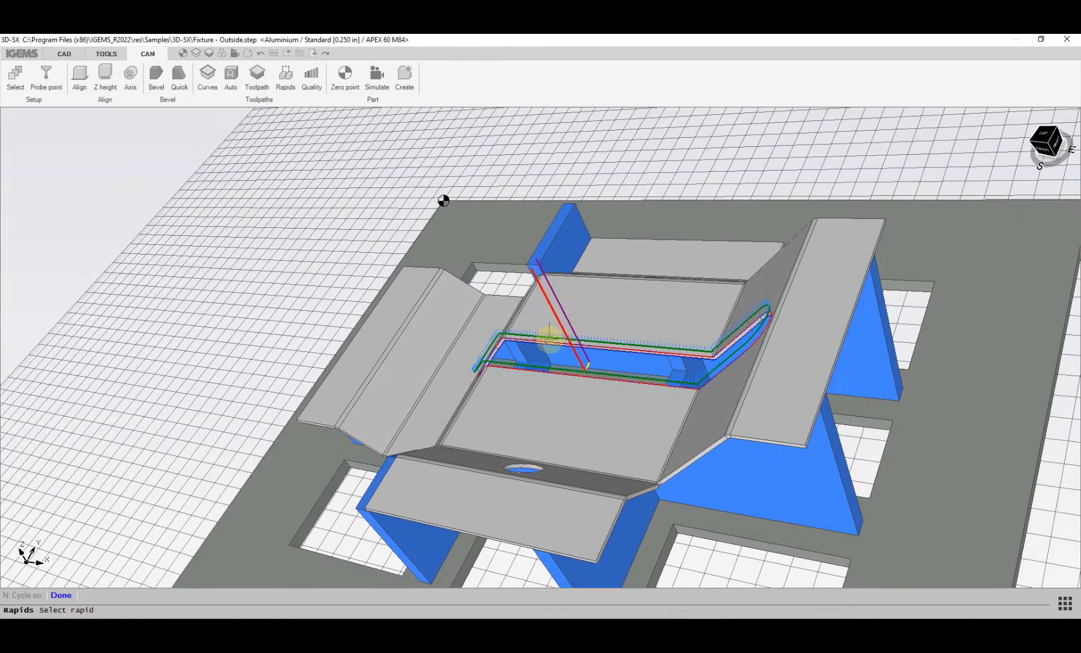
scroll(552, 337, "up", 3)
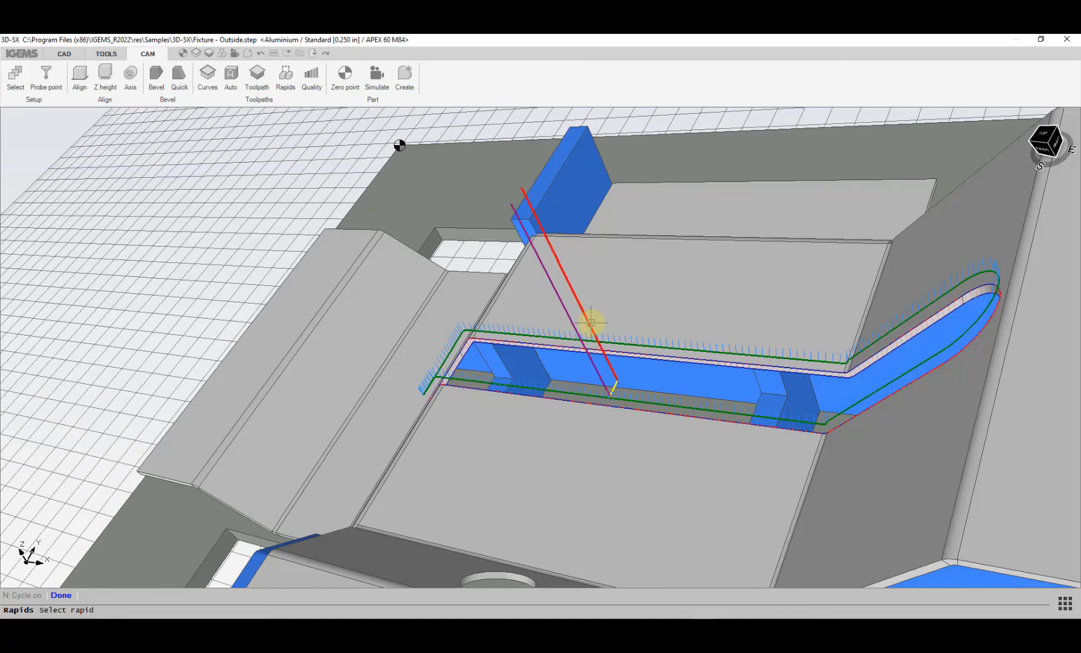
left_click(572, 330)
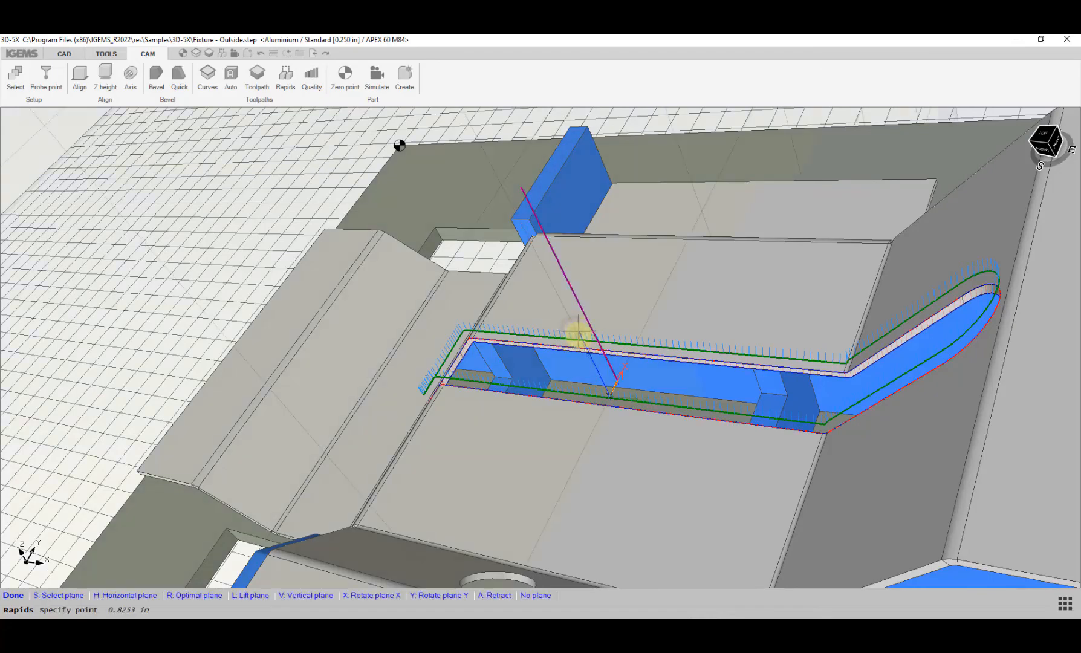
- Turn on Ortho and place the rapid's first point 2 in up from the cut along the tool direction
scroll(575, 330, "down", 4)
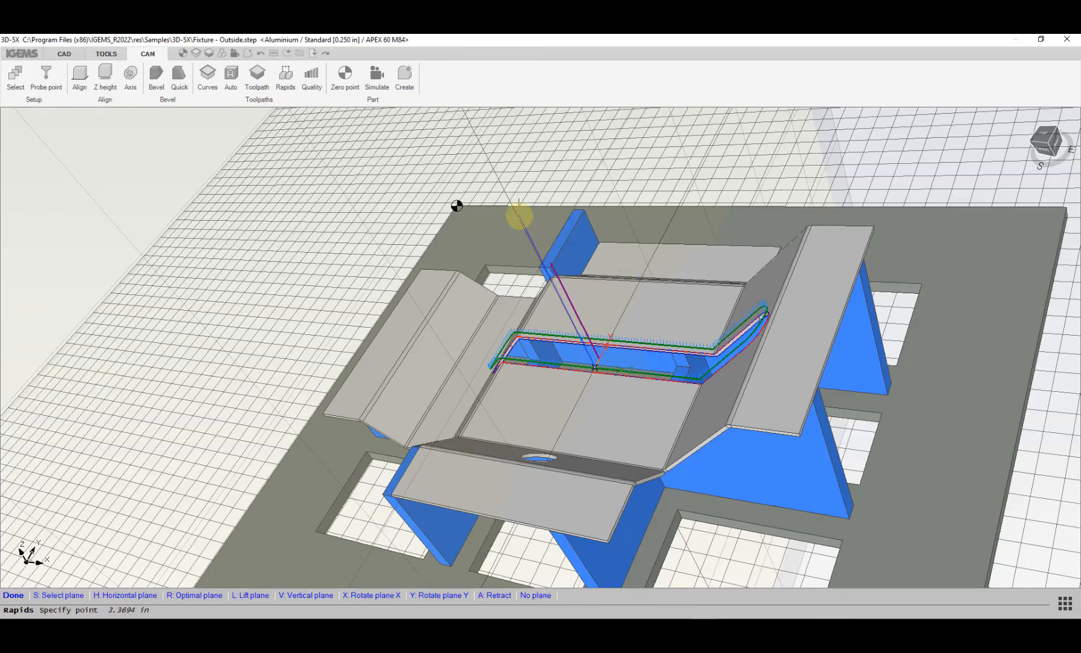
middle_click_drag(528, 214, 567, 195)
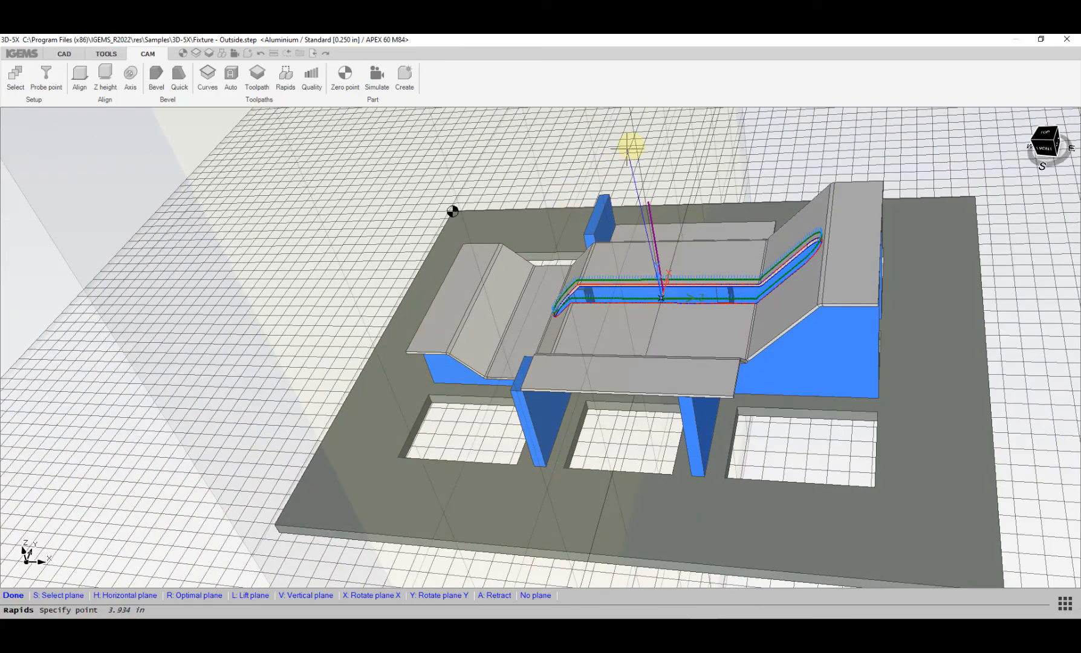
left_click(1065, 603)
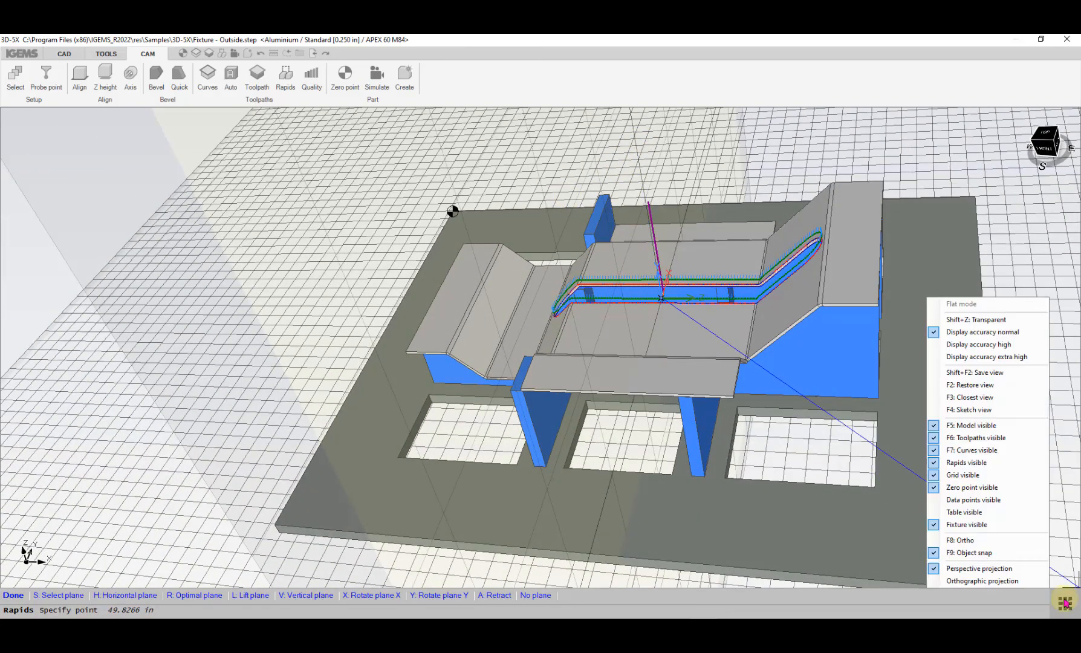
left_click(967, 547)
middle_click_drag(728, 315, 634, 222)
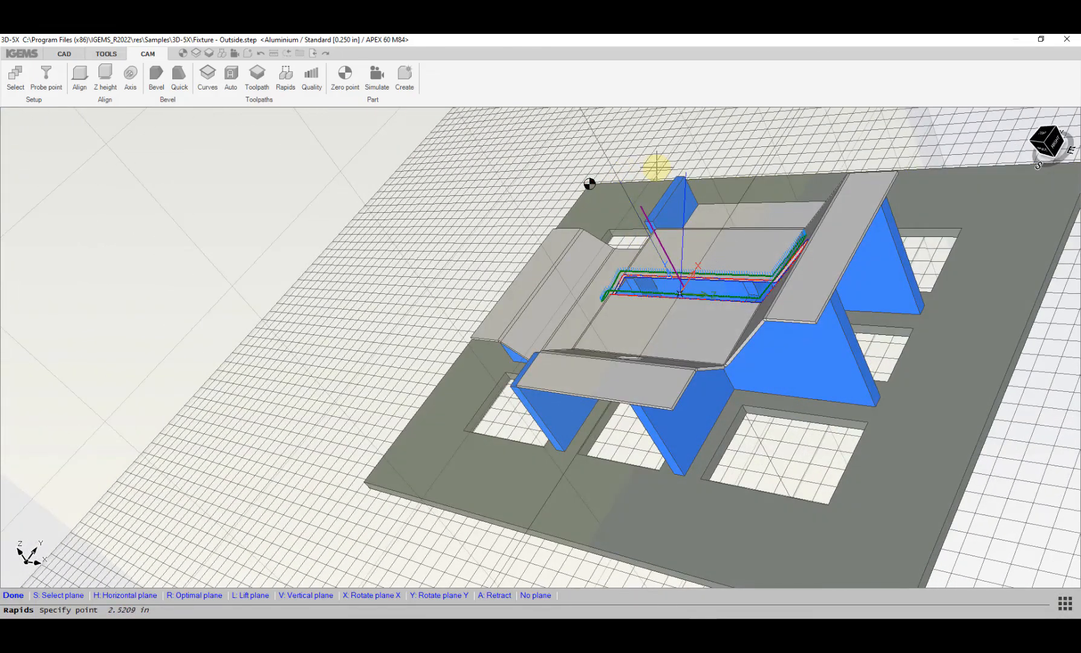
type("2")
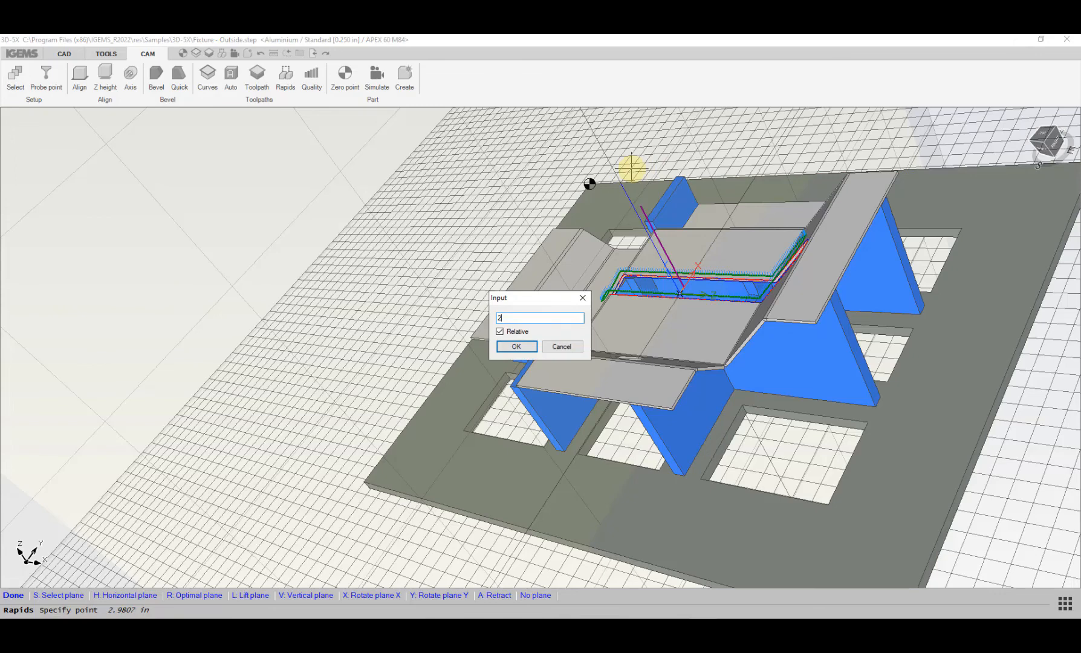
key("Return")
- Switch to a horizontal plane, place the rapid's next point about 7.9 in to the north, and finish the rapid
scroll(631, 171, "down", 5)
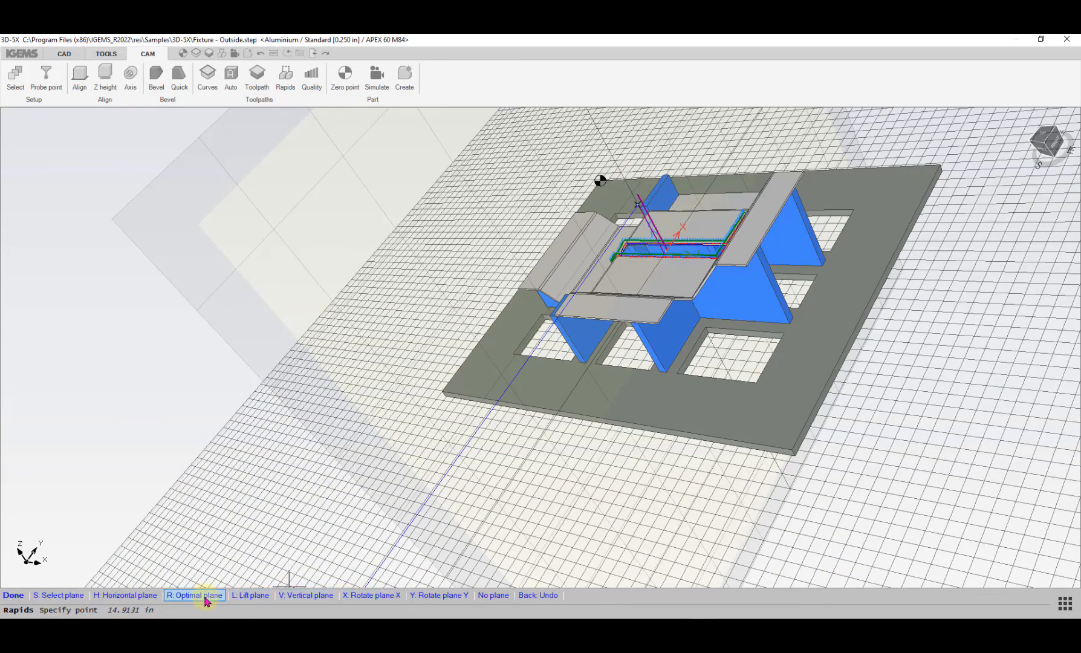
left_click(147, 595)
middle_click_drag(454, 416, 687, 258)
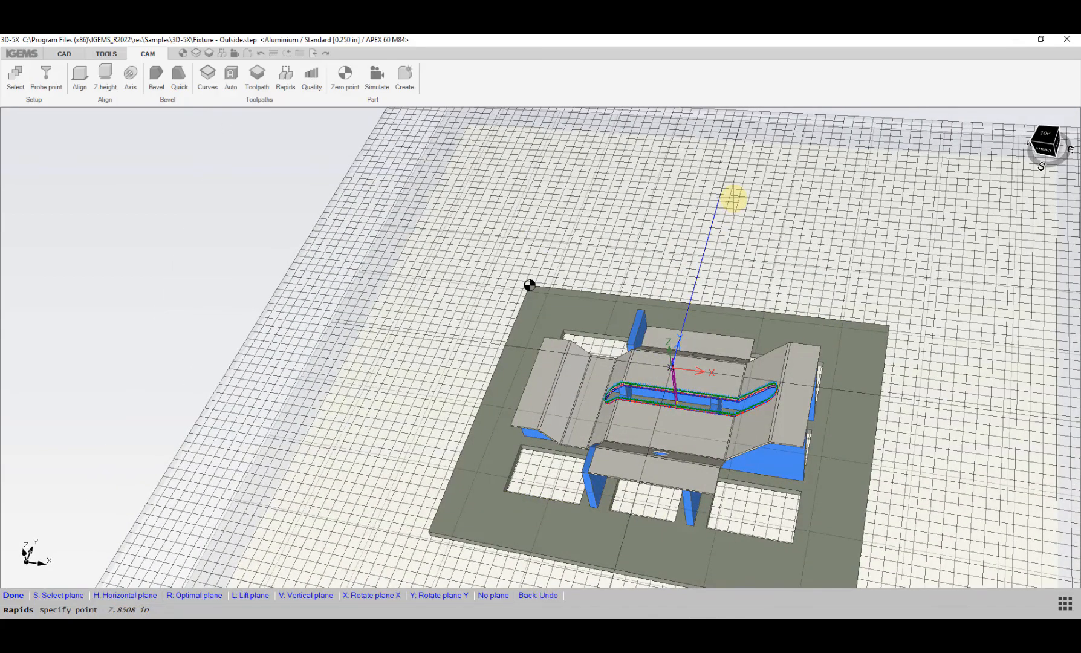
left_click(732, 198)
key("Return")
scroll(734, 208, "down", 3)
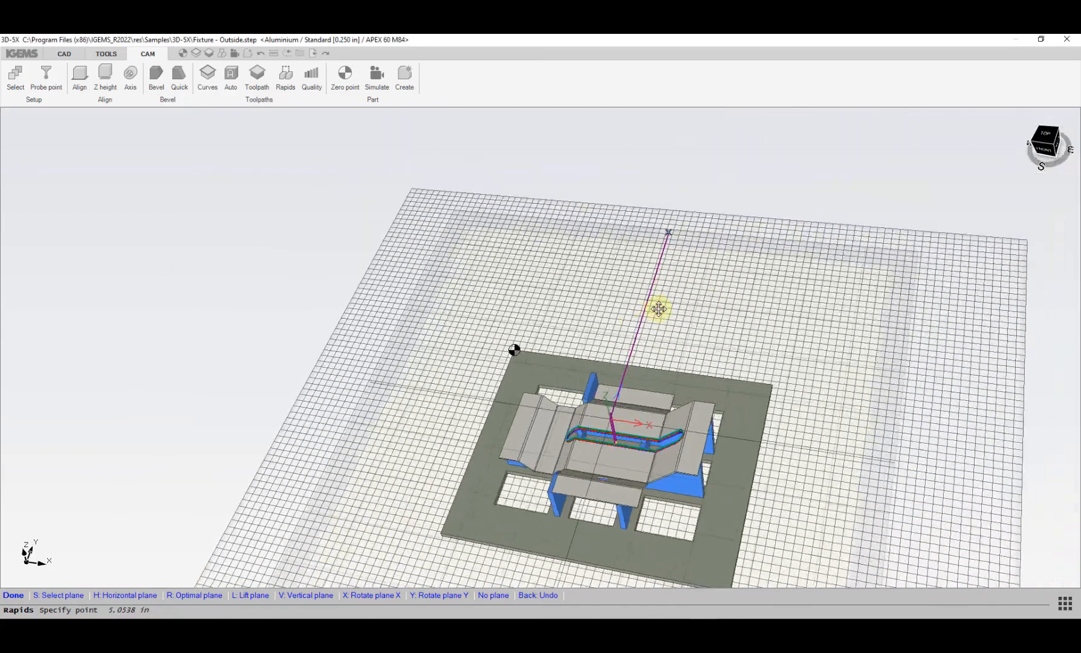
left_click(659, 309)
scroll(632, 396, "up", 2)
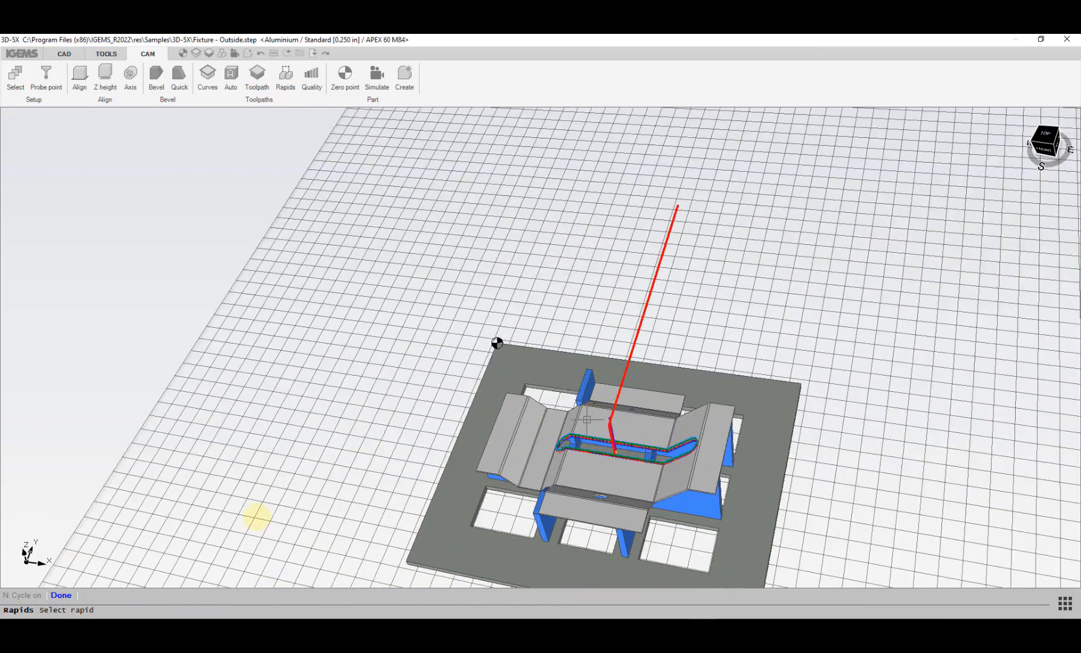
- Finish modifying the individual rapid and accept the rapid settings for the slot's cut
left_click(61, 598)
middle_click_drag(499, 439, 384, 337)
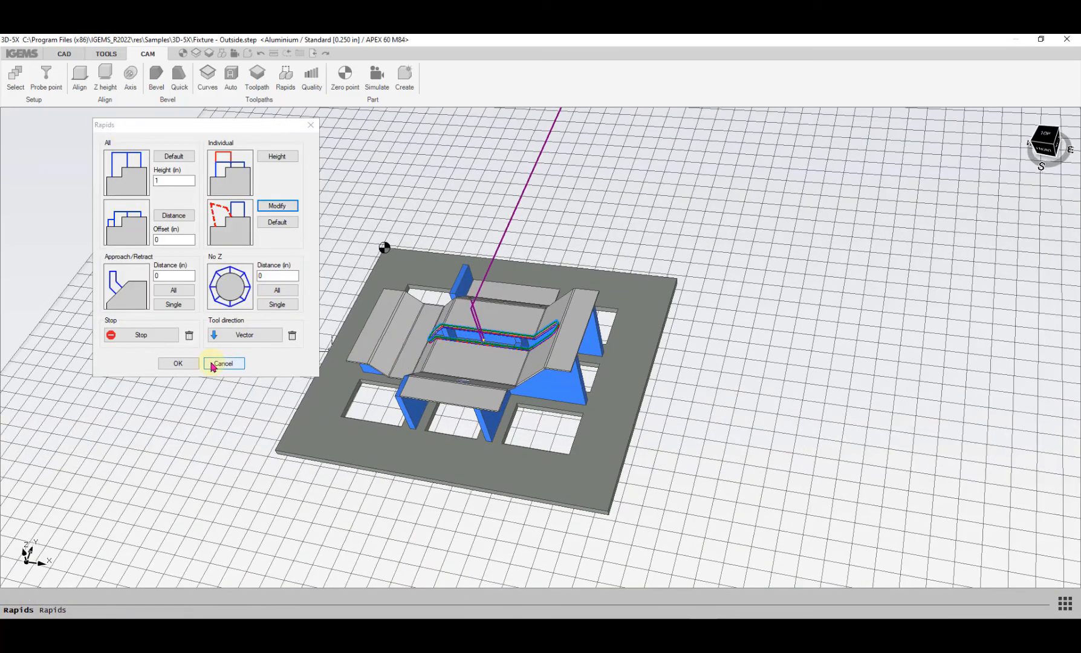
left_click(179, 364)
- Create the part as Fixture - Outside, taking its name from the file, with quantity 1 and the Curves export method
middle_click_drag(314, 380, 488, 337)
left_click(407, 78)
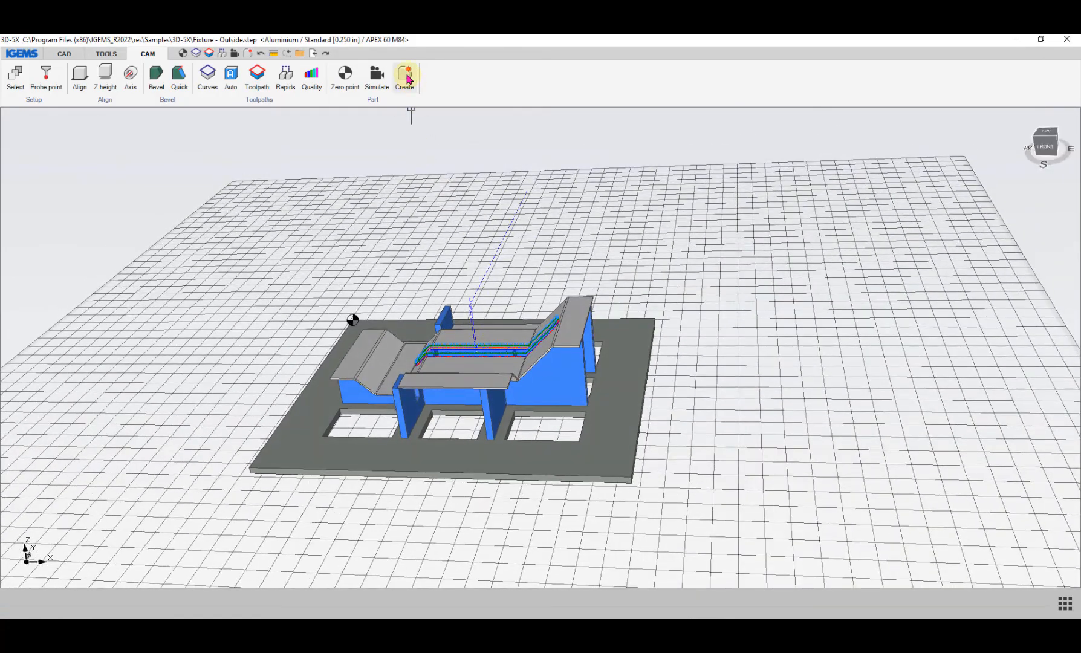
left_click(585, 286)
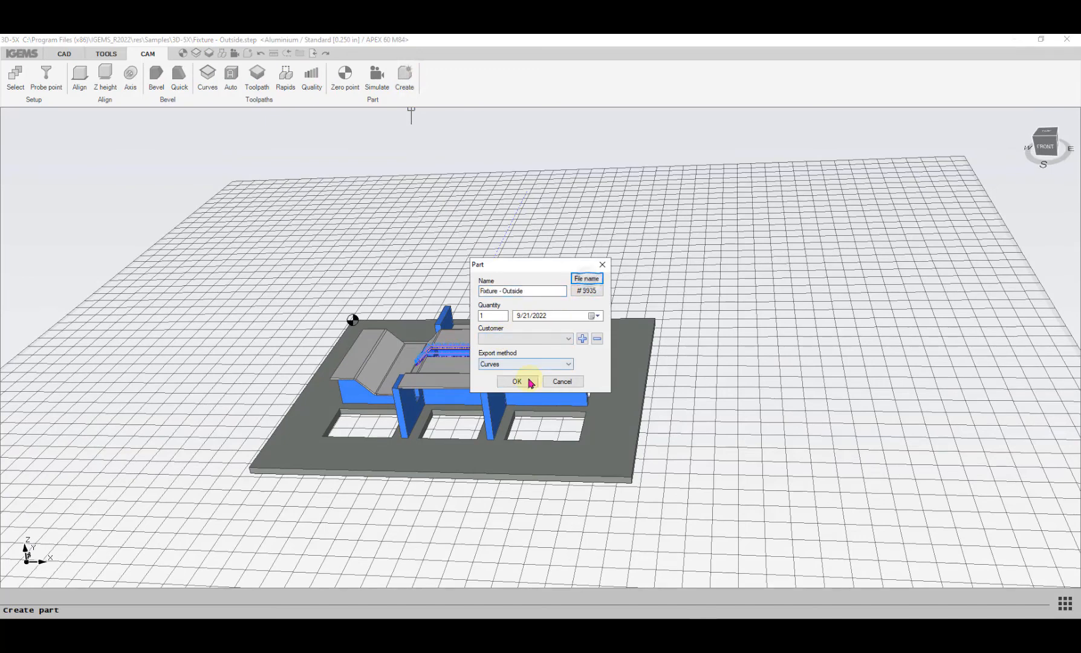
left_click(524, 382)
scroll(535, 380, "down", 3)
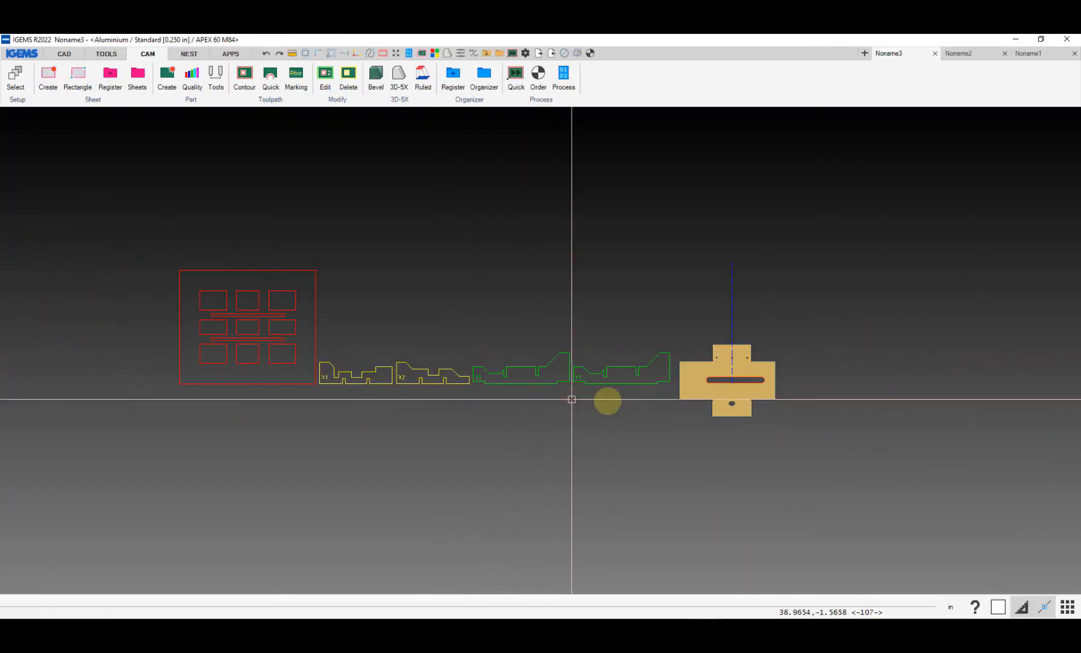
left_click_drag(631, 391, 138, 212)
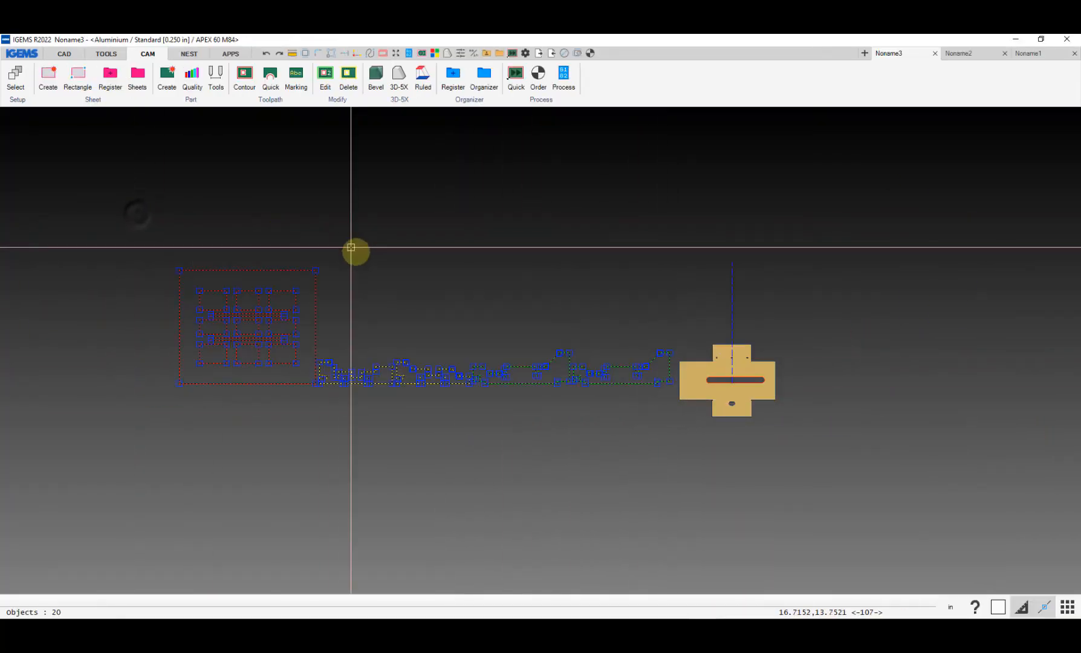
middle_click_drag(352, 251, 256, 259)
key("Escape")
- Open the cut order for the Fixture - Outside part and set the order's zero point to the part's own zero point
scroll(630, 386, "up", 5)
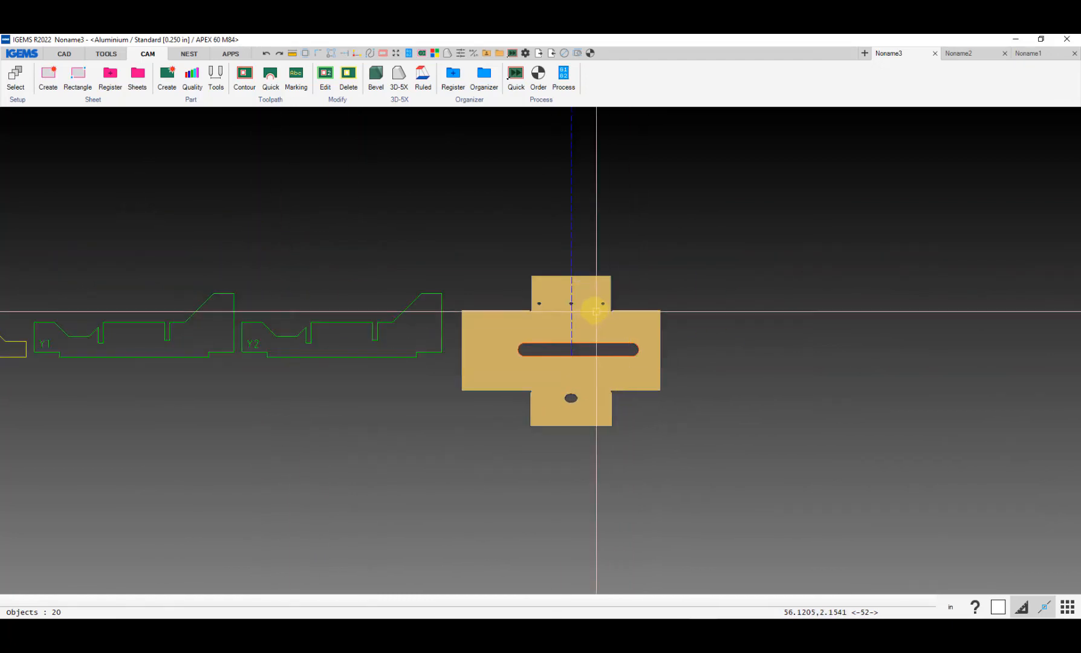
middle_click_drag(596, 311, 446, 329)
left_click(542, 91)
left_click(488, 405)
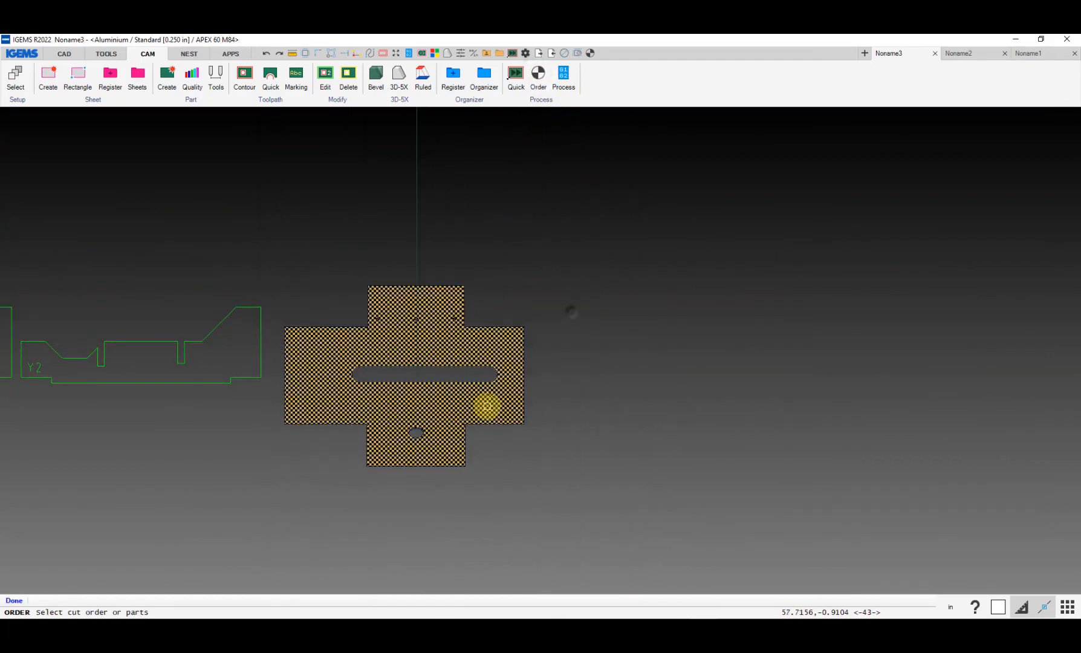
right_click(607, 368)
left_click(202, 155)
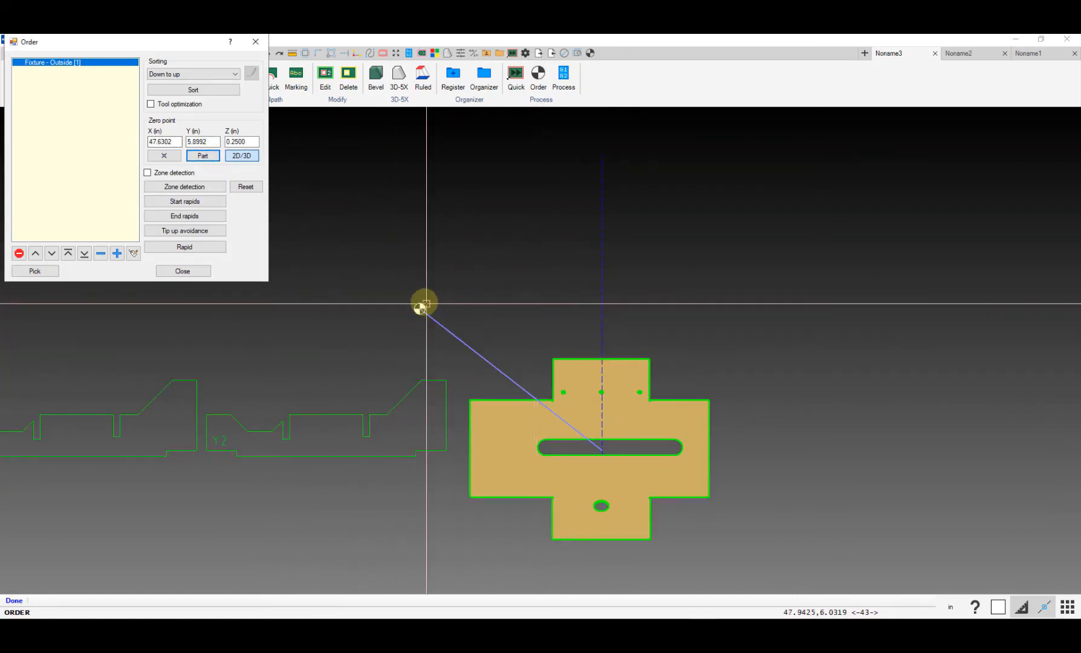
left_click(192, 273)
- Process the part for 3D simulation with work offset G54 and maximize the 5x simulator
left_click(563, 76)
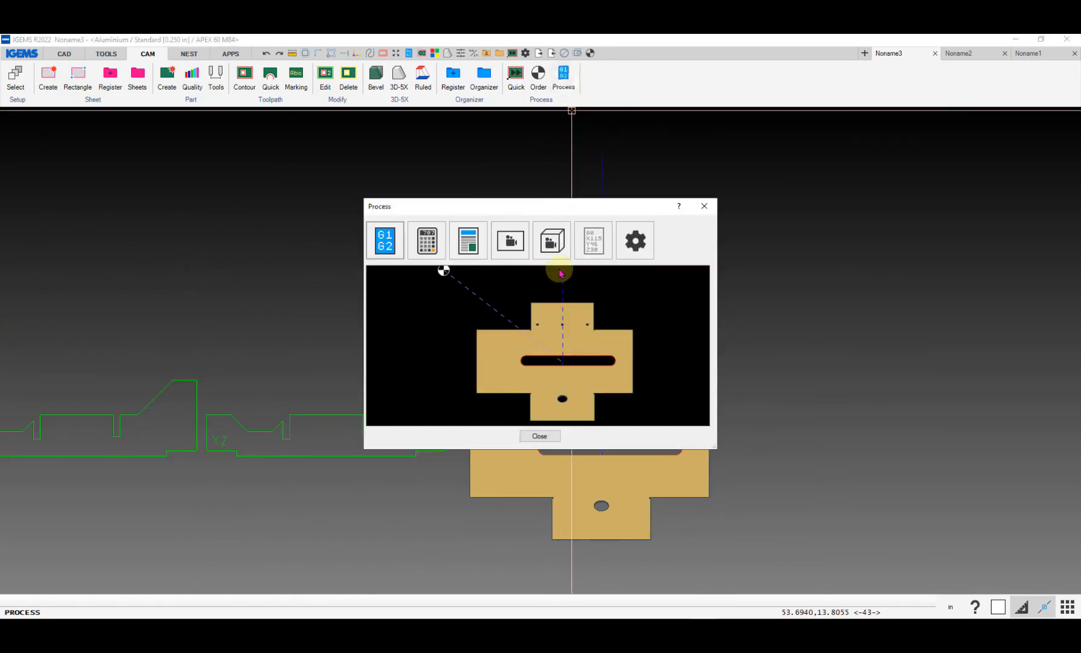
left_click(550, 242)
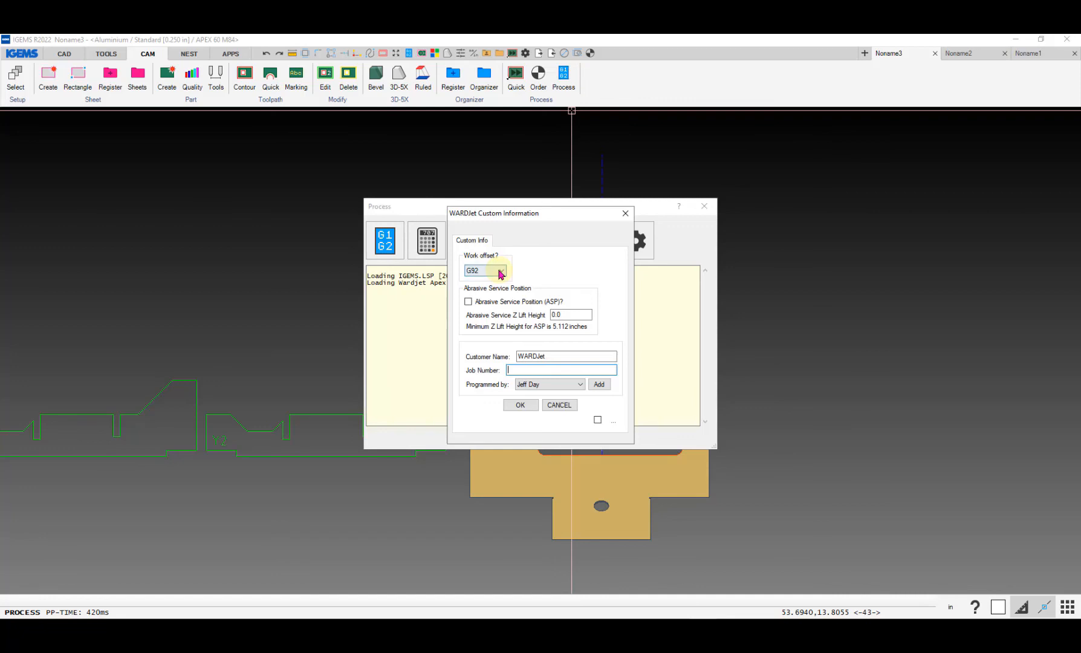
left_click(501, 272)
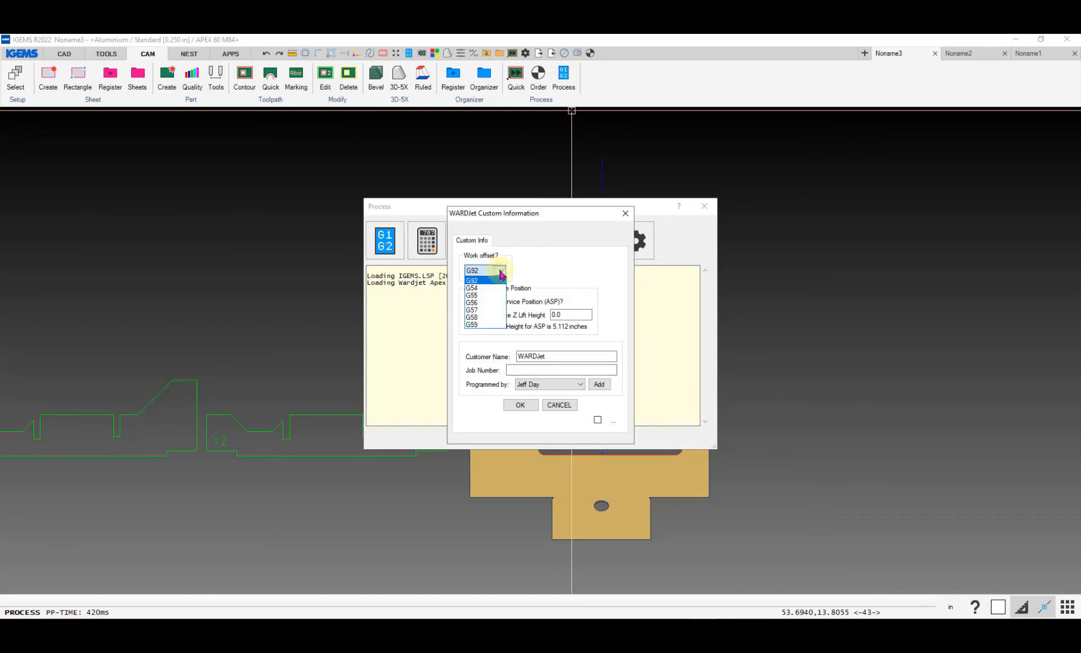
left_click(488, 288)
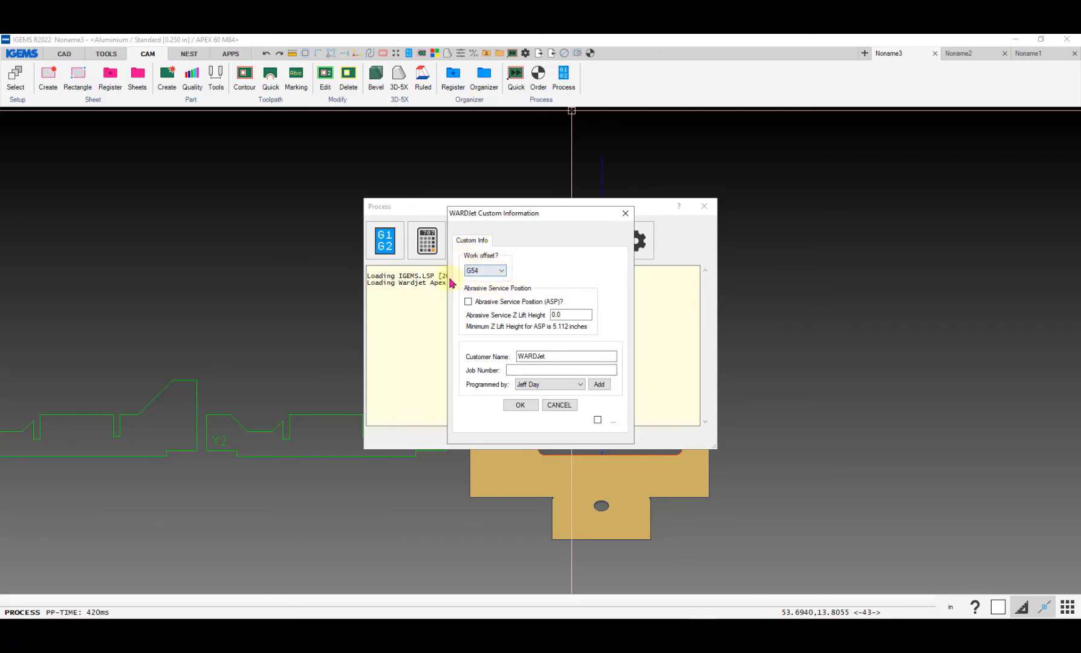
left_click(520, 406)
left_click(583, 433)
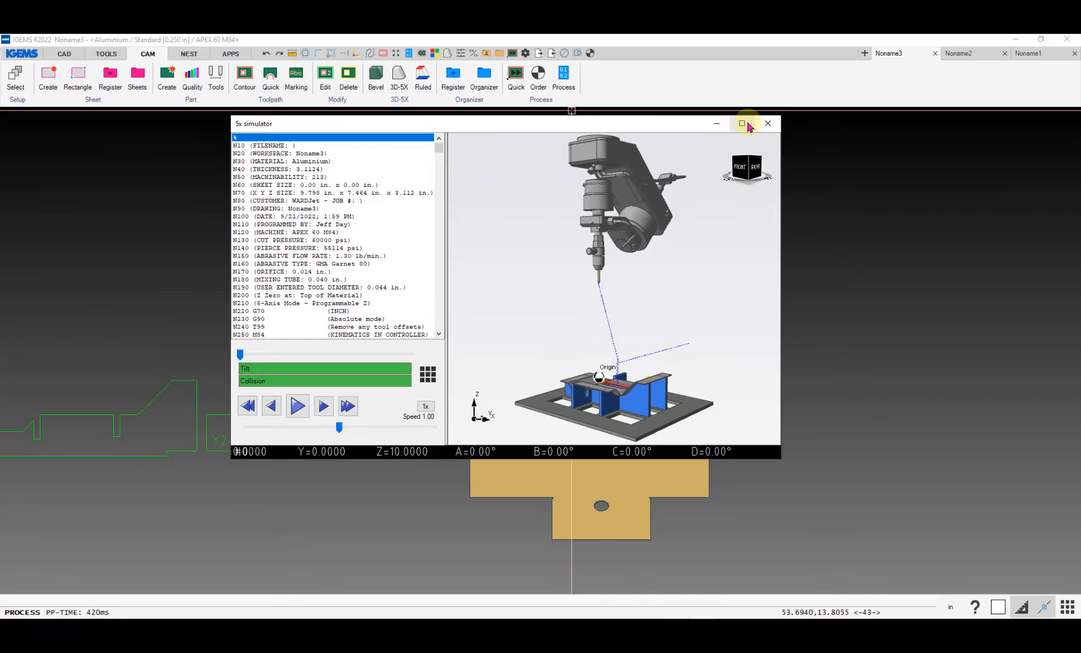
left_click(751, 119)
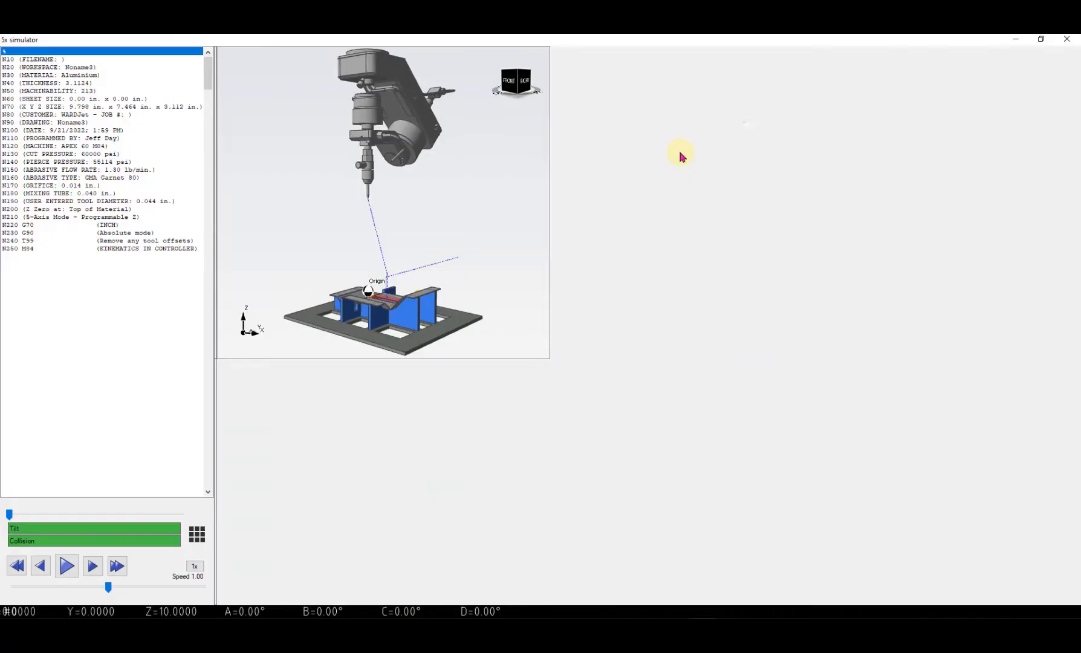
- Go to the N270 G54 line in the simulated program and inspect the origin at the fixture base's corner
left_click(31, 266)
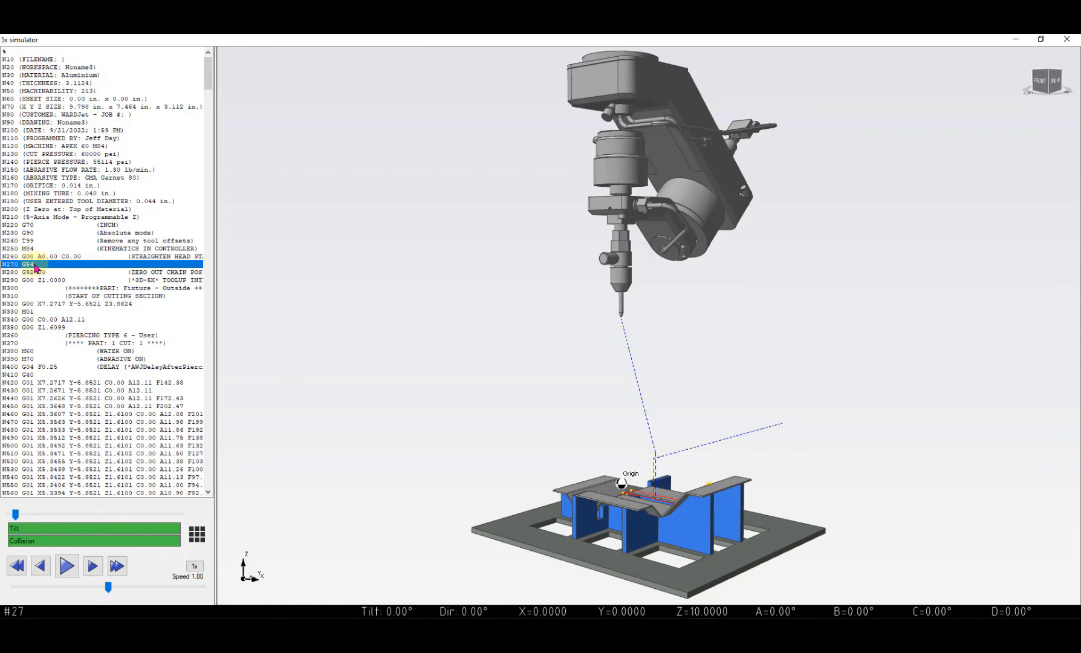
left_click_drag(391, 418, 523, 492)
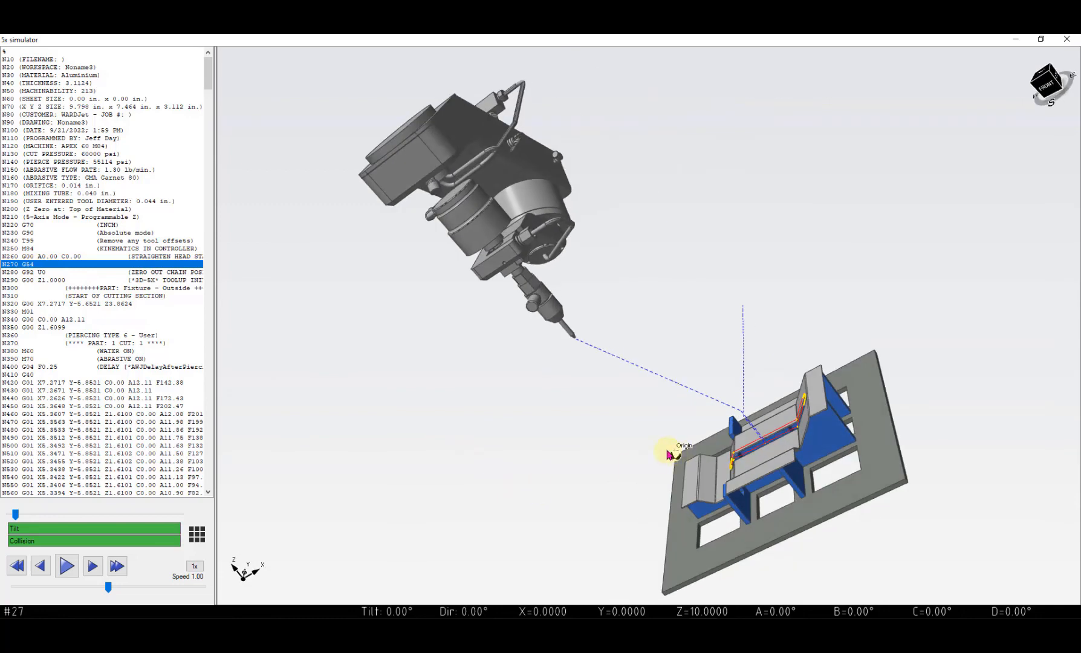
middle_click_drag(669, 455, 477, 413)
scroll(499, 413, "up", 3)
scroll(535, 413, "down", 2)
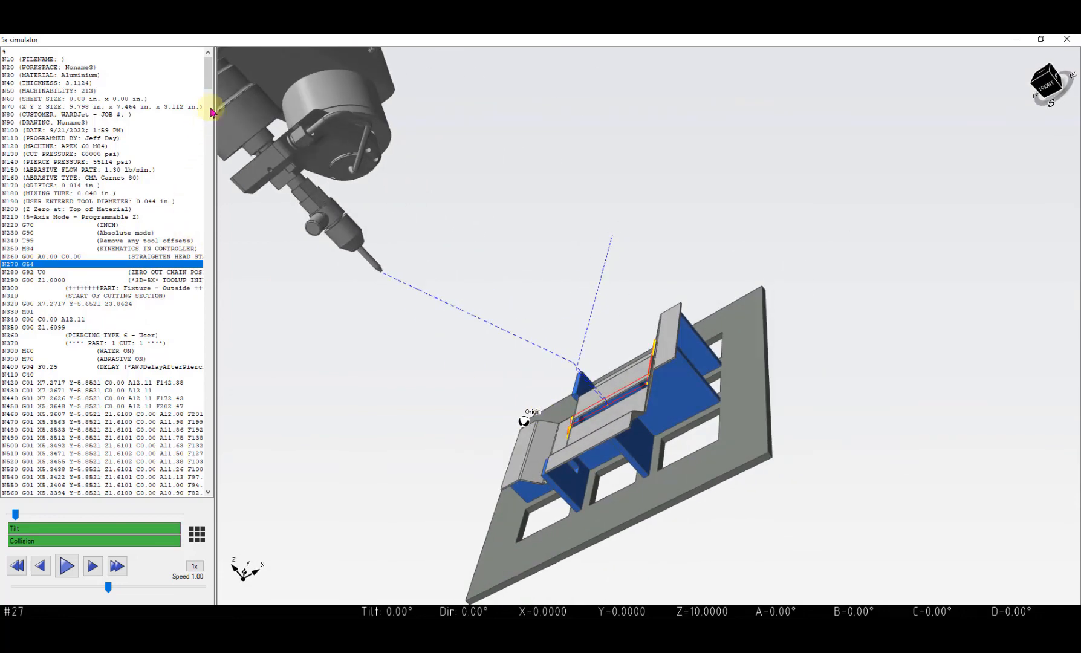
- Step through the closing rapid moves in program lines N7270 to N7300 and check the head's retract path
left_click_drag(211, 82, 192, 484)
left_click(107, 295)
left_click(55, 305)
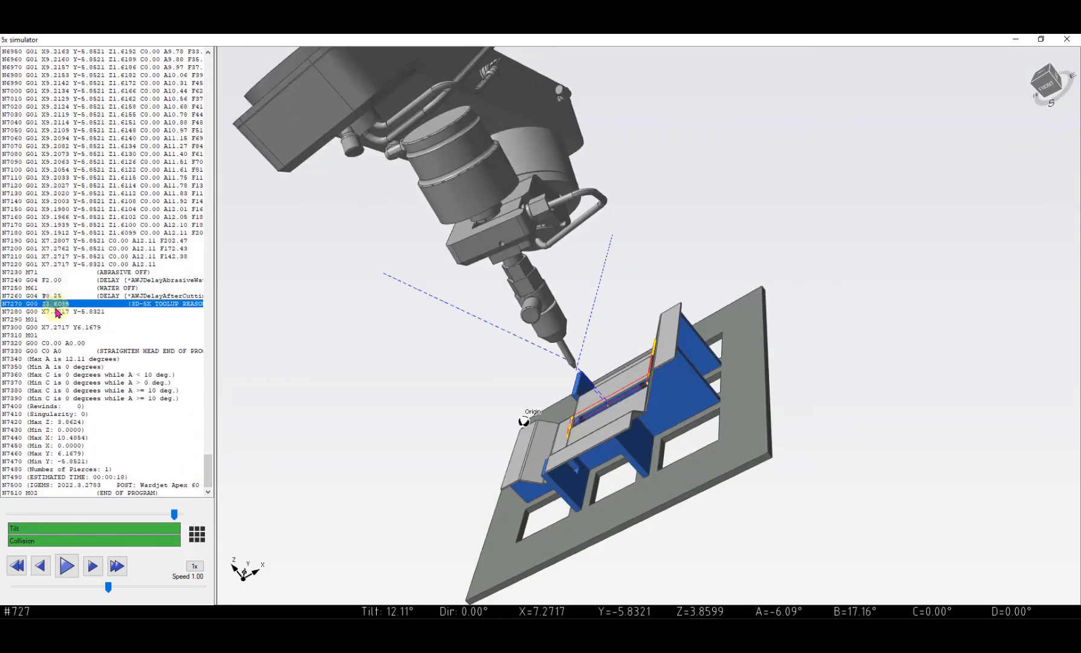
left_click(56, 312)
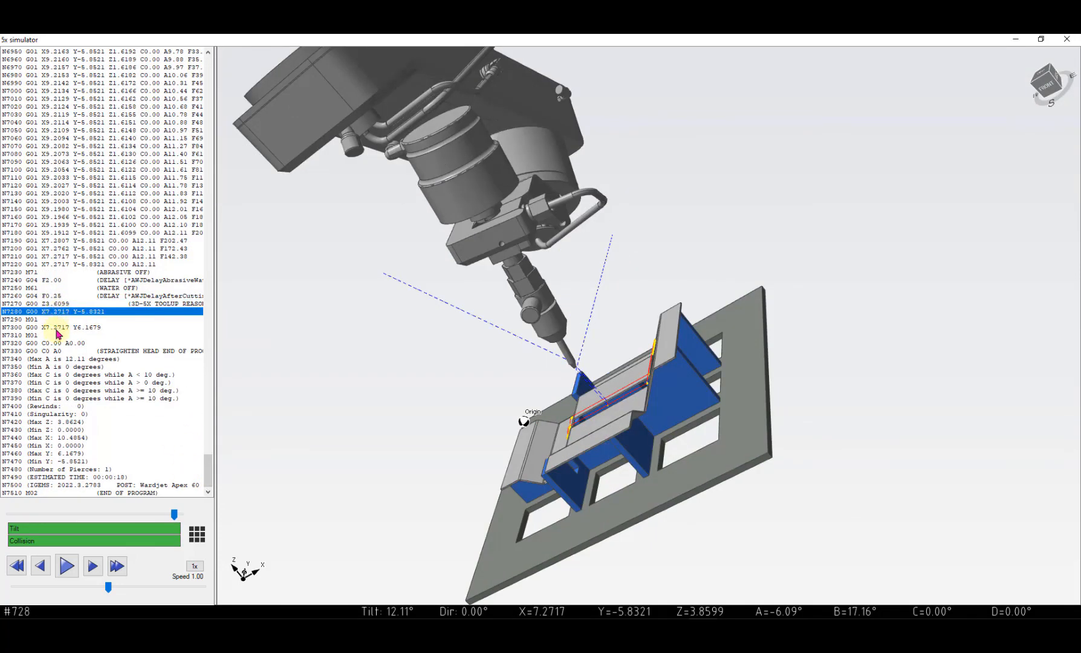
left_click(55, 328)
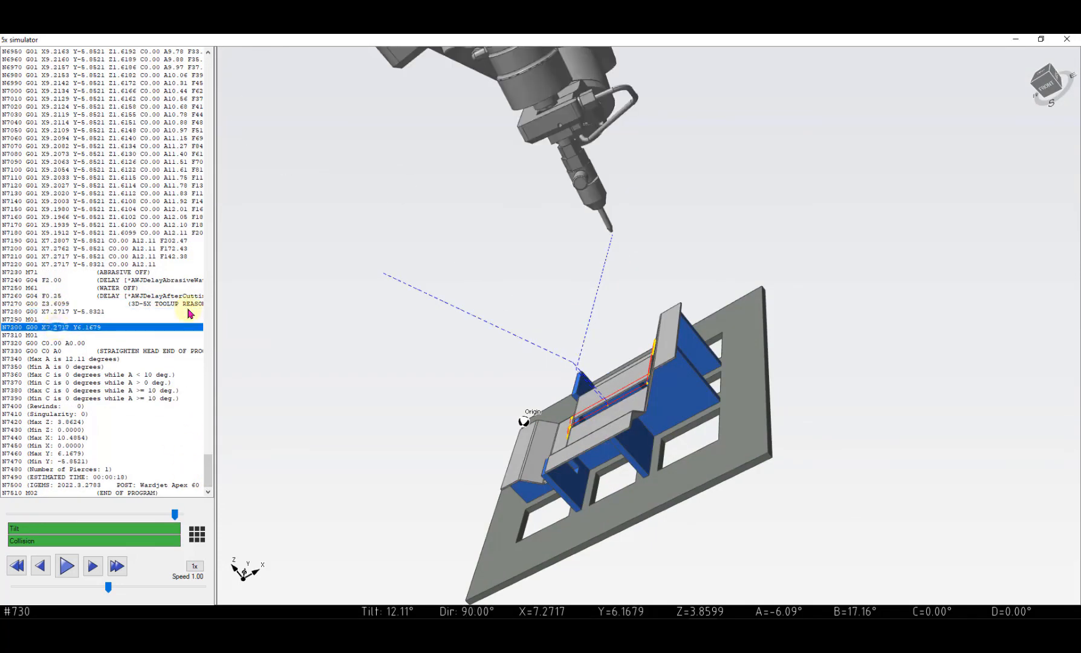
- Play the simulation to the program's end, replay it from the start, and examine the tilted head cutting the slot up close
left_click(66, 565)
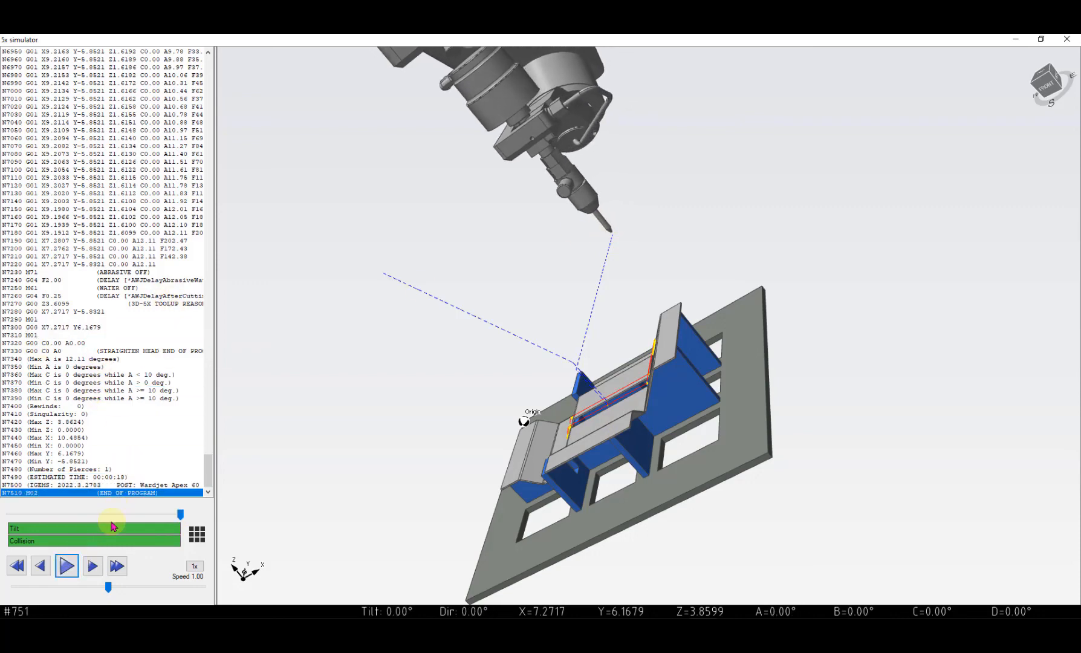
left_click(68, 566)
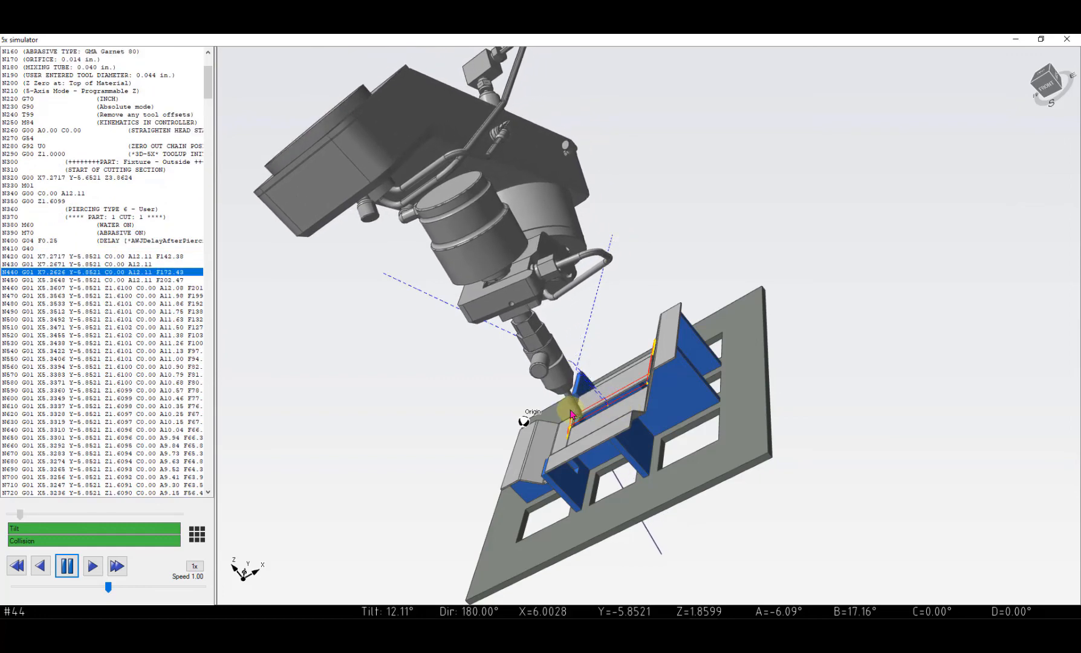
middle_click_drag(580, 425, 709, 370)
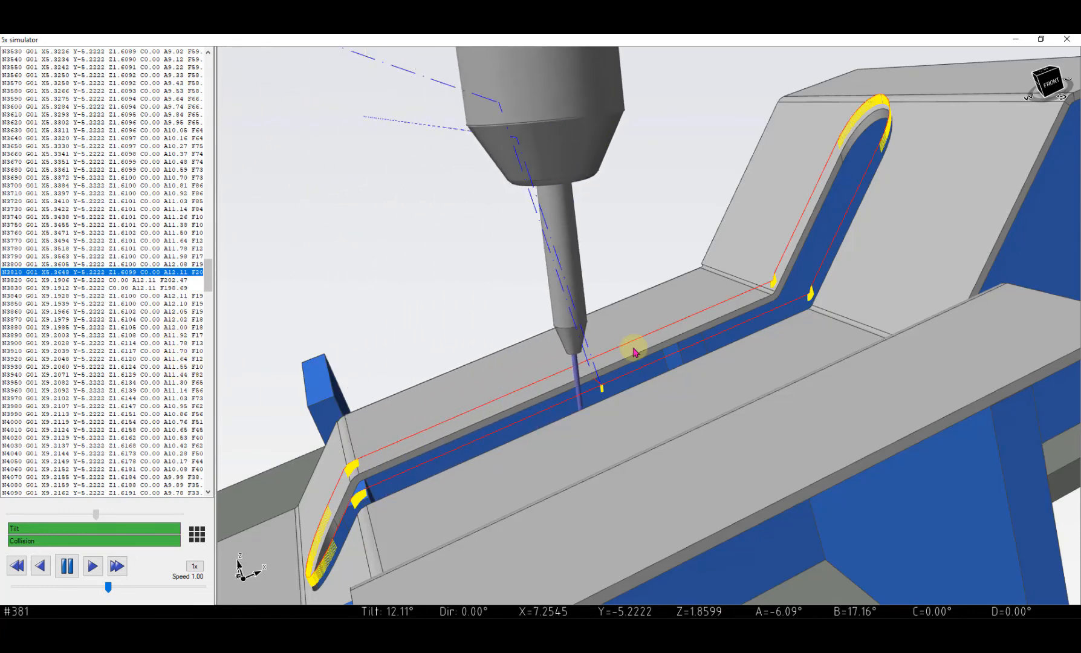
scroll(634, 351, "down", 2)
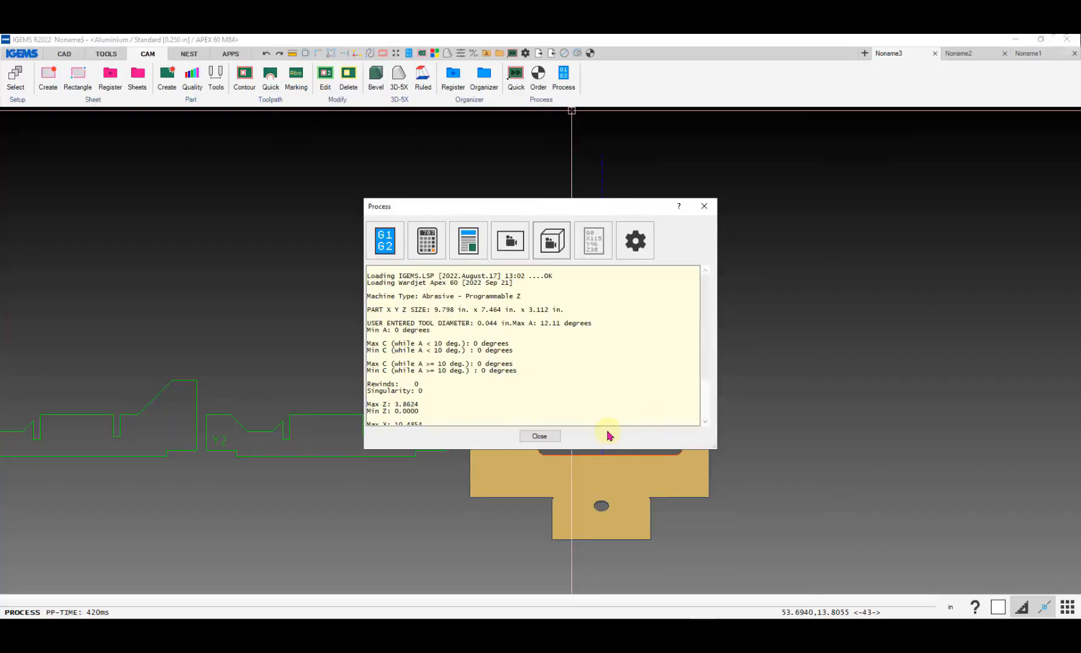
- Close the process dialog, reopen the Fixture - Outside part in 3D-5X, and enable 3-axis cutting for toolpath CUT 0
left_click(539, 435)
left_click(648, 381)
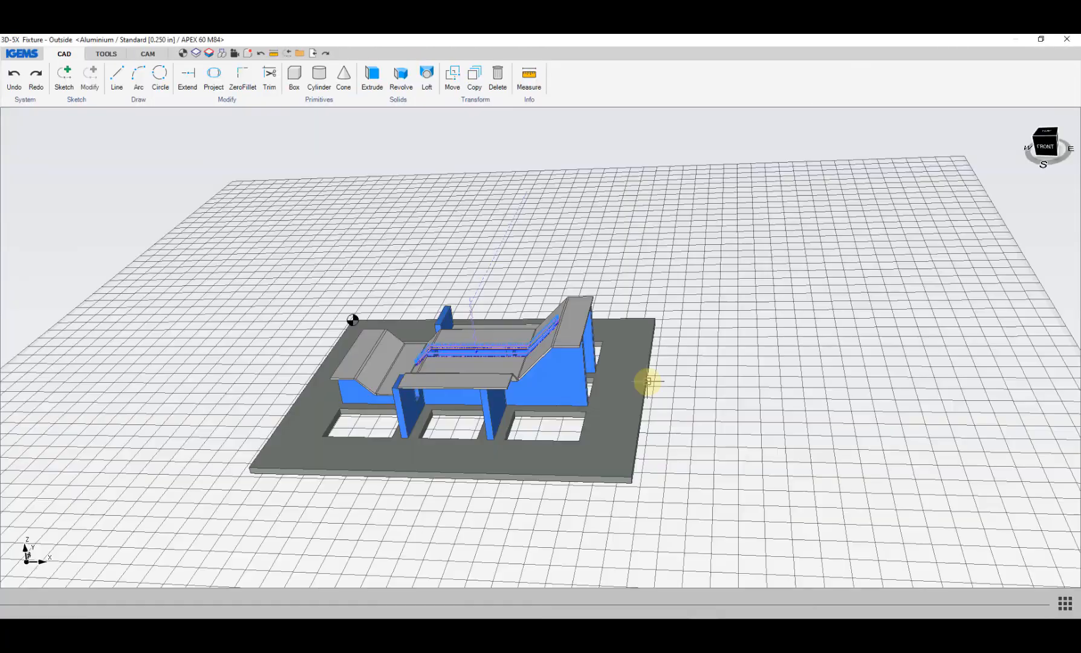
left_click(148, 56)
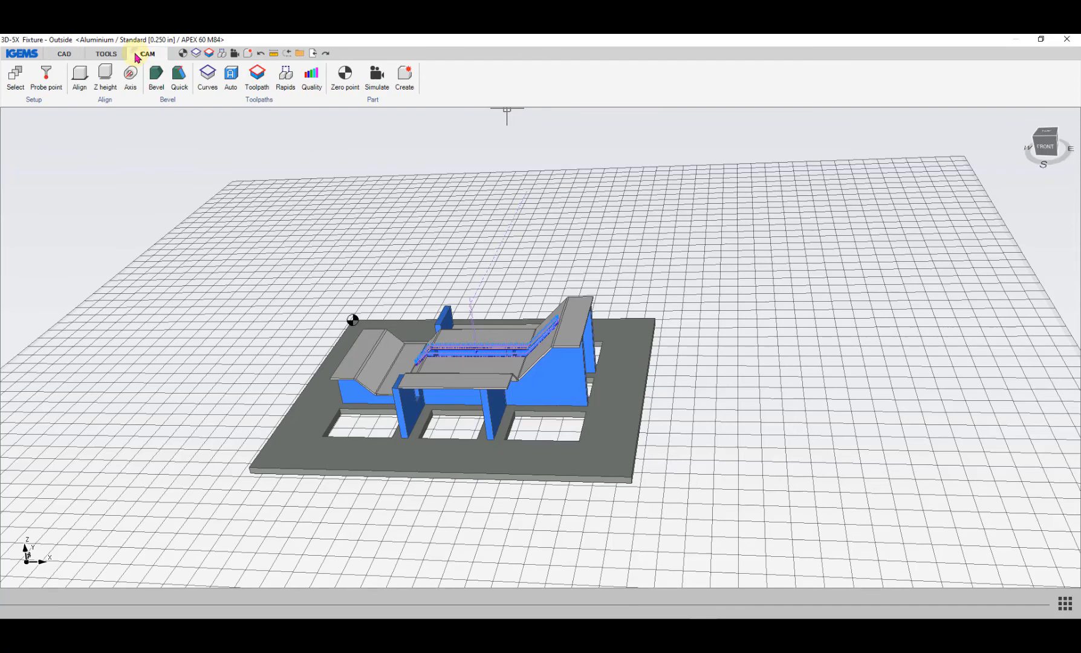
left_click(262, 78)
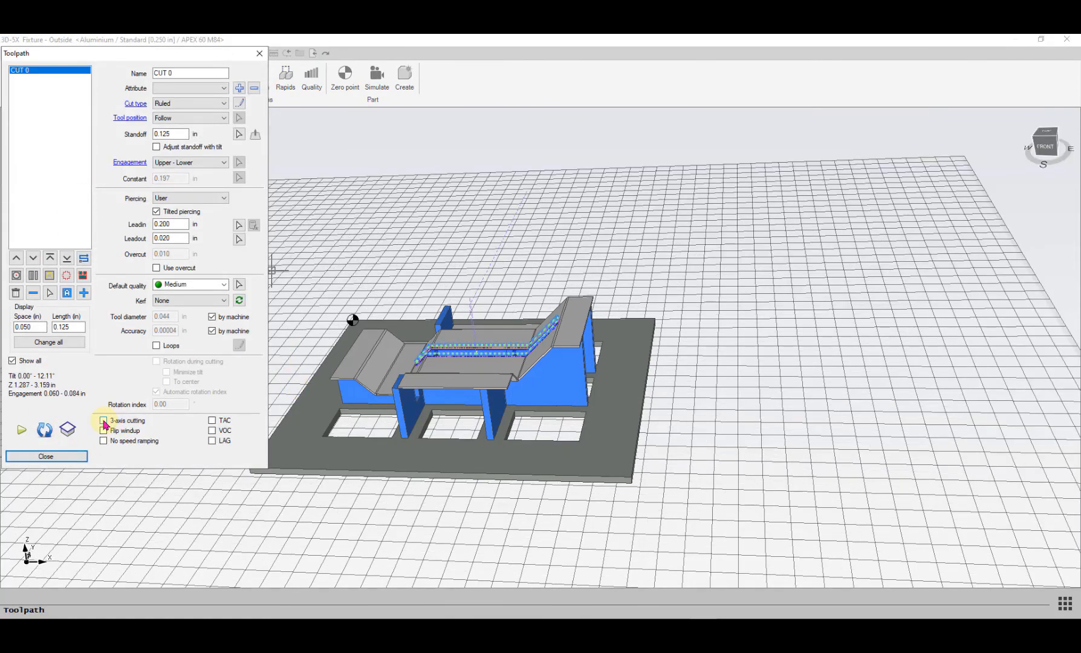
left_click(47, 456)
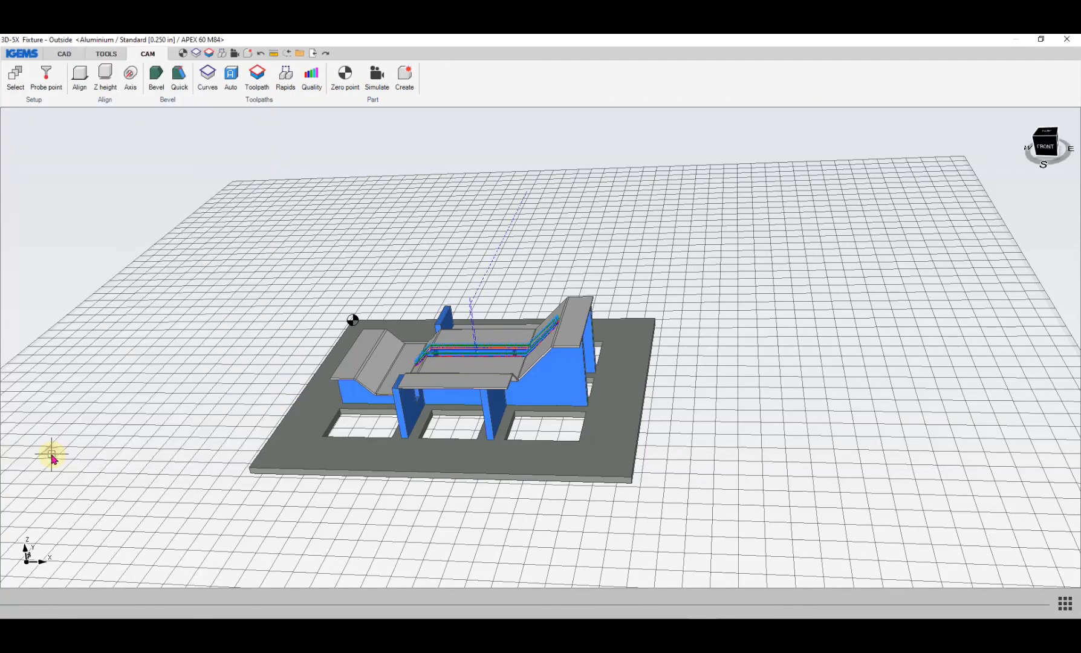
- Recreate the part with 3-axis cutting and simulate it at speed 10, watching the vertical head follow the slot
left_click(405, 78)
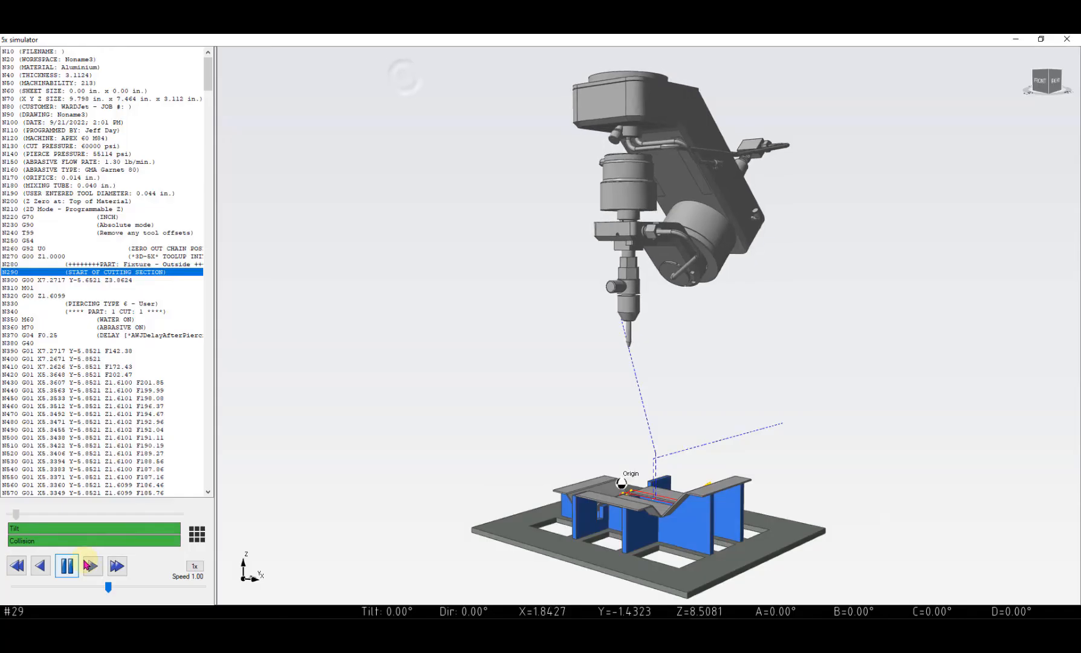
left_click(154, 586)
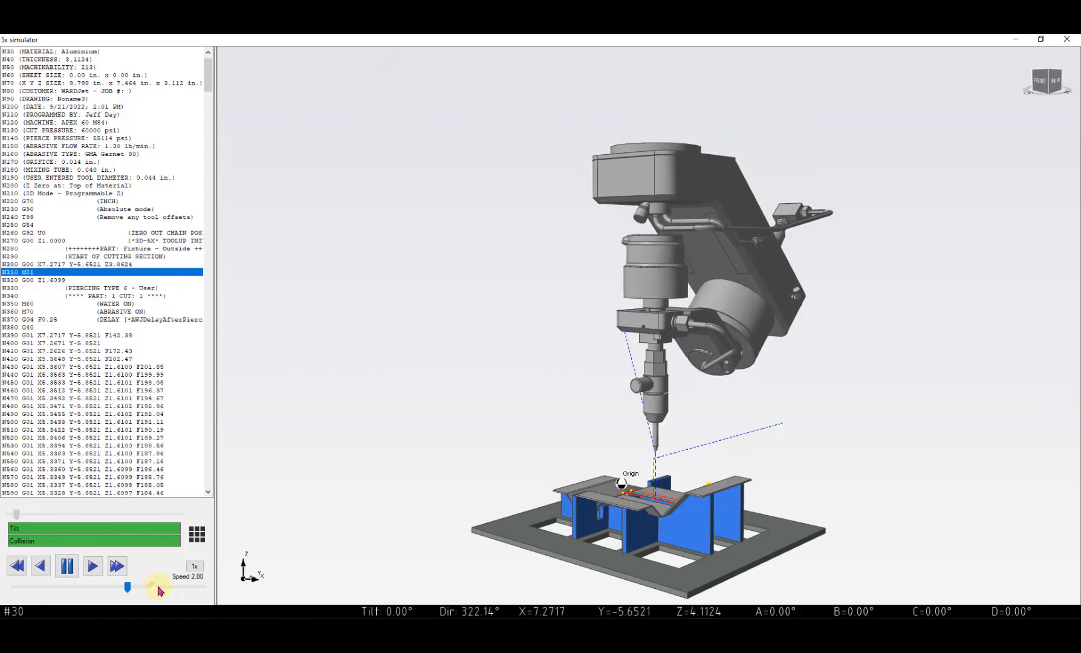
scroll(654, 492, "up", 2)
scroll(653, 492, "up", 2)
middle_click_drag(654, 493, 772, 527)
scroll(764, 505, "down", 3)
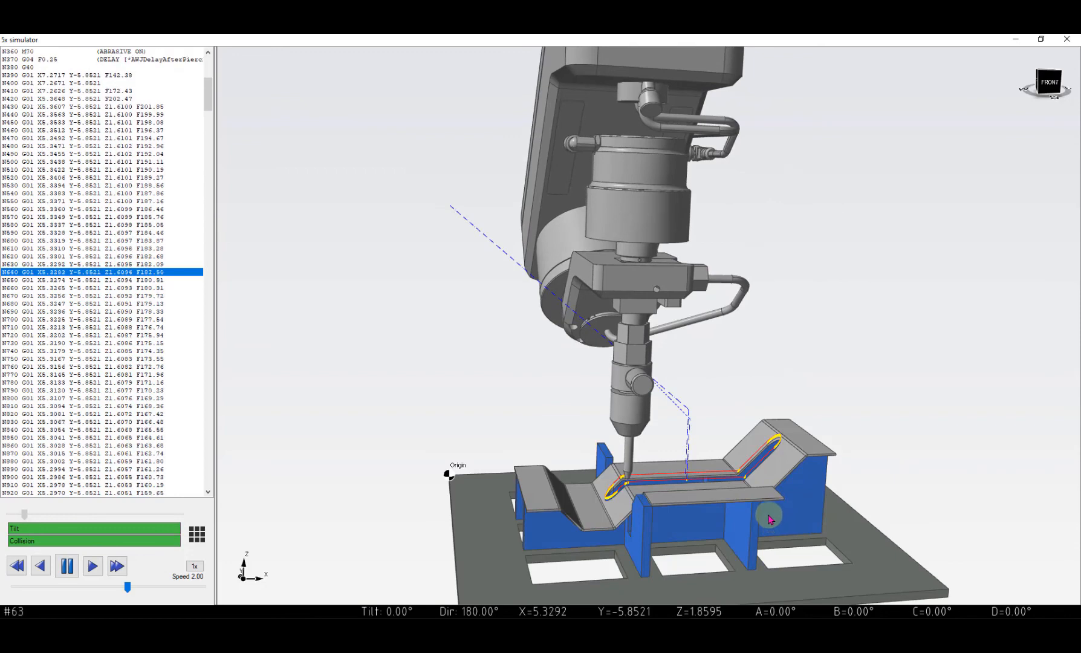
left_click_drag(128, 586, 207, 588)
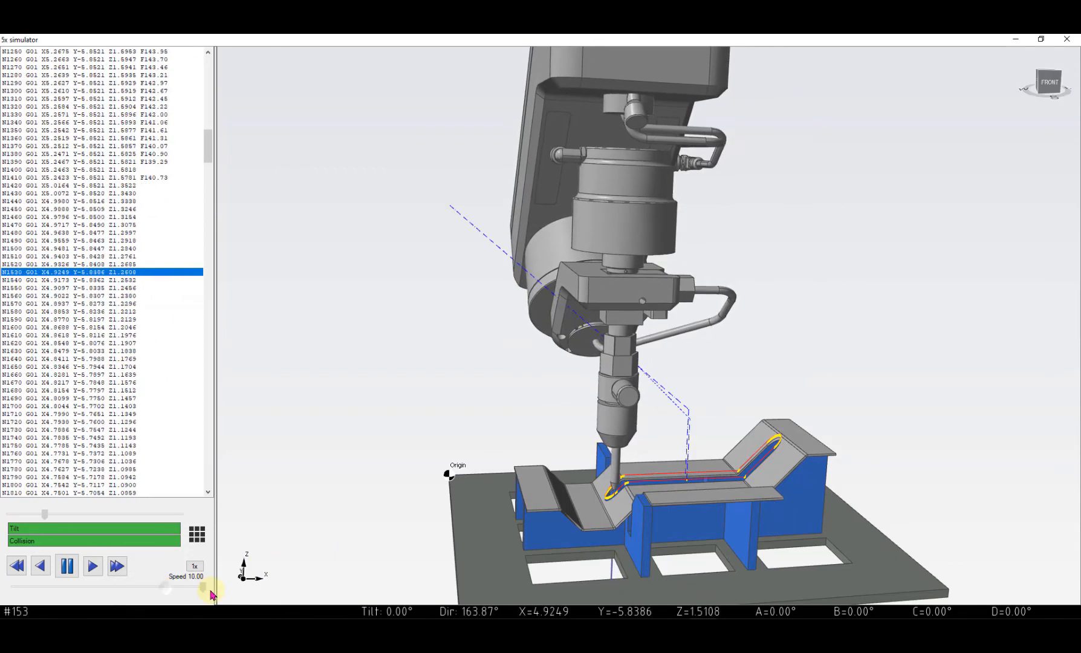